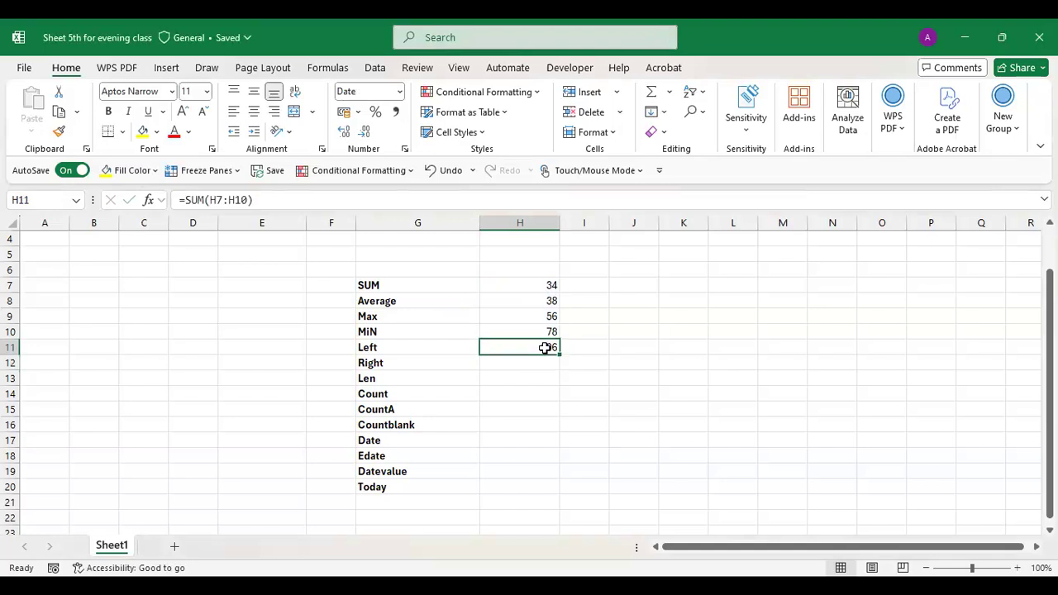
- Replace H11's entry with =SUM(H7:H10) so it totals the four values as 206
{"action": "key", "text": "Delete"}
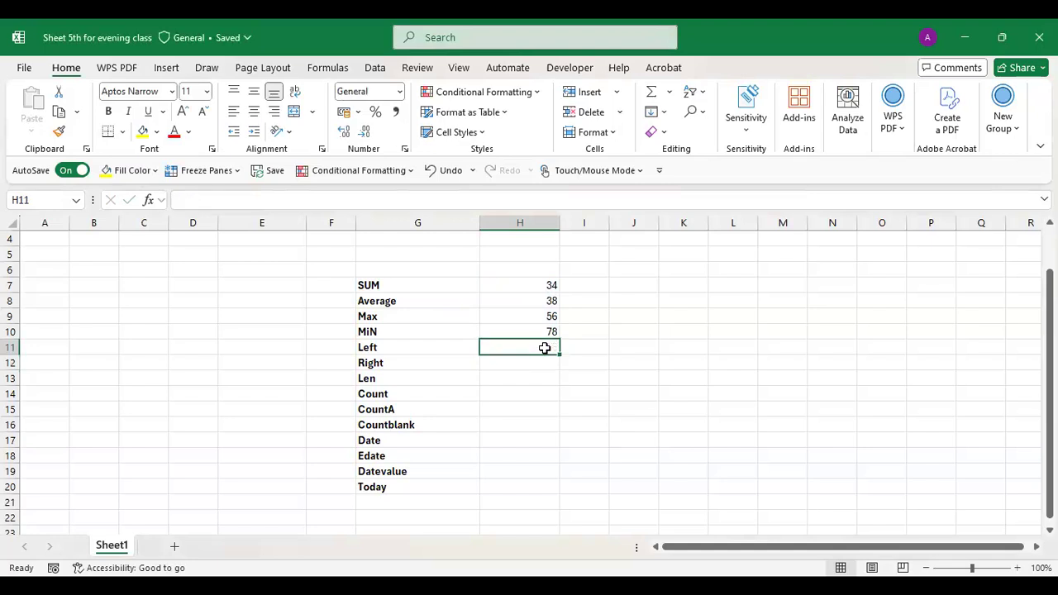
{"action": "type", "text": "="}
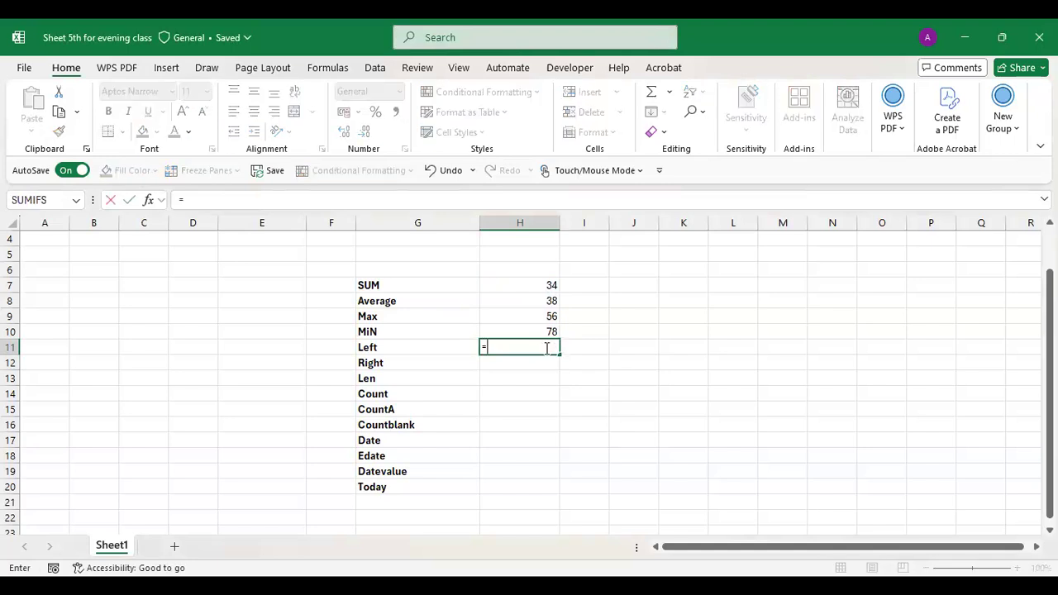
{"action": "key", "text": "ctrl+Return"}
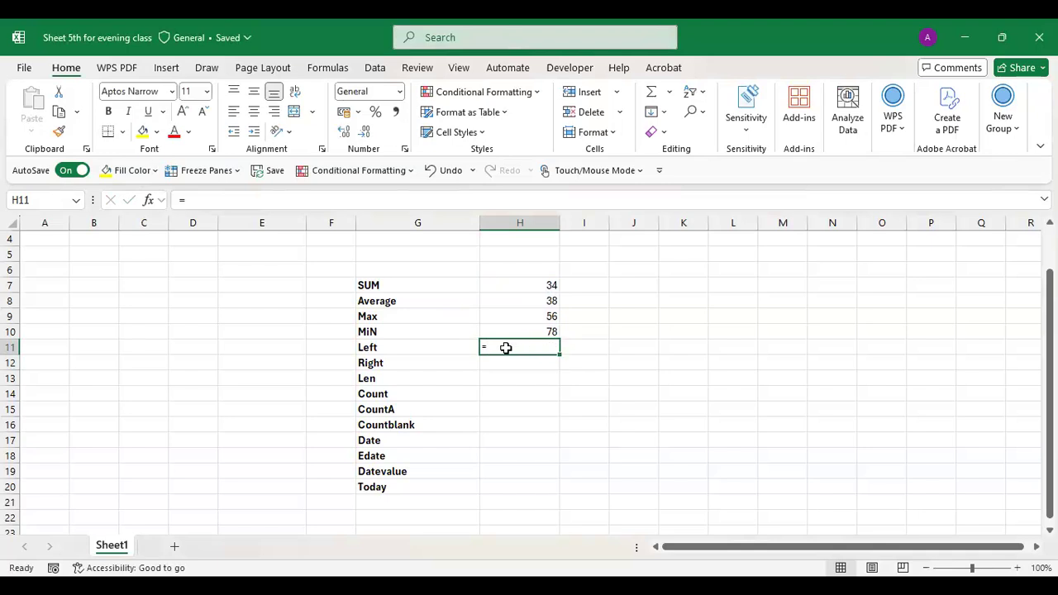
{"action": "double_click", "coordinate": [489, 348]}
{"action": "key", "text": "ctrl+Return"}
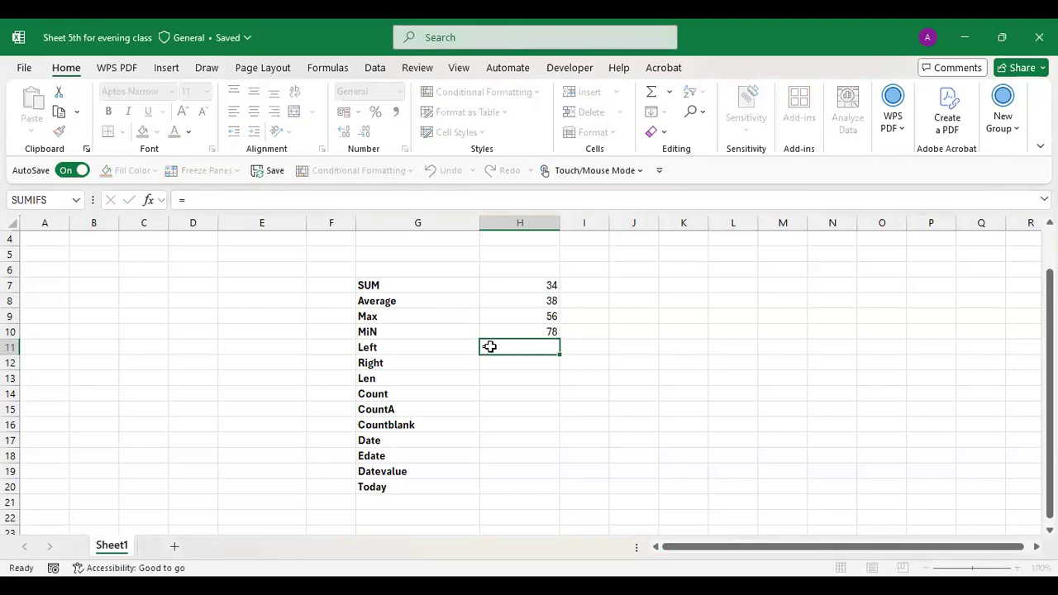
{"action": "left_click", "coordinate": [537, 365]}
{"action": "double_click", "coordinate": [512, 344]}
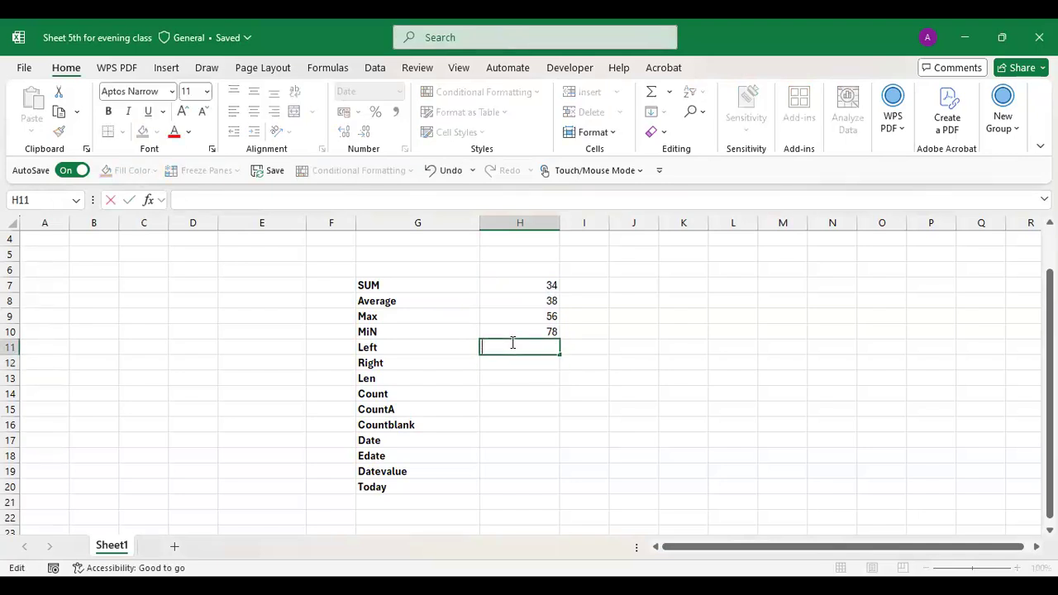
{"action": "key", "text": "Escape"}
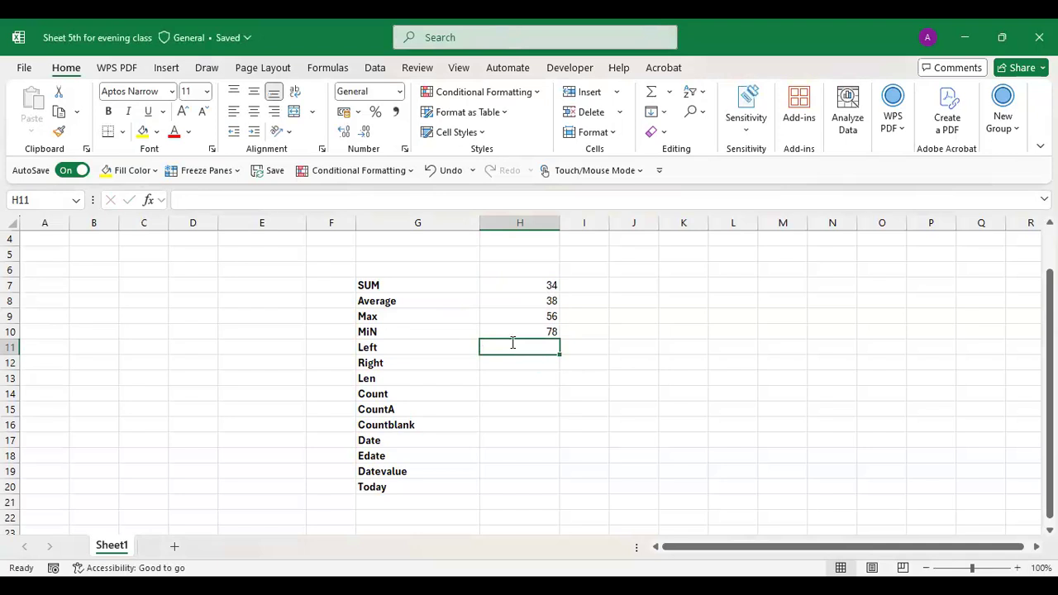
{"action": "type", "text": "="}
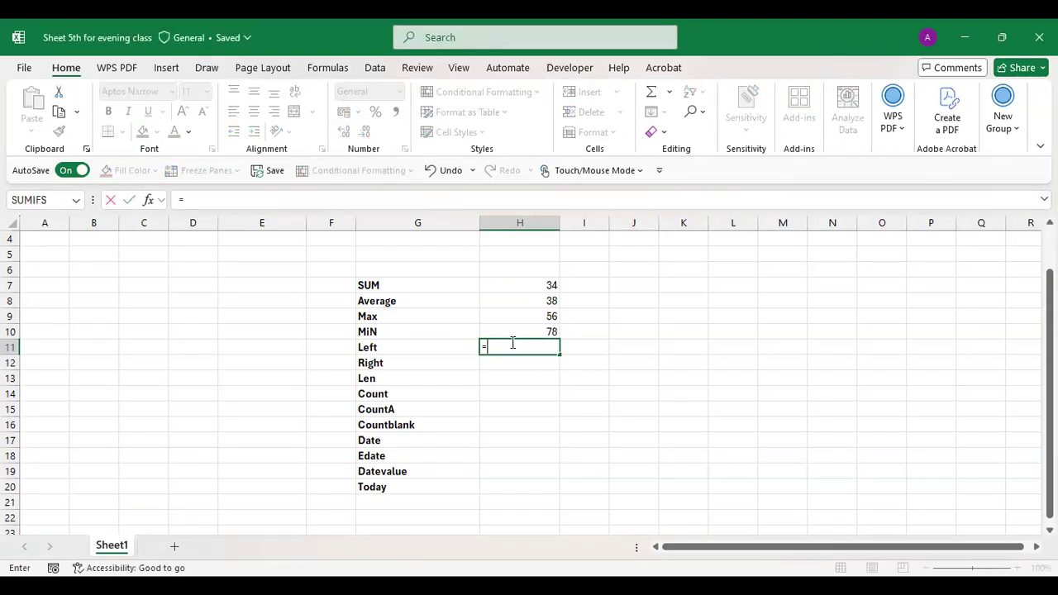
{"action": "key", "text": "Escape"}
{"action": "key", "text": "alt+="}
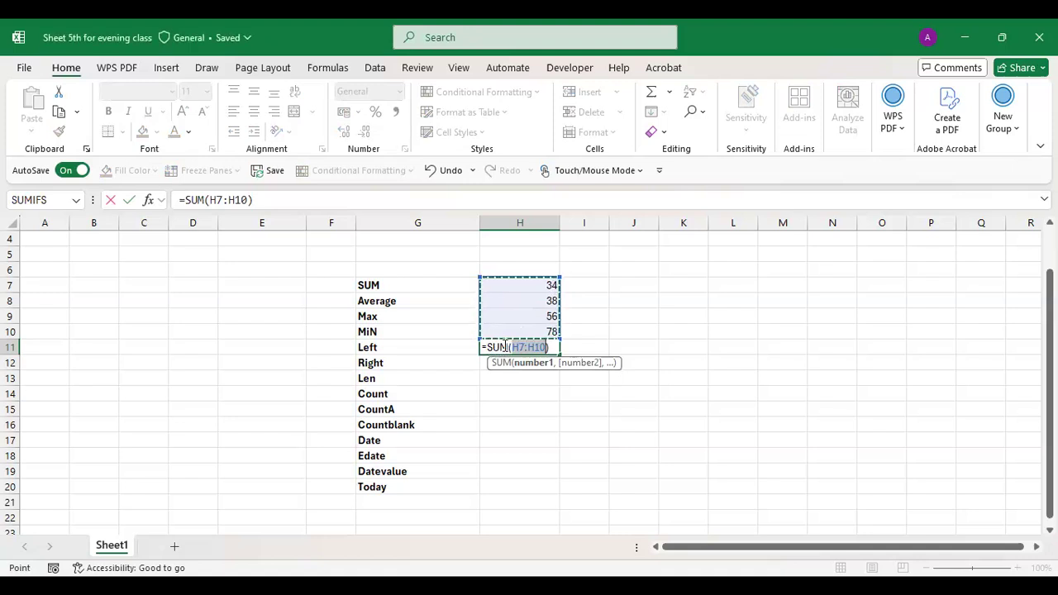
{"action": "key", "text": "Return"}
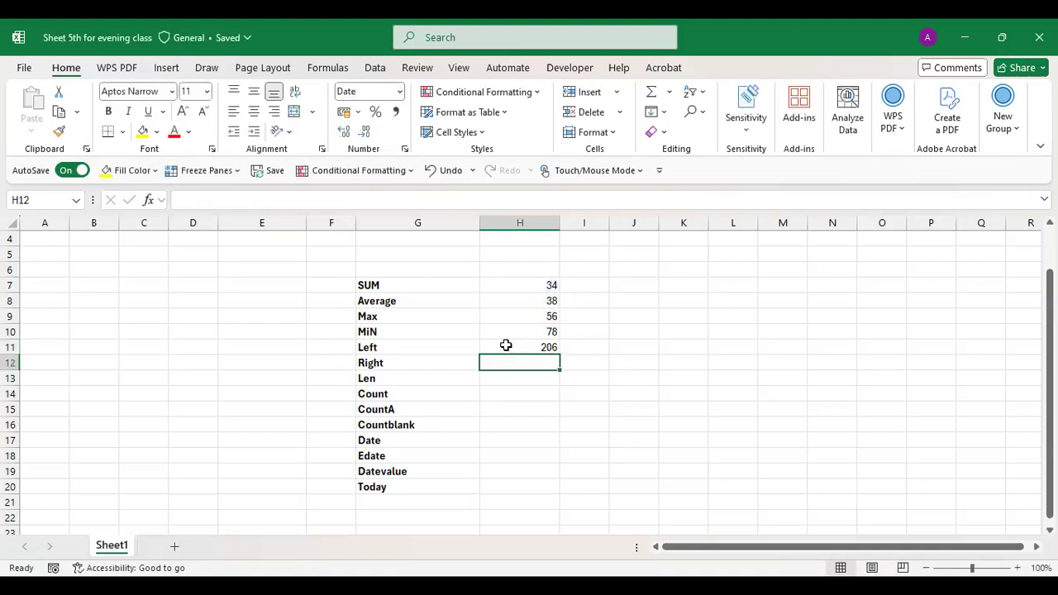
- Delete the values 34, 38, 56 and 78 from H7:H10 and the total from H11
{"action": "left_click", "coordinate": [506, 345]}
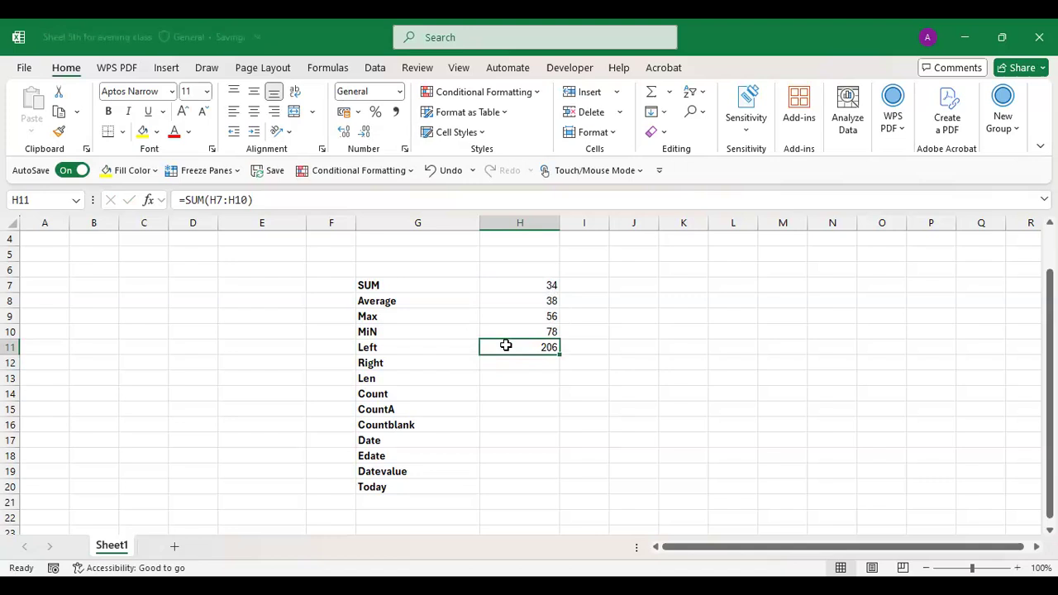
{"action": "left_click", "coordinate": [434, 69]}
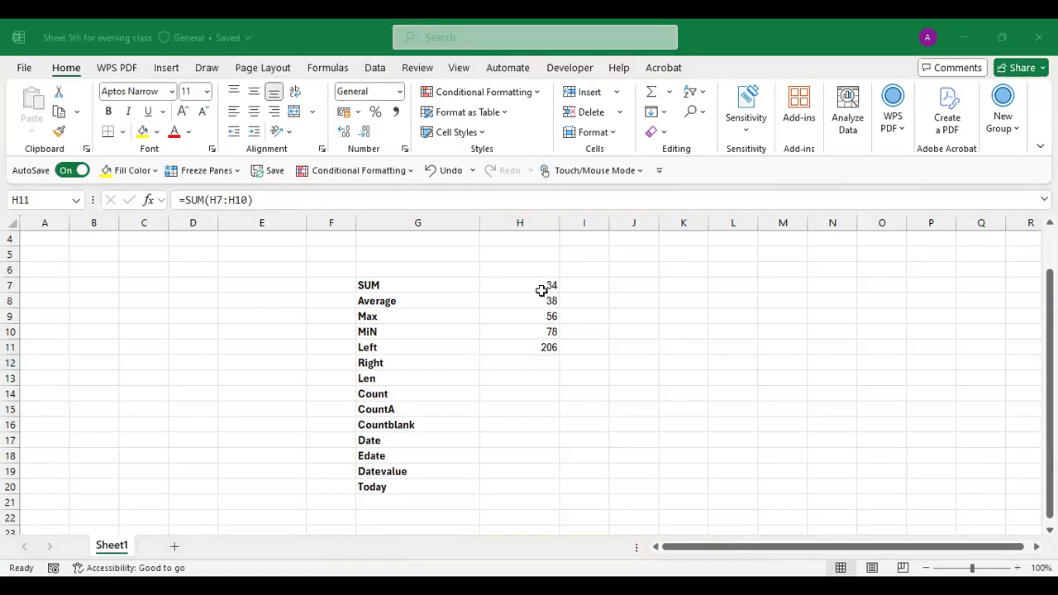
{"action": "left_click_drag", "start_coordinate": [538, 286], "coordinate": [533, 339]}
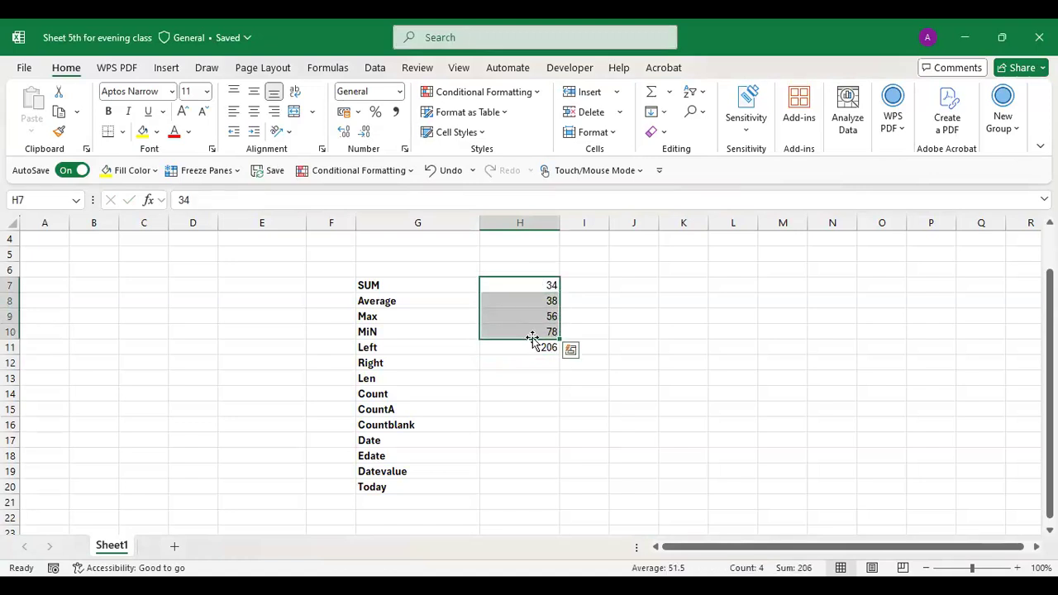
{"action": "key", "text": "Delete"}
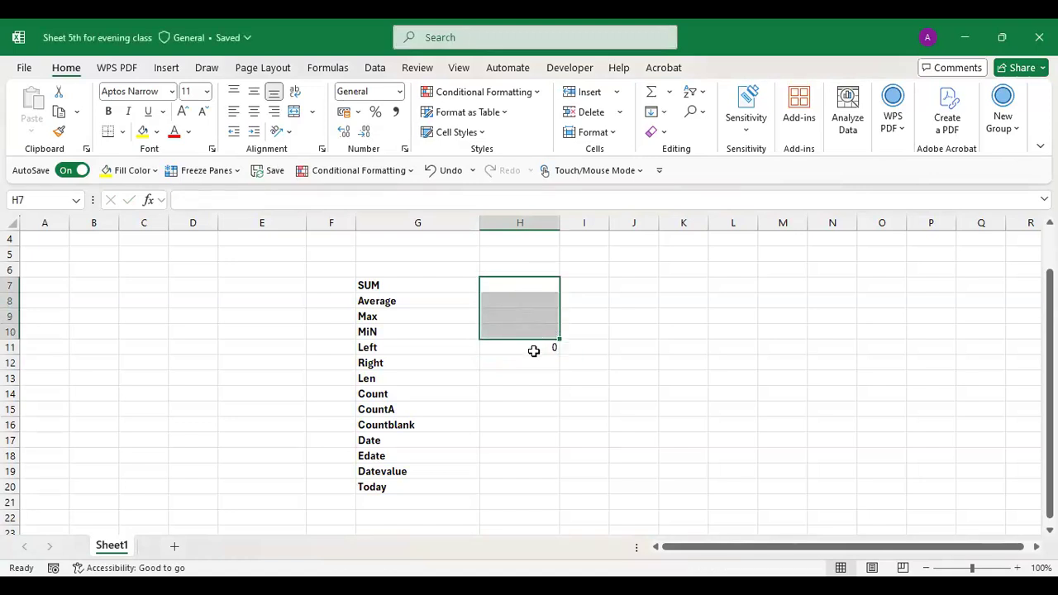
{"action": "left_click_drag", "start_coordinate": [531, 285], "coordinate": [538, 347]}
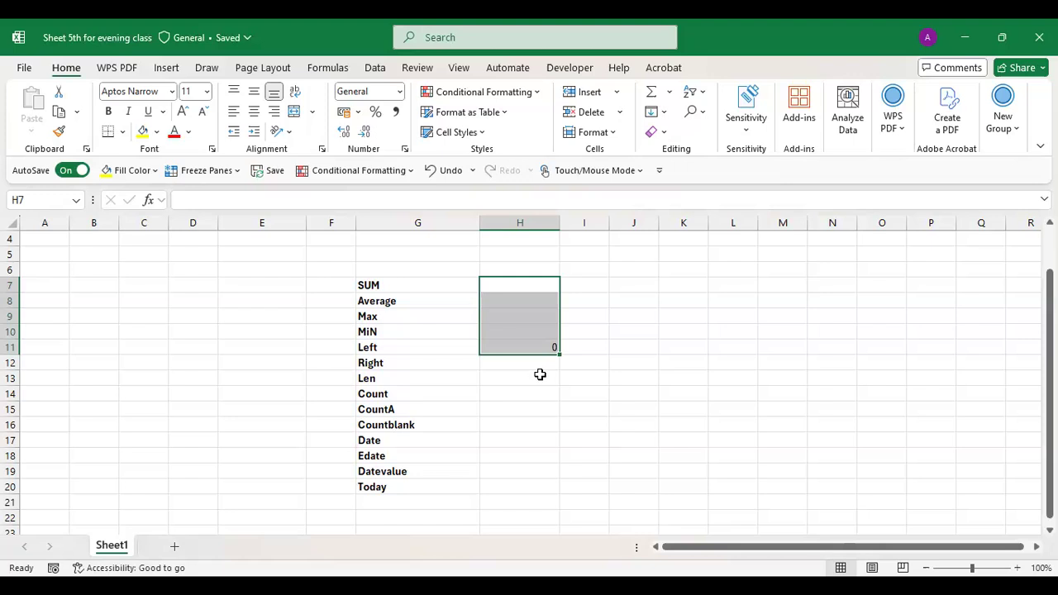
{"action": "key", "text": "Delete"}
{"action": "left_click", "coordinate": [539, 374]}
{"action": "left_click", "coordinate": [549, 347]}
{"action": "key", "text": "BackSpace"}
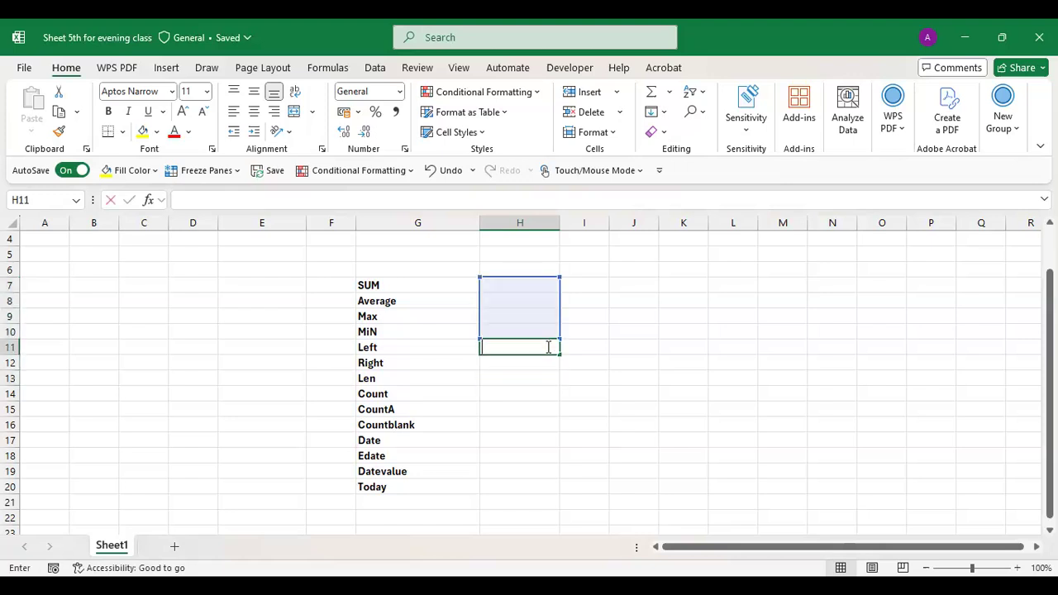
- Enter =SUM(H4:H10) in H11
{"action": "type", "text": "="}
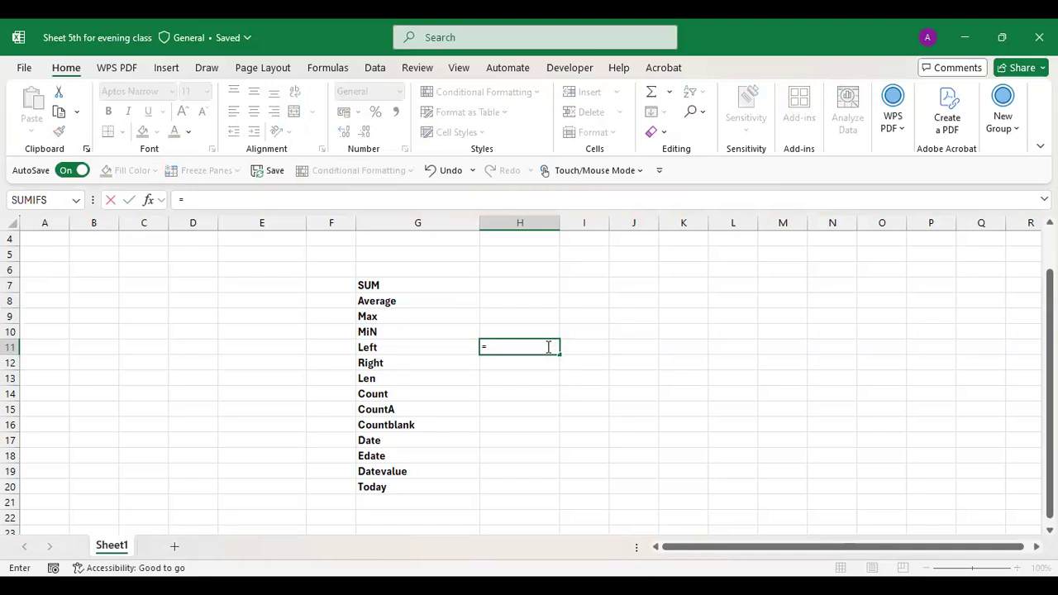
{"action": "type", "text": "SUM("}
{"action": "left_click_drag", "start_coordinate": [527, 241], "coordinate": [534, 328]}
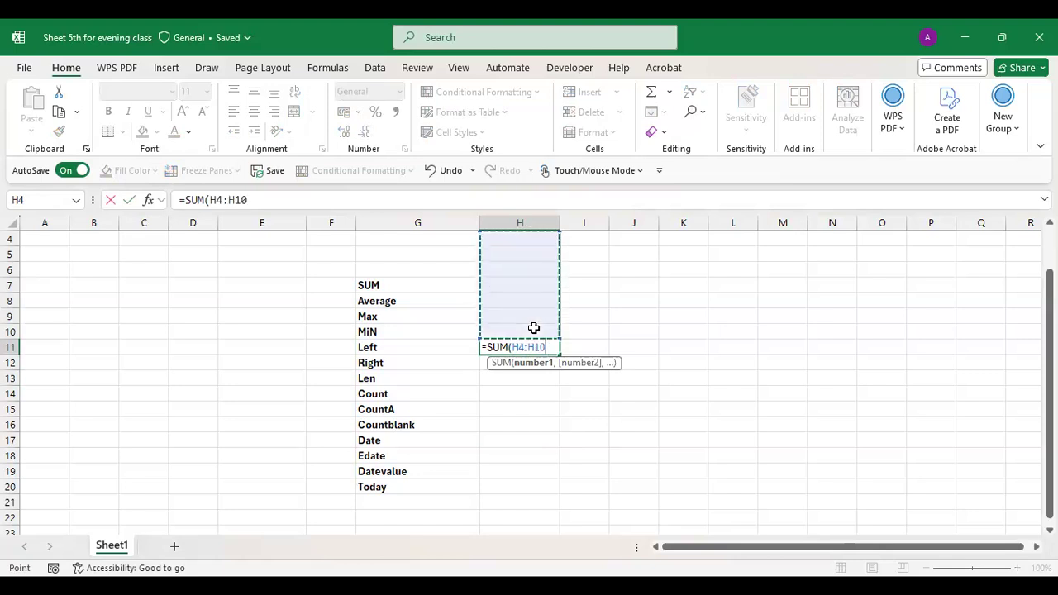
{"action": "type", "text": ")"}
{"action": "key", "text": "Return"}
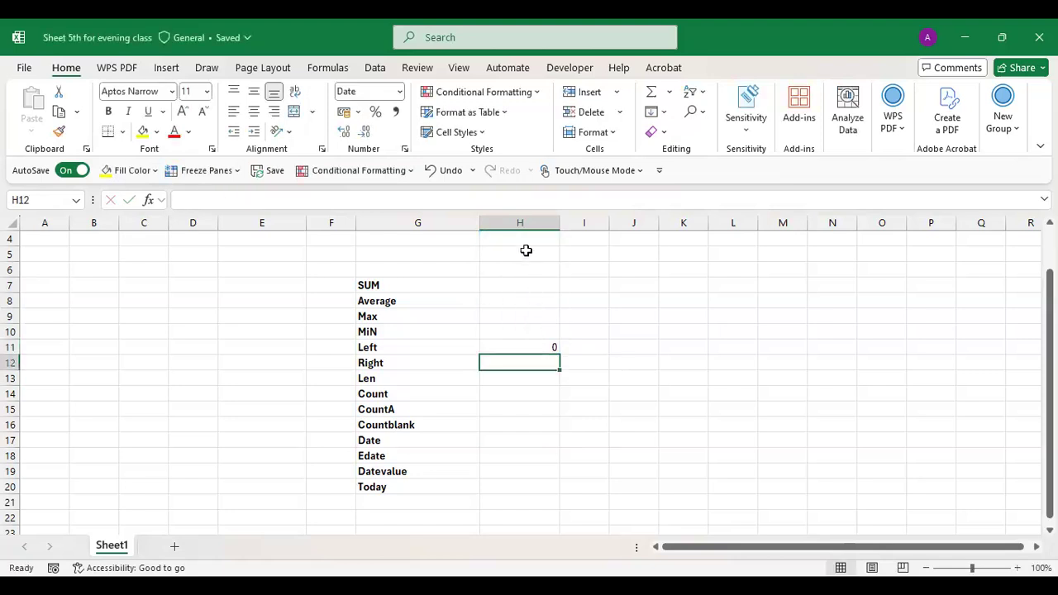
- Fill H4:H10 with 34, 36, 37, 23, 467, 890 and 567
{"action": "left_click", "coordinate": [525, 251]}
{"action": "left_click", "coordinate": [524, 238]}
{"action": "type", "text": "34"}
{"action": "key", "text": "Return"}
{"action": "type", "text": "36"}
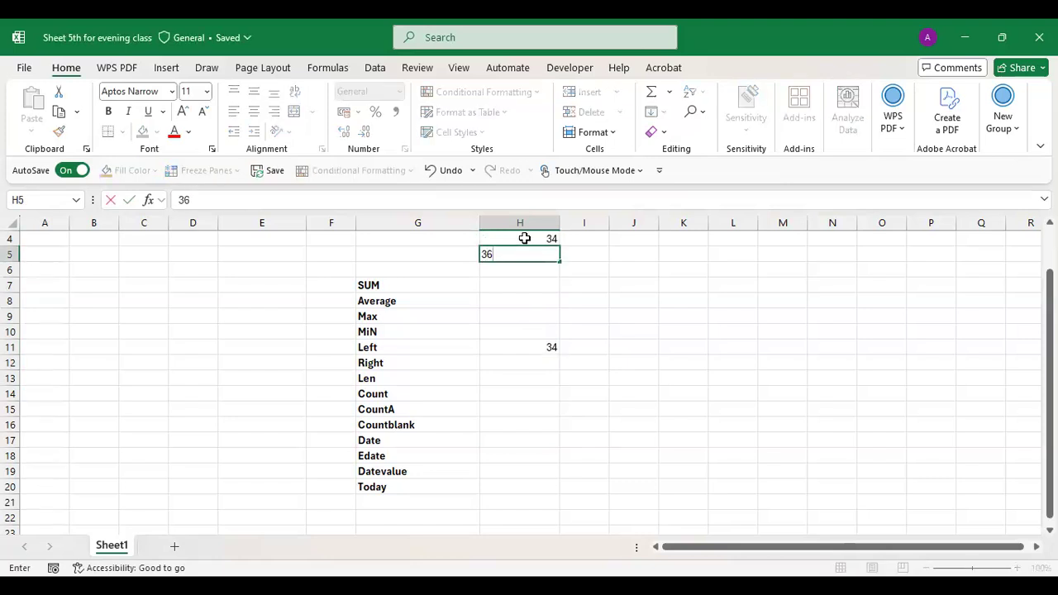
{"action": "key", "text": "Return"}
{"action": "type", "text": "37"}
{"action": "key", "text": "Return"}
{"action": "type", "text": "23"}
{"action": "key", "text": "Return"}
{"action": "type", "text": "467"}
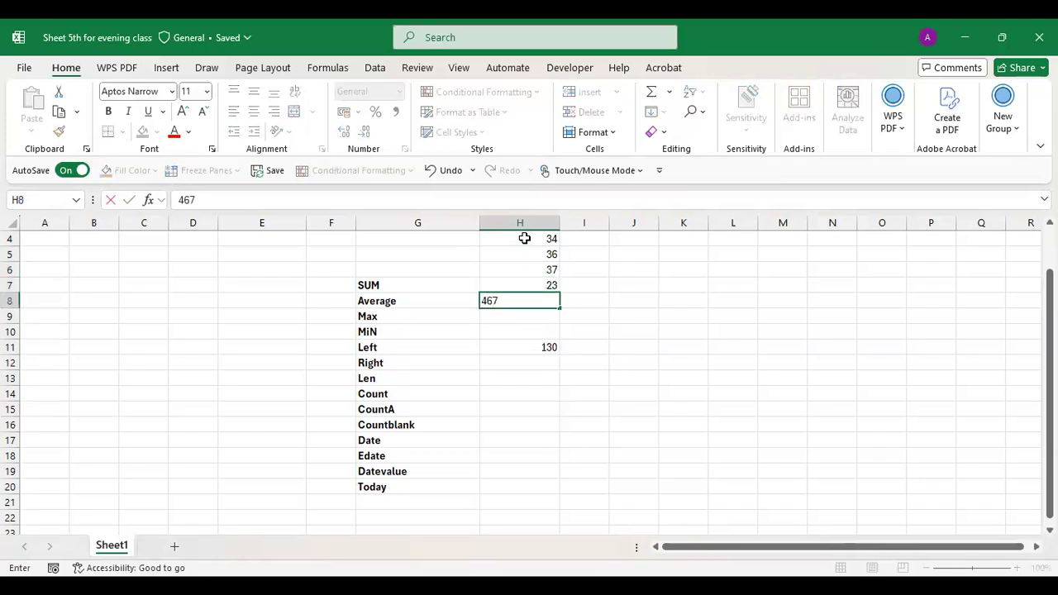
{"action": "key", "text": "Return"}
{"action": "type", "text": "890"}
{"action": "key", "text": "Return"}
{"action": "type", "text": "567"}
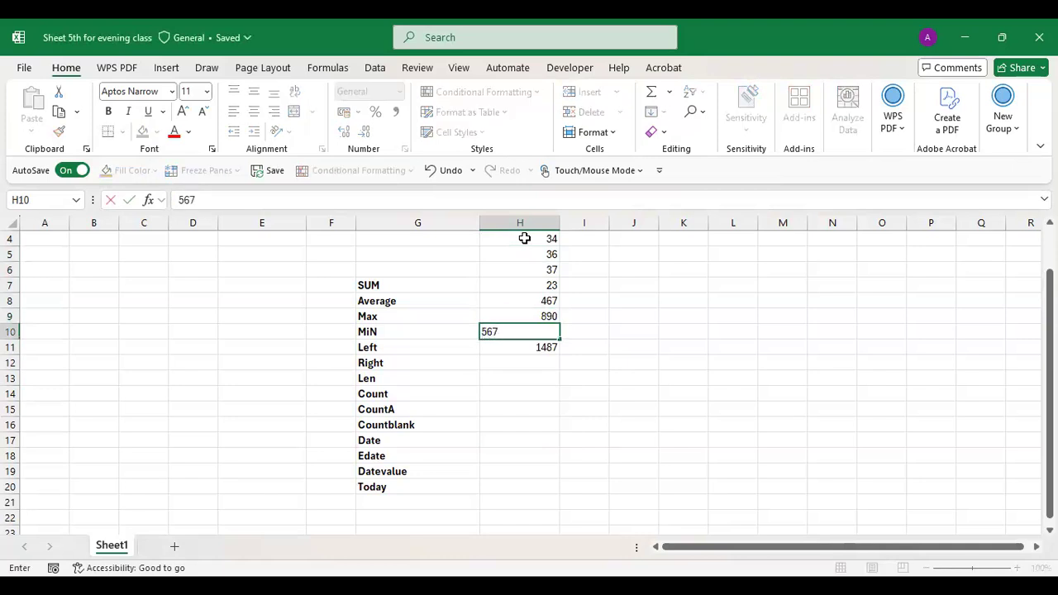
{"action": "key", "text": "Return"}
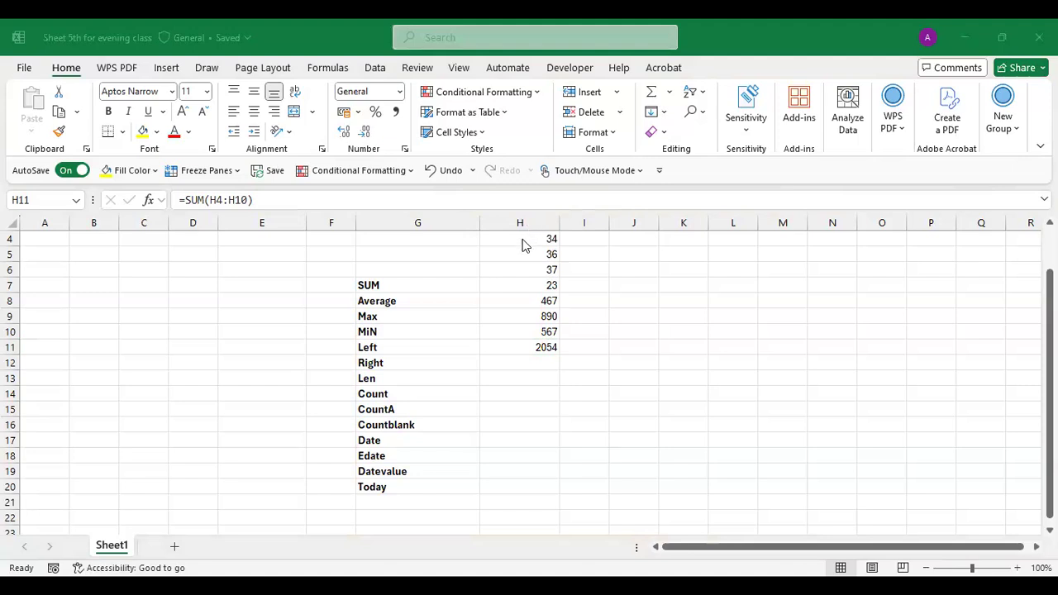
- Clear all seven values and the SUM total from column H, rows 4 through 11
{"action": "left_click_drag", "start_coordinate": [543, 241], "coordinate": [581, 385]}
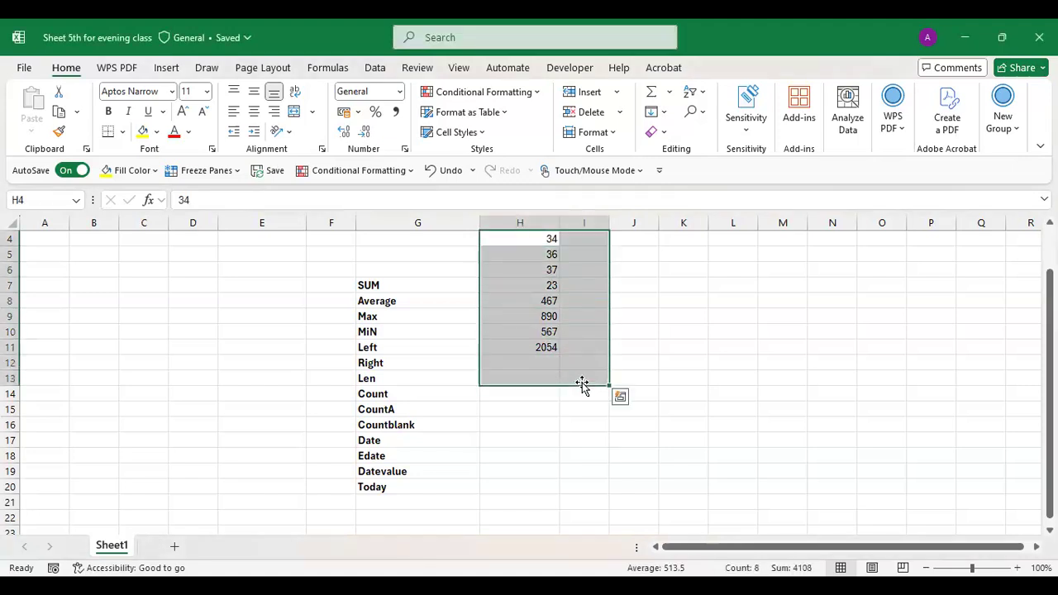
{"action": "key", "text": "BackSpace"}
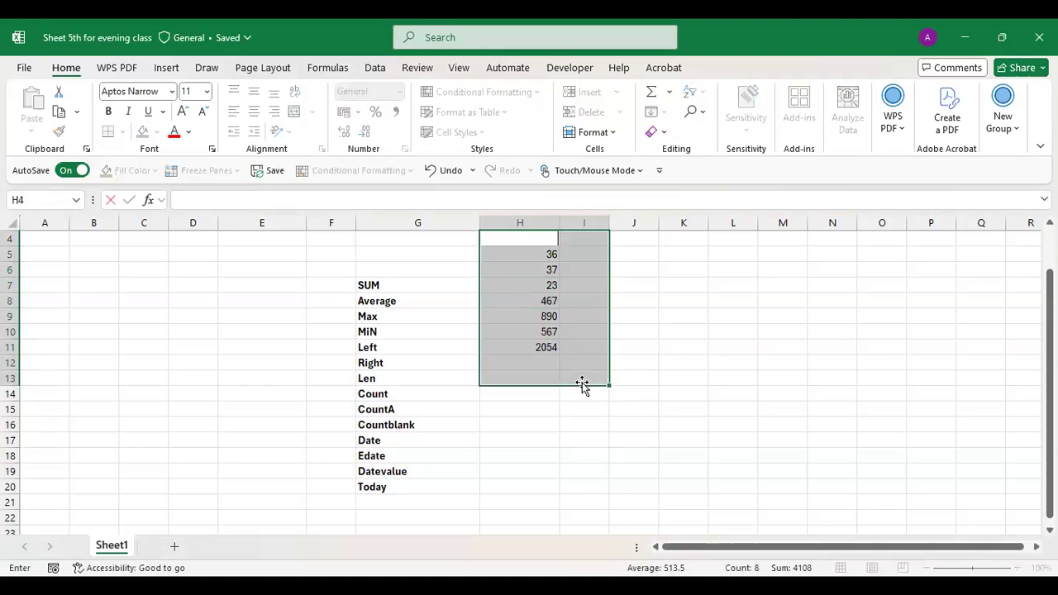
{"action": "left_click", "coordinate": [539, 285]}
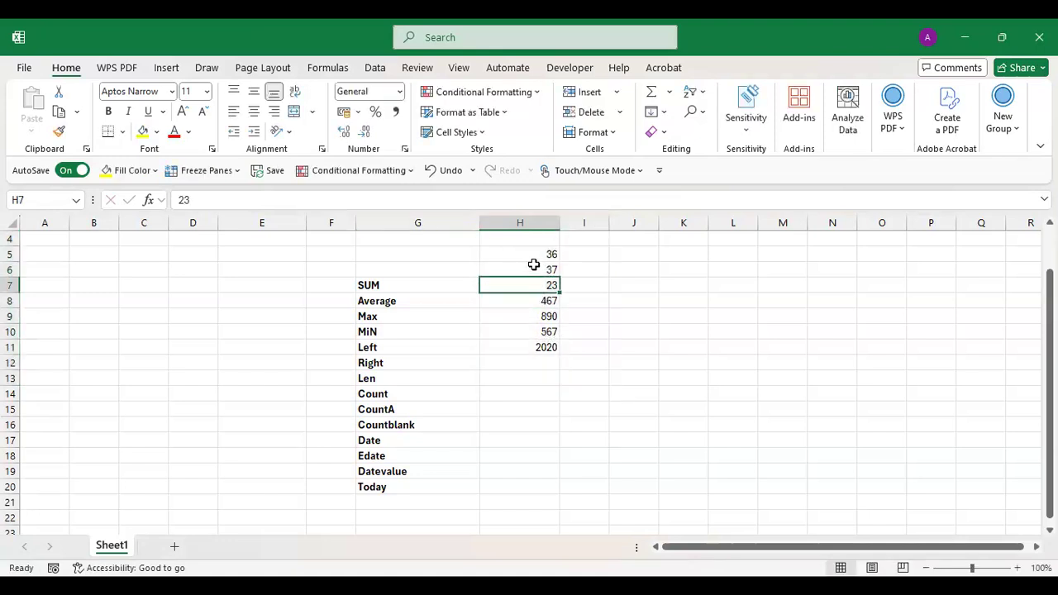
{"action": "left_click_drag", "start_coordinate": [528, 248], "coordinate": [576, 362]}
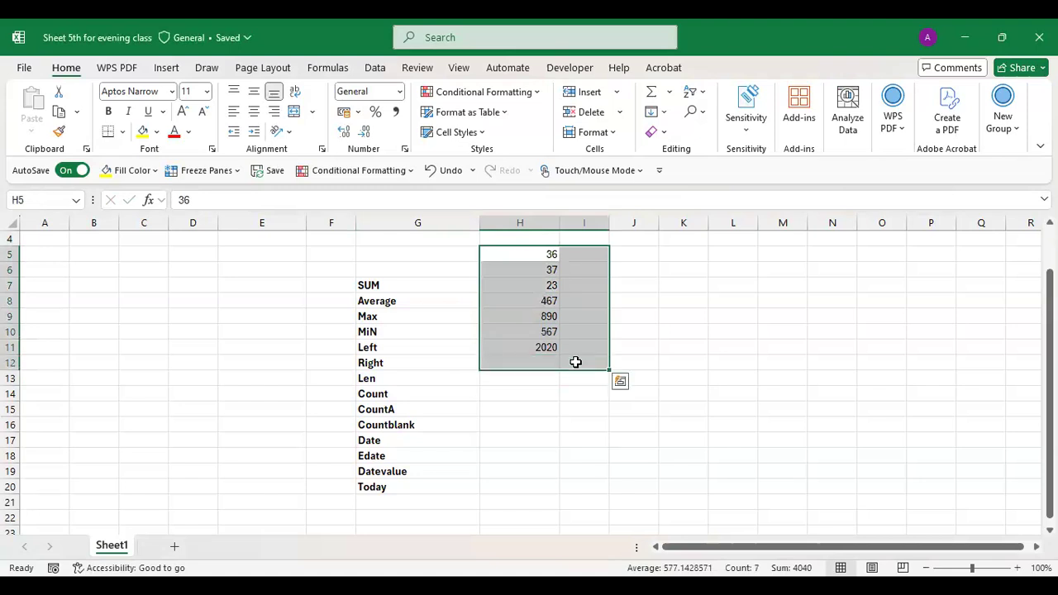
{"action": "key", "text": "BackSpace"}
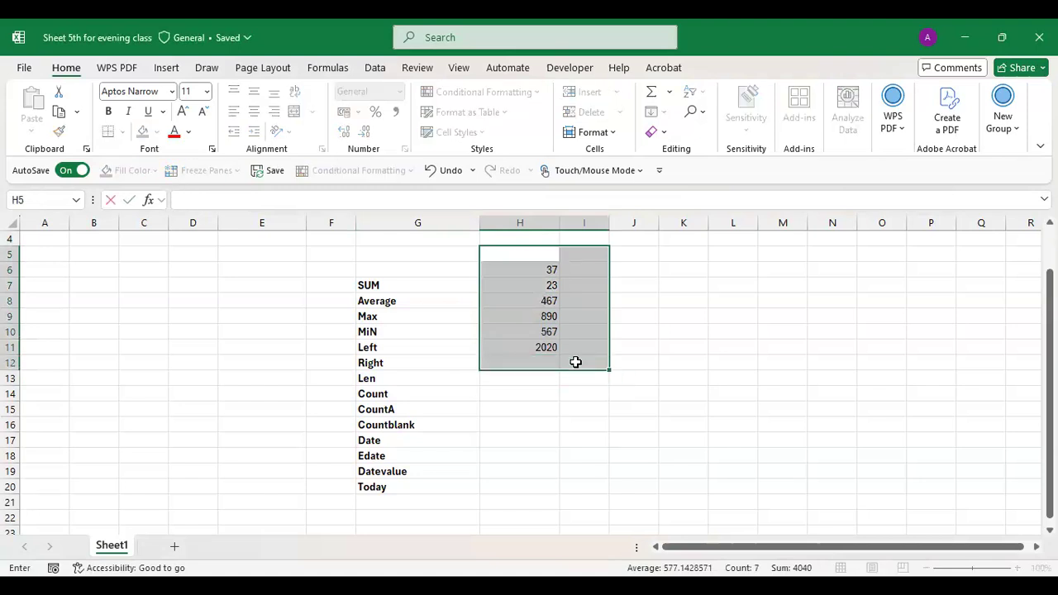
{"action": "left_click", "coordinate": [474, 323]}
{"action": "left_click_drag", "start_coordinate": [505, 269], "coordinate": [597, 369]}
{"action": "key", "text": "Delete"}
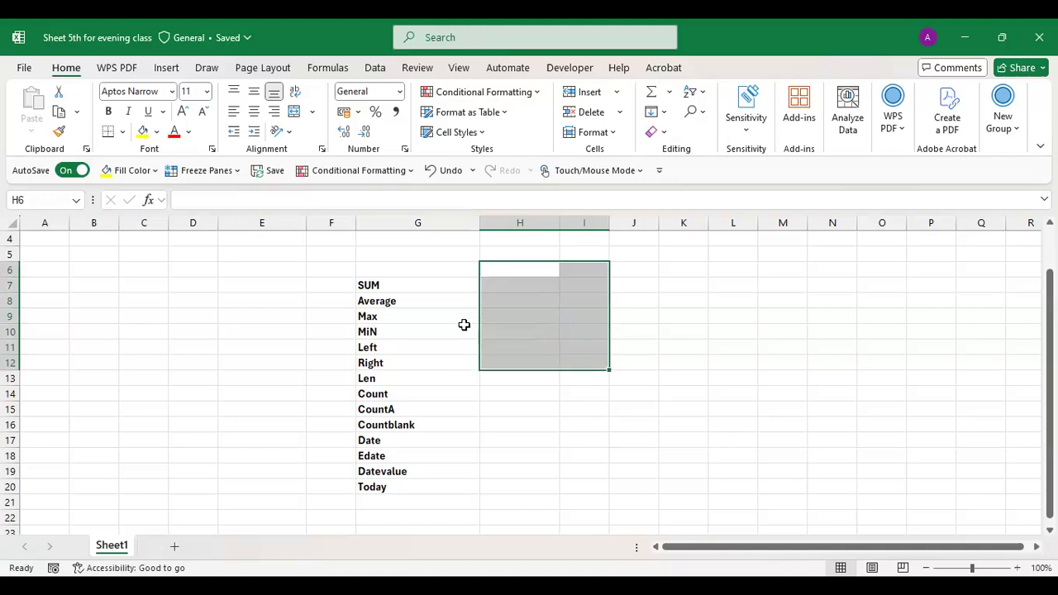
{"action": "left_click", "coordinate": [514, 284]}
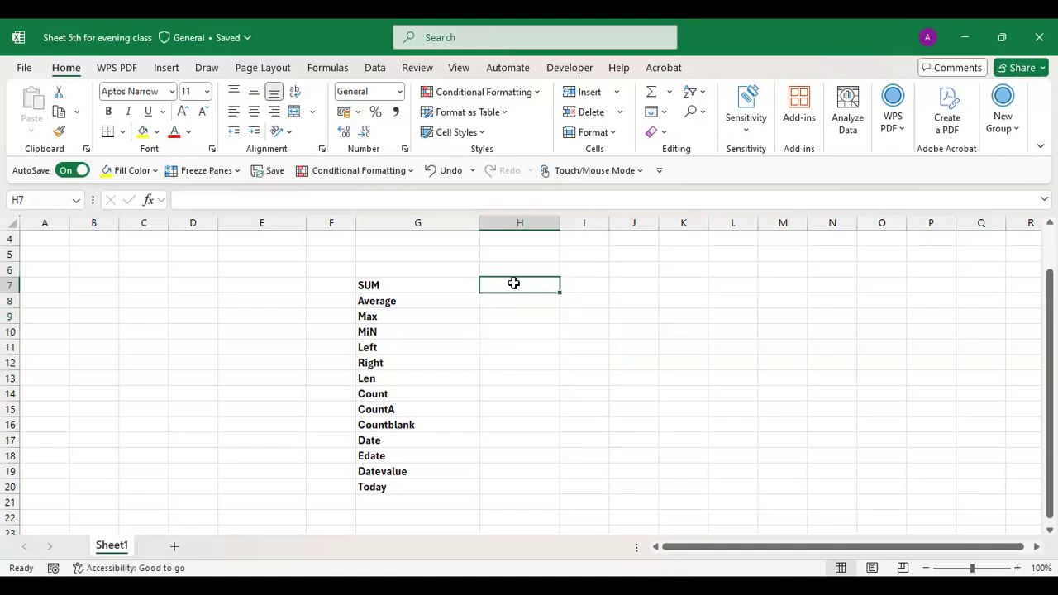
- Enter 130, 167, 189, 190 and 200 into H7:H11
{"action": "type", "text": "130"}
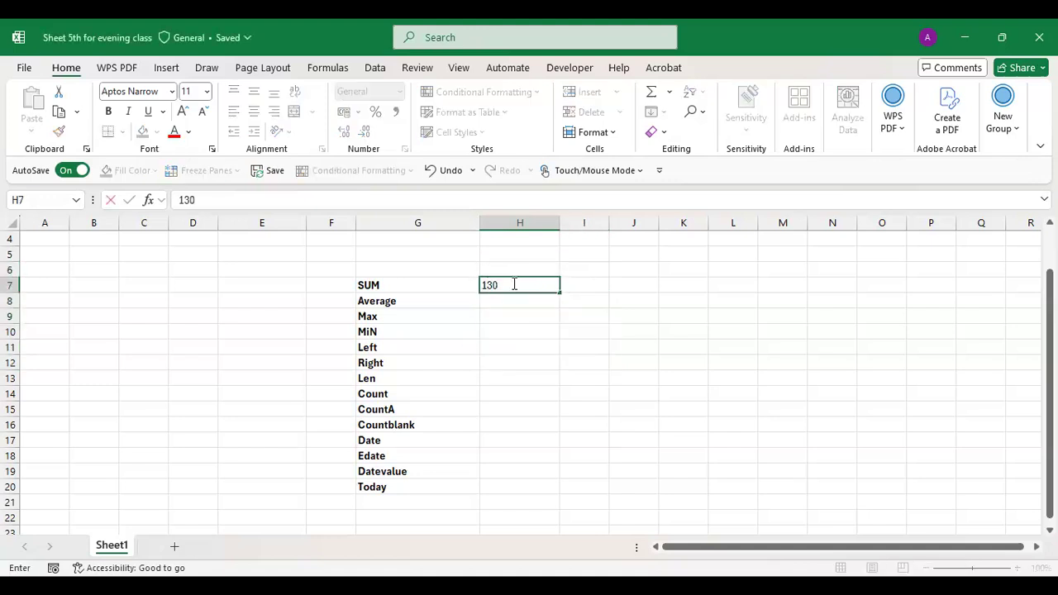
{"action": "key", "text": "Return"}
{"action": "type", "text": "167"}
{"action": "key", "text": "Return"}
{"action": "type", "text": "189"}
{"action": "key", "text": "Return"}
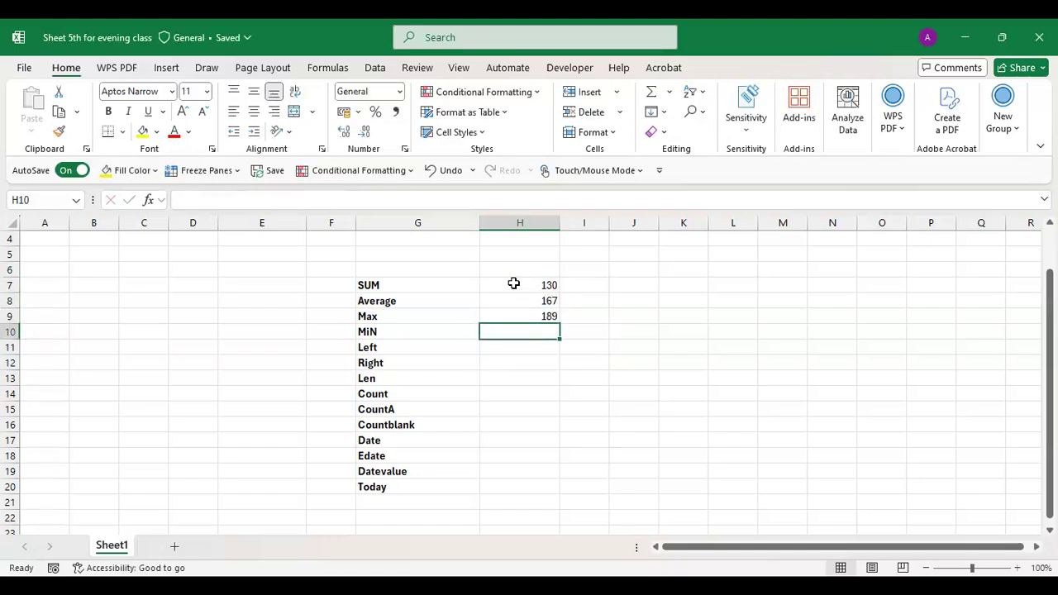
{"action": "type", "text": "190"}
{"action": "key", "text": "Return"}
{"action": "type", "text": "200"}
{"action": "key", "text": "Return"}
- Enter 267 in H12 beside Right, which displays as the date 23-09-1900
{"action": "type", "text": "250"}
{"action": "key", "text": "Return"}
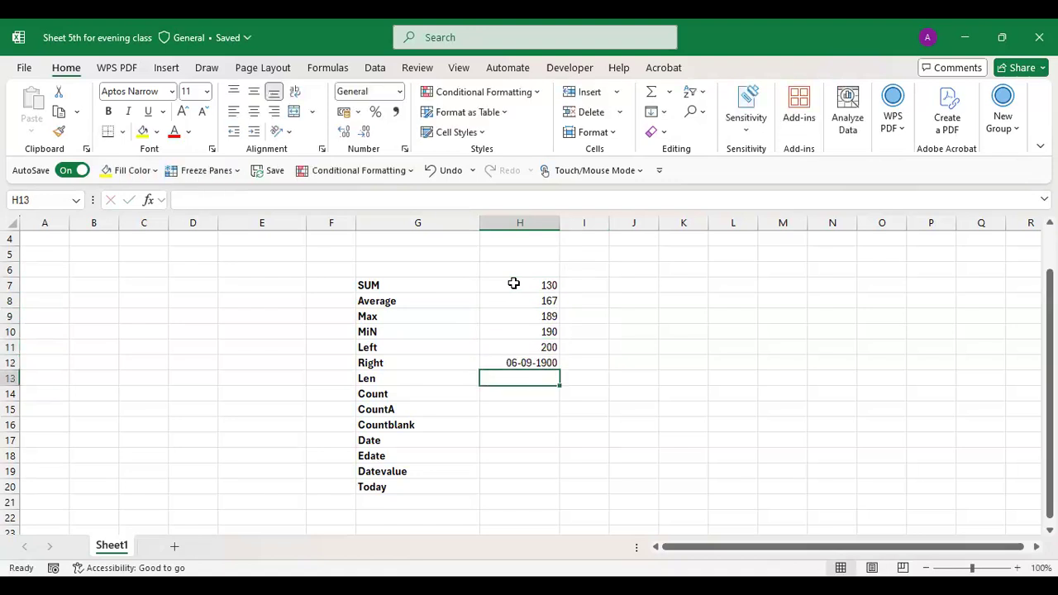
{"action": "left_click", "coordinate": [520, 363]}
{"action": "type", "text": "2"}
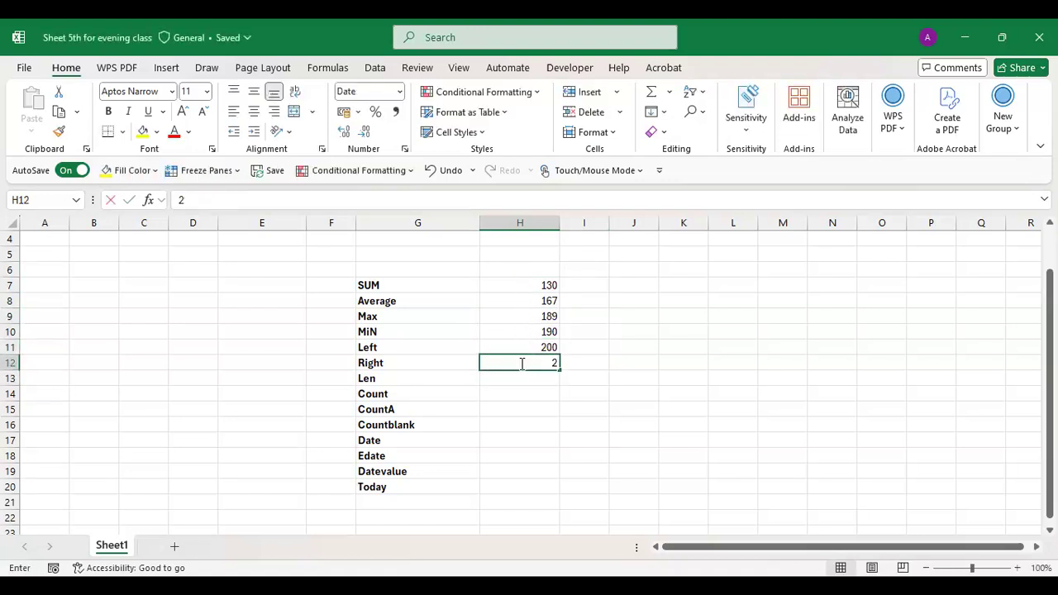
{"action": "type", "text": "50"}
{"action": "key", "text": "Return"}
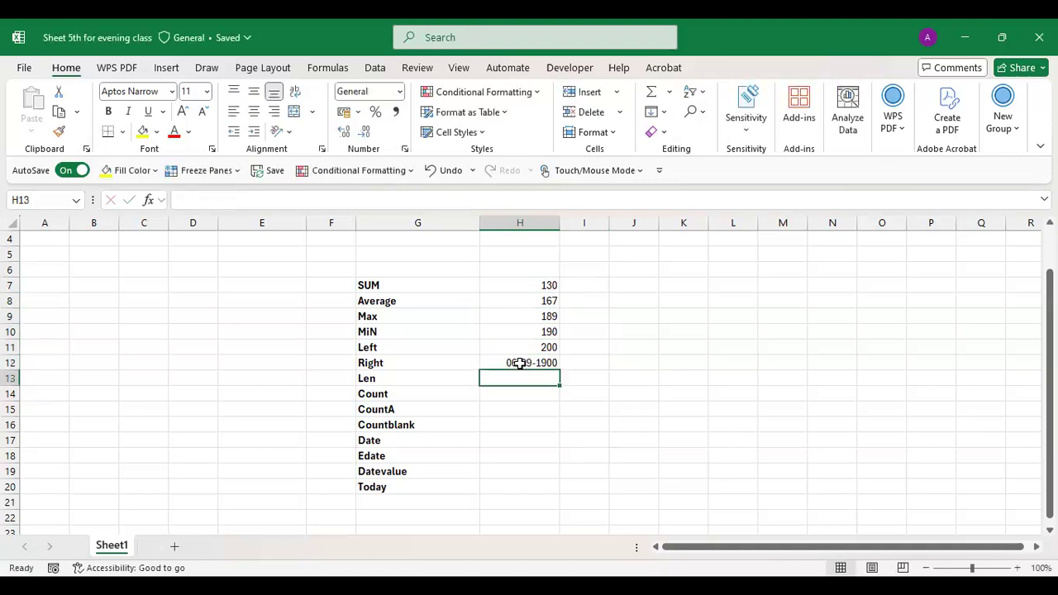
{"action": "left_click", "coordinate": [520, 363]}
{"action": "key", "text": "Delete"}
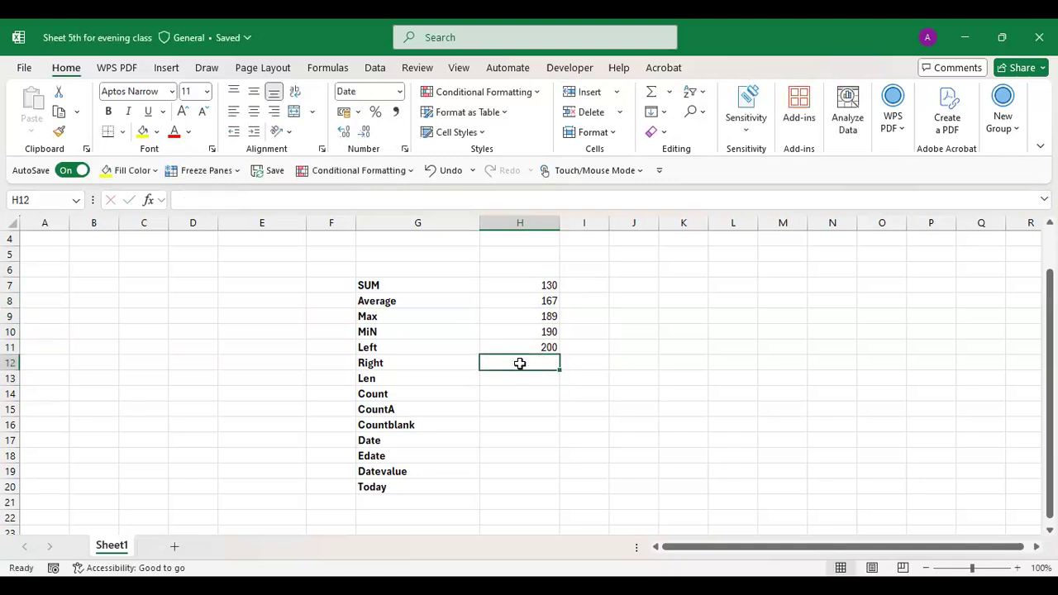
{"action": "type", "text": "250"}
{"action": "key", "text": "Return"}
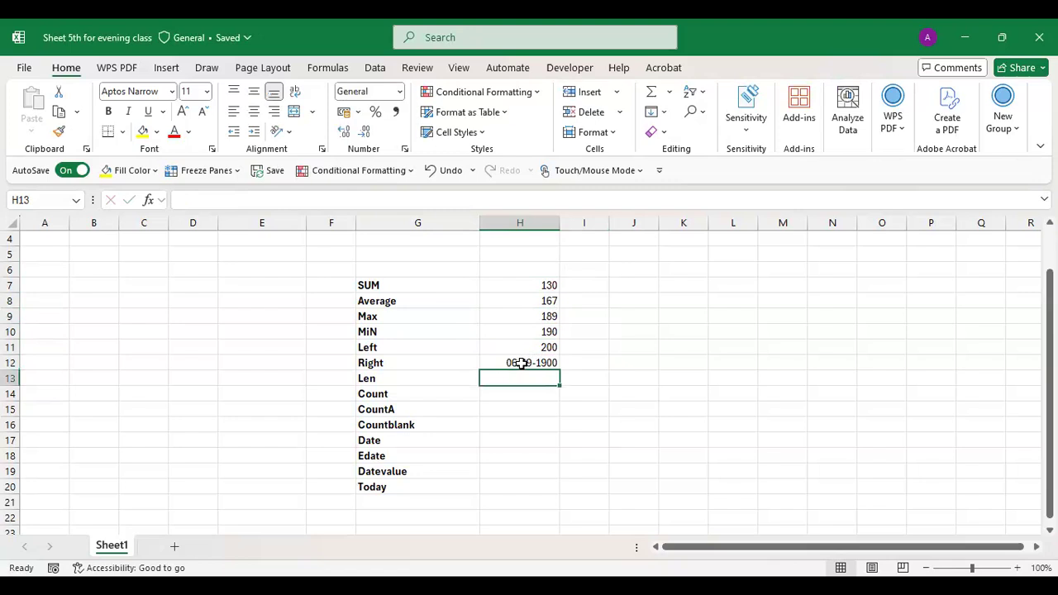
{"action": "left_click", "coordinate": [520, 363]}
{"action": "key", "text": "BackSpace"}
{"action": "type", "text": "267"}
{"action": "key", "text": "Return"}
{"action": "key", "text": "Up"}
{"action": "key", "text": "Up"}
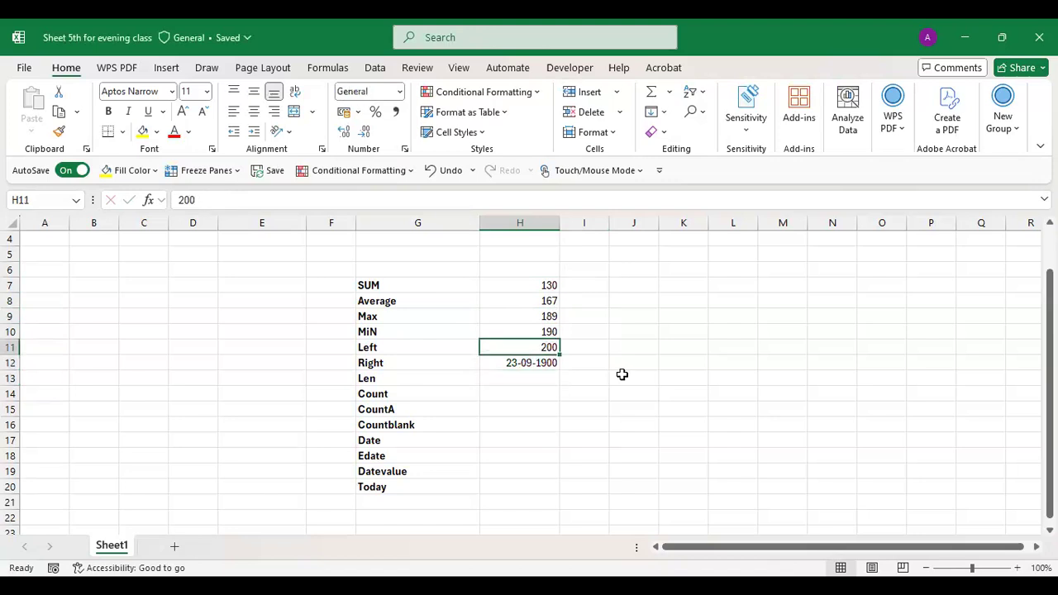
{"action": "key", "text": "Down"}
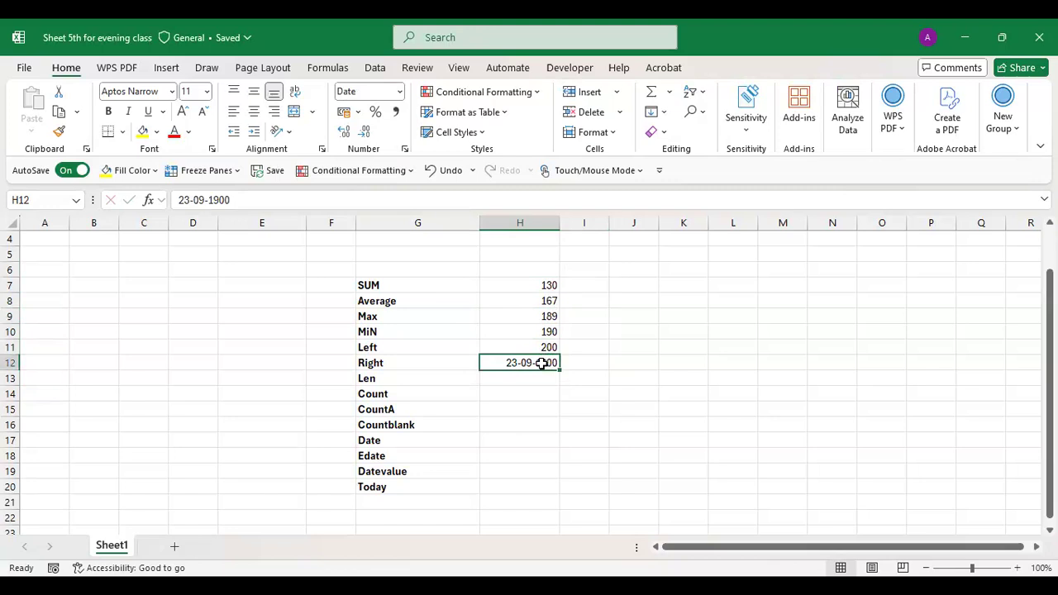
- Format H12 as Number with 0 decimal places so it shows 267
{"action": "left_click", "coordinate": [357, 112]}
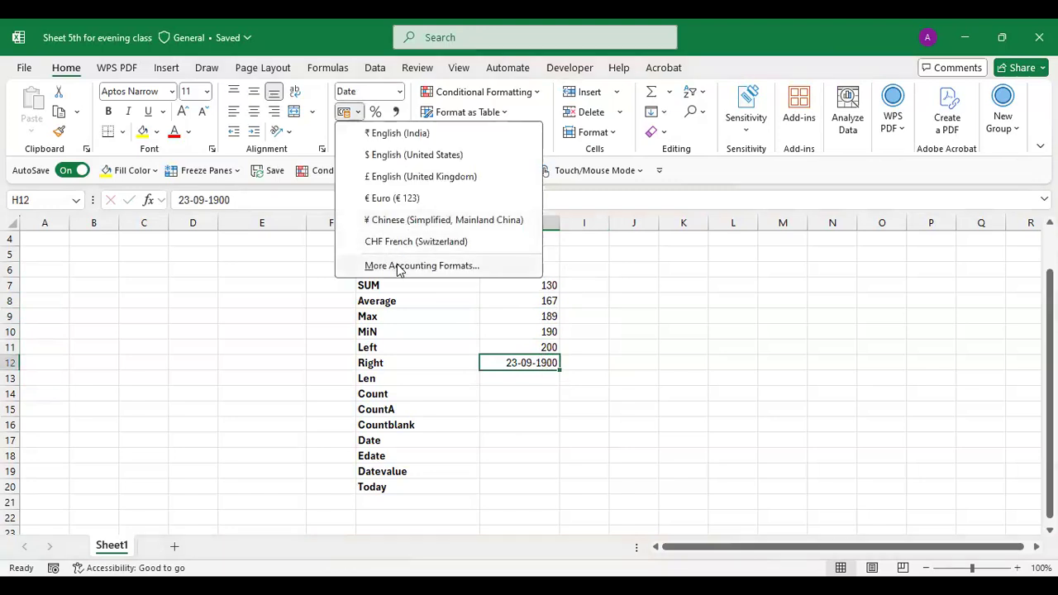
{"action": "left_click", "coordinate": [425, 265]}
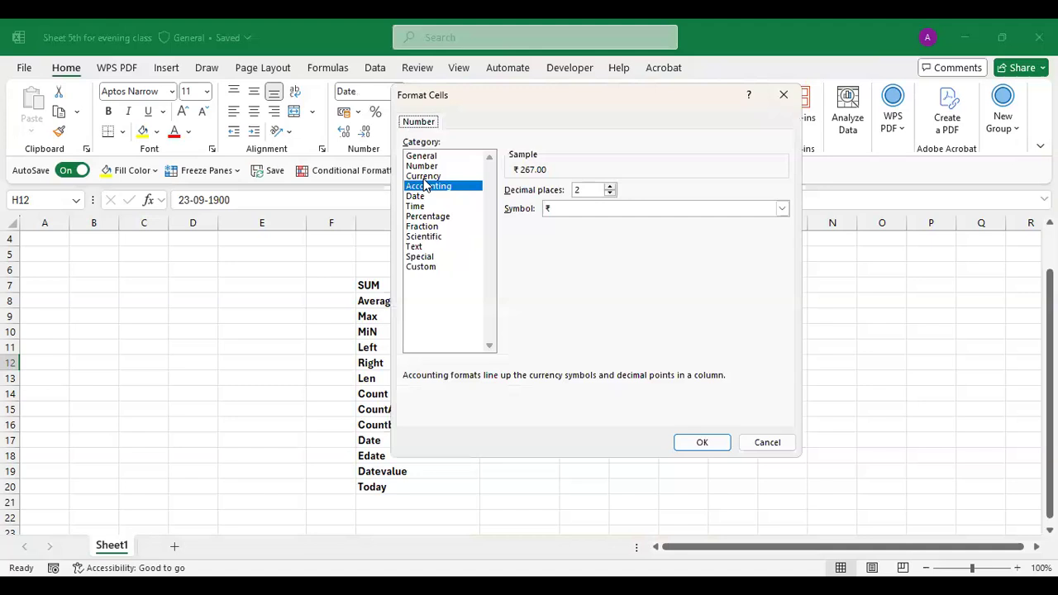
{"action": "left_click", "coordinate": [424, 166]}
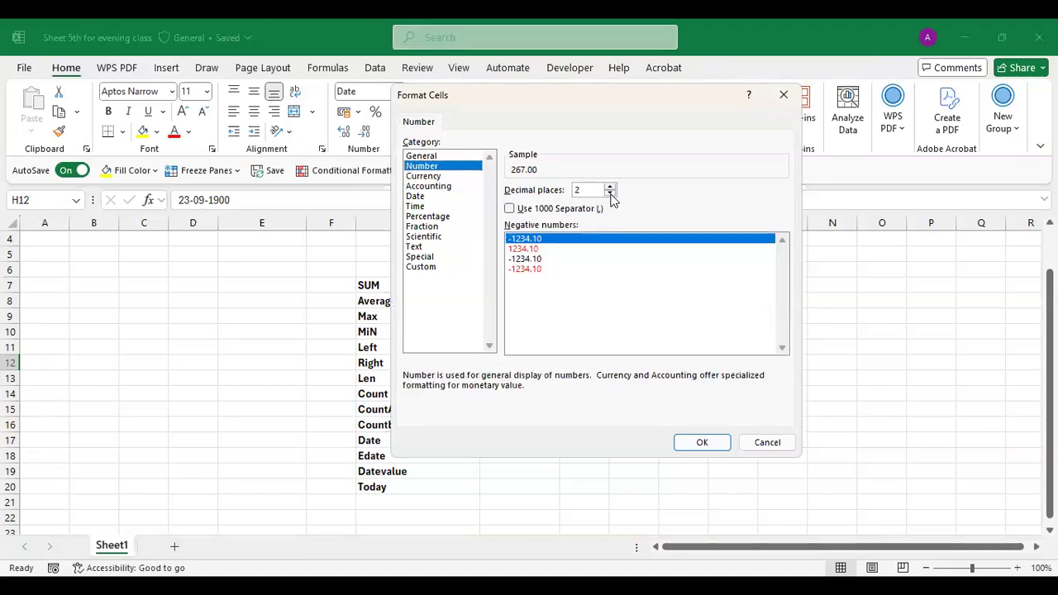
{"action": "left_click", "coordinate": [610, 194]}
{"action": "left_click", "coordinate": [610, 194]}
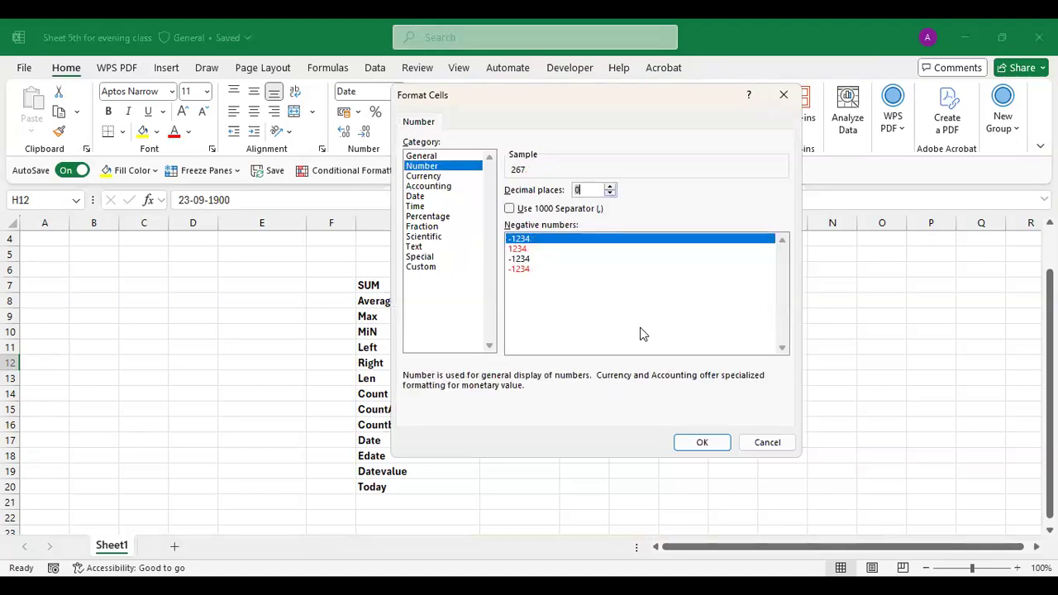
{"action": "left_click", "coordinate": [695, 443]}
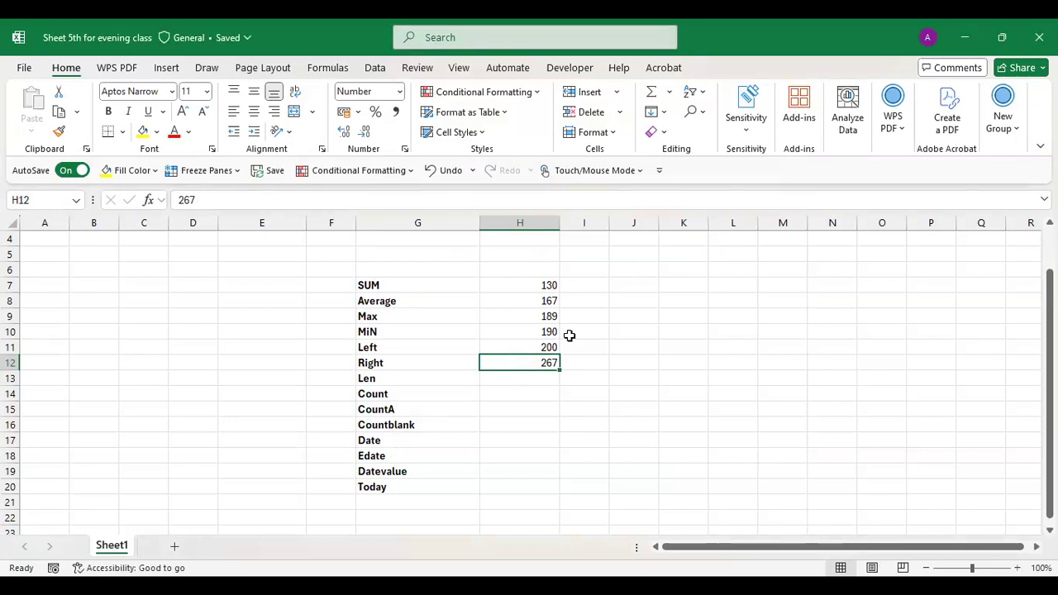
{"action": "key", "text": "ctrl+1"}
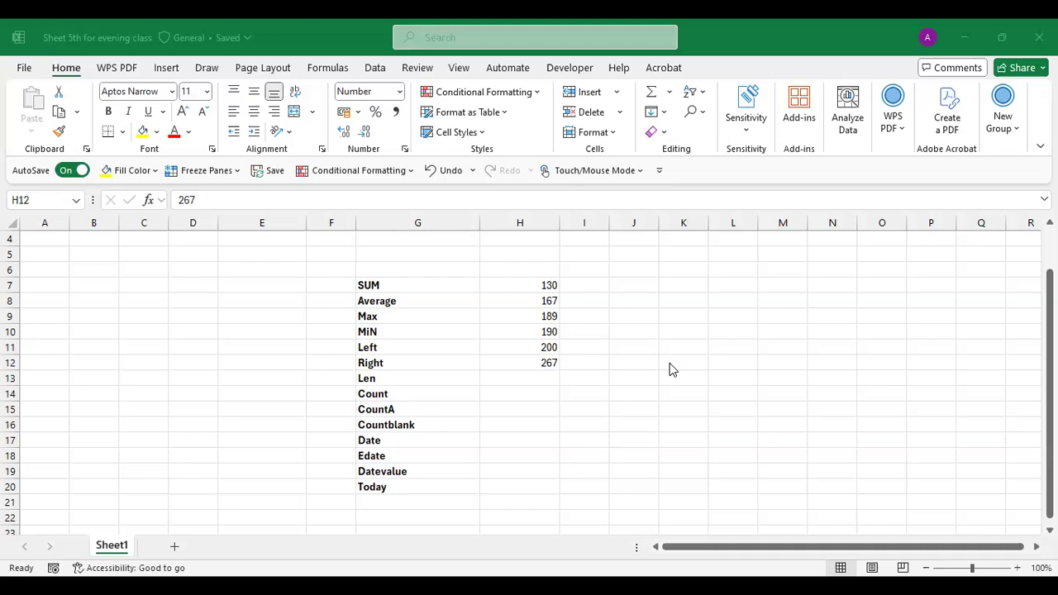
{"action": "left_click", "coordinate": [538, 358]}
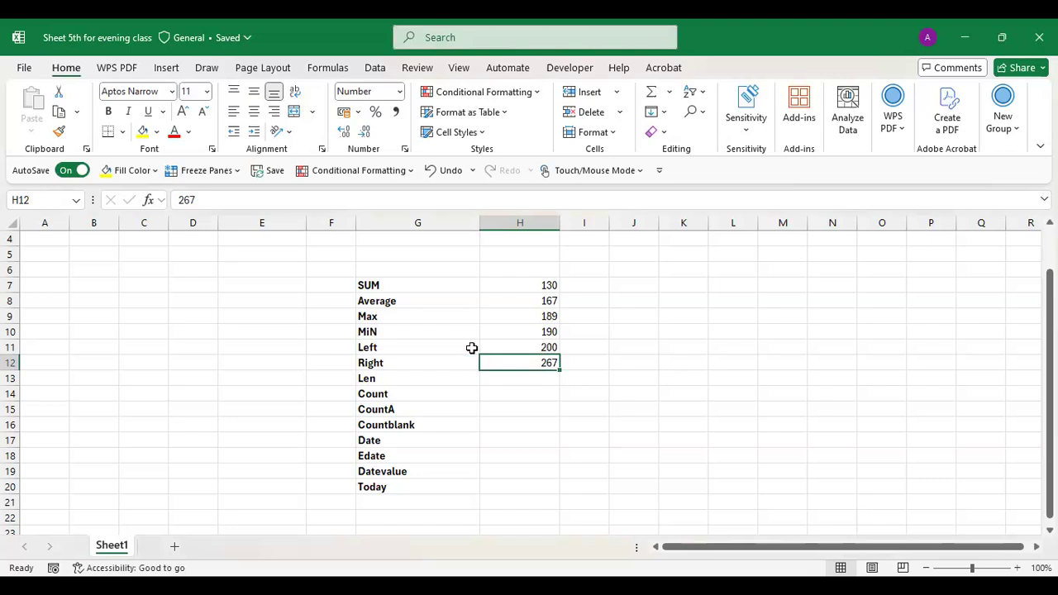
{"action": "left_click", "coordinate": [360, 113]}
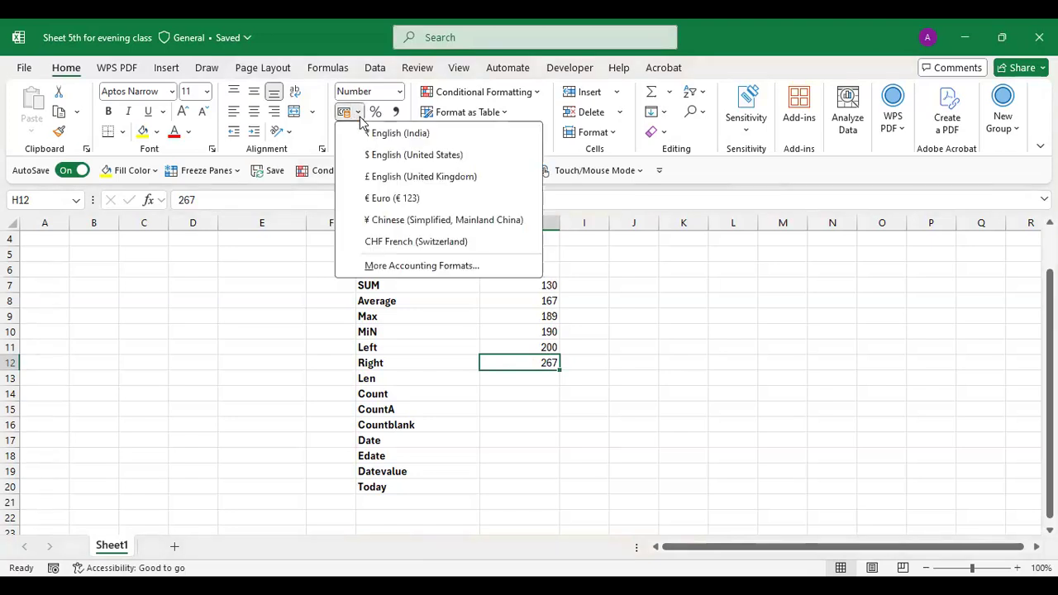
{"action": "left_click", "coordinate": [411, 268]}
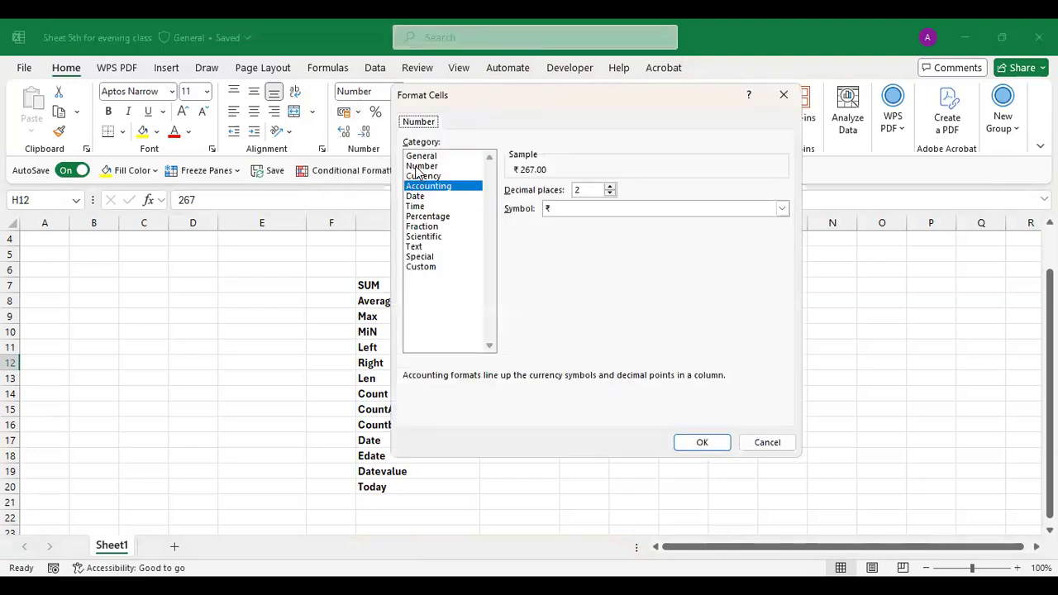
{"action": "left_click", "coordinate": [419, 167]}
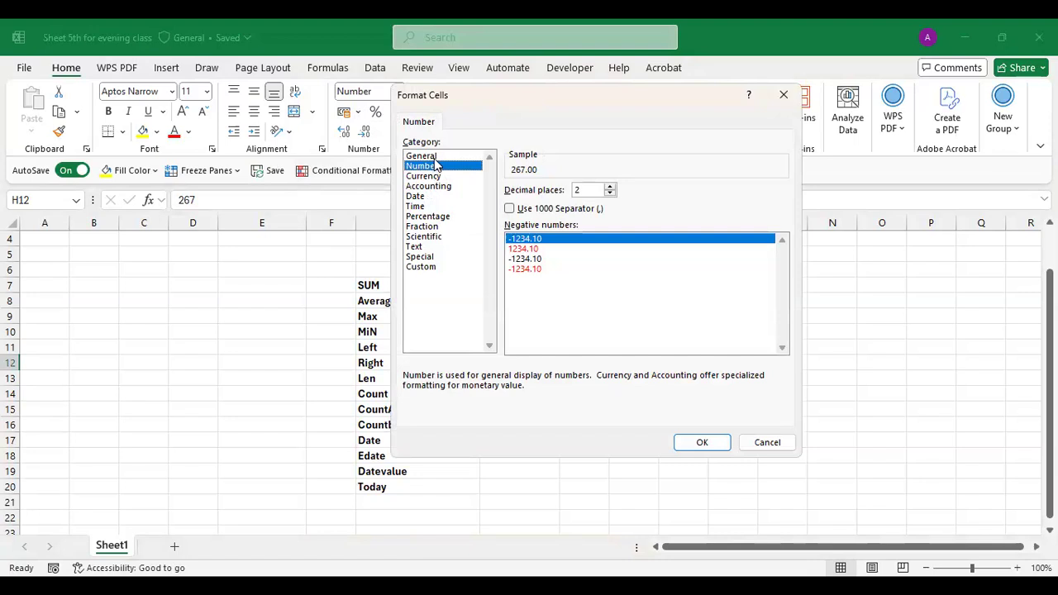
{"action": "left_click", "coordinate": [609, 193]}
{"action": "left_click", "coordinate": [609, 193]}
{"action": "left_click", "coordinate": [702, 442]}
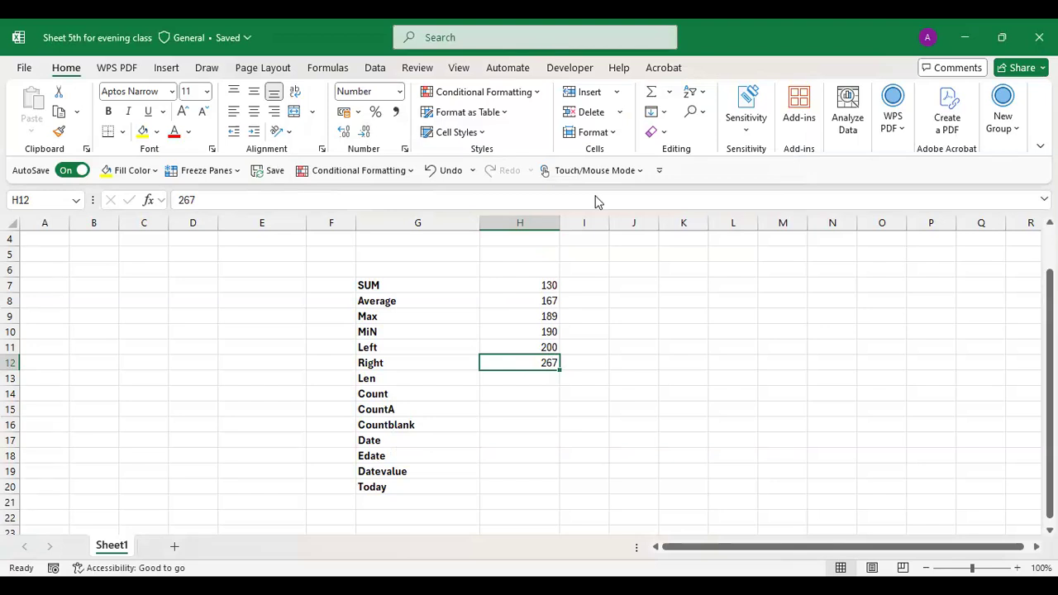
- AutoSum H7:H12 into H13 beside Len, giving 1143
{"action": "left_click", "coordinate": [529, 380]}
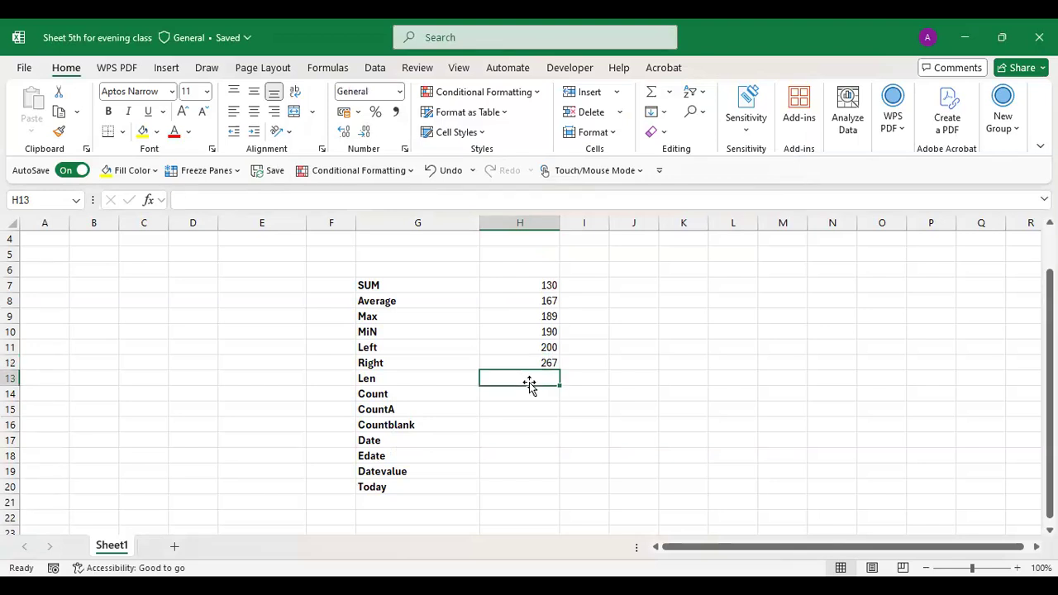
{"action": "type", "text": "="}
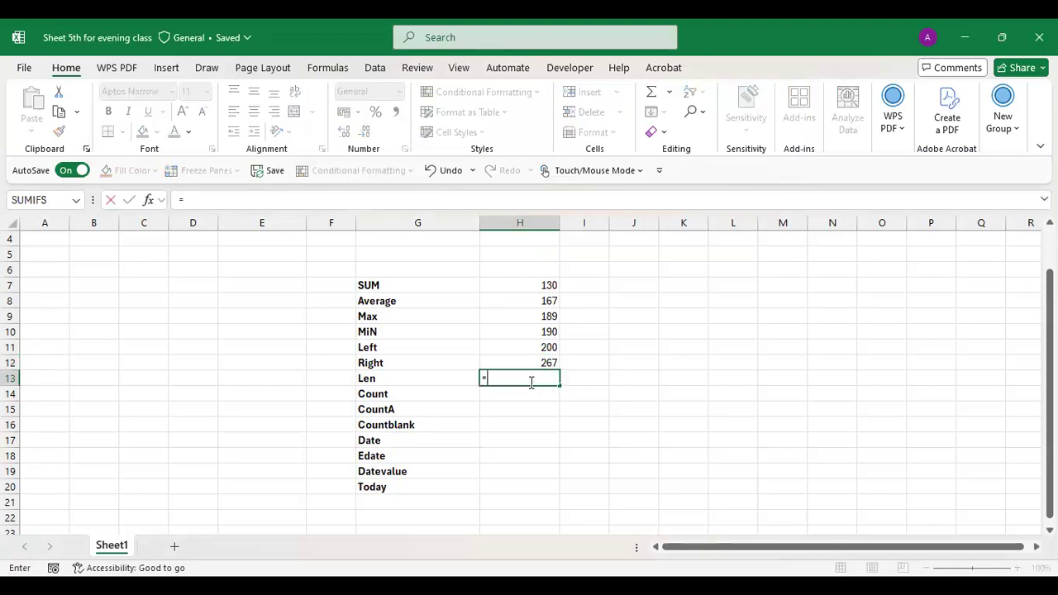
{"action": "key", "text": "ctrl+Return"}
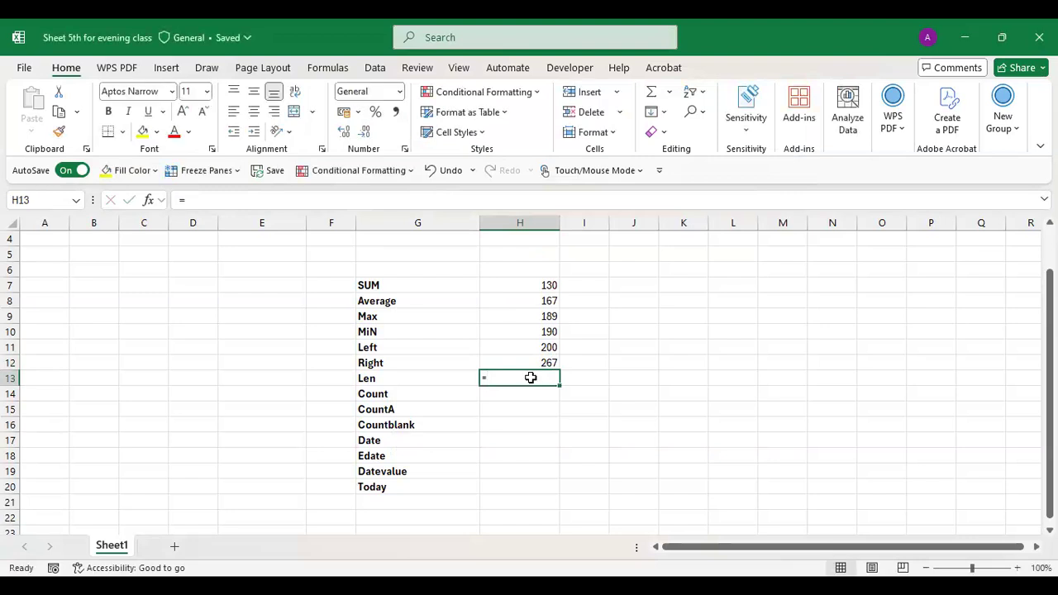
{"action": "key", "text": "alt+equal"}
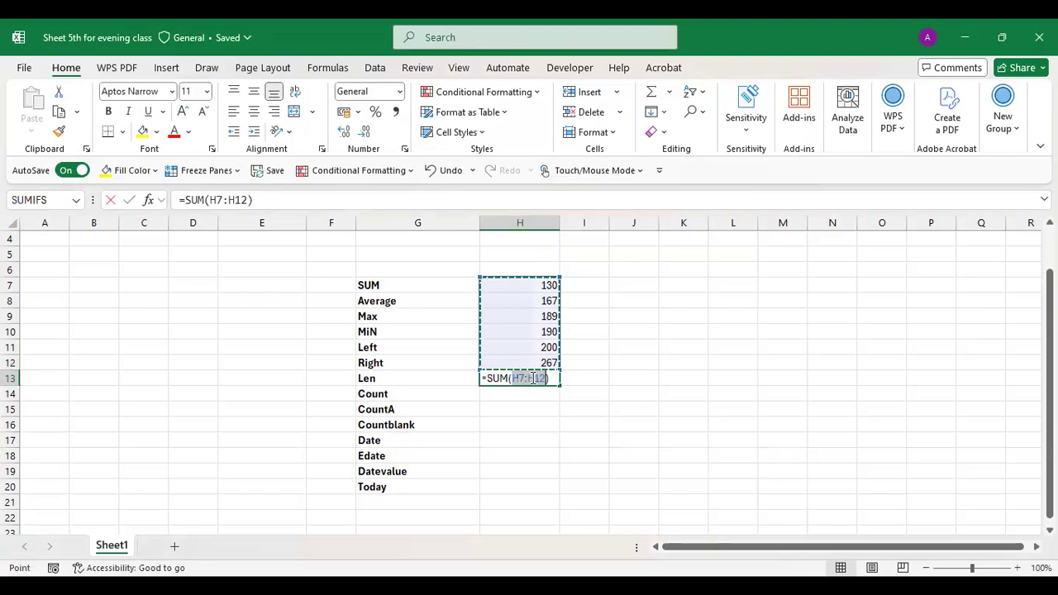
{"action": "key", "text": "Return"}
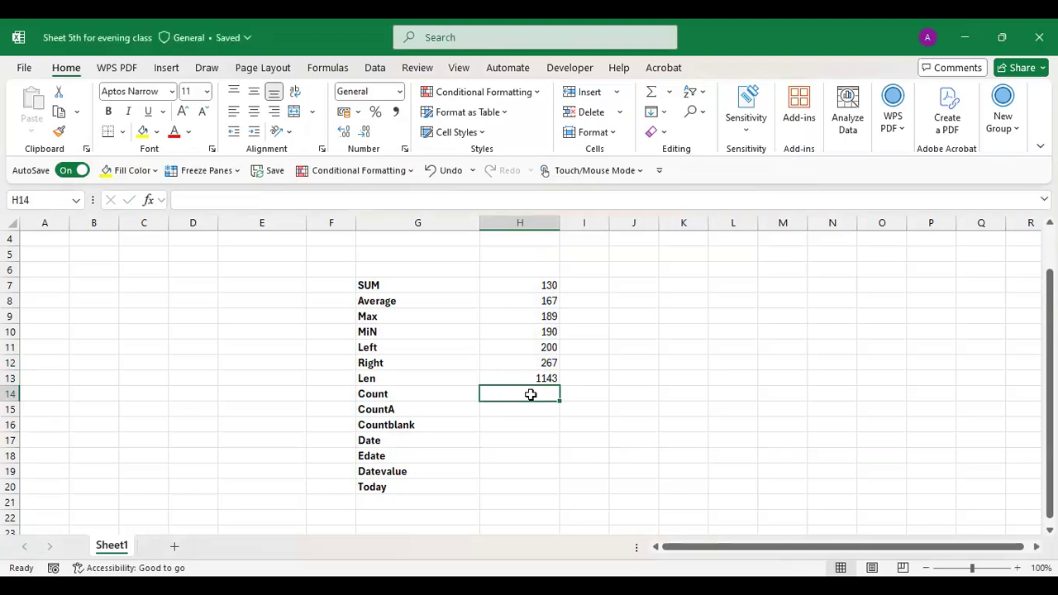
- Enter =AVERAGE(H7:H12) in H14 beside Count, returning 190.5
{"action": "type", "text": "="}
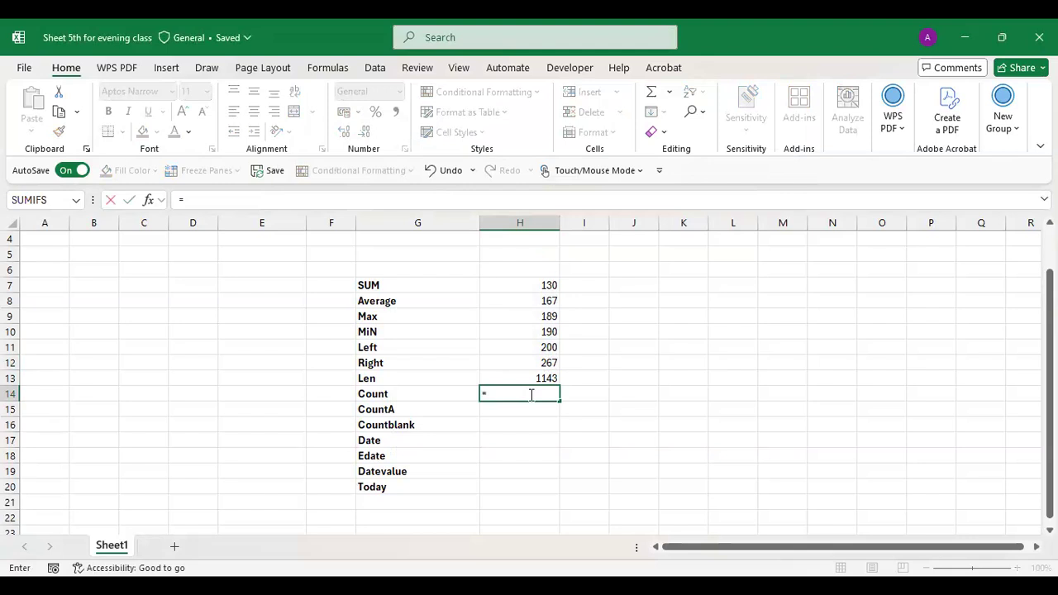
{"action": "type", "text": "average"}
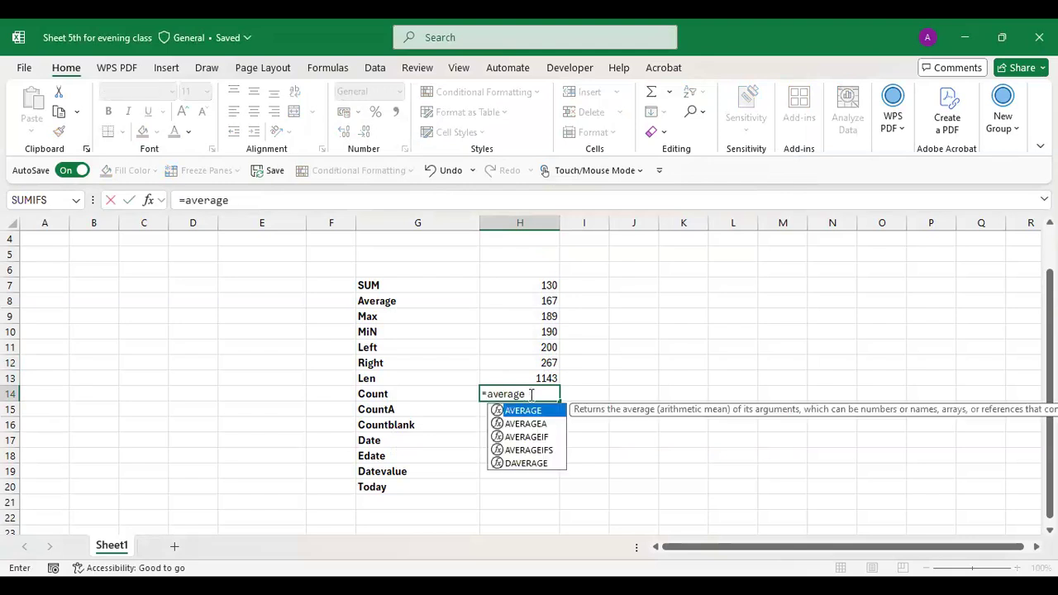
{"action": "type", "text": "("}
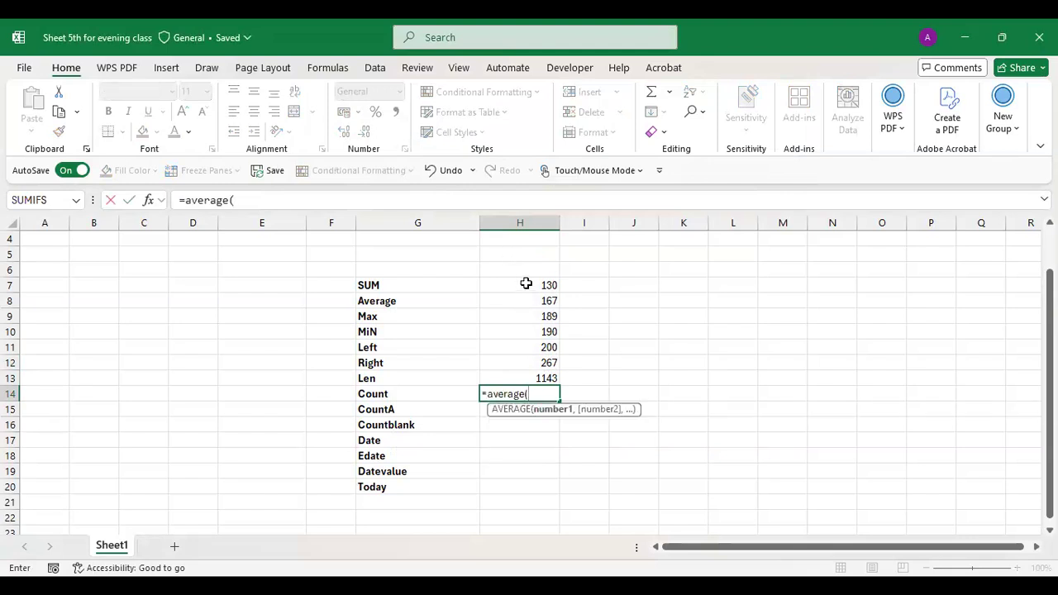
{"action": "left_click_drag", "start_coordinate": [526, 284], "coordinate": [526, 362]}
{"action": "type", "text": ")"}
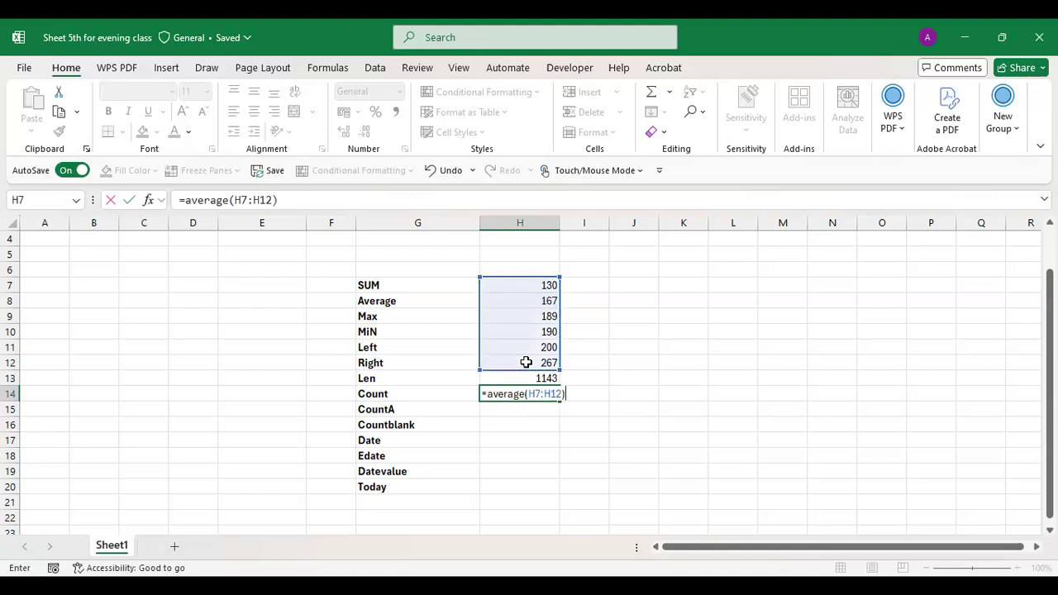
{"action": "key", "text": "Return"}
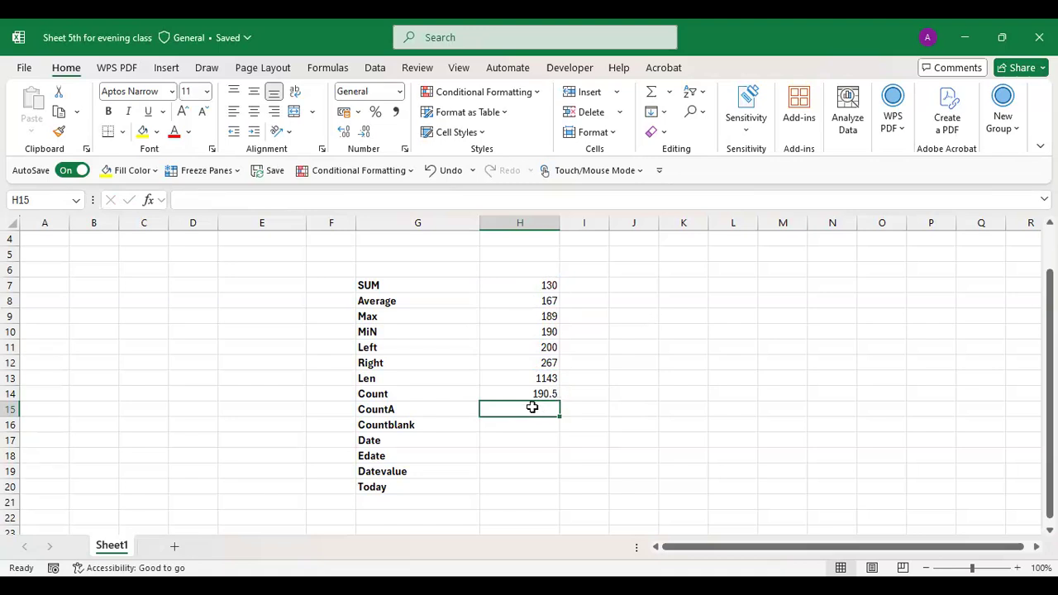
- Enter =MAX(H7:H12) in H15, returning 267
{"action": "type", "text": "Ms"}
{"action": "key", "text": "BackSpace"}
{"action": "key", "text": "BackSpace"}
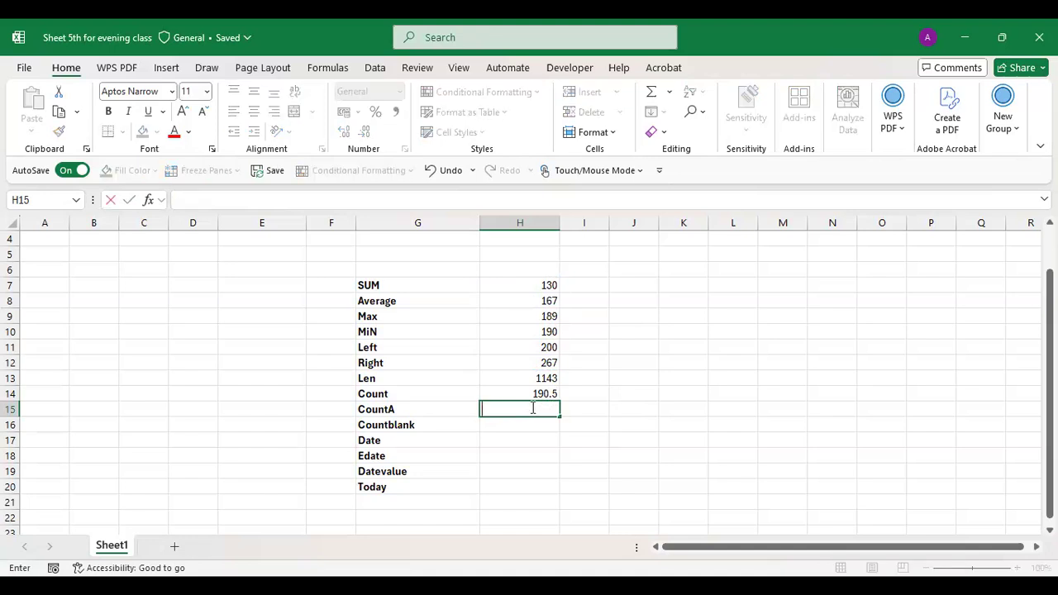
{"action": "type", "text": "=M"}
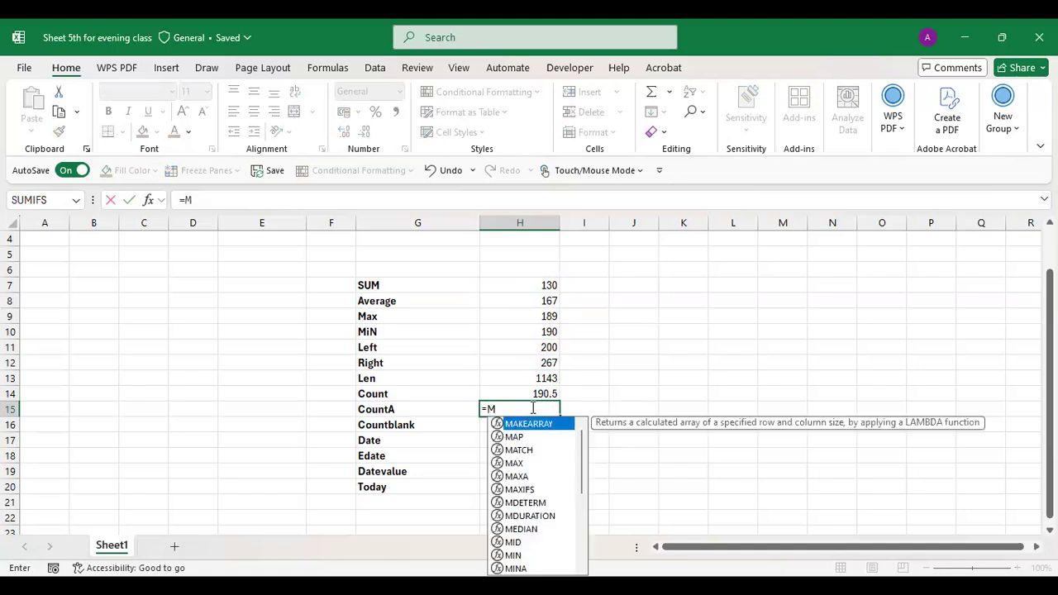
{"action": "type", "text": "ax("}
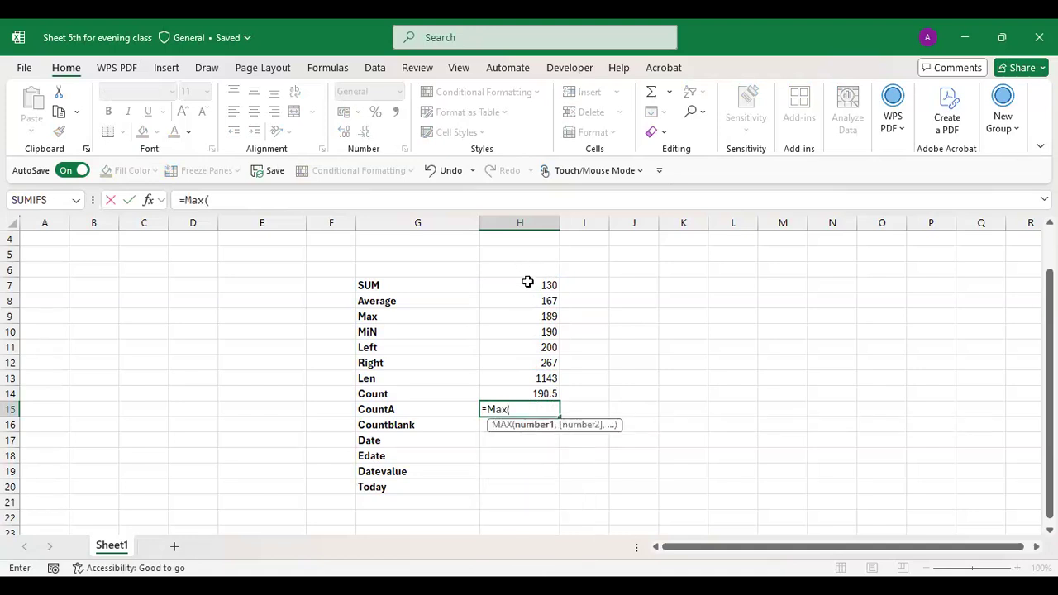
{"action": "left_click", "coordinate": [526, 281]}
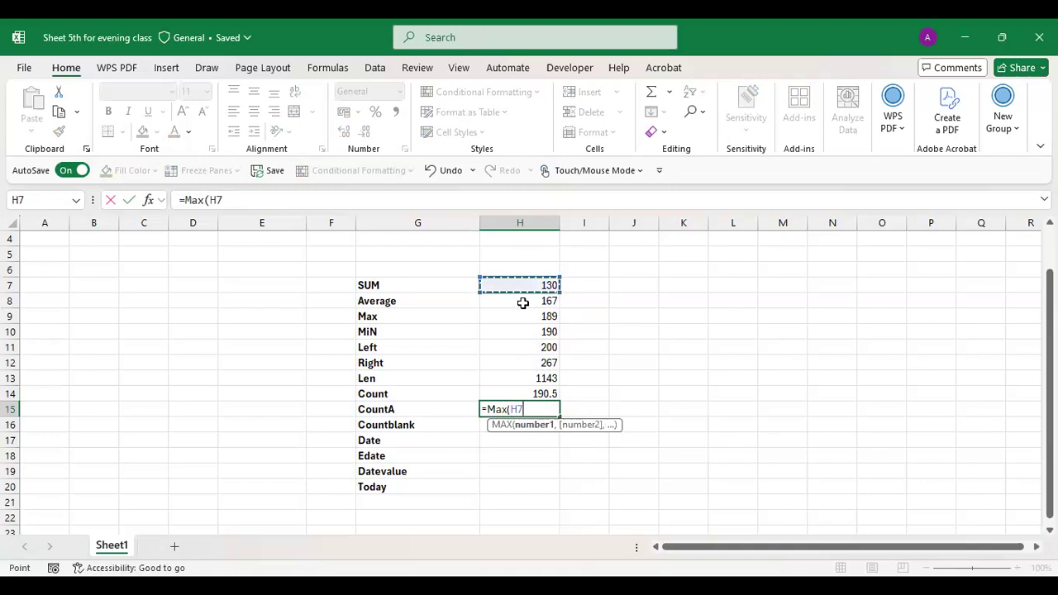
{"action": "left_click", "coordinate": [520, 361], "text": "shift"}
{"action": "type", "text": ")"}
{"action": "key", "text": "Return"}
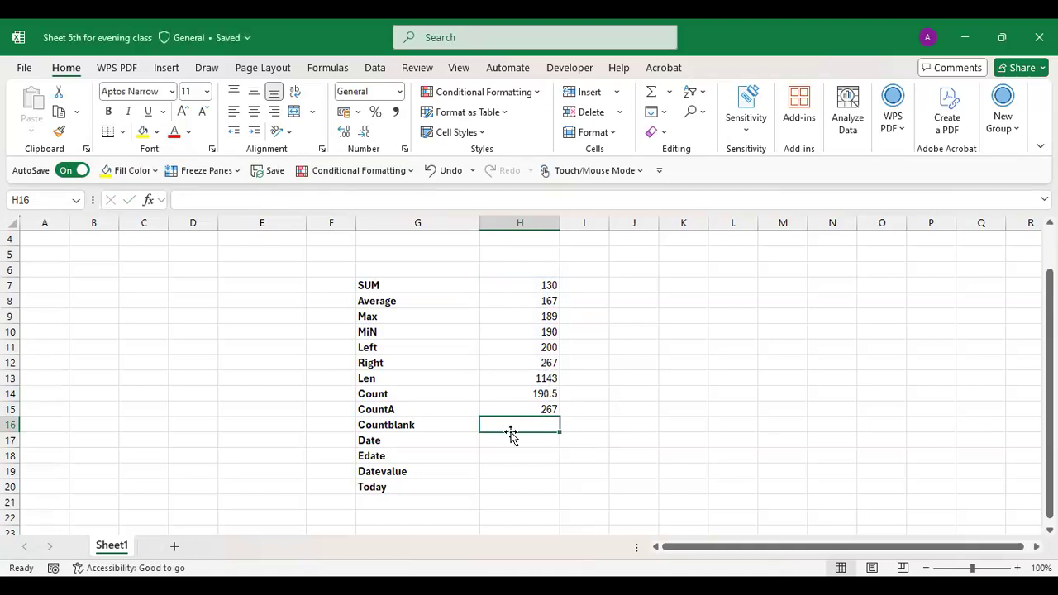
- Enter a MIN over the column H values in H16, returning 130
{"action": "type", "text": "=MIN("}
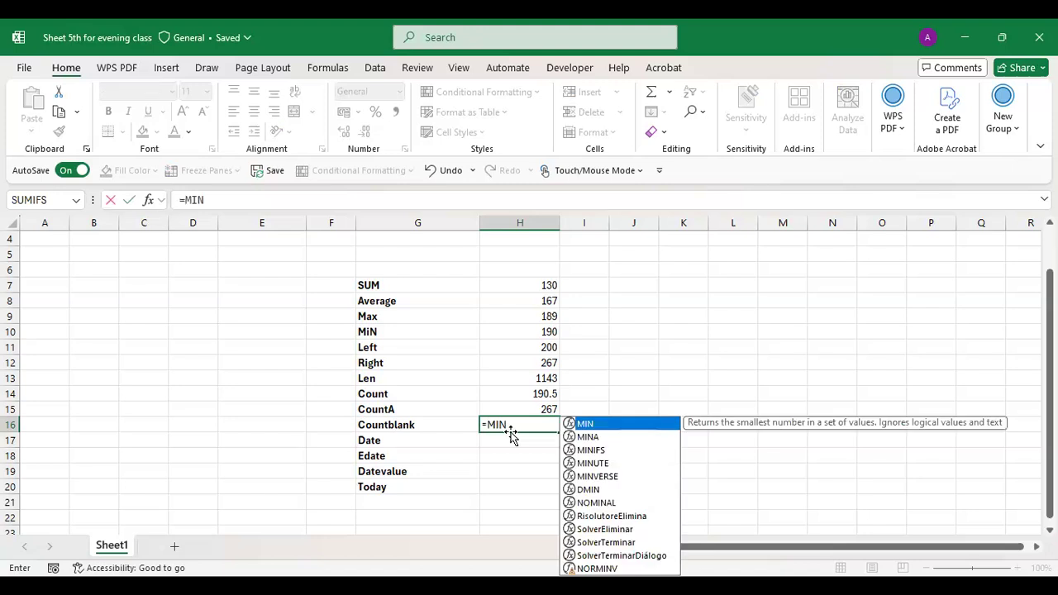
{"action": "left_click_drag", "start_coordinate": [532, 283], "coordinate": [542, 361]}
{"action": "key", "text": "Return"}
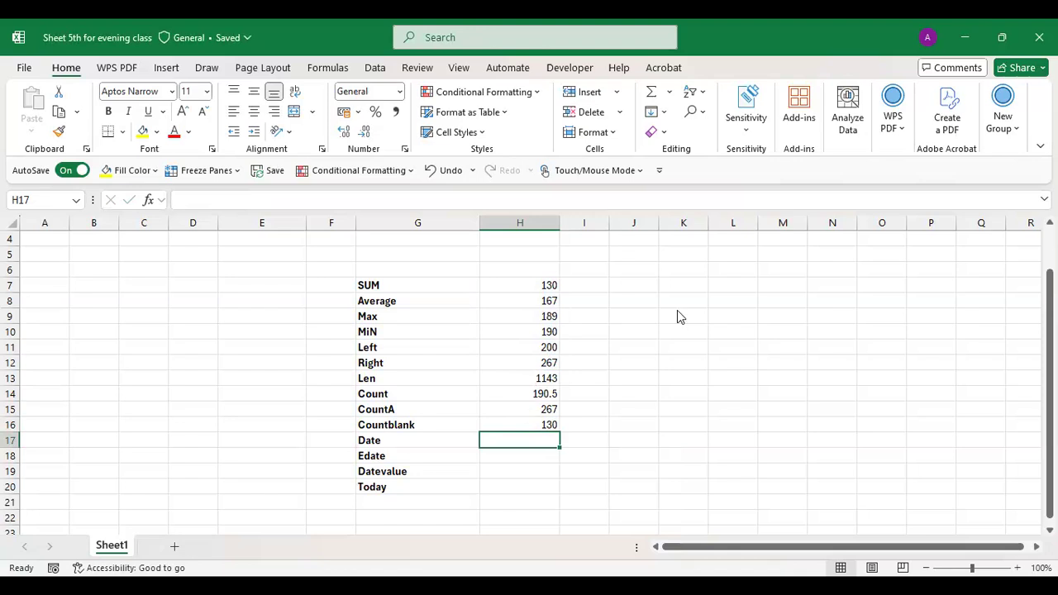
{"action": "key", "text": "alt+Tab"}
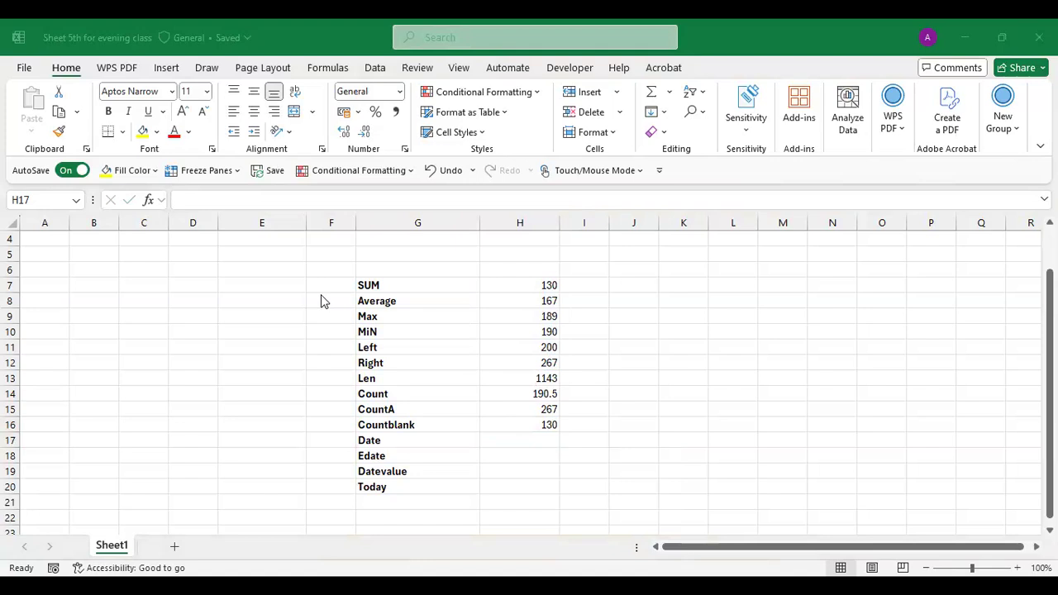
- Type three names into E7:E9, the third one mixed with digits
{"action": "left_click", "coordinate": [243, 288]}
{"action": "type", "text": "="}
{"action": "left_click", "coordinate": [243, 288]}
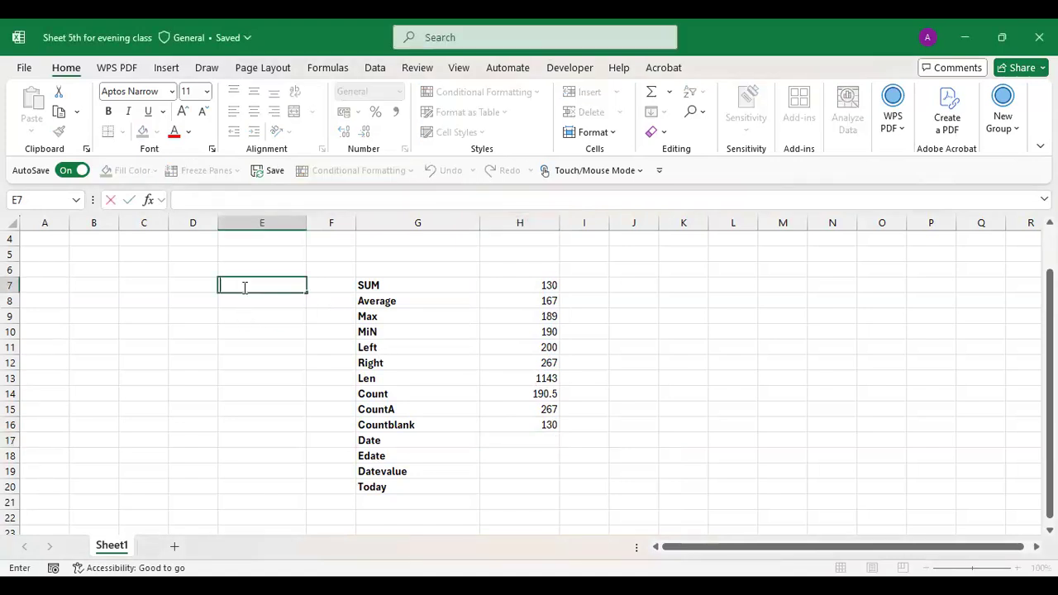
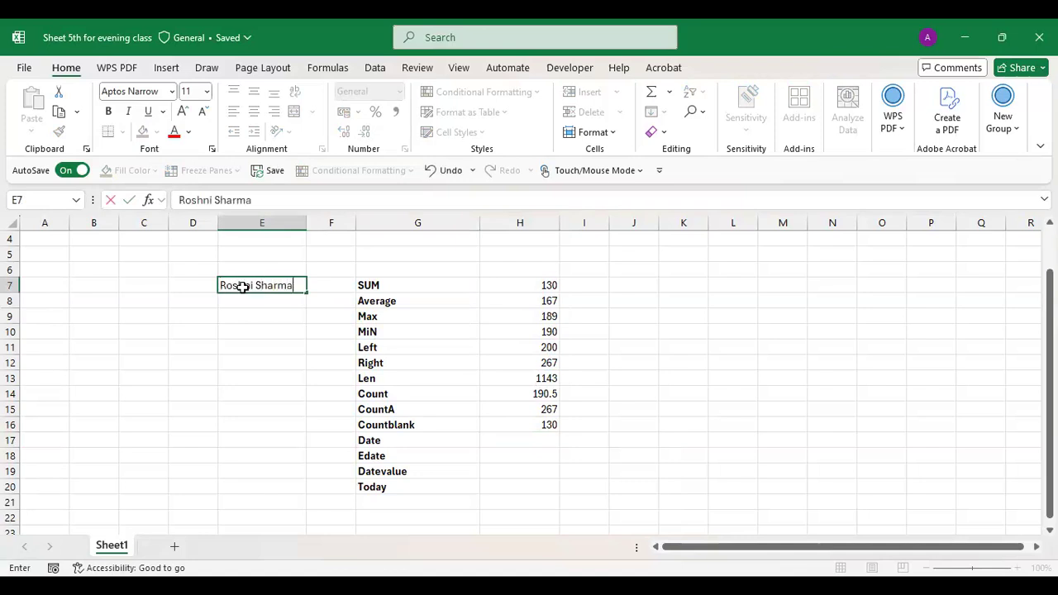
{"action": "key", "text": "Return"}
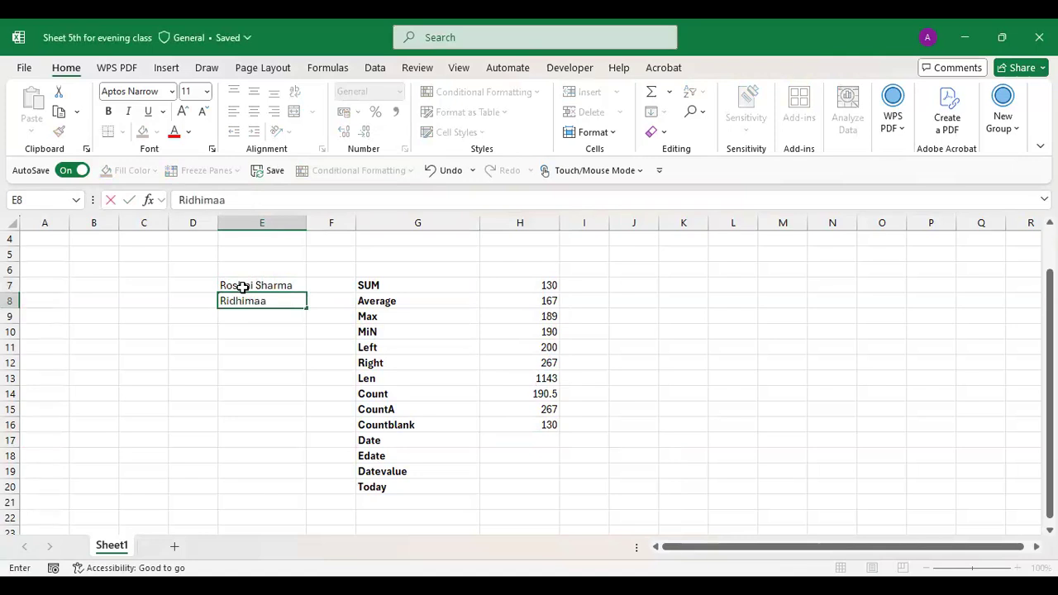
{"action": "key", "text": "Return"}
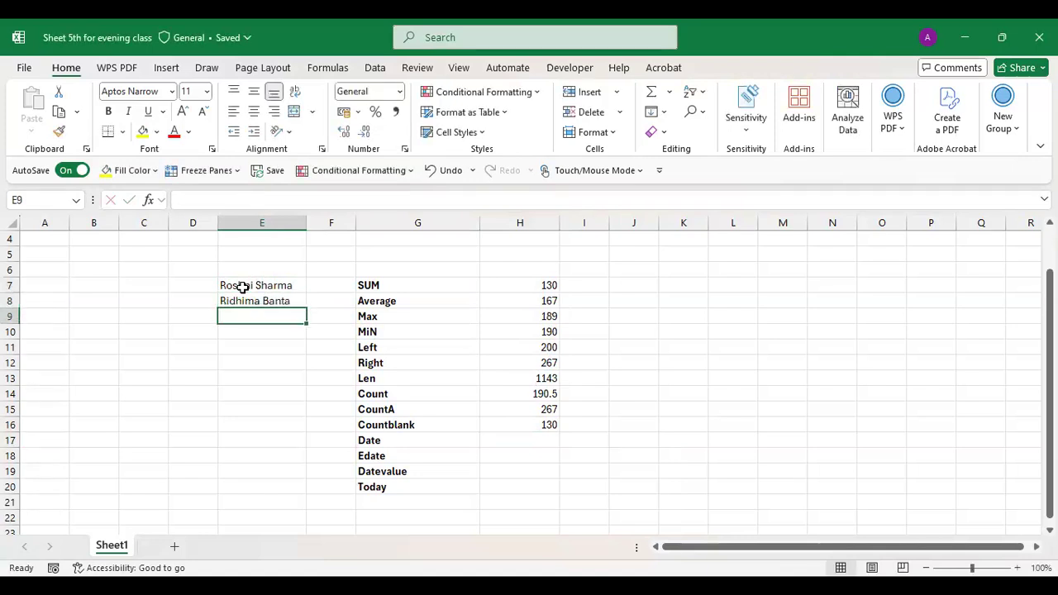
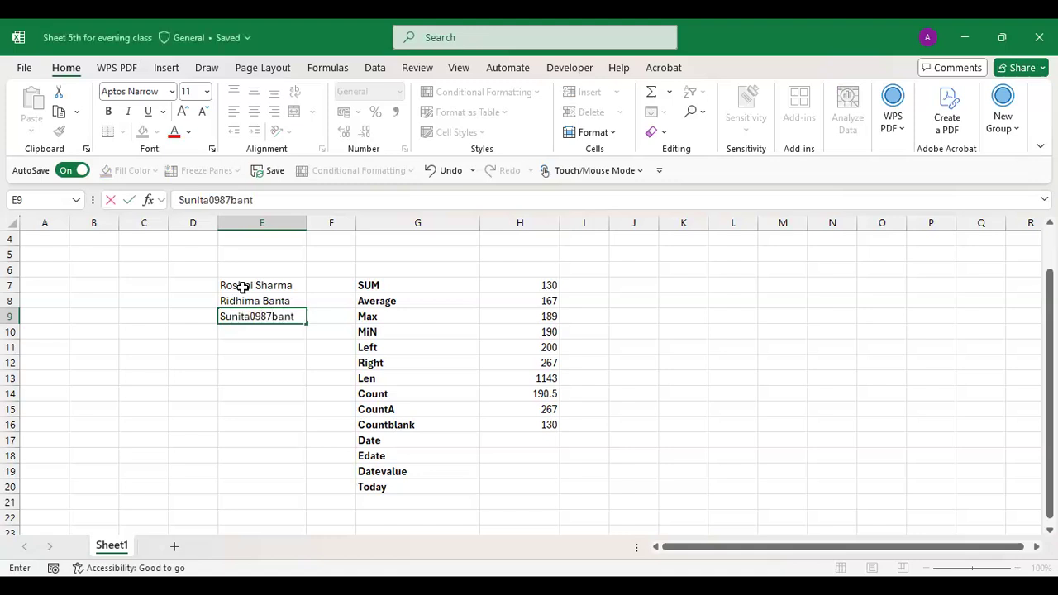
{"action": "key", "text": "Return"}
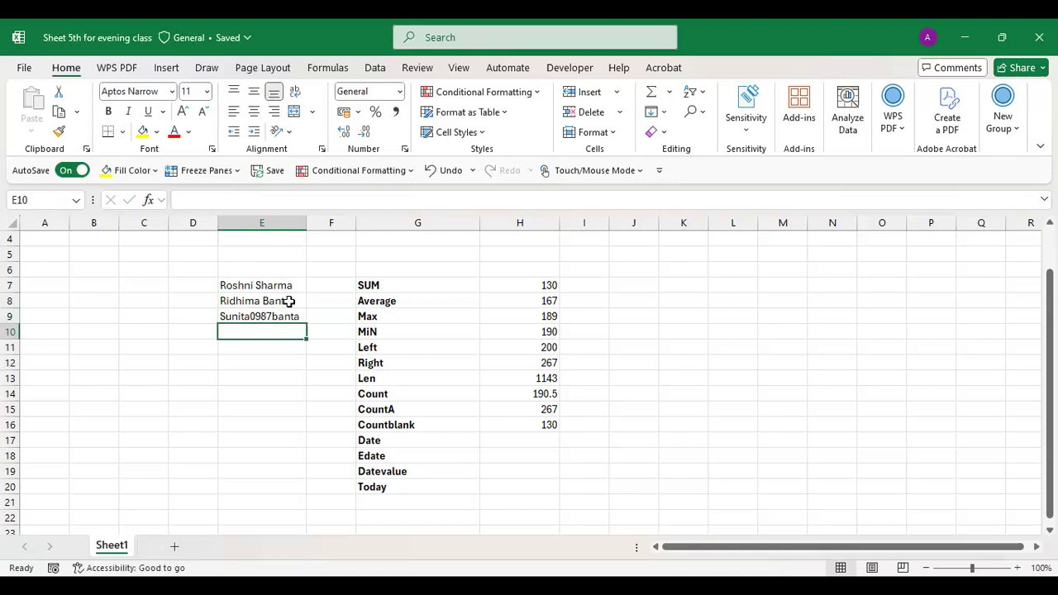
- Append 123 to the name in E8 and widen column E to fit the names
{"action": "left_click", "coordinate": [288, 301]}
{"action": "double_click", "coordinate": [288, 300]}
{"action": "type", "text": "123"}
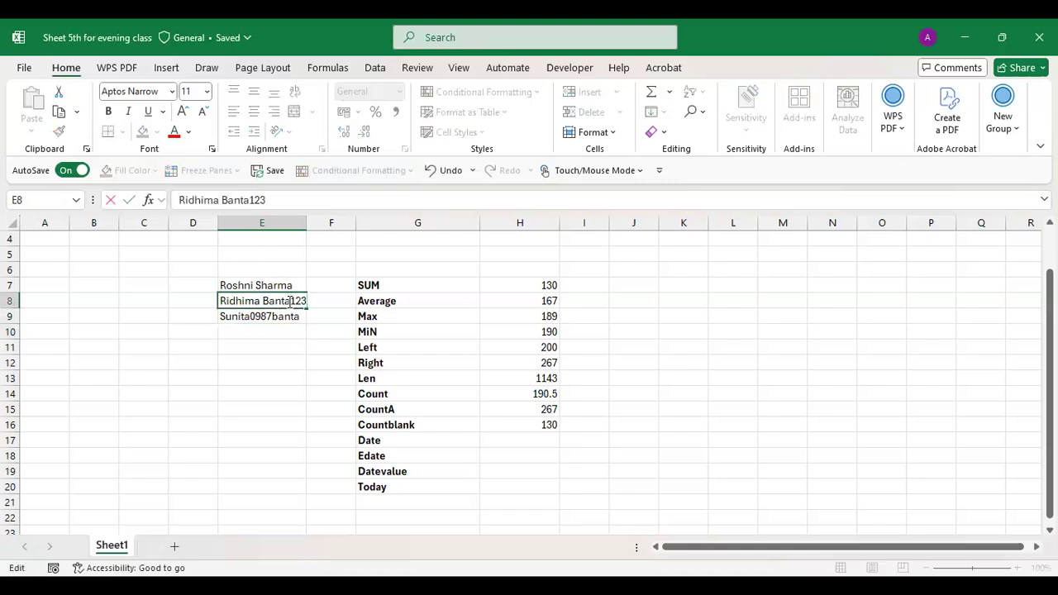
{"action": "key", "text": "Return"}
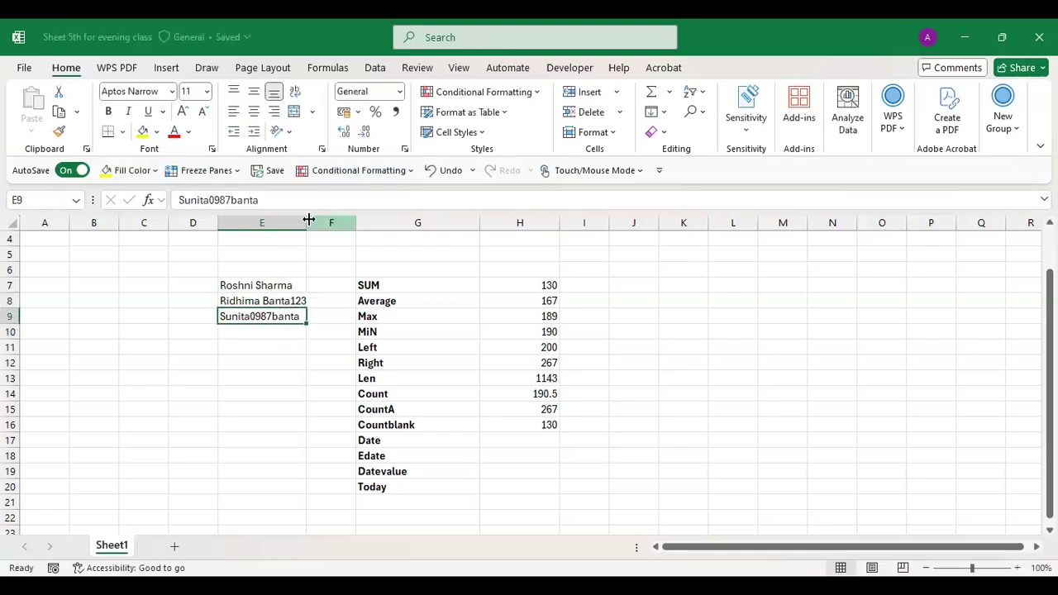
{"action": "left_click_drag", "start_coordinate": [303, 223], "coordinate": [324, 223]}
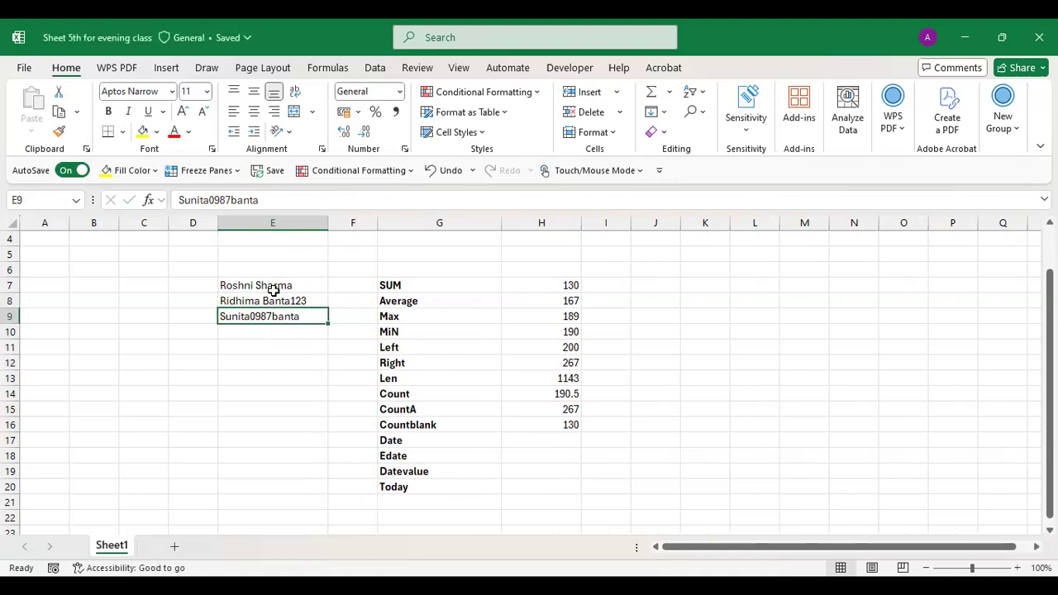
{"action": "left_click", "coordinate": [241, 282]}
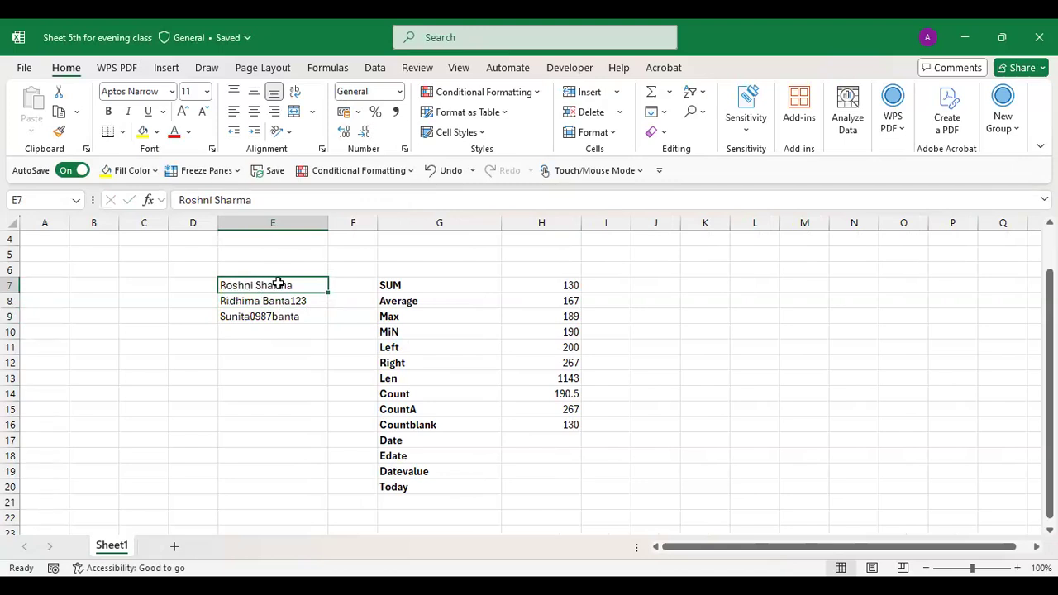
- Enter =LEFT(E7,8) in D7 to extract the start of the name in E7
{"action": "left_click", "coordinate": [175, 284]}
{"action": "type", "text": "="}
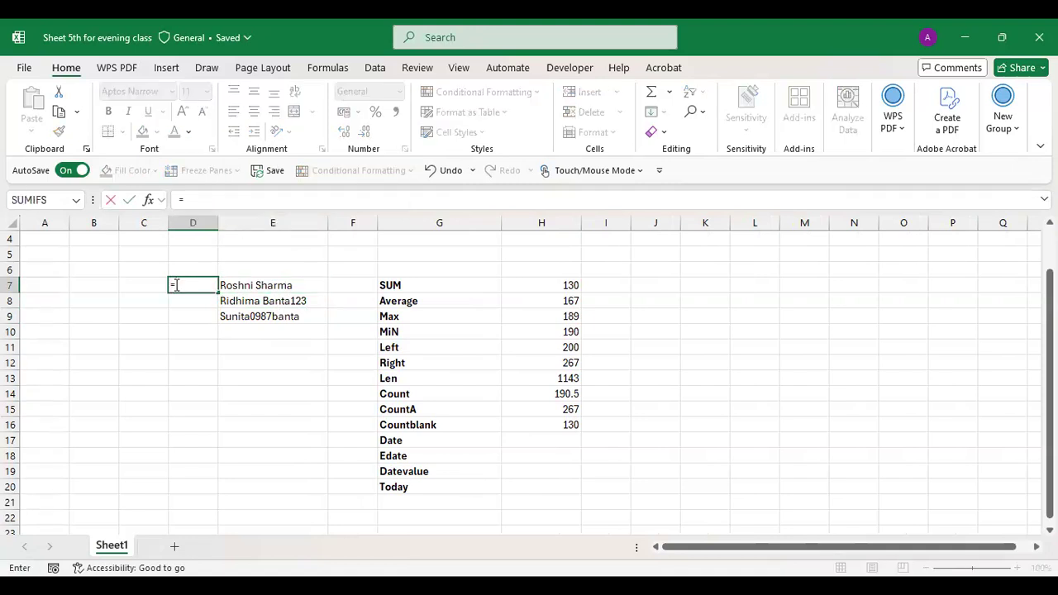
{"action": "type", "text": "LEFT"}
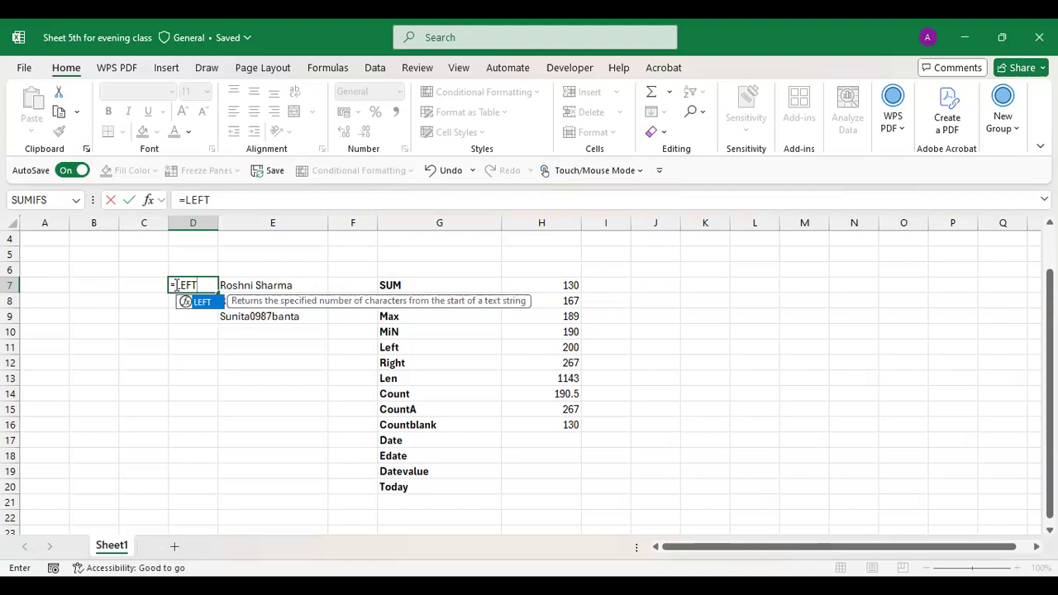
{"action": "type", "text": "("}
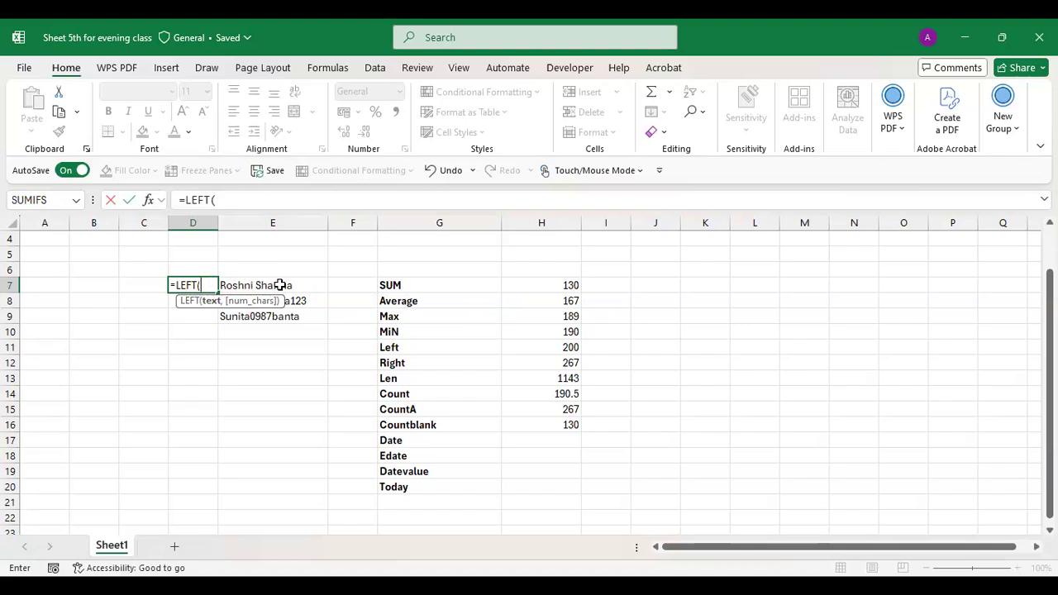
{"action": "left_click", "coordinate": [274, 285]}
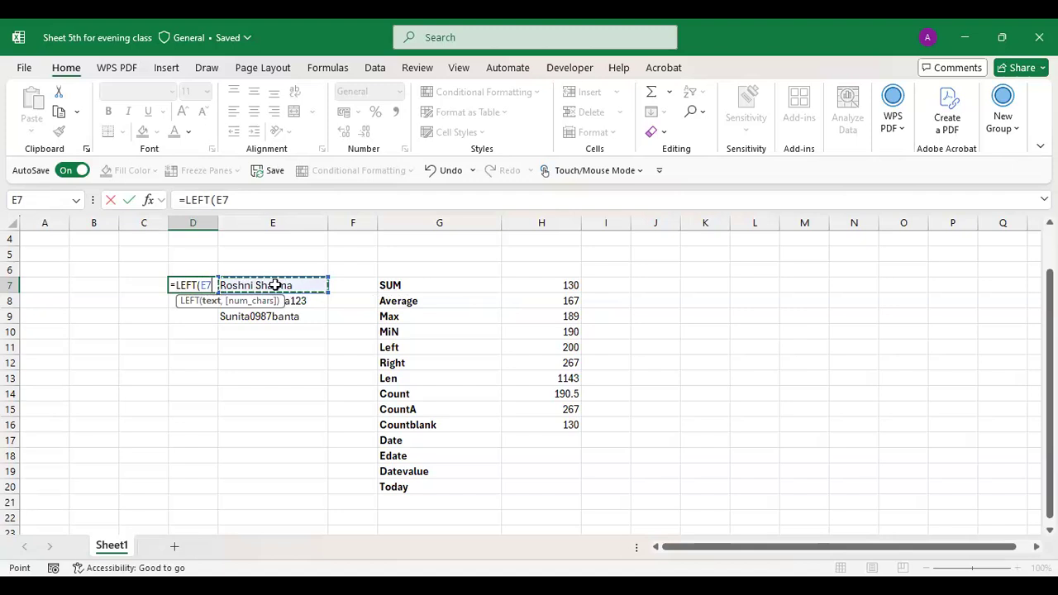
{"action": "type", "text": ","}
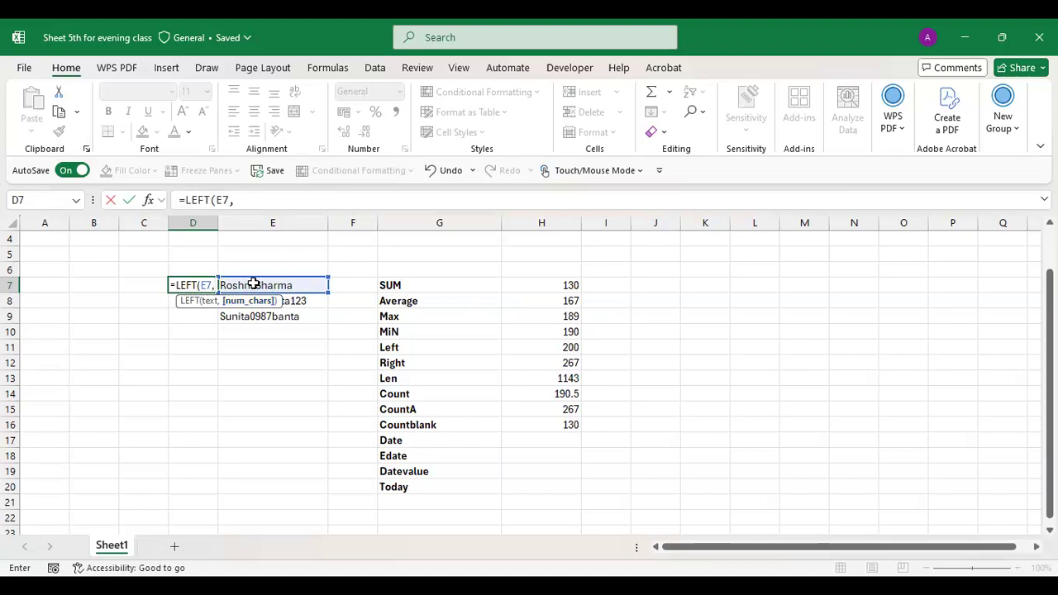
{"action": "type", "text": "8"}
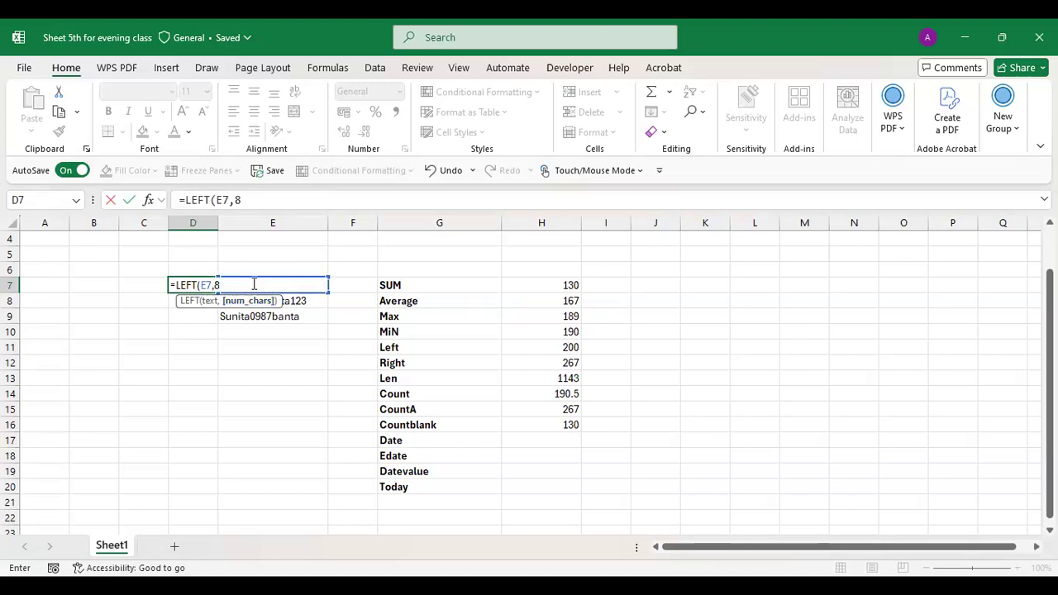
{"action": "type", "text": ")"}
{"action": "key", "text": "Return"}
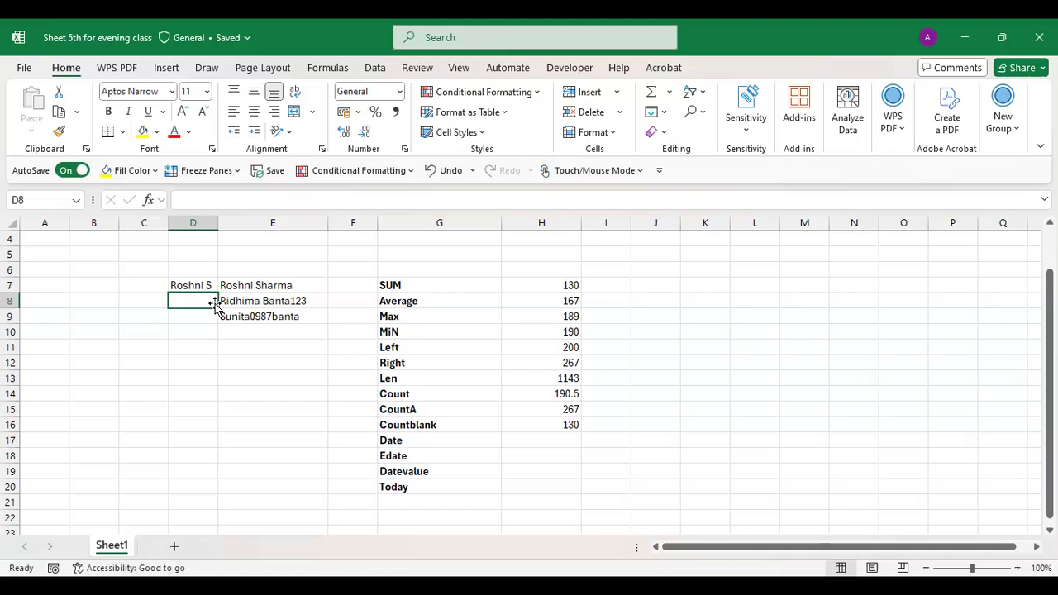
- Change D7's character count from 8 to 7 so it shows just the first name
{"action": "double_click", "coordinate": [202, 286]}
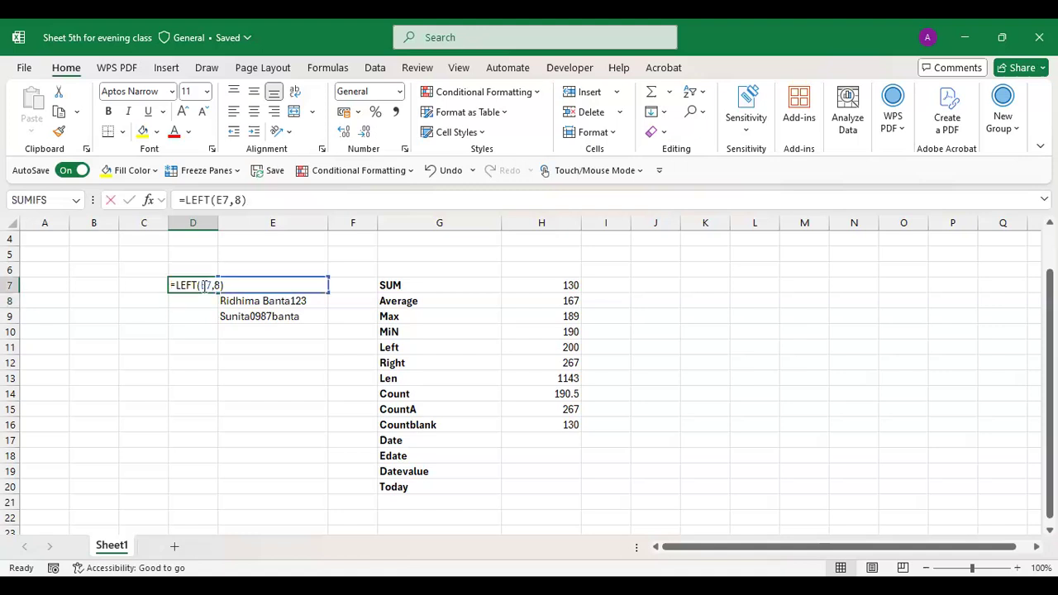
{"action": "left_click", "coordinate": [218, 286]}
{"action": "type", "text": "\\"}
{"action": "key", "text": "BackSpace"}
{"action": "key", "text": "BackSpace"}
{"action": "type", "text": "7"}
{"action": "key", "text": "Return"}
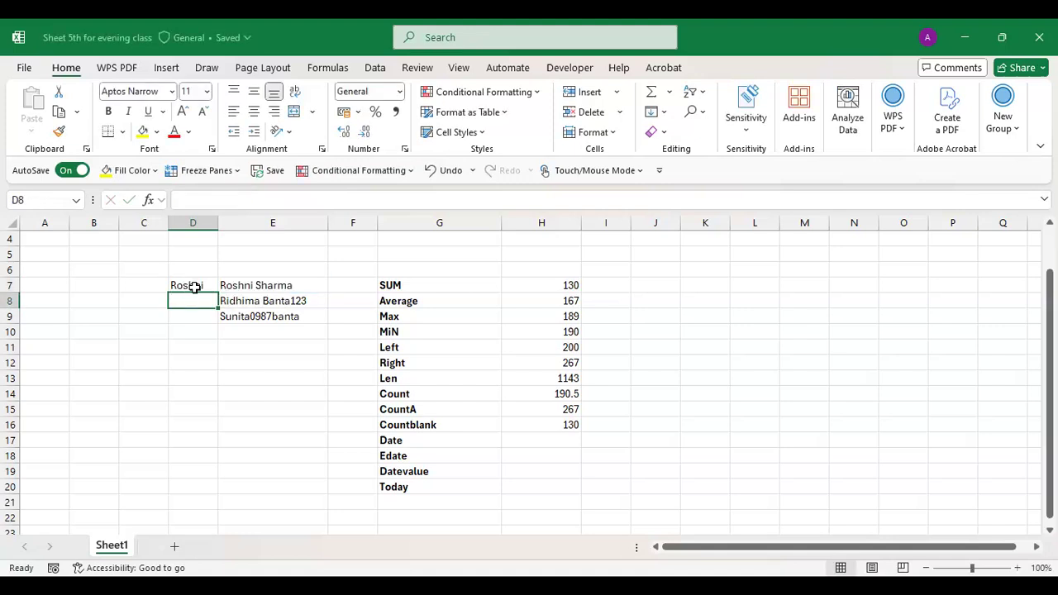
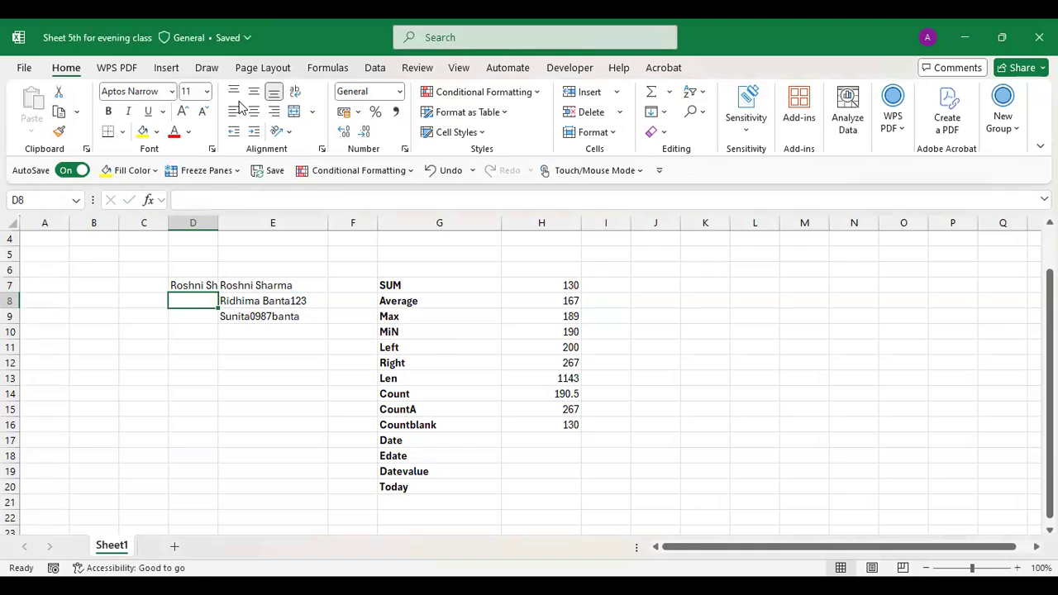
- Enter =RIGHT(E8,8) in D8 to return the last 8 characters of E8's name
{"action": "double_click", "coordinate": [190, 302]}
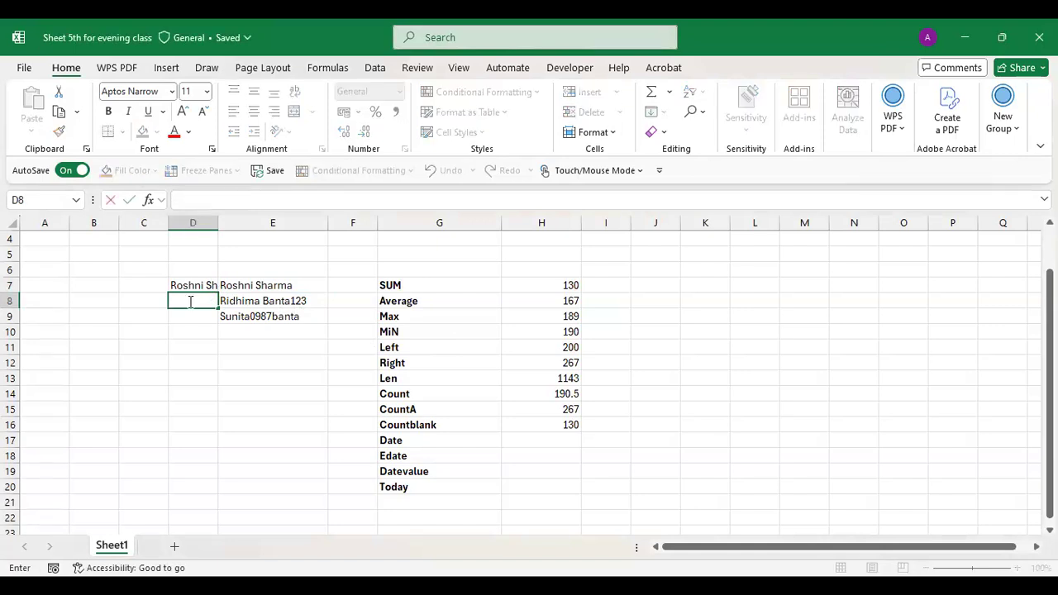
{"action": "type", "text": "=Right("}
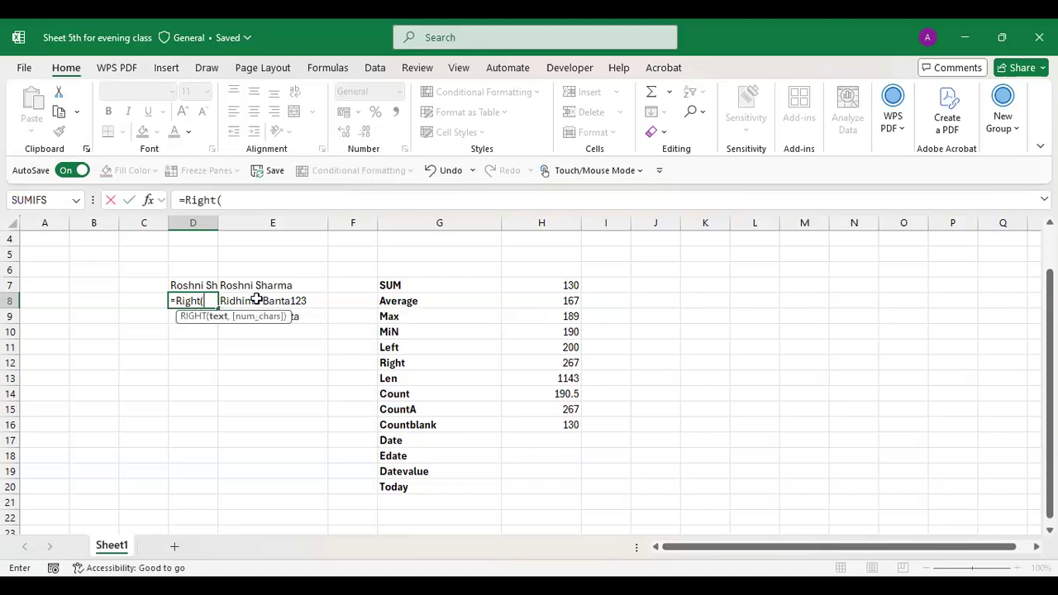
{"action": "left_click", "coordinate": [257, 300]}
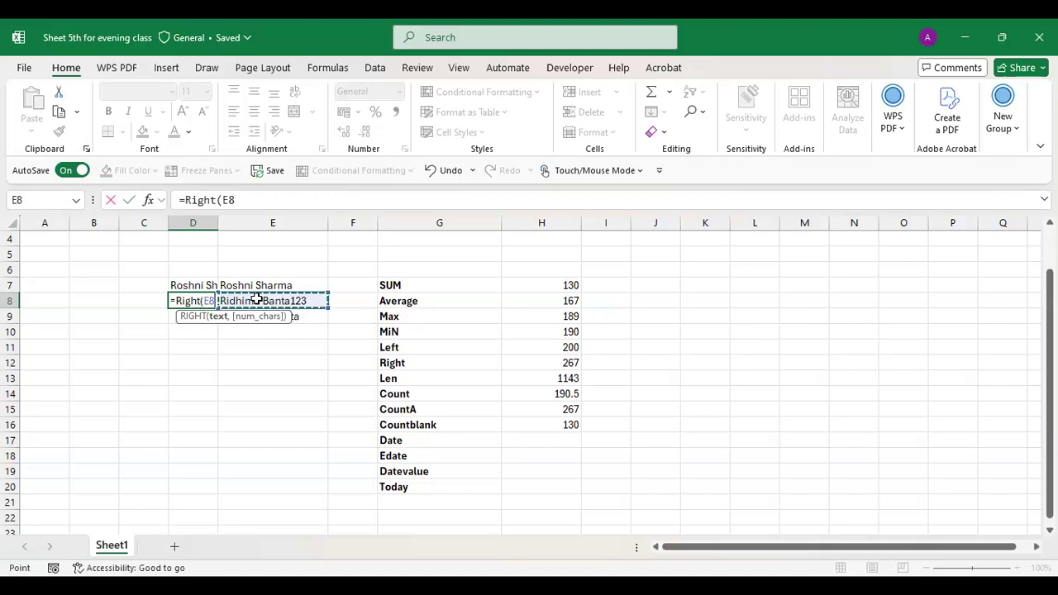
{"action": "type", "text": ","}
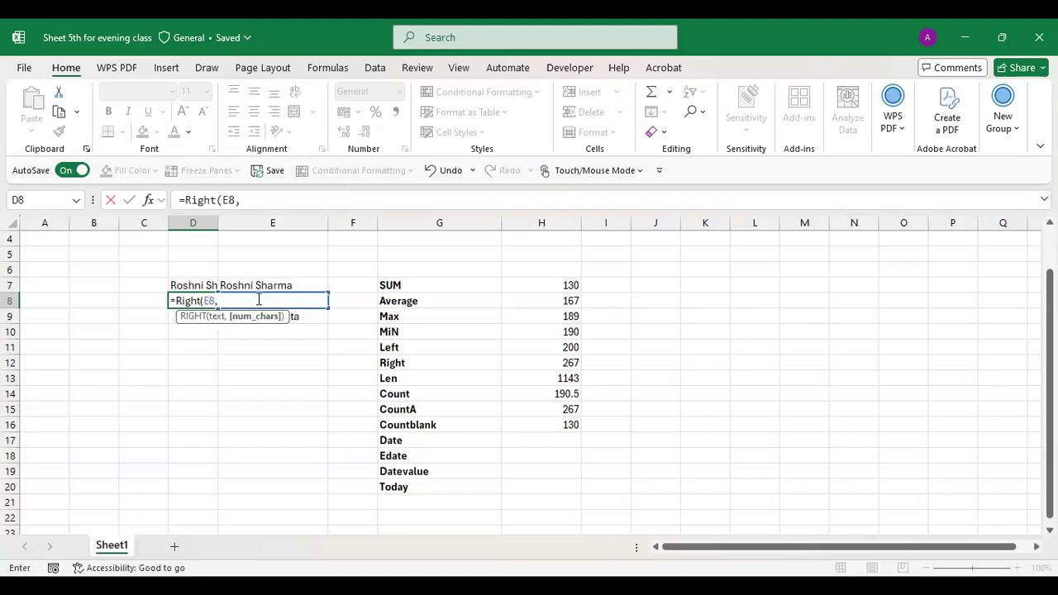
{"action": "type", "text": "8)"}
{"action": "key", "text": "Return"}
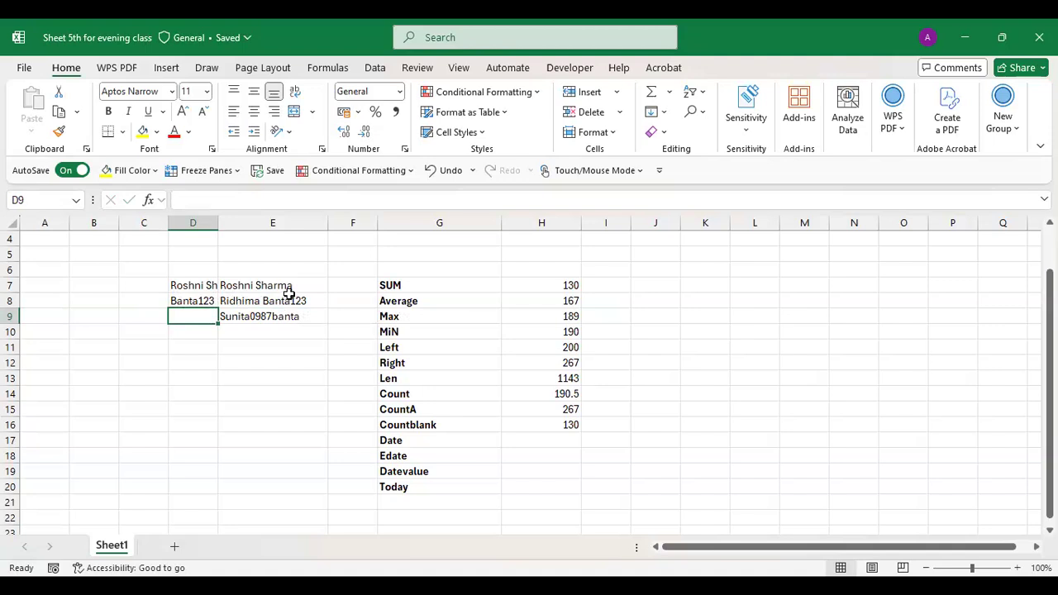
- Enter a sample text of first name, 123 and surname in E12, then select D12
{"action": "left_click", "coordinate": [730, 361]}
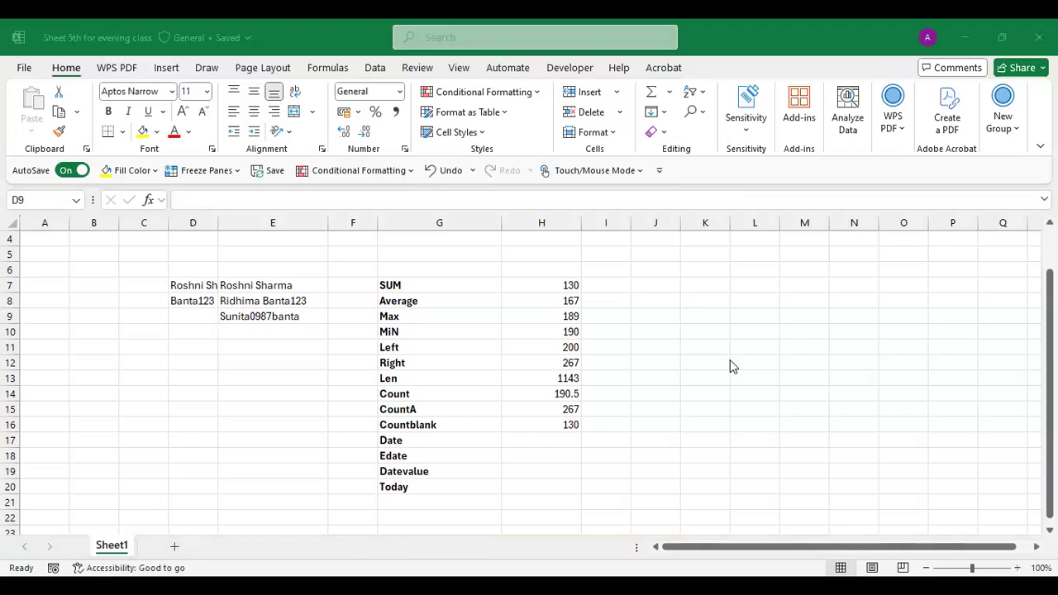
{"action": "left_click", "coordinate": [244, 365]}
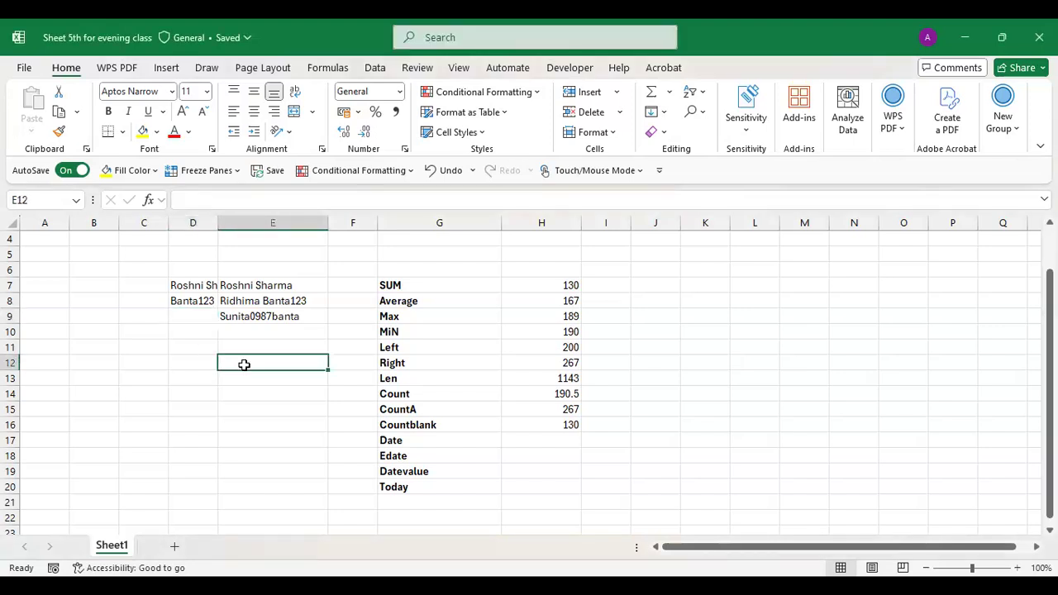
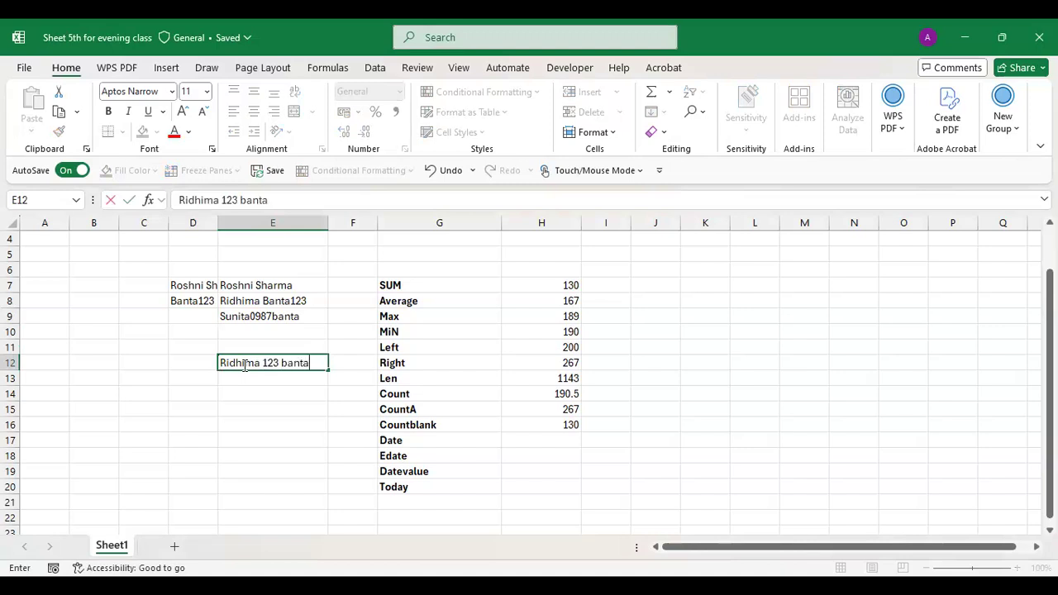
{"action": "key", "text": "Return"}
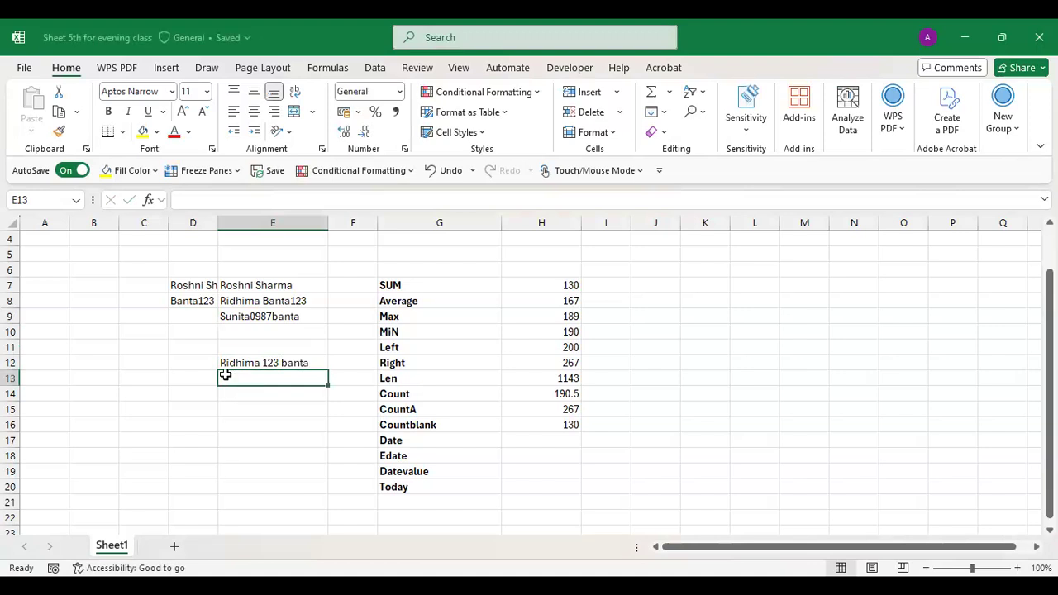
{"action": "left_click", "coordinate": [200, 361]}
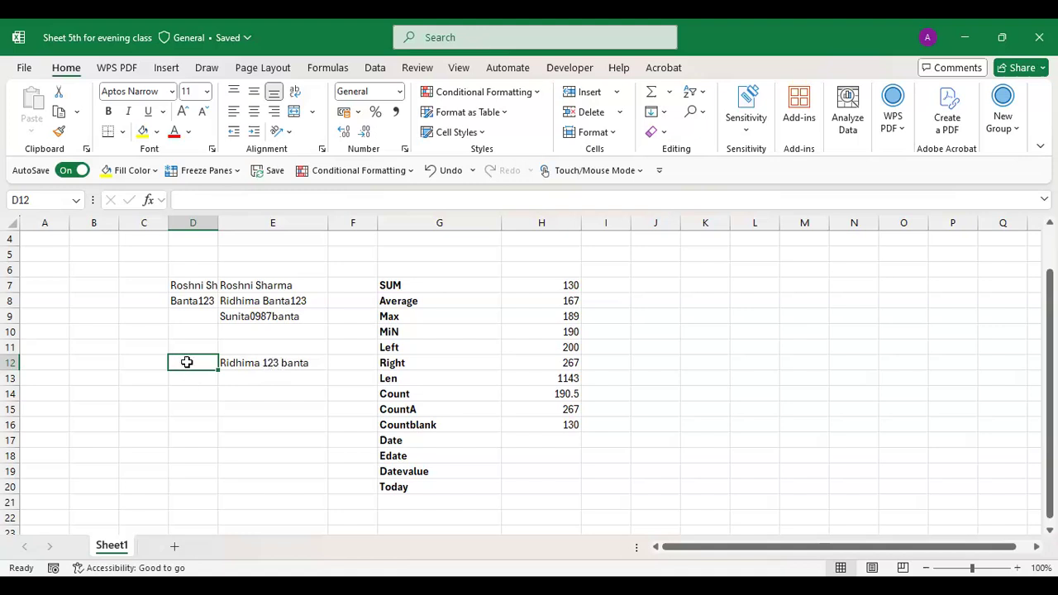
- Enter =LEFT(E12,11) in D12 and widen column D to show the full result
{"action": "type", "text": "="}
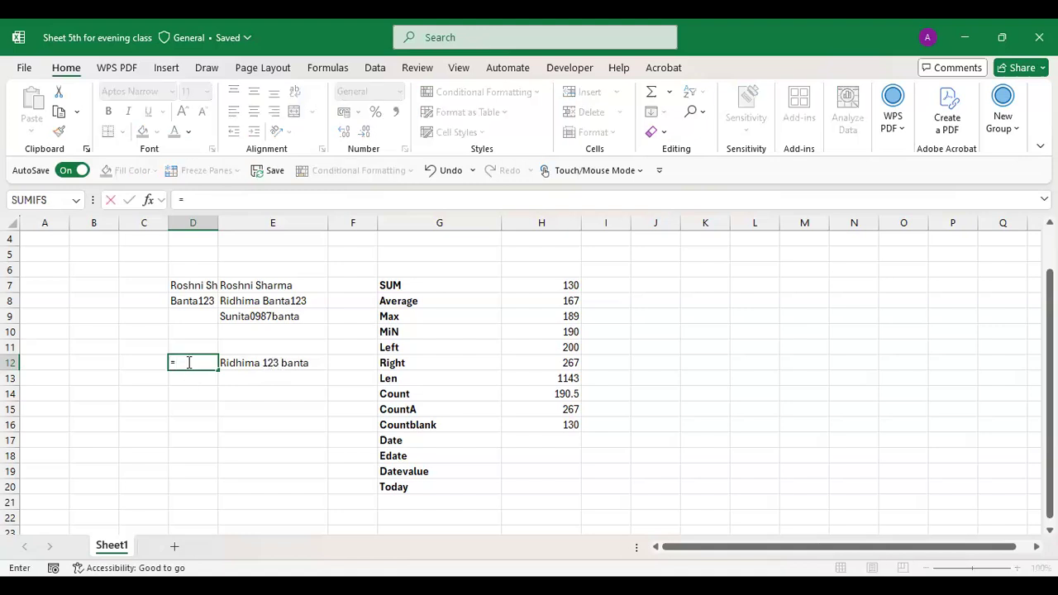
{"action": "type", "text": "Left"}
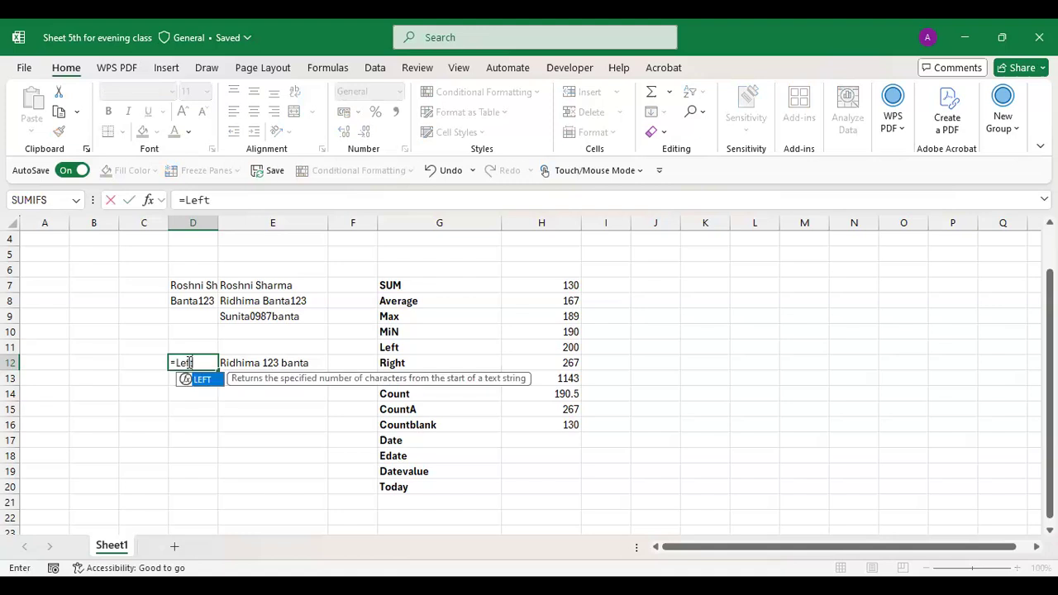
{"action": "type", "text": "("}
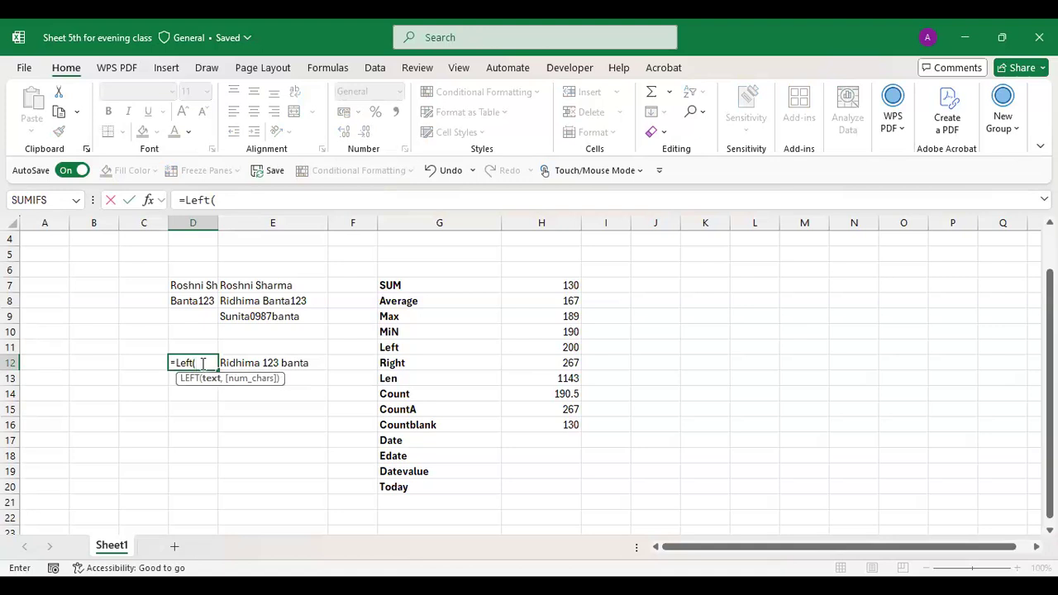
{"action": "left_click", "coordinate": [236, 363]}
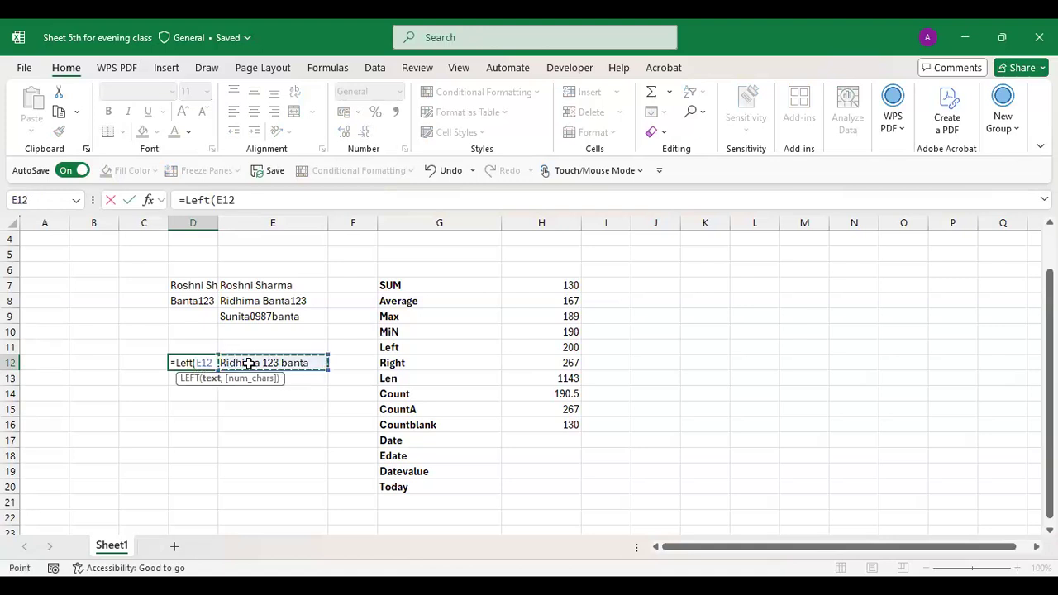
{"action": "type", "text": ",11"}
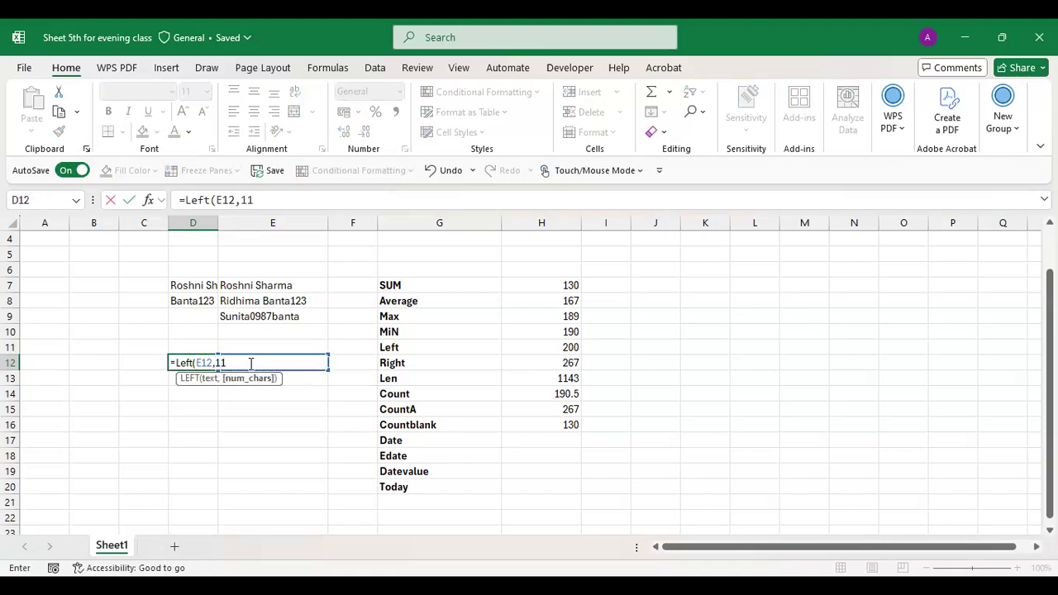
{"action": "type", "text": ")"}
{"action": "key", "text": "Return"}
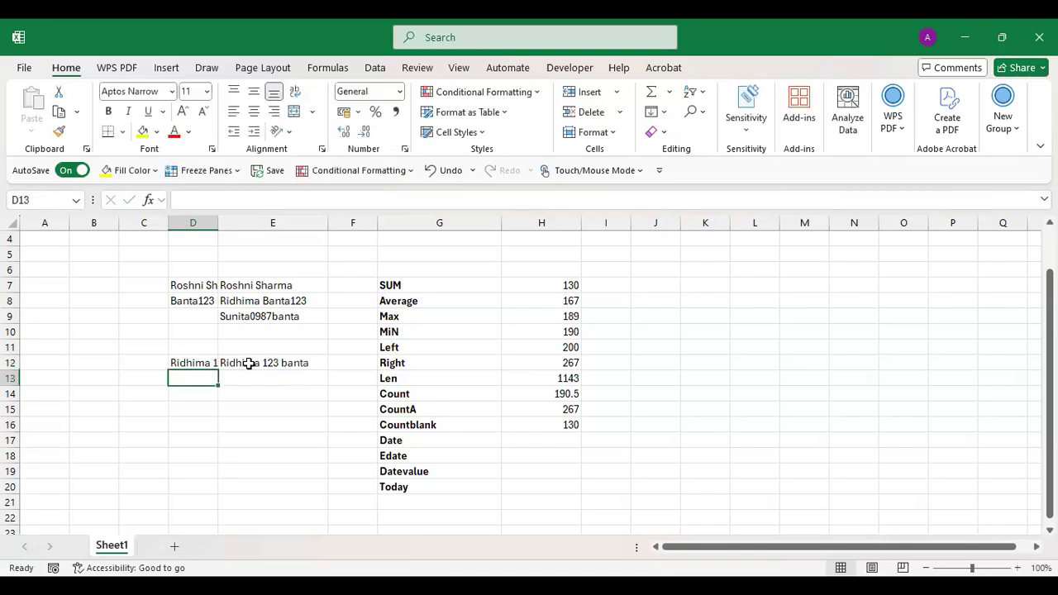
{"action": "left_click_drag", "start_coordinate": [214, 217], "coordinate": [233, 218]}
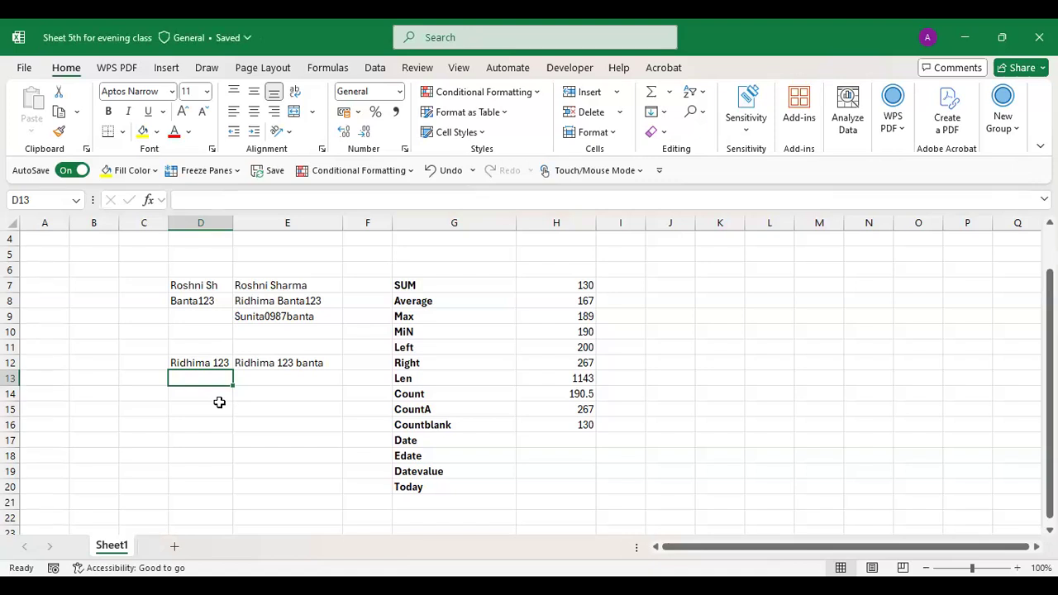
- Enter =RIGHT(E12,10) in D13 to extract the end of E12's text
{"action": "key", "text": "alt+Tab"}
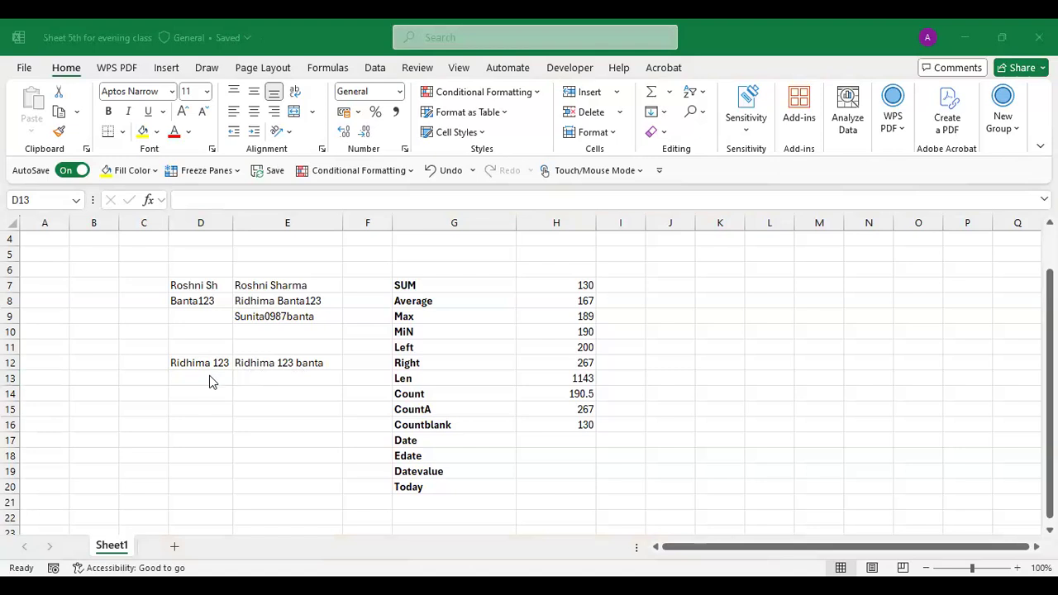
{"action": "left_click", "coordinate": [211, 380]}
{"action": "type", "text": "="}
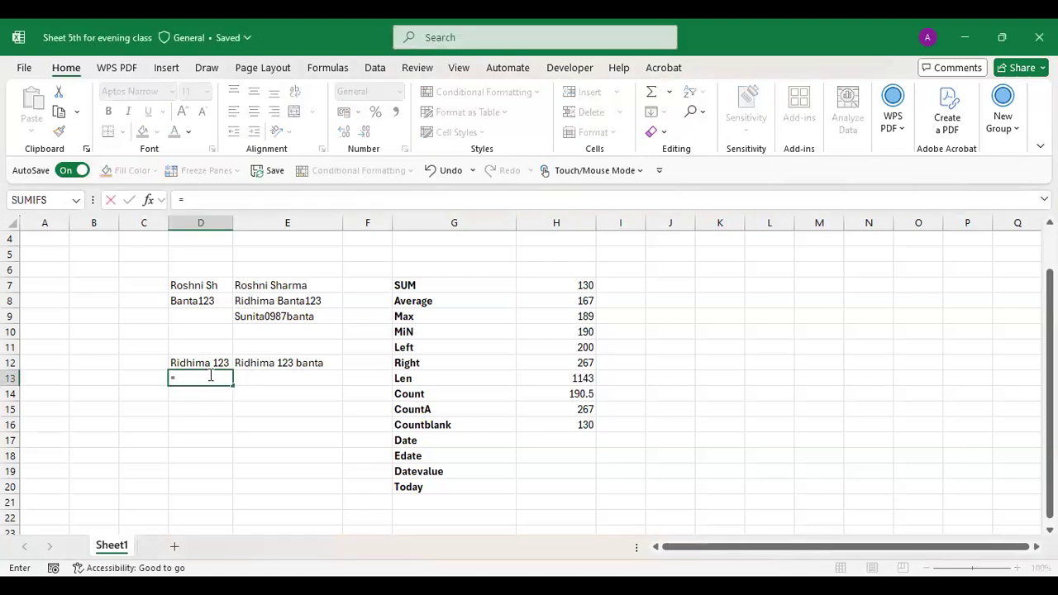
{"action": "type", "text": "Right("}
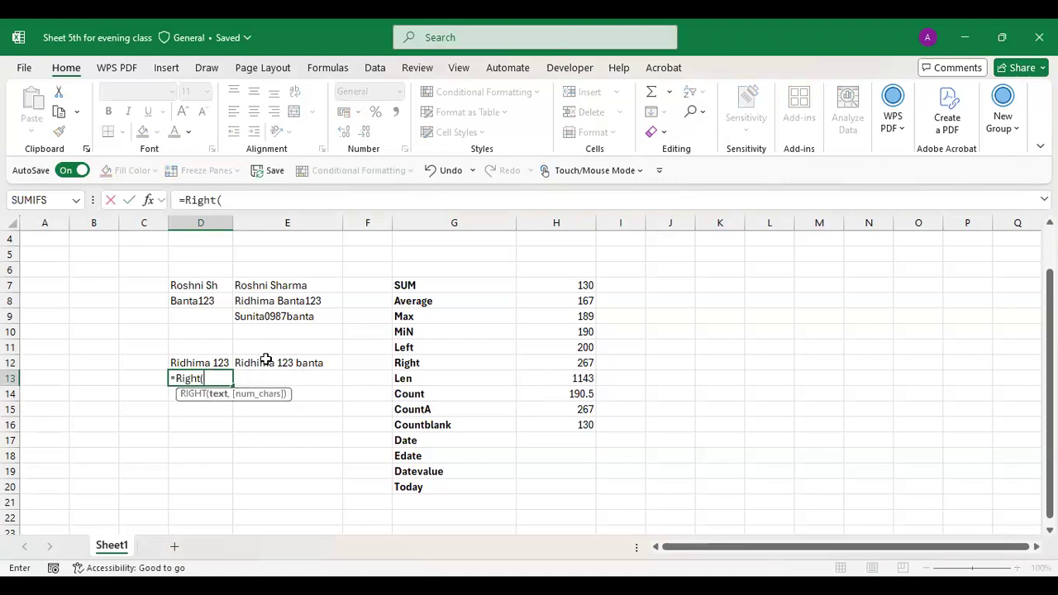
{"action": "left_click", "coordinate": [266, 361]}
{"action": "type", "text": ",10"}
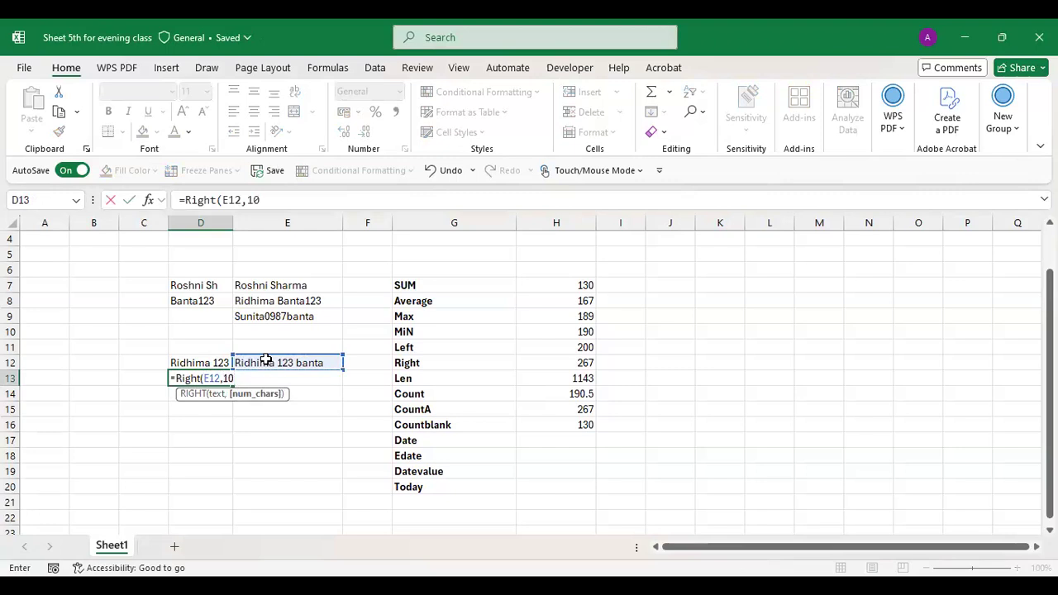
{"action": "key", "text": "Return"}
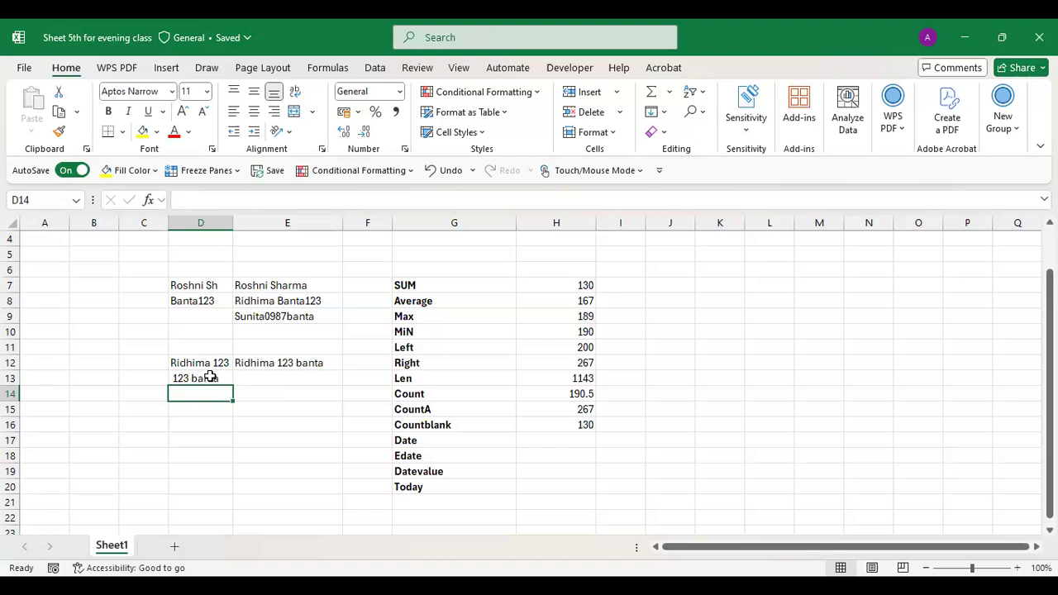
- Change D13's character count from 10 to 12 so it ends in '123 banta'
{"action": "double_click", "coordinate": [210, 377]}
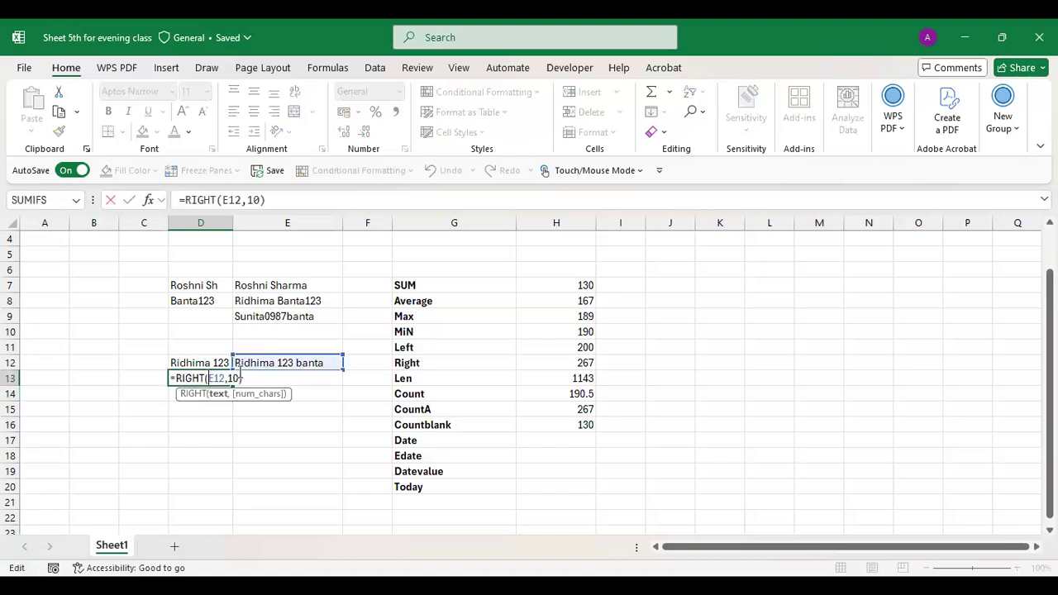
{"action": "left_click", "coordinate": [237, 377]}
{"action": "key", "text": "BackSpace"}
{"action": "type", "text": "2"}
{"action": "key", "text": "Return"}
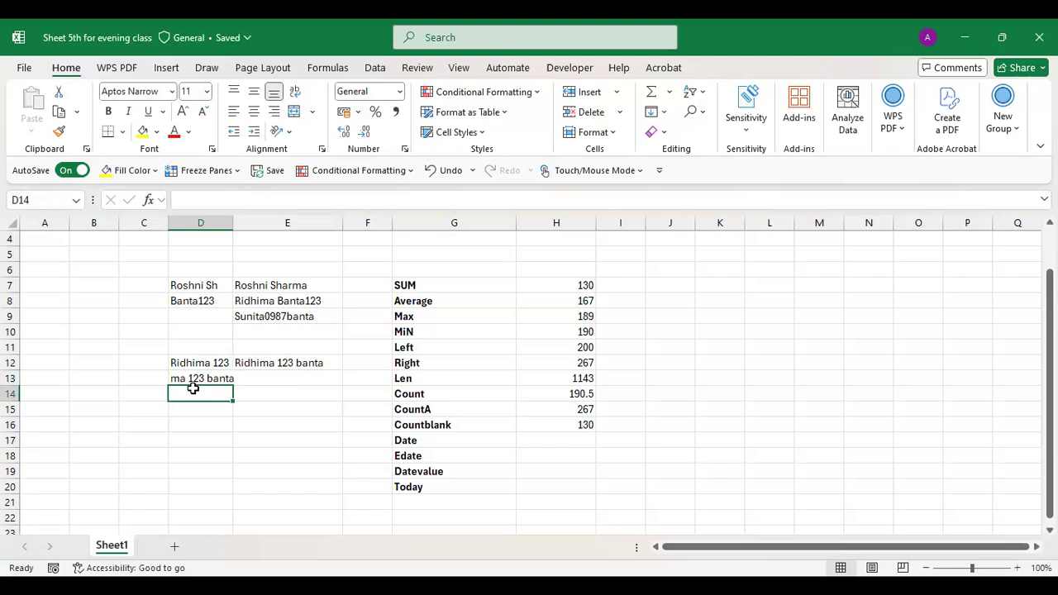
{"action": "key", "text": "alt+Tab"}
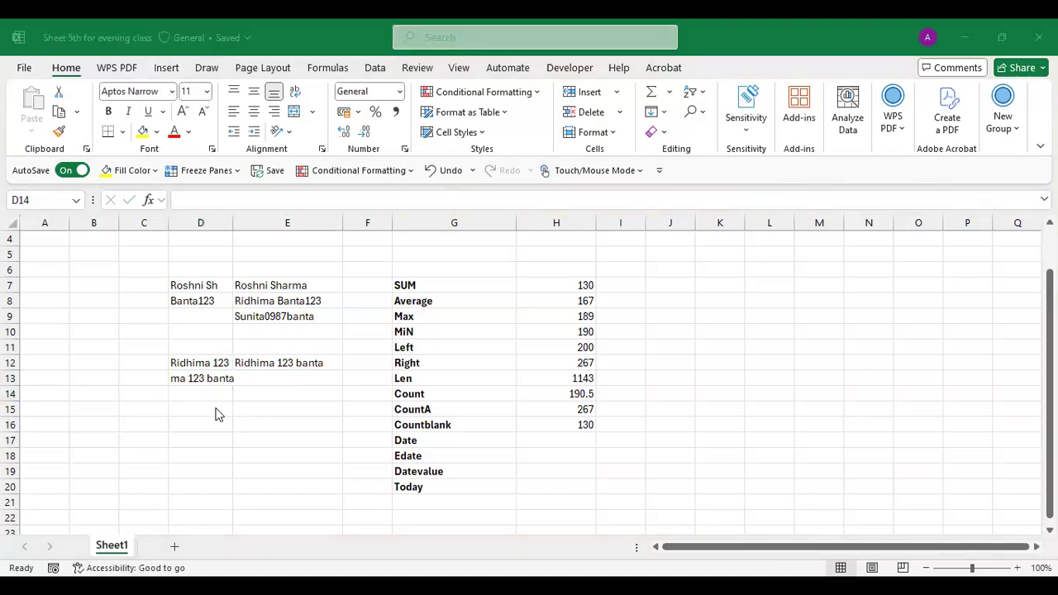
{"action": "key", "text": "alt+Tab"}
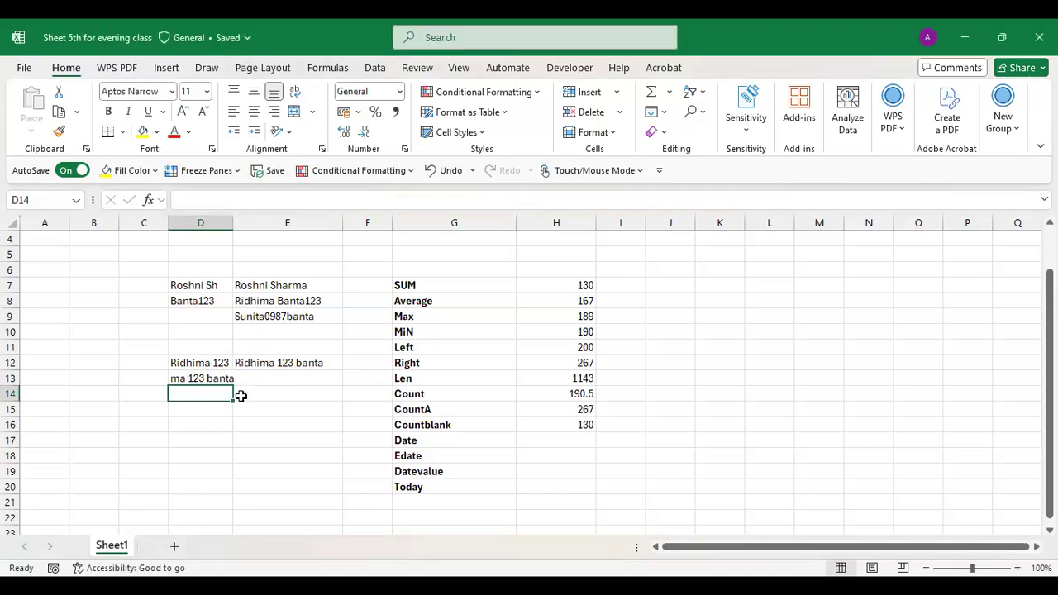
- Fill E14 with another autocompleted name-plus-123 entry
{"action": "left_click", "coordinate": [260, 396]}
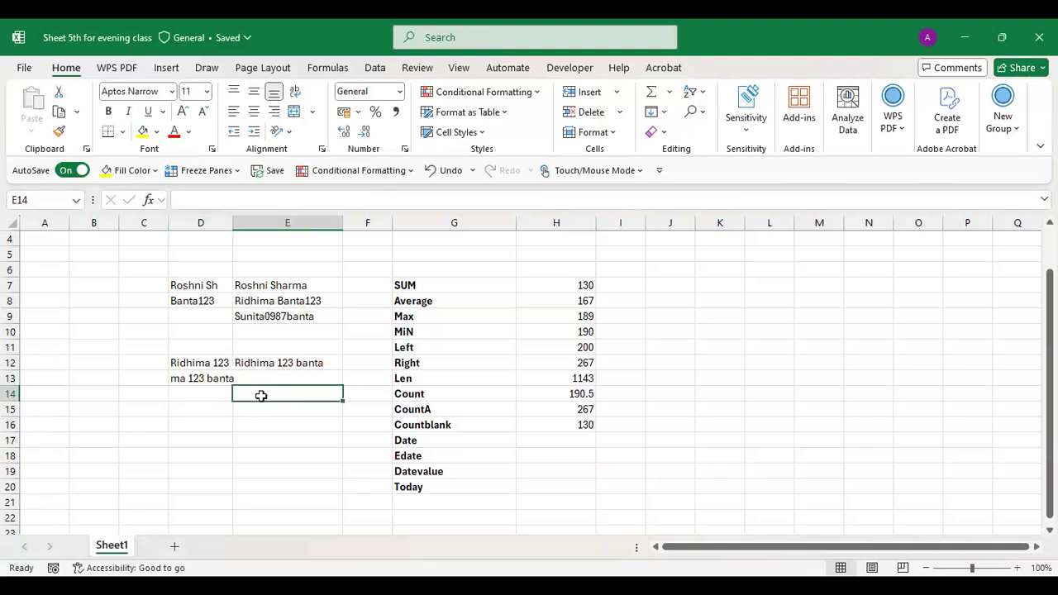
{"action": "double_click", "coordinate": [260, 396]}
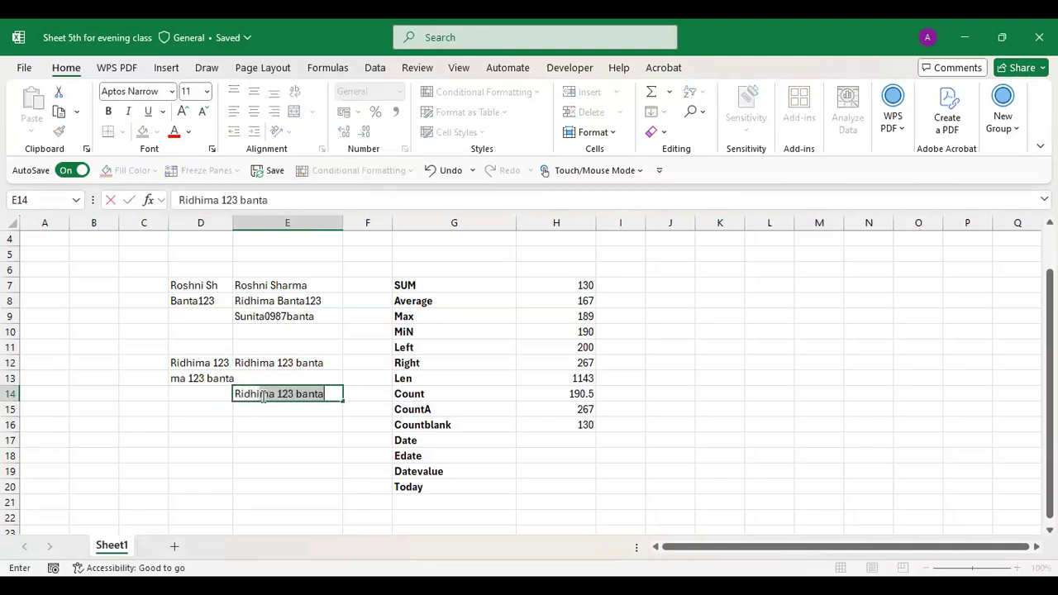
{"action": "key", "text": "Return"}
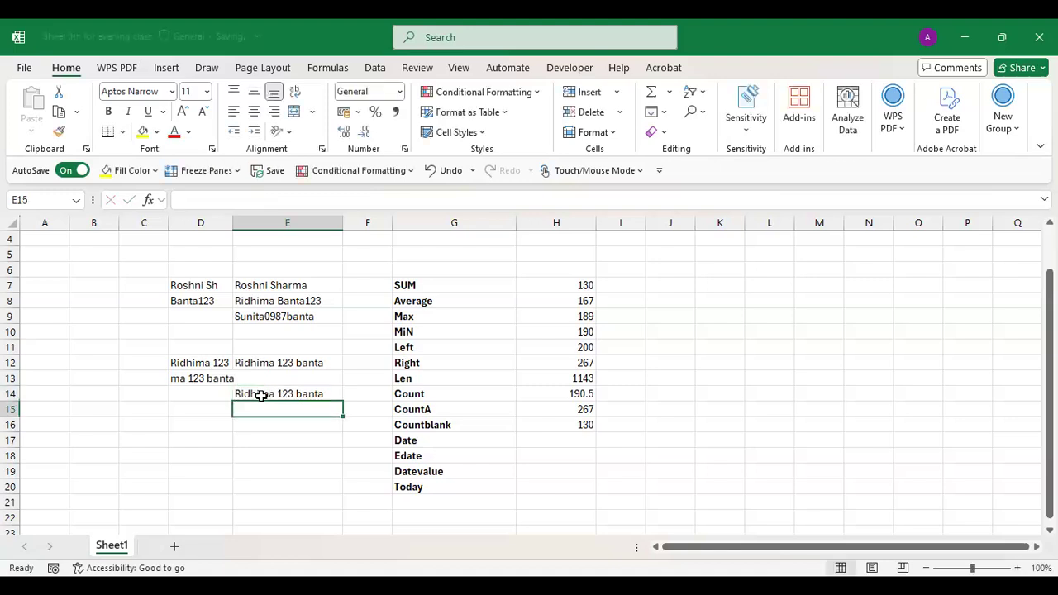
- Type three student first names into E15:E17, fixing a misspelling in E15
{"action": "type", "text": "Gaima"}
{"action": "key", "text": "Return"}
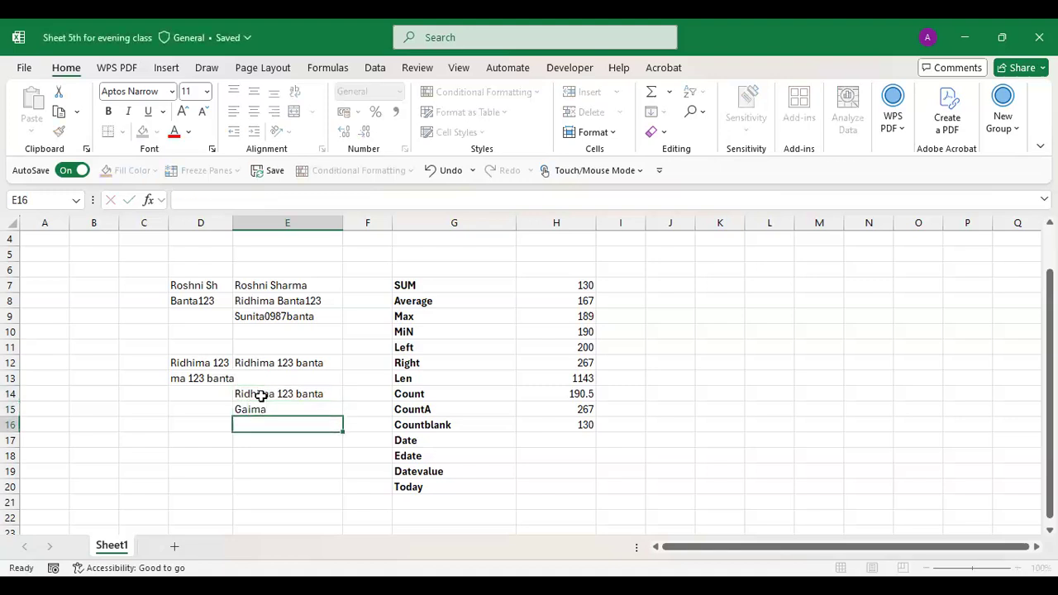
{"action": "key", "text": "Up"}
{"action": "type", "text": "Garima"}
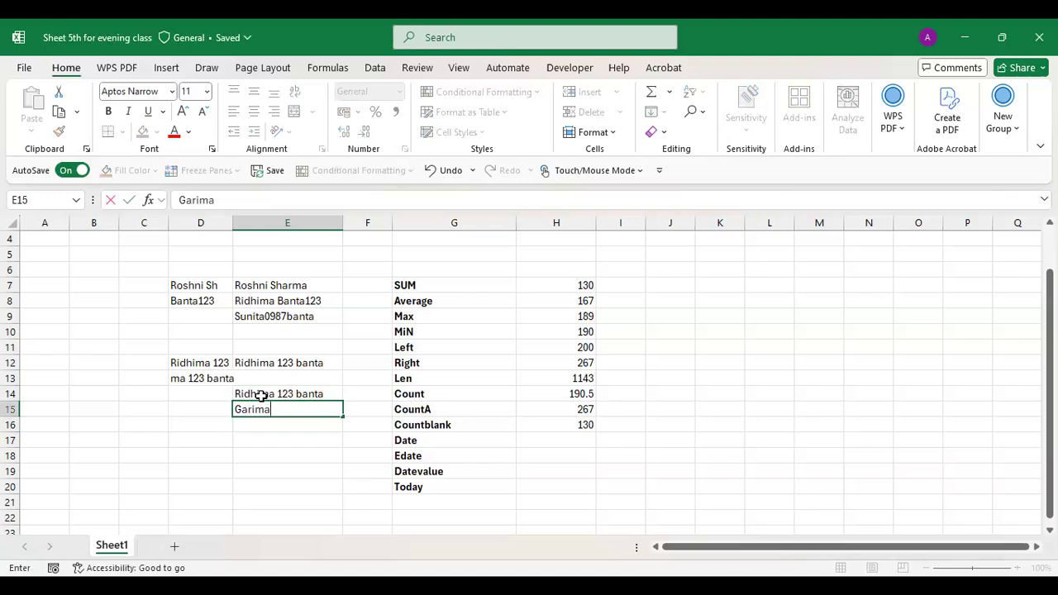
{"action": "key", "text": "Return"}
{"action": "type", "text": "Gaurav"}
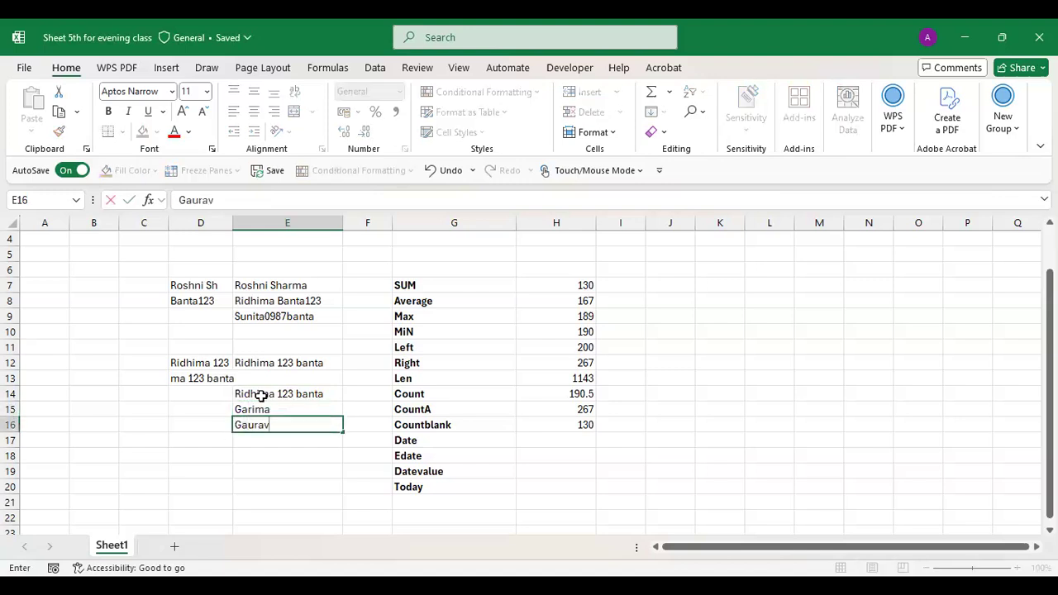
{"action": "key", "text": "Return"}
{"action": "type", "text": "S"}
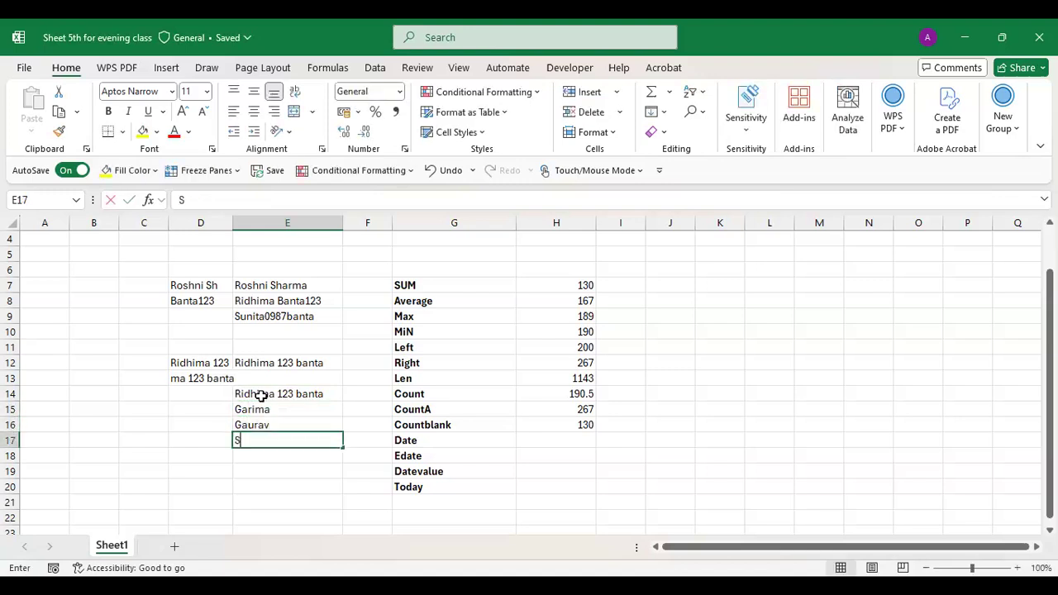
{"action": "type", "text": "upriya"}
{"action": "key", "text": "Return"}
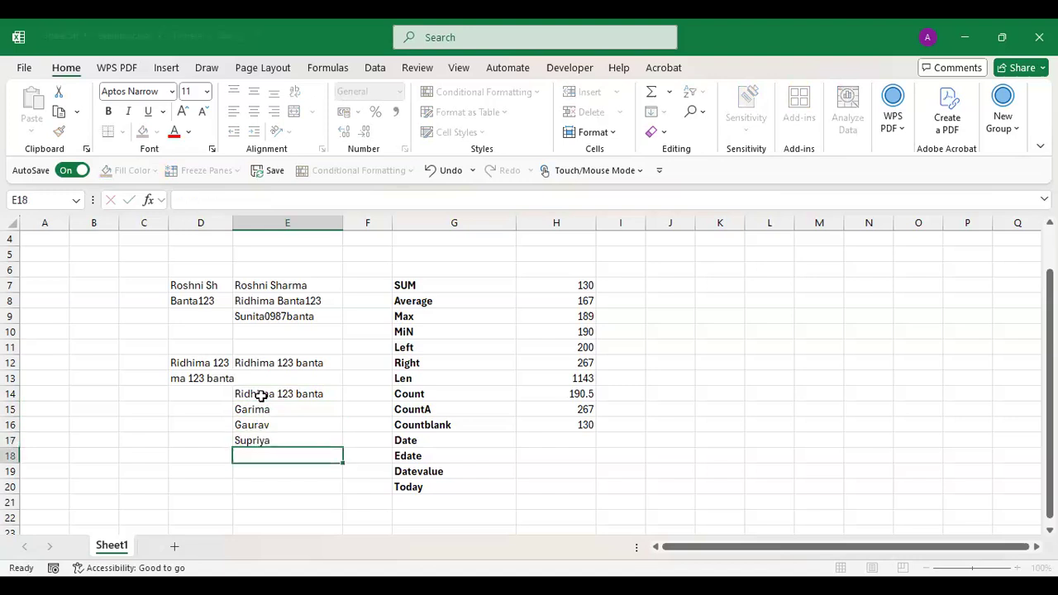
{"action": "left_click", "coordinate": [206, 394]}
- Enter =LEN(E14) in D14 and fill it down to D17
{"action": "type", "text": "="}
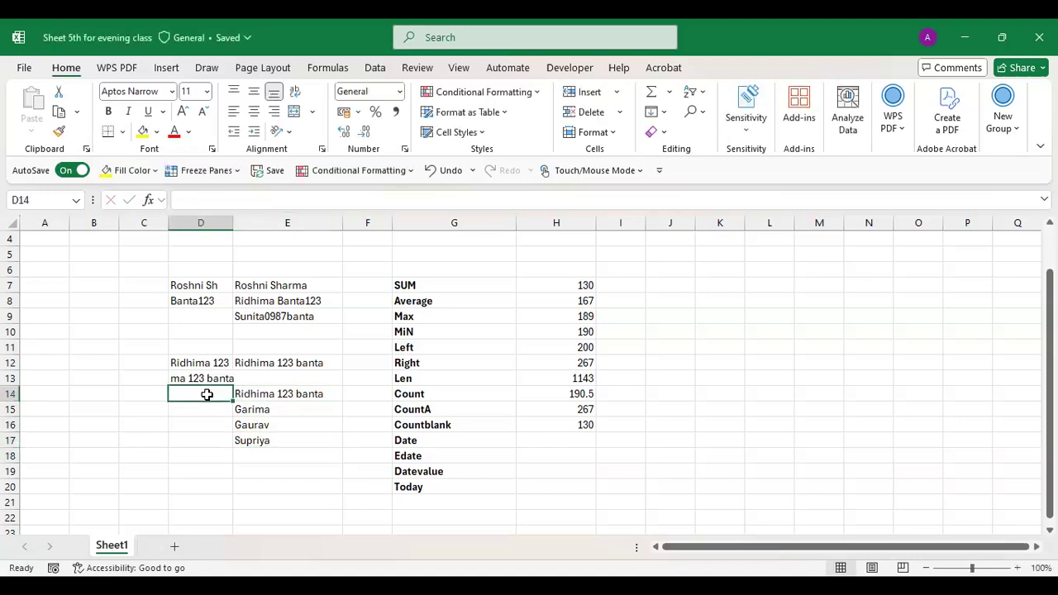
{"action": "type", "text": "L"}
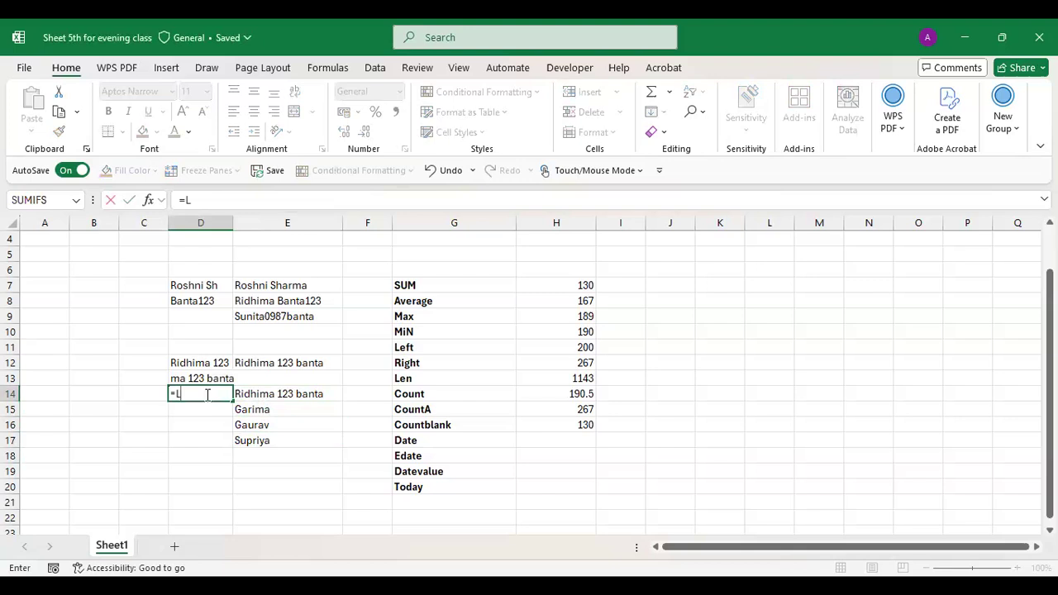
{"action": "type", "text": "EN("}
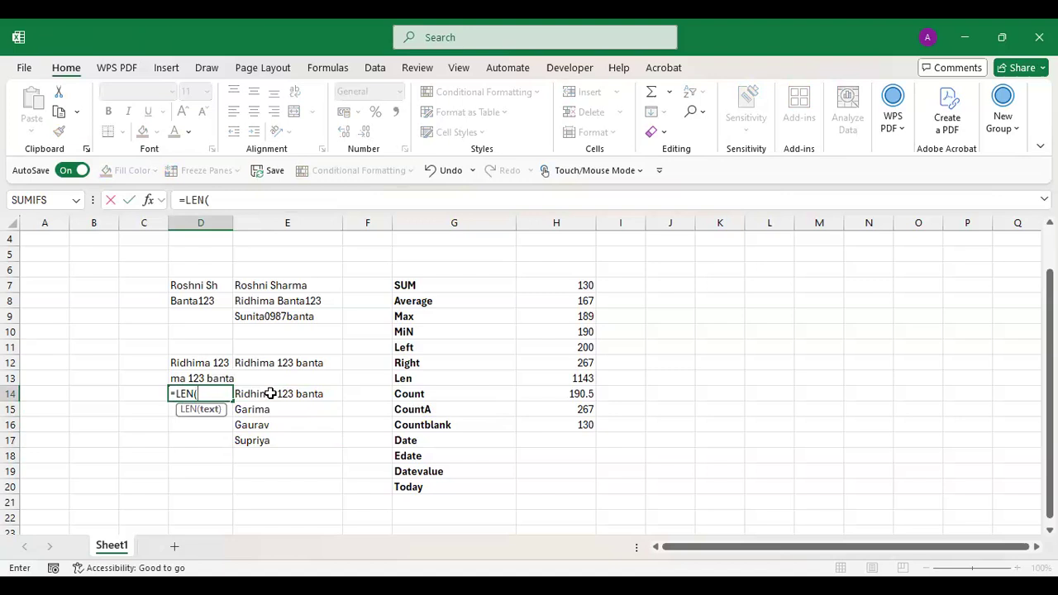
{"action": "left_click", "coordinate": [271, 394]}
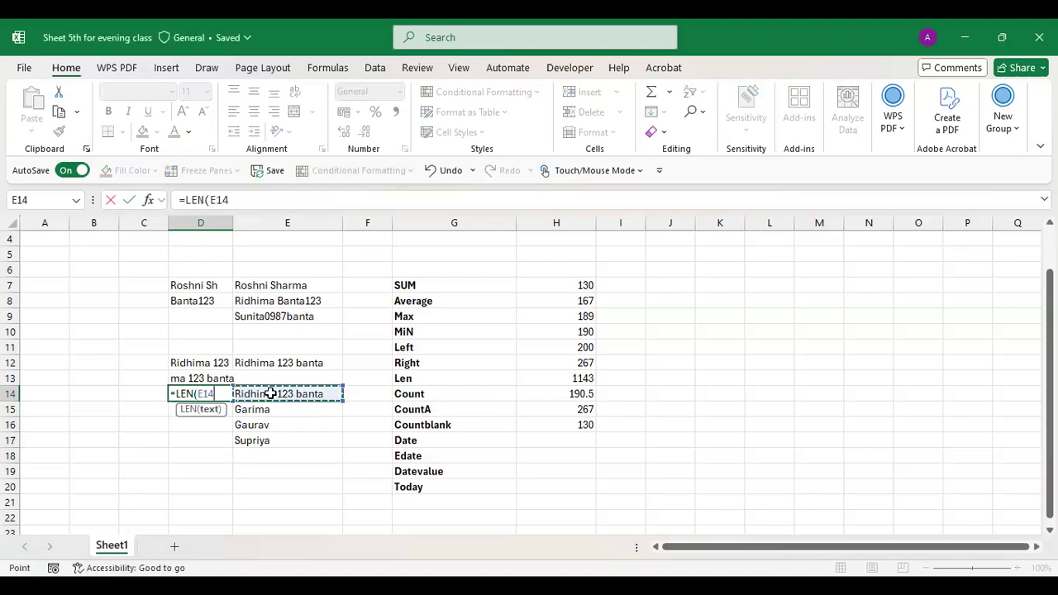
{"action": "type", "text": ")"}
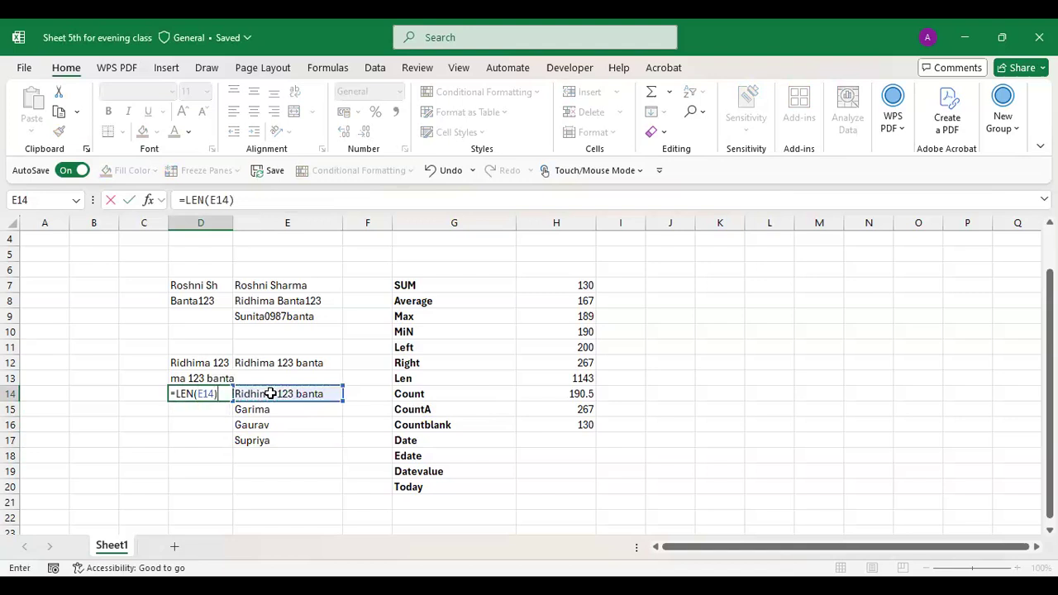
{"action": "key", "text": "Return"}
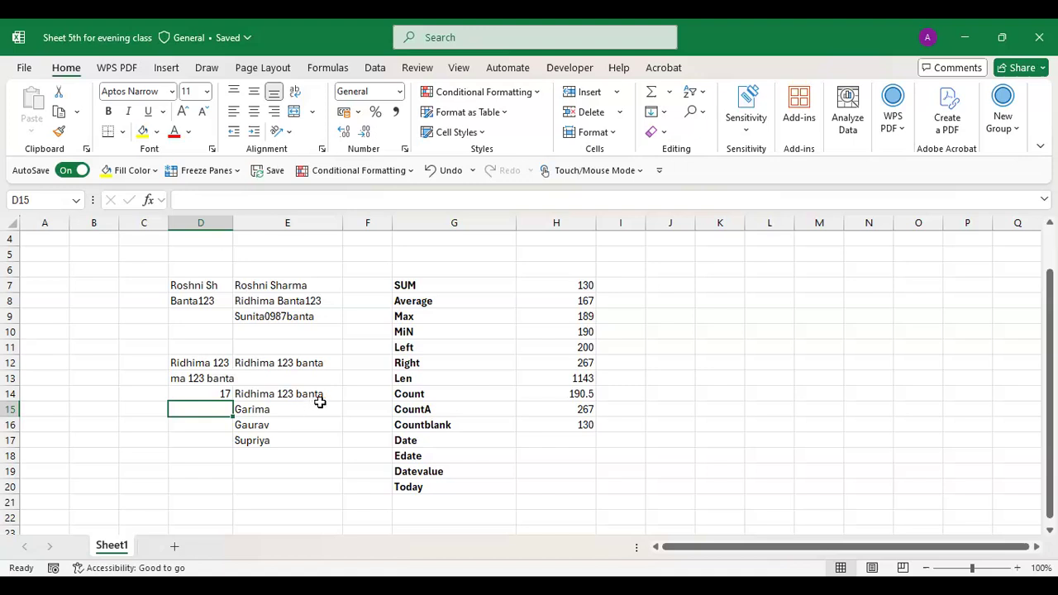
{"action": "left_click", "coordinate": [211, 394]}
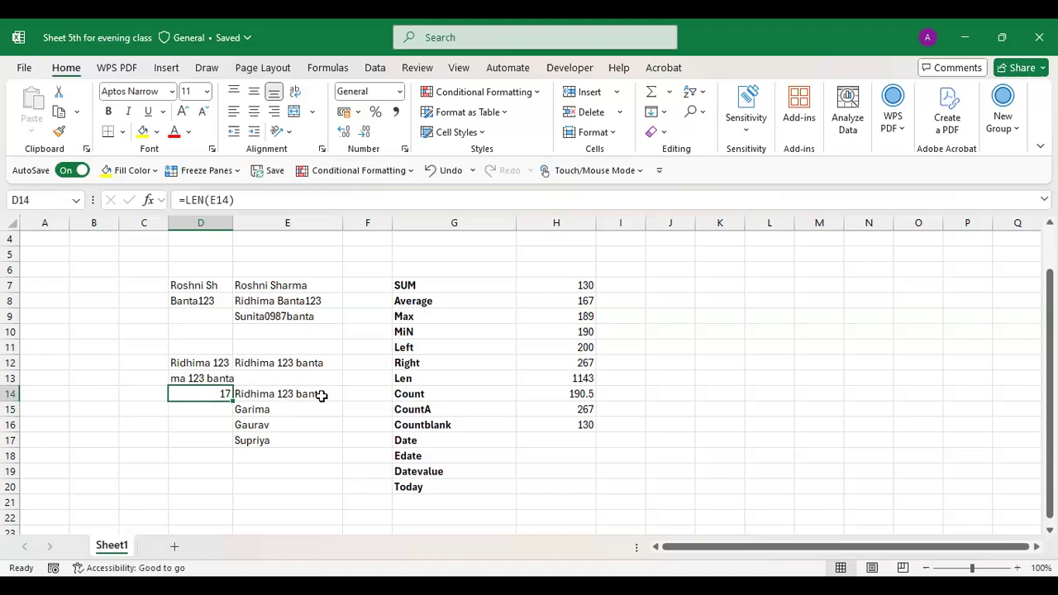
{"action": "left_click_drag", "start_coordinate": [232, 400], "coordinate": [227, 440]}
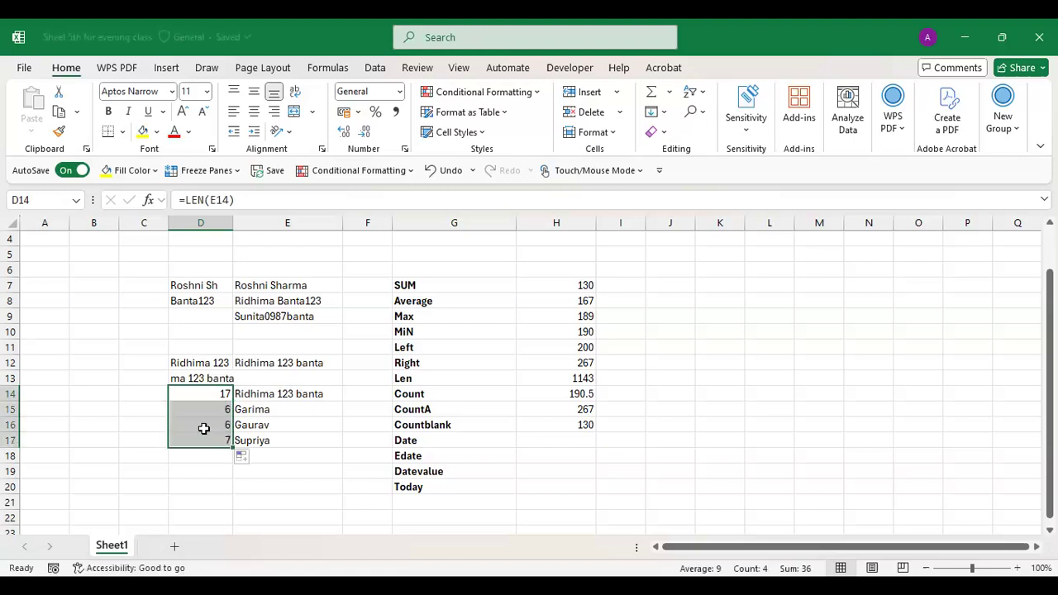
{"action": "left_click", "coordinate": [204, 428]}
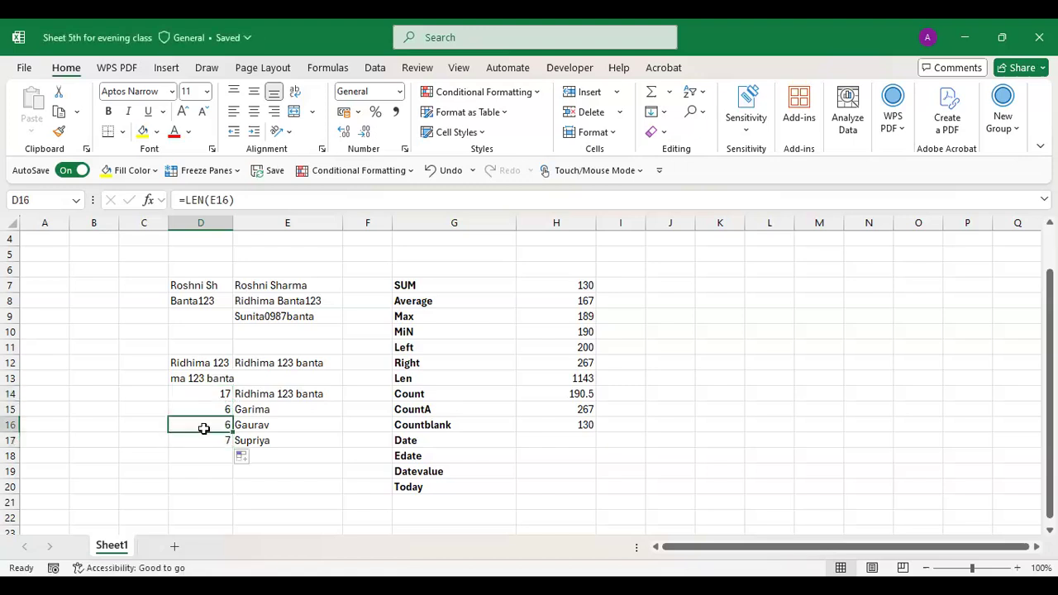
- Append 125, 127 and 1289 to the names in E15, E16 and E17
{"action": "double_click", "coordinate": [279, 409]}
{"action": "type", "text": "125"}
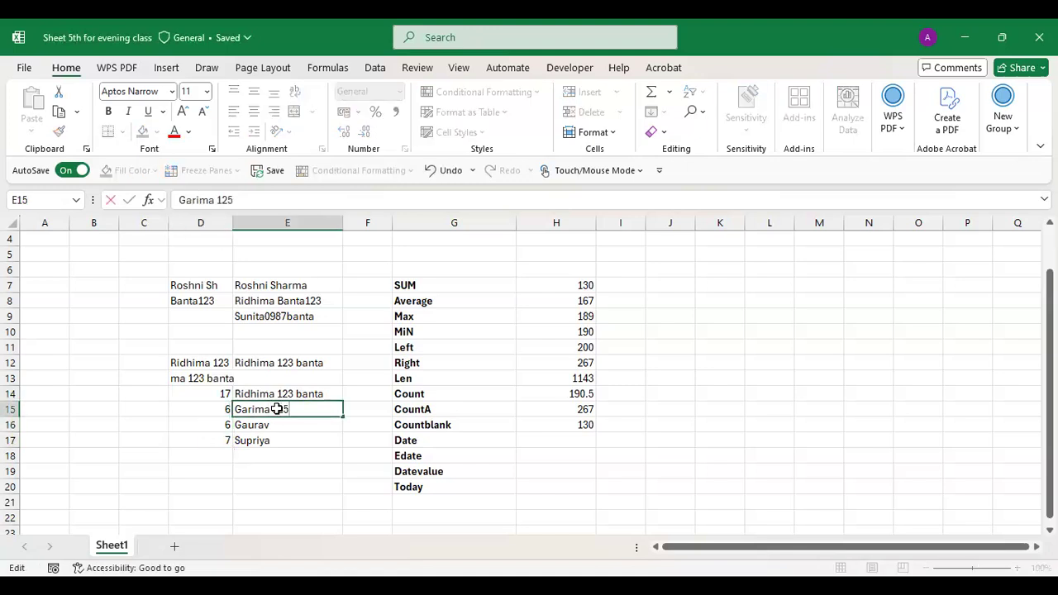
{"action": "key", "text": "Return"}
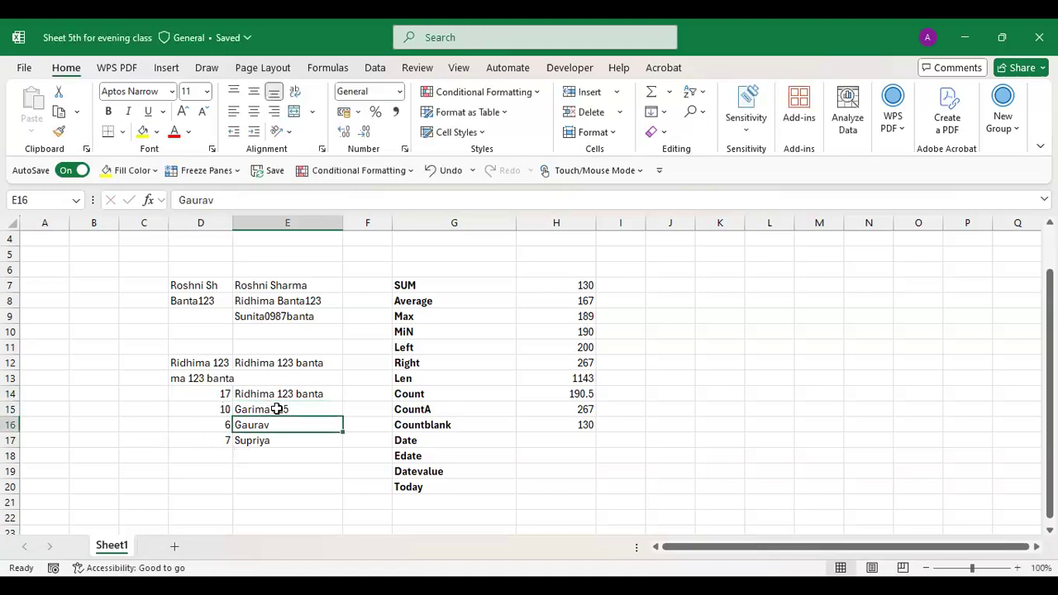
{"action": "double_click", "coordinate": [278, 428]}
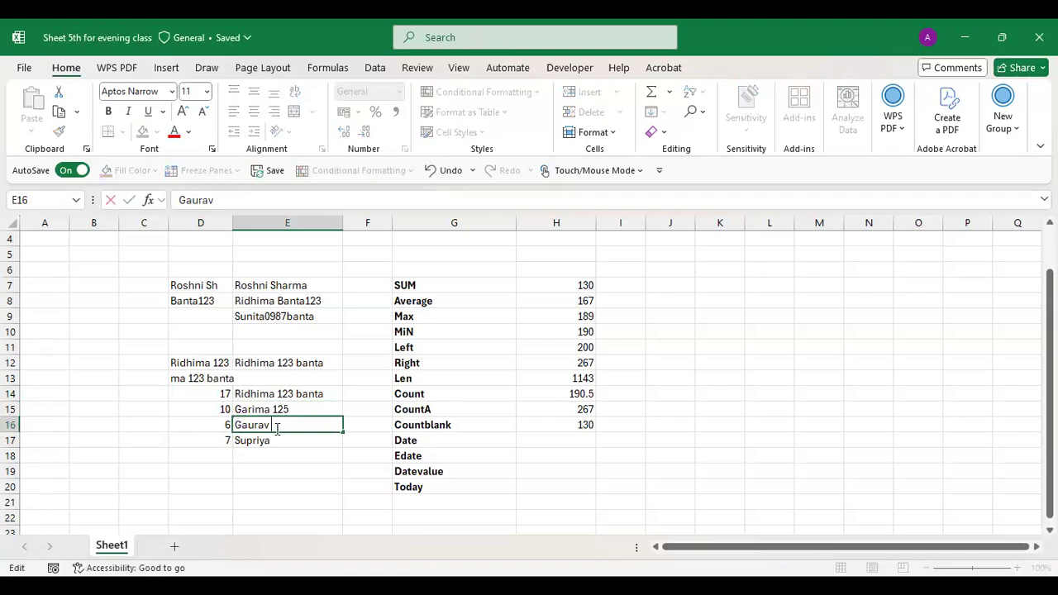
{"action": "type", "text": "127"}
{"action": "key", "text": "Return"}
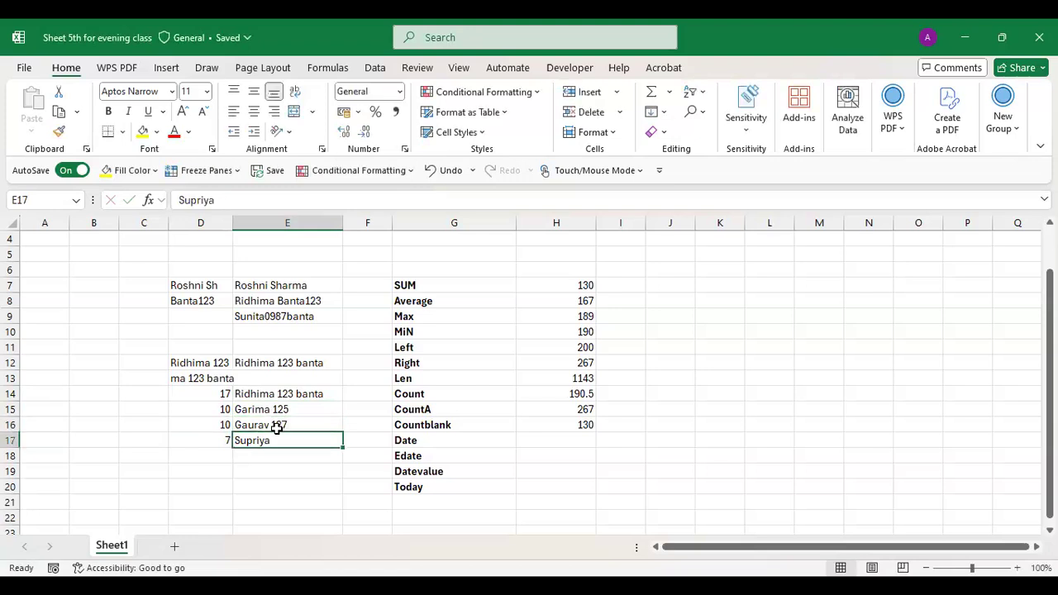
{"action": "double_click", "coordinate": [278, 440]}
{"action": "type", "text": "12"}
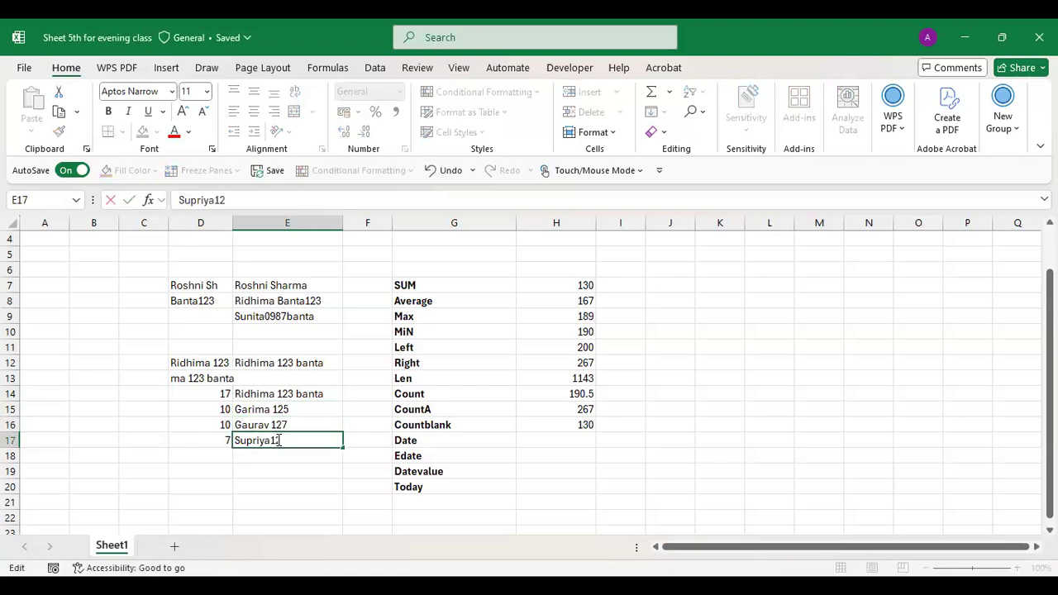
{"action": "type", "text": "89"}
{"action": "key", "text": "Return"}
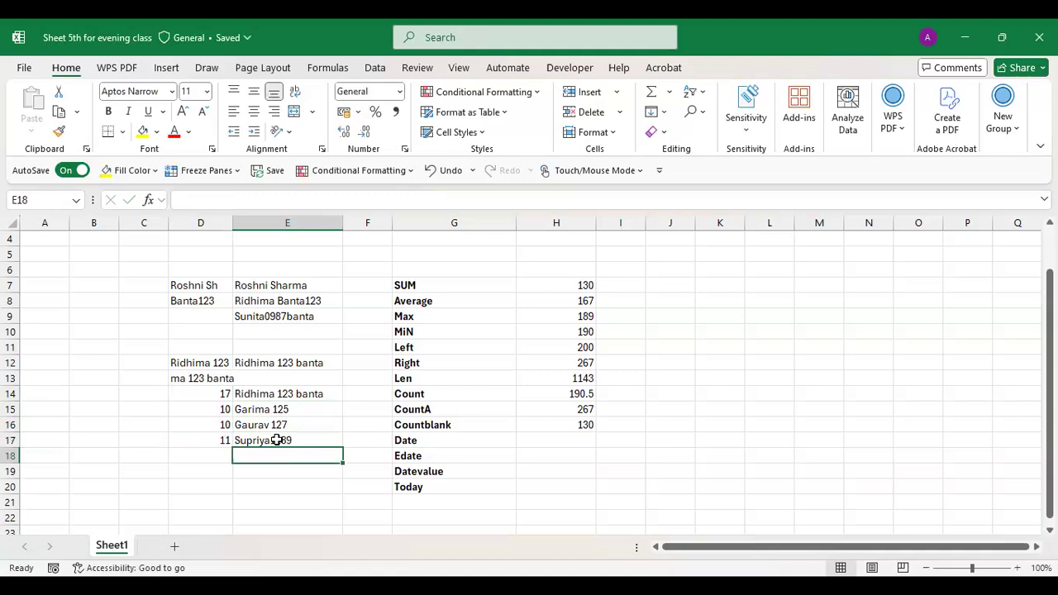
{"action": "left_click", "coordinate": [676, 340]}
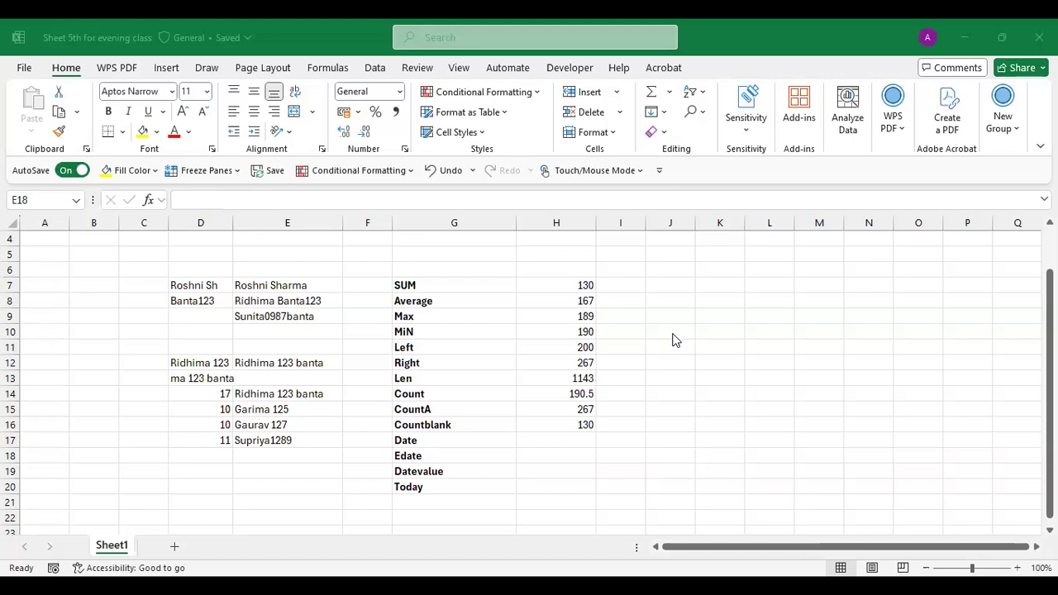
- Enter 123, ABCD and two first names down E19:E22
{"action": "left_click", "coordinate": [210, 475]}
{"action": "left_click", "coordinate": [261, 469]}
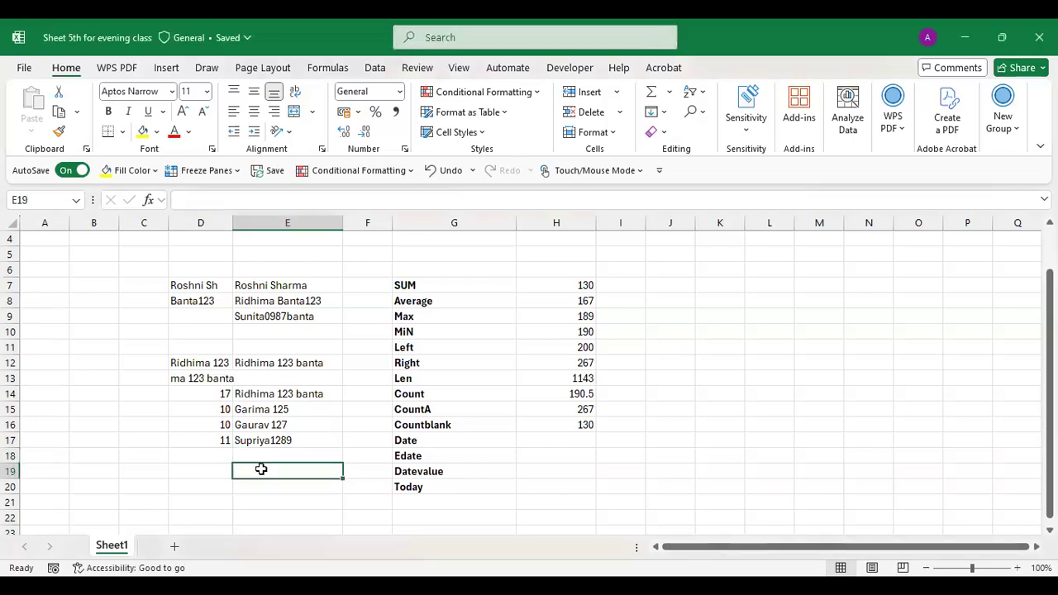
{"action": "type", "text": "123"}
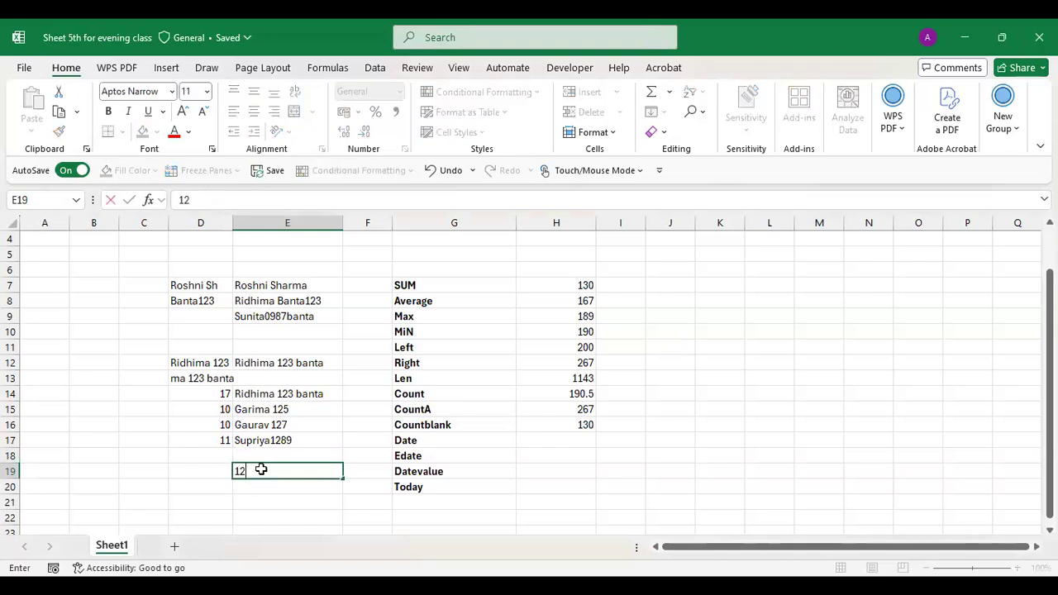
{"action": "key", "text": "Return"}
{"action": "type", "text": "ABCD"}
{"action": "key", "text": "Return"}
{"action": "type", "text": "Aruna"}
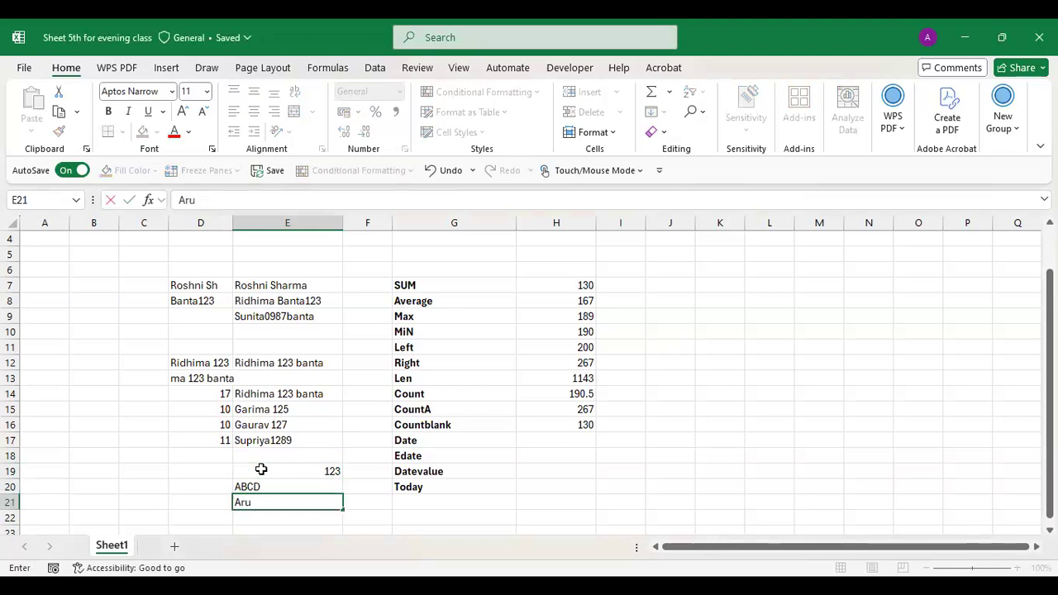
{"action": "key", "text": "Return"}
{"action": "type", "text": "Ridhima"}
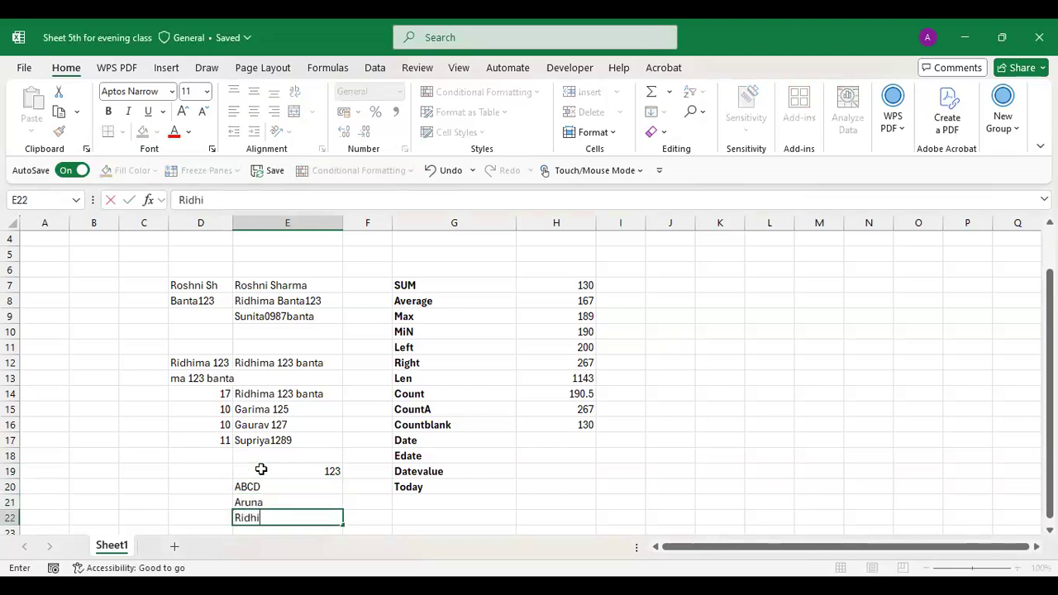
{"action": "key", "text": "Return"}
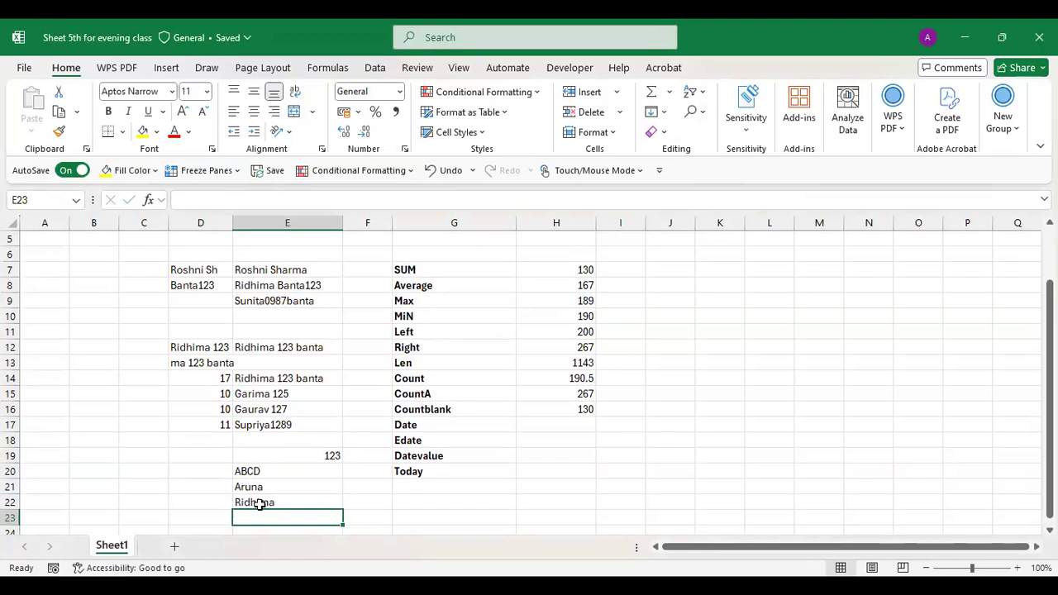
- Centre-align the four entries in E19:E22
{"action": "left_click_drag", "start_coordinate": [284, 452], "coordinate": [279, 504]}
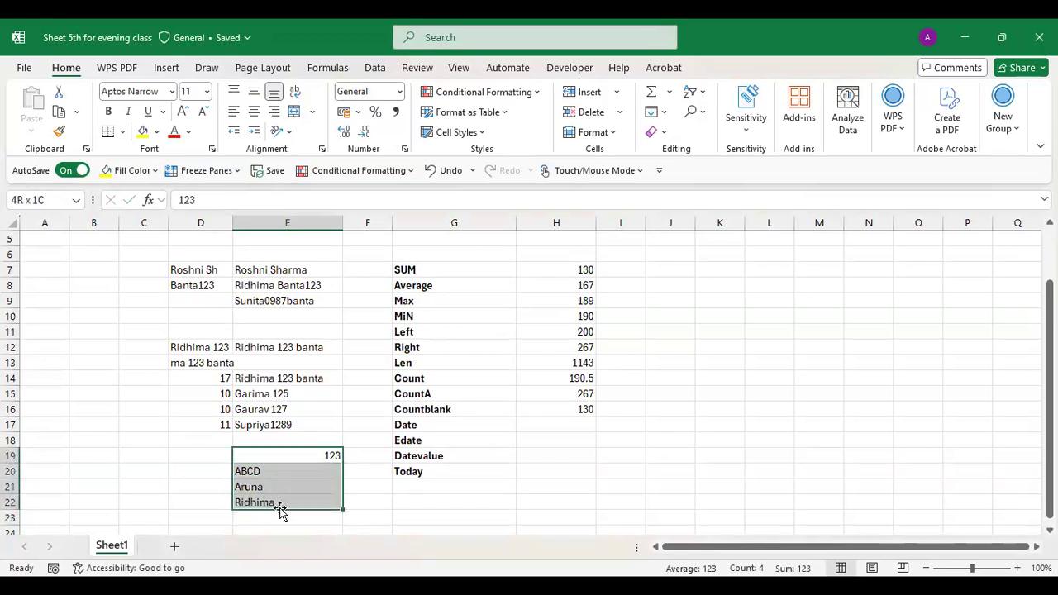
{"action": "left_click", "coordinate": [254, 116]}
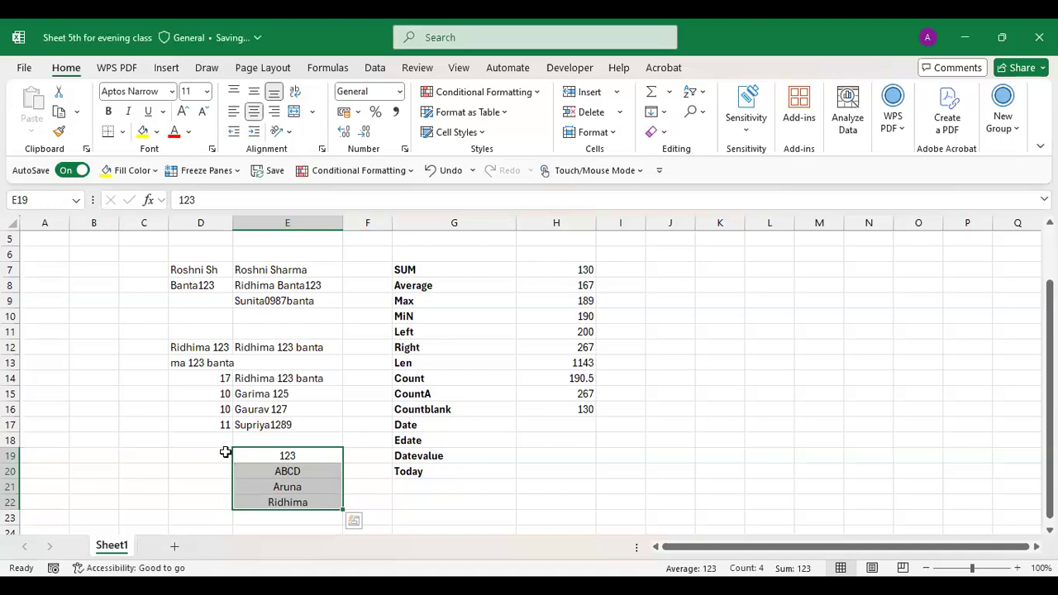
{"action": "left_click", "coordinate": [225, 453]}
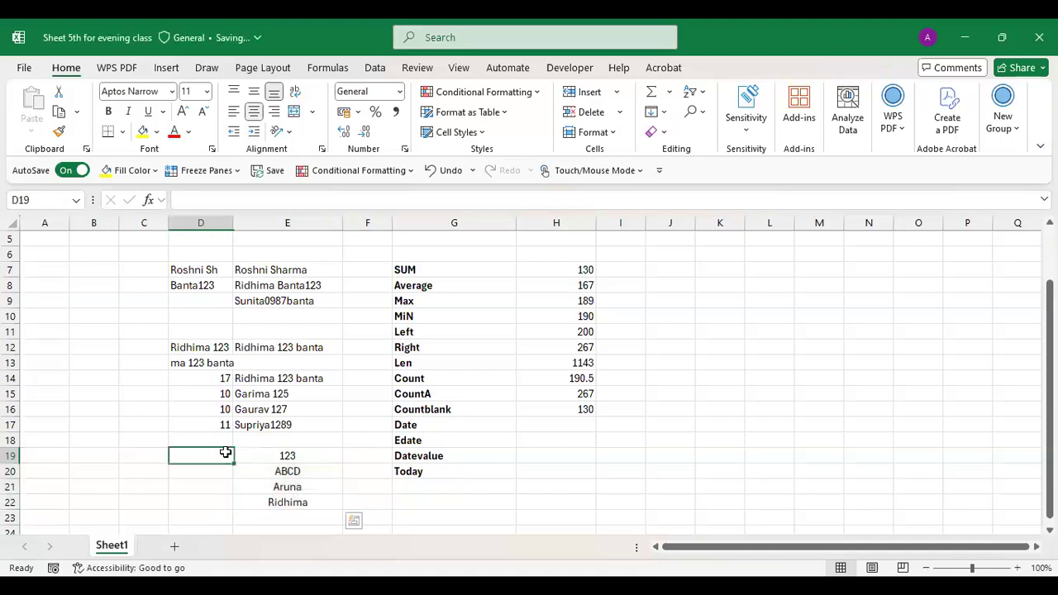
- Enter =COUNT(E19:E22) in D19
{"action": "type", "text": "=COUNT("}
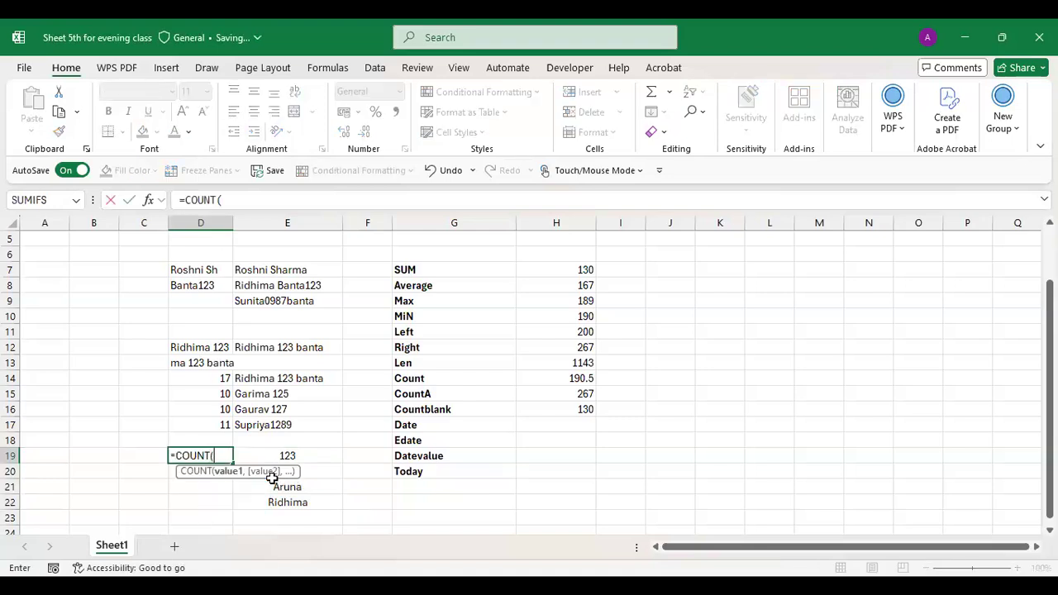
{"action": "key", "text": "Right"}
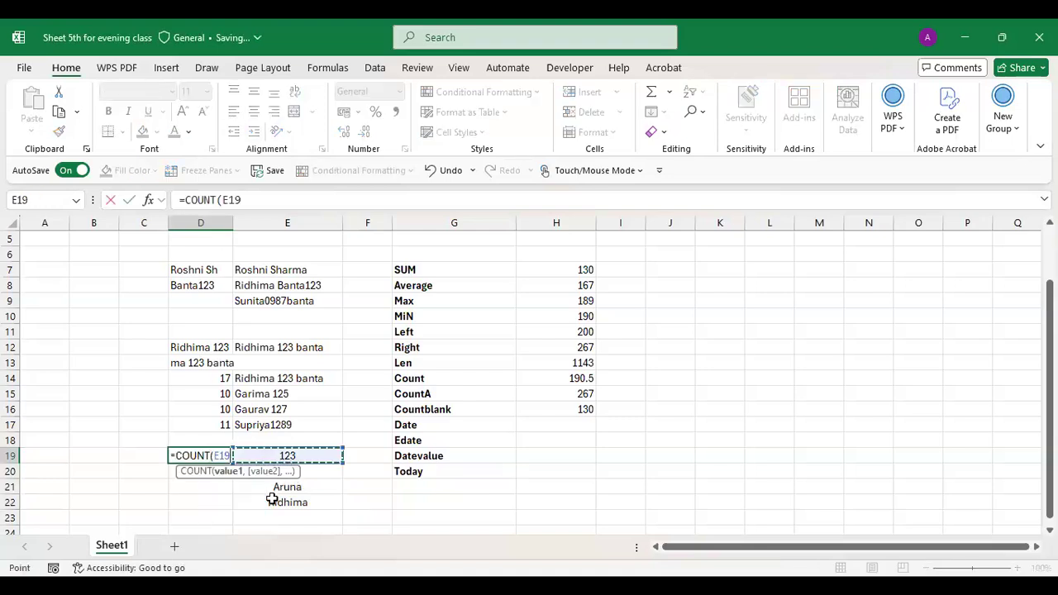
{"action": "key", "text": "shift+Down"}
{"action": "key", "text": "shift+Down"}
{"action": "key", "text": "shift+Down"}
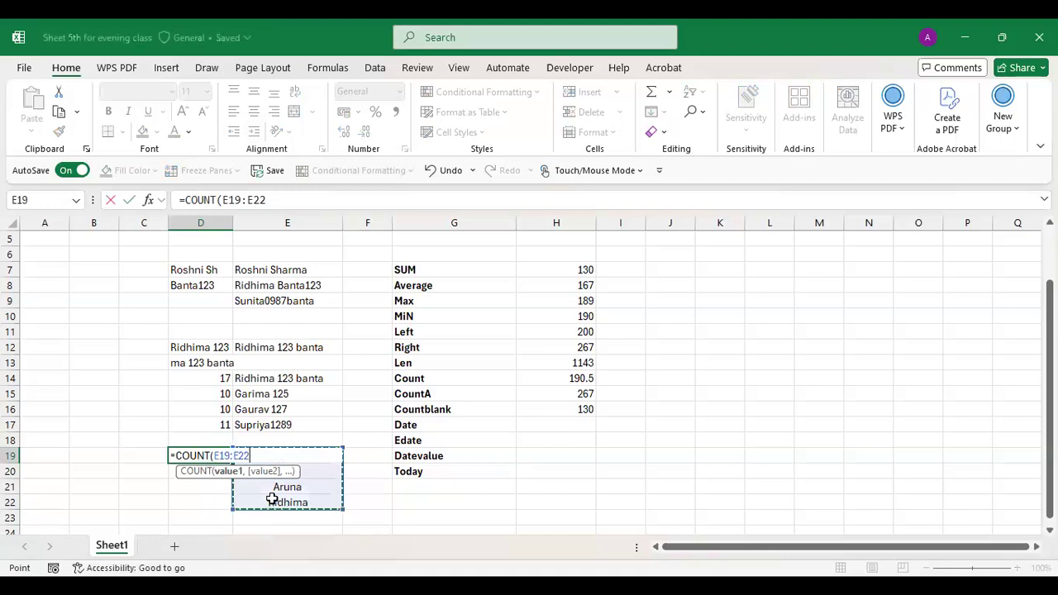
{"action": "key", "text": "Return"}
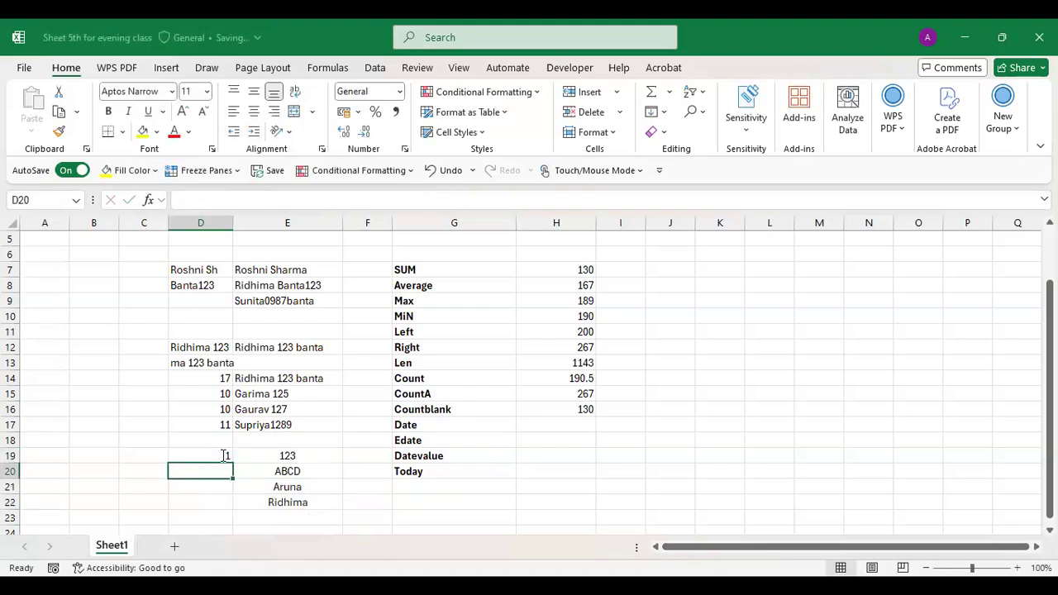
{"action": "key", "text": "Up"}
{"action": "key", "text": "F2"}
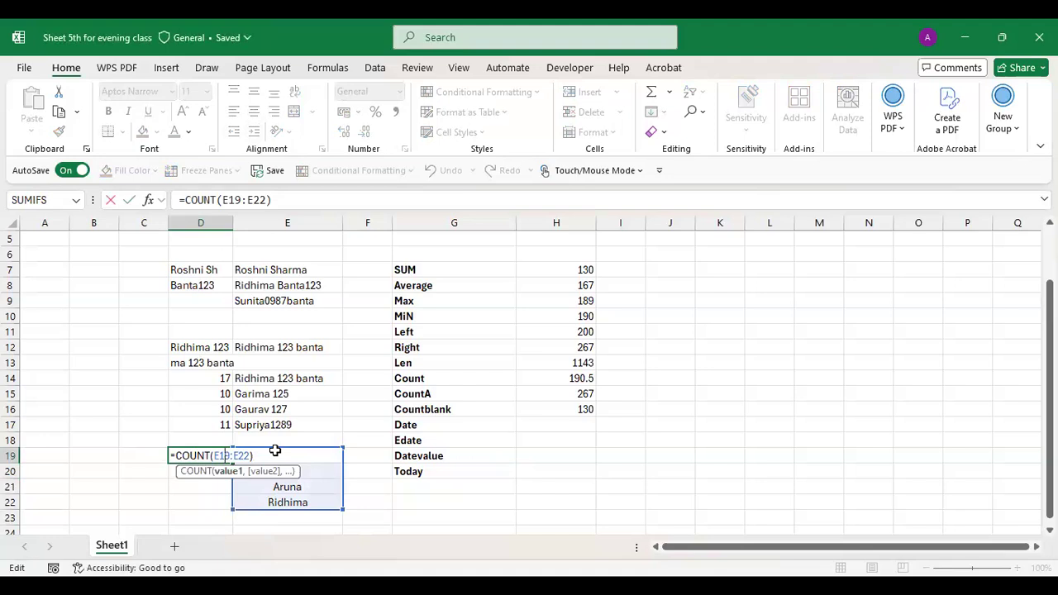
{"action": "key", "text": "Return"}
- Check D19's counted range and change E19's number to 12354
{"action": "key", "text": "Up"}
{"action": "key", "text": "Right"}
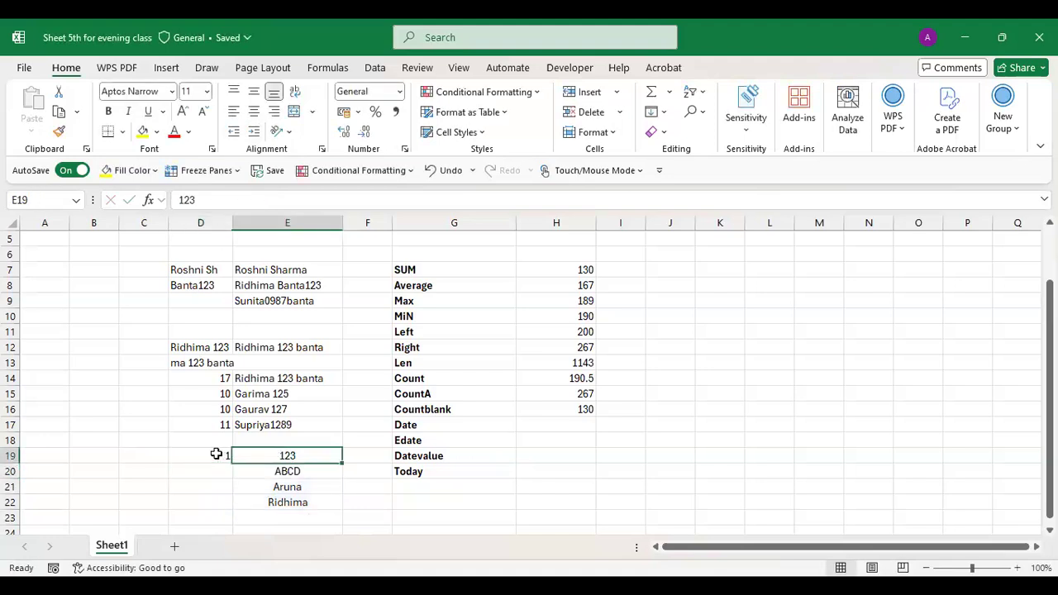
{"action": "left_click", "coordinate": [224, 456]}
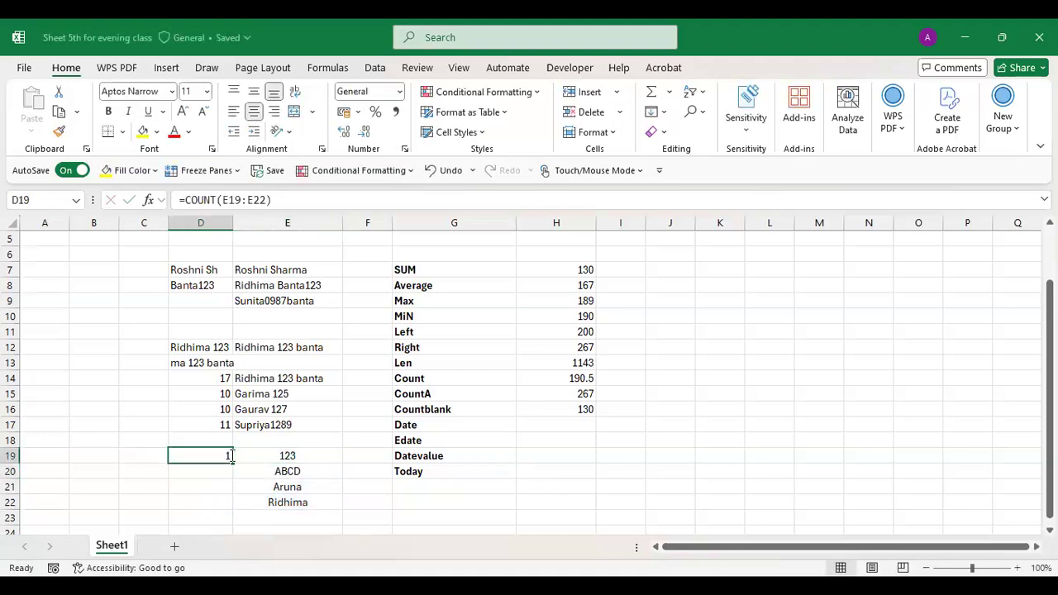
{"action": "key", "text": "F2"}
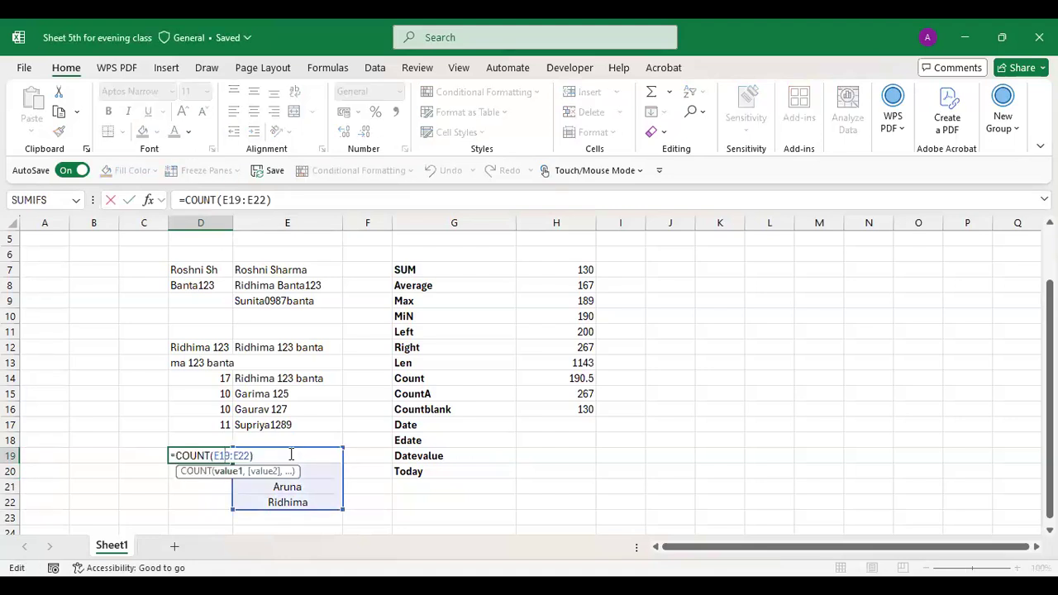
{"action": "left_click", "coordinate": [291, 454]}
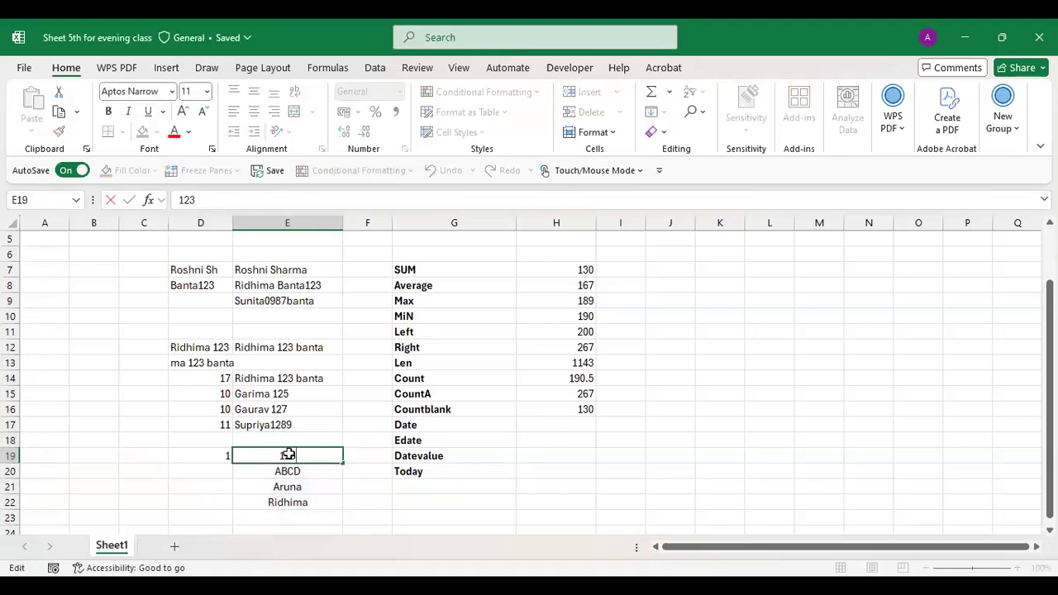
{"action": "type", "text": "54"}
{"action": "key", "text": "Return"}
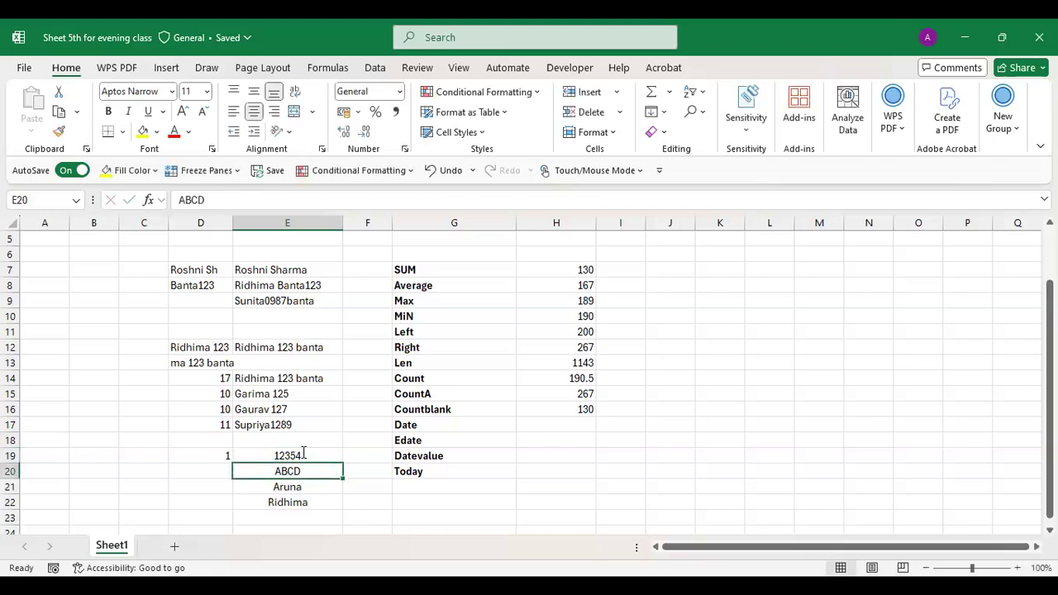
- Replace E19's number with a first name ending in 123, making D19's COUNT return 0
{"action": "double_click", "coordinate": [304, 453]}
{"action": "key", "text": "BackSpace"}
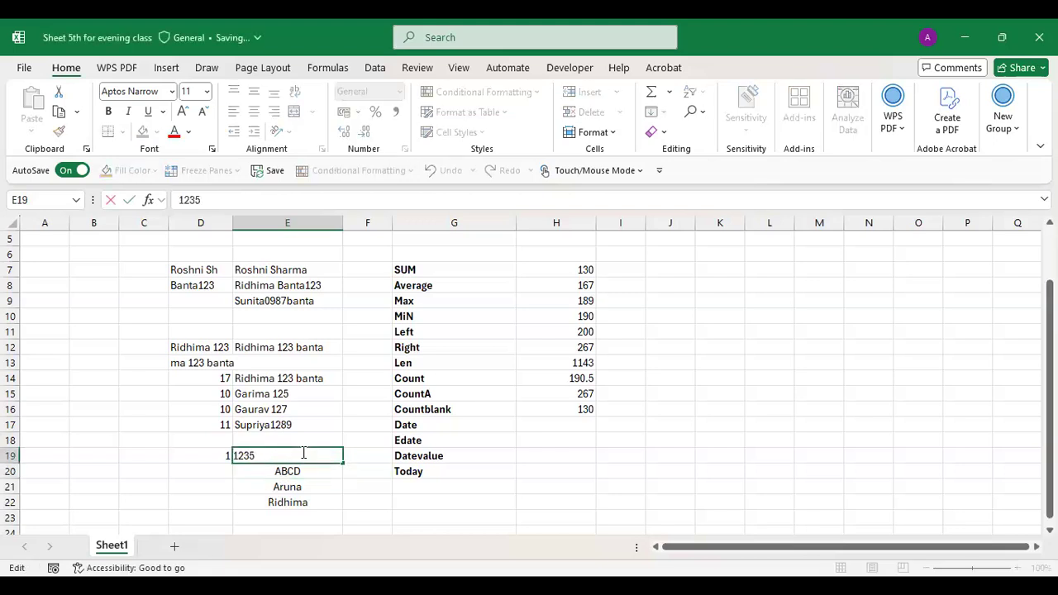
{"action": "key", "text": "BackSpace"}
{"action": "key", "text": "BackSpace"}
{"action": "key", "text": "BackSpace"}
{"action": "type", "text": "Fareena"}
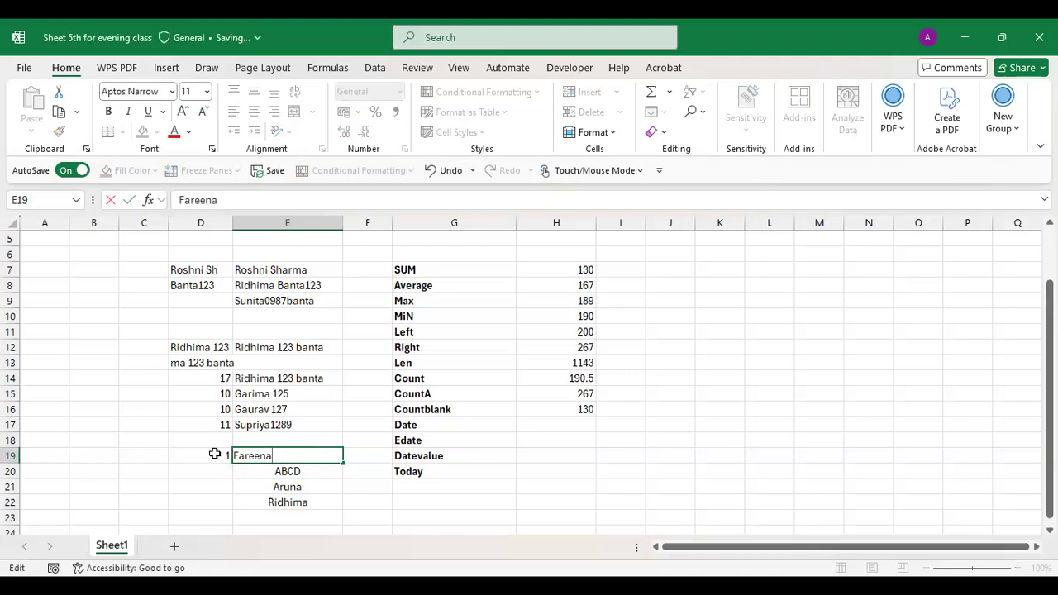
{"action": "key", "text": "Return"}
{"action": "left_click", "coordinate": [227, 458]}
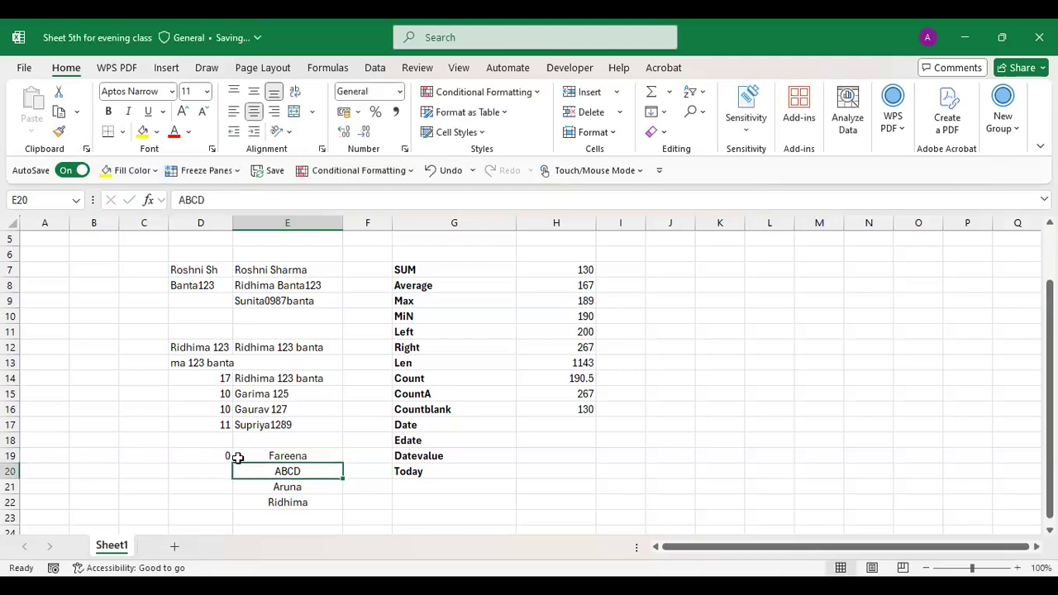
{"action": "double_click", "coordinate": [314, 453]}
{"action": "type", "text": "1"}
{"action": "key", "text": "Return"}
{"action": "double_click", "coordinate": [314, 453]}
{"action": "type", "text": "23"}
{"action": "key", "text": "Return"}
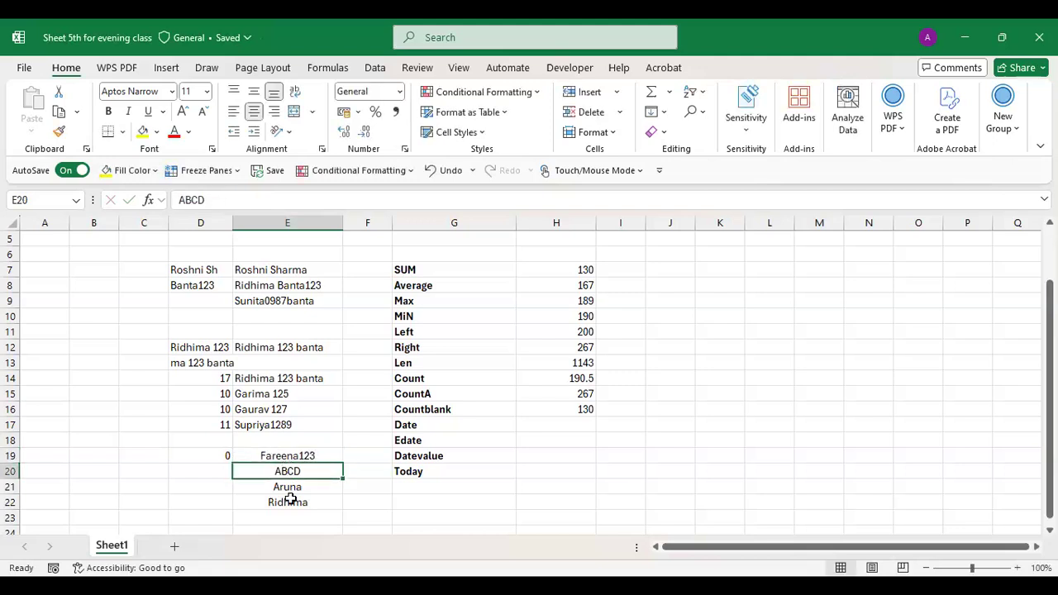
- Clear E19:E22, then enter and delete test numbers 101, 182 and 10167
{"action": "left_click_drag", "start_coordinate": [288, 455], "coordinate": [289, 501]}
{"action": "key", "text": "Delete"}
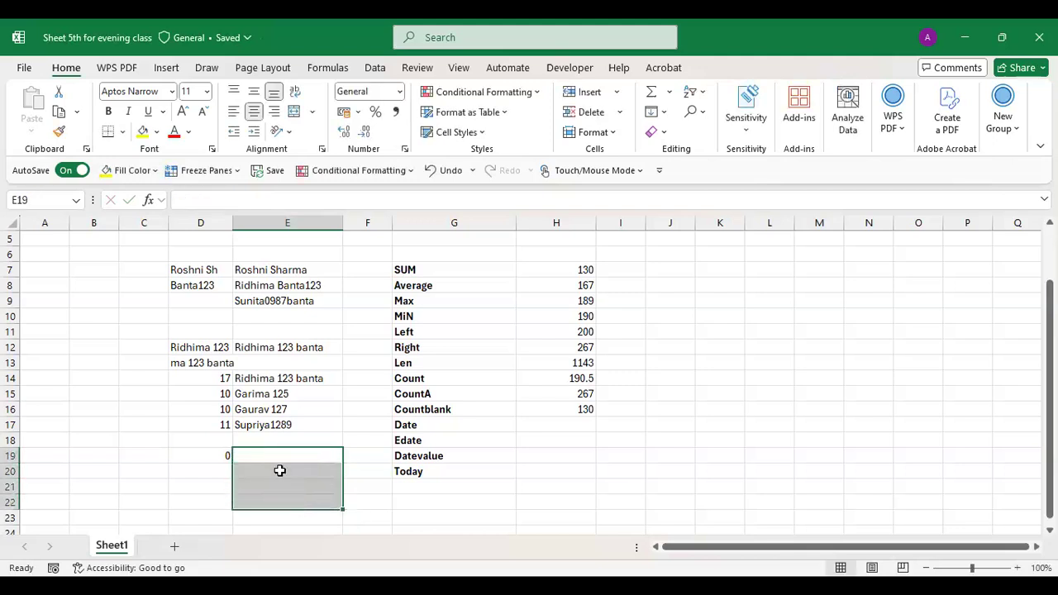
{"action": "left_click", "coordinate": [280, 456]}
{"action": "type", "text": "0101"}
{"action": "key", "text": "Return"}
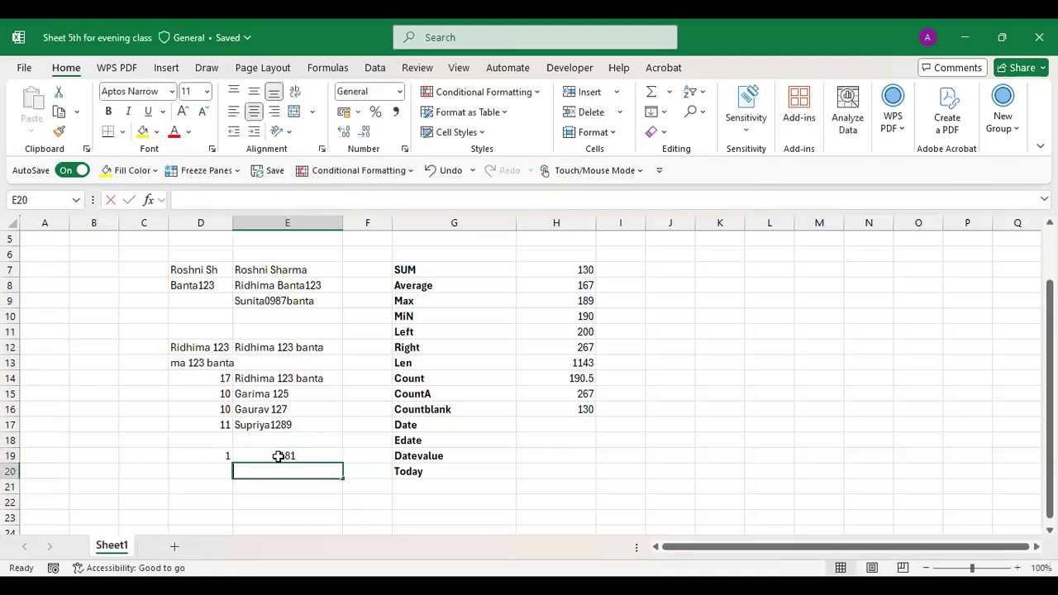
{"action": "type", "text": "0182"}
{"action": "key", "text": "Return"}
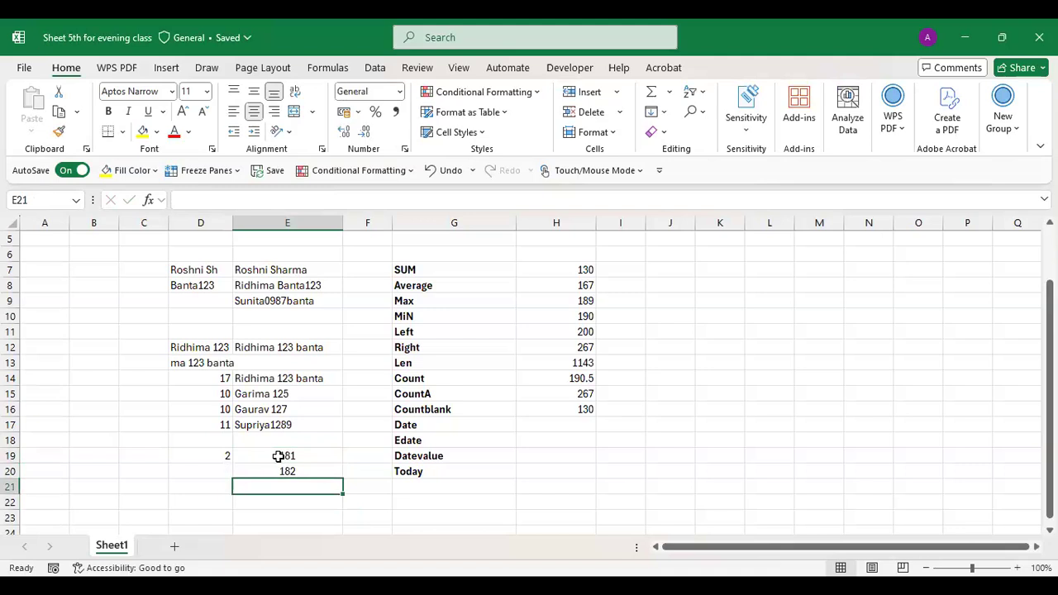
{"action": "type", "text": "10167"}
{"action": "key", "text": "Return"}
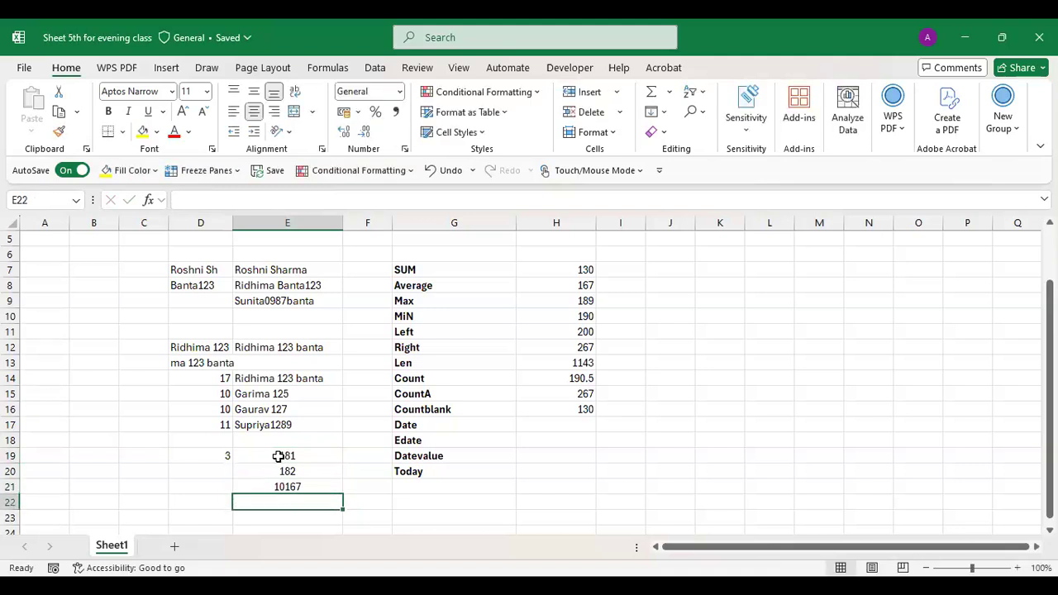
{"action": "left_click_drag", "start_coordinate": [262, 455], "coordinate": [276, 488]}
{"action": "key", "text": "Delete"}
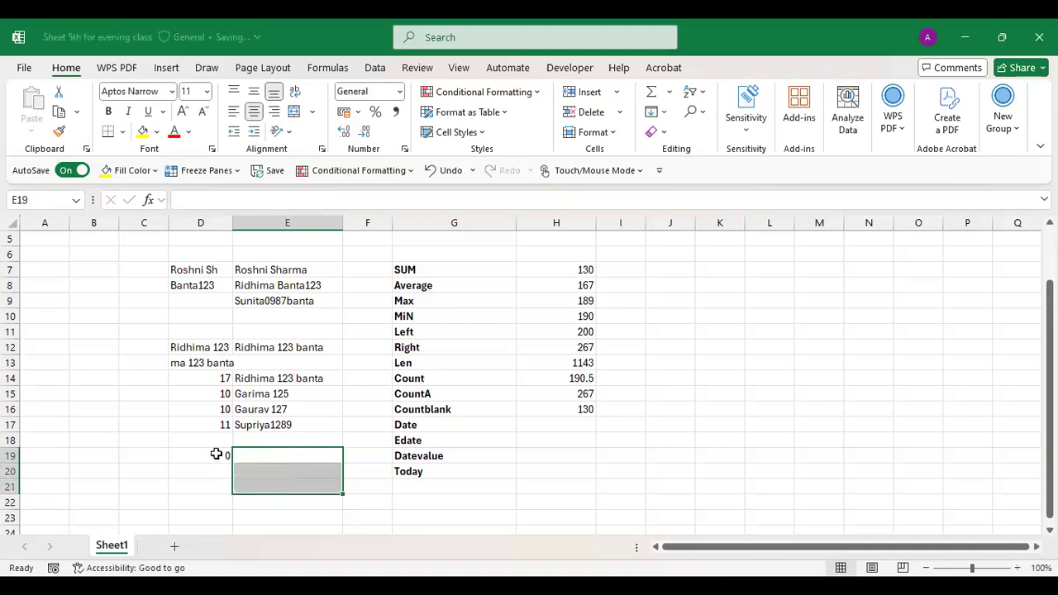
- Erase the COUNT formula from D19
{"action": "double_click", "coordinate": [221, 455]}
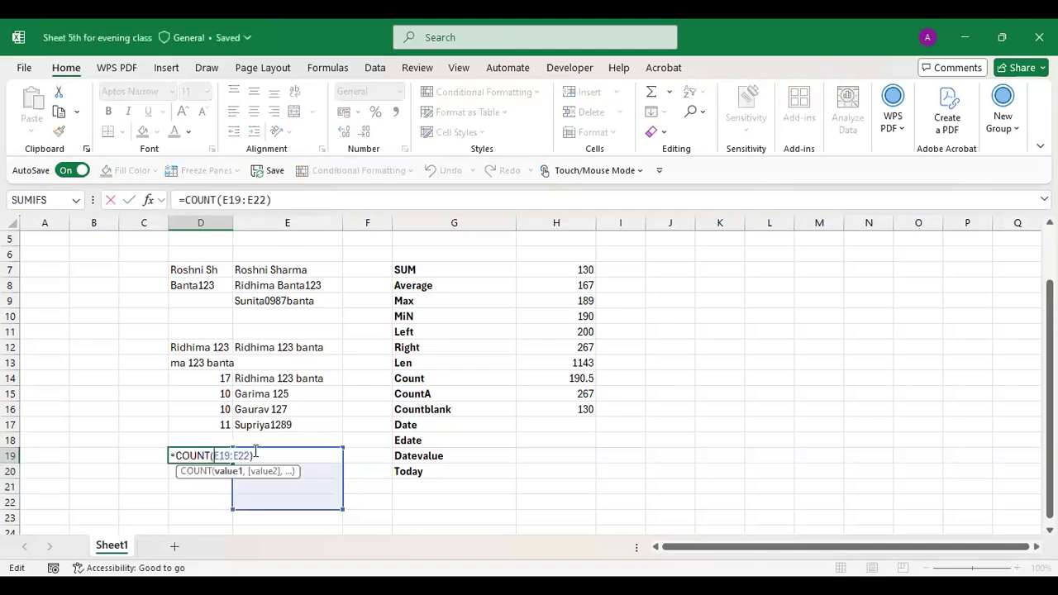
{"action": "key", "text": "BackSpace"}
{"action": "key", "text": "BackSpace"}
{"action": "key", "text": "BackSpace"}
{"action": "key", "text": "BackSpace"}
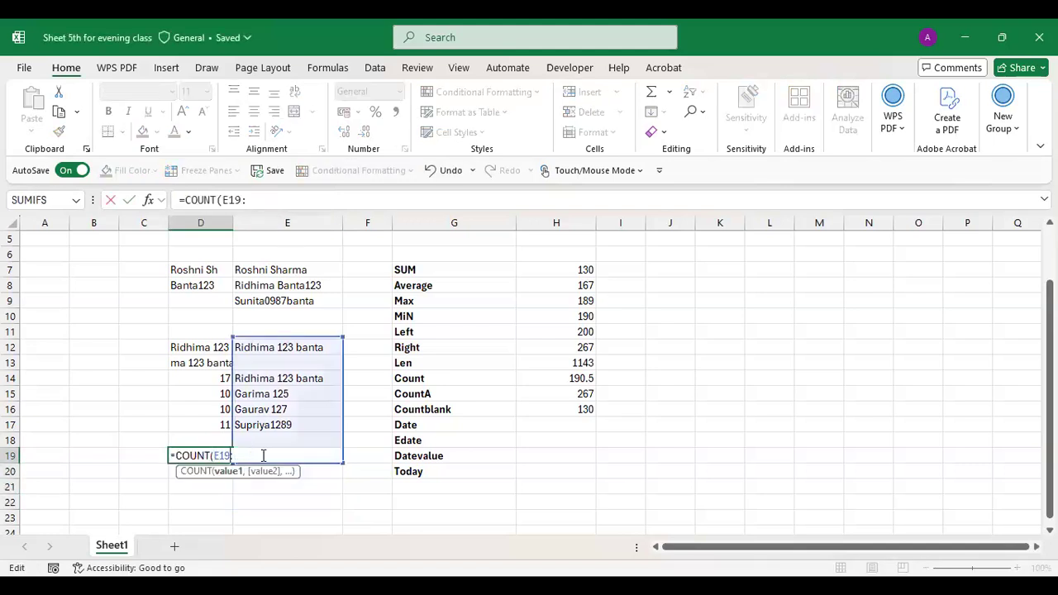
{"action": "key", "text": "BackSpace"}
{"action": "key", "text": "BackSpace"}
{"action": "key", "text": "BackSpace"}
{"action": "key", "text": "BackSpace"}
{"action": "key", "text": "BackSpace"}
{"action": "key", "text": "BackSpace"}
{"action": "key", "text": "BackSpace"}
{"action": "key", "text": "BackSpace"}
{"action": "key", "text": "BackSpace"}
{"action": "key", "text": "BackSpace"}
{"action": "key", "text": "BackSpace"}
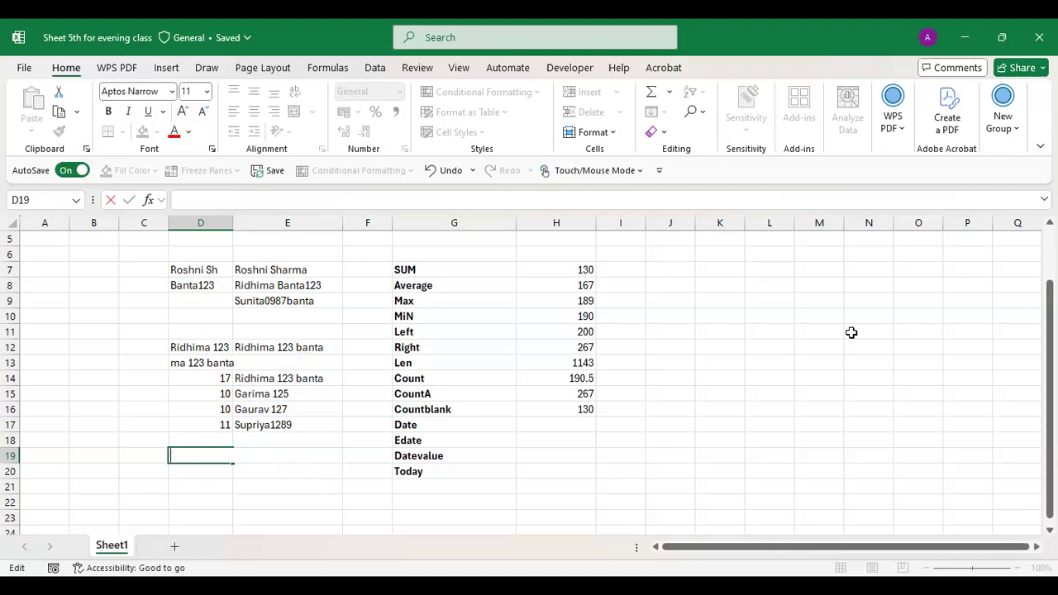
- Enter the headings S.no, name and Class in E29:G29
{"action": "left_click", "coordinate": [553, 503]}
{"action": "key", "text": "Down"}
{"action": "key", "text": "Down"}
{"action": "key", "text": "Down"}
{"action": "key", "text": "Down"}
{"action": "key", "text": "Down"}
{"action": "key", "text": "Down"}
{"action": "key", "text": "Down"}
{"action": "key", "text": "Down"}
{"action": "key", "text": "Down"}
{"action": "key", "text": "Down"}
{"action": "key", "text": "Down"}
{"action": "key", "text": "Down"}
{"action": "key", "text": "Down"}
{"action": "key", "text": "Down"}
{"action": "key", "text": "Down"}
{"action": "key", "text": "Down"}
{"action": "key", "text": "Down"}
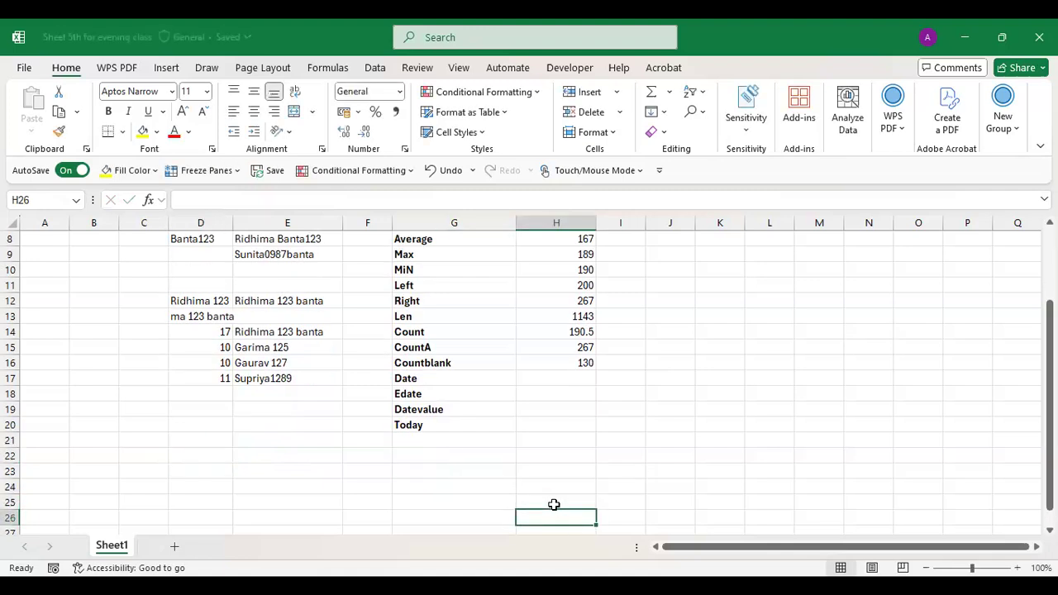
{"action": "left_click", "coordinate": [255, 364]}
{"action": "type", "text": "S.no"}
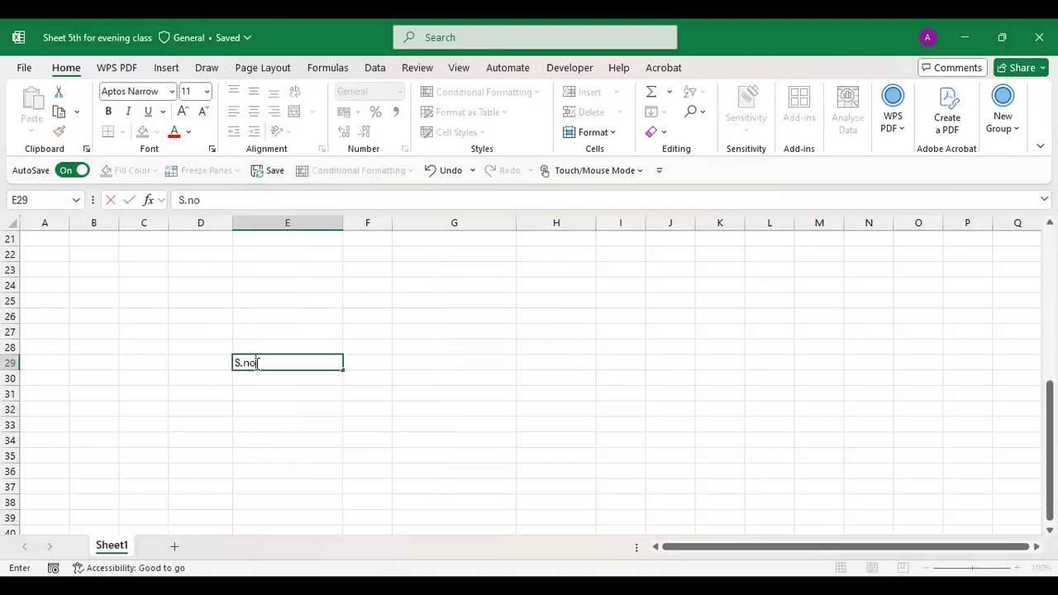
{"action": "key", "text": "Tab"}
{"action": "type", "text": "name"}
{"action": "key", "text": "Tab"}
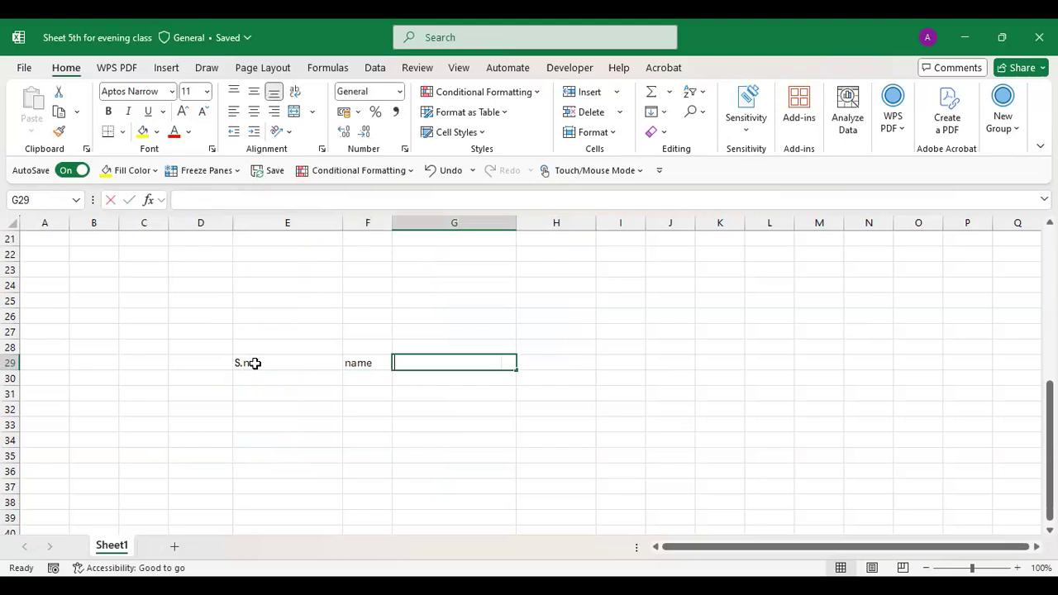
{"action": "type", "text": "Cla"}
{"action": "key", "text": "Tab"}
- Add the Roll No heading in H29
{"action": "key", "text": "Page_Down"}
{"action": "key", "text": "Up"}
{"action": "key", "text": "Up"}
{"action": "key", "text": "Up"}
{"action": "key", "text": "Up"}
{"action": "key", "text": "Up"}
{"action": "key", "text": "Up"}
{"action": "key", "text": "Up"}
{"action": "key", "text": "Up"}
{"action": "key", "text": "Up"}
{"action": "key", "text": "Up"}
{"action": "key", "text": "Up"}
{"action": "key", "text": "Up"}
{"action": "key", "text": "Up"}
{"action": "key", "text": "Up"}
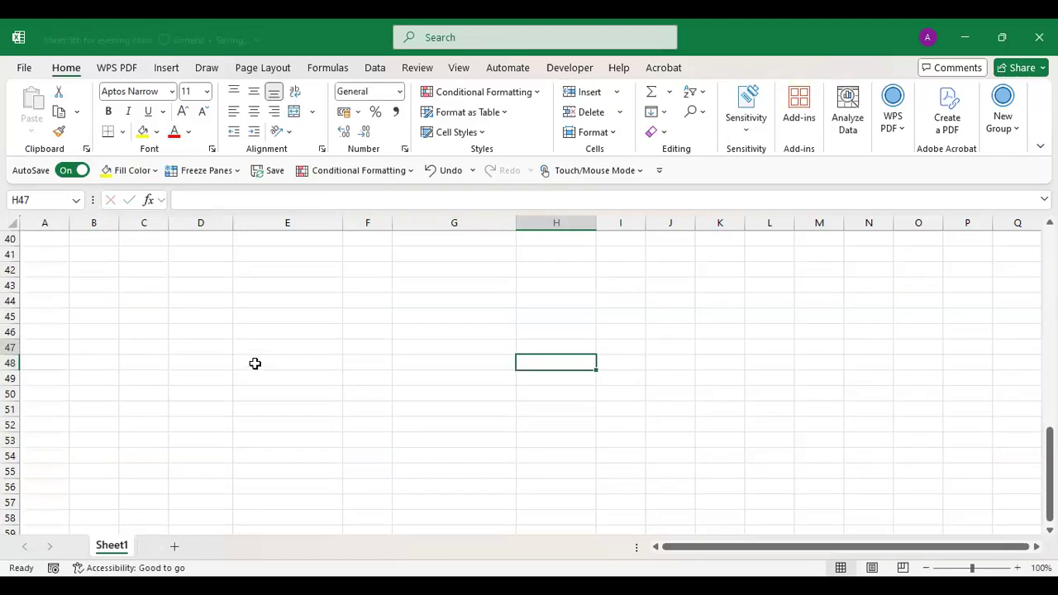
{"action": "key", "text": "Up"}
{"action": "key", "text": "Up"}
{"action": "key", "text": "Up"}
{"action": "key", "text": "Up"}
{"action": "key", "text": "Up"}
{"action": "key", "text": "Up"}
{"action": "key", "text": "Up"}
{"action": "key", "text": "Up"}
{"action": "key", "text": "Up"}
{"action": "key", "text": "Up"}
{"action": "key", "text": "Up"}
{"action": "key", "text": "Up"}
{"action": "key", "text": "Up"}
{"action": "key", "text": "Up"}
{"action": "key", "text": "Up"}
{"action": "key", "text": "Up"}
{"action": "key", "text": "Up"}
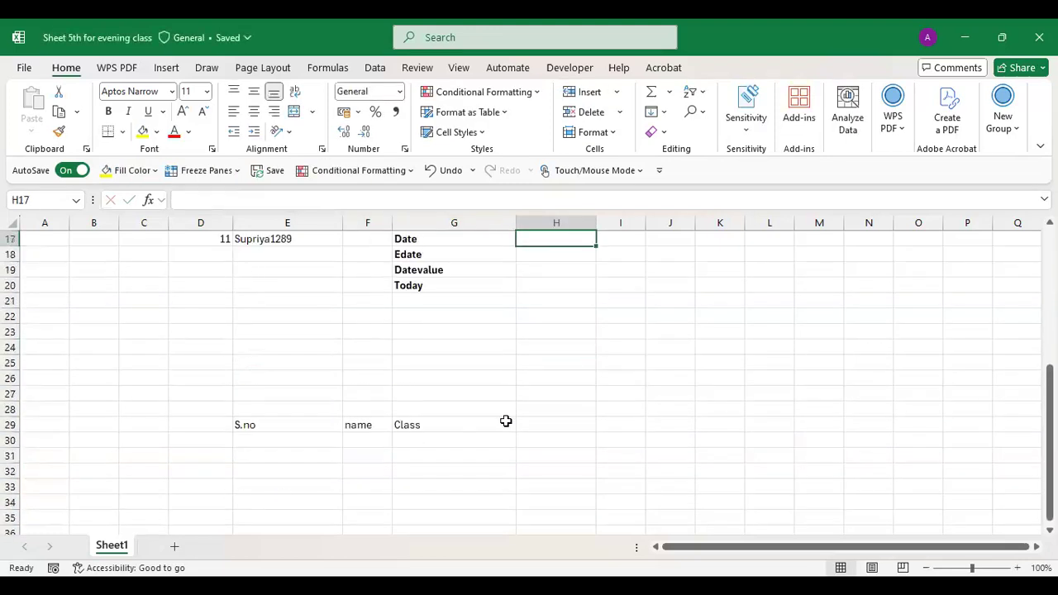
{"action": "left_click", "coordinate": [523, 421]}
{"action": "type", "text": "Roll N"}
{"action": "key", "text": "Return"}
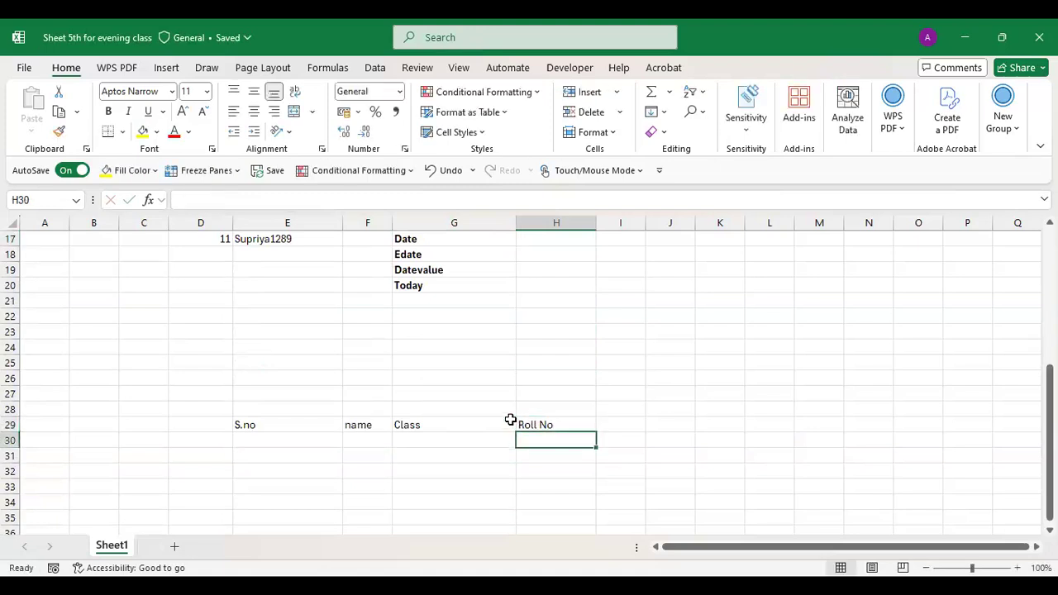
{"action": "key", "text": "Left"}
{"action": "key", "text": "Left"}
{"action": "key", "text": "Left"}
- Fill serial numbers 1 to 10 into E30:E39, correcting the last entry to 10
{"action": "type", "text": "1"}
{"action": "key", "text": "Return"}
{"action": "type", "text": "2"}
{"action": "key", "text": "Return"}
{"action": "type", "text": "3"}
{"action": "key", "text": "Return"}
{"action": "type", "text": "4 5"}
{"action": "key", "text": "Return"}
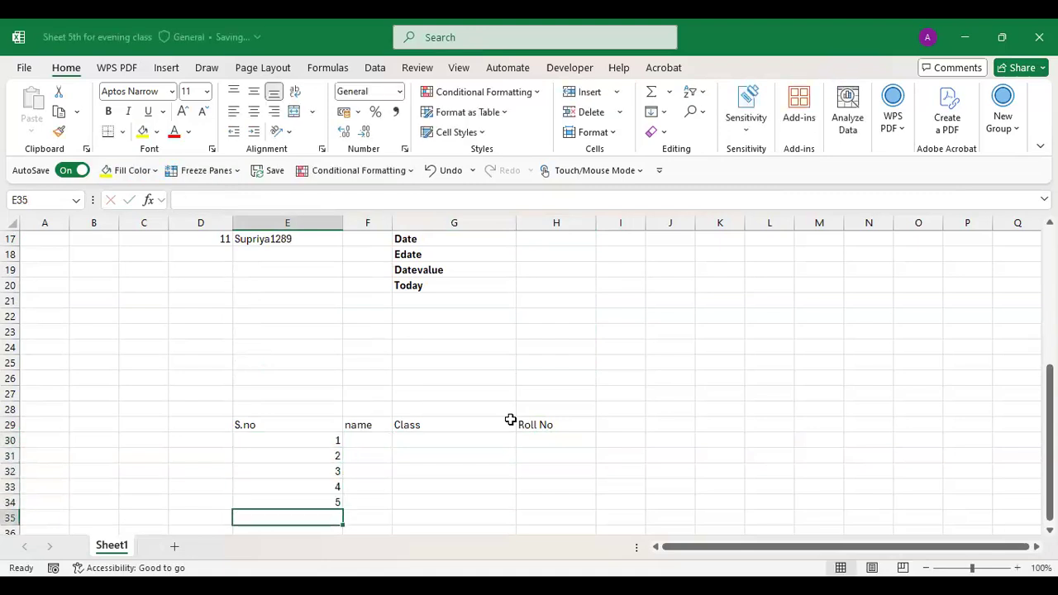
{"action": "type", "text": "6"}
{"action": "key", "text": "Return"}
{"action": "type", "text": "7"}
{"action": "key", "text": "Return"}
{"action": "type", "text": "8"}
{"action": "key", "text": "Return"}
{"action": "type", "text": "9"}
{"action": "key", "text": "Return"}
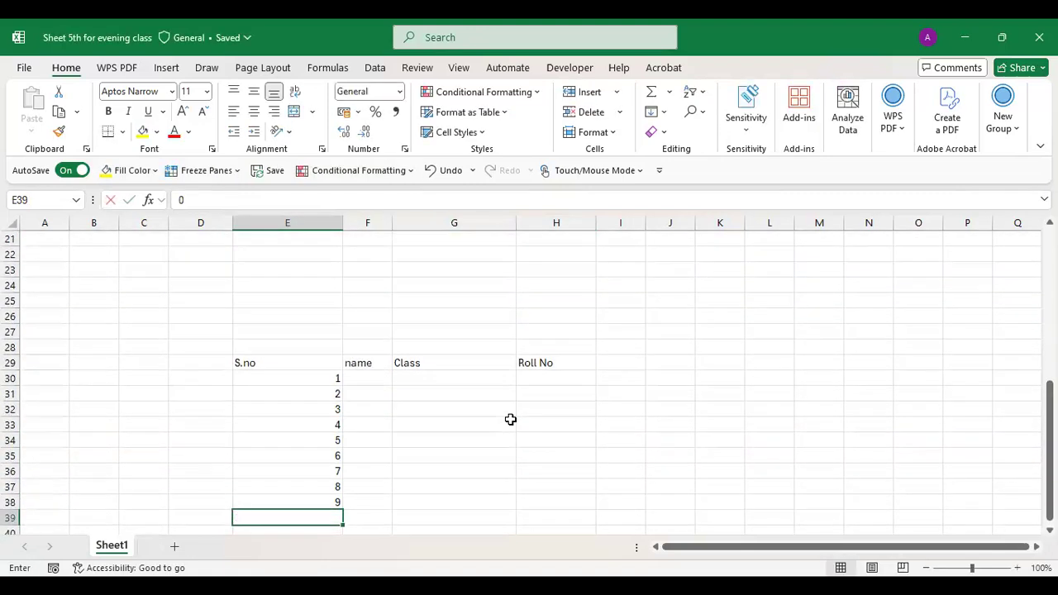
{"action": "type", "text": "0"}
{"action": "key", "text": "Return"}
{"action": "key", "text": "Up"}
{"action": "type", "text": "10"}
{"action": "key", "text": "Return"}
{"action": "key", "text": "Up"}
- Enter the ten students' first names into F30:F39 under the name heading
{"action": "key", "text": "Right"}
{"action": "key", "text": "Up"}
{"action": "key", "text": "Up"}
{"action": "key", "text": "Up"}
{"action": "key", "text": "Up"}
{"action": "key", "text": "Up"}
{"action": "key", "text": "Up"}
{"action": "key", "text": "Up"}
{"action": "key", "text": "Up"}
{"action": "key", "text": "Up"}
{"action": "key", "text": "Up"}
{"action": "key", "text": "Down"}
{"action": "type", "text": "Ridhima"}
{"action": "key", "text": "Return"}
{"action": "type", "text": "radhika"}
{"action": "key", "text": "Return"}
{"action": "type", "text": "Somesh"}
{"action": "key", "text": "Return"}
{"action": "type", "text": "gaurav"}
{"action": "key", "text": "Return"}
{"action": "type", "text": "Arjun"}
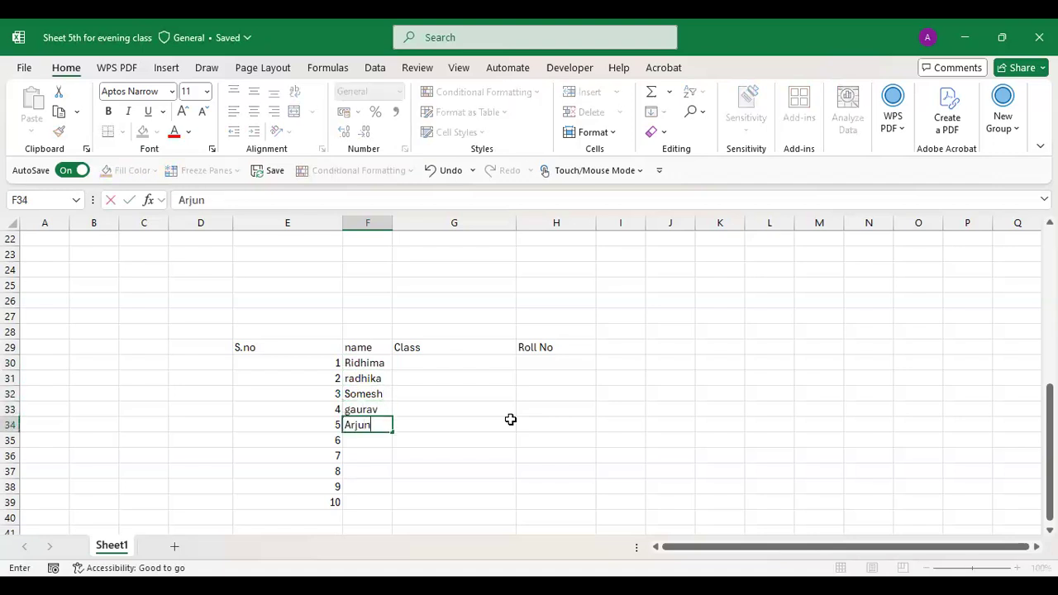
{"action": "key", "text": "Return"}
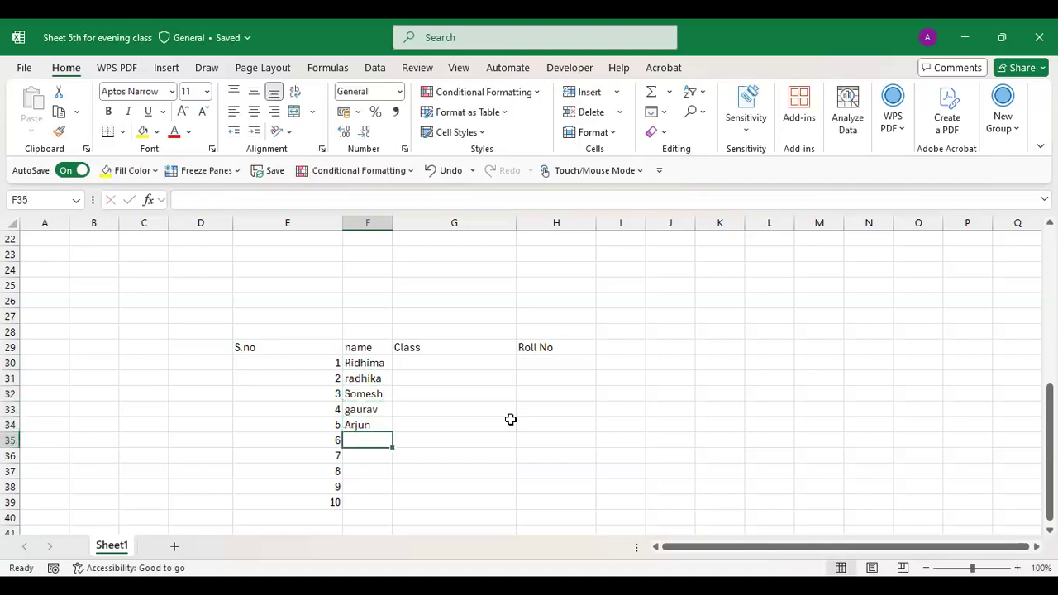
{"action": "type", "text": "Lokesh"}
{"action": "key", "text": "Return"}
{"action": "type", "text": "k"}
{"action": "key", "text": "BackSpace"}
{"action": "type", "text": "laita"}
{"action": "key", "text": "Return"}
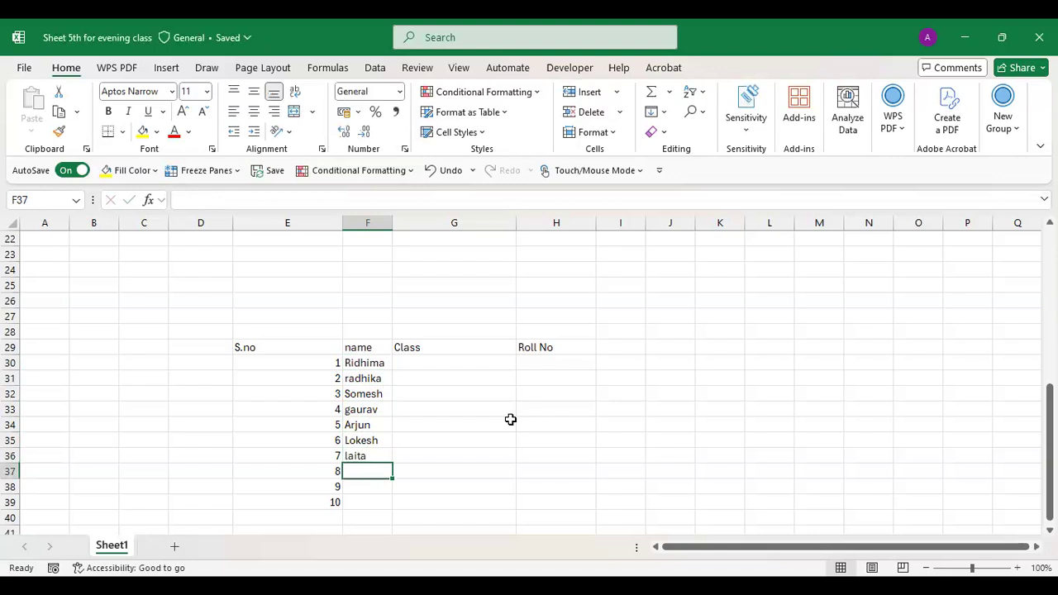
{"action": "type", "text": "Kavit"}
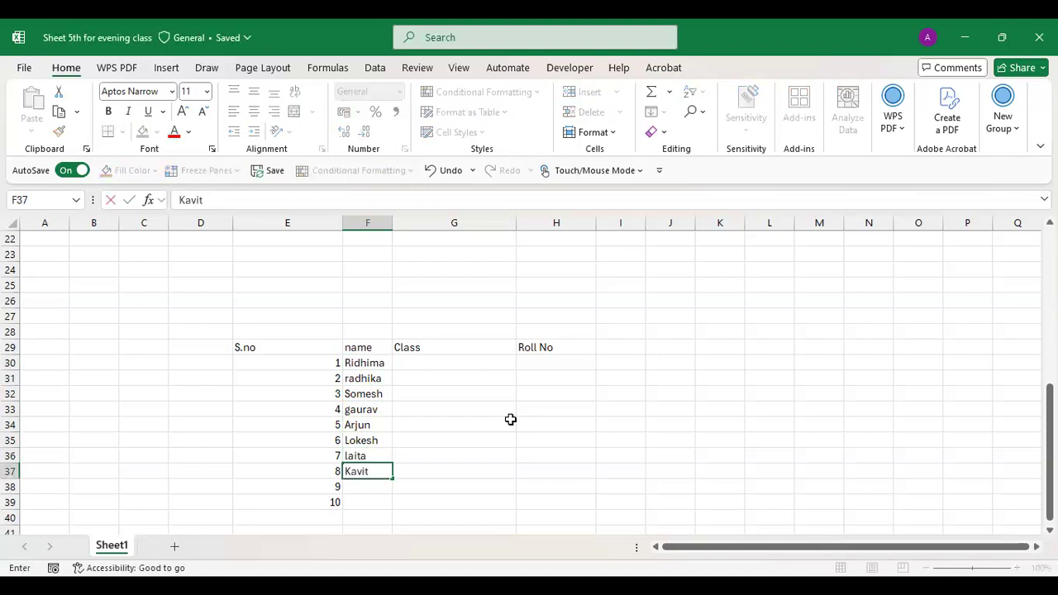
{"action": "type", "text": "a"}
{"action": "key", "text": "Return"}
{"action": "type", "text": "Kishore"}
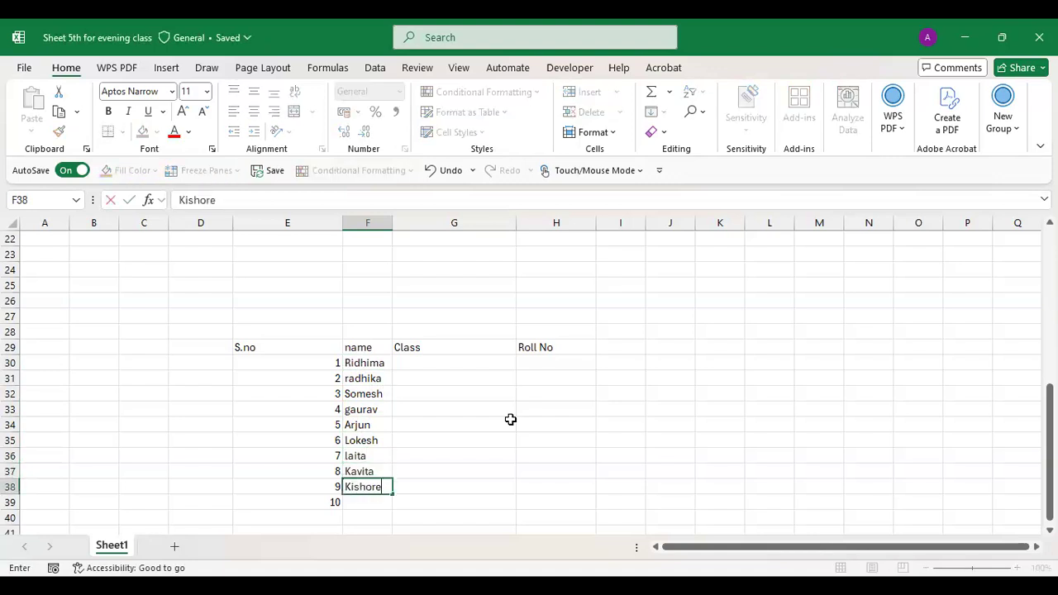
{"action": "key", "text": "Return"}
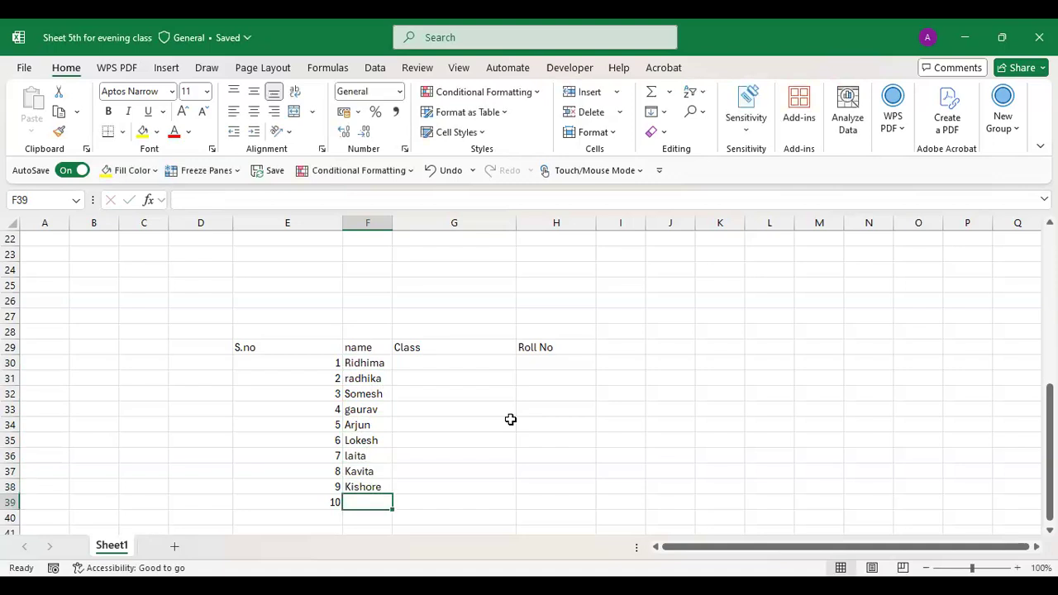
{"action": "type", "text": "george"}
{"action": "key", "text": "Return"}
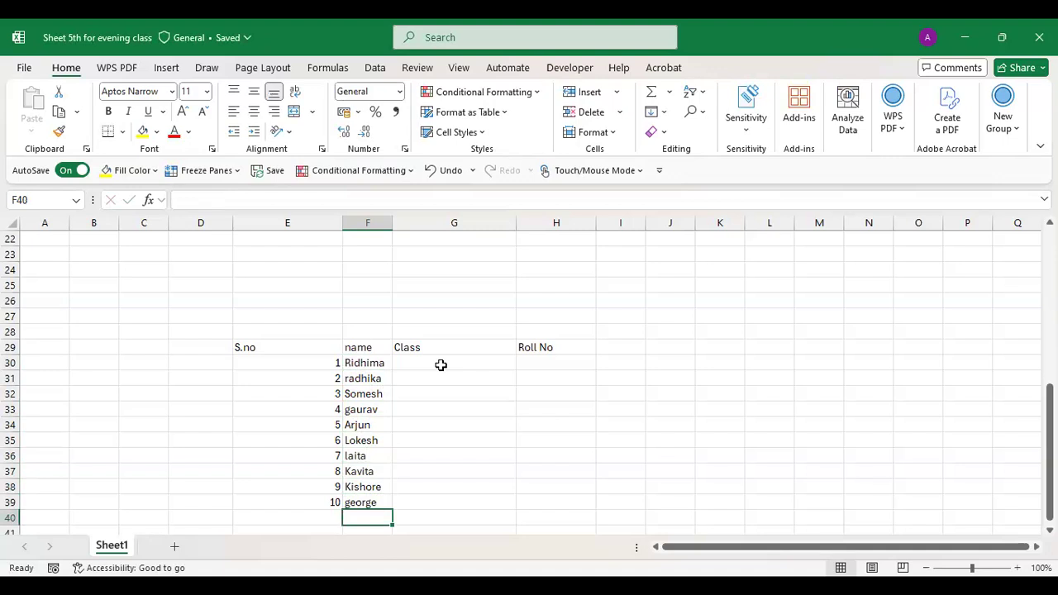
{"action": "left_click", "coordinate": [441, 364]}
- Enter classes M.com, B.com, MBA, BBA, BCA, MCA, MBBS, MD, CEO and CA into G30:G39
{"action": "type", "text": "M.com"}
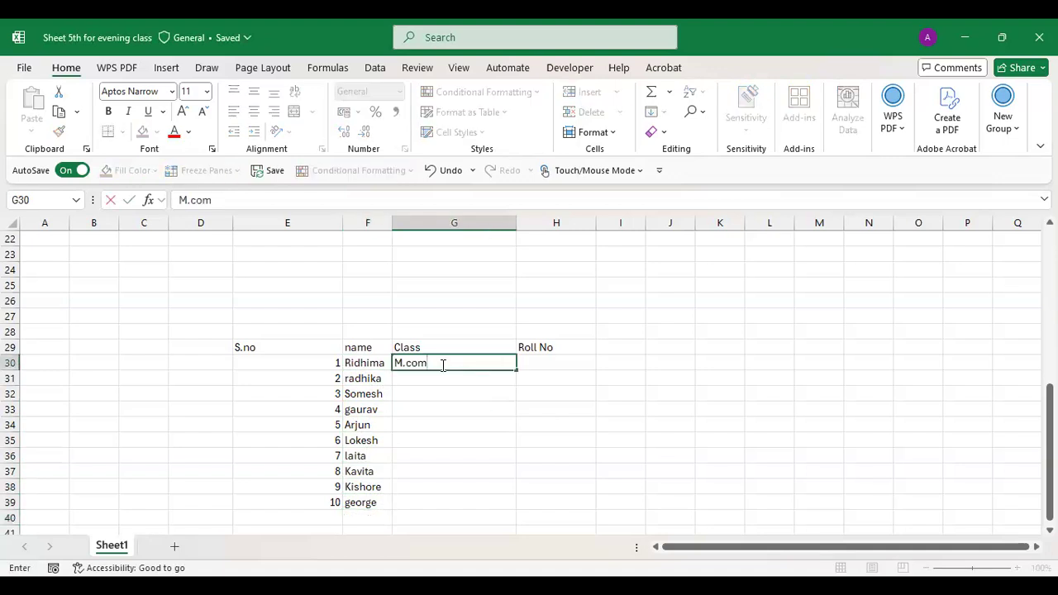
{"action": "key", "text": "Return"}
{"action": "type", "text": "B.com"}
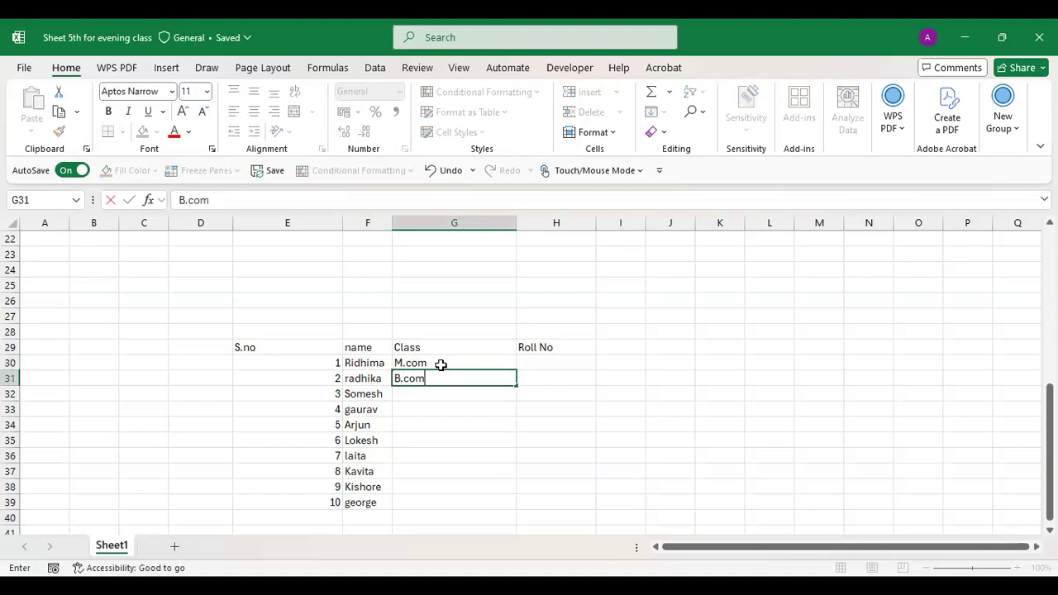
{"action": "key", "text": "Return"}
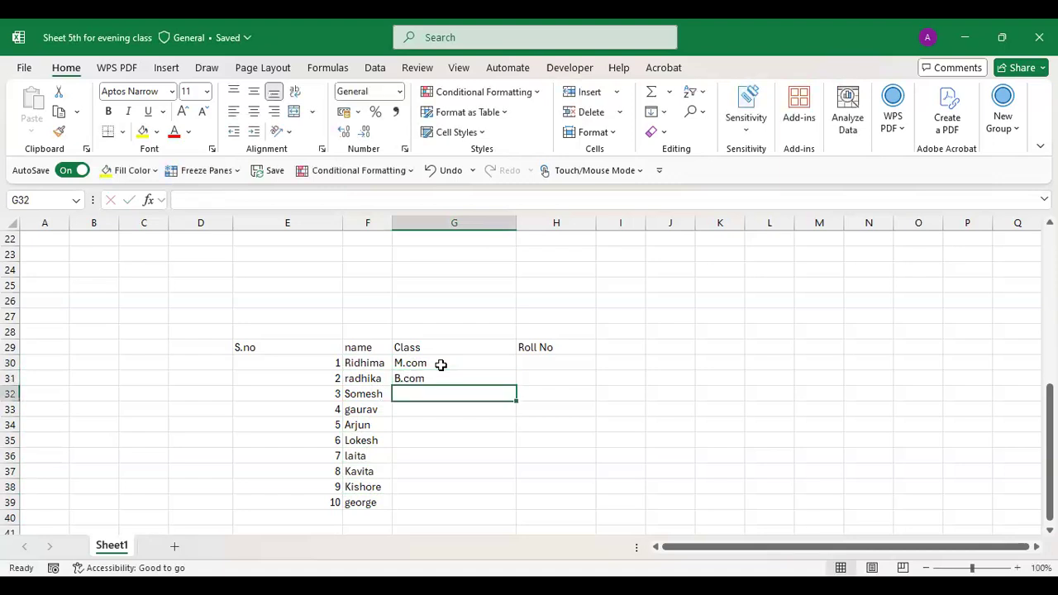
{"action": "type", "text": "MBA"}
{"action": "key", "text": "Return"}
{"action": "type", "text": "BBA"}
{"action": "key", "text": "Return"}
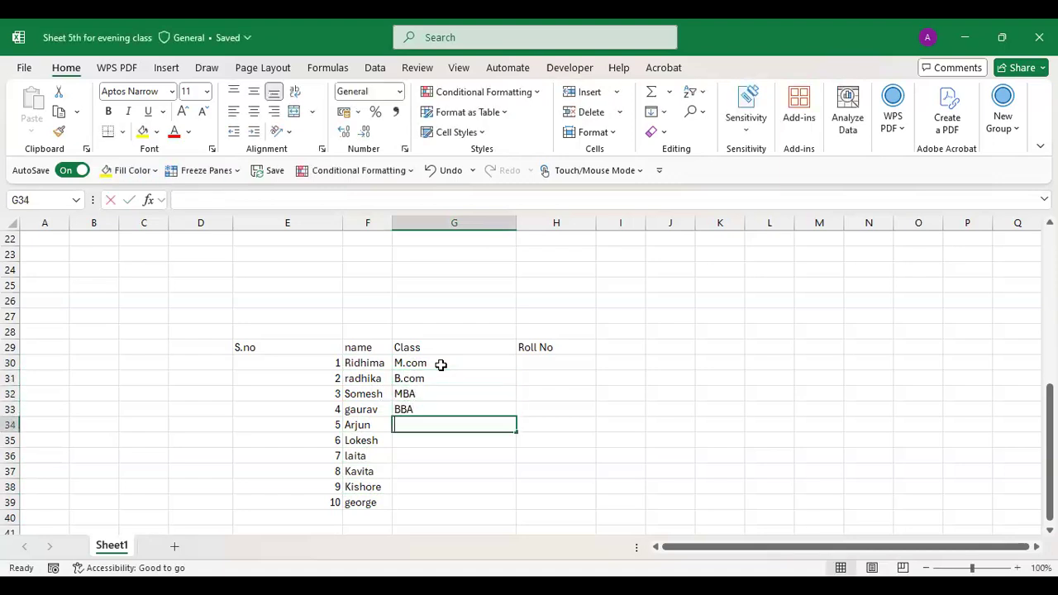
{"action": "type", "text": "B"}
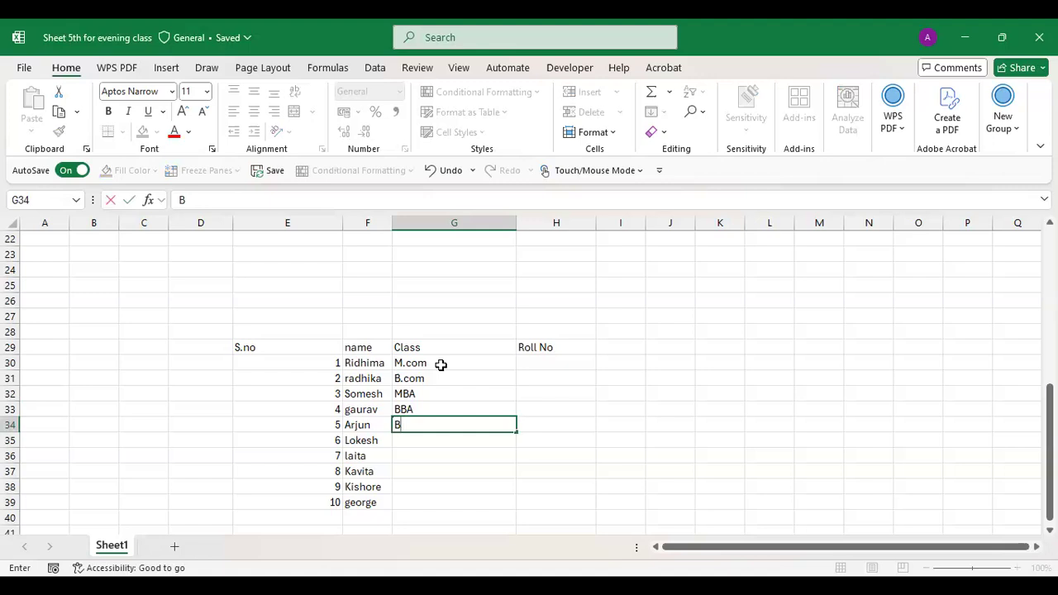
{"action": "type", "text": ",A"}
{"action": "key", "text": "Return"}
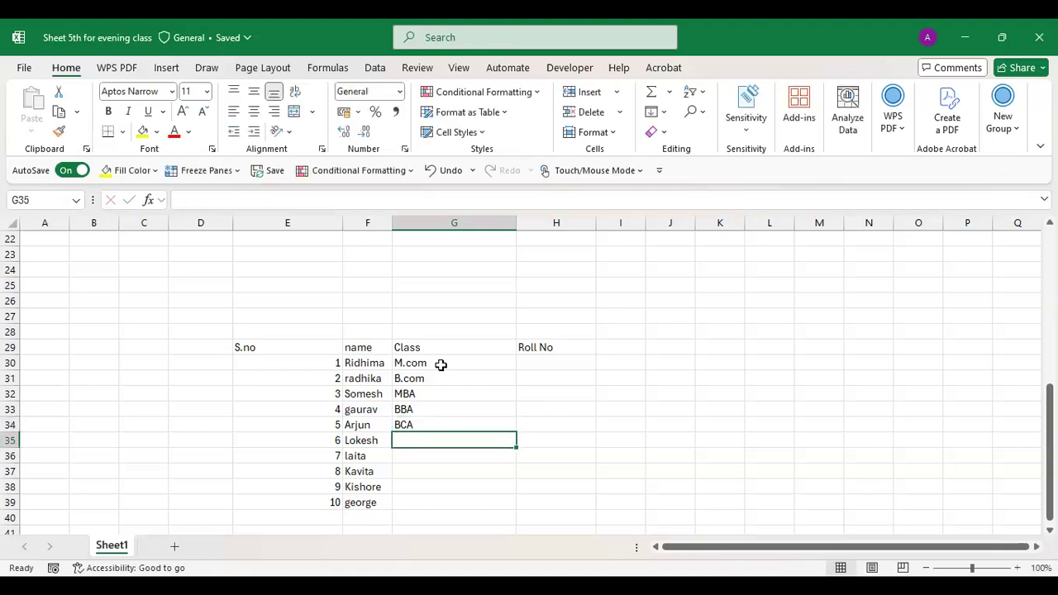
{"action": "type", "text": "MC"}
{"action": "key", "text": "Return"}
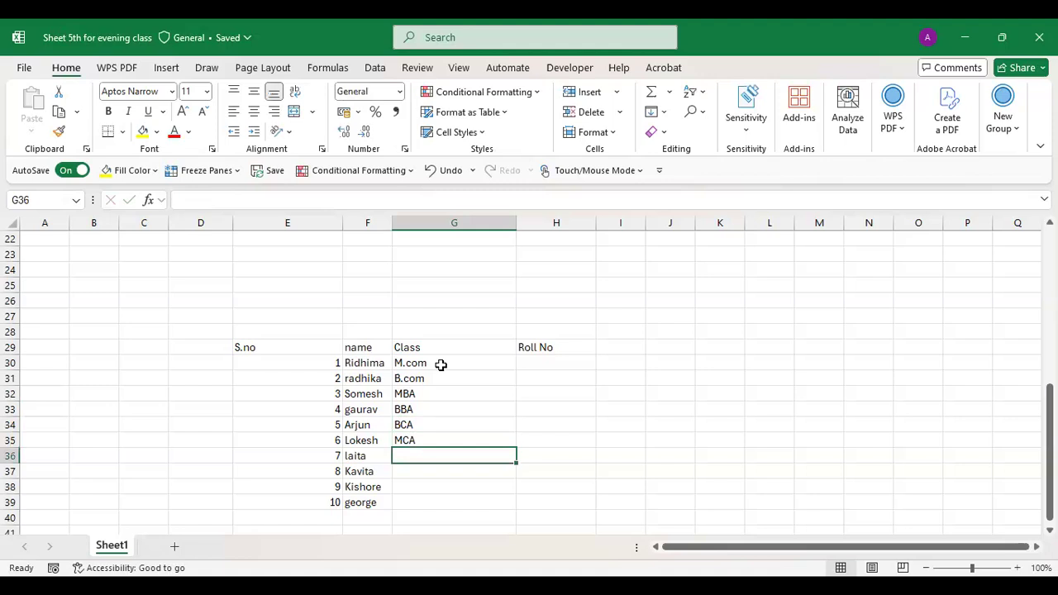
{"action": "type", "text": "MBBS"}
{"action": "key", "text": "Return"}
{"action": "type", "text": "MD"}
{"action": "key", "text": "Return"}
{"action": "type", "text": "CE"}
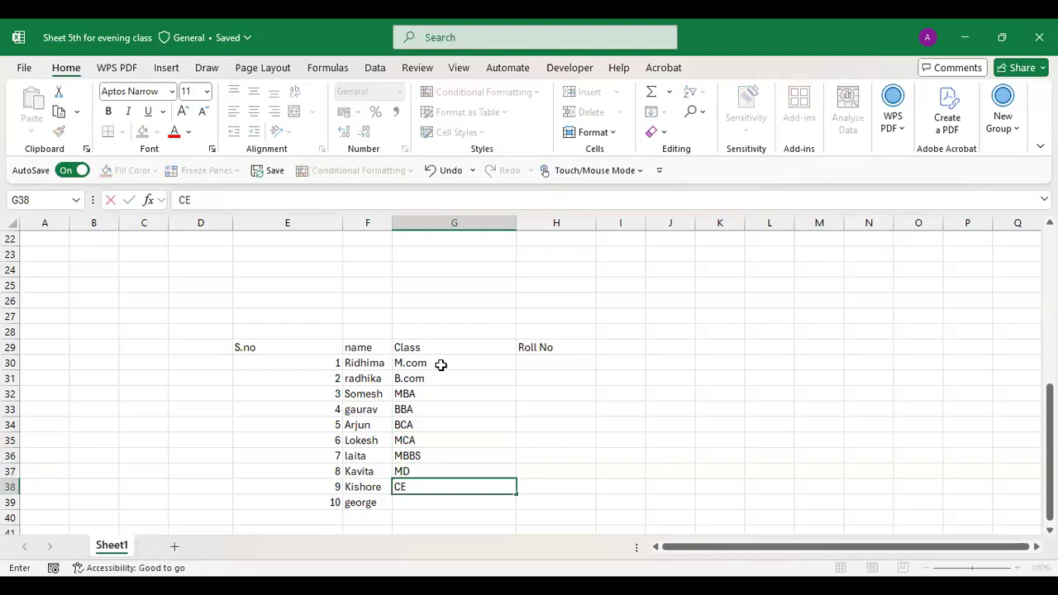
{"action": "type", "text": "O"}
{"action": "key", "text": "Return"}
{"action": "type", "text": "CA"}
- Enter roll numbers 12 to 21 in H30:H39, correcting the mistyped 156 to 15
{"action": "key", "text": "Return"}
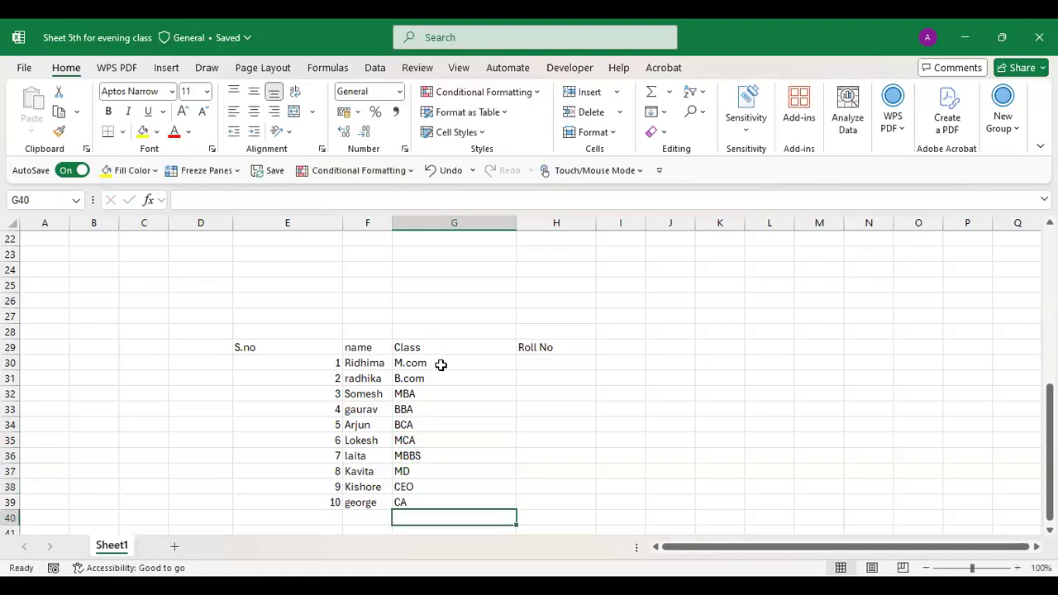
{"action": "left_click", "coordinate": [537, 359]}
{"action": "type", "text": "12"}
{"action": "key", "text": "Return"}
{"action": "type", "text": "13"}
{"action": "key", "text": "Return"}
{"action": "type", "text": "14"}
{"action": "key", "text": "Return"}
{"action": "type", "text": "156"}
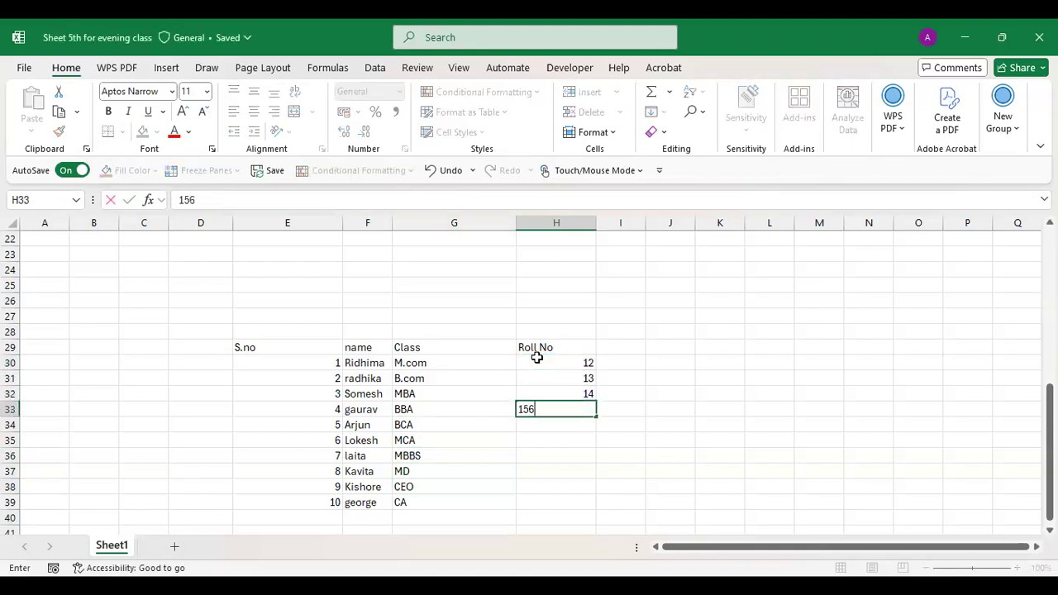
{"action": "key", "text": "Return"}
{"action": "key", "text": "Up"}
{"action": "type", "text": "15"}
{"action": "key", "text": "Return"}
{"action": "type", "text": "16"}
{"action": "key", "text": "Return"}
{"action": "type", "text": "17"}
{"action": "key", "text": "Return"}
{"action": "type", "text": "18"}
{"action": "key", "text": "Return"}
{"action": "type", "text": "19"}
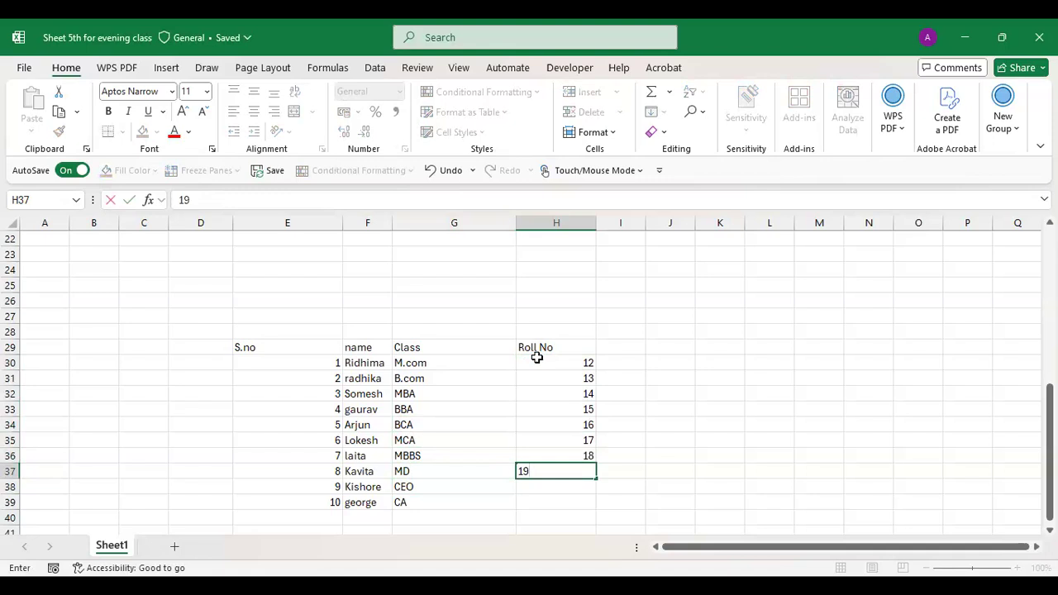
{"action": "key", "text": "Return"}
{"action": "type", "text": "20"}
{"action": "key", "text": "Return"}
{"action": "type", "text": "21"}
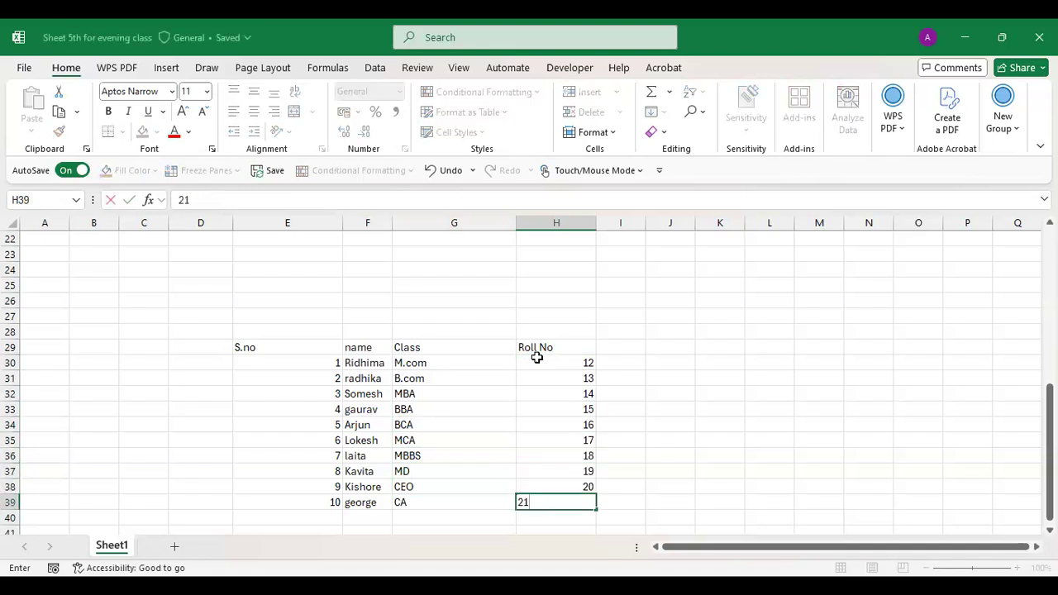
{"action": "key", "text": "Return"}
- Give every cell of E29:H39 All Borders and centre the table's contents
{"action": "left_click", "coordinate": [303, 346]}
{"action": "left_click_drag", "start_coordinate": [488, 384], "coordinate": [559, 505]}
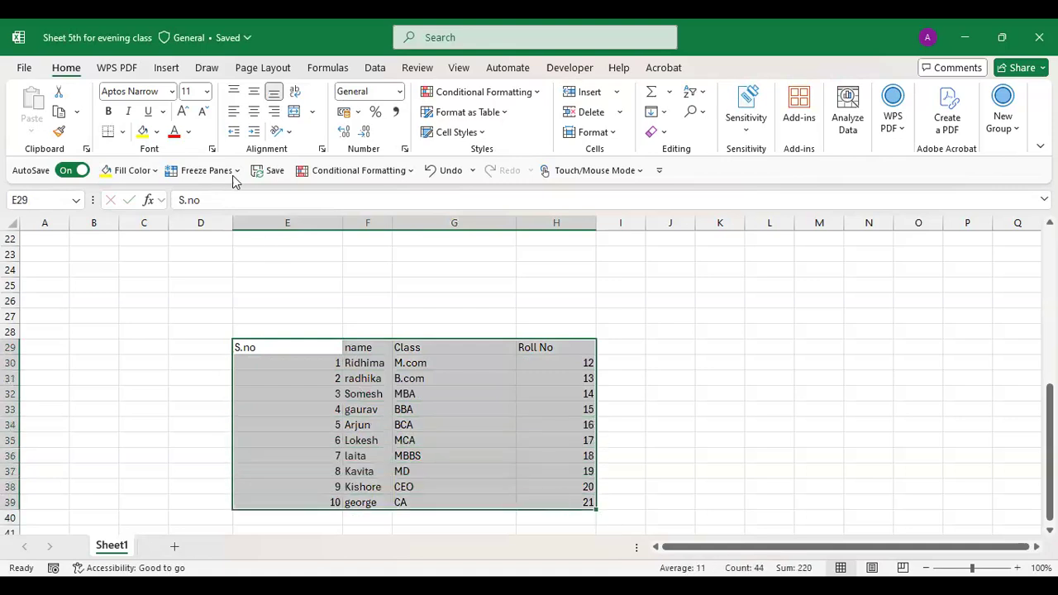
{"action": "left_click", "coordinate": [122, 133]}
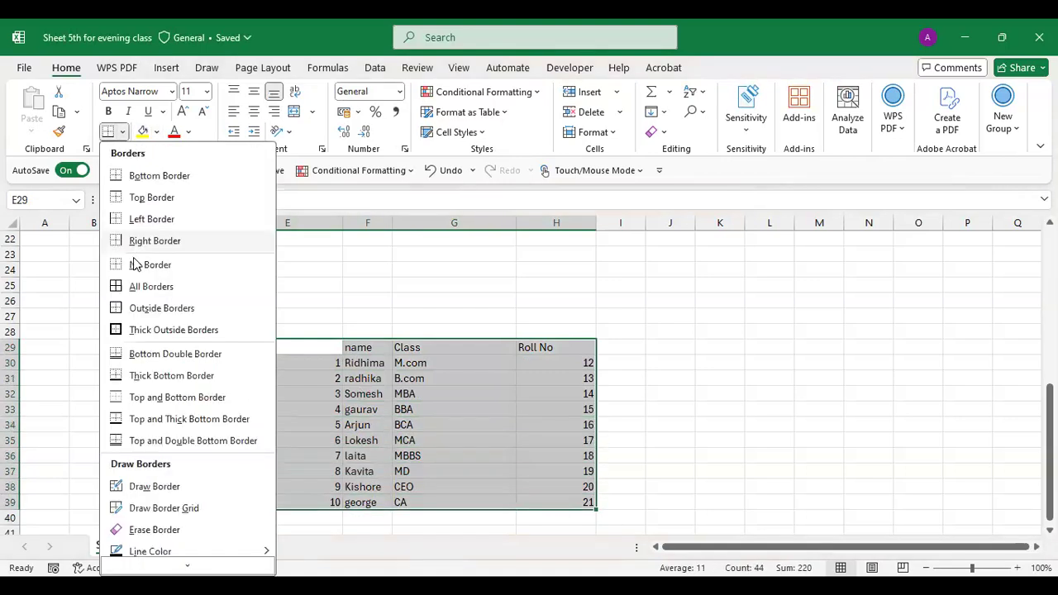
{"action": "left_click", "coordinate": [138, 285]}
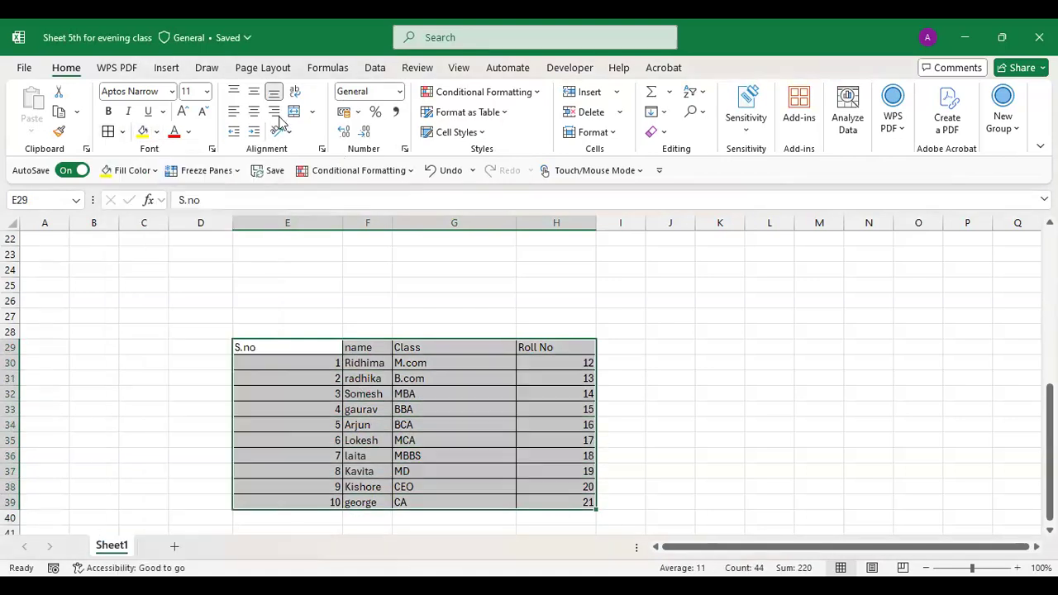
{"action": "left_click", "coordinate": [254, 111]}
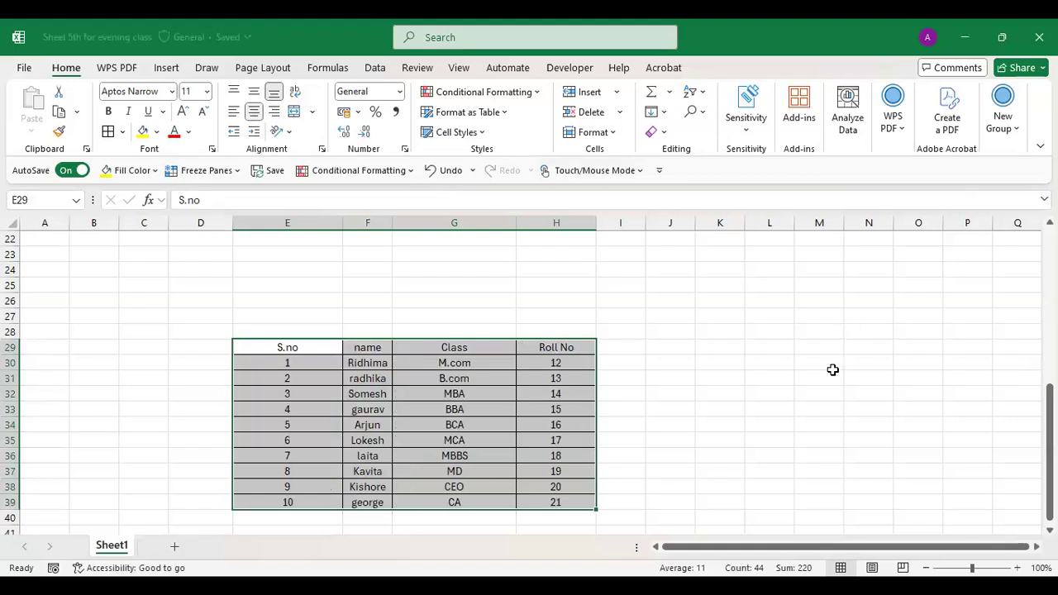
{"action": "left_click", "coordinate": [625, 356]}
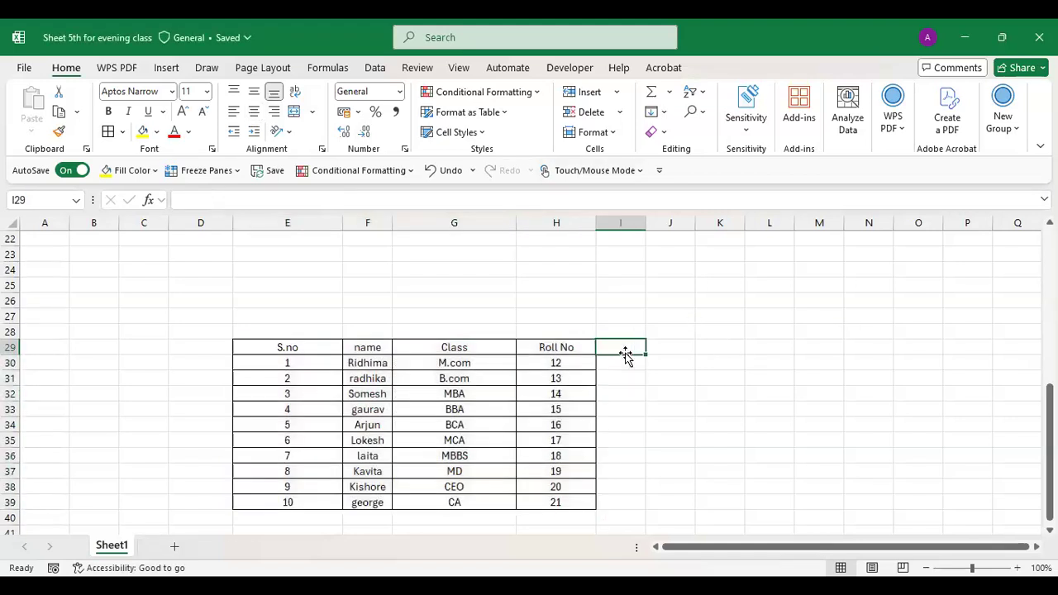
- Head I29 'COUNT' and enter =COUNT(E29:H39) in I30, returning 20
{"action": "type", "text": "COUNT"}
{"action": "key", "text": "Return"}
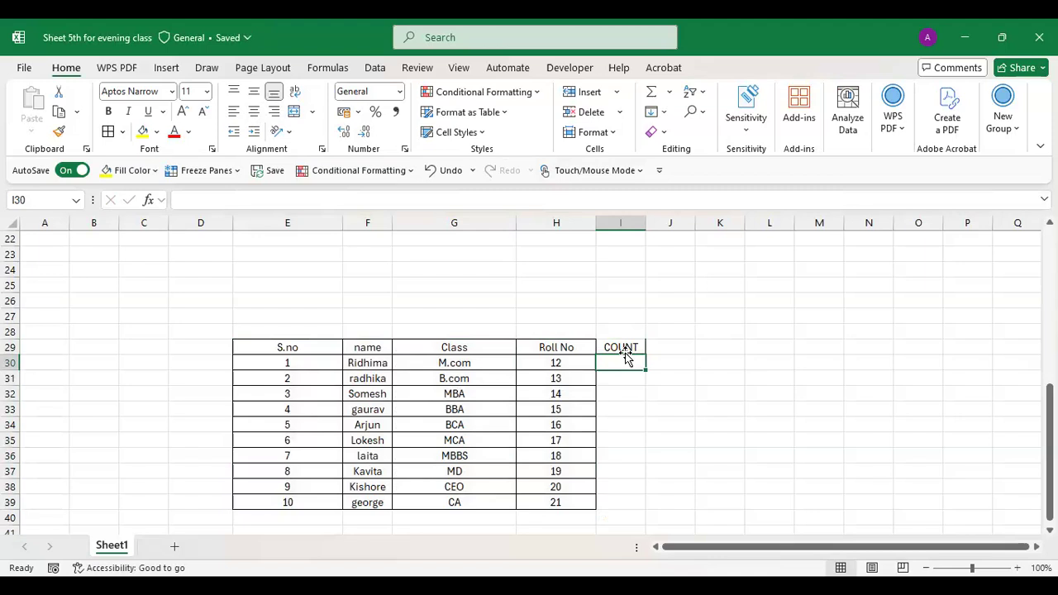
{"action": "type", "text": "="}
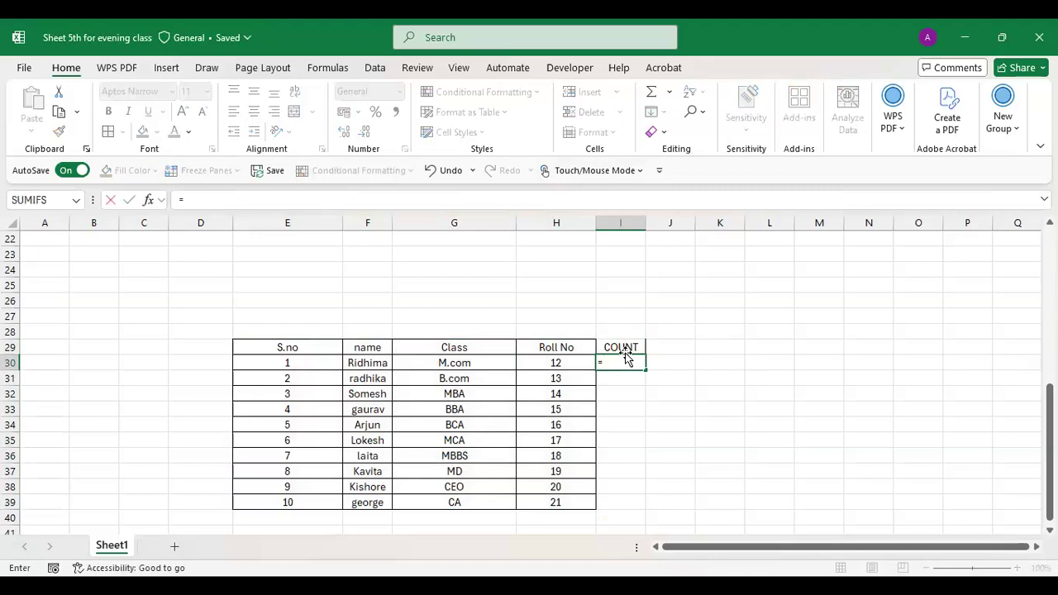
{"action": "type", "text": "CUN"}
{"action": "key", "text": "BackSpace"}
{"action": "key", "text": "BackSpace"}
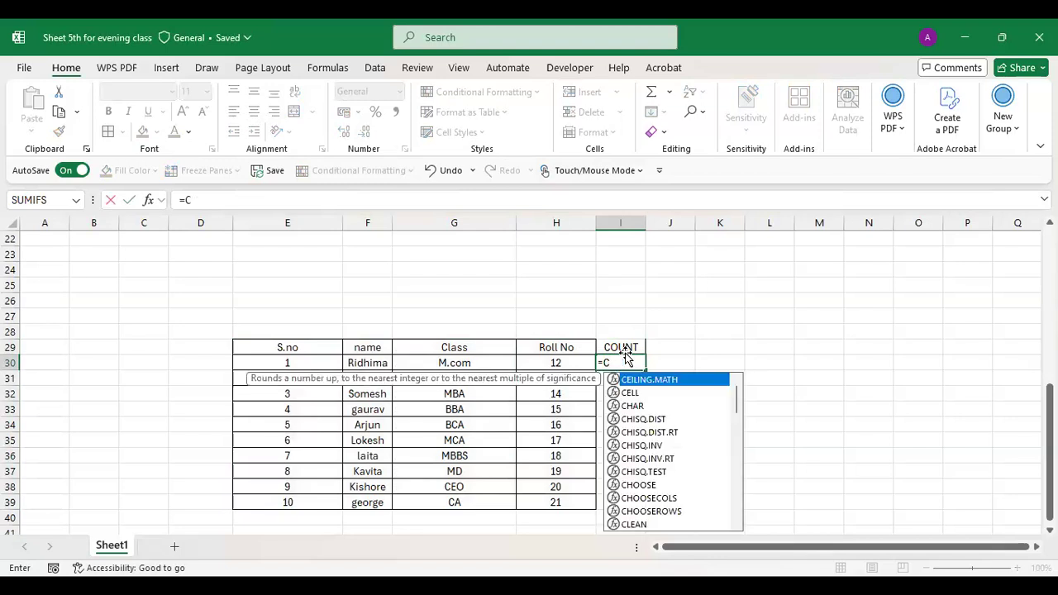
{"action": "type", "text": "OUNT"}
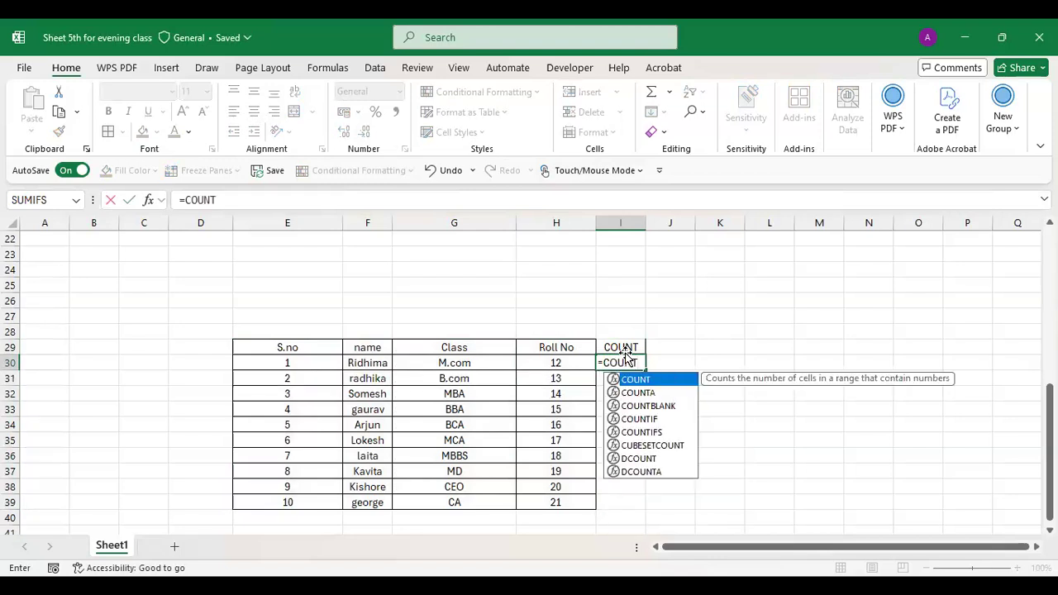
{"action": "type", "text": "("}
{"action": "left_click_drag", "start_coordinate": [270, 344], "coordinate": [542, 499]}
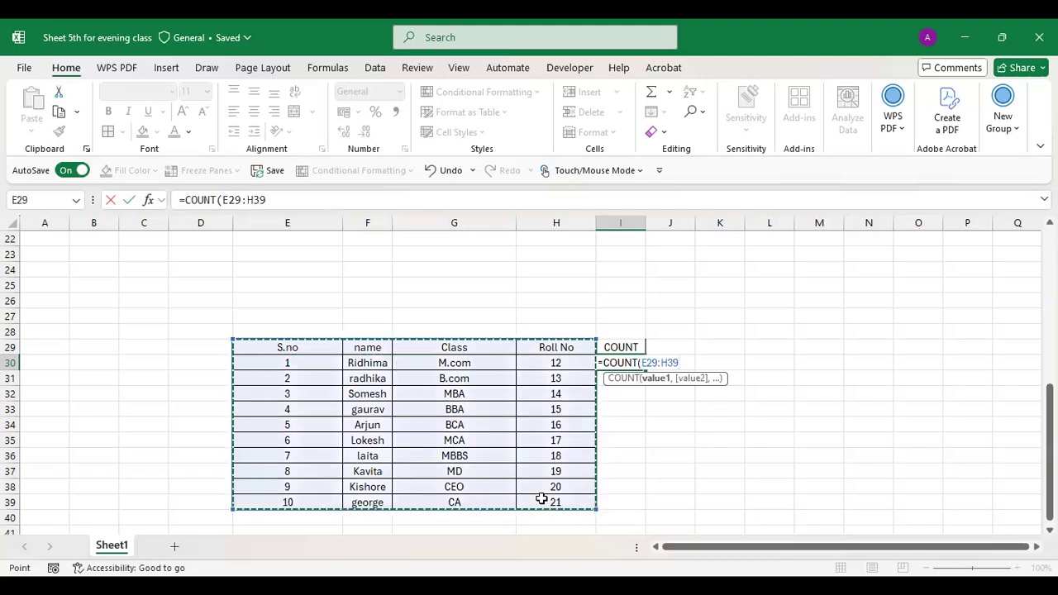
{"action": "key", "text": "Return"}
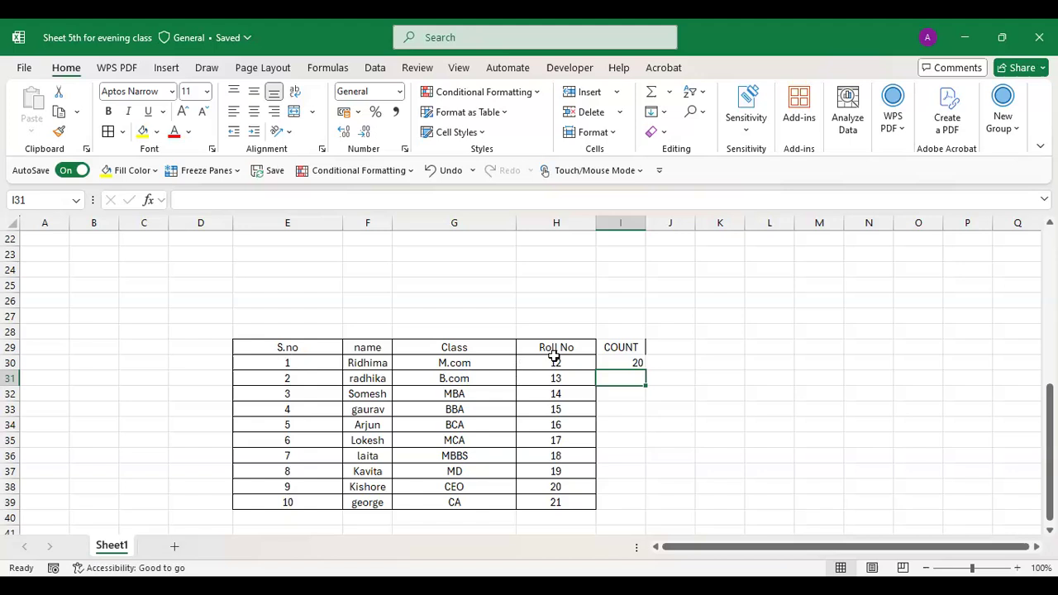
- Replace the first student's name in F30 with 34, raising the COUNT result to 21
{"action": "left_click", "coordinate": [625, 358]}
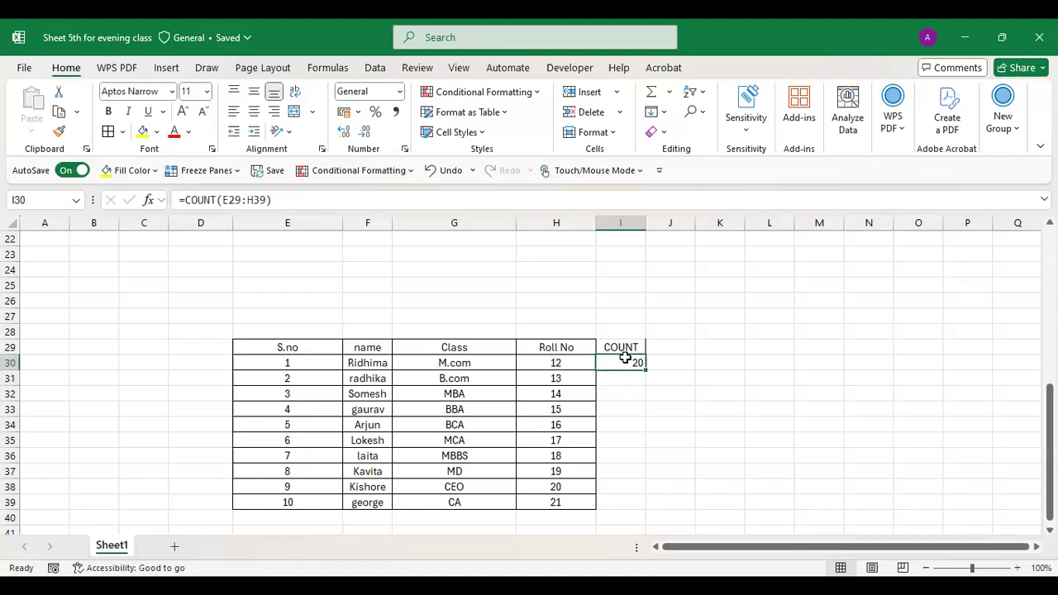
{"action": "double_click", "coordinate": [390, 362]}
{"action": "key", "text": "BackSpace"}
{"action": "key", "text": "BackSpace"}
{"action": "key", "text": "BackSpace"}
{"action": "key", "text": "BackSpace"}
{"action": "key", "text": "BackSpace"}
{"action": "key", "text": "BackSpace"}
{"action": "key", "text": "BackSpace"}
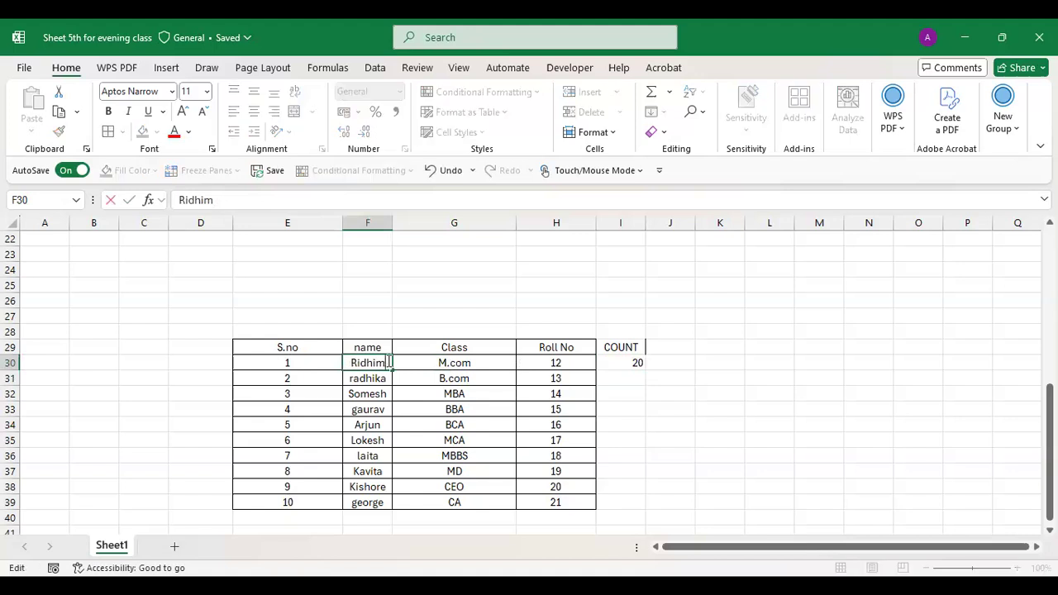
{"action": "type", "text": "34"}
{"action": "key", "text": "Return"}
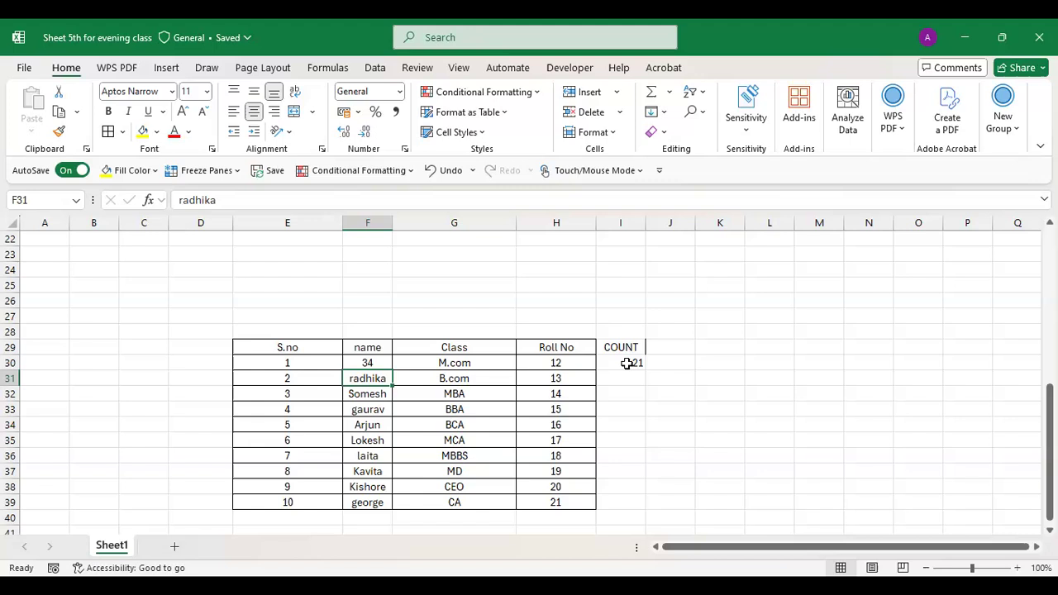
{"action": "left_click", "coordinate": [445, 46]}
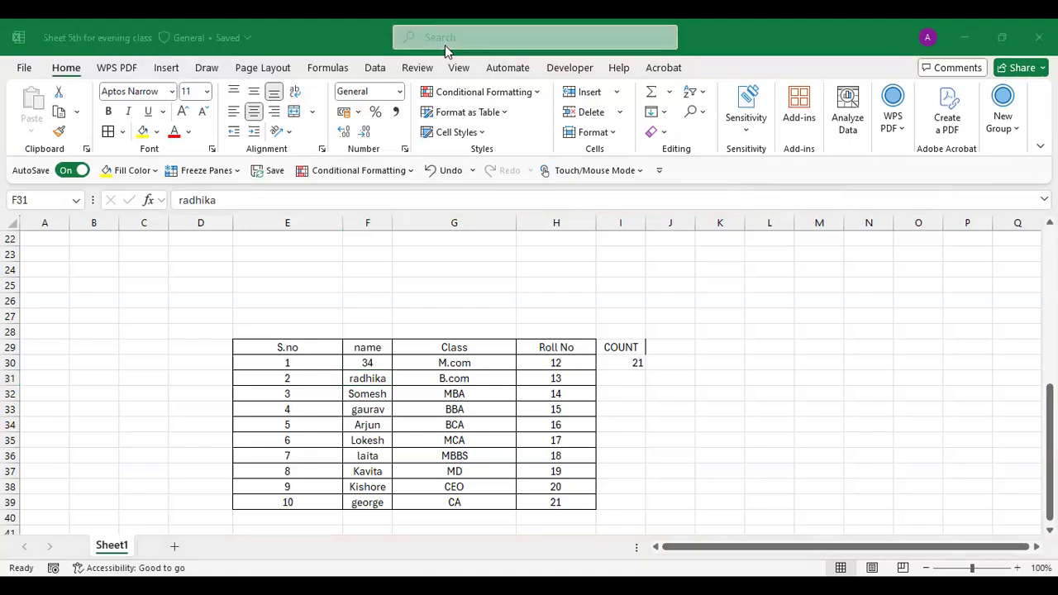
- Head J29 'COUNTA' and begin a =COUNTA( formula in J30
{"action": "left_click", "coordinate": [669, 348]}
{"action": "type", "text": "C"}
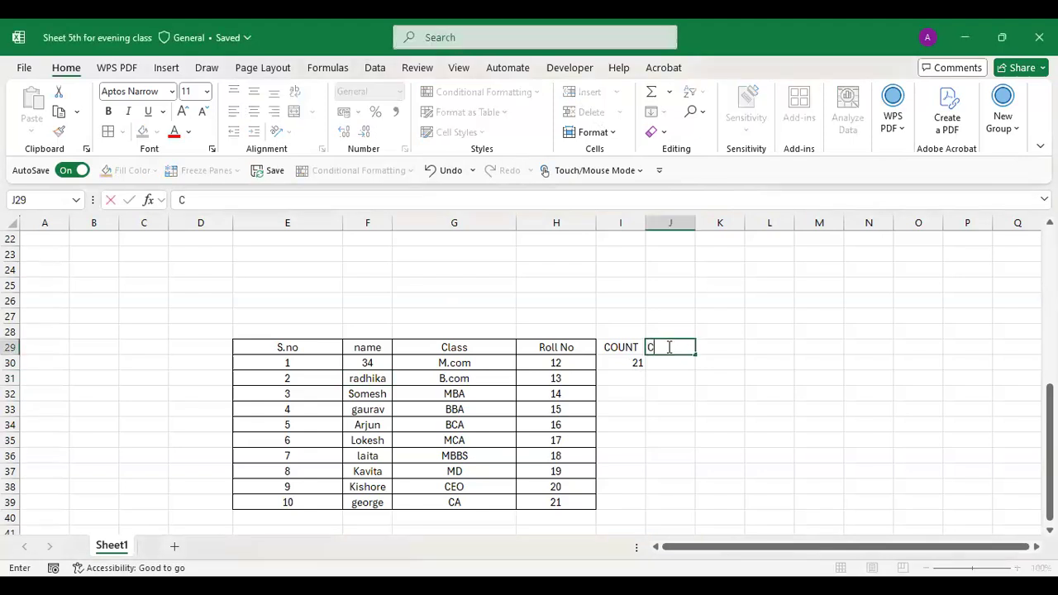
{"action": "type", "text": "OUNTA"}
{"action": "key", "text": "Return"}
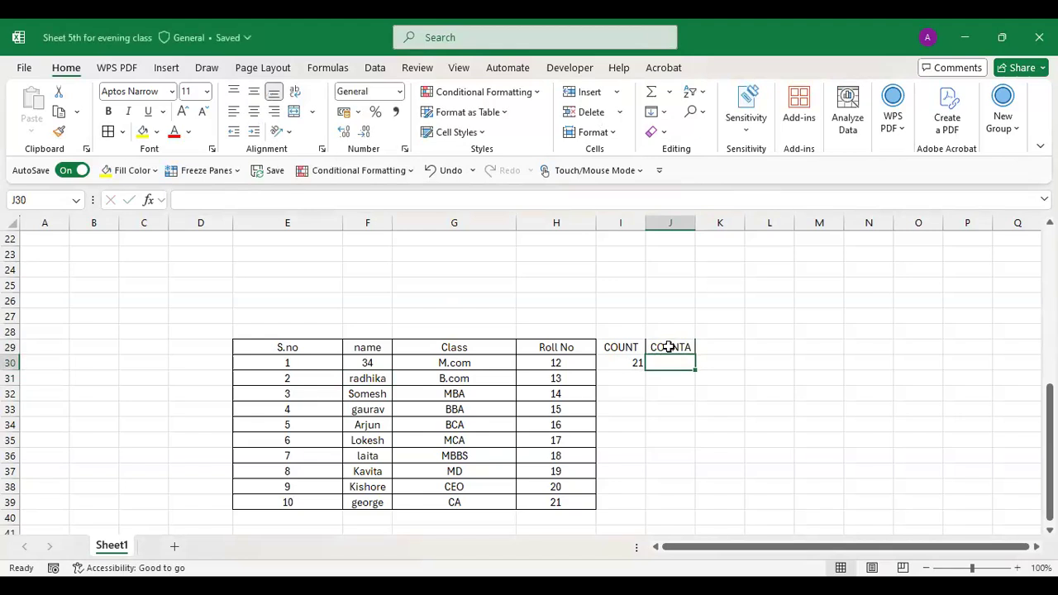
{"action": "type", "text": "="}
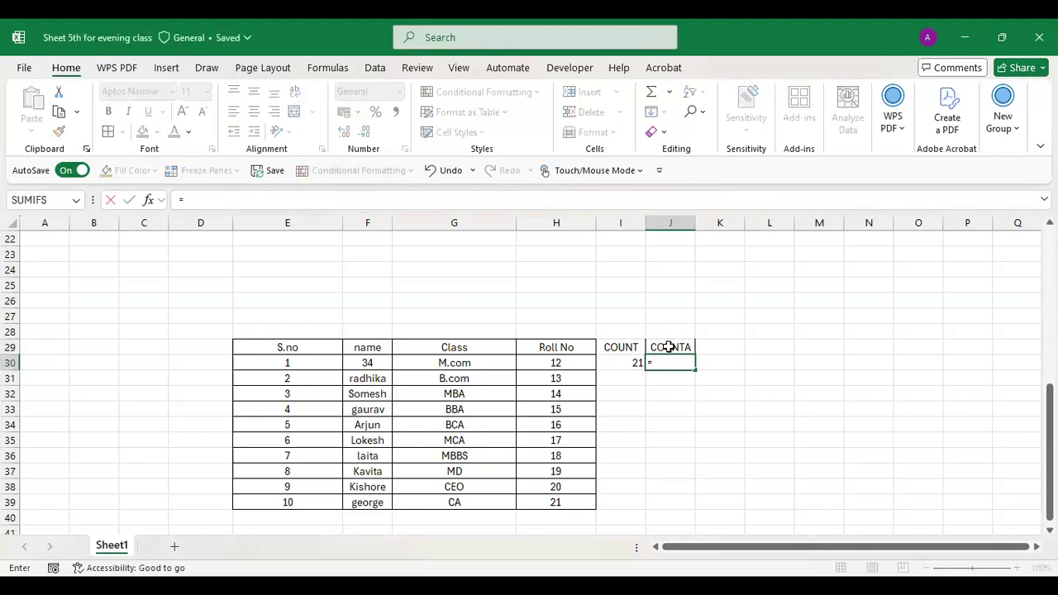
{"action": "type", "text": "COUNTA"}
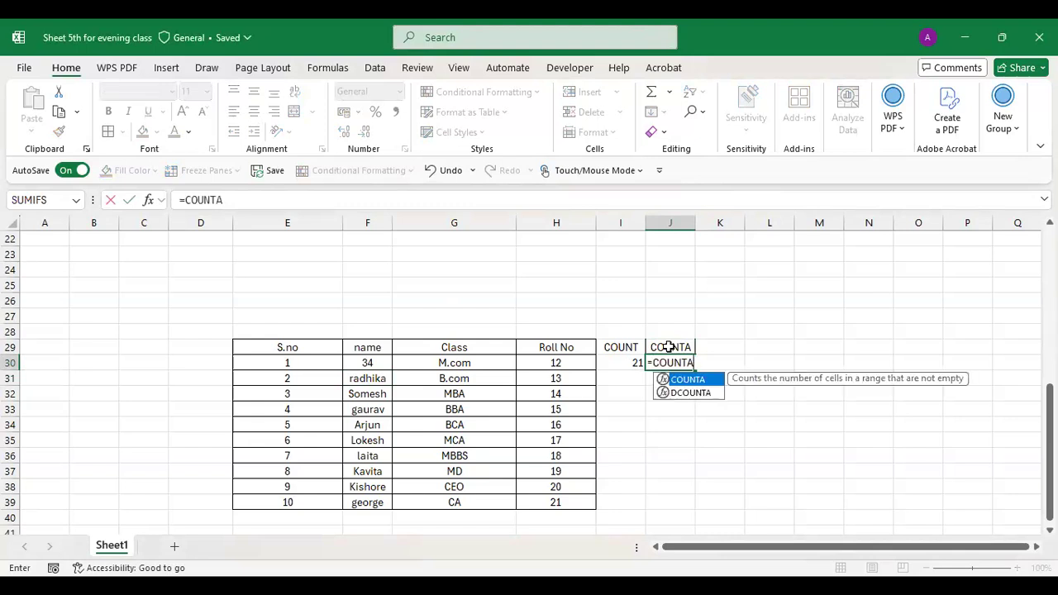
{"action": "type", "text": "("}
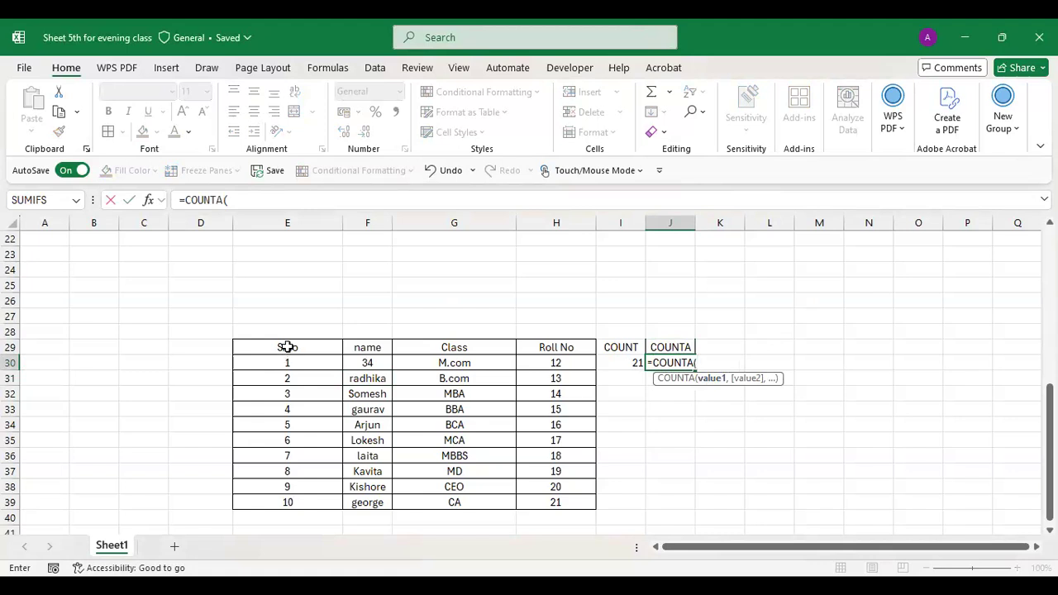
- Complete J30 as =COUNTA(E29:H39), which shows 44
{"action": "left_click", "coordinate": [287, 347]}
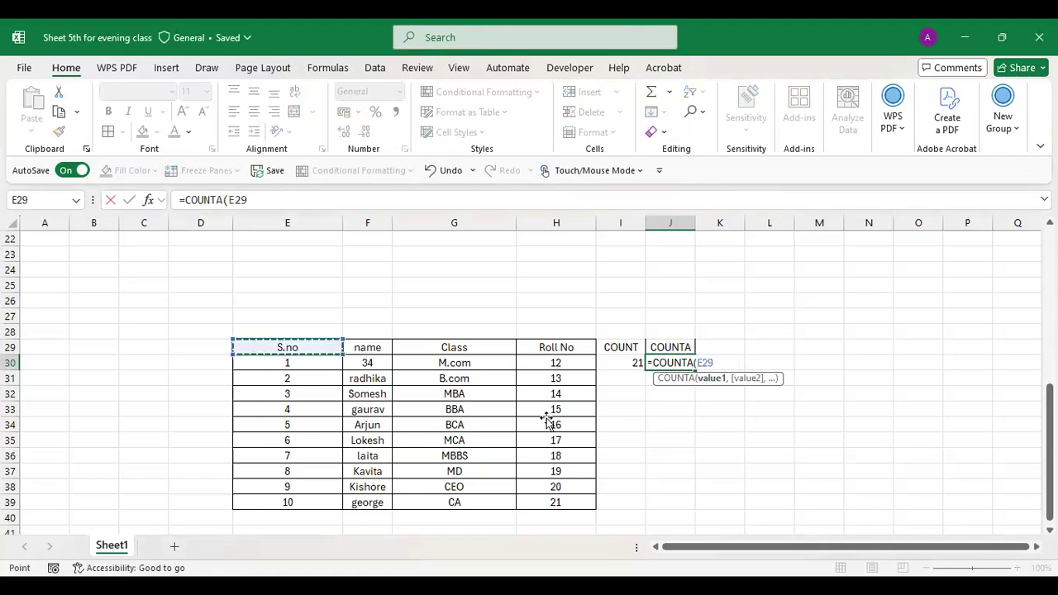
{"action": "left_click", "coordinate": [549, 503], "text": "shift"}
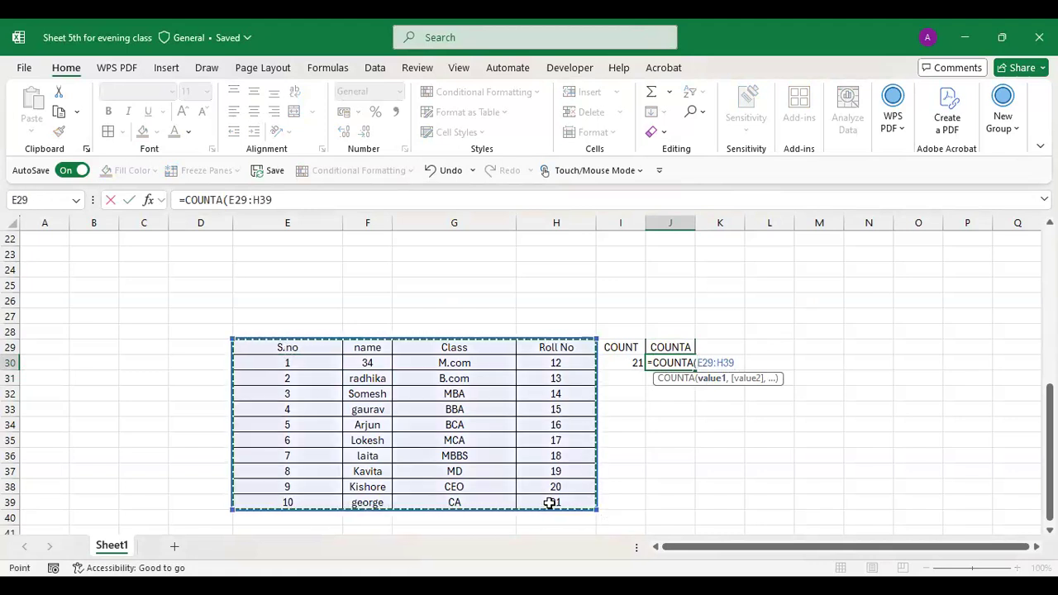
{"action": "key", "text": "Return"}
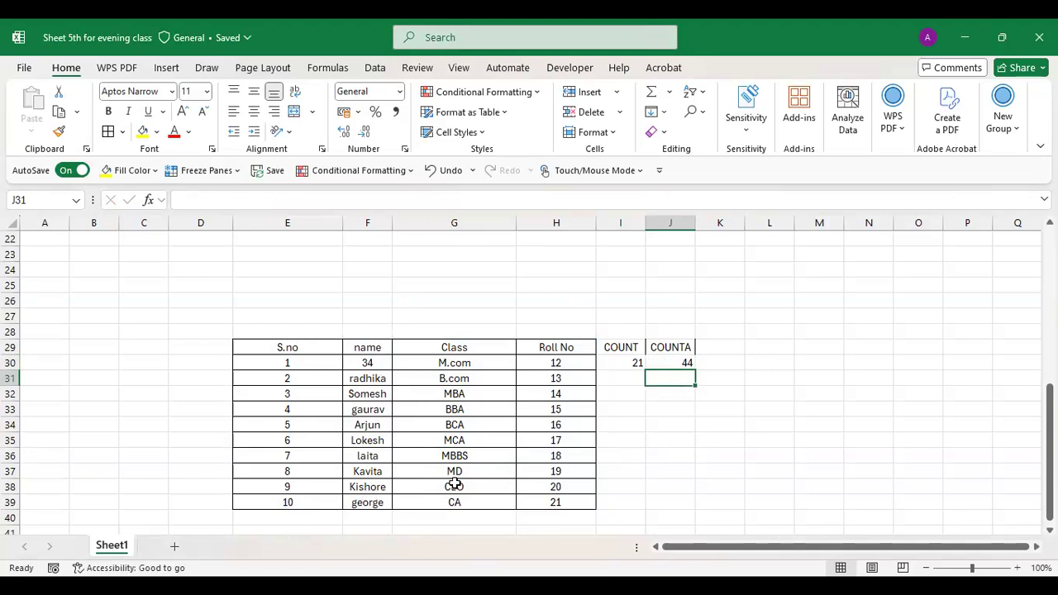
- Fill the COUNT formula down I30:I39 and the COUNTA formula down J30:J39
{"action": "left_click", "coordinate": [632, 361]}
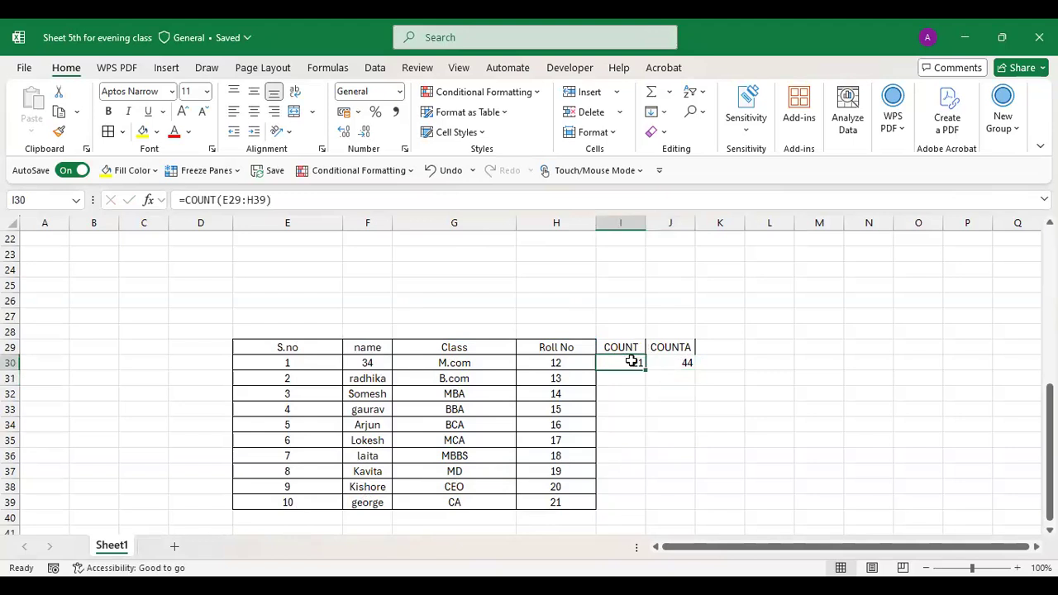
{"action": "left_click_drag", "start_coordinate": [637, 364], "coordinate": [640, 506]}
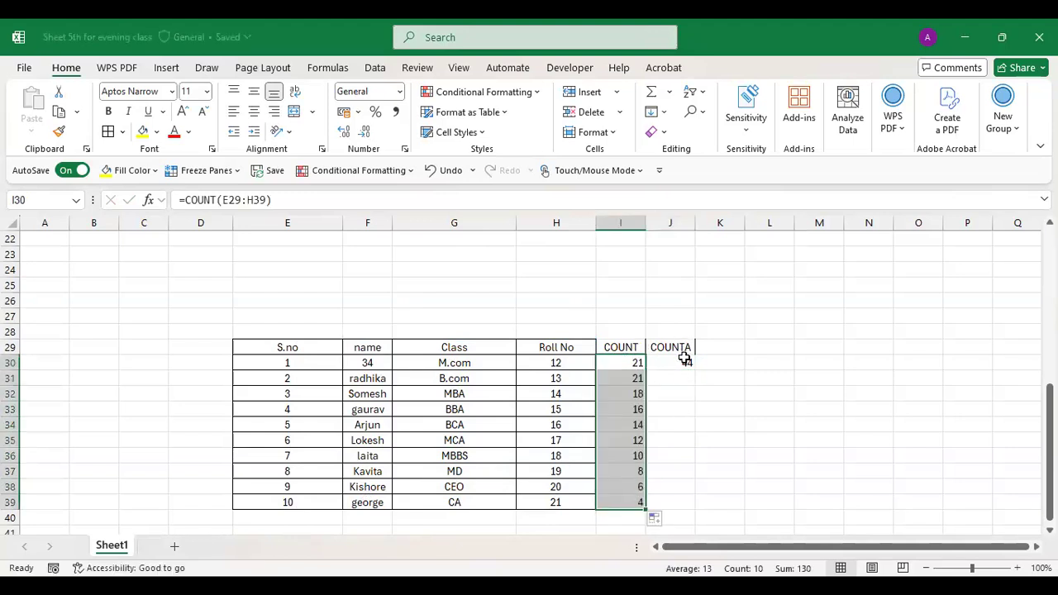
{"action": "left_click", "coordinate": [685, 362]}
{"action": "left_click_drag", "start_coordinate": [693, 369], "coordinate": [685, 508]}
{"action": "left_click", "coordinate": [679, 418]}
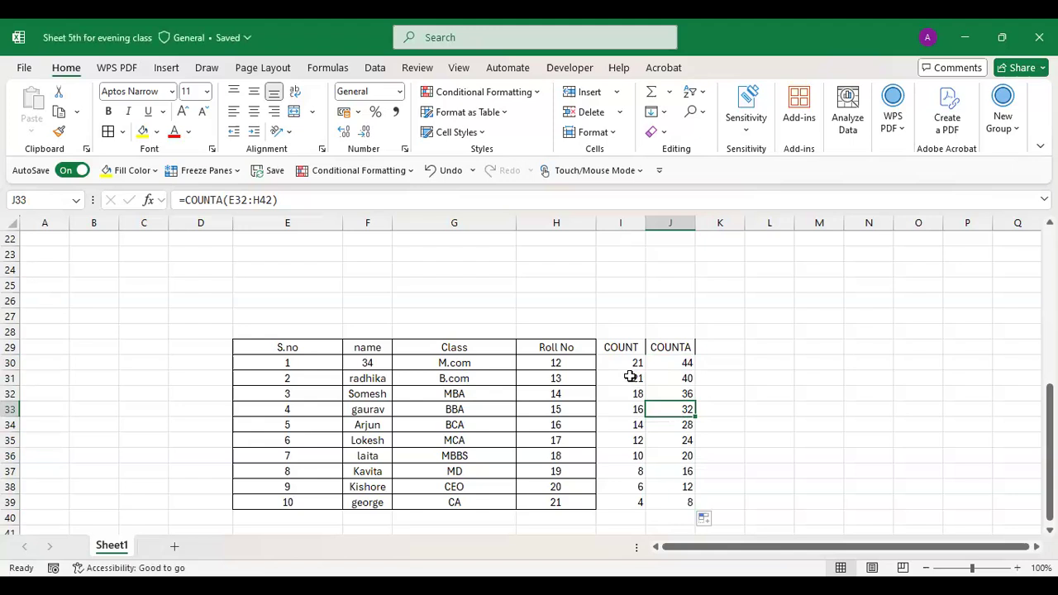
- Lock the COUNT formula's range to absolute $E$29:$H$39 across I30:I39
{"action": "double_click", "coordinate": [629, 376]}
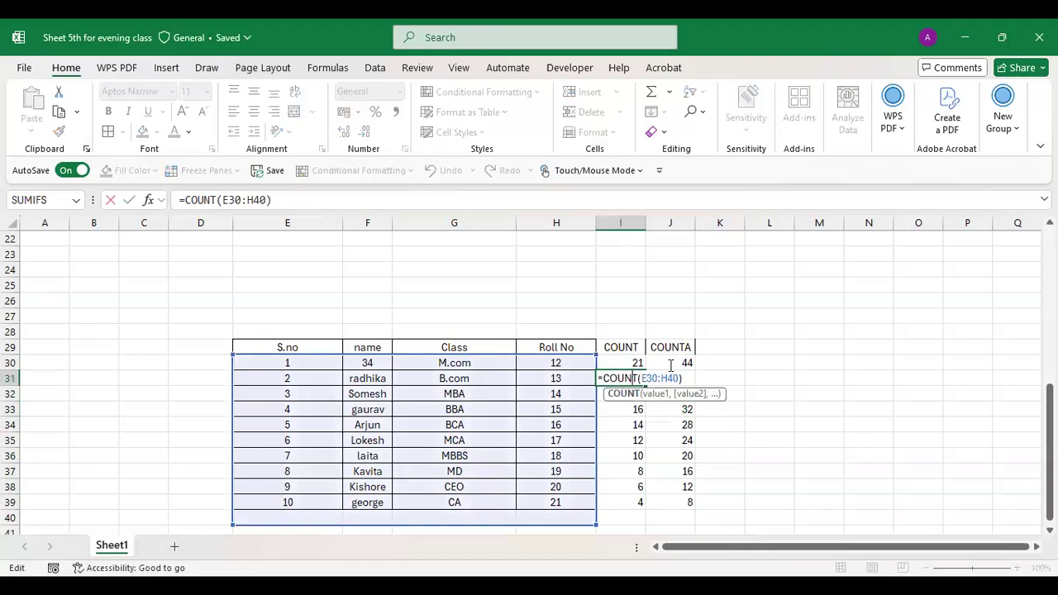
{"action": "double_click", "coordinate": [635, 364]}
{"action": "left_click_drag", "start_coordinate": [680, 366], "coordinate": [633, 502]}
{"action": "key", "text": "F4"}
{"action": "key", "text": "ctrl+Return"}
{"action": "left_click", "coordinate": [627, 406]}
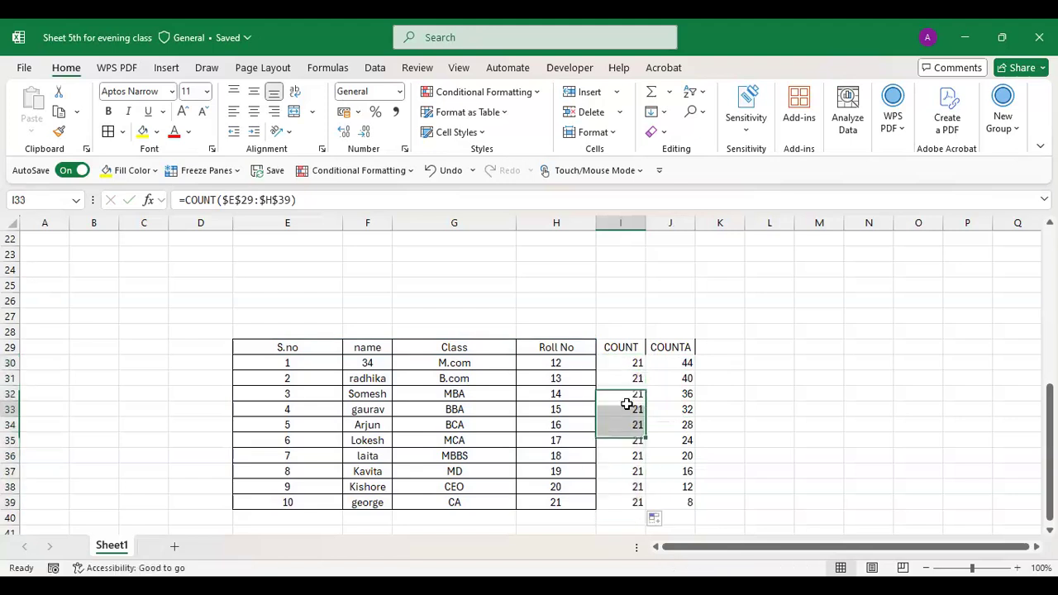
- Make J30's COUNTA range absolute and fill it down to J39, showing 44 throughout
{"action": "left_click", "coordinate": [683, 360]}
{"action": "double_click", "coordinate": [683, 361]}
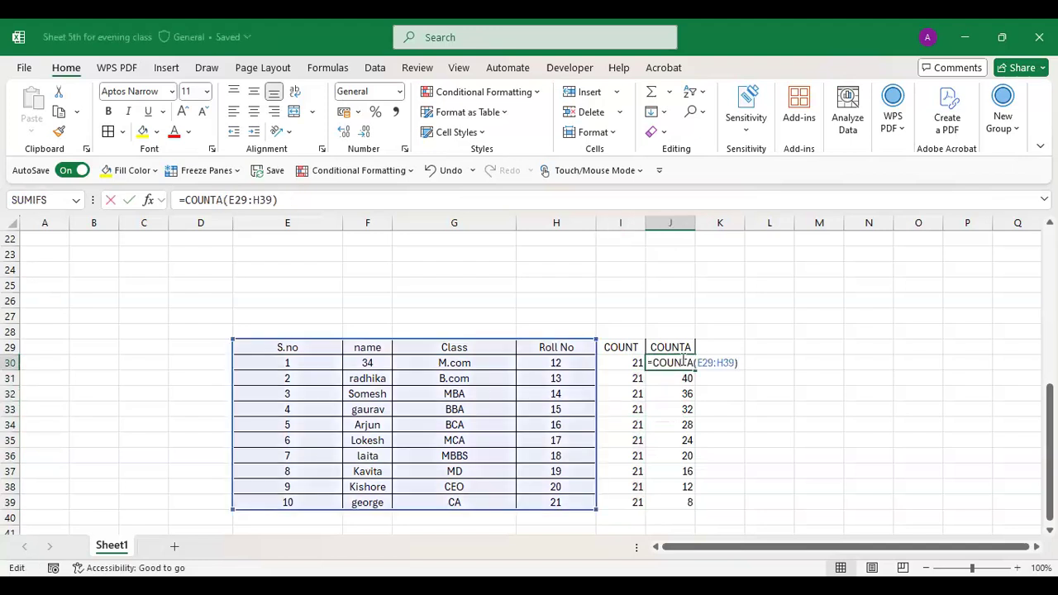
{"action": "left_click_drag", "start_coordinate": [732, 362], "coordinate": [699, 370]}
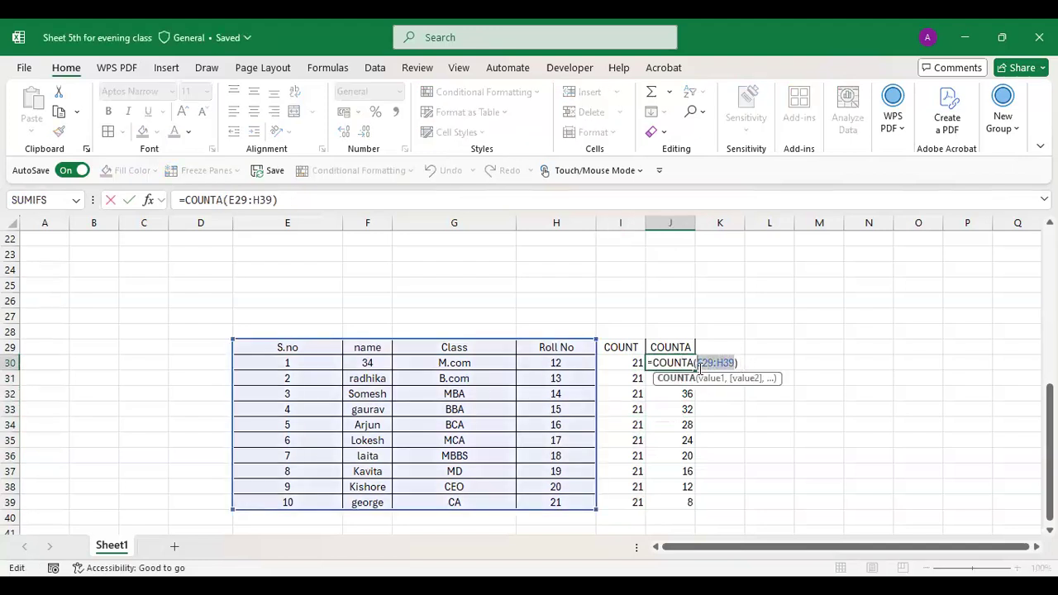
{"action": "key", "text": "F4"}
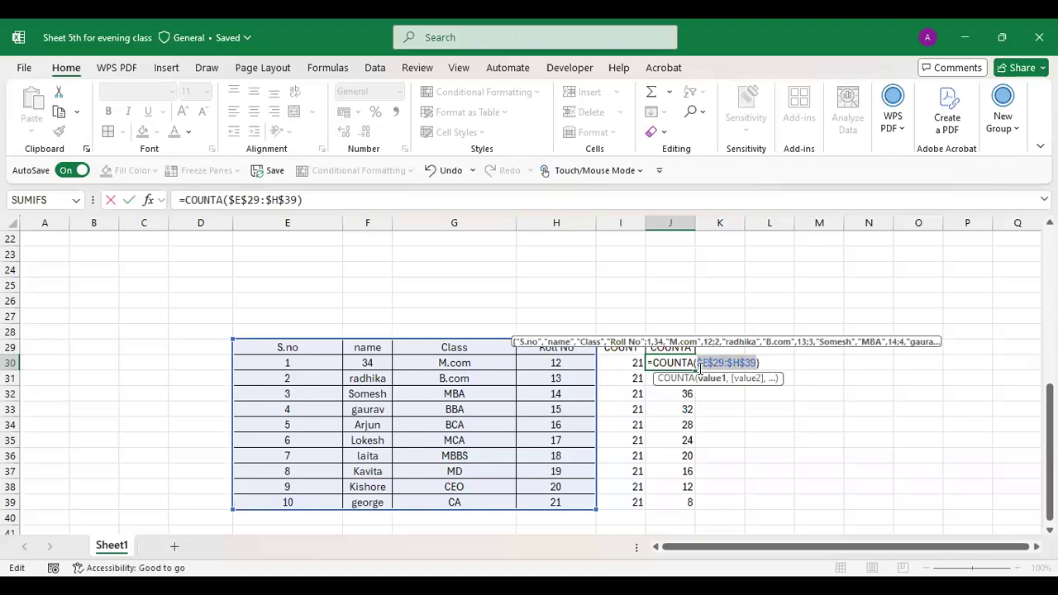
{"action": "key", "text": "Return"}
{"action": "left_click_drag", "start_coordinate": [686, 363], "coordinate": [689, 379]}
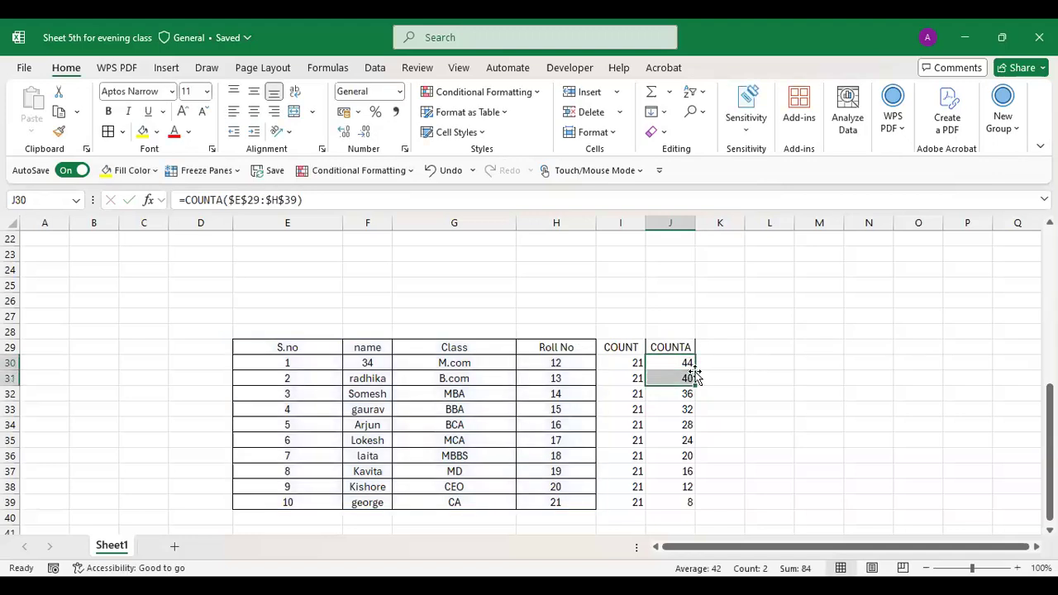
{"action": "left_click", "coordinate": [687, 363]}
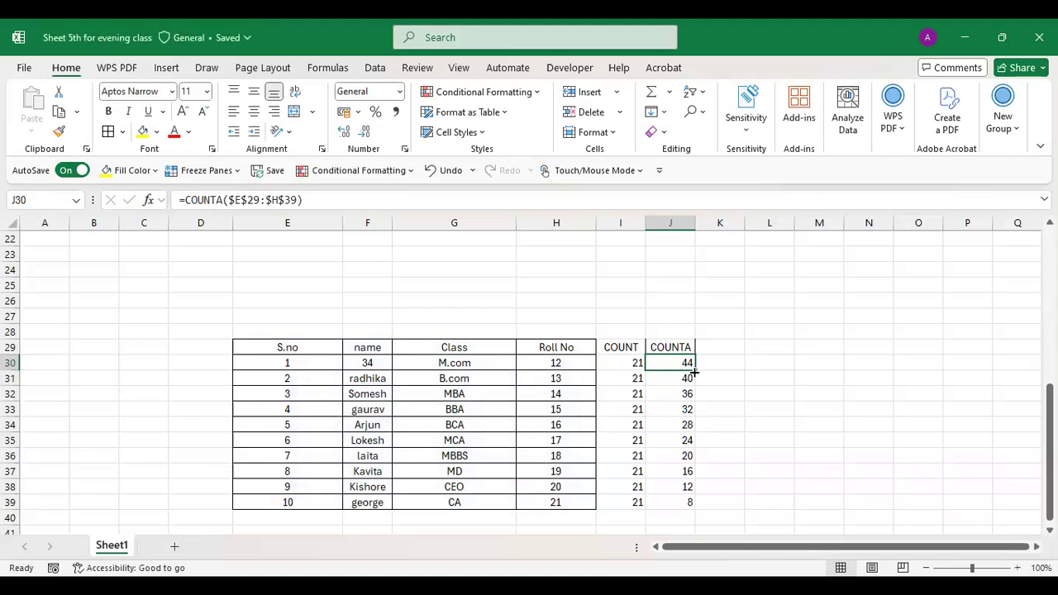
{"action": "left_click_drag", "start_coordinate": [695, 371], "coordinate": [691, 506]}
{"action": "left_click", "coordinate": [662, 472]}
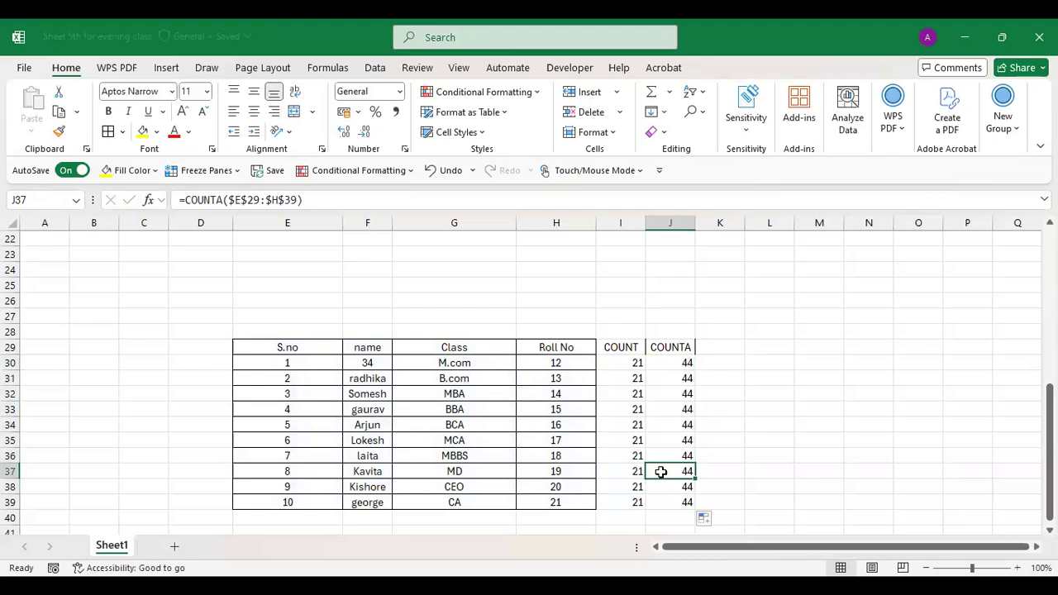
{"action": "left_click", "coordinate": [620, 363]}
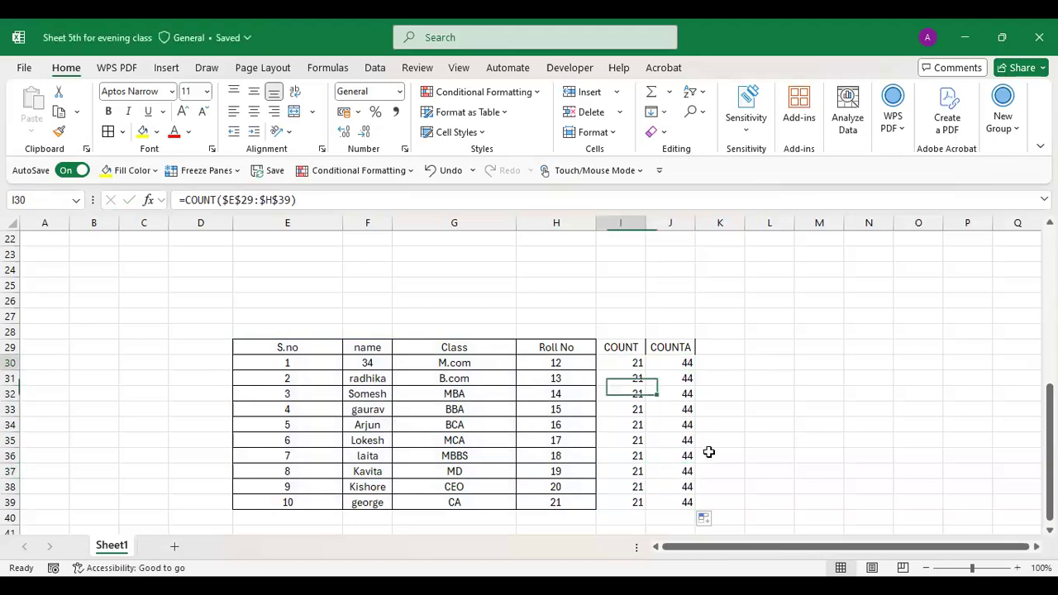
- Clear the old COUNT/COUNTA results and enter a COUNT over the S.no values in I30
{"action": "left_click", "coordinate": [705, 505], "text": "shift"}
{"action": "key", "text": "Delete"}
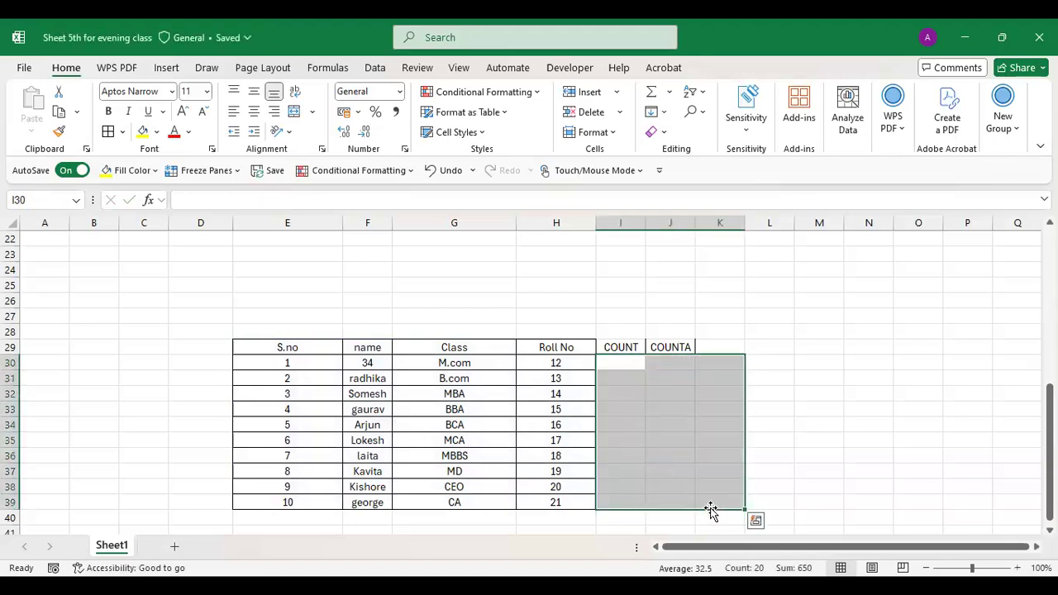
{"action": "left_click", "coordinate": [611, 367]}
{"action": "type", "text": "="}
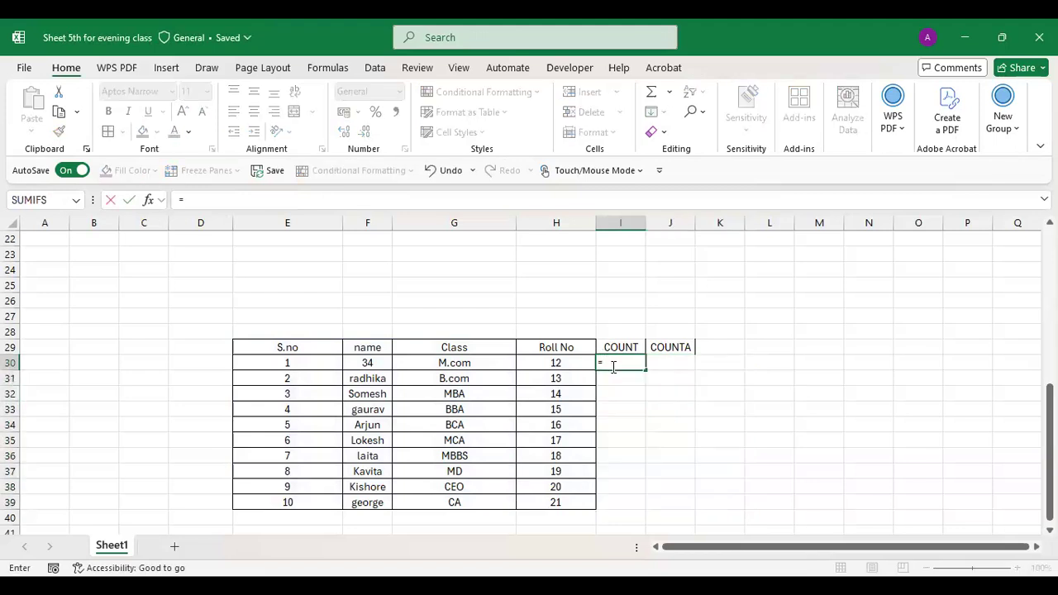
{"action": "type", "text": "COUNT("}
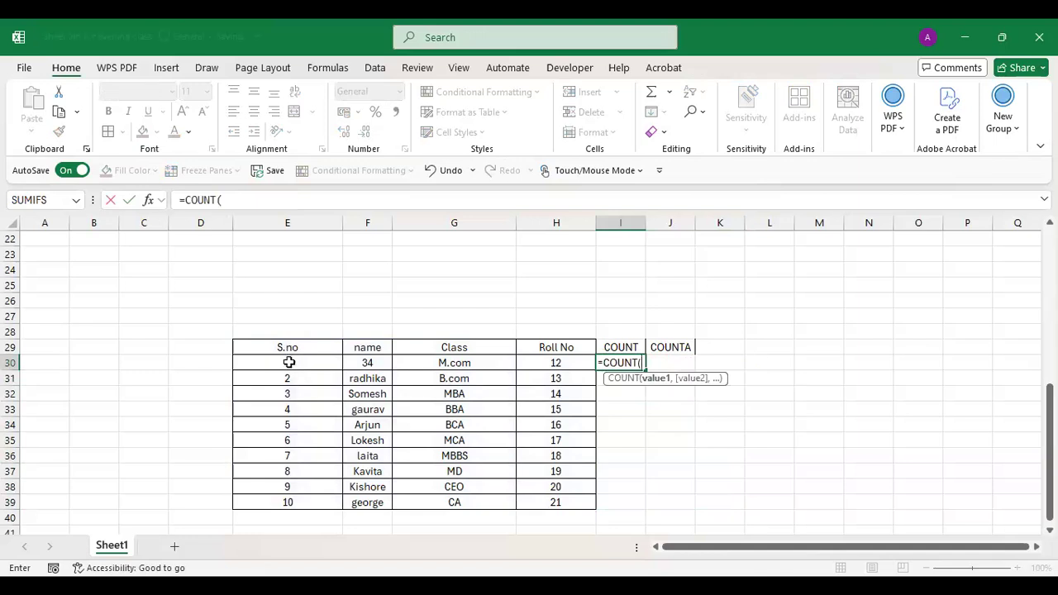
{"action": "left_click", "coordinate": [288, 362]}
{"action": "left_click_drag", "start_coordinate": [288, 363], "coordinate": [289, 380]}
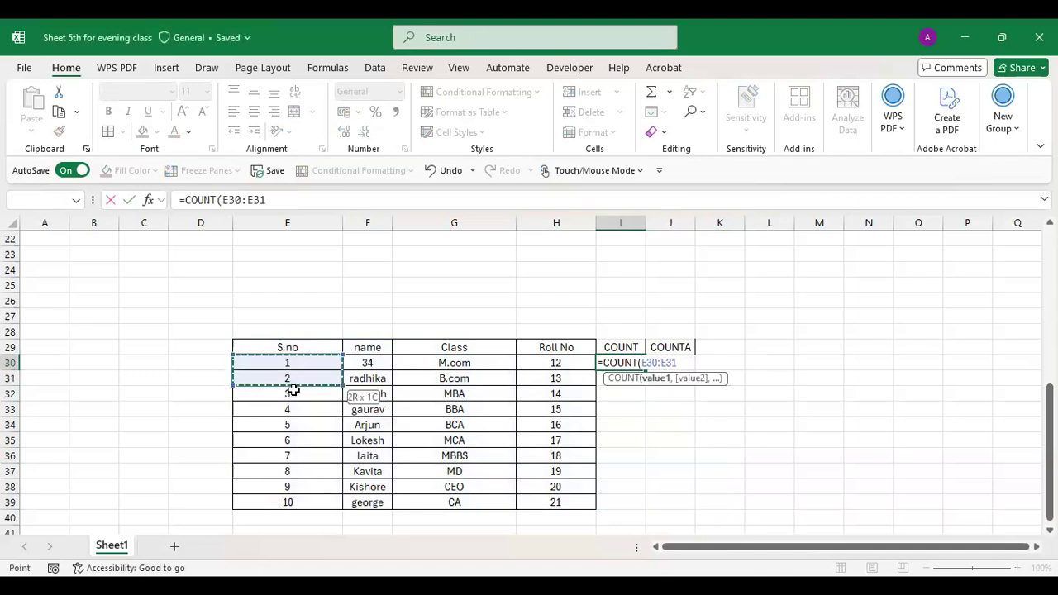
{"action": "left_click_drag", "start_coordinate": [302, 510], "coordinate": [301, 510]}
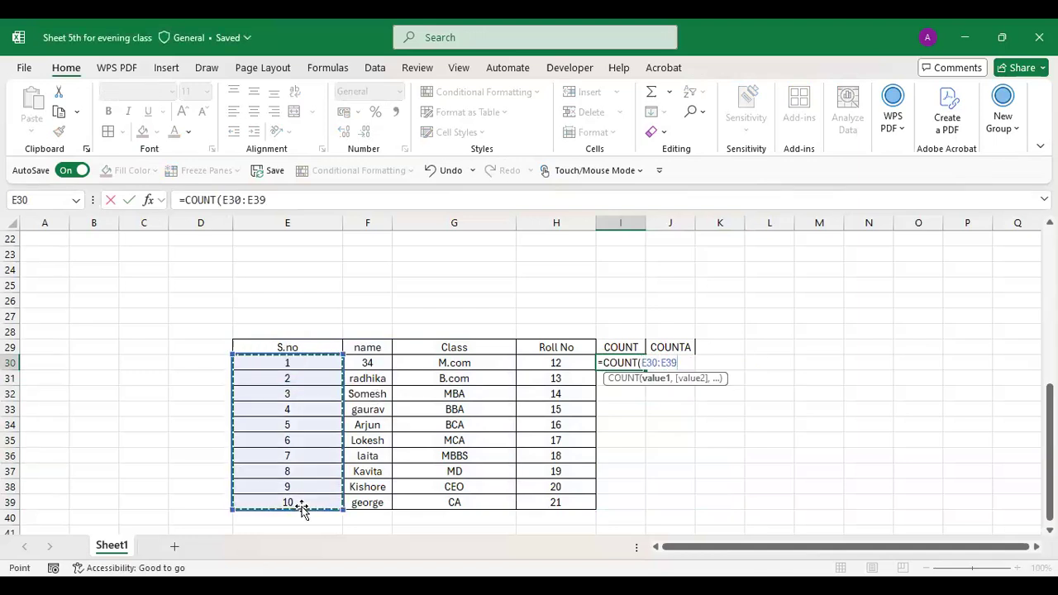
{"action": "type", "text": ")"}
{"action": "key", "text": "Return"}
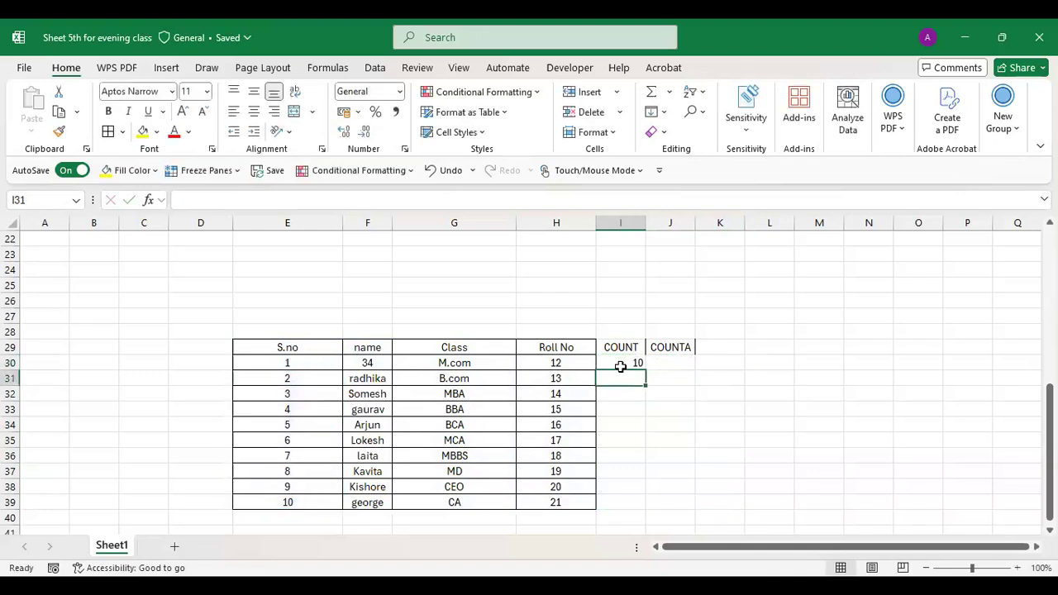
- Change the I30 formula to =COUNT($E$29:$H$39) using an absolute whole-table range
{"action": "double_click", "coordinate": [625, 363]}
{"action": "left_click", "coordinate": [677, 363]}
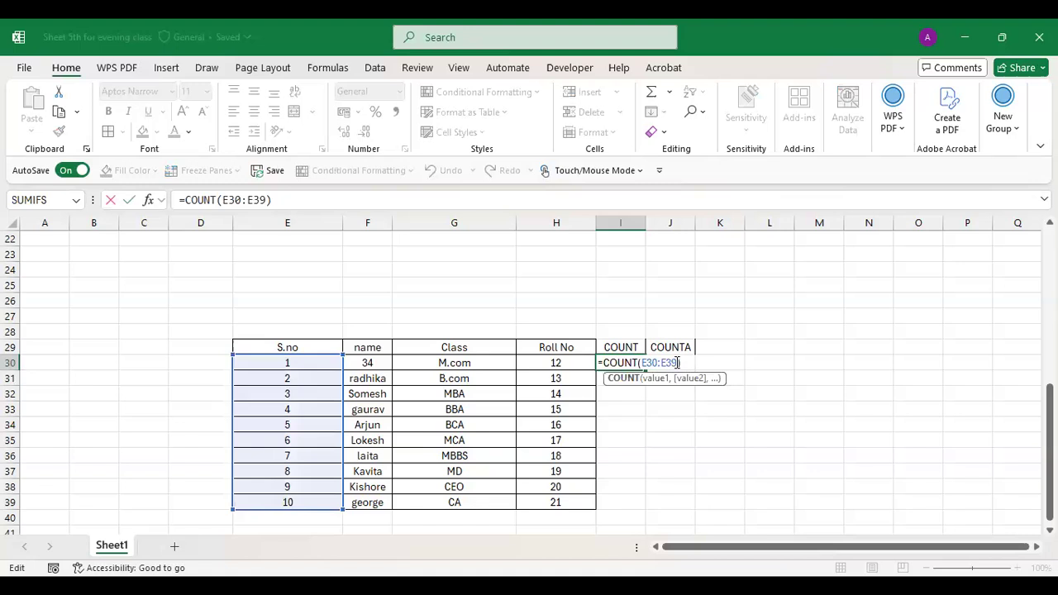
{"action": "key", "text": "BackSpace"}
{"action": "key", "text": "BackSpace"}
{"action": "key", "text": "BackSpace"}
{"action": "key", "text": "BackSpace"}
{"action": "key", "text": "BackSpace"}
{"action": "key", "text": "BackSpace"}
{"action": "key", "text": "BackSpace"}
{"action": "left_click_drag", "start_coordinate": [283, 345], "coordinate": [553, 494]}
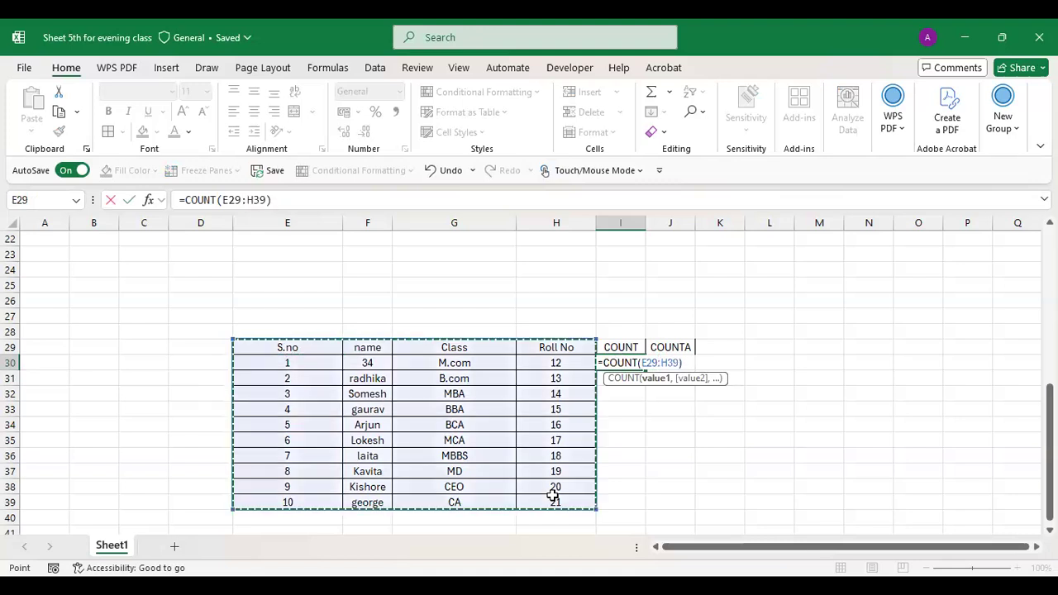
{"action": "key", "text": "F4"}
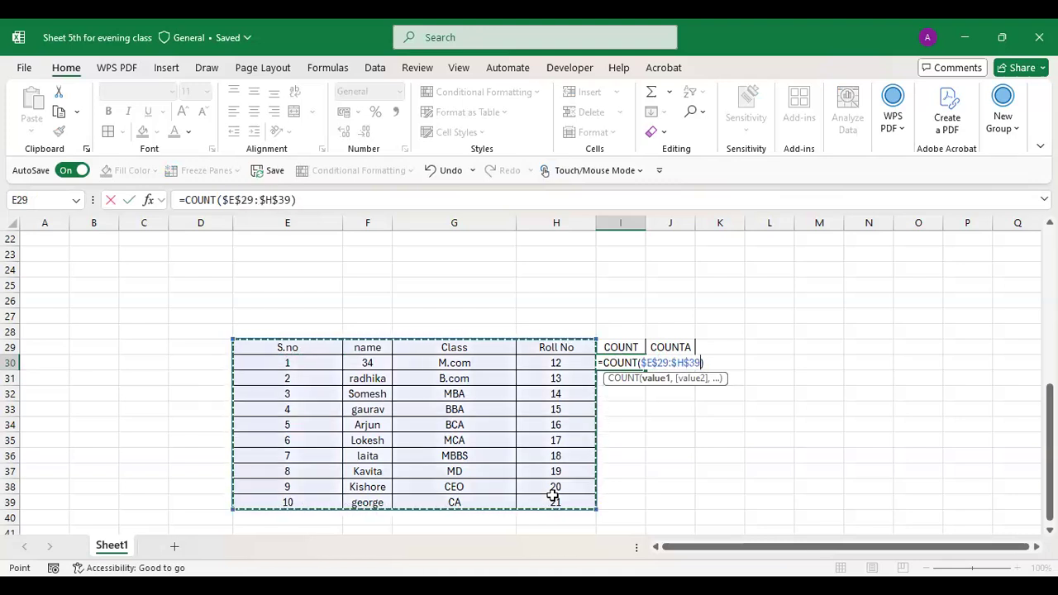
{"action": "key", "text": "Return"}
- Fill the COUNT formula down to I39, showing 21 in every row
{"action": "left_click", "coordinate": [630, 361]}
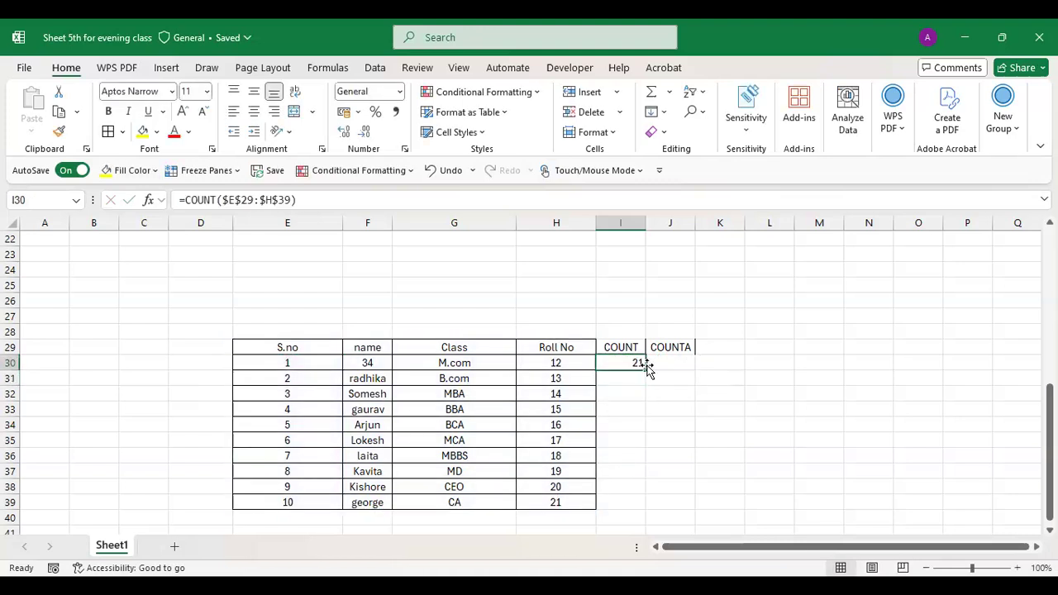
{"action": "left_click_drag", "start_coordinate": [646, 369], "coordinate": [634, 502]}
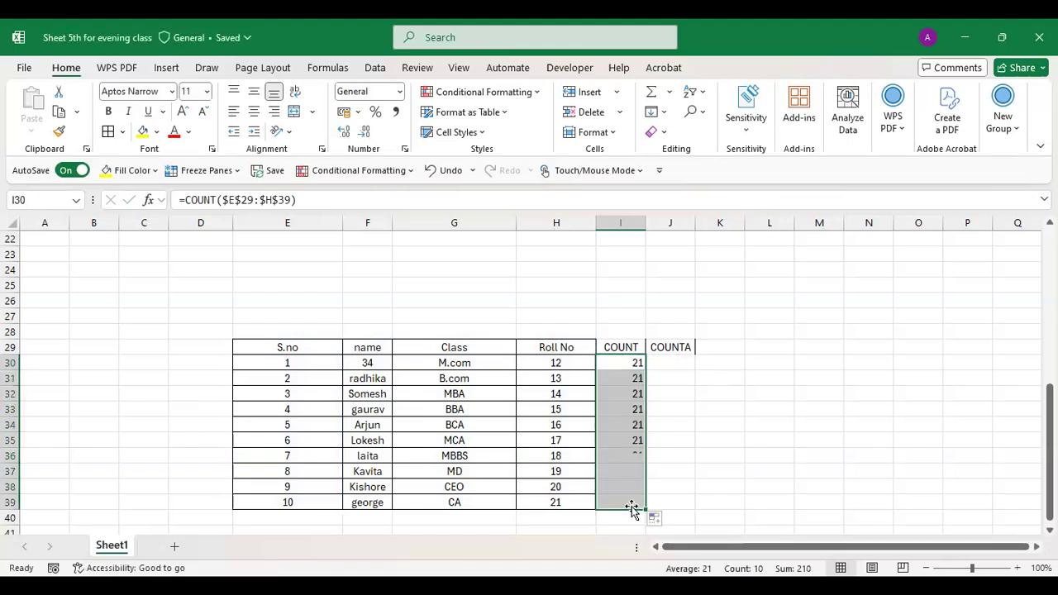
{"action": "double_click", "coordinate": [676, 361]}
{"action": "type", "text": "=C"}
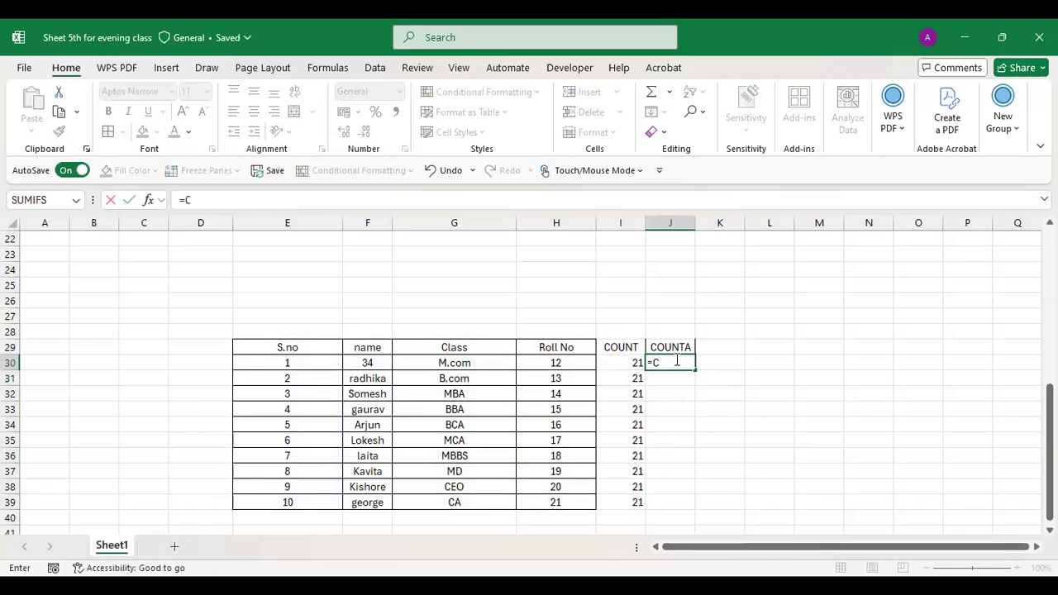
{"action": "type", "text": "OUNTA("}
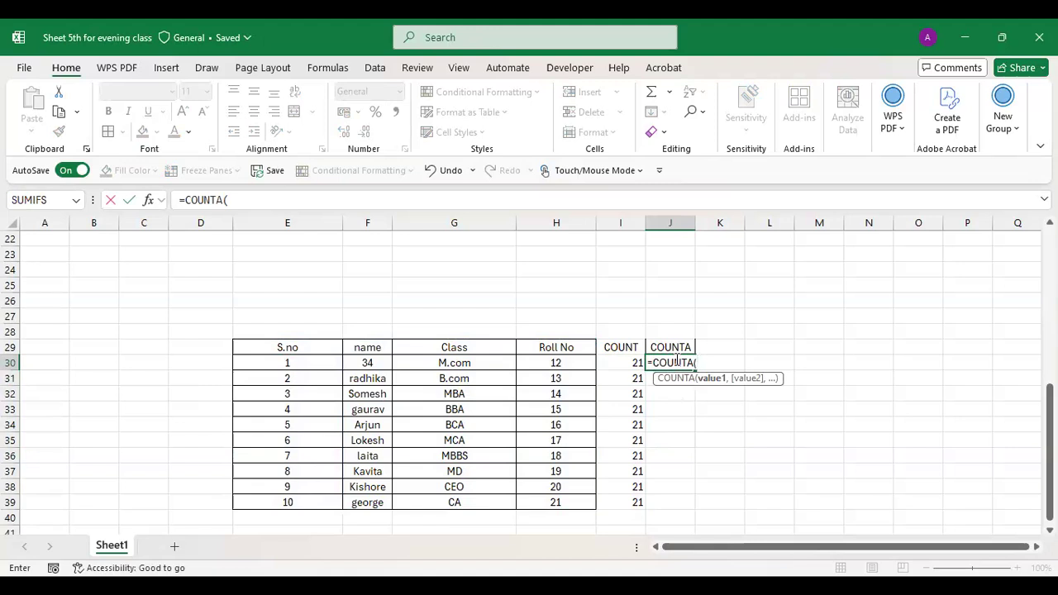
- Complete =COUNTA($E$29:$H$39) in J30 and fill it down to J39, showing 44
{"action": "key", "text": "BackSpace"}
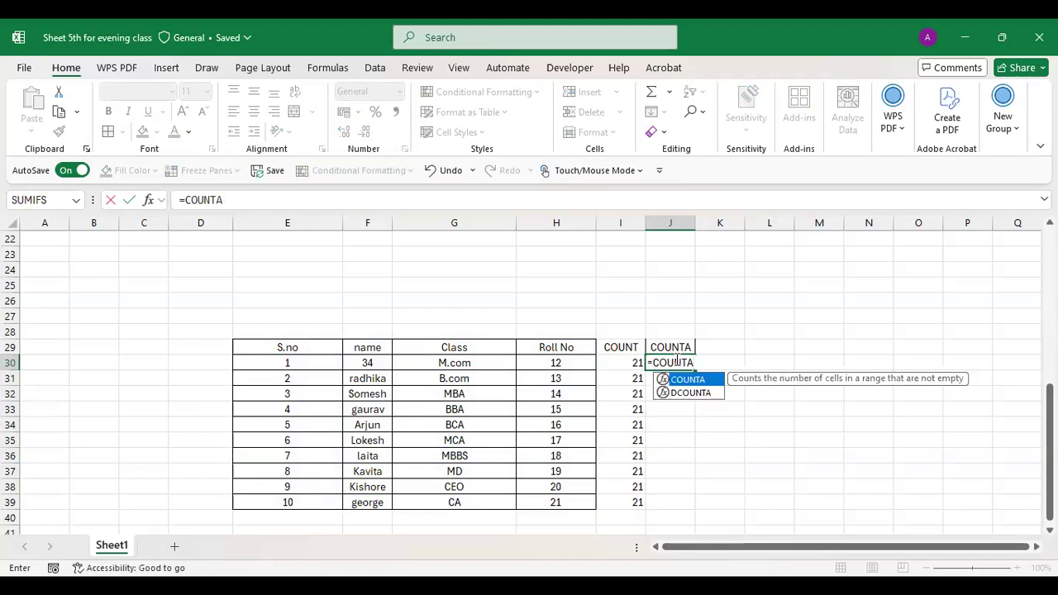
{"action": "type", "text": "("}
{"action": "left_click", "coordinate": [322, 348]}
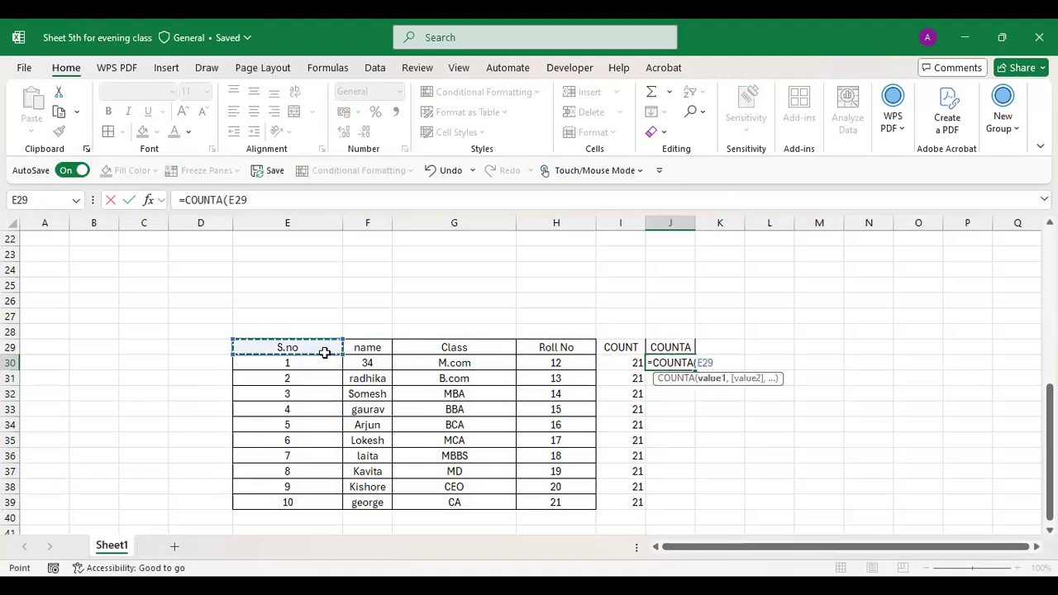
{"action": "left_click", "coordinate": [575, 505], "text": "shift"}
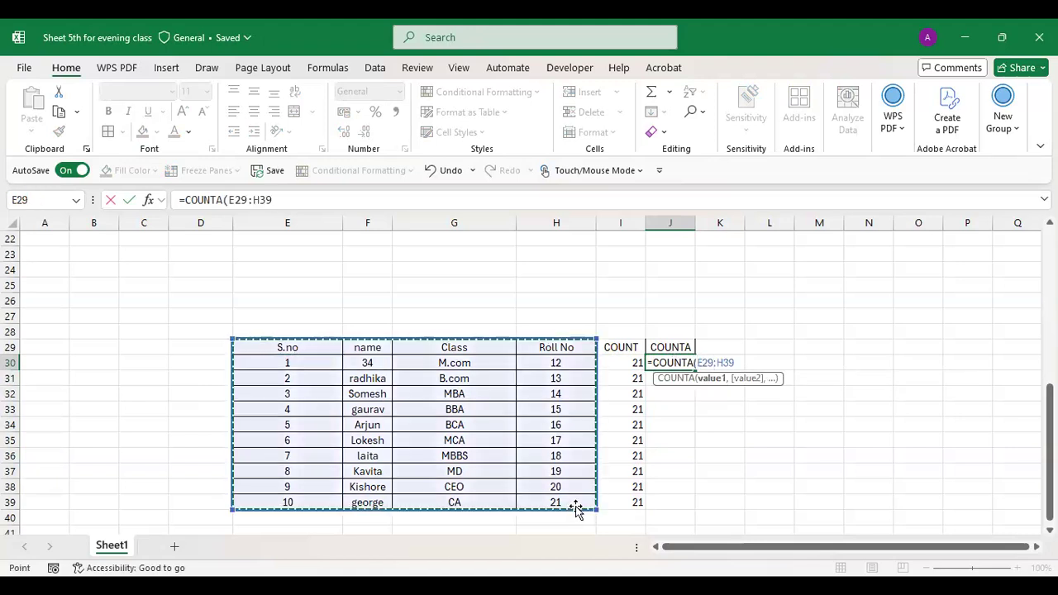
{"action": "key", "text": "F4"}
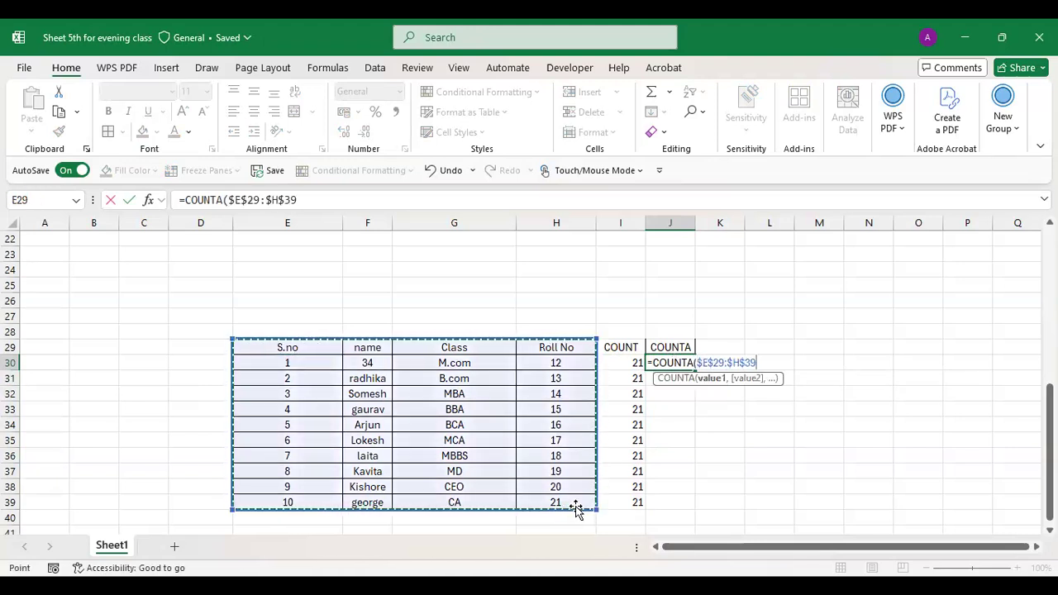
{"action": "key", "text": "Return"}
{"action": "left_click", "coordinate": [686, 363]}
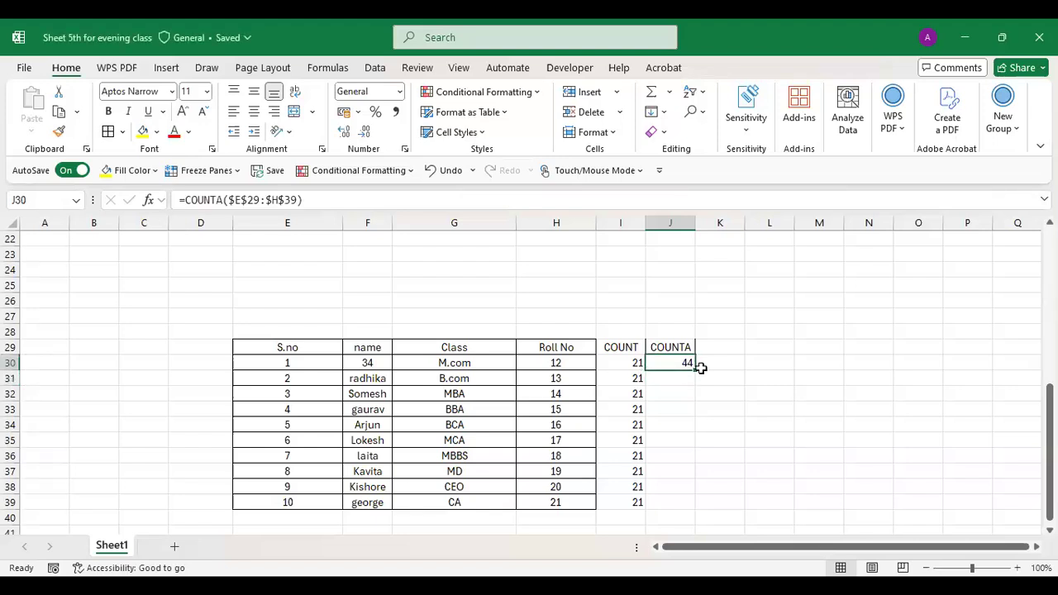
{"action": "left_click_drag", "start_coordinate": [695, 372], "coordinate": [679, 512]}
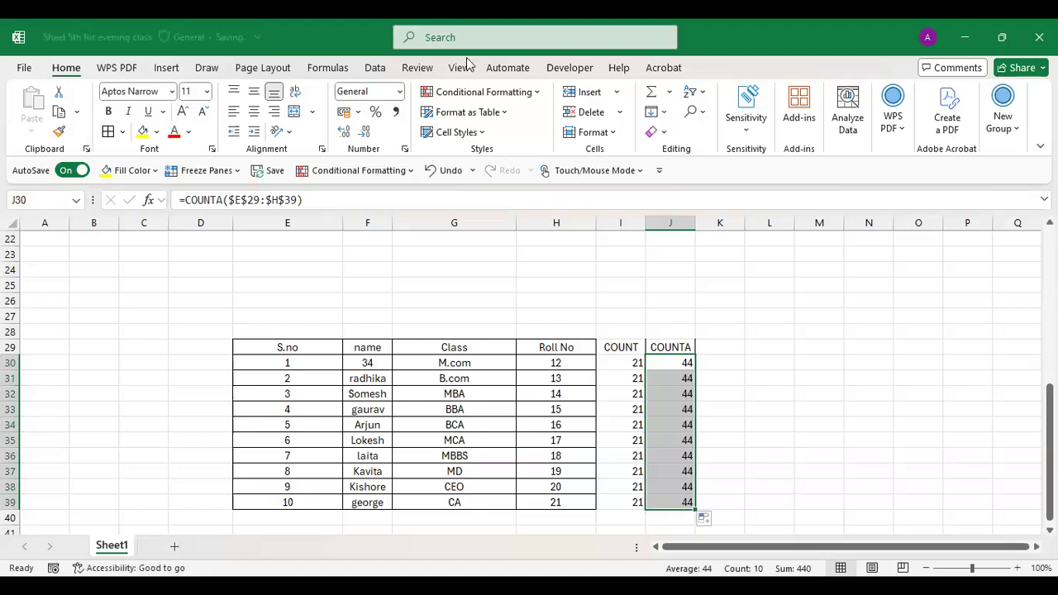
- Empty the second and fourth student rows (rows 31 and 33) of the table
{"action": "left_click", "coordinate": [676, 366]}
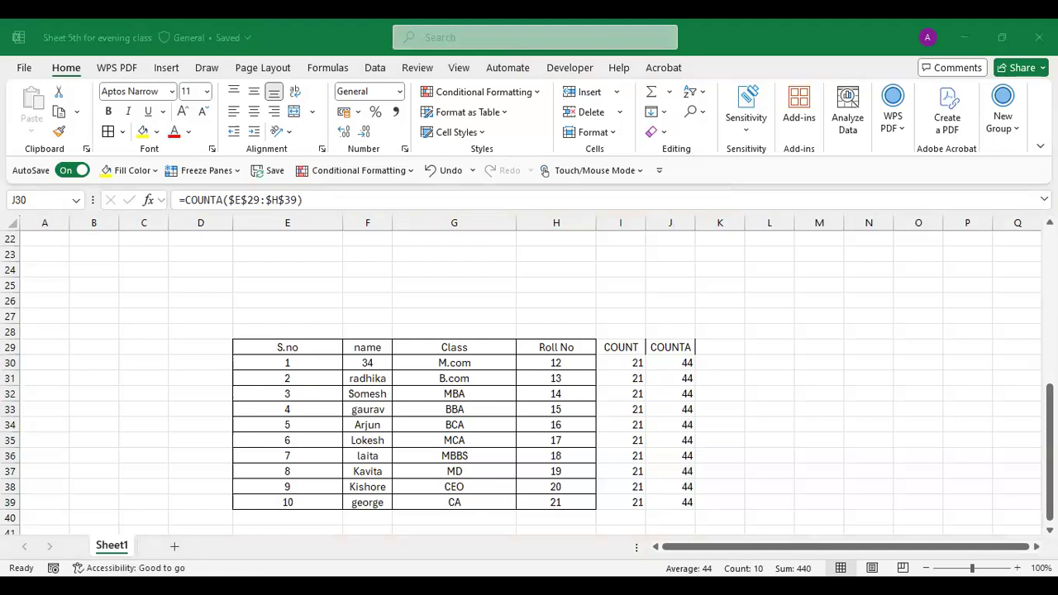
{"action": "key", "text": "alt+Tab"}
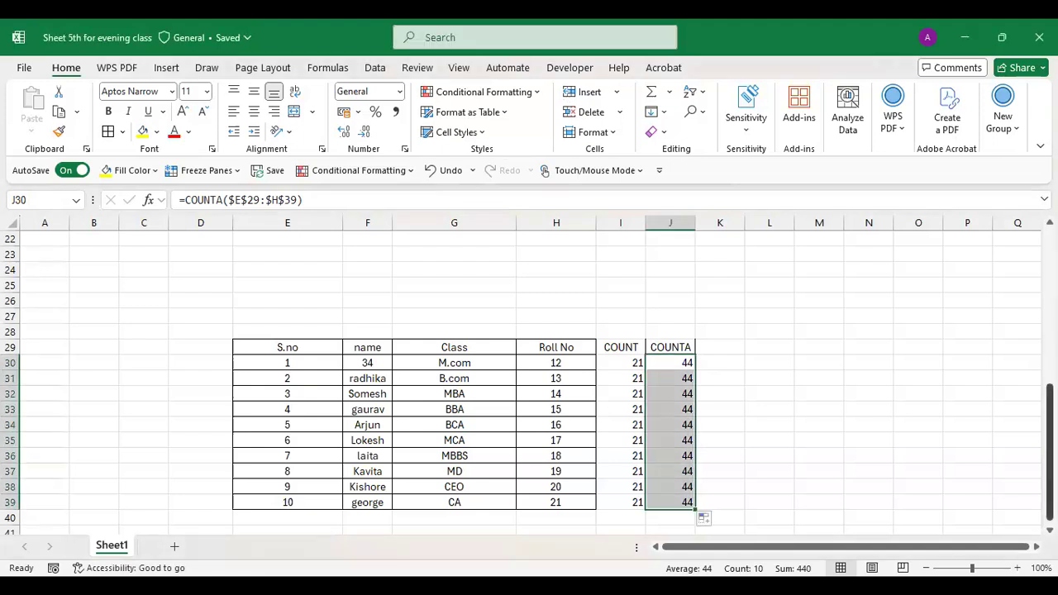
{"action": "mouse_move", "coordinate": [1050, 453]}
{"action": "left_mouse_down"}
{"action": "mouse_move", "coordinate": [1050, 298]}
{"action": "mouse_move", "coordinate": [1050, 453]}
{"action": "left_mouse_up"}
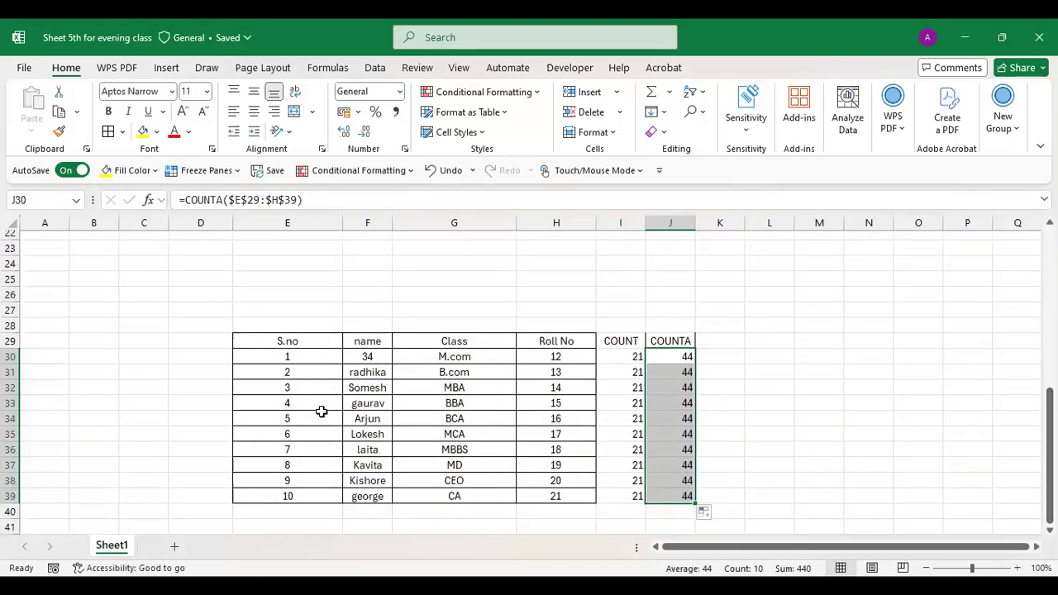
{"action": "left_click", "coordinate": [286, 374]}
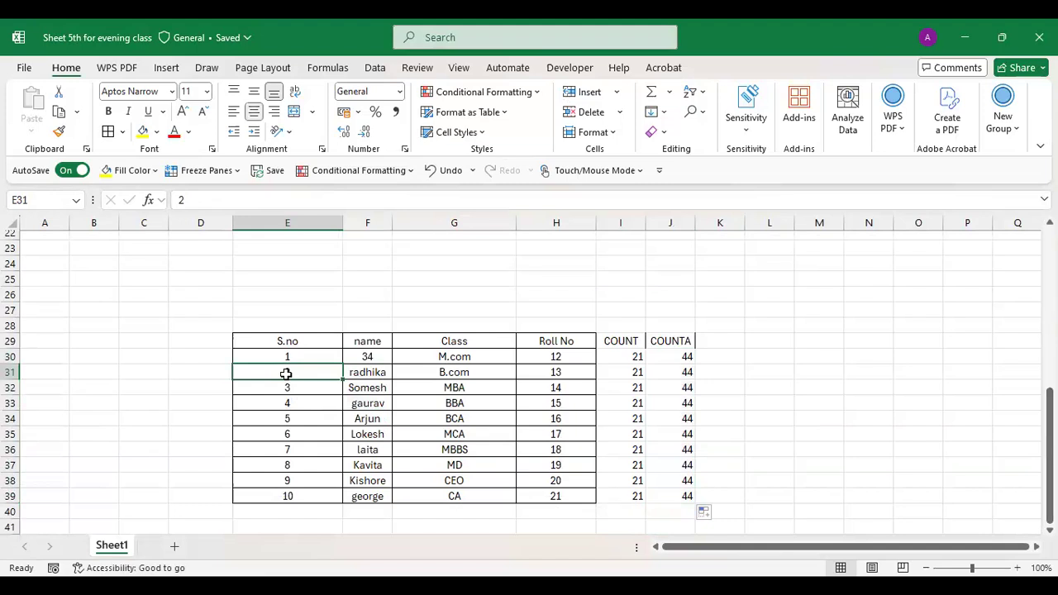
{"action": "key", "text": "shift+Right"}
{"action": "key", "text": "shift+Right"}
{"action": "key", "text": "shift+Right"}
{"action": "key", "text": "Delete"}
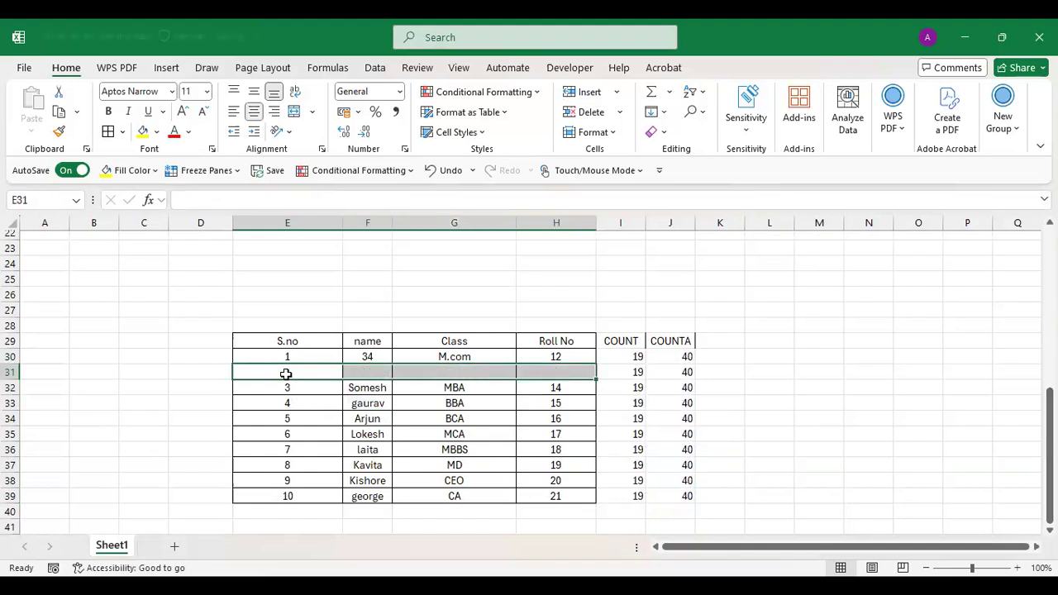
{"action": "left_click", "coordinate": [283, 406]}
{"action": "key", "text": "shift+Right"}
{"action": "key", "text": "shift+Right"}
{"action": "key", "text": "shift+Right"}
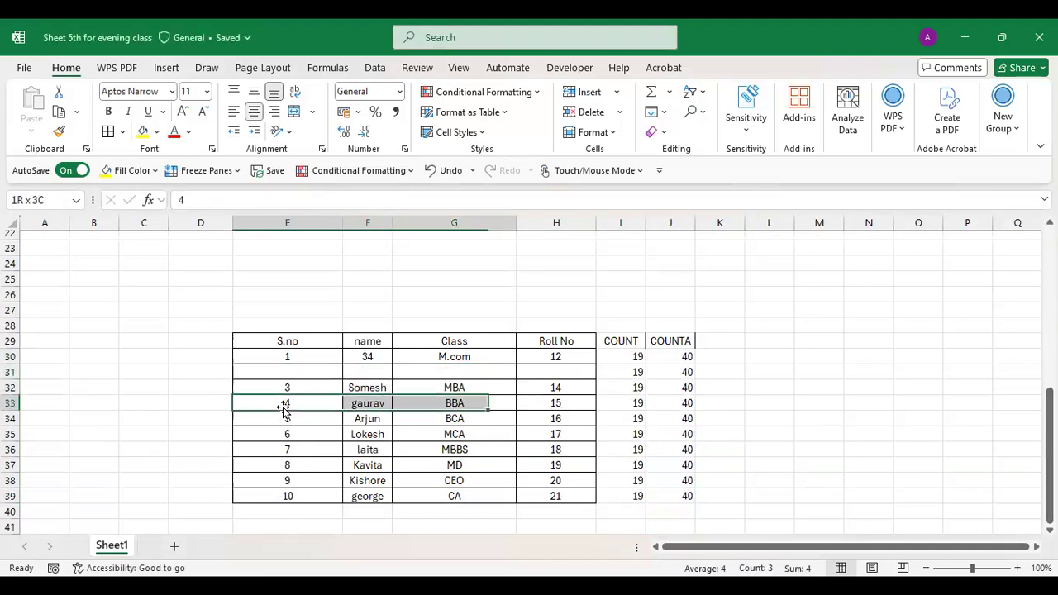
{"action": "key", "text": "BackSpace"}
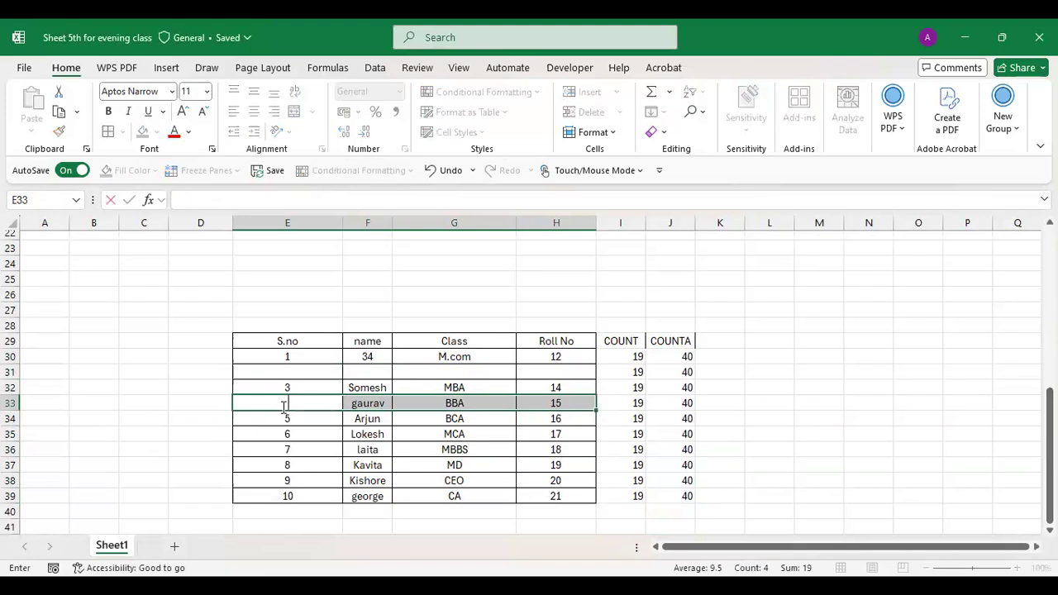
{"action": "key", "text": "Return"}
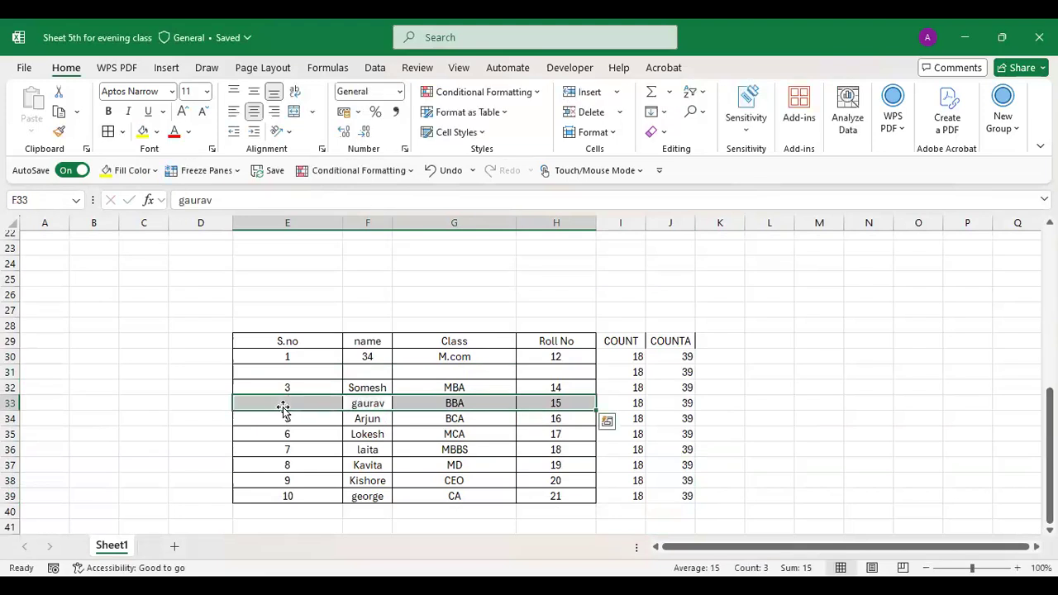
{"action": "key", "text": "Delete"}
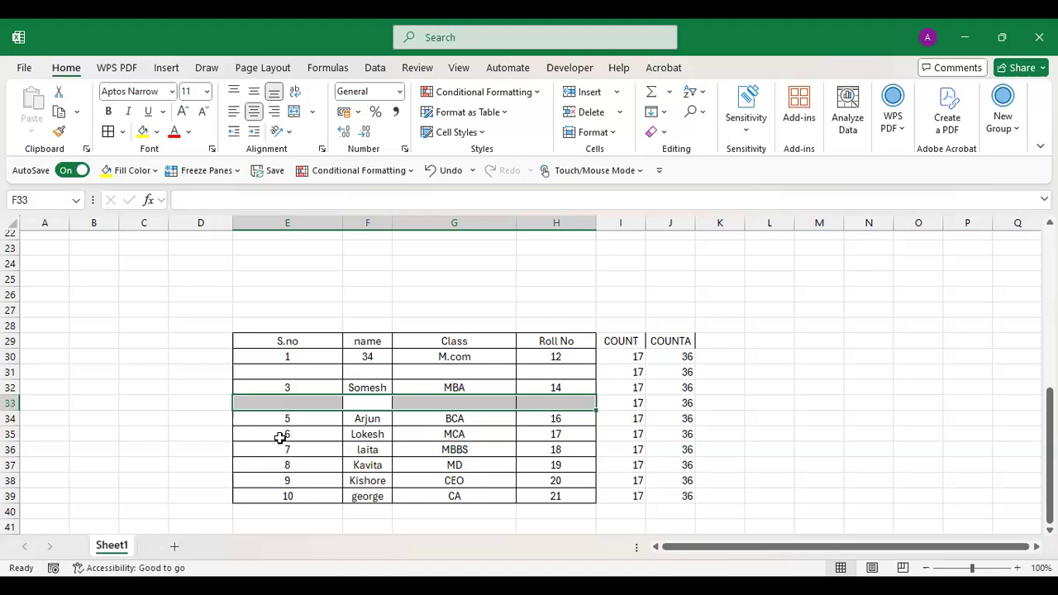
{"action": "key", "text": "Down"}
{"action": "key", "text": "Down"}
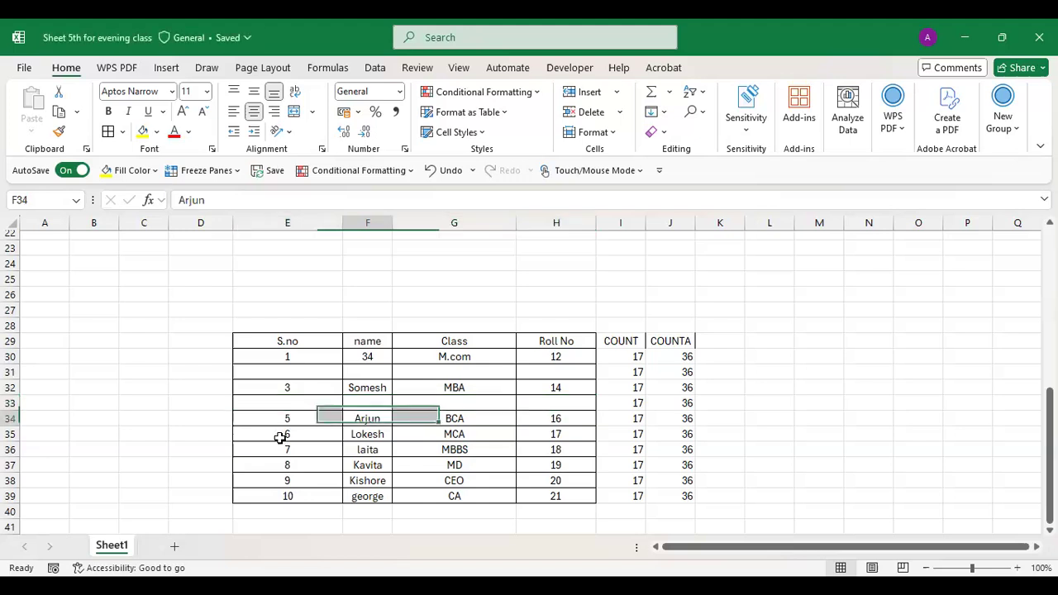
- Empty the sixth and seventh student rows (35–36), dropping COUNT to 13 and COUNTA to 28
{"action": "left_click", "coordinate": [281, 438]}
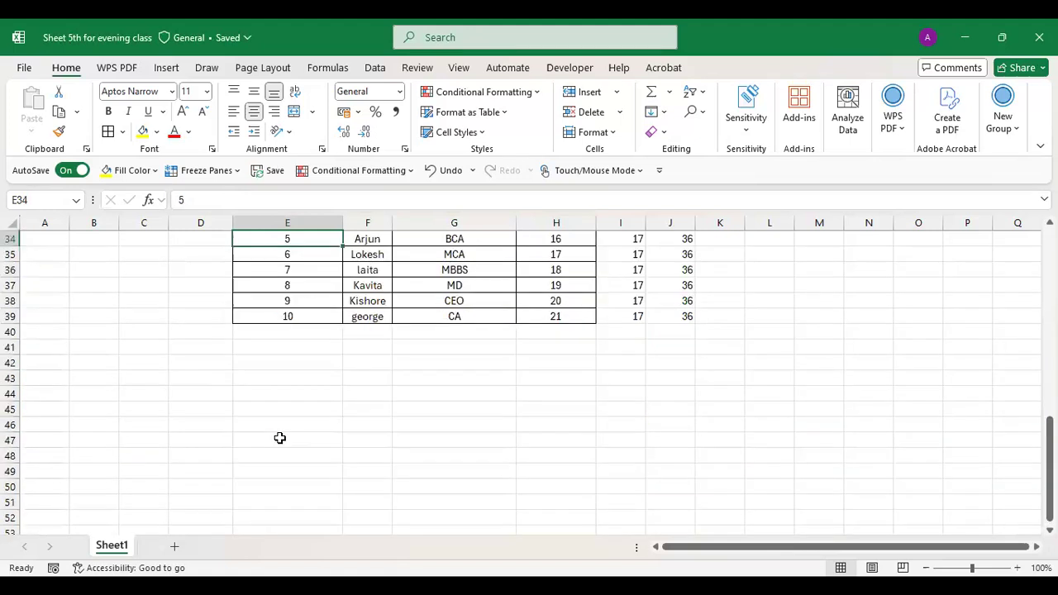
{"action": "key", "text": "Up"}
{"action": "key", "text": "Up"}
{"action": "key", "text": "Up"}
{"action": "key", "text": "Up"}
{"action": "key", "text": "Up"}
{"action": "key", "text": "Up"}
{"action": "key", "text": "Up"}
{"action": "key", "text": "Up"}
{"action": "key", "text": "Up"}
{"action": "key", "text": "Up"}
{"action": "key", "text": "Up"}
{"action": "key", "text": "Up"}
{"action": "key", "text": "Down"}
{"action": "key", "text": "Down"}
{"action": "key", "text": "Down"}
{"action": "key", "text": "Down"}
{"action": "key", "text": "Down"}
{"action": "key", "text": "Down"}
{"action": "key", "text": "Down"}
{"action": "key", "text": "Down"}
{"action": "key", "text": "Down"}
{"action": "key", "text": "Down"}
{"action": "key", "text": "Down"}
{"action": "key", "text": "Down"}
{"action": "key", "text": "Down"}
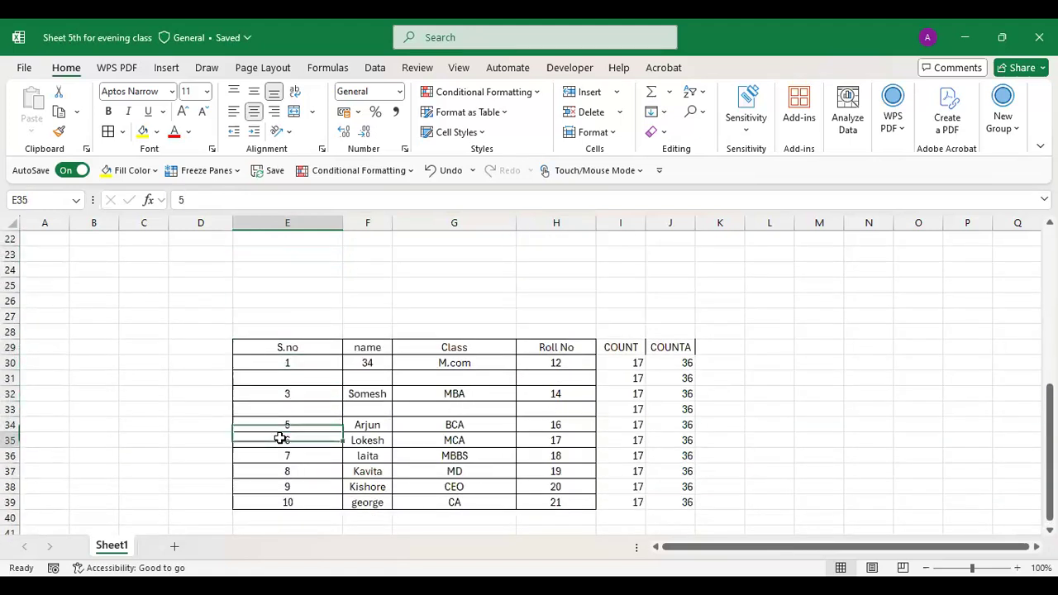
{"action": "key", "text": "shift+Right"}
{"action": "key", "text": "shift+Right"}
{"action": "key", "text": "shift+Right"}
{"action": "key", "text": "shift+Right"}
{"action": "key", "text": "shift+Down"}
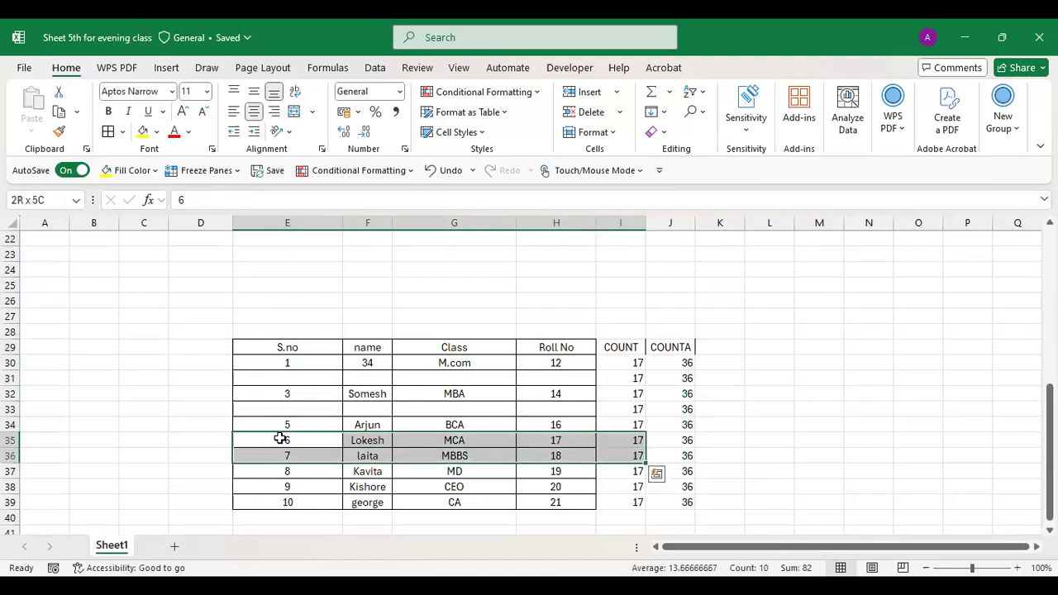
{"action": "key", "text": "shift+Left"}
{"action": "key", "text": "Delete"}
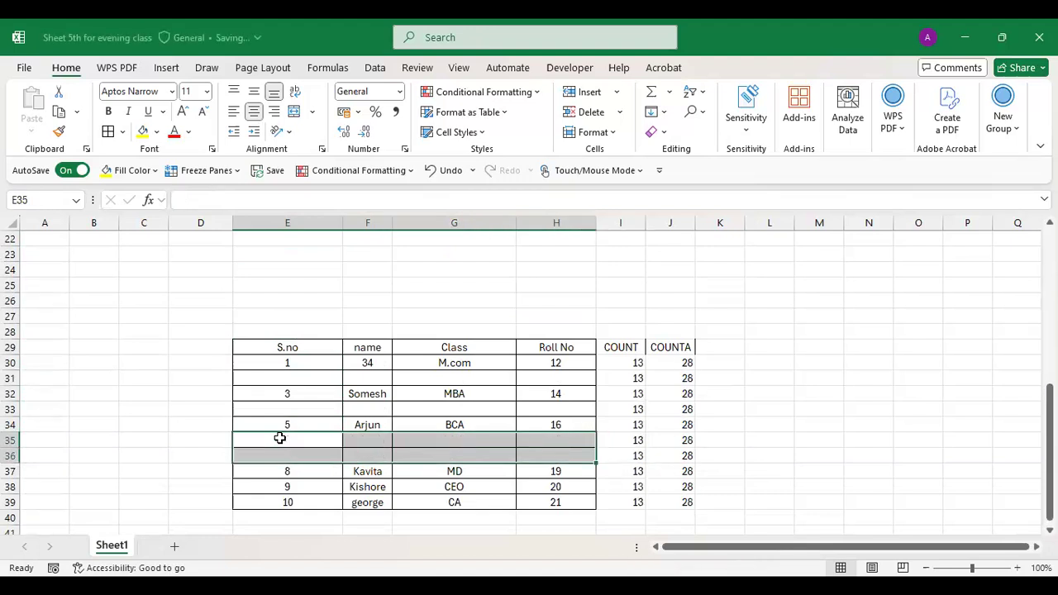
{"action": "left_click", "coordinate": [718, 348]}
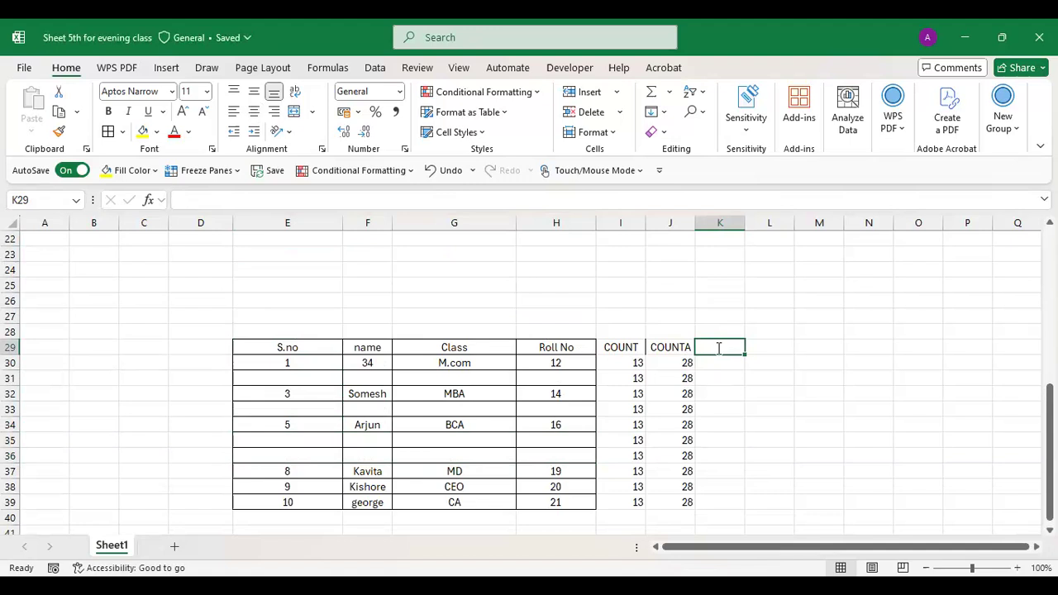
- Head K29 with COUNTBLANK and autofit column K to the heading
{"action": "type", "text": "COUNTBLANK"}
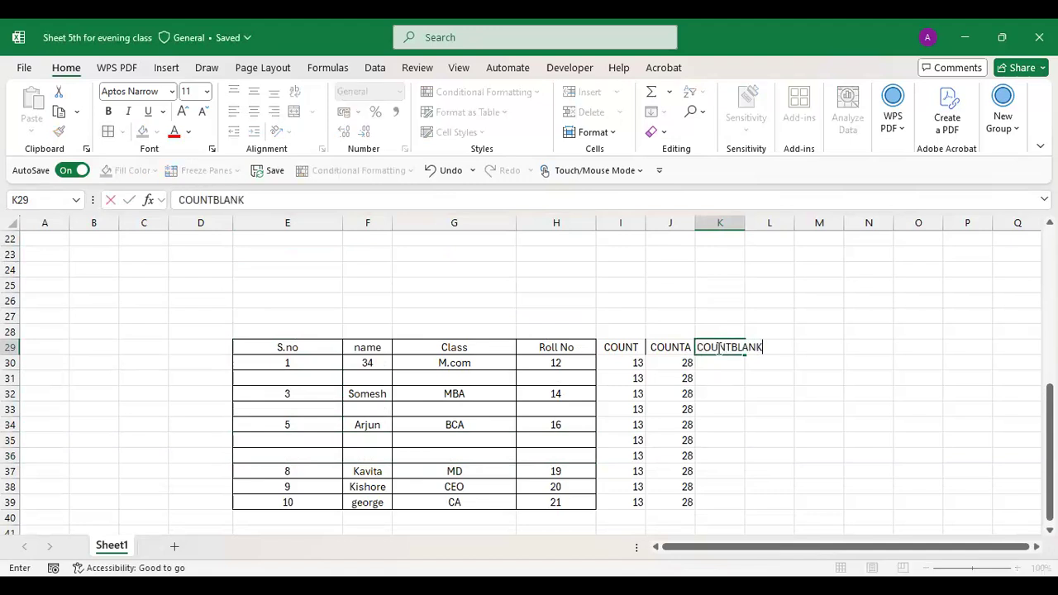
{"action": "key", "text": "Return"}
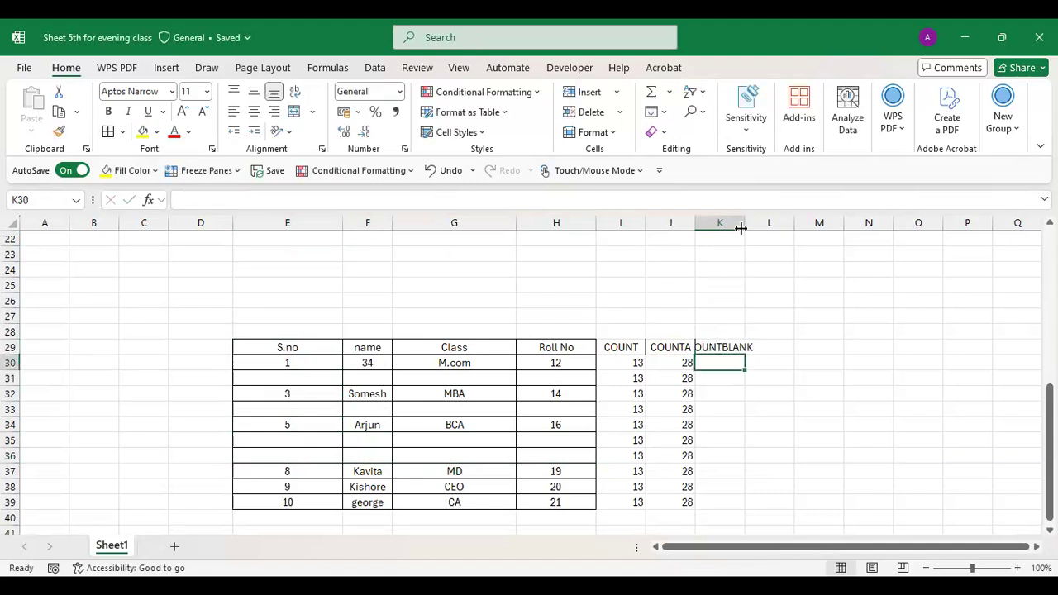
{"action": "double_click", "coordinate": [744, 223]}
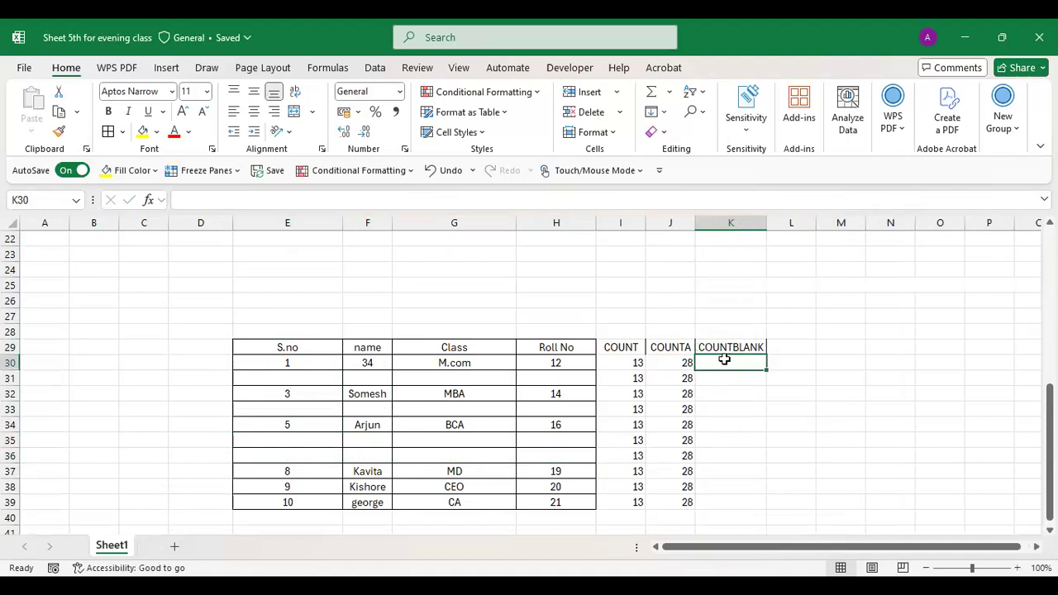
- Enter =COUNTBLANK($E$29:$H$39) in K30 and fill it down to K39, showing 16
{"action": "type", "text": "="}
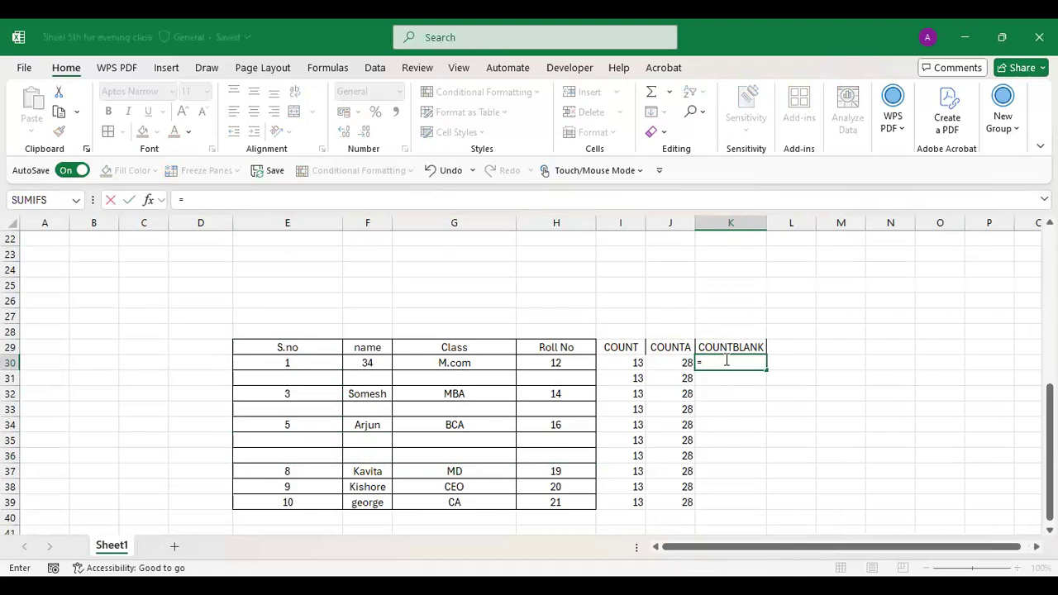
{"action": "type", "text": "COUNTBLANK"}
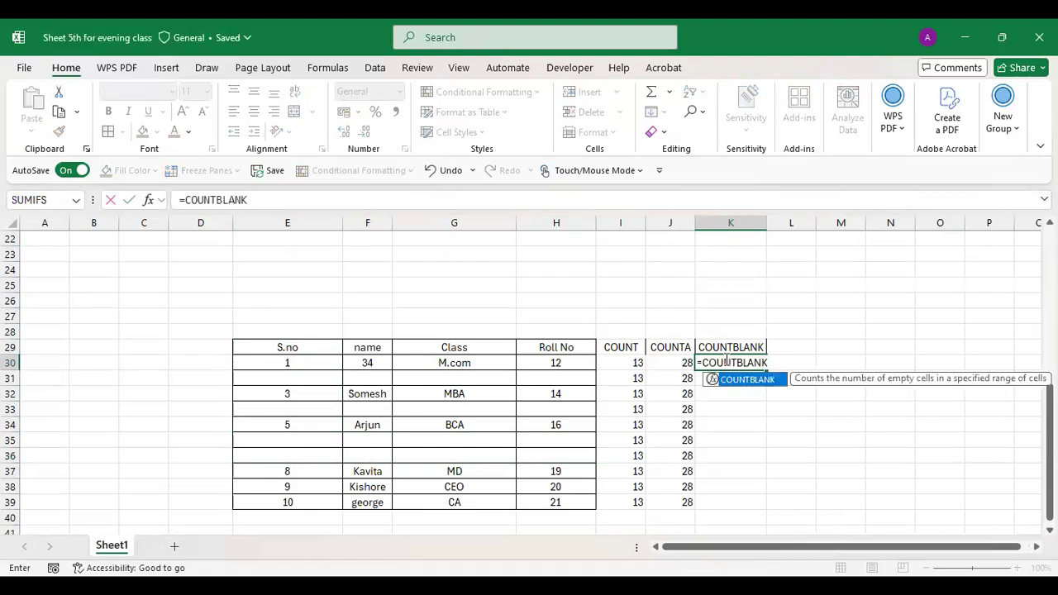
{"action": "type", "text": "("}
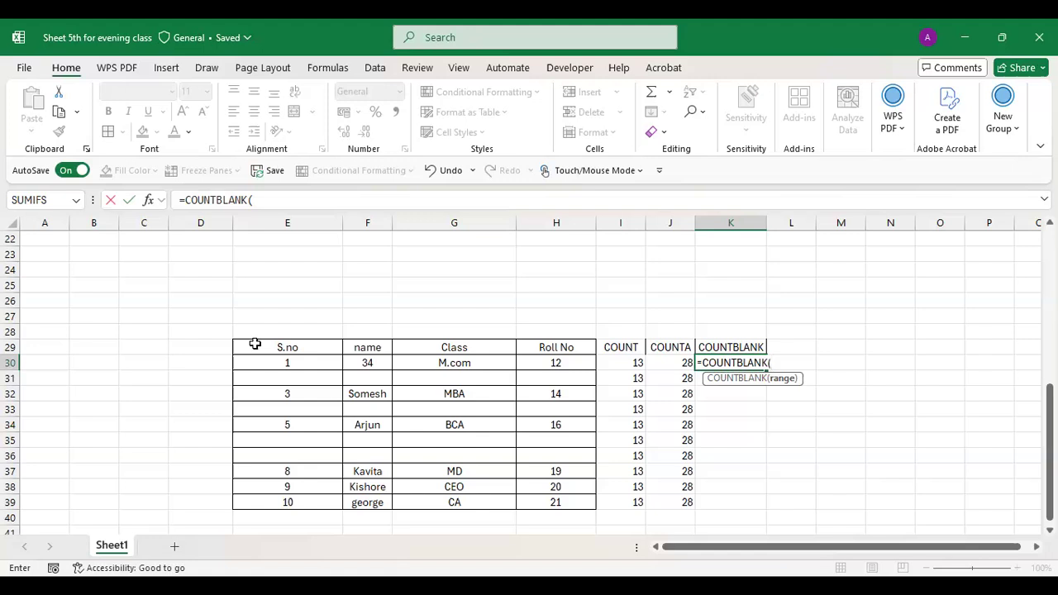
{"action": "left_click_drag", "start_coordinate": [281, 348], "coordinate": [527, 506]}
{"action": "key", "text": "F4"}
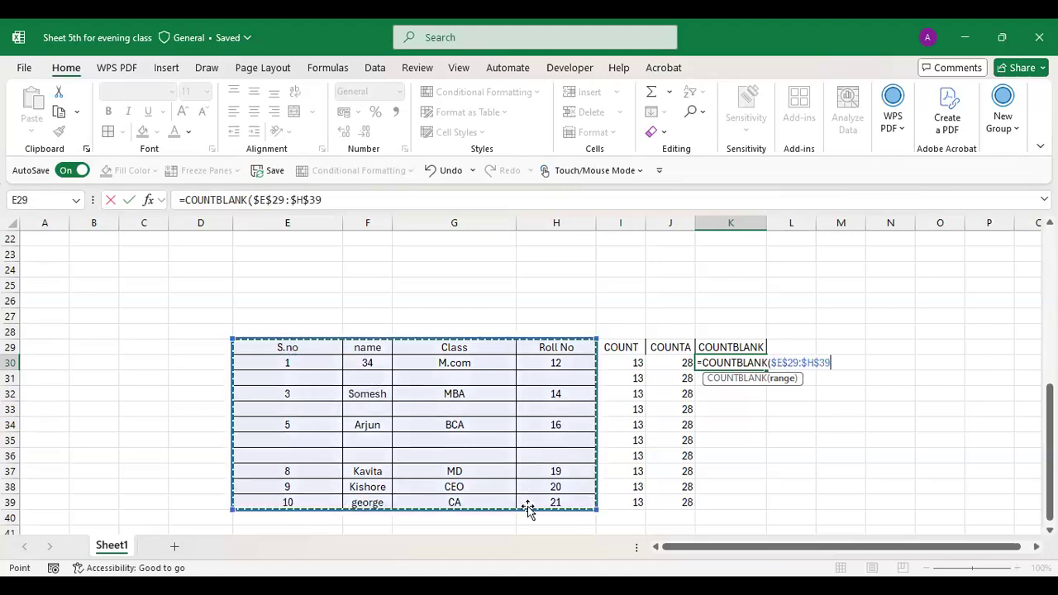
{"action": "type", "text": ")"}
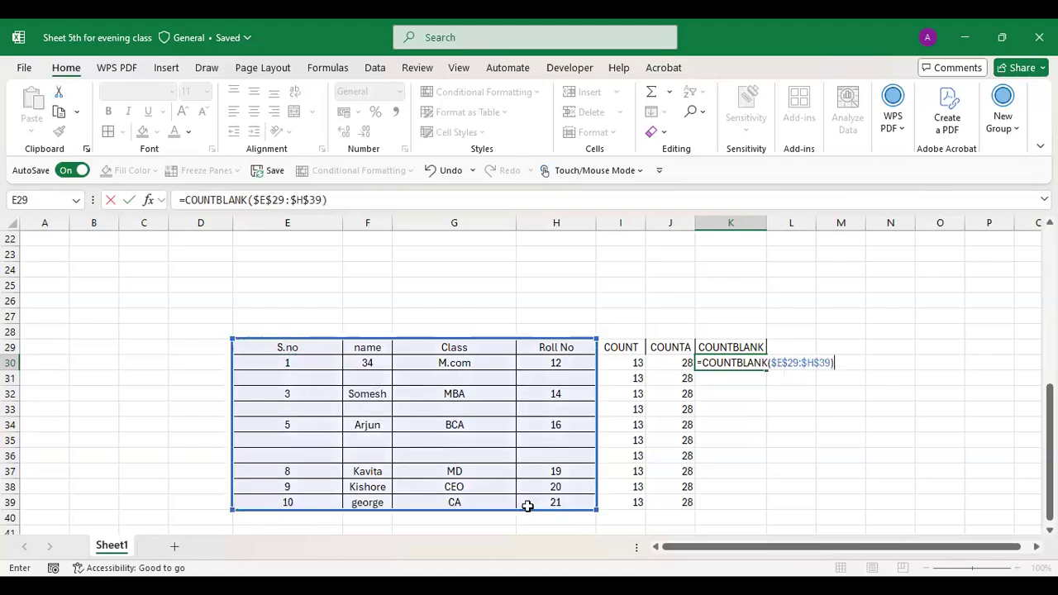
{"action": "key", "text": "Return"}
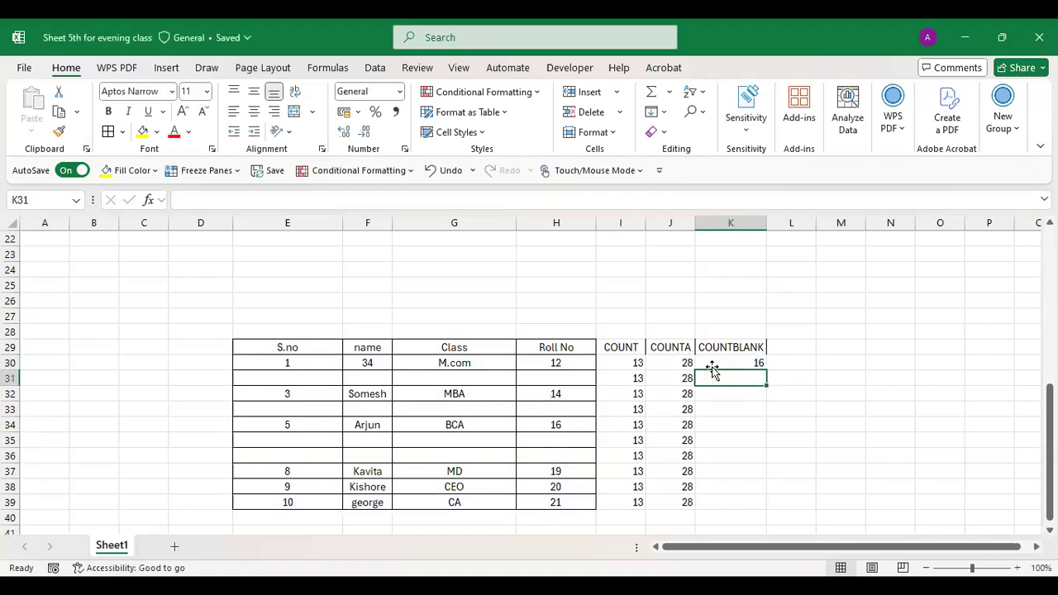
{"action": "left_click", "coordinate": [721, 359]}
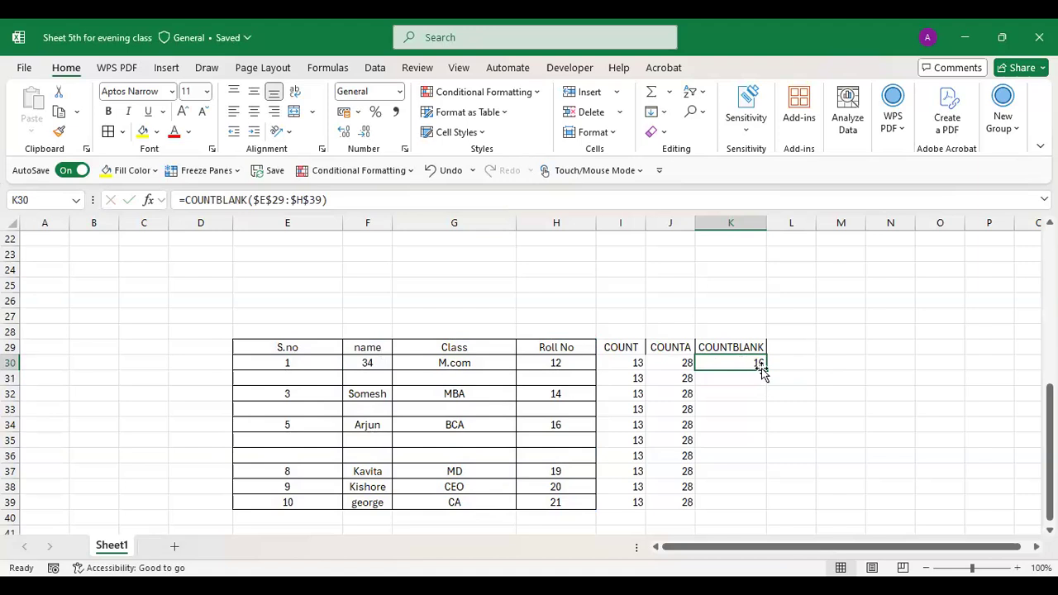
{"action": "left_click_drag", "start_coordinate": [767, 371], "coordinate": [774, 510]}
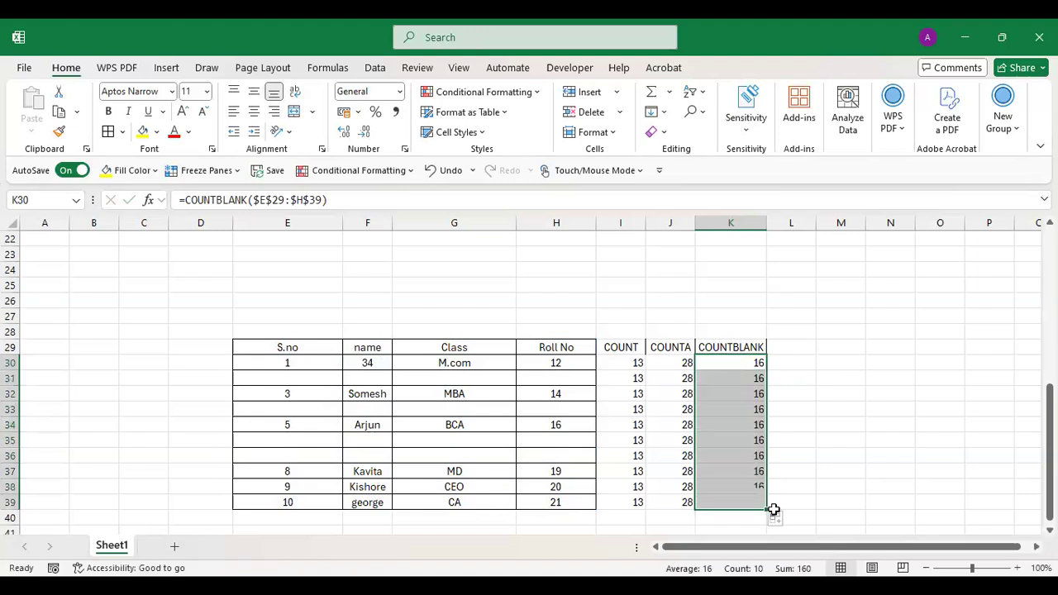
{"action": "left_click", "coordinate": [736, 390]}
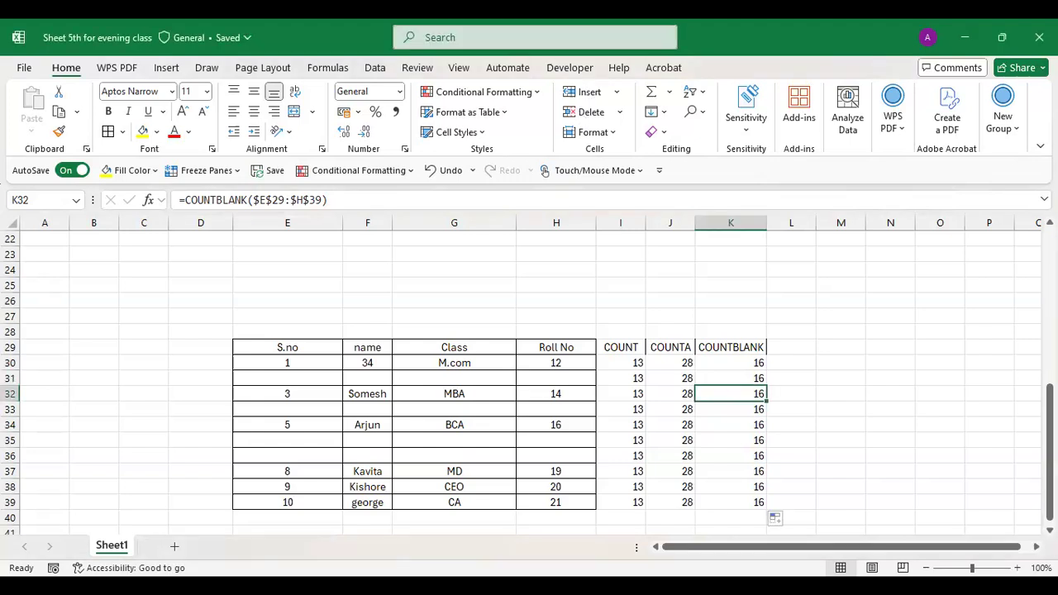
{"action": "mouse_move", "coordinate": [1049, 451]}
{"action": "left_mouse_down"}
{"action": "mouse_move", "coordinate": [1048, 302]}
{"action": "mouse_move", "coordinate": [1048, 457]}
{"action": "left_mouse_up"}
- Add a Date heading in L29, abandoning the unfinished DATE formula in L30
{"action": "left_click", "coordinate": [792, 340]}
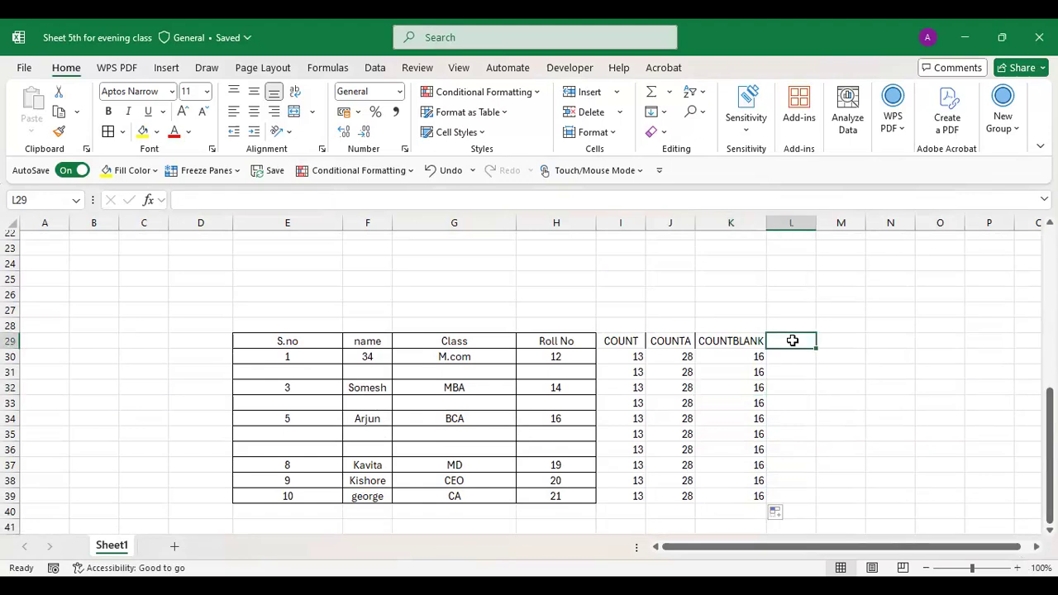
{"action": "type", "text": "Date"}
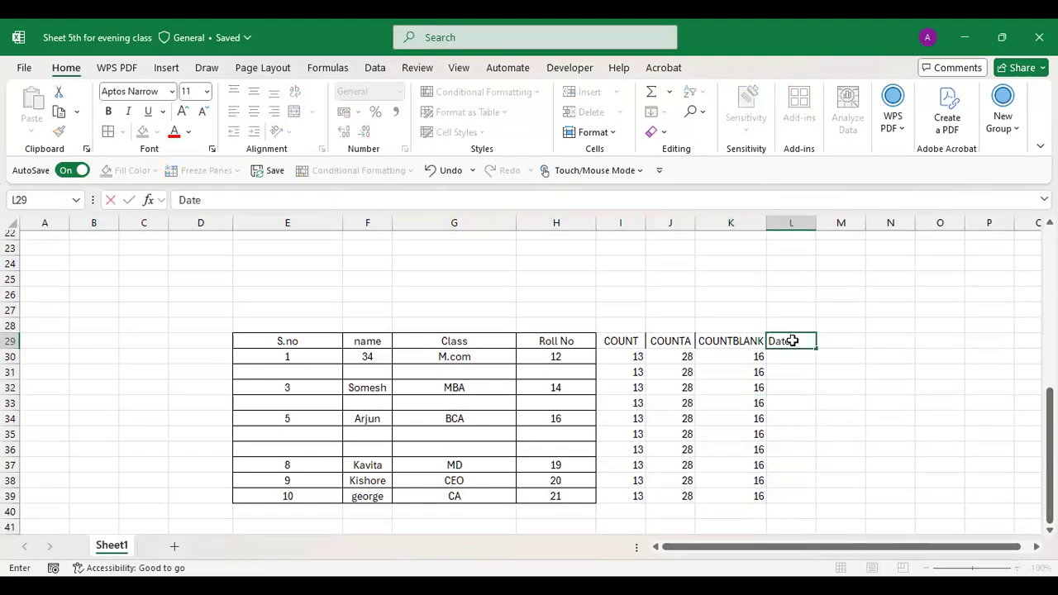
{"action": "key", "text": "Return"}
{"action": "type", "text": "="}
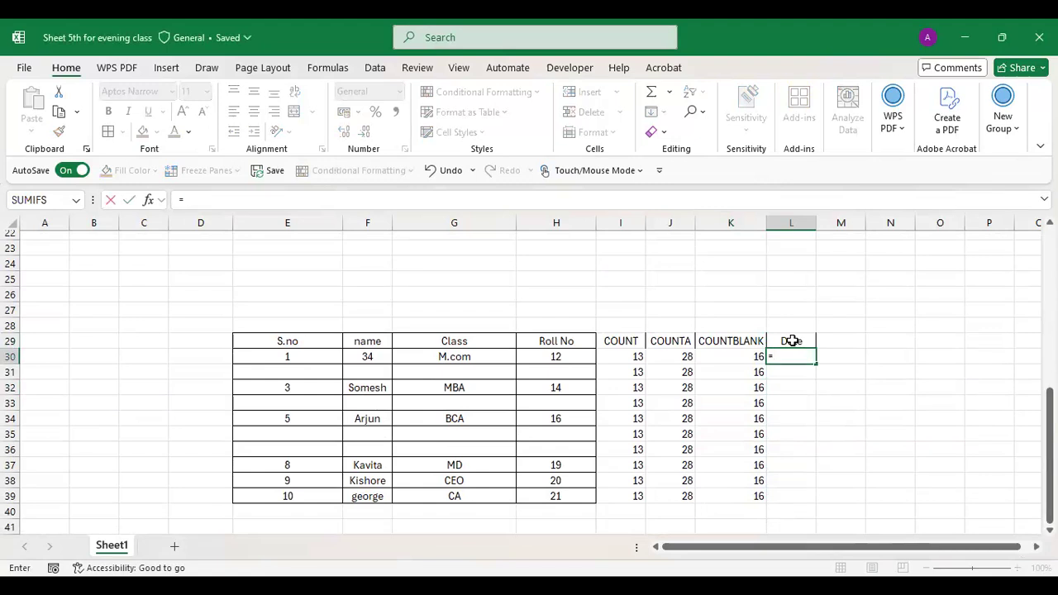
{"action": "type", "text": "Date"}
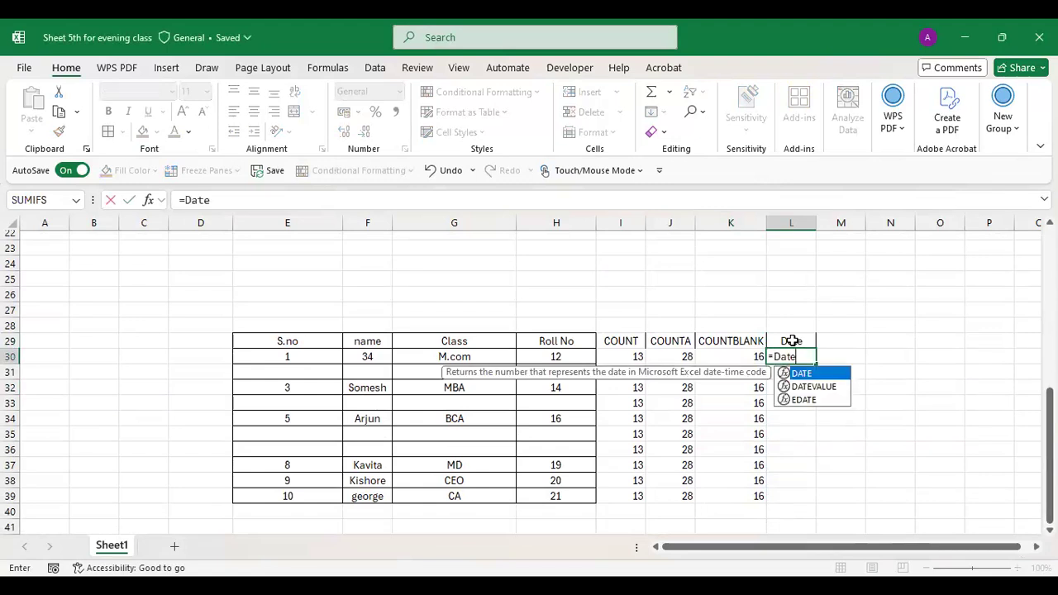
{"action": "type", "text": "("}
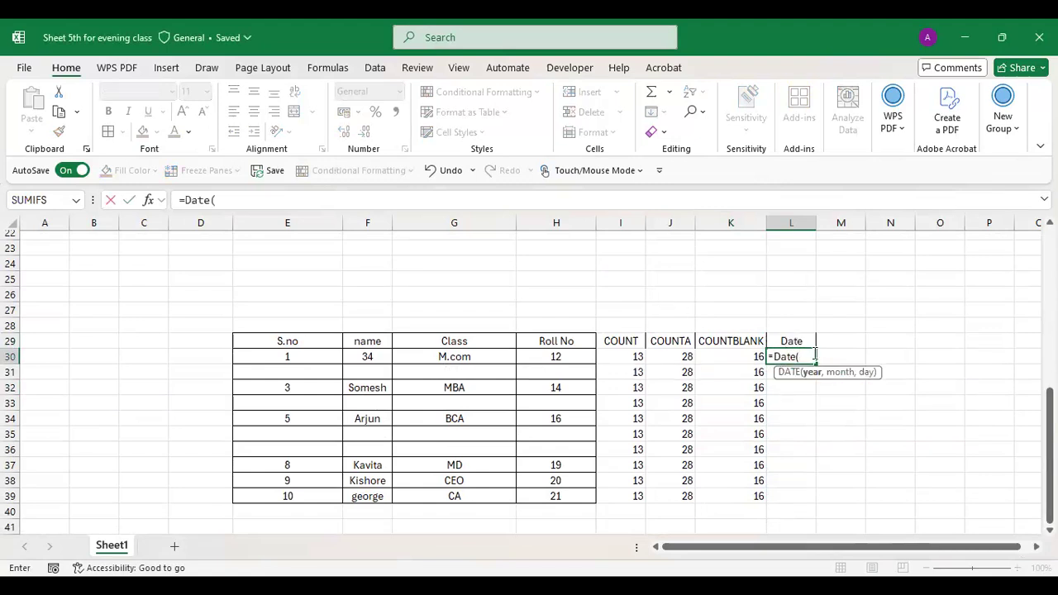
{"action": "key", "text": "Escape"}
{"action": "key", "text": "Down"}
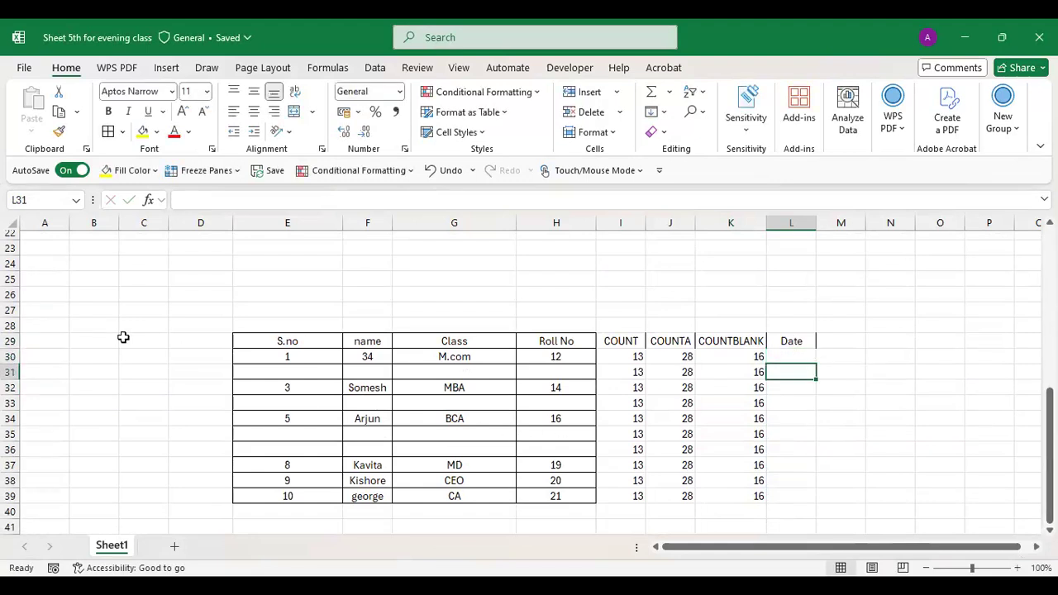
{"action": "left_click", "coordinate": [308, 527]}
{"action": "scroll", "coordinate": [308, 527], "scroll_direction": "down", "scroll_amount": 1}
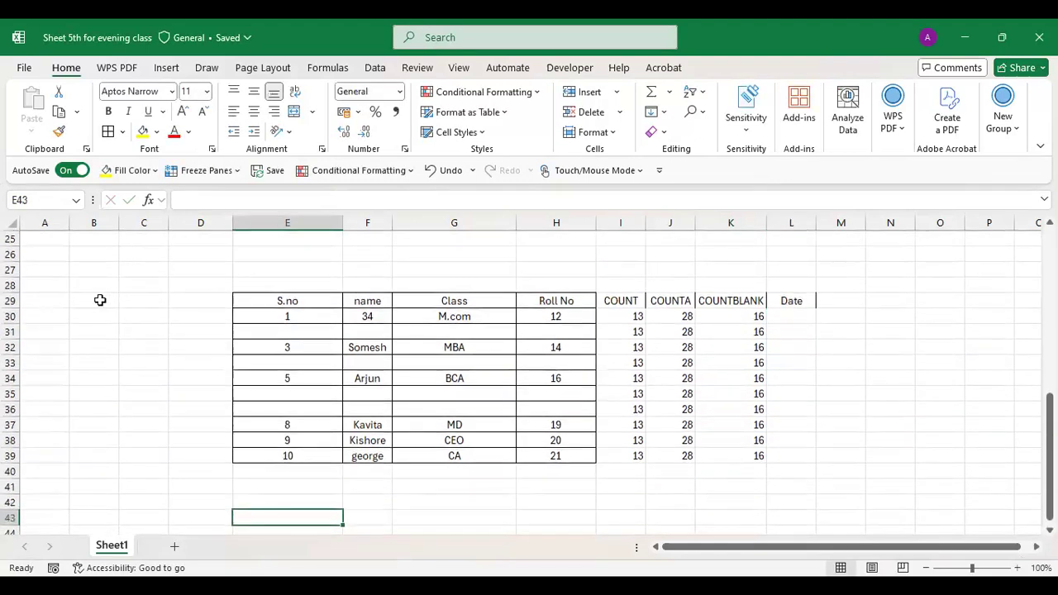
- Enter the headings Year, Month and Day in B29:D29
{"action": "left_click", "coordinate": [100, 301]}
{"action": "type", "text": "Yeaar"}
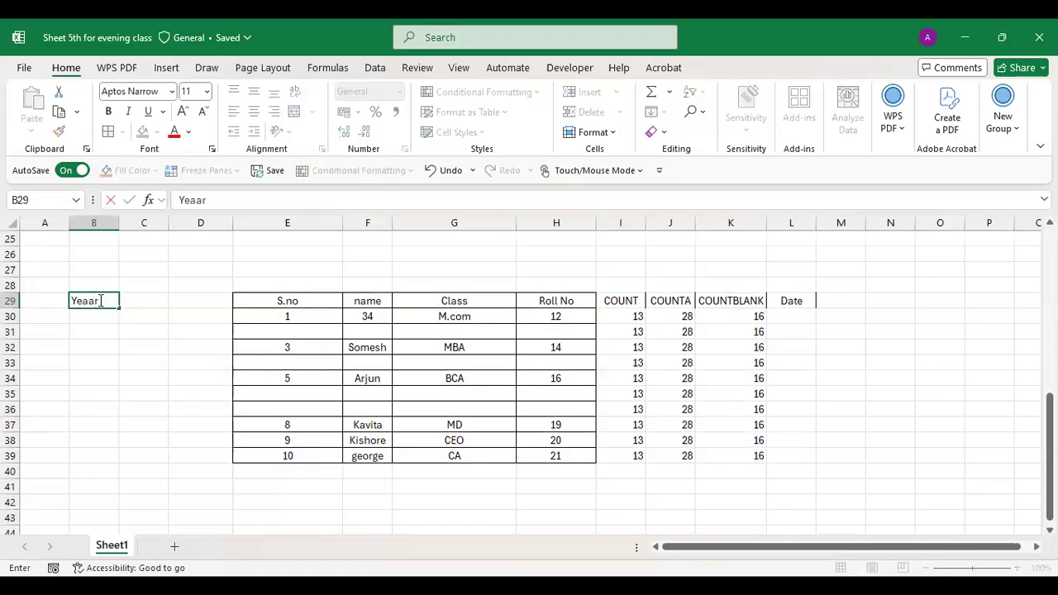
{"action": "key", "text": "BackSpace"}
{"action": "key", "text": "BackSpace"}
{"action": "key", "text": "BackSpace"}
{"action": "type", "text": "ar"}
{"action": "key", "text": "Return"}
{"action": "key", "text": "Up"}
{"action": "key", "text": "Right"}
{"action": "type", "text": "Mony"}
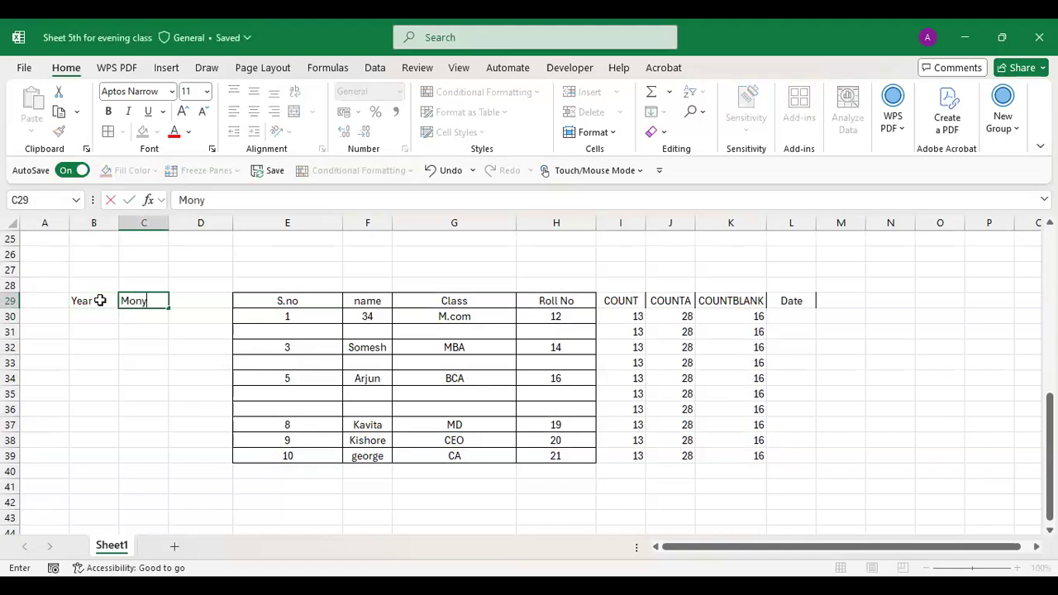
{"action": "key", "text": "BackSpace"}
{"action": "type", "text": "th"}
{"action": "key", "text": "Right"}
{"action": "type", "text": "Day"}
{"action": "key", "text": "Return"}
- Enter the years 2021 through 2030 in B30:B39
{"action": "left_click", "coordinate": [89, 319]}
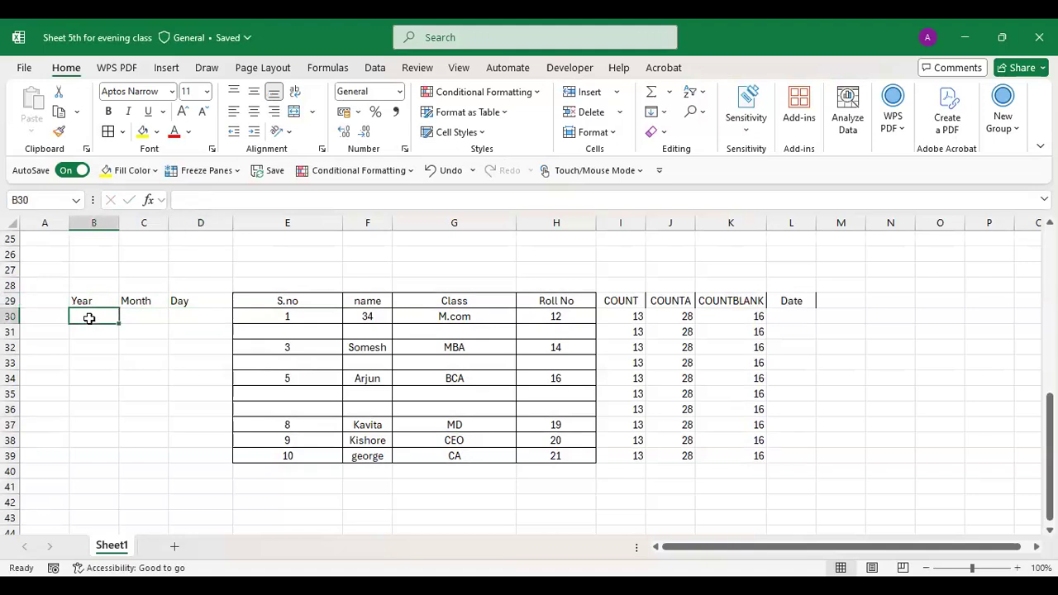
{"action": "type", "text": "2021"}
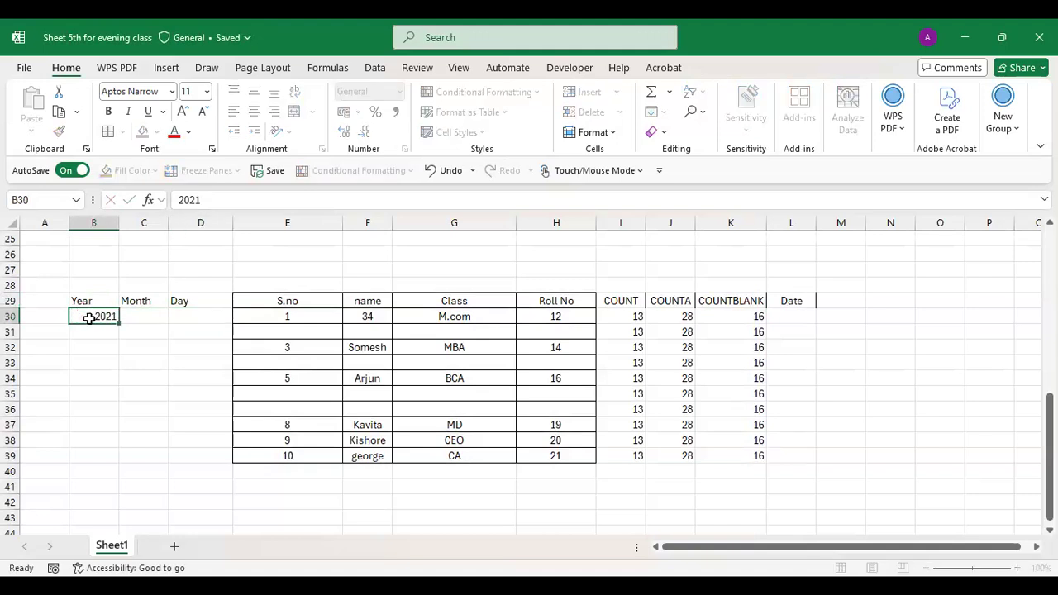
{"action": "key", "text": "Return"}
{"action": "type", "text": "202"}
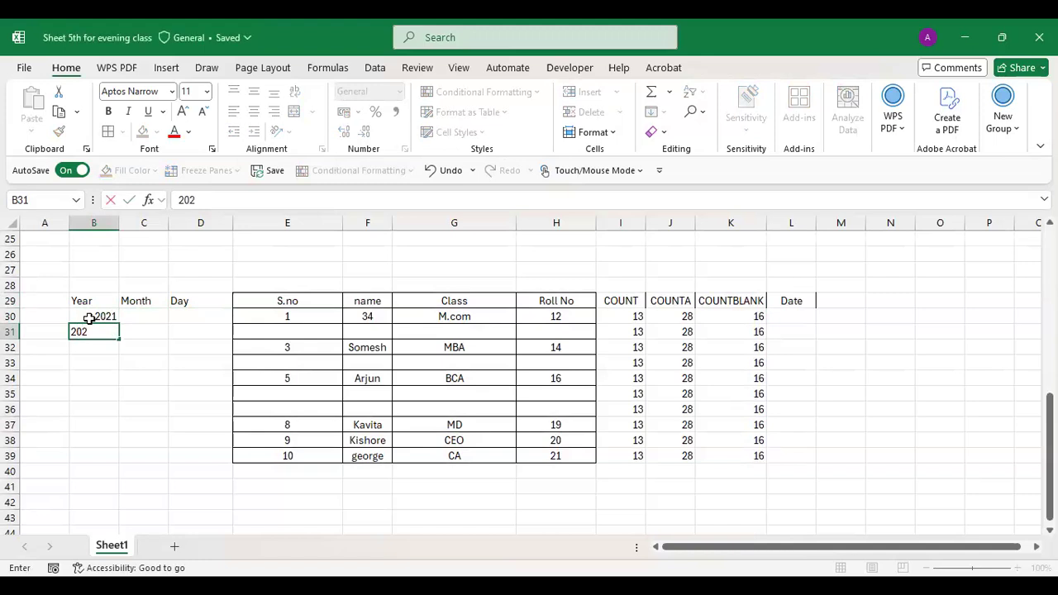
{"action": "type", "text": "3"}
{"action": "type", "text": "2"}
{"action": "key", "text": "Return"}
{"action": "type", "text": "2023"}
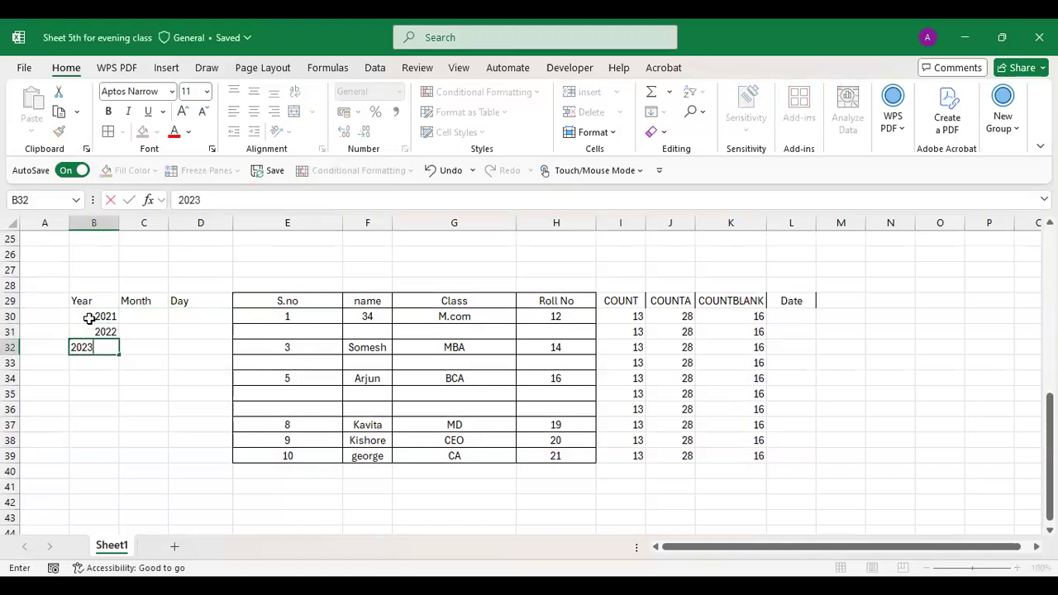
{"action": "key", "text": "Return"}
{"action": "type", "text": "2024"}
{"action": "key", "text": "Return"}
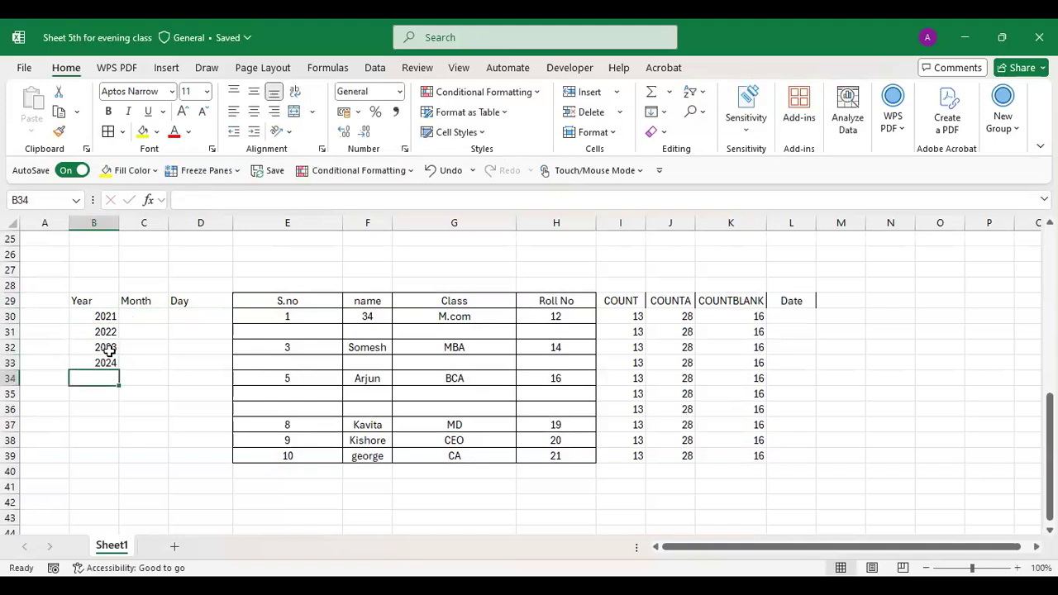
{"action": "type", "text": "2025"}
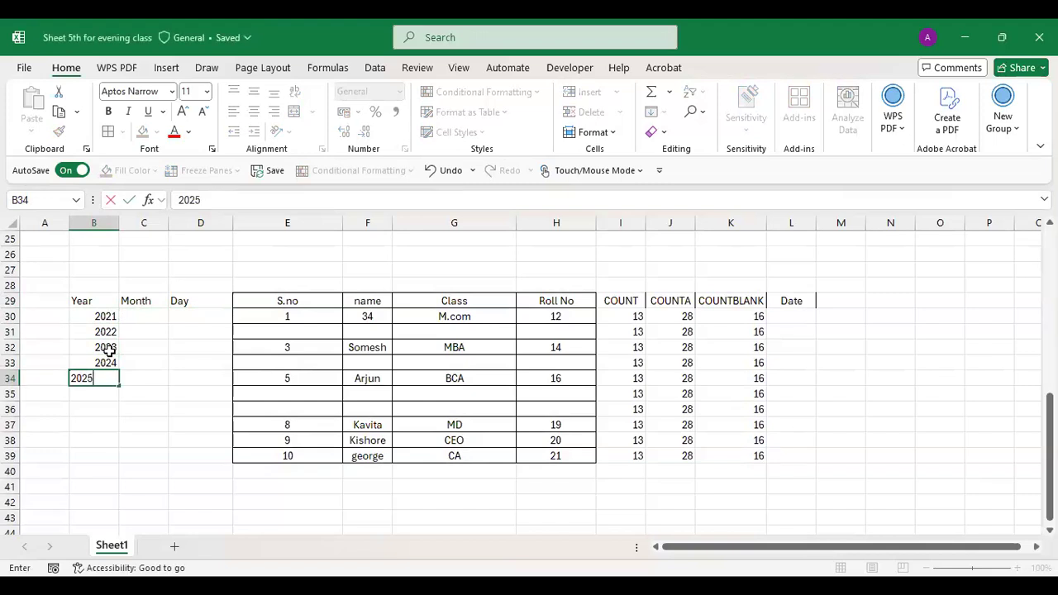
{"action": "key", "text": "Return"}
{"action": "type", "text": "20226"}
{"action": "key", "text": "BackSpace"}
{"action": "key", "text": "BackSpace"}
{"action": "type", "text": "6"}
{"action": "key", "text": "Return"}
{"action": "type", "text": "202"}
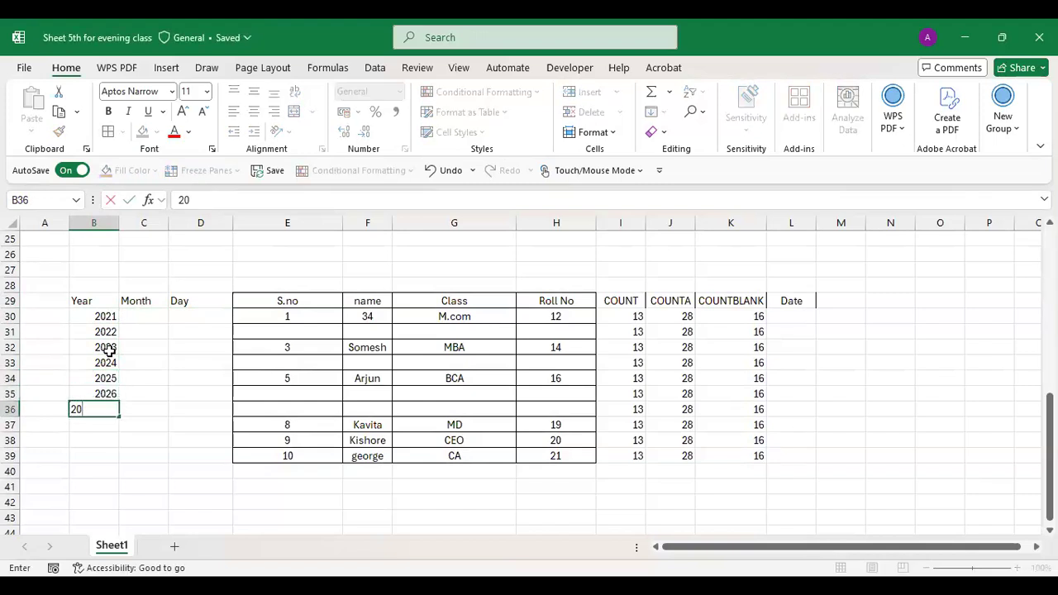
{"action": "type", "text": "7"}
{"action": "key", "text": "Return"}
{"action": "type", "text": "2028"}
{"action": "key", "text": "Return"}
{"action": "type", "text": "2029"}
{"action": "key", "text": "Return"}
{"action": "type", "text": "2030"}
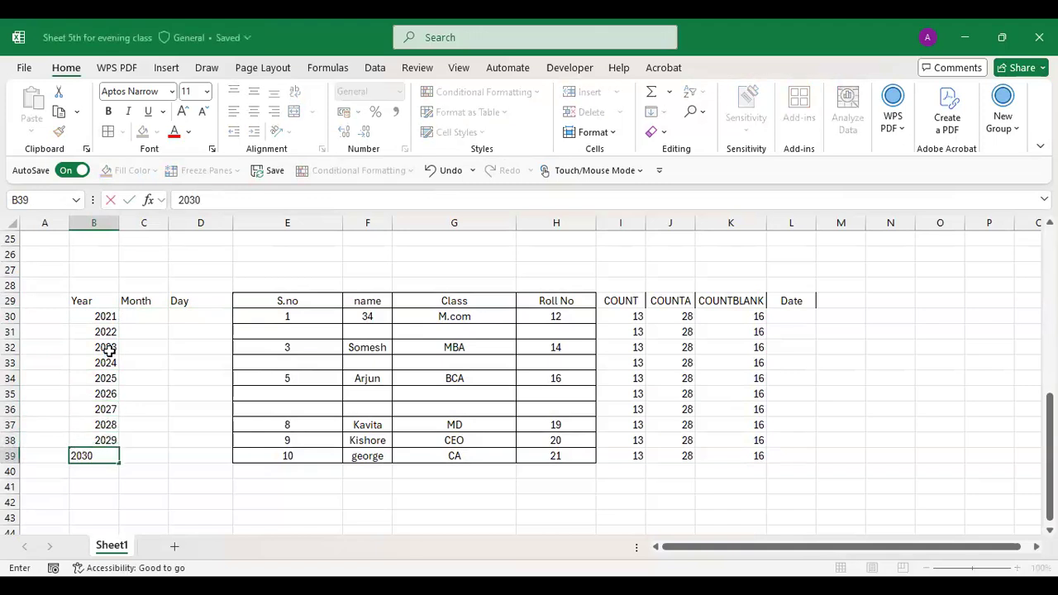
{"action": "key", "text": "Return"}
- Enter the month names January through October in C30:C39
{"action": "left_click", "coordinate": [145, 314]}
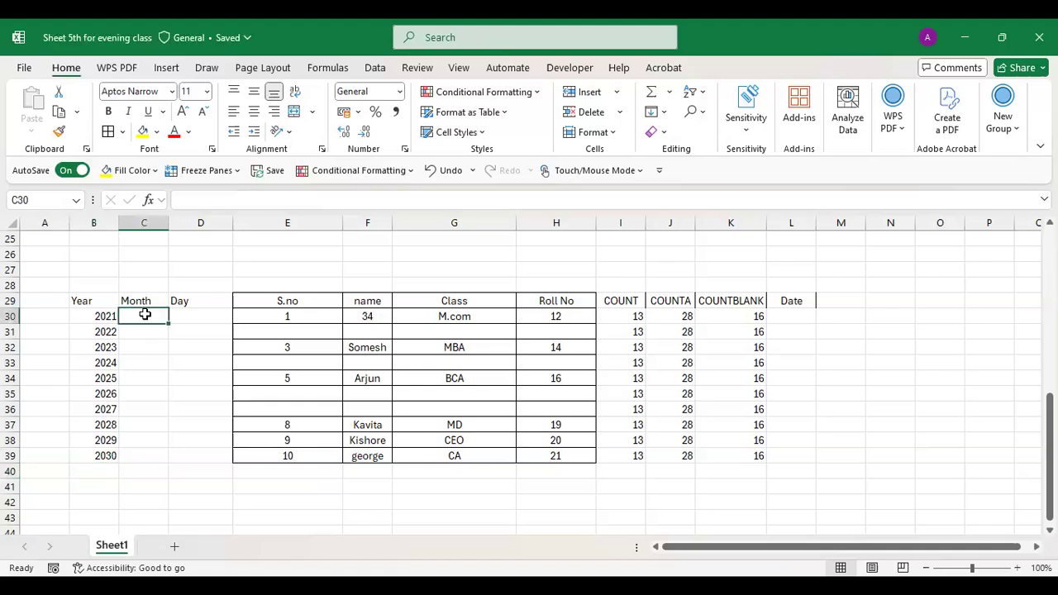
{"action": "type", "text": "January"}
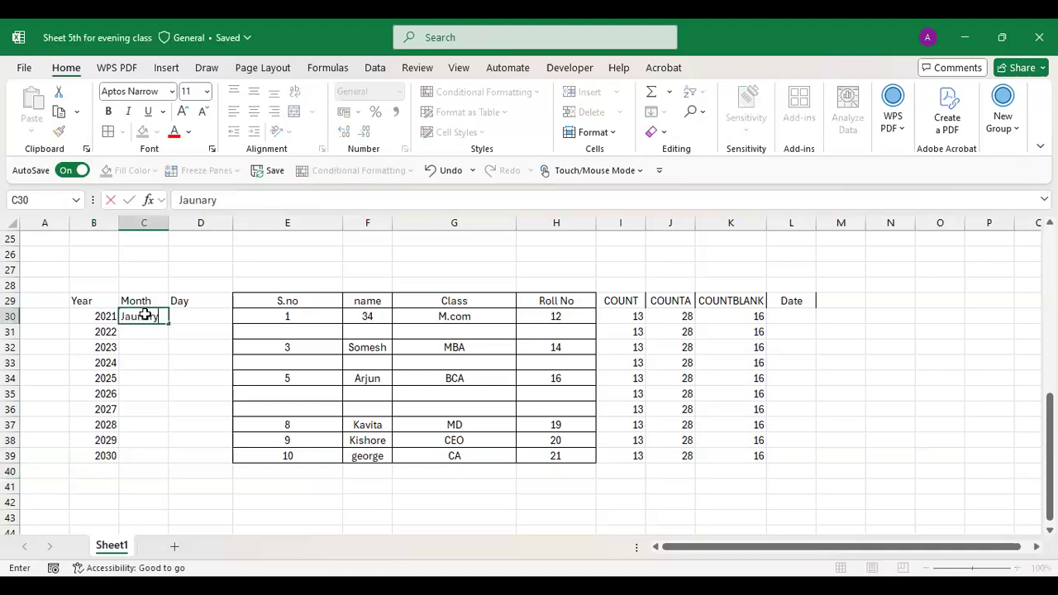
{"action": "key", "text": "Return"}
{"action": "type", "text": "Feabruare"}
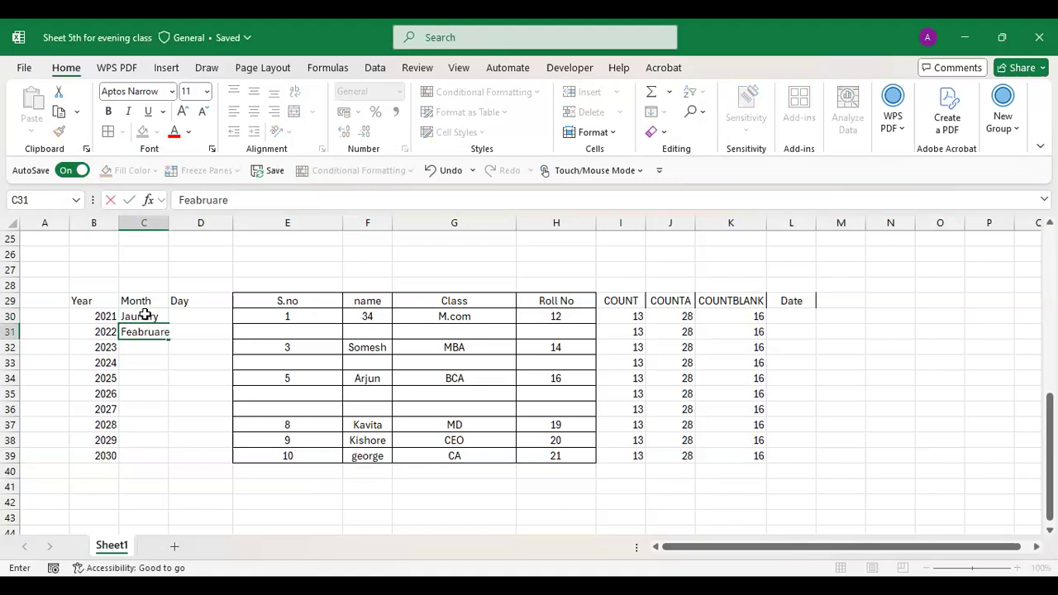
{"action": "key", "text": "ctrl+Return"}
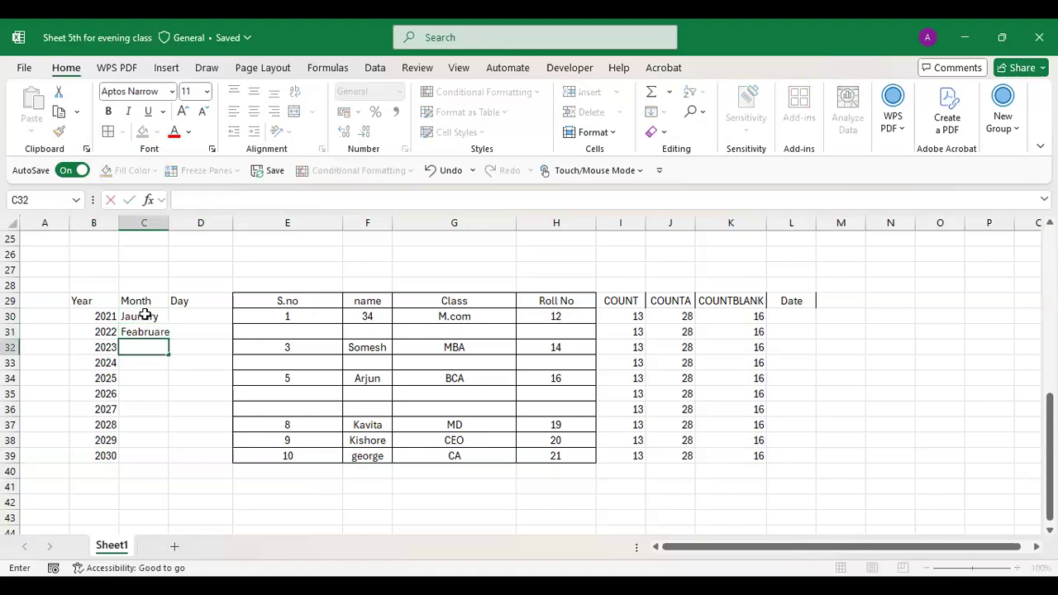
{"action": "type", "text": "Feb"}
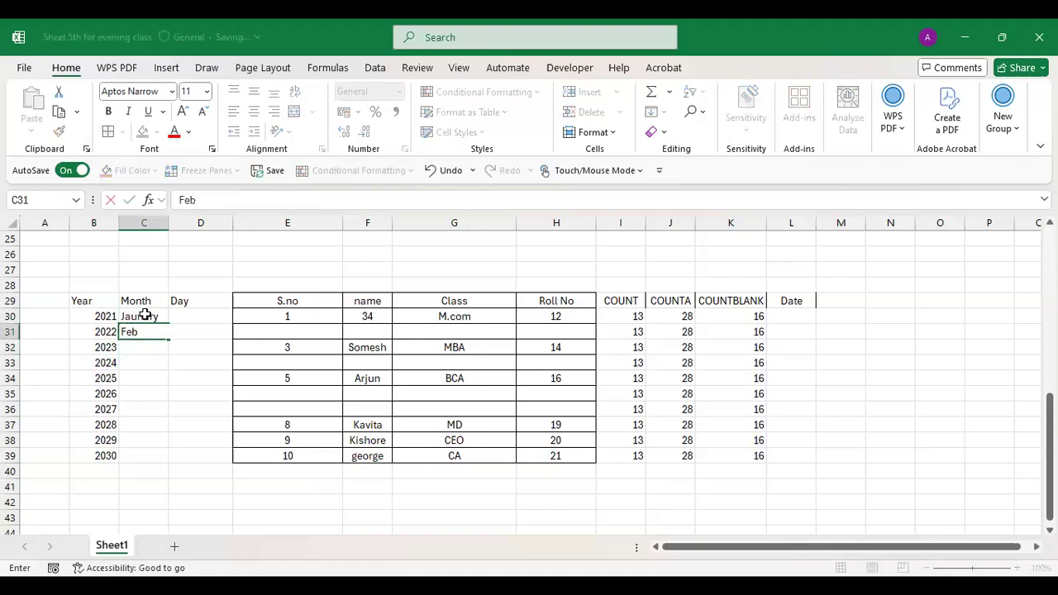
{"action": "type", "text": "ruary"}
{"action": "key", "text": "Return"}
{"action": "type", "text": "March"}
{"action": "key", "text": "Return"}
{"action": "type", "text": "April"}
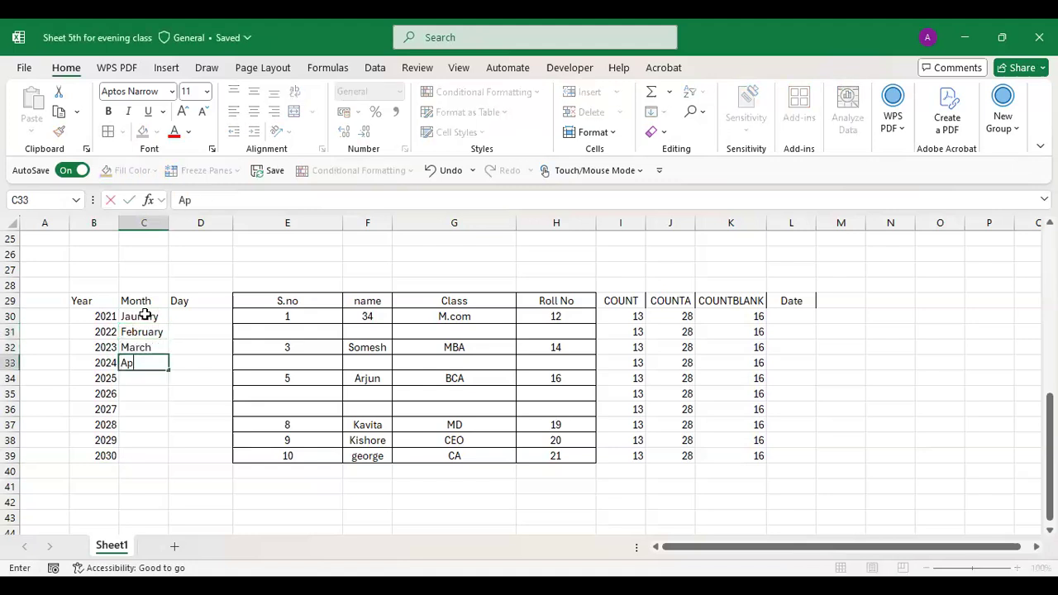
{"action": "key", "text": "Return"}
{"action": "type", "text": "may"}
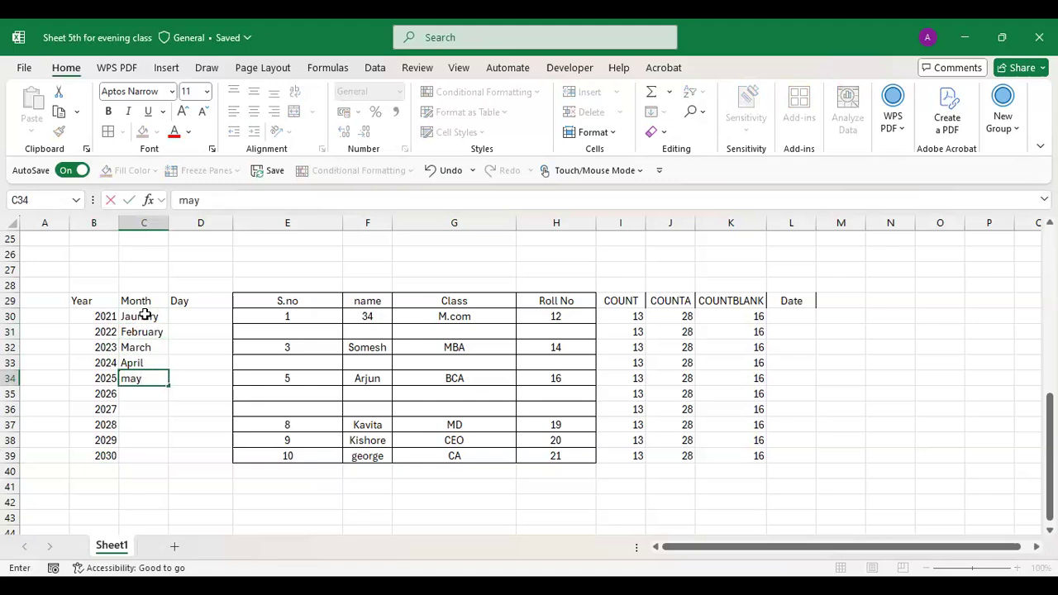
{"action": "key", "text": "Return"}
{"action": "type", "text": "un"}
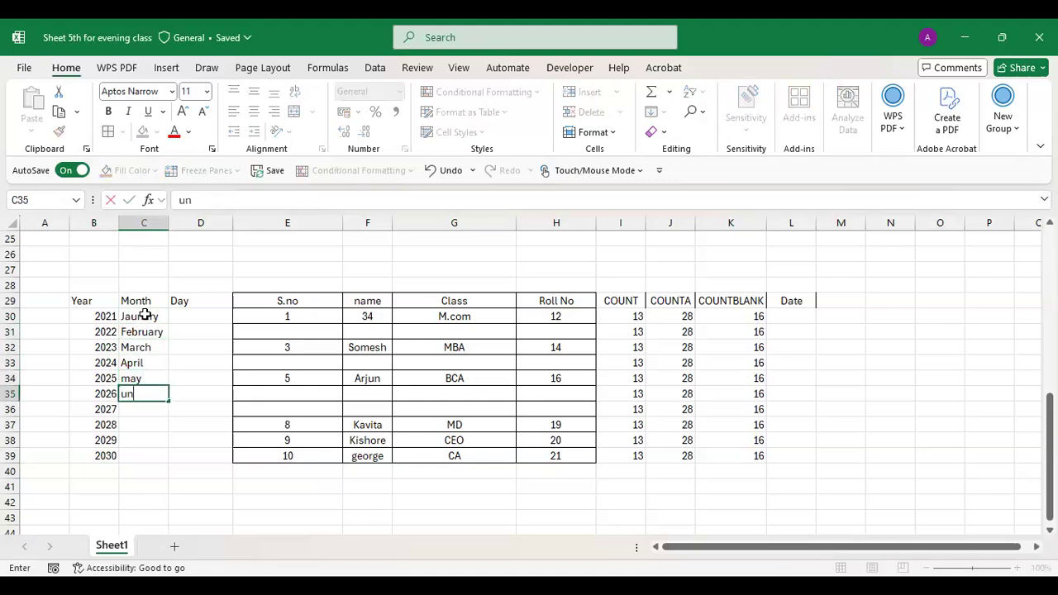
{"action": "key", "text": "BackSpace"}
{"action": "key", "text": "BackSpace"}
{"action": "type", "text": "June"}
{"action": "key", "text": "Return"}
{"action": "type", "text": "July"}
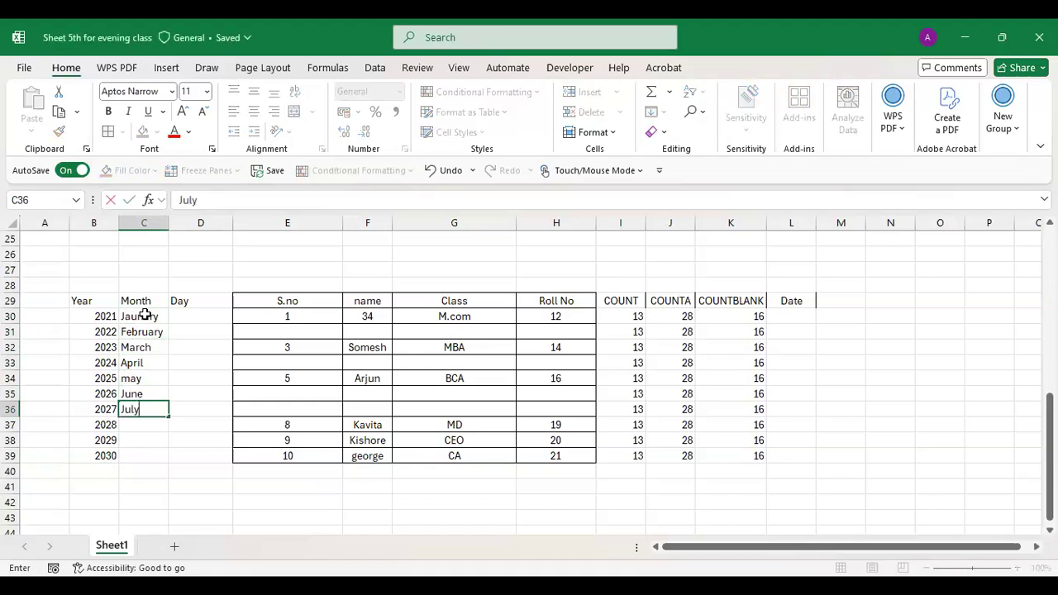
{"action": "key", "text": "Return"}
{"action": "type", "text": "August"}
{"action": "key", "text": "Return"}
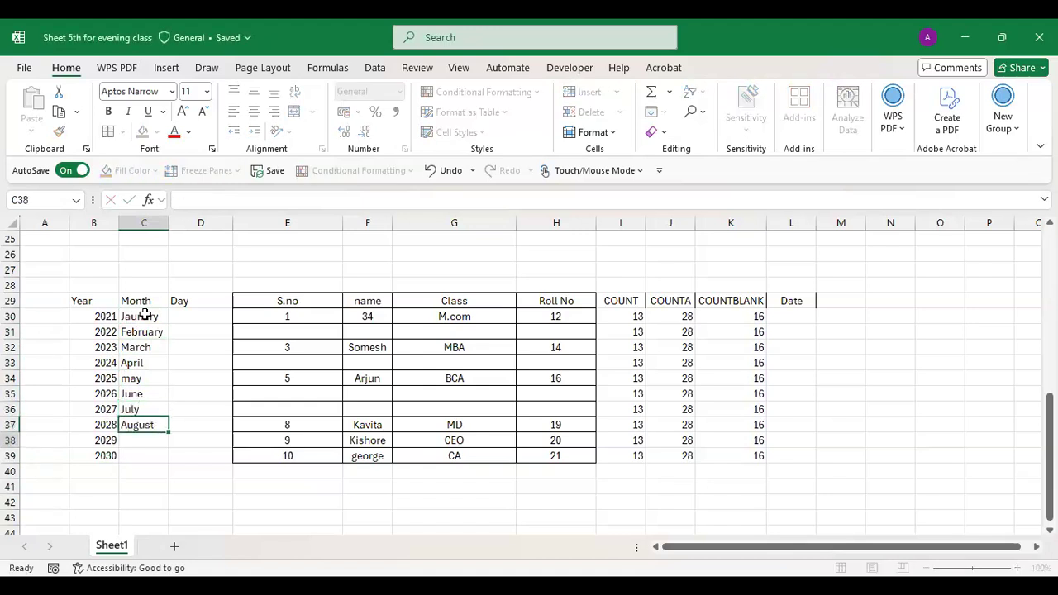
{"action": "type", "text": "Septemebe"}
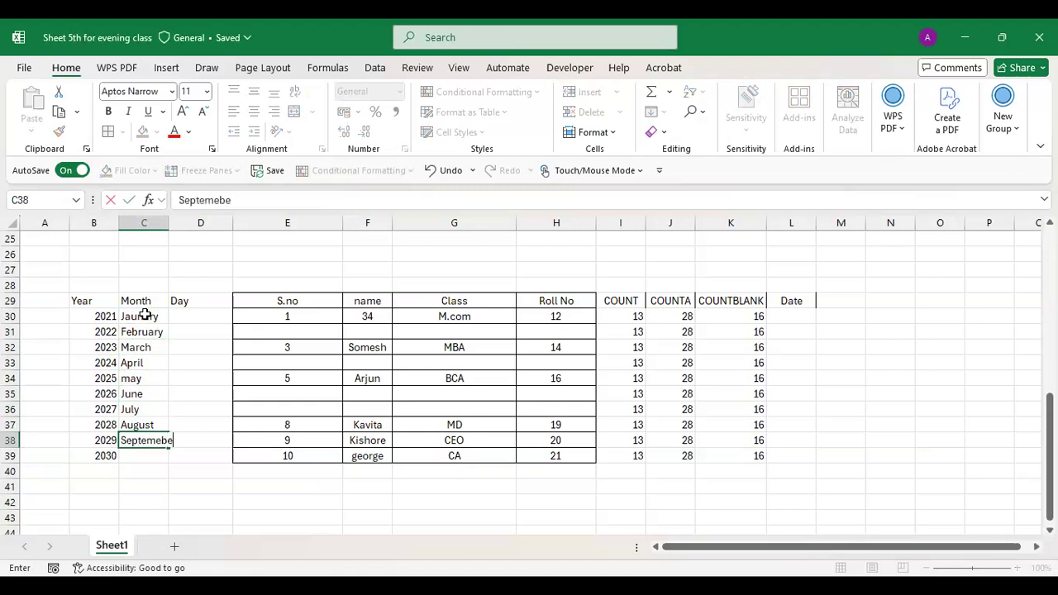
{"action": "key", "text": "BackSpace"}
{"action": "key", "text": "BackSpace"}
{"action": "type", "text": "ber"}
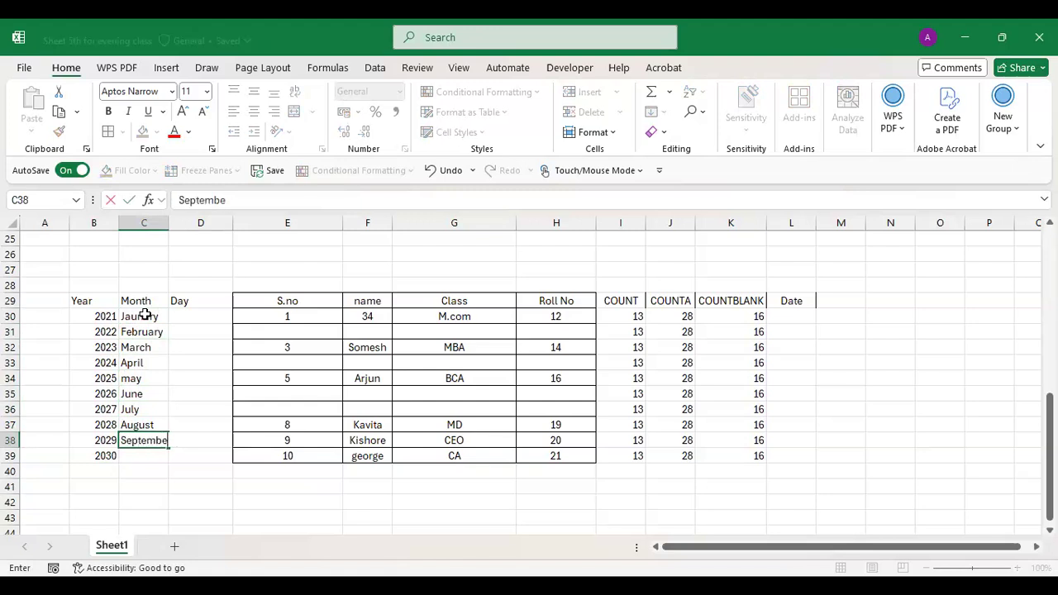
{"action": "key", "text": "Return"}
{"action": "type", "text": "OCtober"}
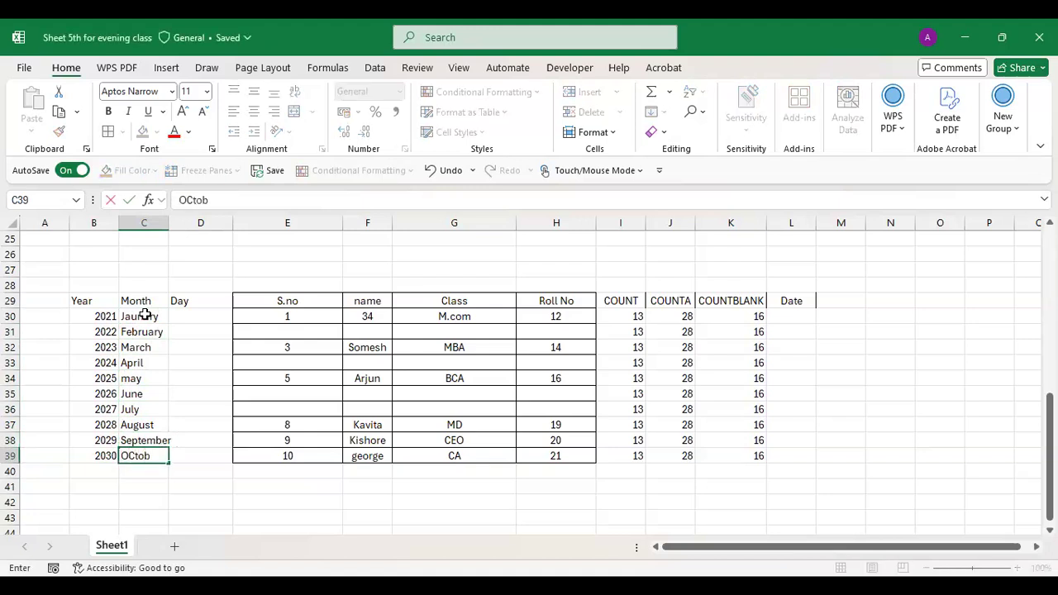
{"action": "key", "text": "Return"}
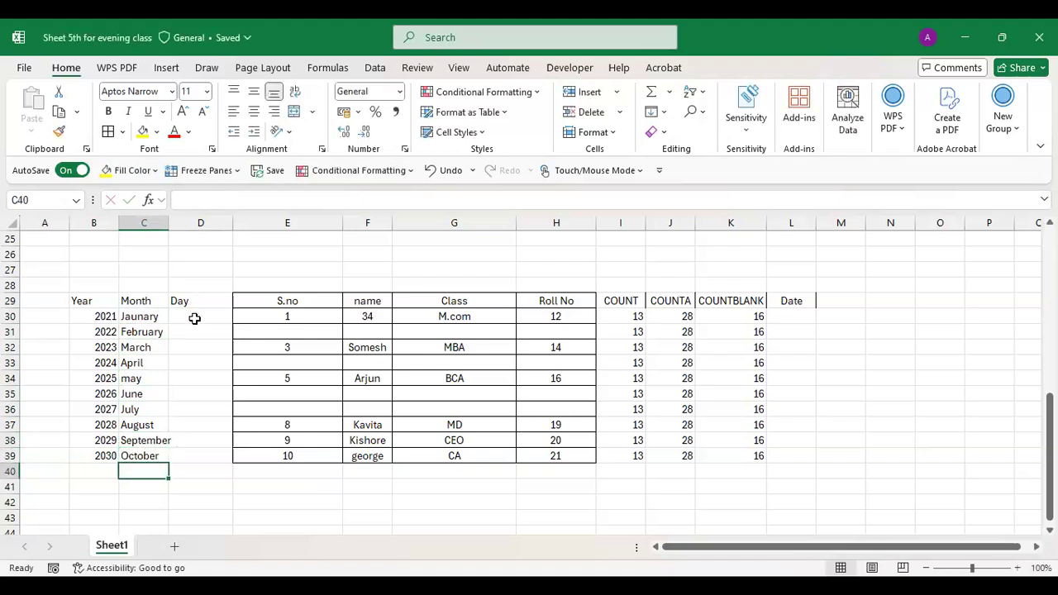
{"action": "left_click", "coordinate": [194, 318]}
- Enter 1 and 2 in D30:D31 and select them as the day-number pattern
{"action": "type", "text": "1"}
{"action": "key", "text": "Return"}
{"action": "type", "text": "2"}
{"action": "key", "text": "Return"}
{"action": "left_click", "coordinate": [207, 322]}
{"action": "left_click_drag", "start_coordinate": [207, 322], "coordinate": [237, 459]}
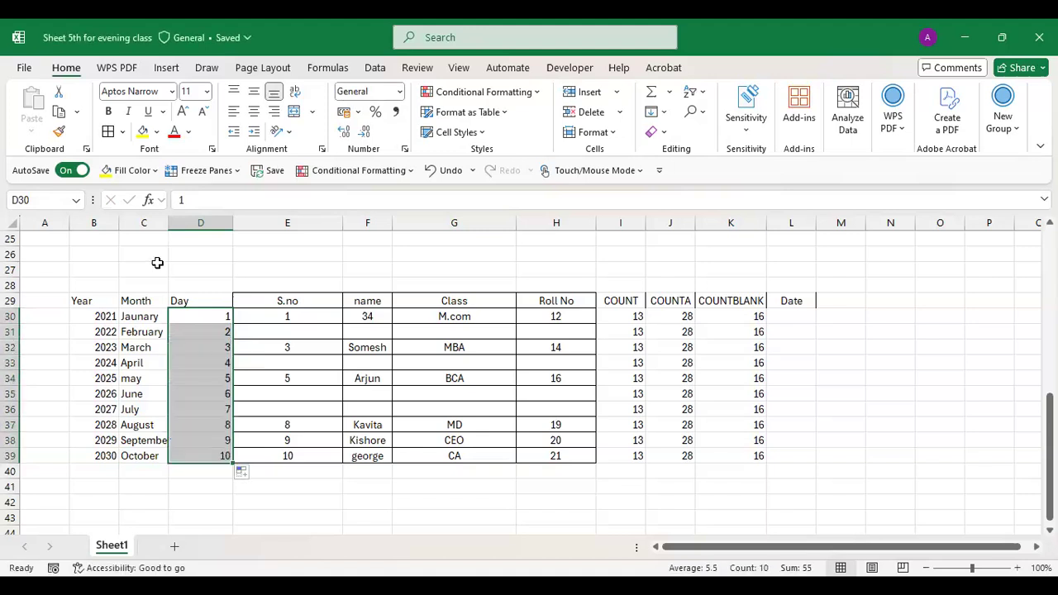
- Widen column C to fit September, then apply borders and centring to B29:D39
{"action": "double_click", "coordinate": [168, 224]}
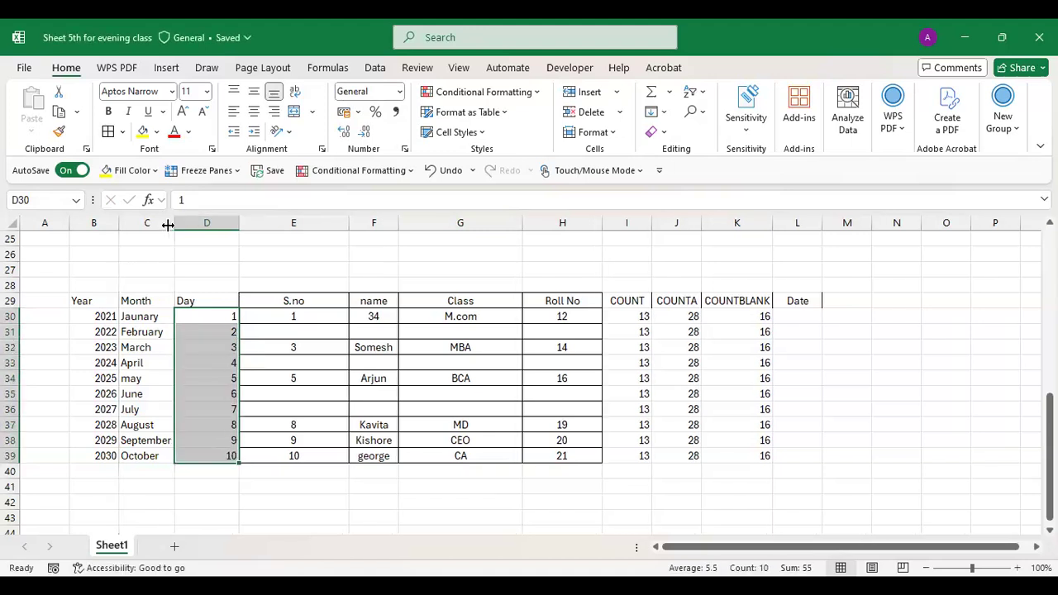
{"action": "left_click_drag", "start_coordinate": [80, 300], "coordinate": [231, 457]}
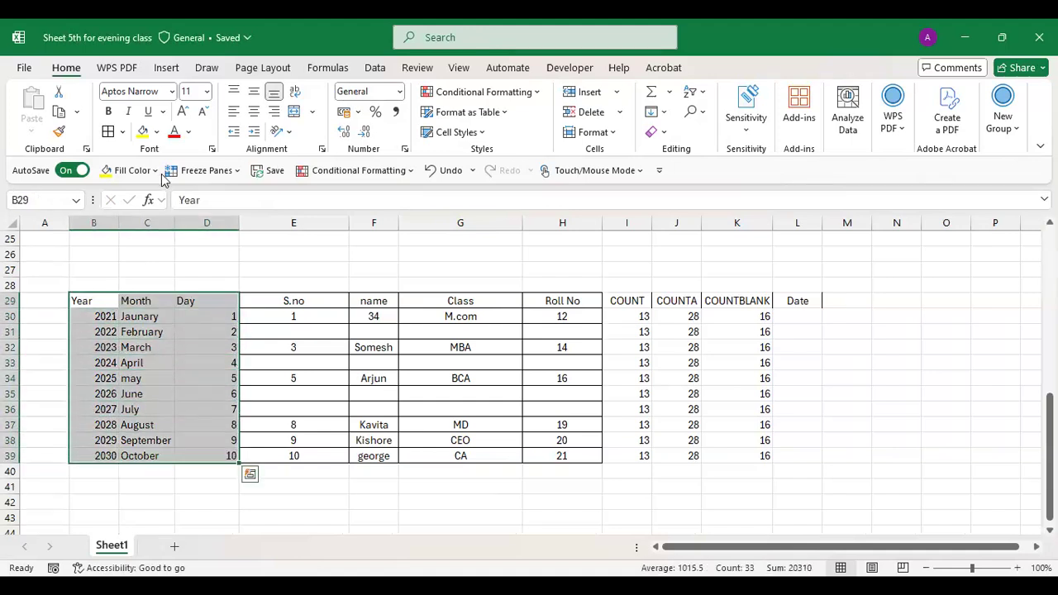
{"action": "left_click", "coordinate": [107, 132]}
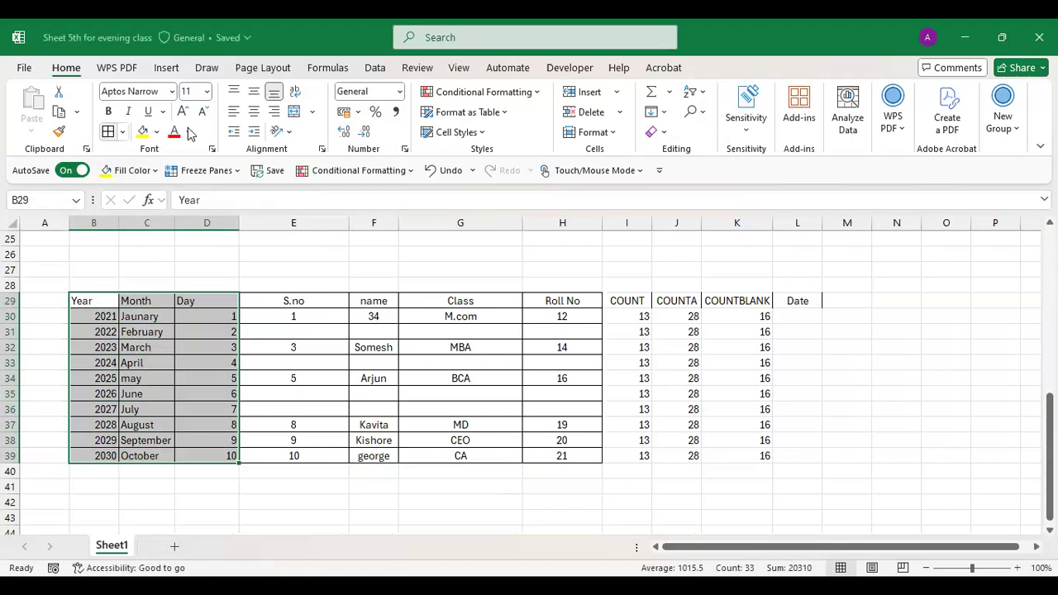
{"action": "left_click", "coordinate": [254, 114]}
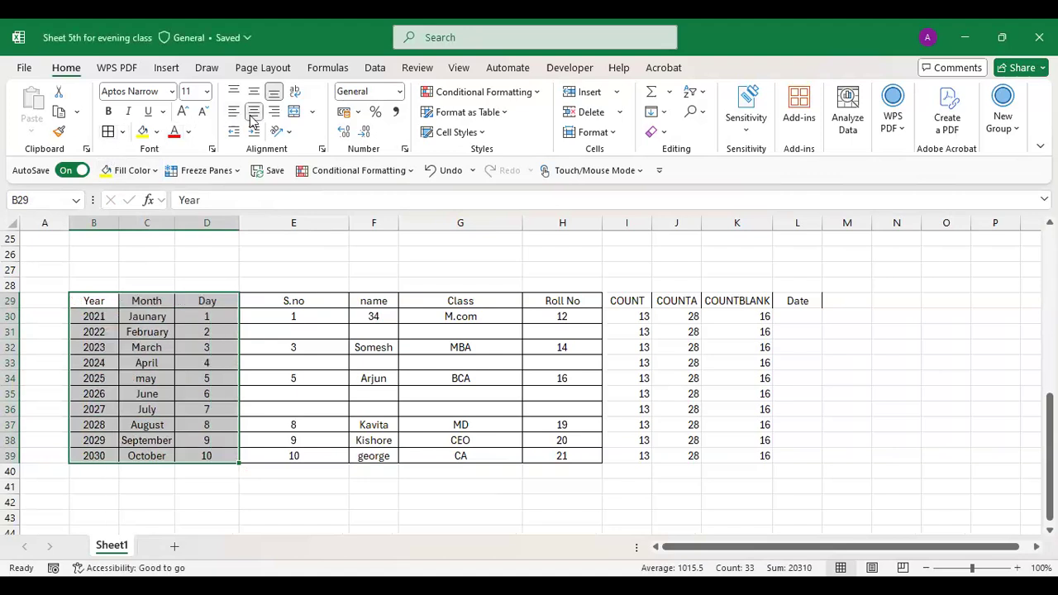
{"action": "left_click", "coordinate": [791, 314]}
- Enter =DATE(B30,C30,D30) in L30 and widen column L
{"action": "type", "text": "=D"}
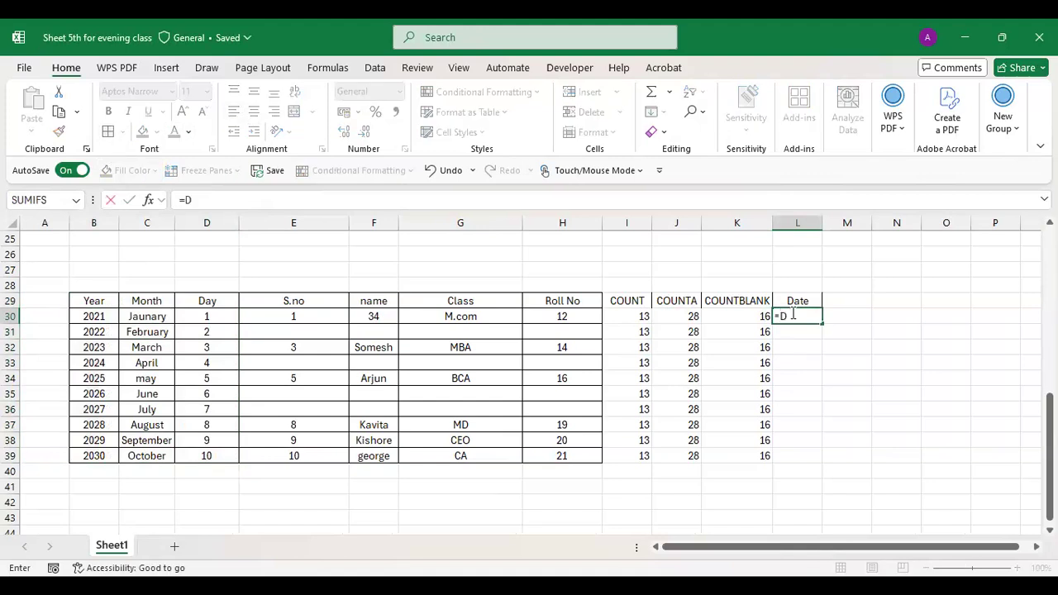
{"action": "type", "text": "ate("}
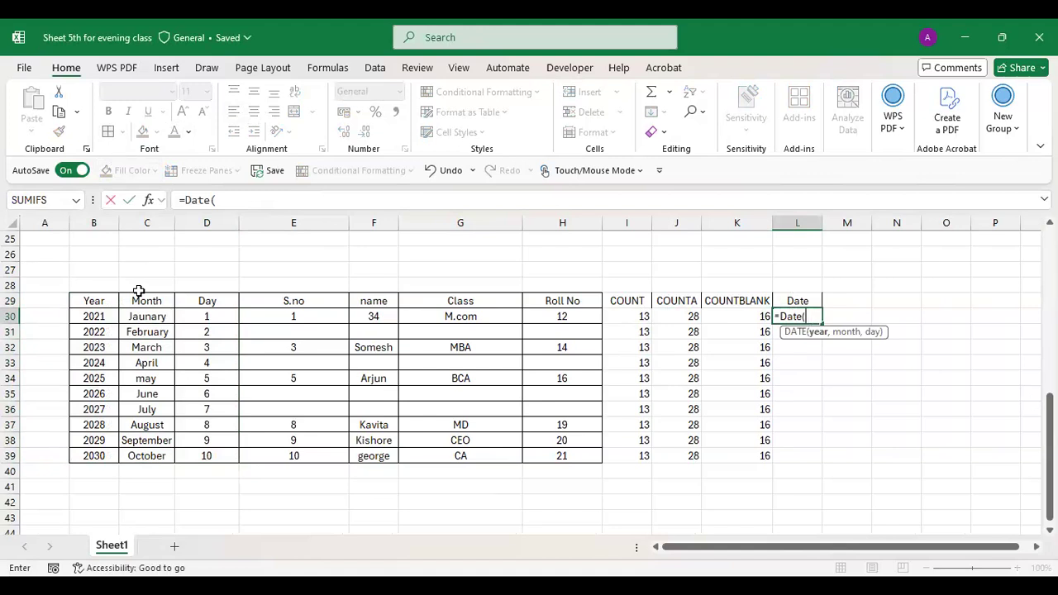
{"action": "left_click", "coordinate": [81, 317]}
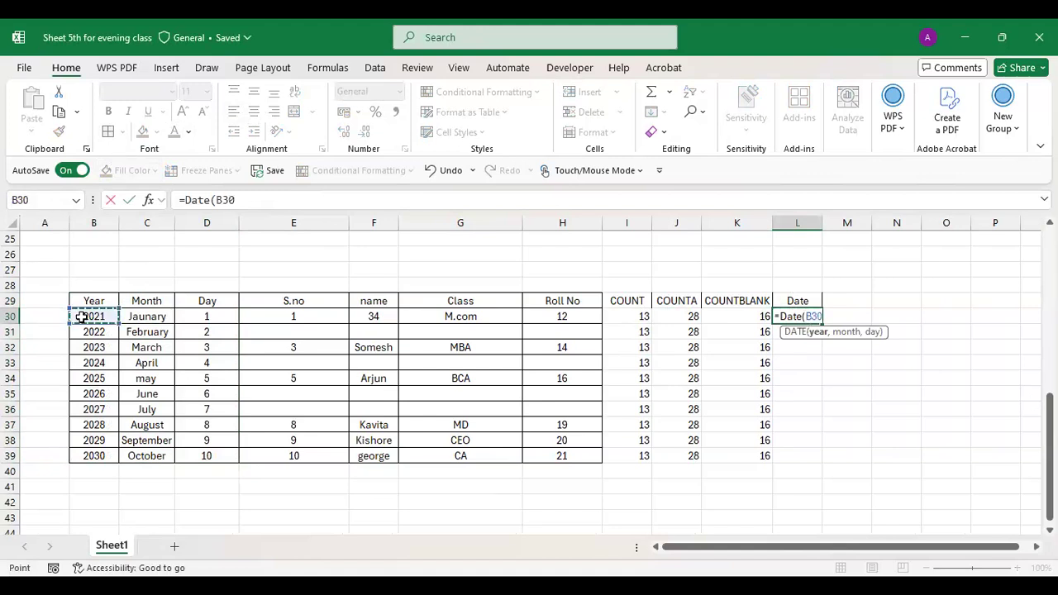
{"action": "type", "text": ","}
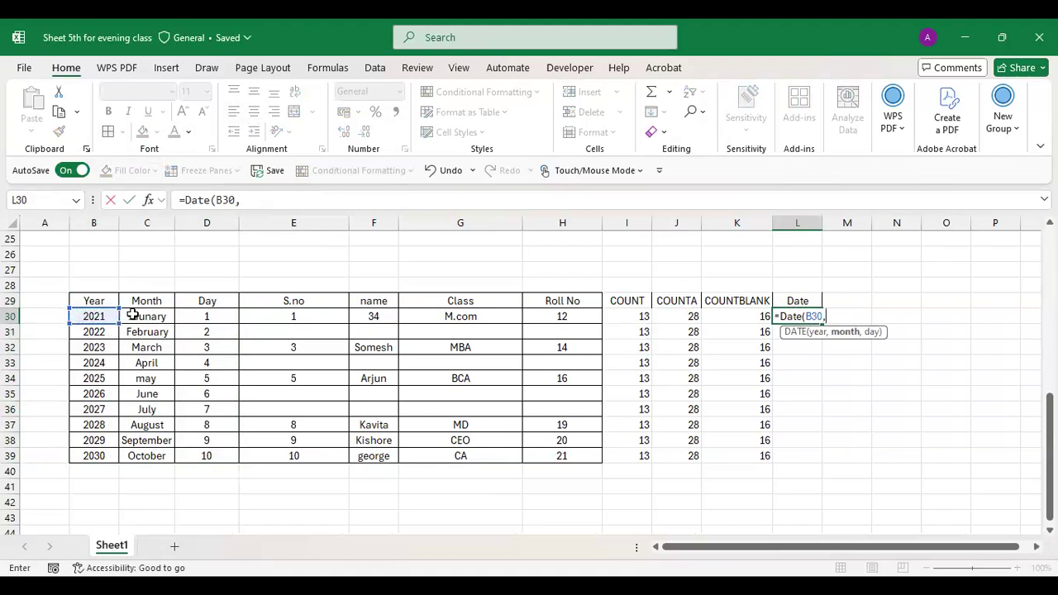
{"action": "left_click", "coordinate": [132, 315]}
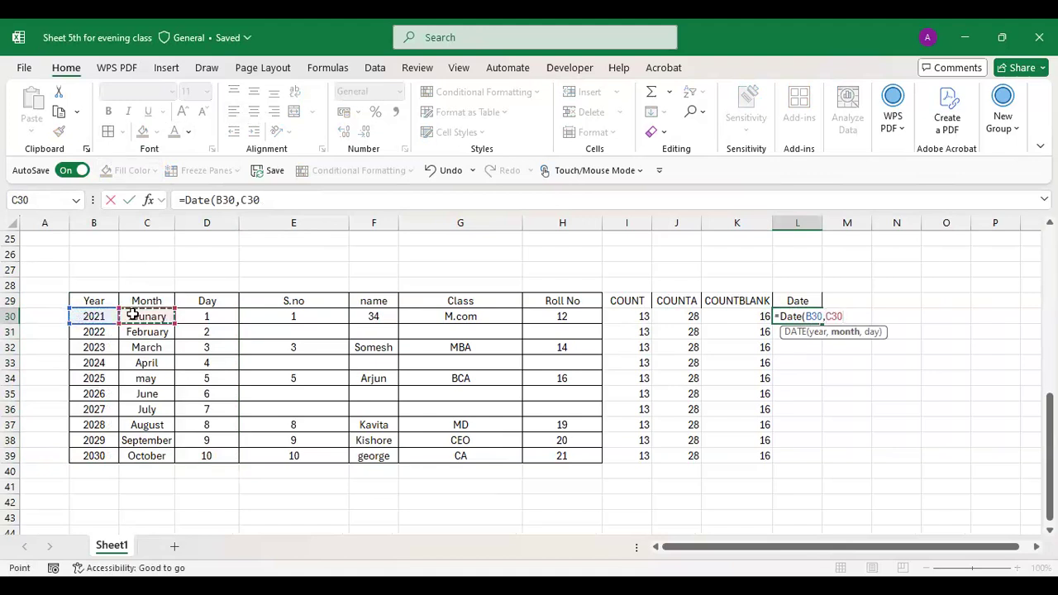
{"action": "type", "text": ","}
{"action": "left_click", "coordinate": [196, 316]}
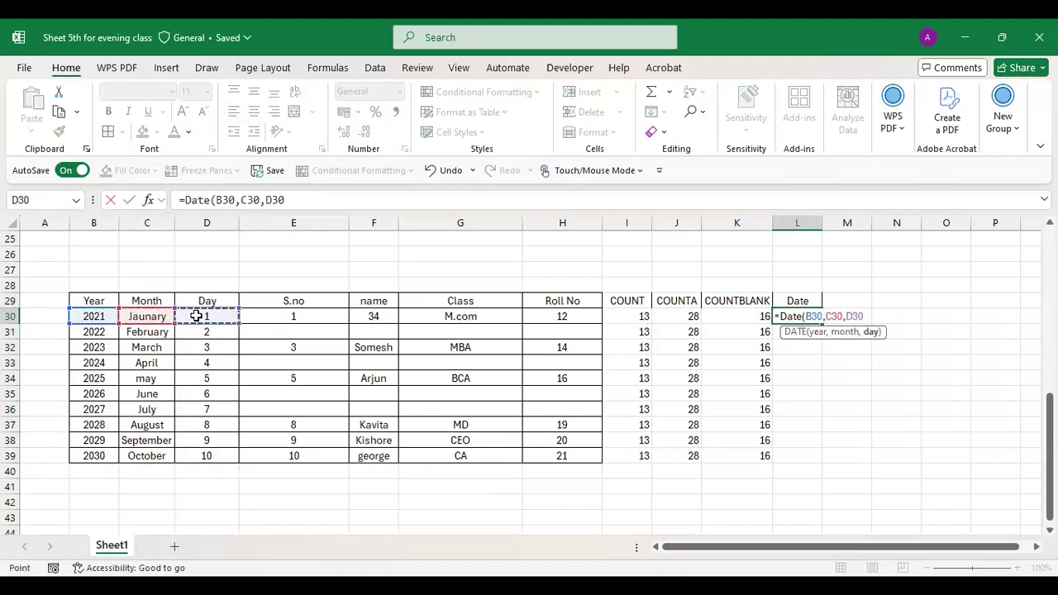
{"action": "type", "text": ")"}
{"action": "key", "text": "Return"}
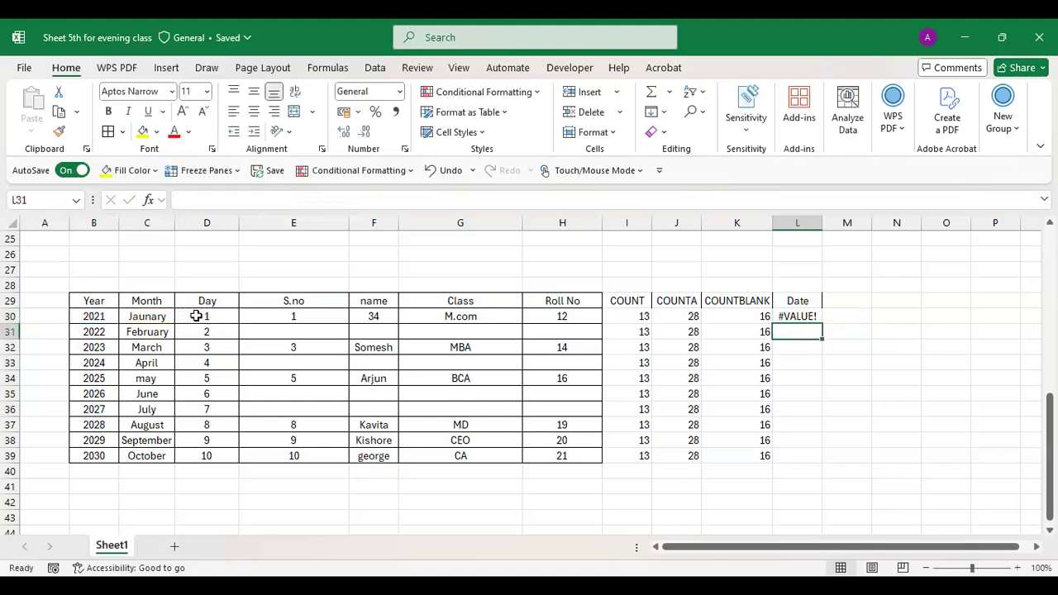
{"action": "left_click_drag", "start_coordinate": [818, 219], "coordinate": [844, 219]}
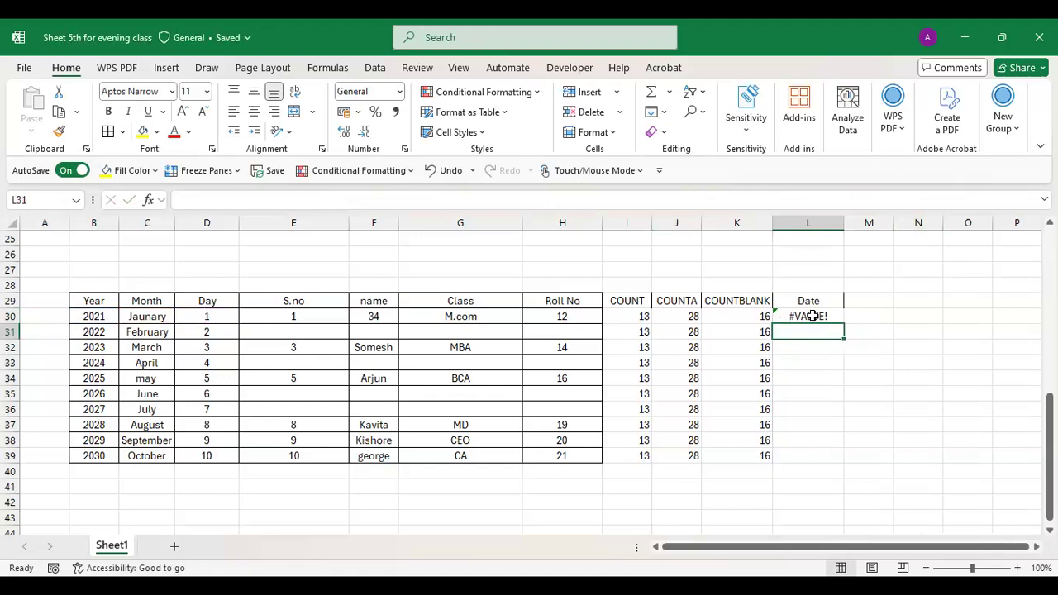
{"action": "double_click", "coordinate": [813, 315]}
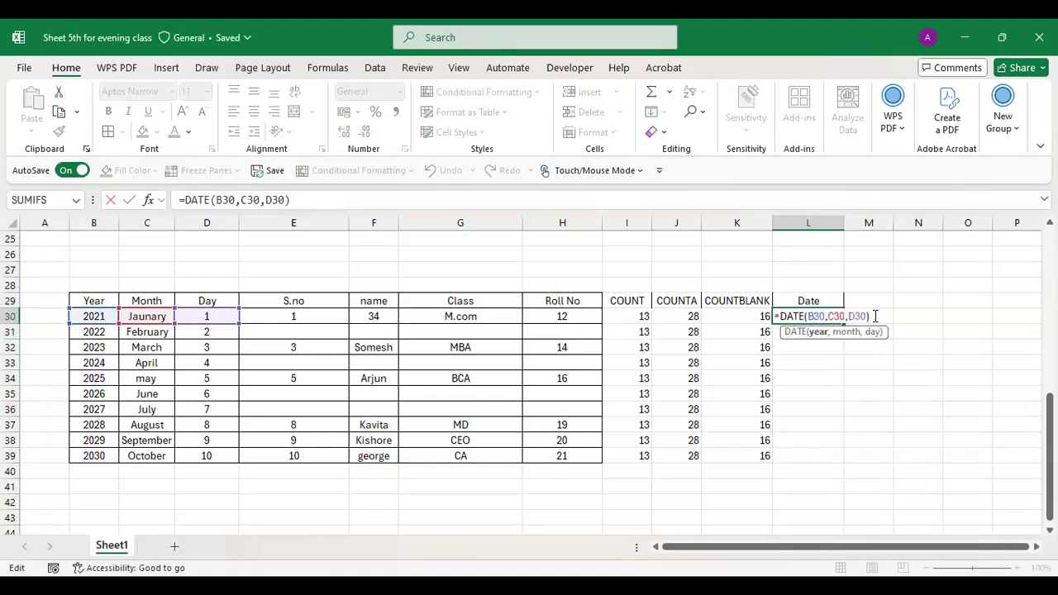
- Attempt rewriting L30's DATE arguments, clearing a stray quote and trying a B30:D30 reference
{"action": "key", "text": "BackSpace"}
{"action": "key", "text": "BackSpace"}
{"action": "key", "text": "BackSpace"}
{"action": "key", "text": "BackSpace"}
{"action": "key", "text": "BackSpace"}
{"action": "key", "text": "BackSpace"}
{"action": "key", "text": "BackSpace"}
{"action": "key", "text": "BackSpace"}
{"action": "key", "text": "BackSpace"}
{"action": "key", "text": "BackSpace"}
{"action": "key", "text": "BackSpace"}
{"action": "key", "text": "BackSpace"}
{"action": "key", "text": "BackSpace"}
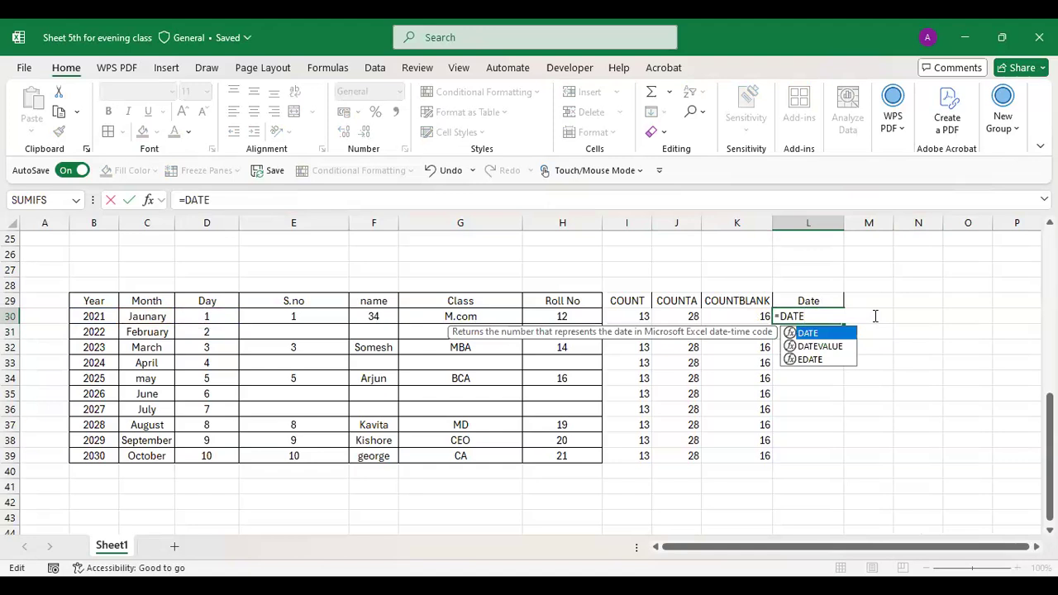
{"action": "type", "text": "(\""}
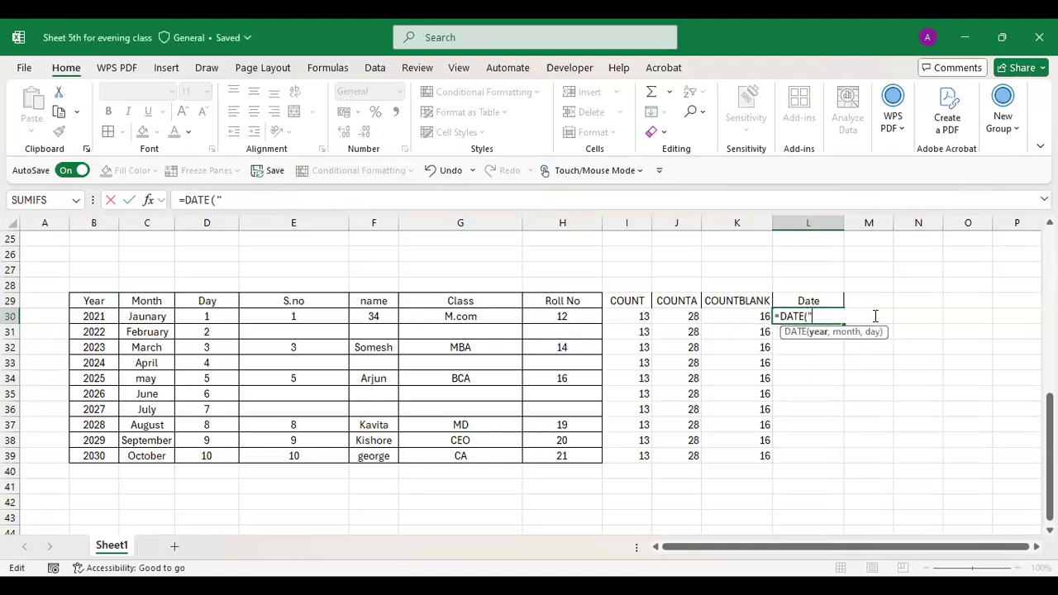
{"action": "left_click", "coordinate": [97, 316]}
{"action": "left_click", "coordinate": [517, 388]}
{"action": "key", "text": "BackSpace"}
{"action": "left_click", "coordinate": [103, 318]}
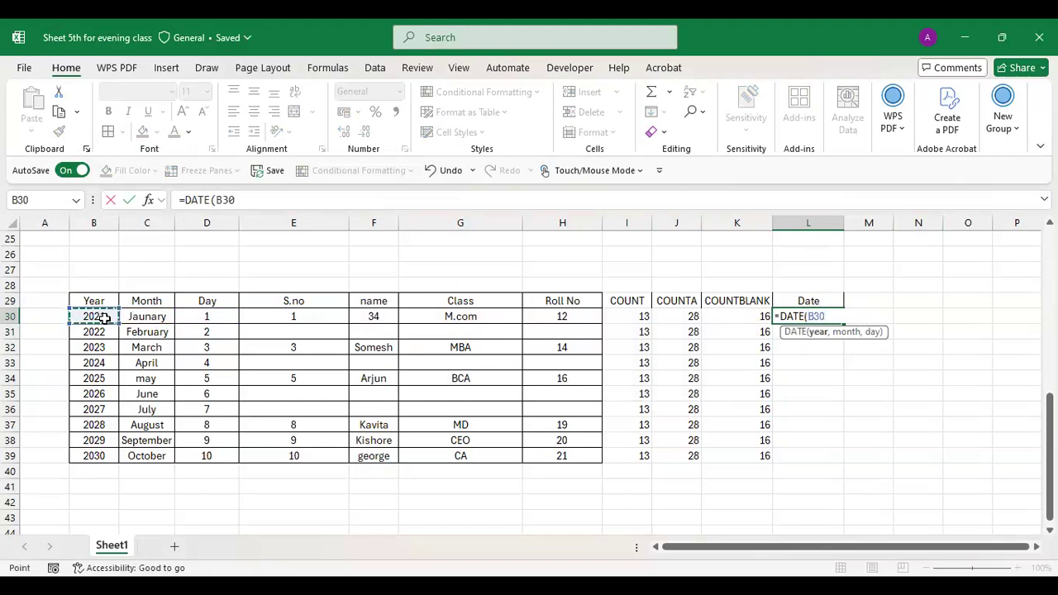
{"action": "key", "text": "shift+Right"}
{"action": "key", "text": "shift+Right"}
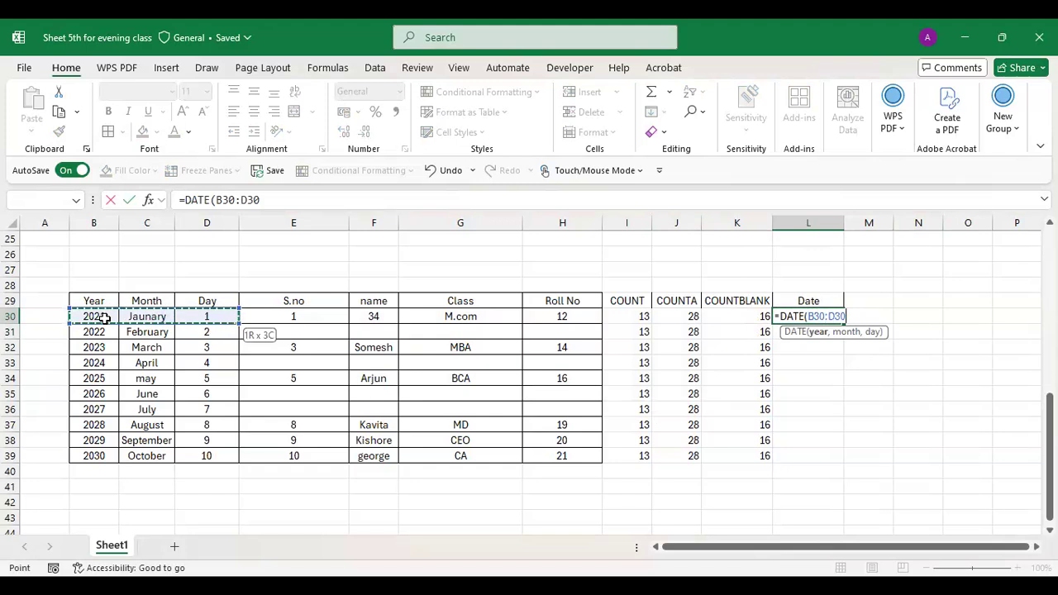
{"action": "type", "text": ")"}
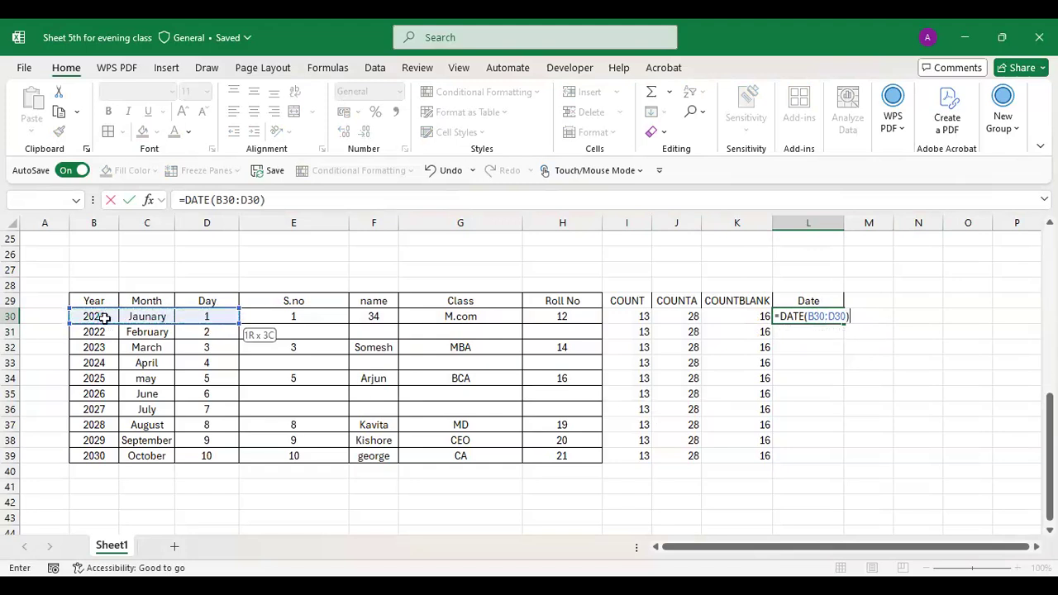
{"action": "key", "text": "Return"}
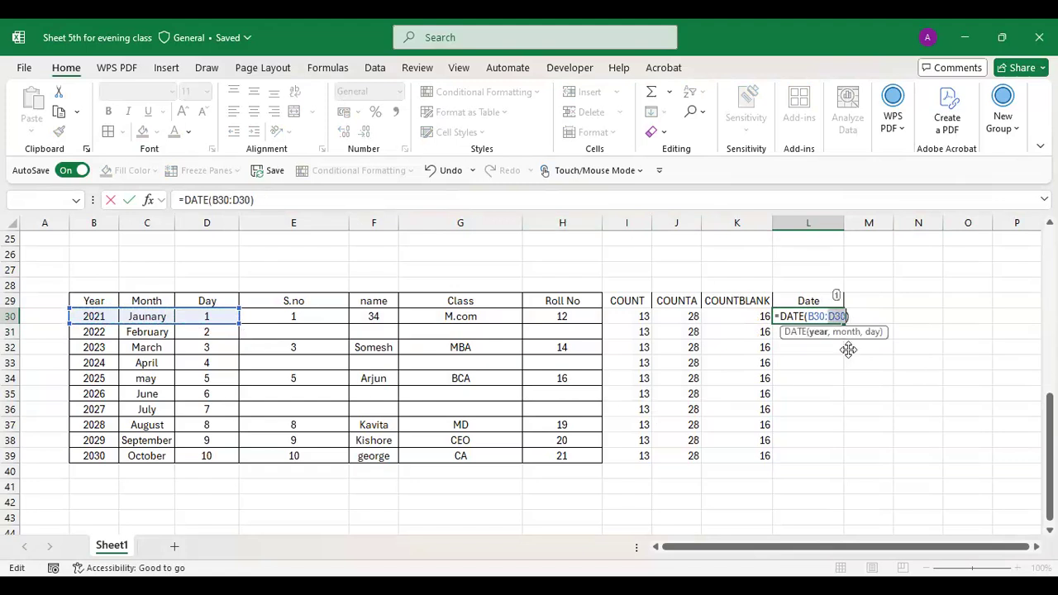
{"action": "left_click", "coordinate": [860, 315]}
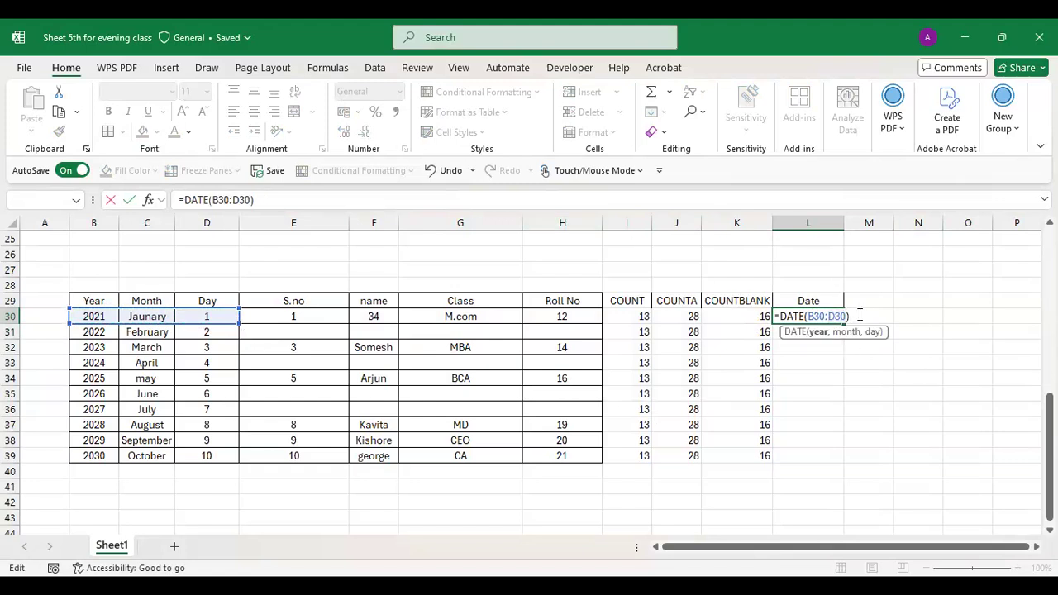
- Rewrite L30 as =DATE(B30:B39,C30:C39,D30:D39), then reopen it to inspect the year range
{"action": "key", "text": "BackSpace"}
{"action": "key", "text": "BackSpace"}
{"action": "key", "text": "BackSpace"}
{"action": "key", "text": "BackSpace"}
{"action": "key", "text": "BackSpace"}
{"action": "key", "text": "BackSpace"}
{"action": "key", "text": "BackSpace"}
{"action": "key", "text": "BackSpace"}
{"action": "key", "text": "BackSpace"}
{"action": "key", "text": "BackSpace"}
{"action": "key", "text": "BackSpace"}
{"action": "key", "text": "BackSpace"}
{"action": "key", "text": "BackSpace"}
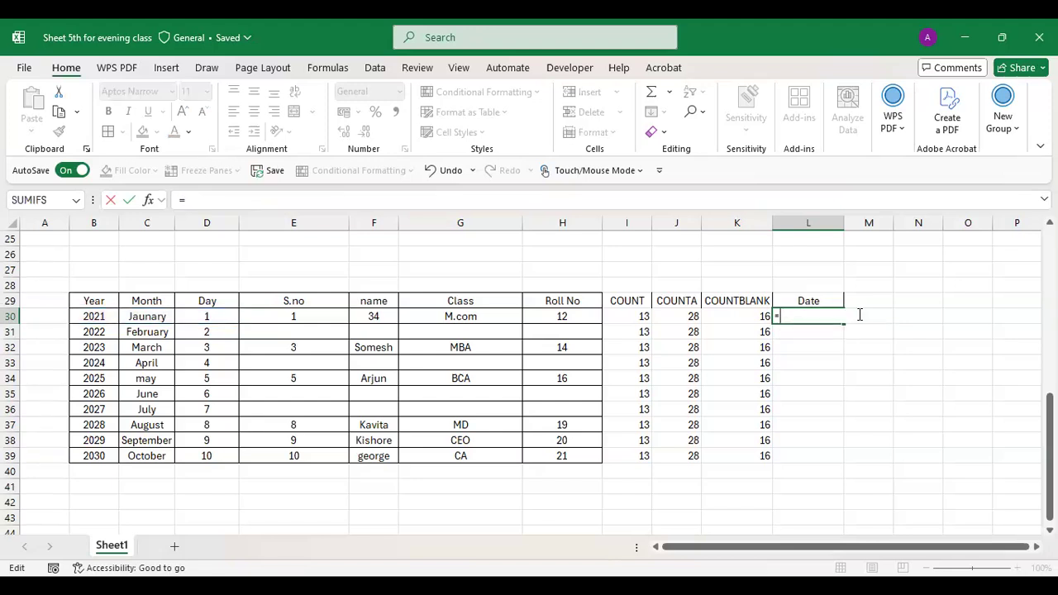
{"action": "type", "text": "Date"}
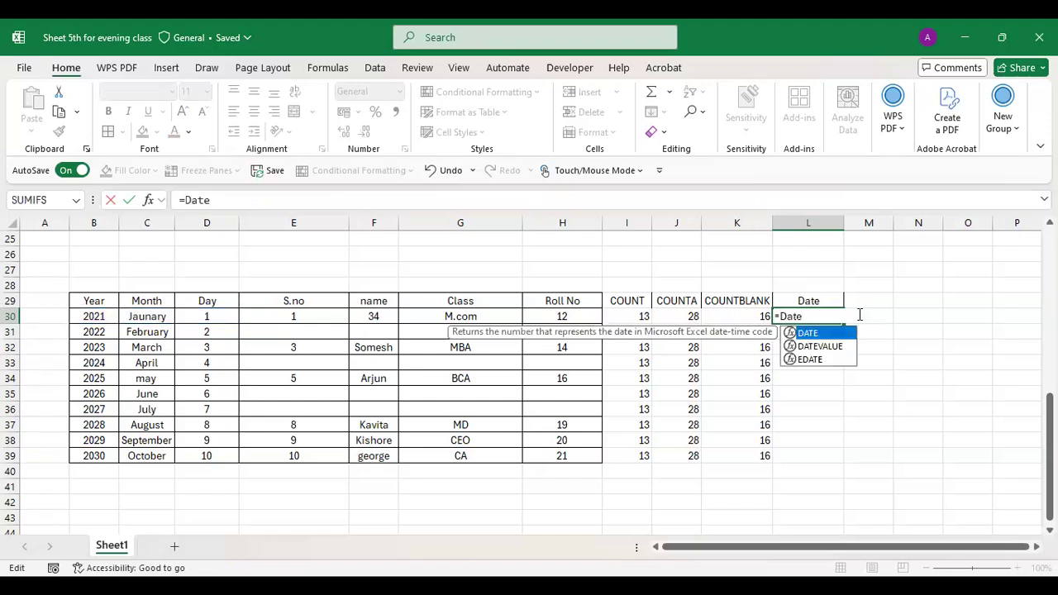
{"action": "type", "text": "("}
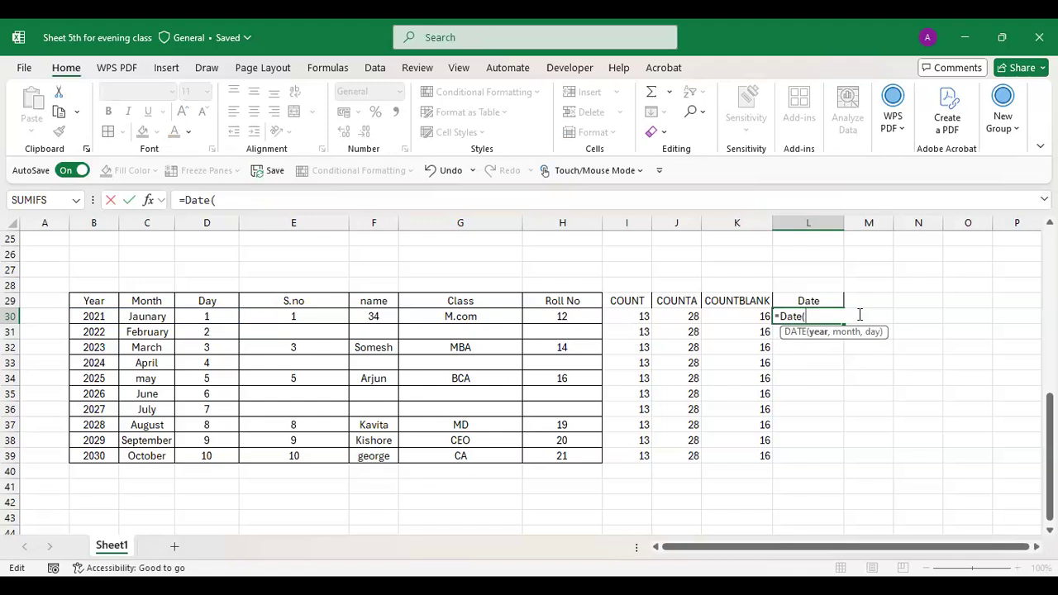
{"action": "left_click", "coordinate": [97, 317]}
{"action": "left_click_drag", "start_coordinate": [100, 348], "coordinate": [103, 457]}
{"action": "type", "text": ","}
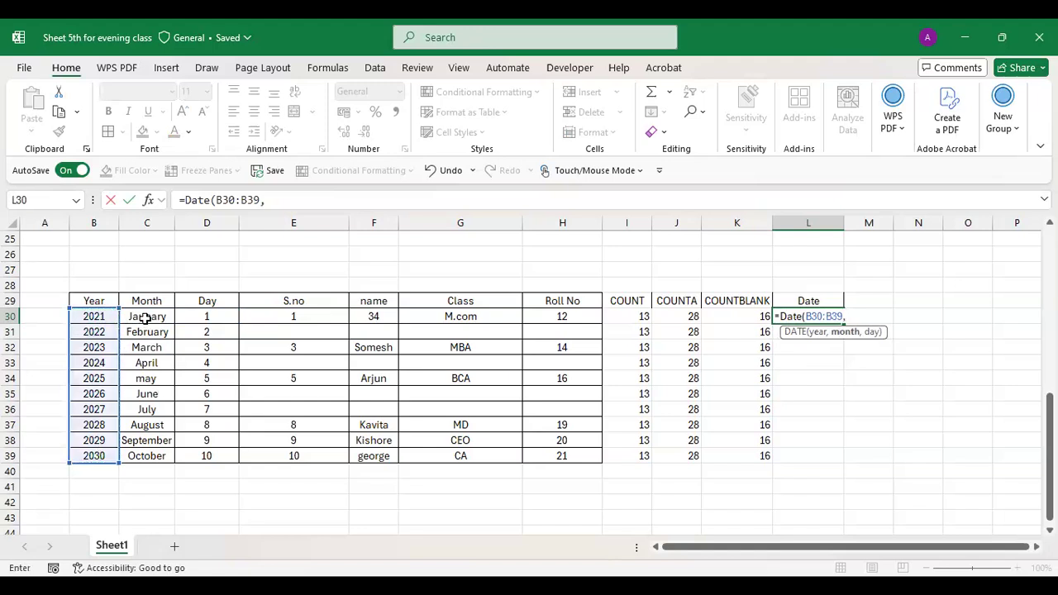
{"action": "left_click", "coordinate": [144, 317]}
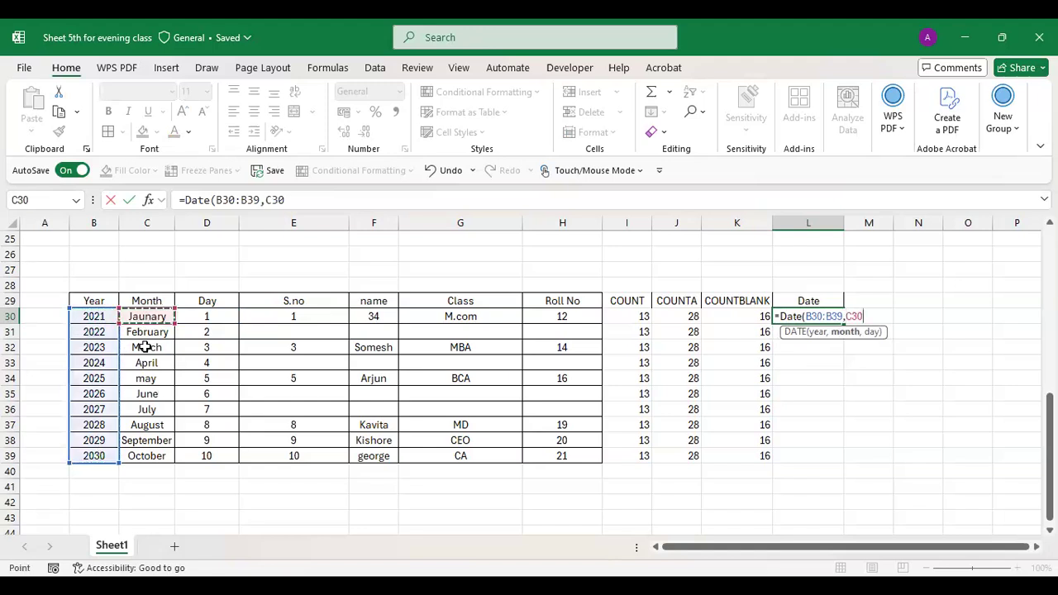
{"action": "left_click", "coordinate": [152, 451], "text": "shift"}
{"action": "type", "text": ","}
{"action": "left_click", "coordinate": [207, 315]}
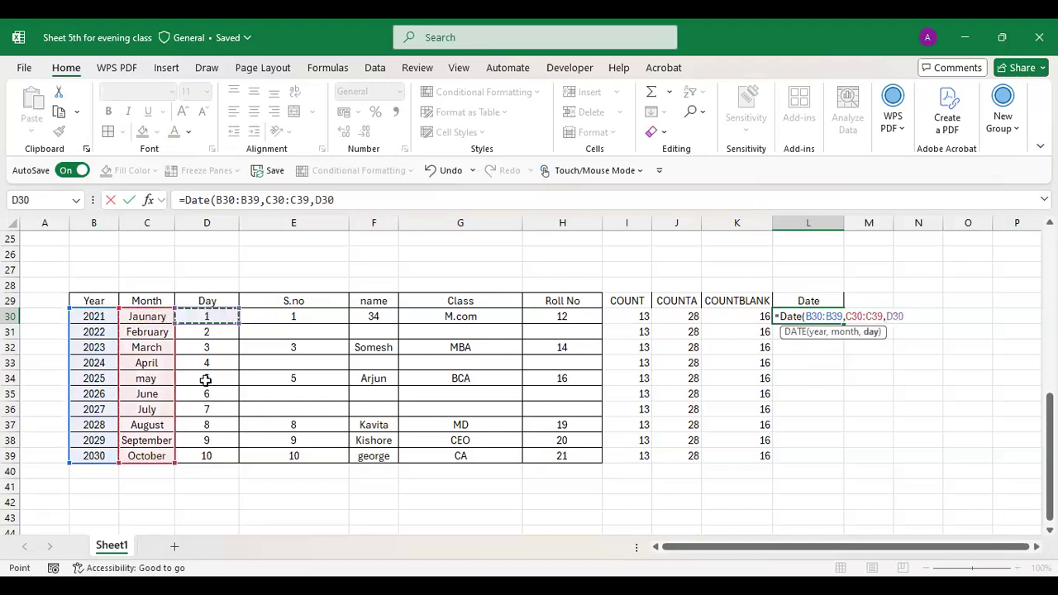
{"action": "left_click", "coordinate": [208, 461], "text": "shift"}
{"action": "key", "text": "Return"}
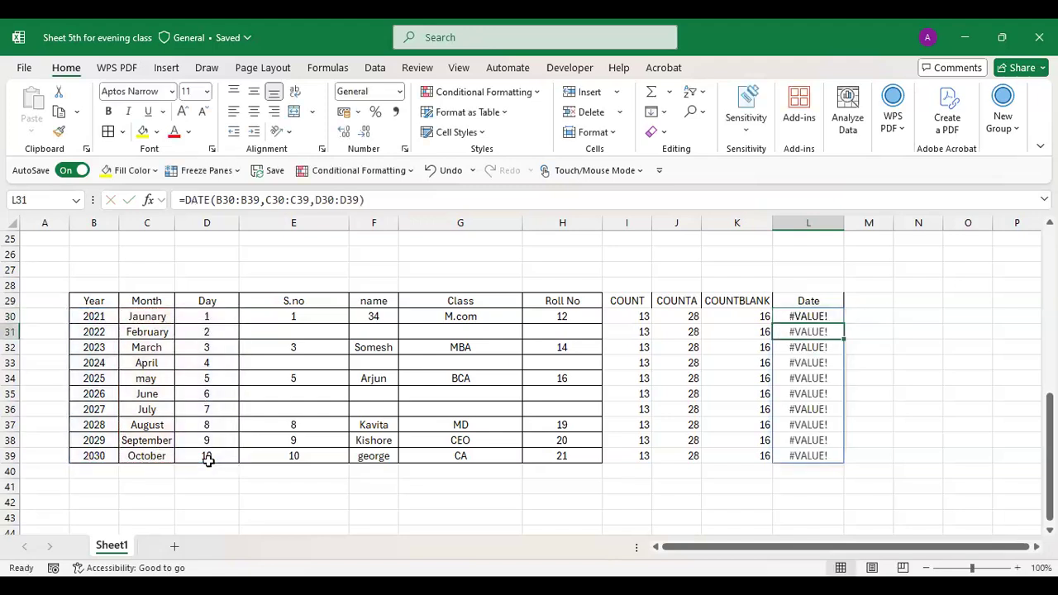
{"action": "left_click", "coordinate": [823, 316]}
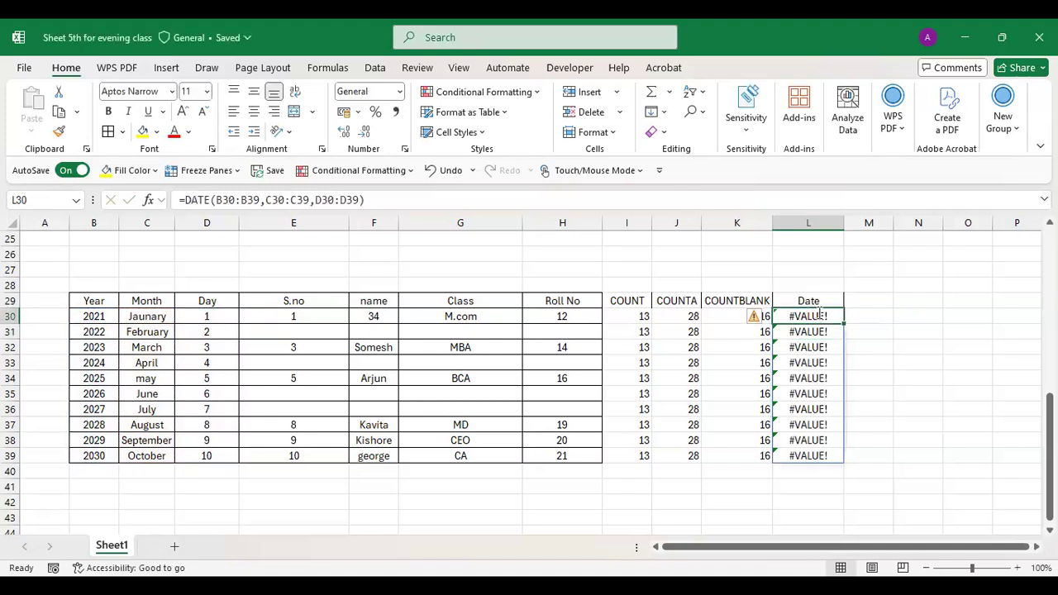
{"action": "double_click", "coordinate": [823, 316]}
{"action": "left_click_drag", "start_coordinate": [845, 315], "coordinate": [807, 316]}
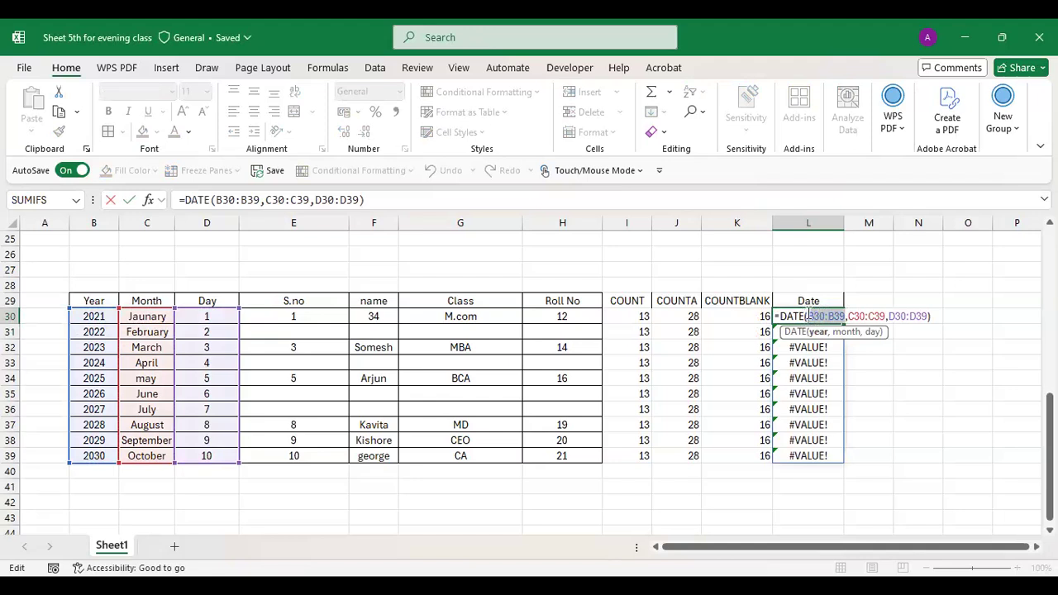
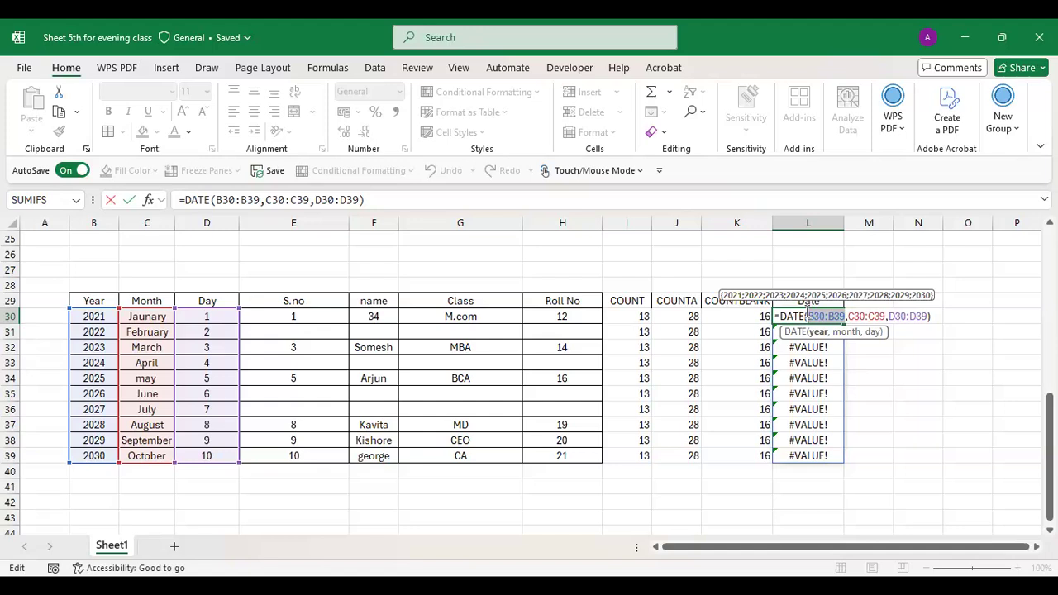
- Replace L30's range arguments so it reads =DATE(2021, 01, 1)
{"action": "key", "text": "Delete"}
{"action": "key", "text": "Delete"}
{"action": "key", "text": "Delete"}
{"action": "key", "text": "Delete"}
{"action": "key", "text": "Delete"}
{"action": "key", "text": "Delete"}
{"action": "key", "text": "Delete"}
{"action": "key", "text": "Delete"}
{"action": "key", "text": "Delete"}
{"action": "key", "text": "Delete"}
{"action": "key", "text": "Delete"}
{"action": "key", "text": "Delete"}
{"action": "key", "text": "Delete"}
{"action": "key", "text": "Delete"}
{"action": "key", "text": "Delete"}
{"action": "key", "text": "Delete"}
{"action": "key", "text": "Delete"}
{"action": "key", "text": "Delete"}
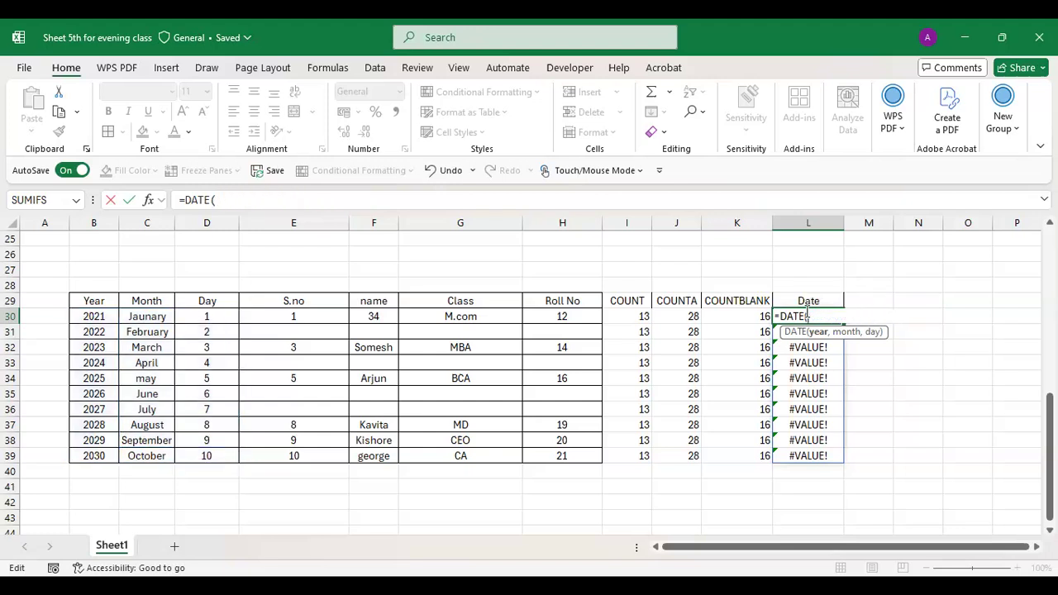
{"action": "type", "text": "2021,"}
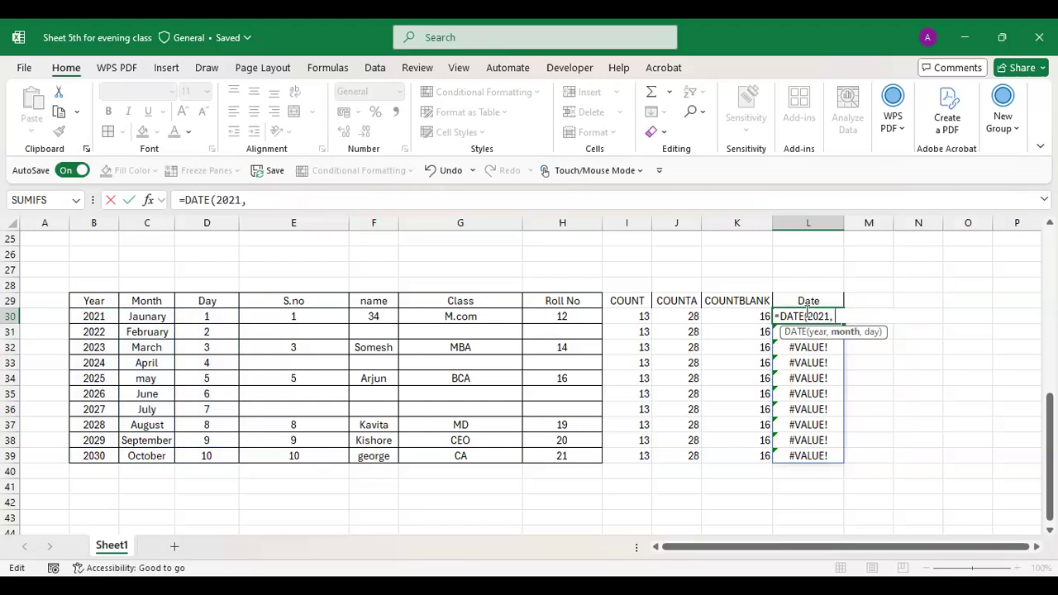
{"action": "type", "text": " 01, 1)"}
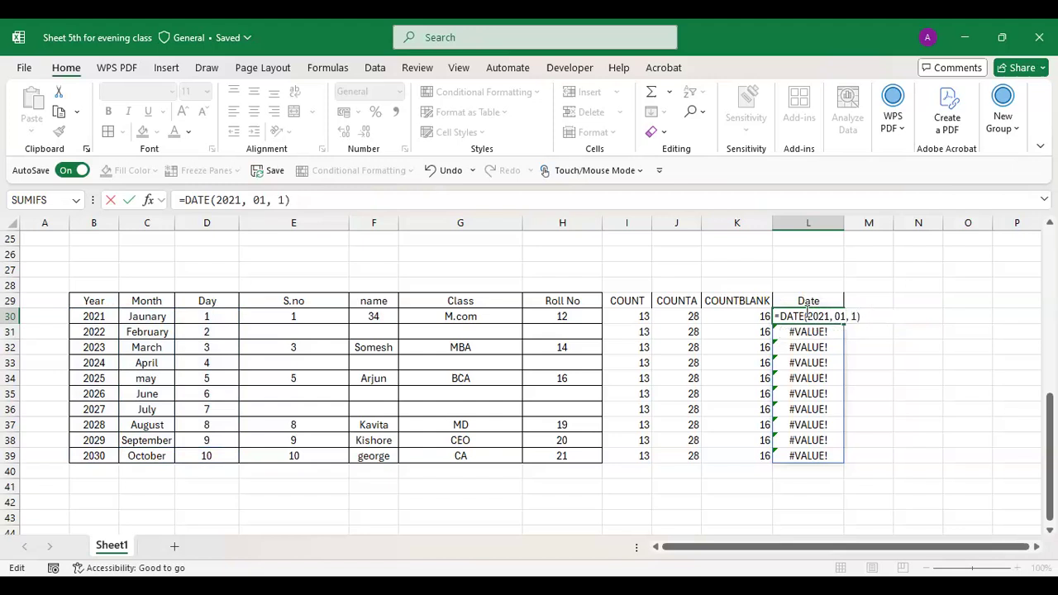
{"action": "key", "text": "Return"}
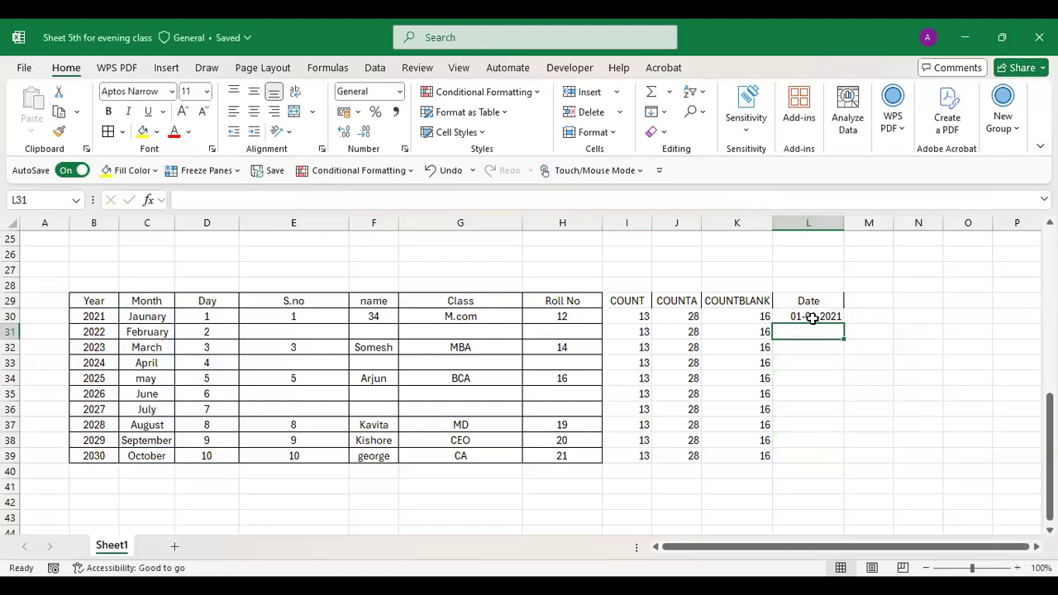
{"action": "left_click", "coordinate": [813, 319]}
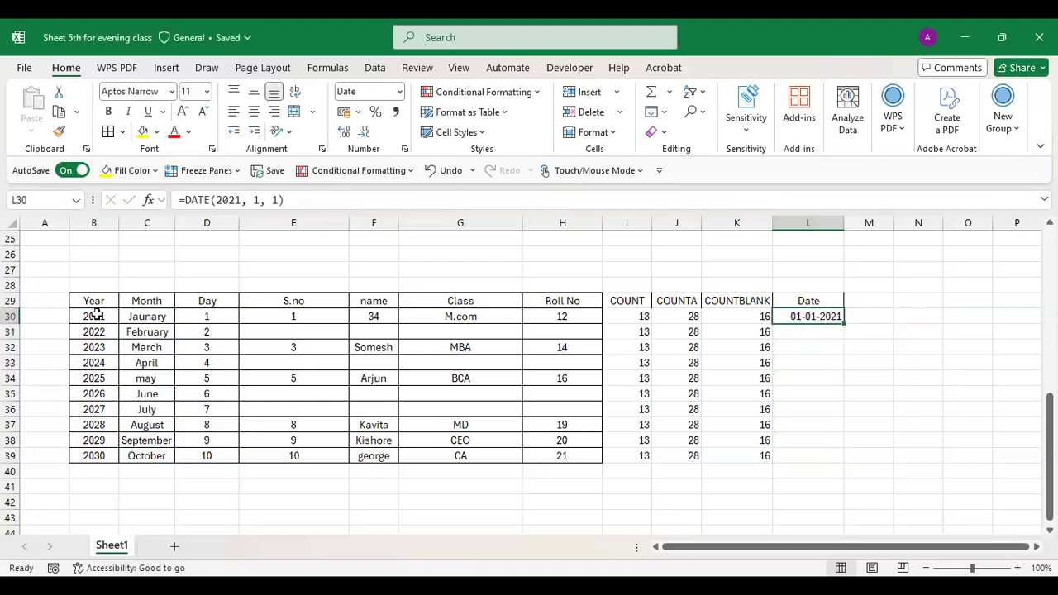
- Retype =Date(2021, 01, 1) in L30 so it shows 01-01-2021 without #VALUE! errors
{"action": "left_click", "coordinate": [857, 316]}
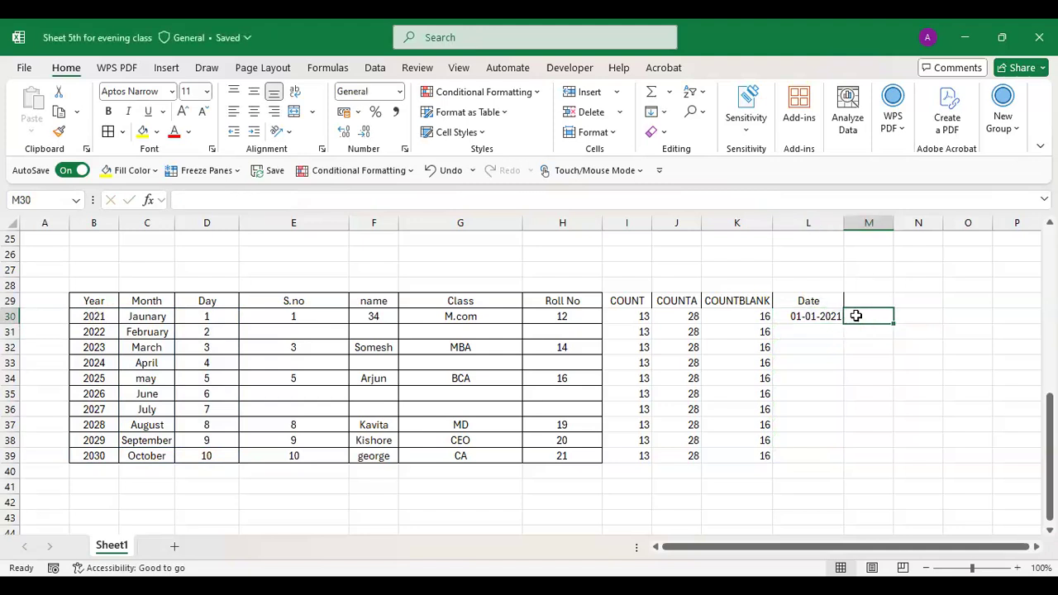
{"action": "key", "text": "Left"}
{"action": "key", "text": "BackSpace"}
{"action": "type", "text": "="}
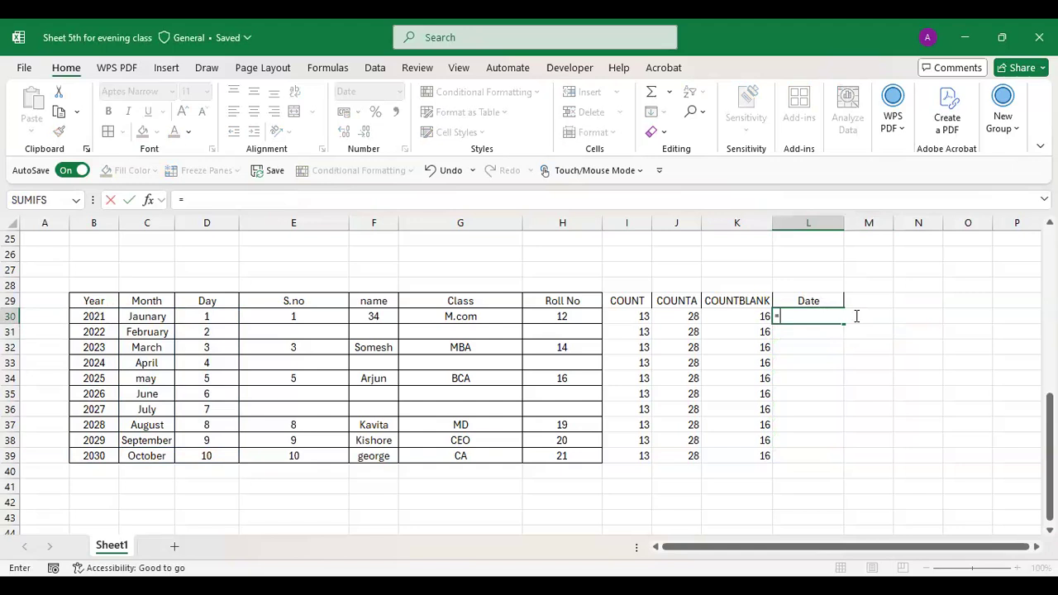
{"action": "type", "text": "Date"}
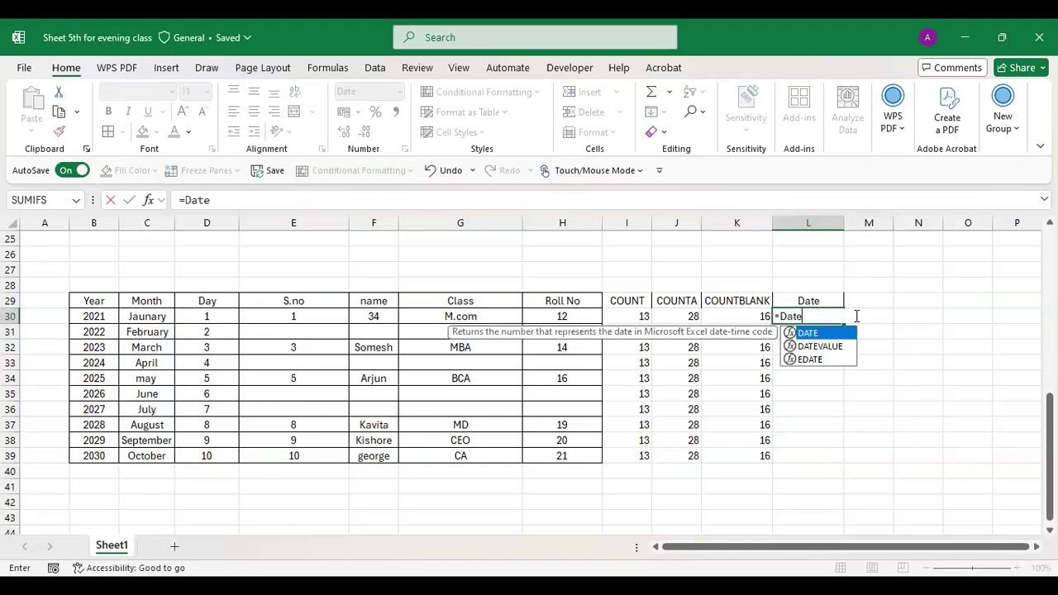
{"action": "type", "text": "("}
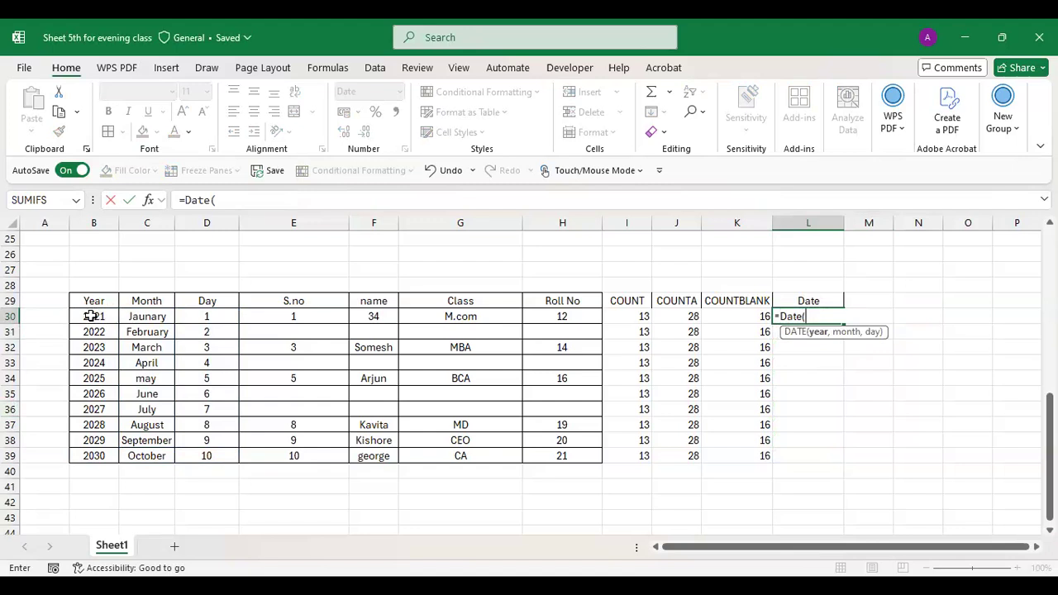
{"action": "type", "text": "2021, 01, 1"}
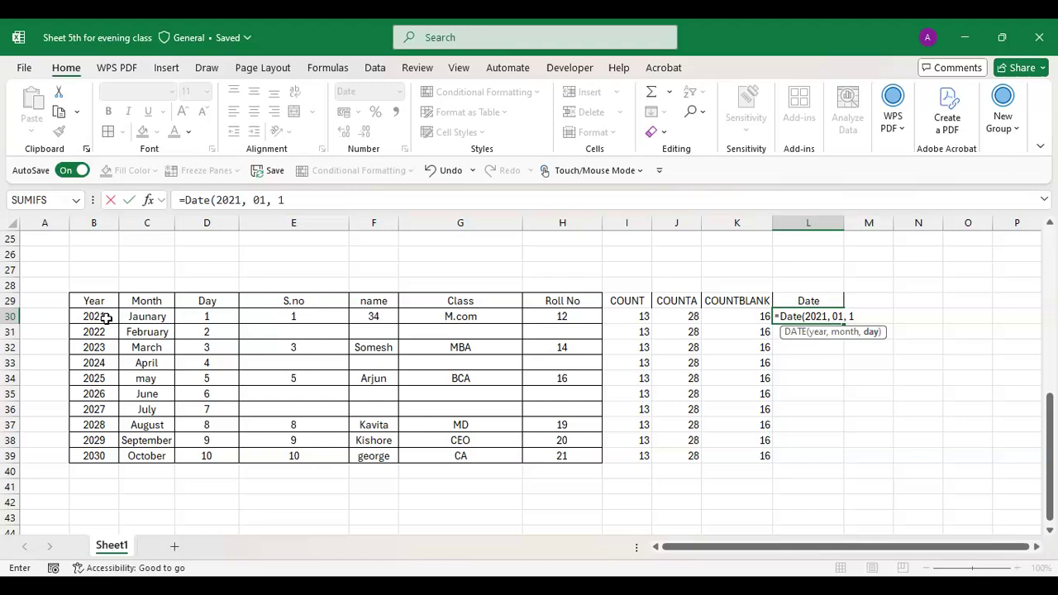
{"action": "type", "text": ")"}
{"action": "key", "text": "Return"}
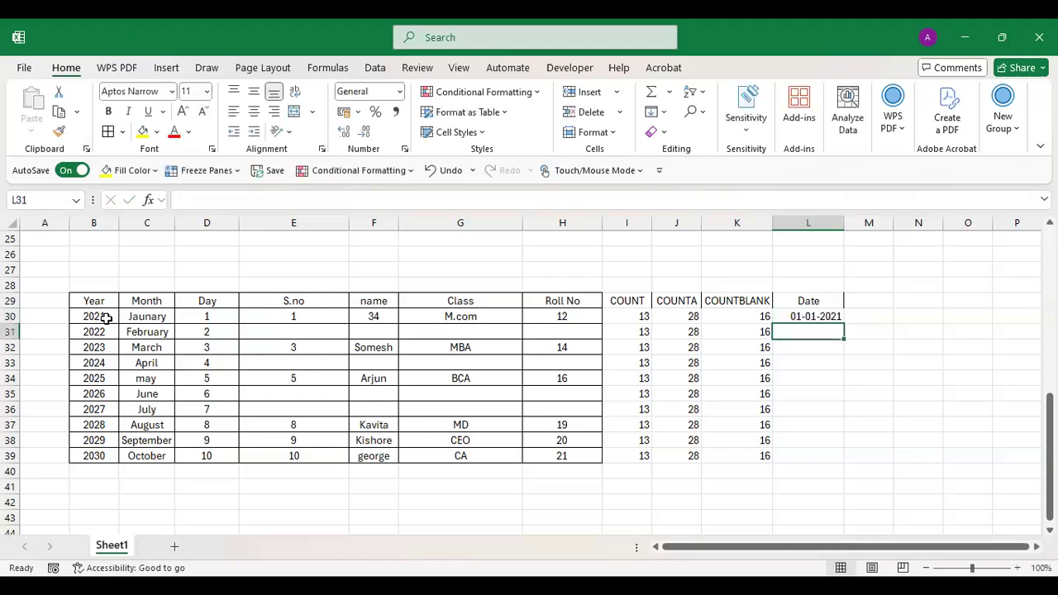
{"action": "left_click", "coordinate": [811, 313]}
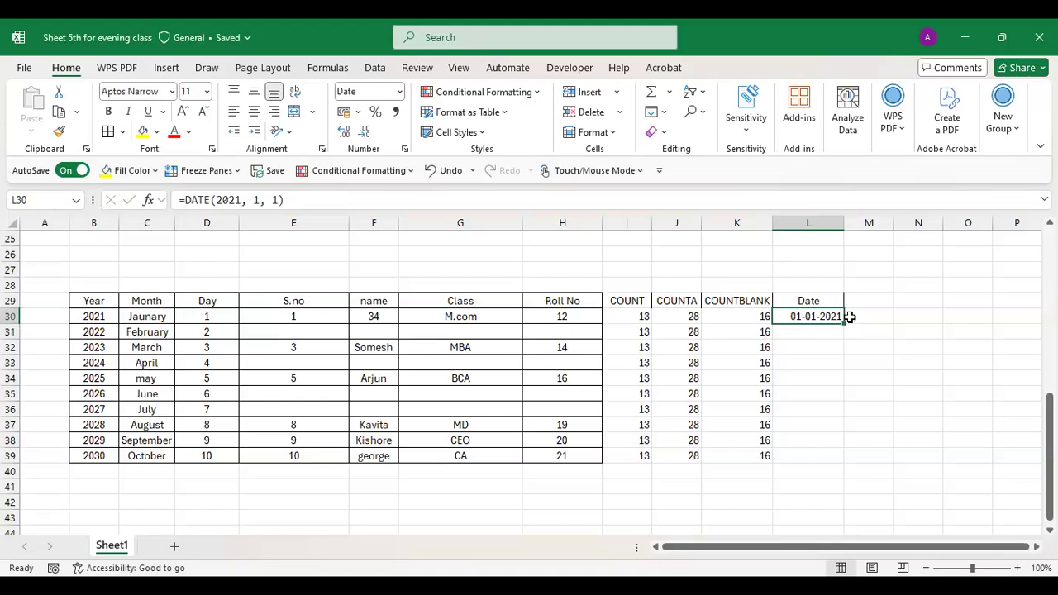
{"action": "left_click_drag", "start_coordinate": [845, 323], "coordinate": [852, 461]}
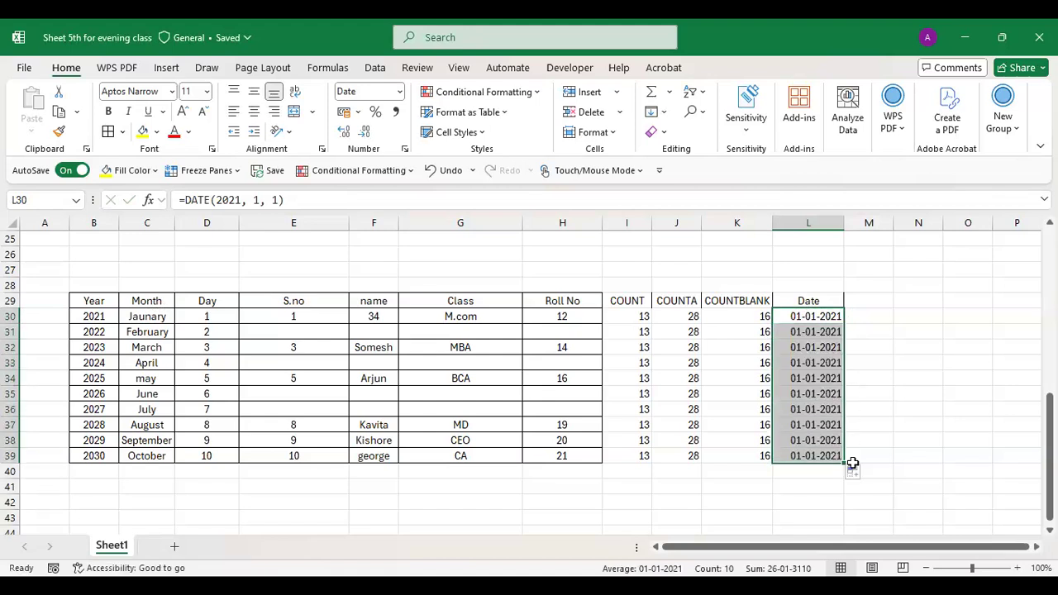
{"action": "double_click", "coordinate": [813, 317]}
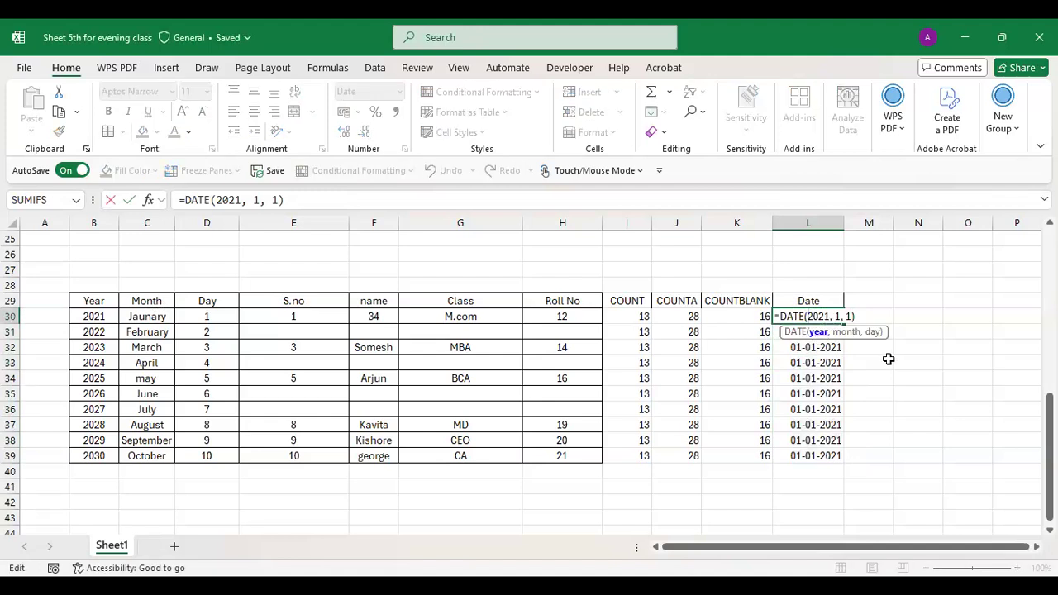
{"action": "left_click_drag", "start_coordinate": [888, 358], "coordinate": [847, 342]}
{"action": "key", "text": "BackSpace"}
{"action": "key", "text": "BackSpace"}
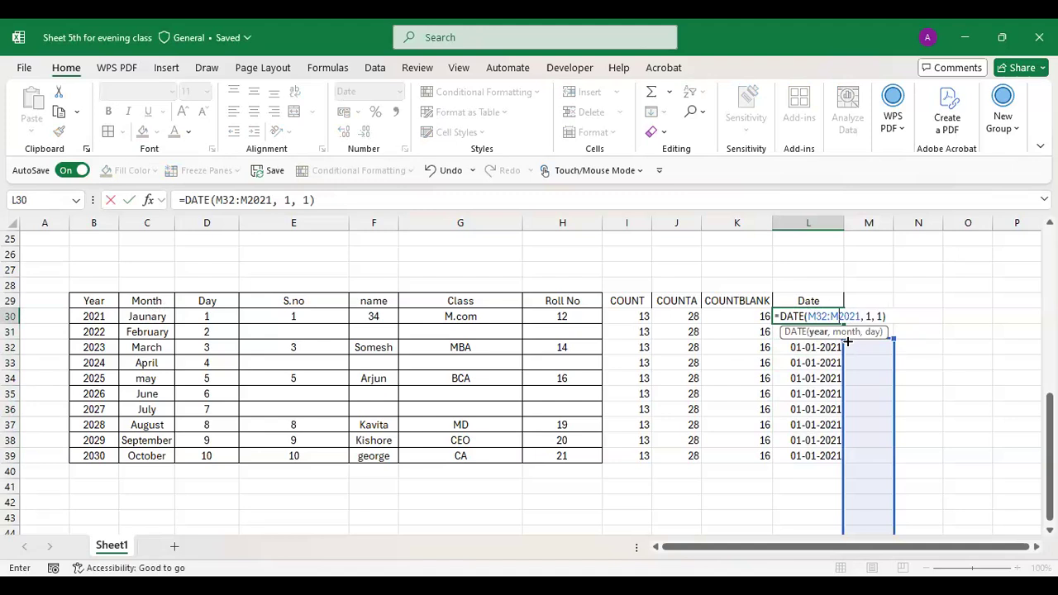
{"action": "key", "text": "BackSpace"}
{"action": "key", "text": "BackSpace"}
{"action": "key", "text": "BackSpace"}
{"action": "key", "text": "BackSpace"}
{"action": "key", "text": "BackSpace"}
{"action": "key", "text": "Return"}
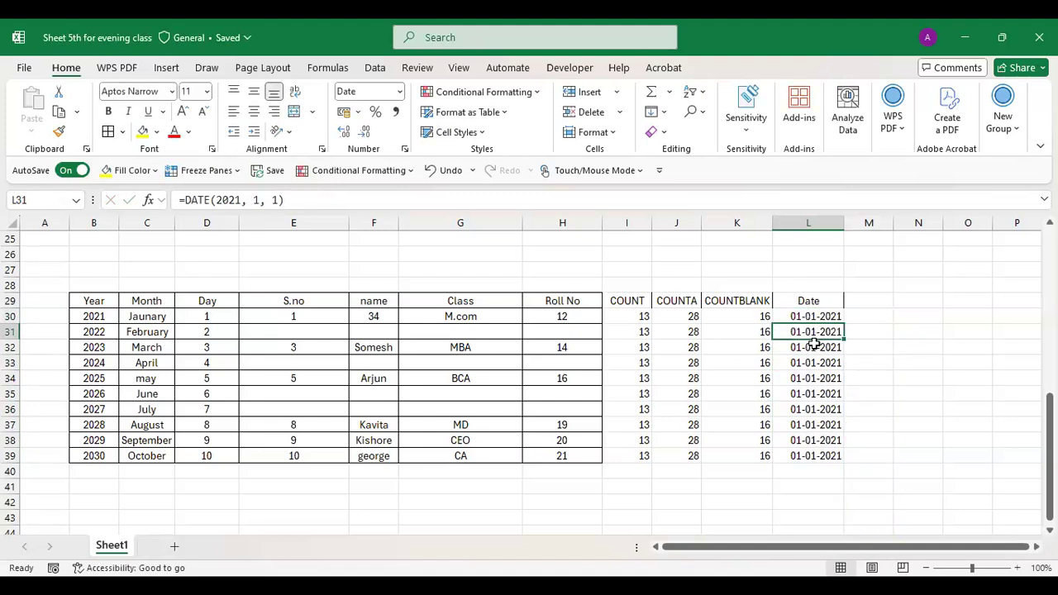
{"action": "key", "text": "shift+Down"}
{"action": "key", "text": "shift+Down"}
{"action": "key", "text": "shift+Down"}
{"action": "key", "text": "shift+Down"}
{"action": "key", "text": "shift+Down"}
{"action": "key", "text": "shift+Down"}
{"action": "key", "text": "shift+Down"}
{"action": "key", "text": "shift+Down"}
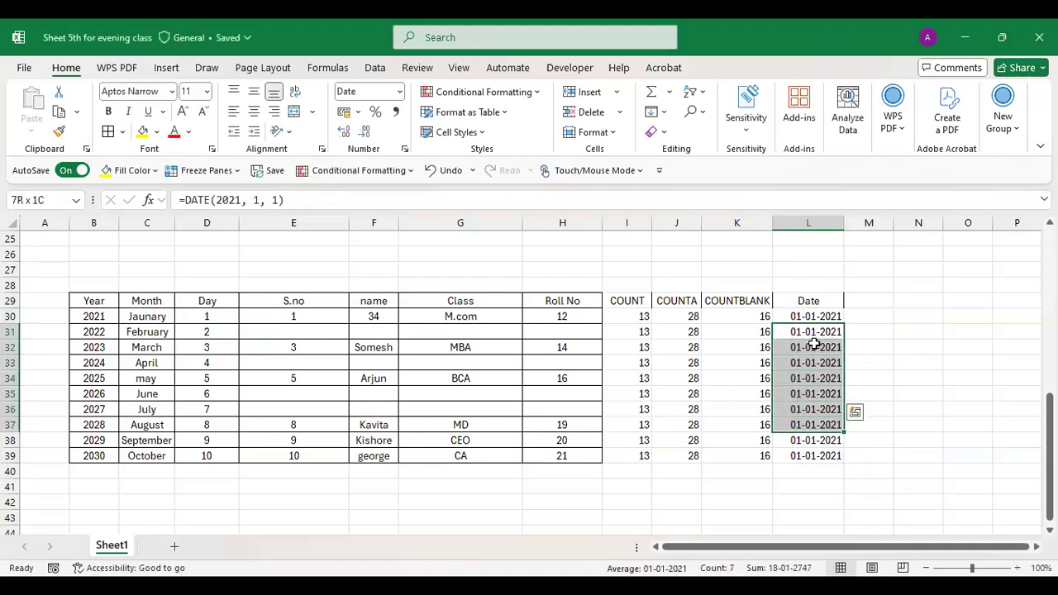
{"action": "key", "text": "BackSpace"}
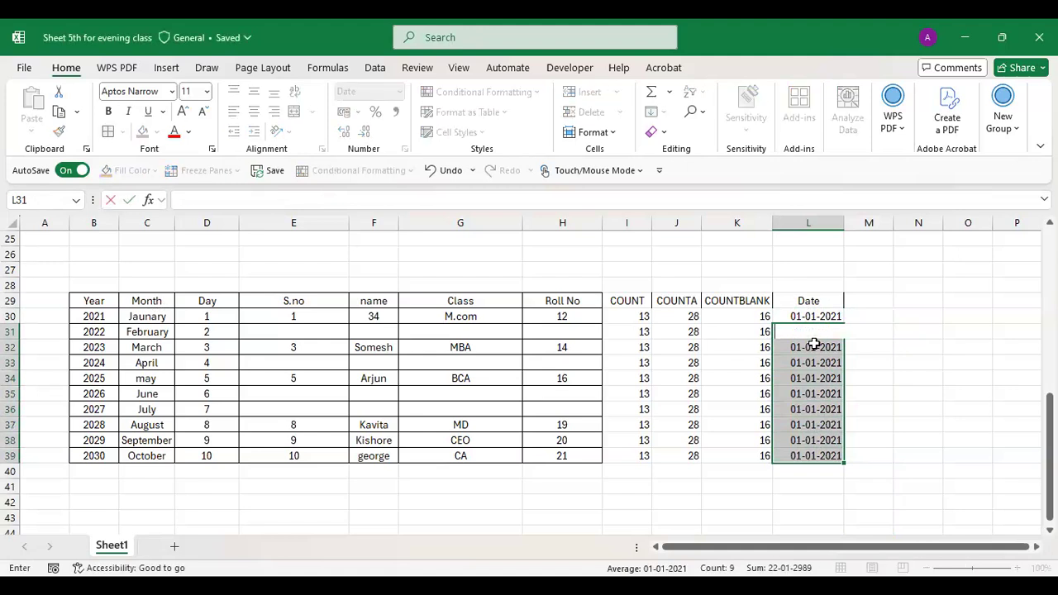
{"action": "left_click", "coordinate": [814, 378]}
{"action": "left_click_drag", "start_coordinate": [823, 341], "coordinate": [824, 452]}
{"action": "key", "text": "Delete"}
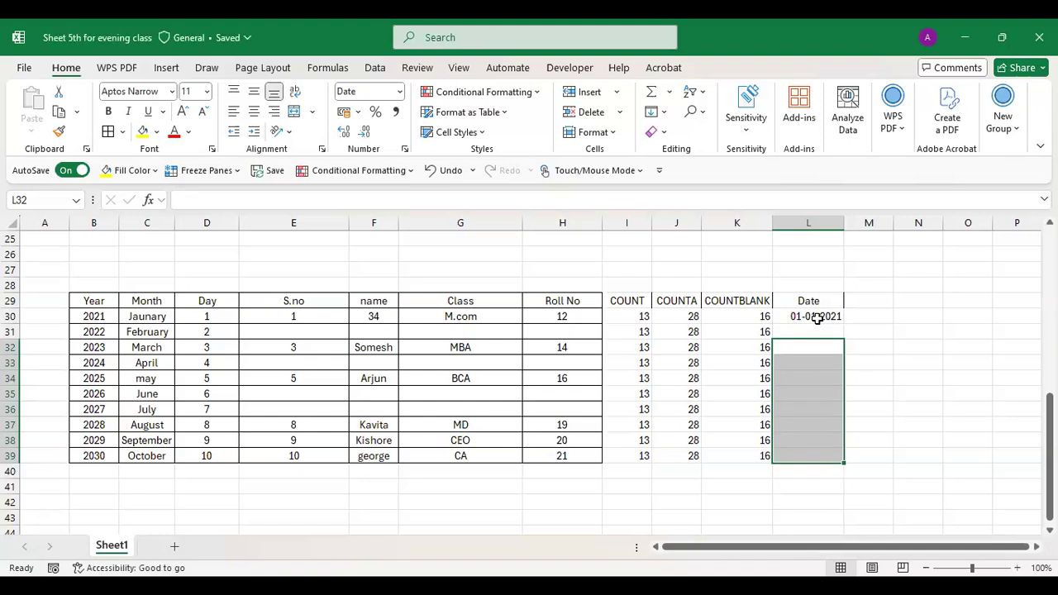
{"action": "key", "text": "alt+Tab"}
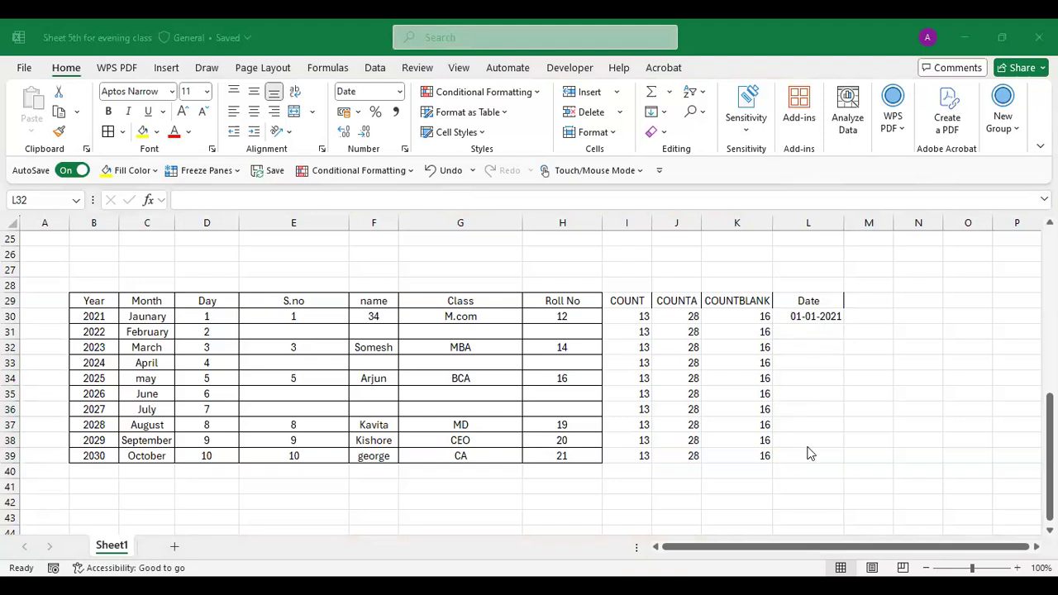
{"action": "key", "text": "alt+Tab"}
- Enter =Date(2022, 02, 2) in L31 to show 02-02-2022
{"action": "left_click", "coordinate": [795, 328]}
{"action": "type", "text": "="}
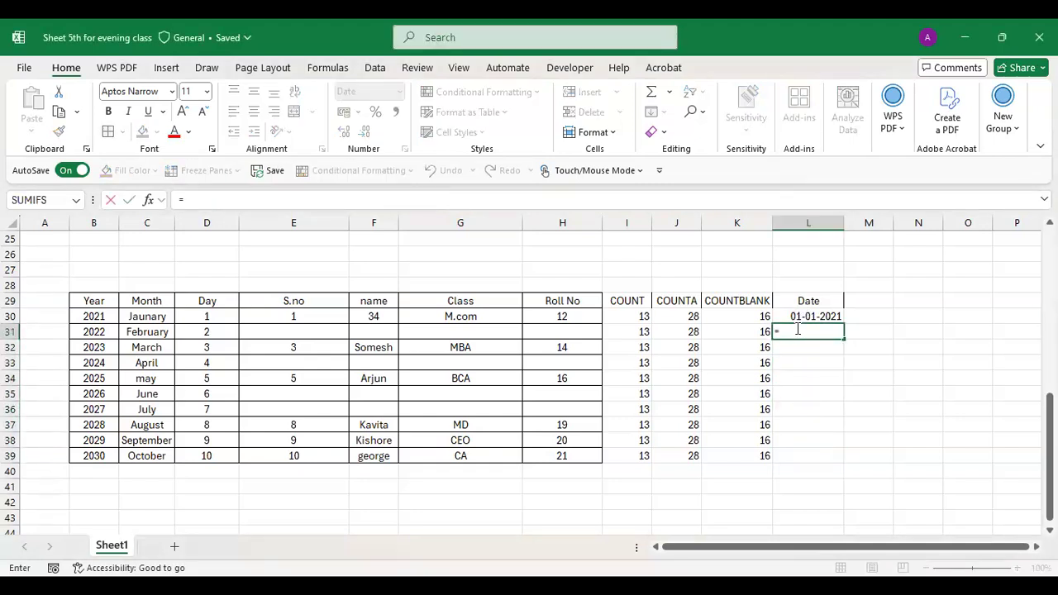
{"action": "type", "text": "Date"}
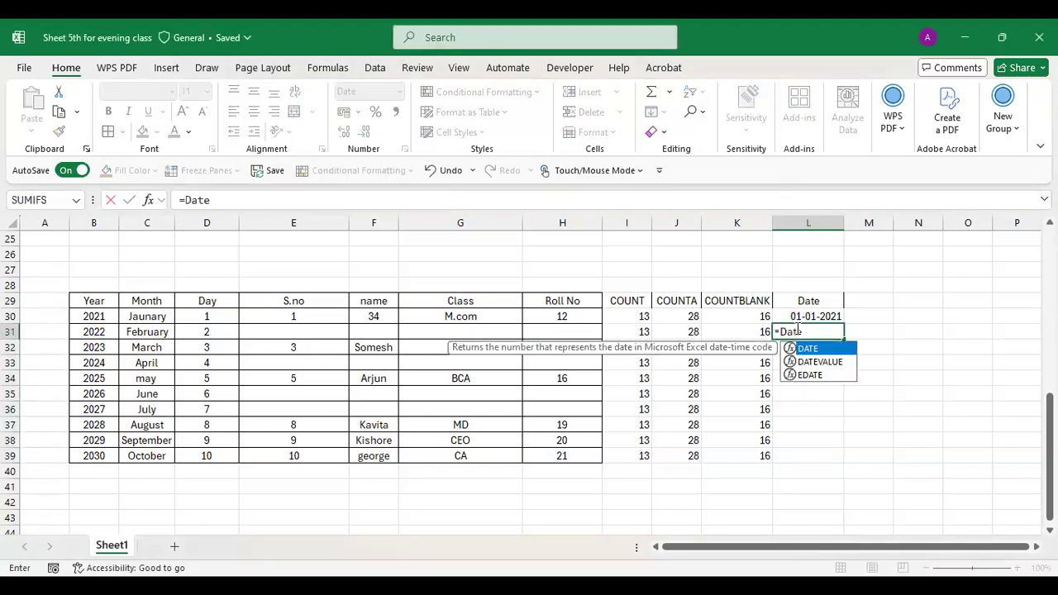
{"action": "type", "text": "(2022, 02,"}
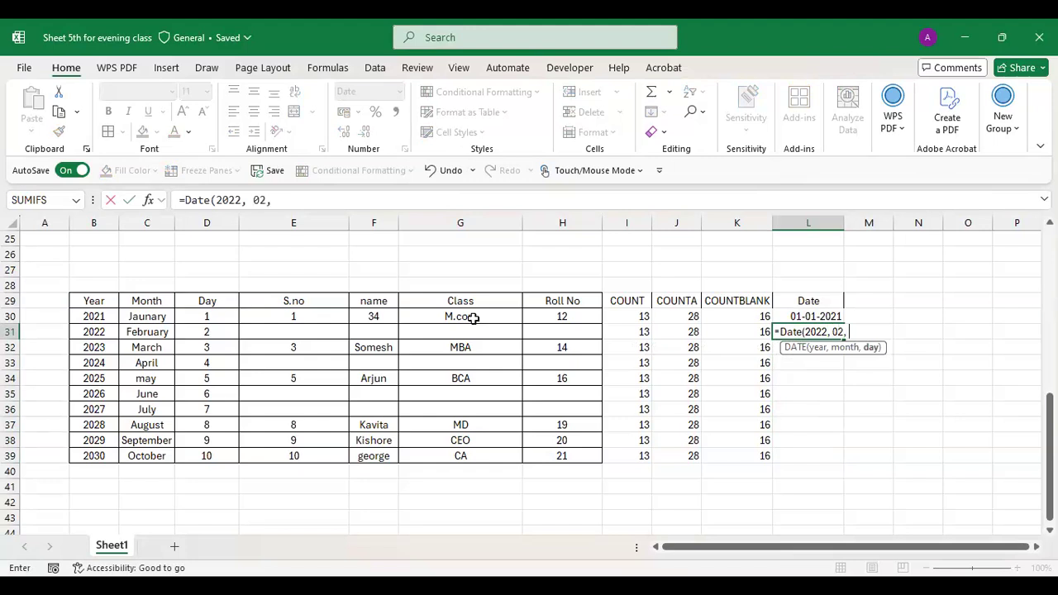
{"action": "type", "text": " 2)"}
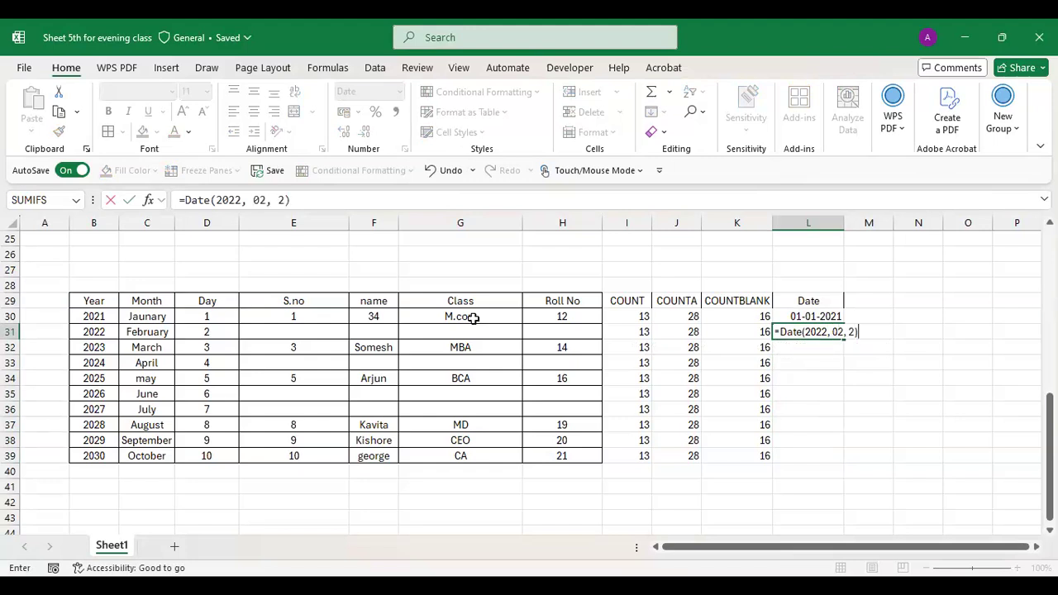
{"action": "key", "text": "Return"}
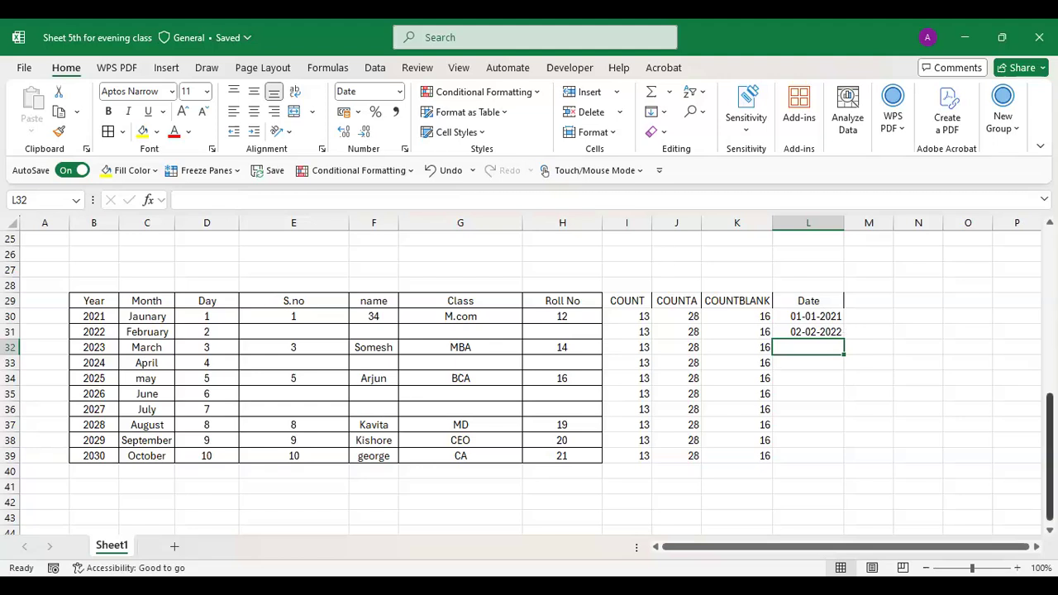
{"action": "mouse_move", "coordinate": [1050, 475]}
{"action": "left_mouse_down"}
{"action": "mouse_move", "coordinate": [1050, 370]}
{"action": "mouse_move", "coordinate": [1050, 465]}
{"action": "left_mouse_up"}
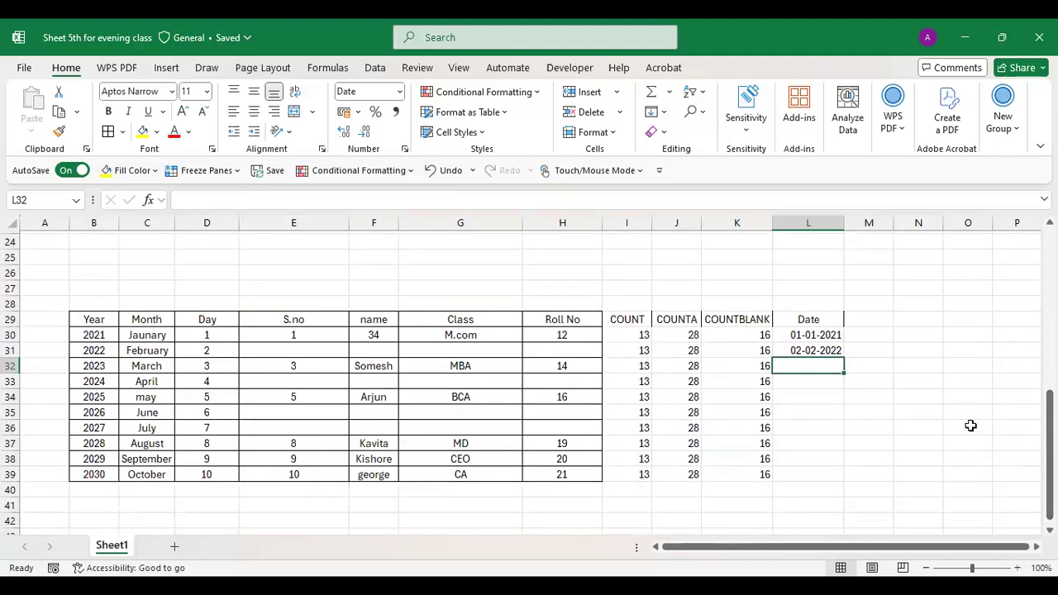
- Select the cell to the right of the Date heading
{"action": "left_click", "coordinate": [870, 319]}
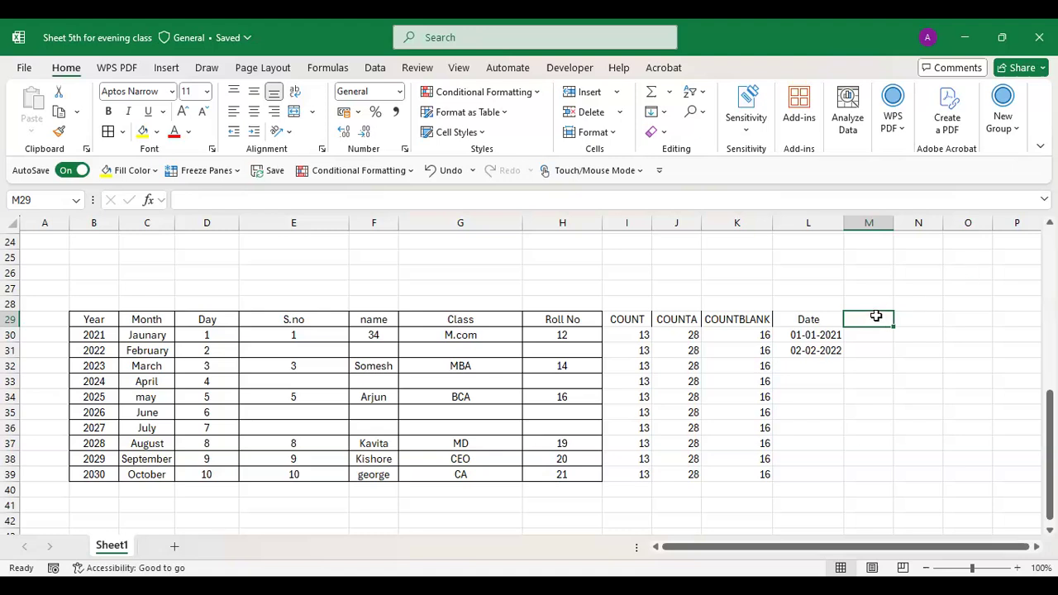
- Type the Edate heading in M29
{"action": "type", "text": "E datae"}
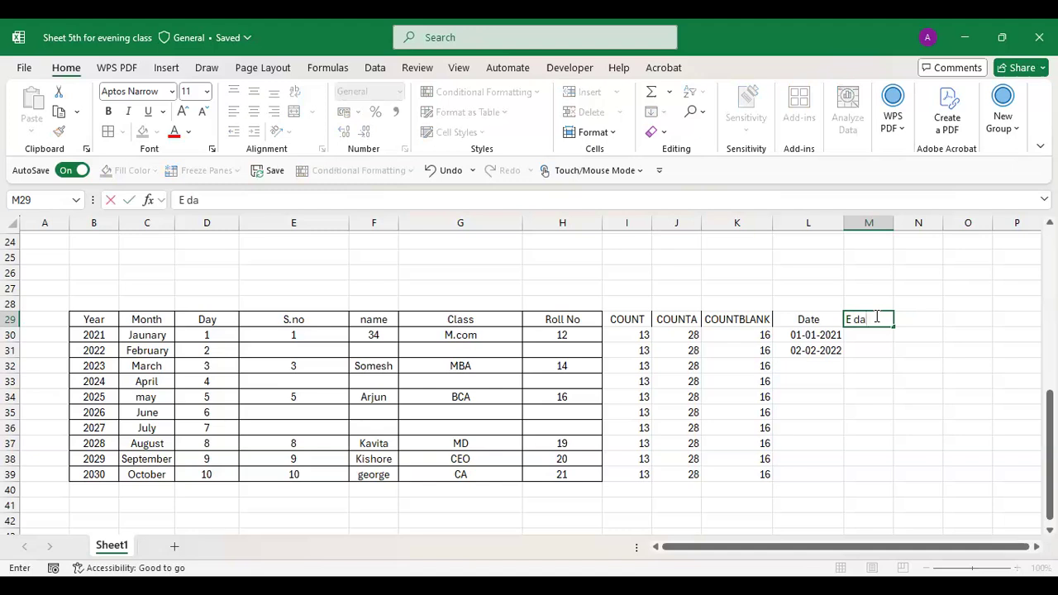
{"action": "key", "text": "BackSpace"}
{"action": "key", "text": "BackSpace"}
{"action": "key", "text": "BackSpace"}
{"action": "key", "text": "BackSpace"}
{"action": "key", "text": "BackSpace"}
{"action": "key", "text": "BackSpace"}
{"action": "type", "text": "Date"}
{"action": "key", "text": "Return"}
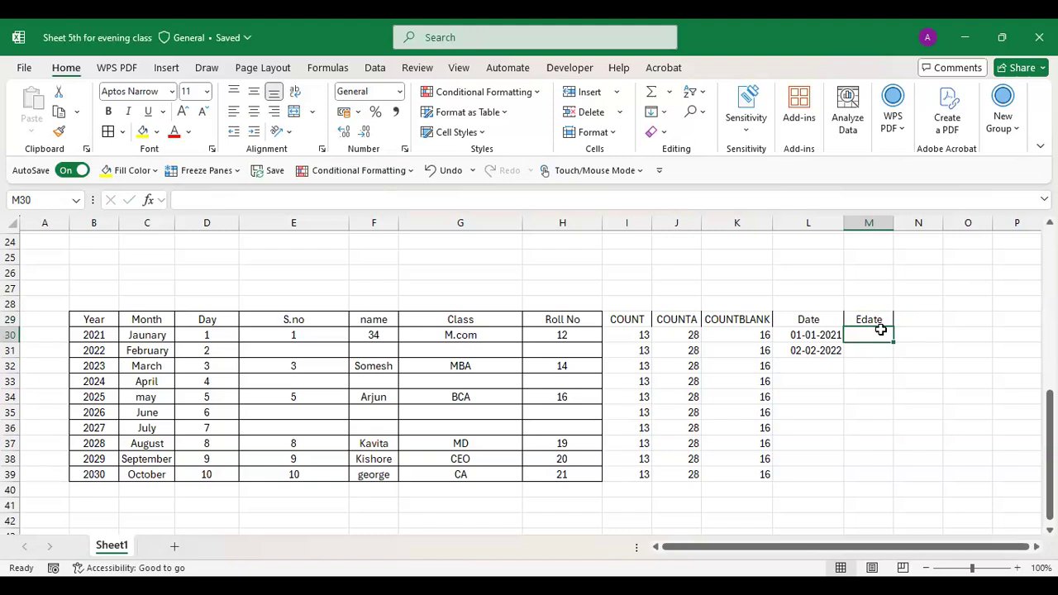
- Enter =EDATE(L30,C30) in M30 as a first attempt
{"action": "key", "text": "alt+Tab"}
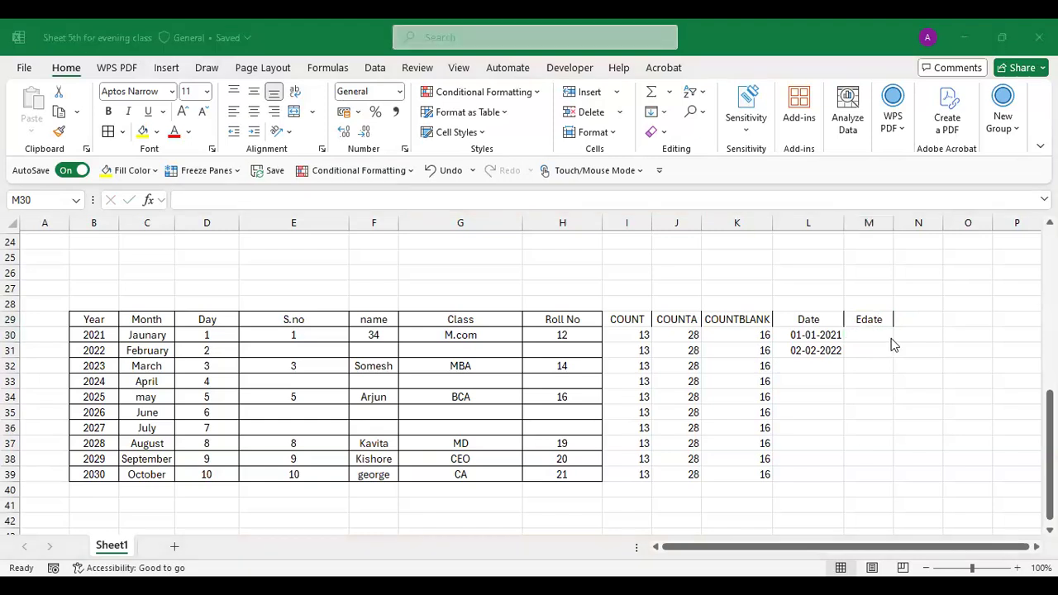
{"action": "left_click", "coordinate": [873, 332]}
{"action": "type", "text": "="}
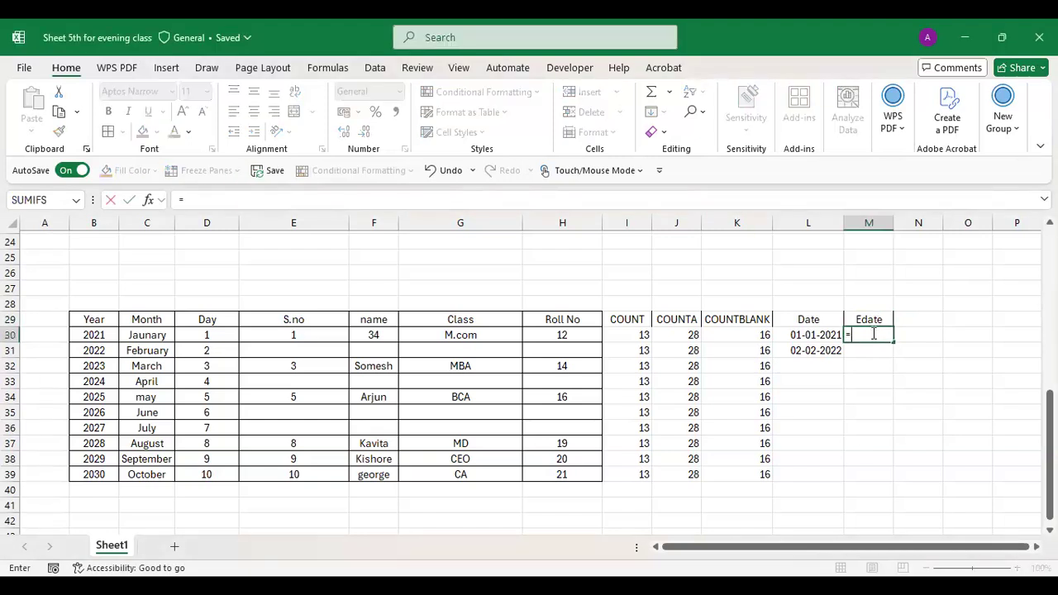
{"action": "type", "text": "EDA"}
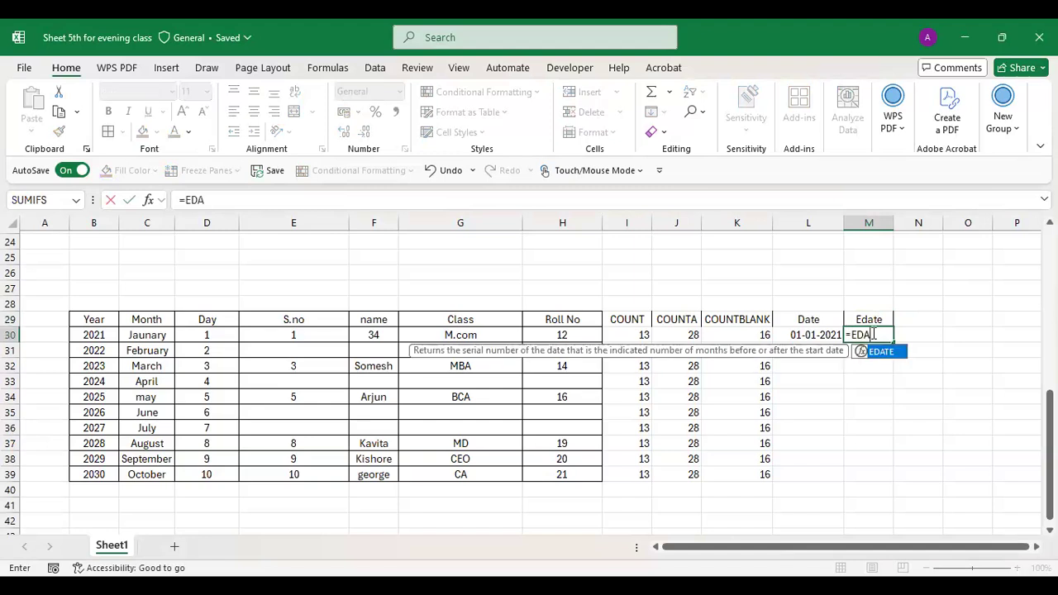
{"action": "type", "text": "TE("}
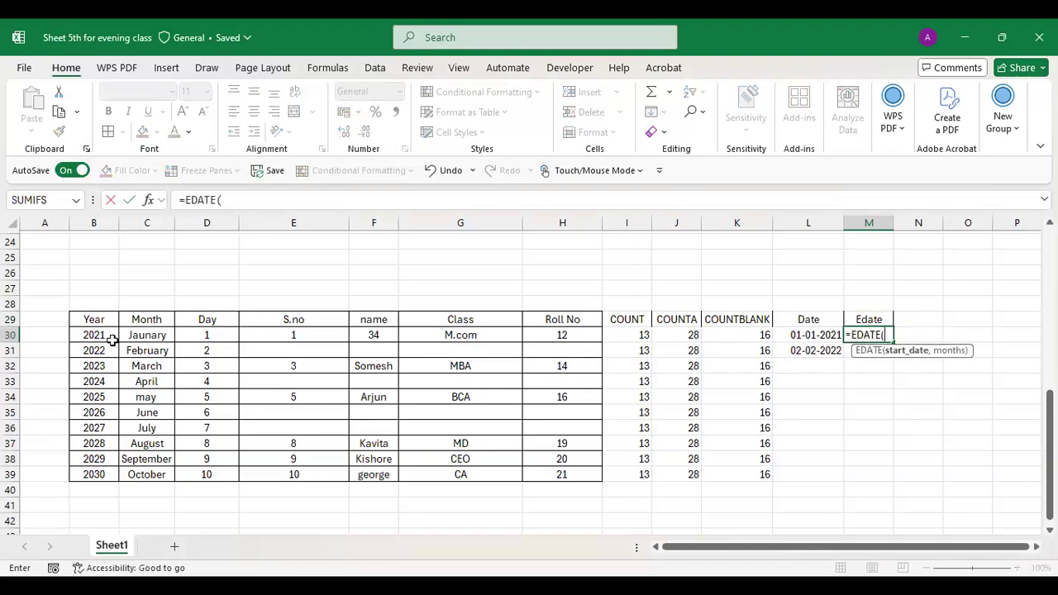
{"action": "left_click", "coordinate": [789, 338]}
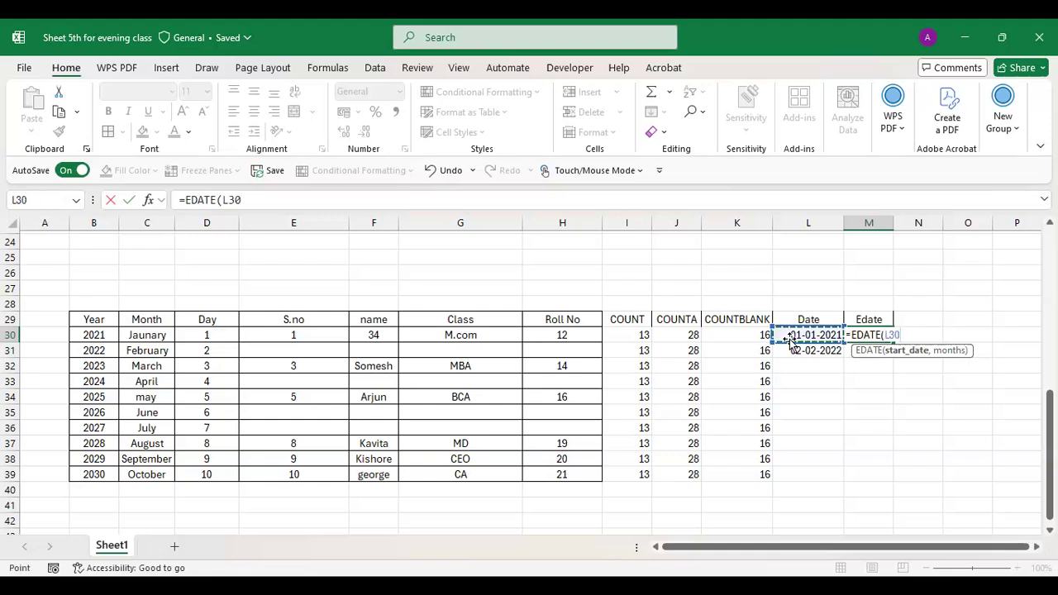
{"action": "type", "text": ","}
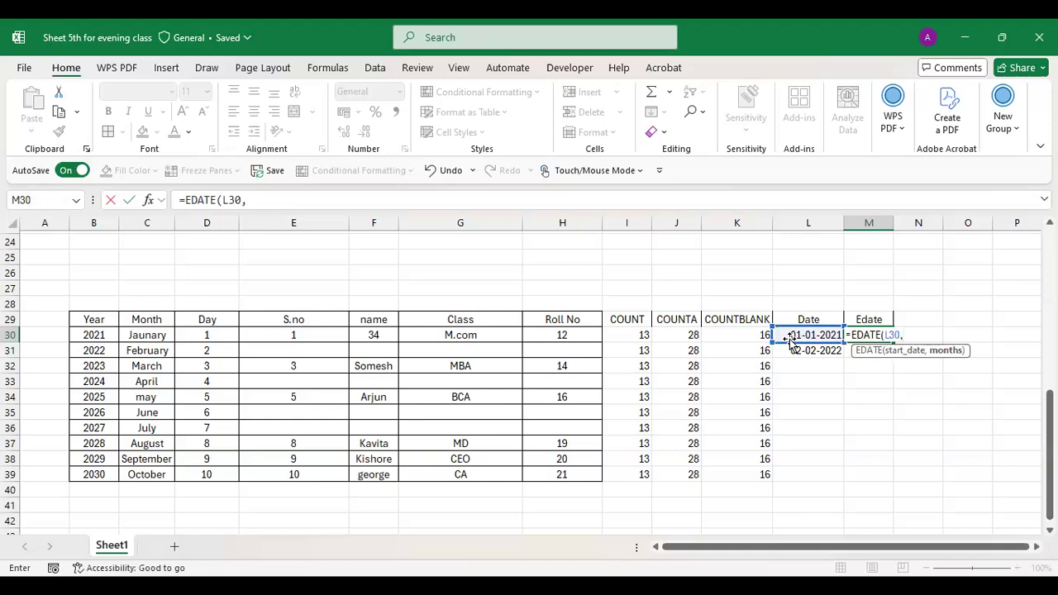
{"action": "left_click", "coordinate": [138, 335]}
{"action": "type", "text": ")"}
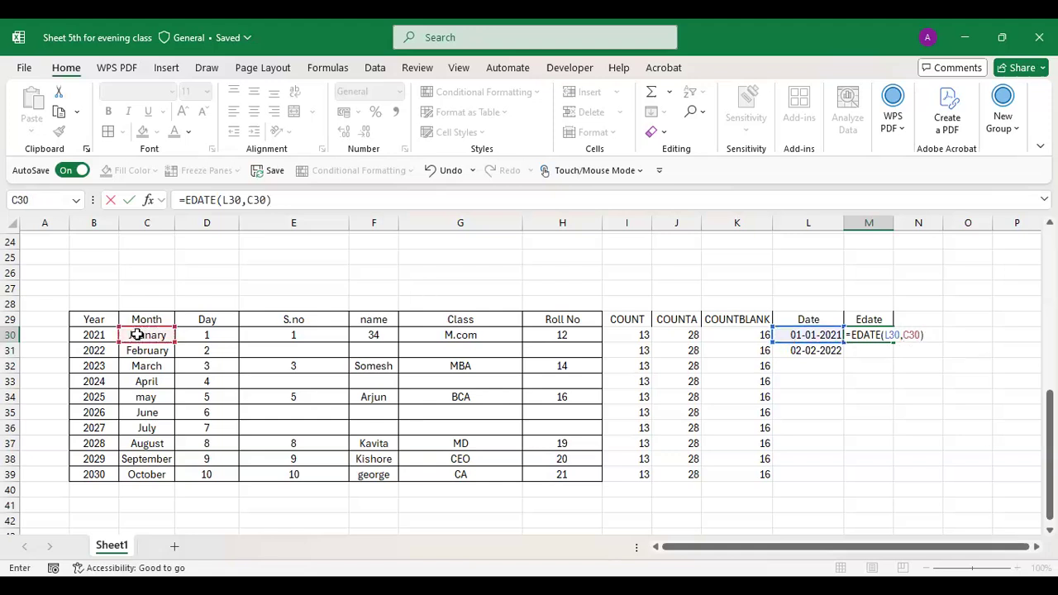
{"action": "key", "text": "Return"}
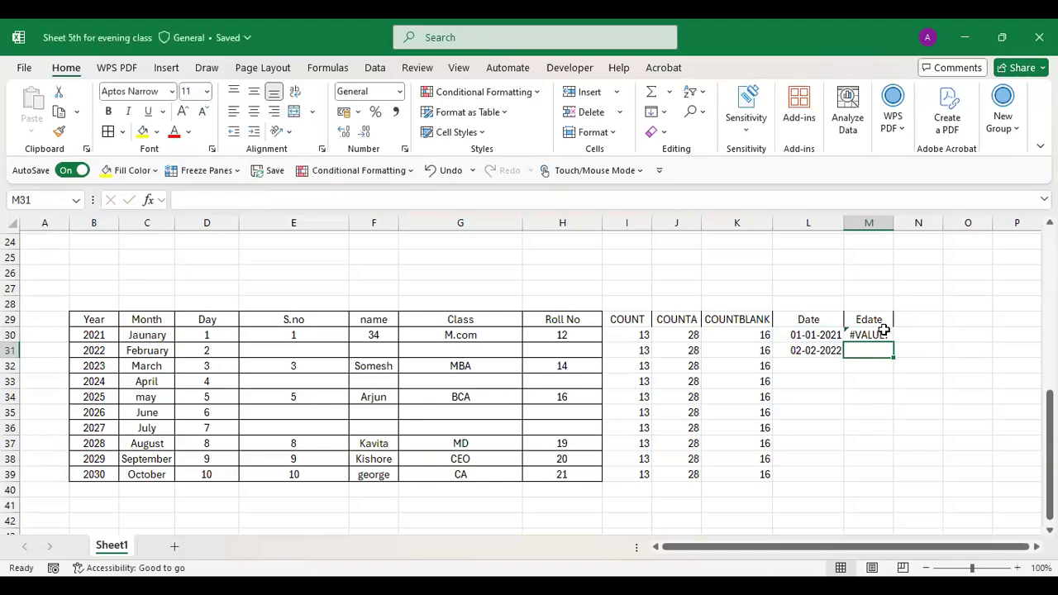
- Rewrite M30 as =EDATE(L30,1) to add one month, giving 44228
{"action": "double_click", "coordinate": [882, 333]}
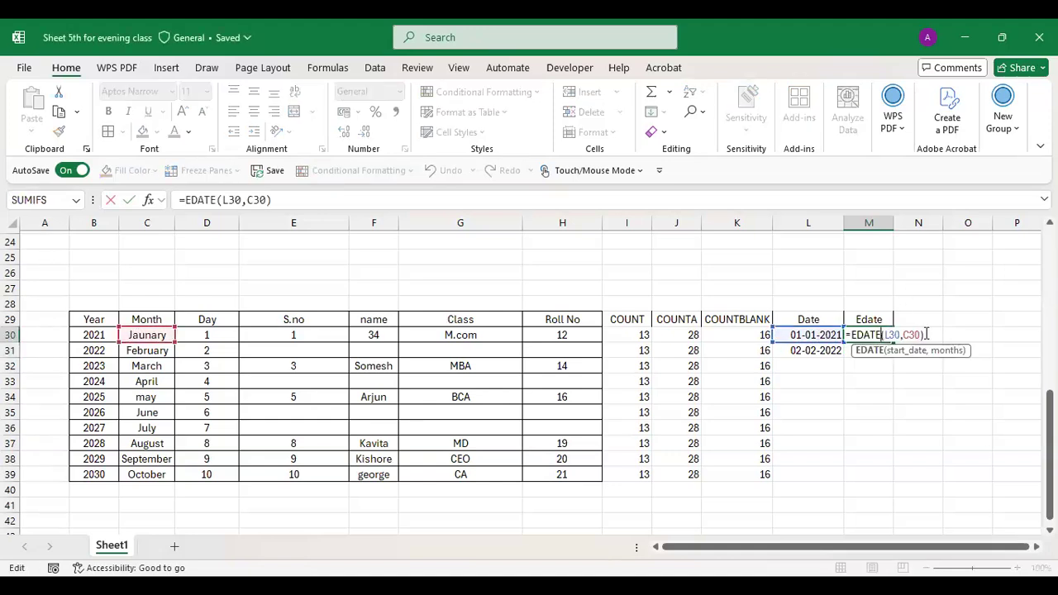
{"action": "key", "text": "BackSpace"}
{"action": "key", "text": "BackSpace"}
{"action": "key", "text": "BackSpace"}
{"action": "key", "text": "BackSpace"}
{"action": "key", "text": "BackSpace"}
{"action": "key", "text": "BackSpace"}
{"action": "key", "text": "BackSpace"}
{"action": "key", "text": "BackSpace"}
{"action": "key", "text": "BackSpace"}
{"action": "key", "text": "BackSpace"}
{"action": "type", "text": "e("}
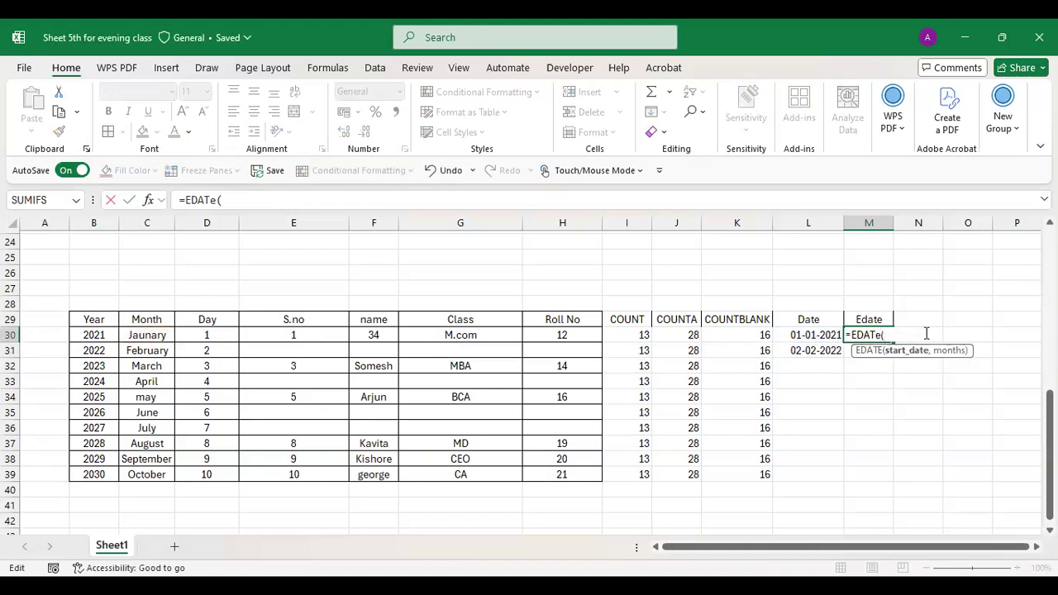
{"action": "type", "text": "2"}
{"action": "key", "text": "BackSpace"}
{"action": "left_click", "coordinate": [808, 334]}
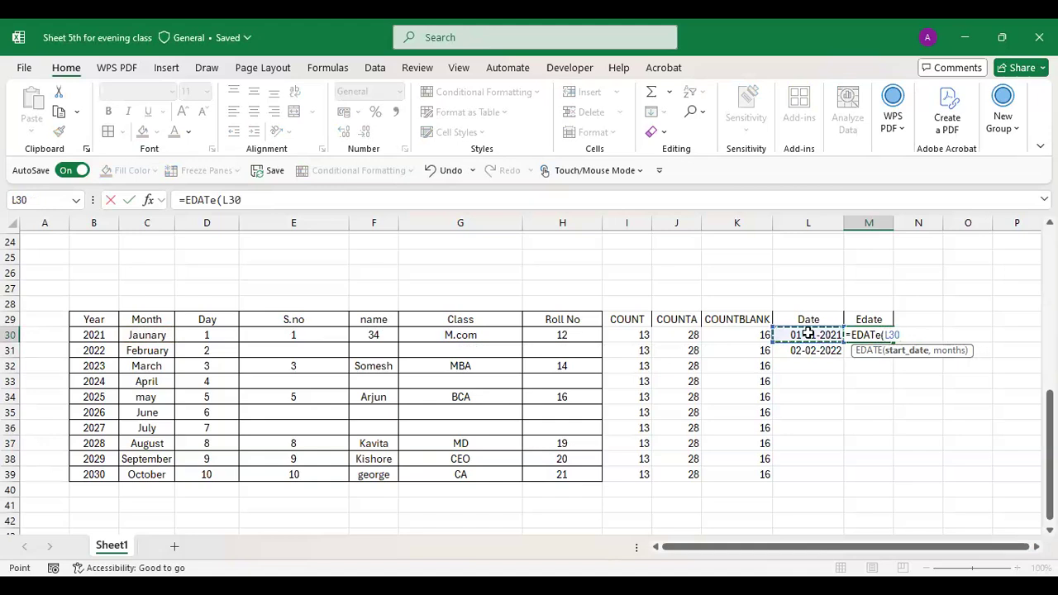
{"action": "type", "text": ",1)"}
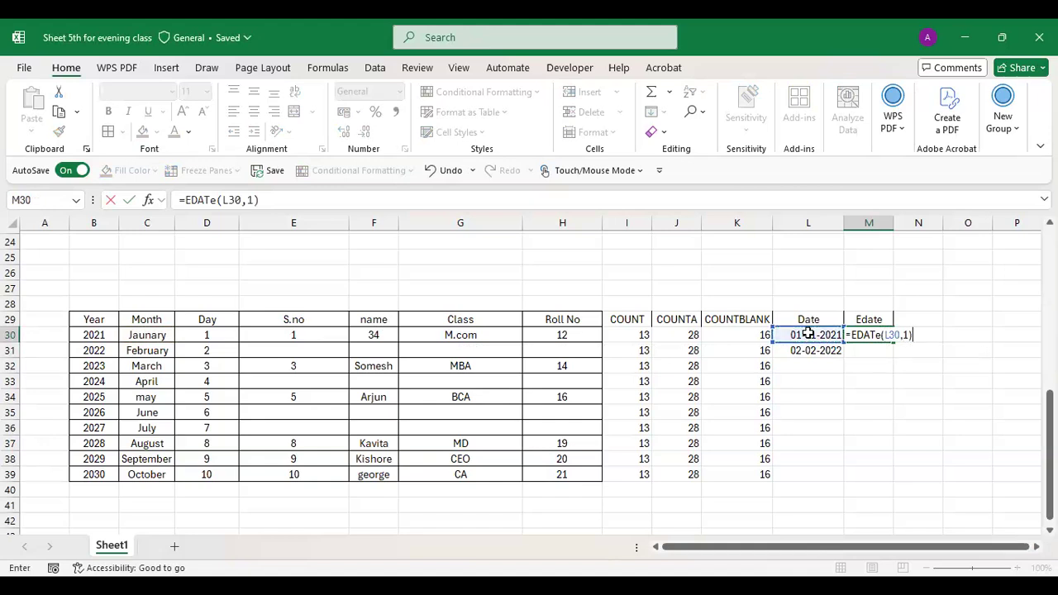
{"action": "key", "text": "Return"}
- Apply a Date format to M30 via More Accounting Formats, showing 01-02-2021
{"action": "left_click", "coordinate": [866, 333]}
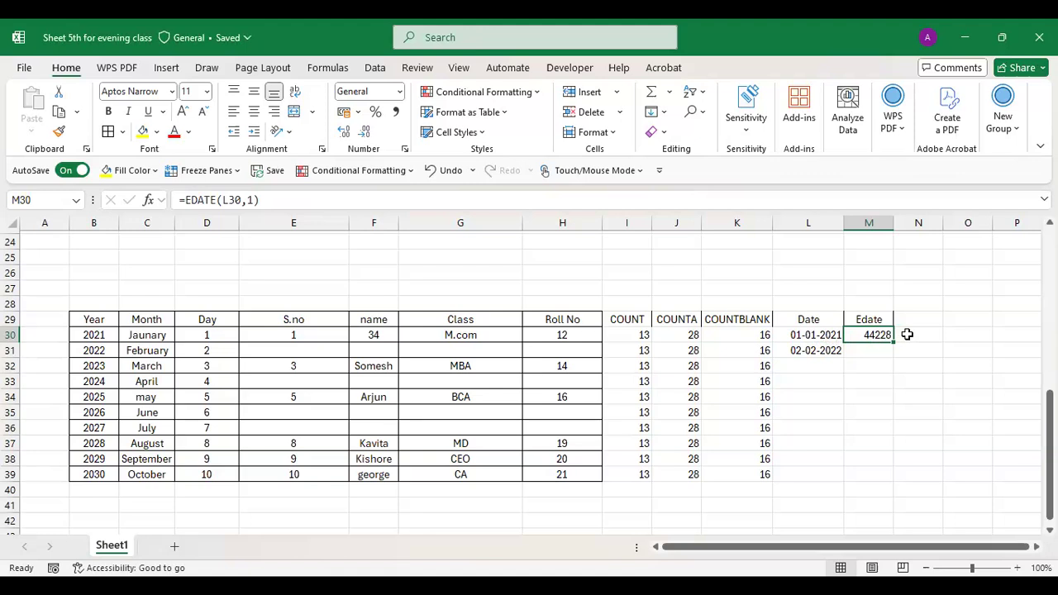
{"action": "left_click", "coordinate": [357, 114]}
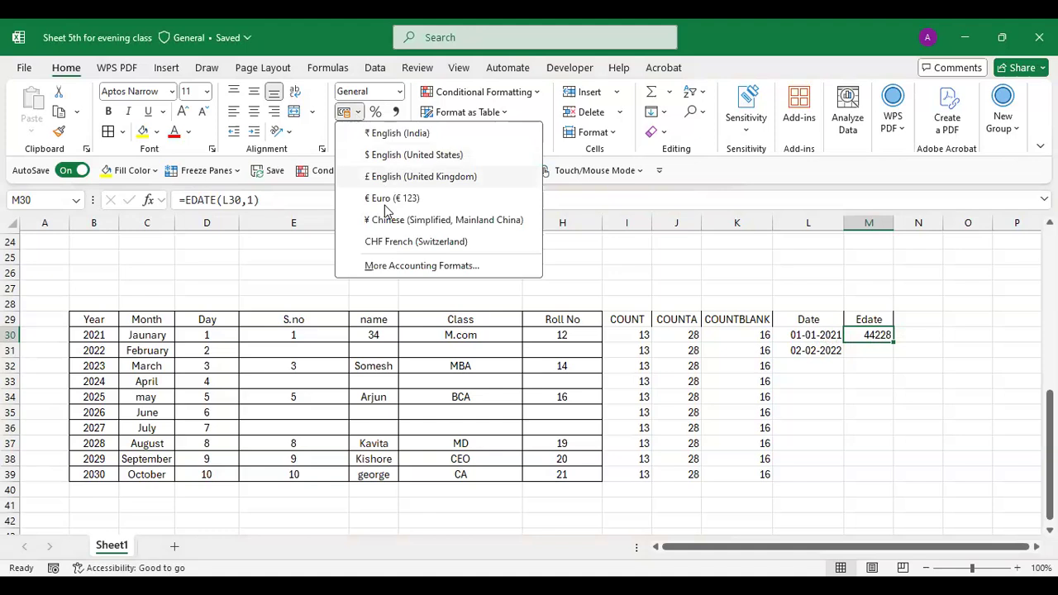
{"action": "left_click", "coordinate": [387, 266]}
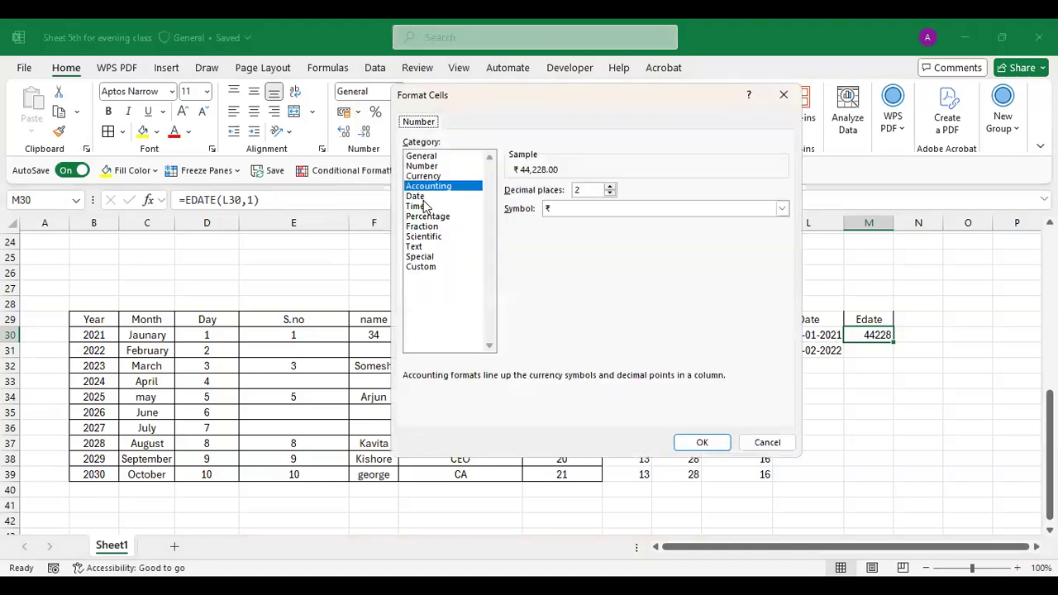
{"action": "left_click", "coordinate": [422, 196]}
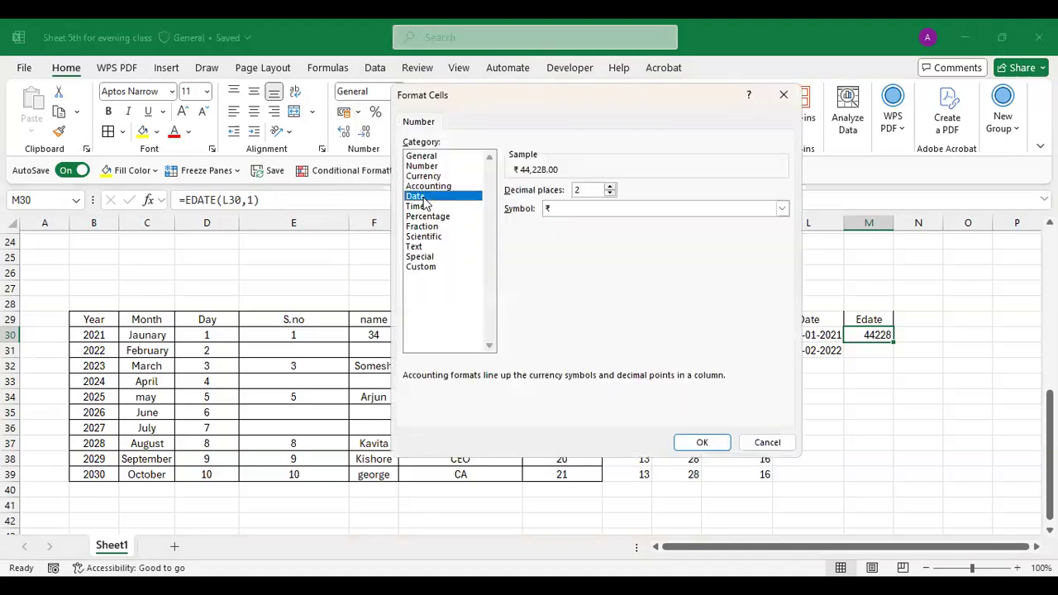
{"action": "left_click", "coordinate": [700, 441]}
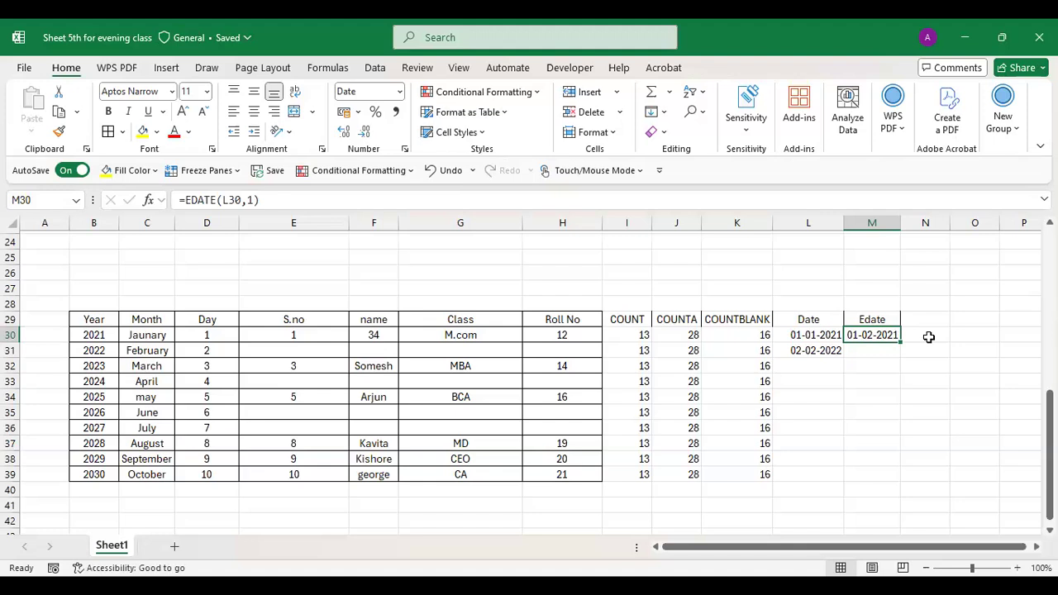
{"action": "left_click", "coordinate": [929, 336]}
- Clear M30 and re-enter =EDATE(L30,1), giving 01-02-2021
{"action": "left_click", "coordinate": [882, 337]}
{"action": "key", "text": "Delete"}
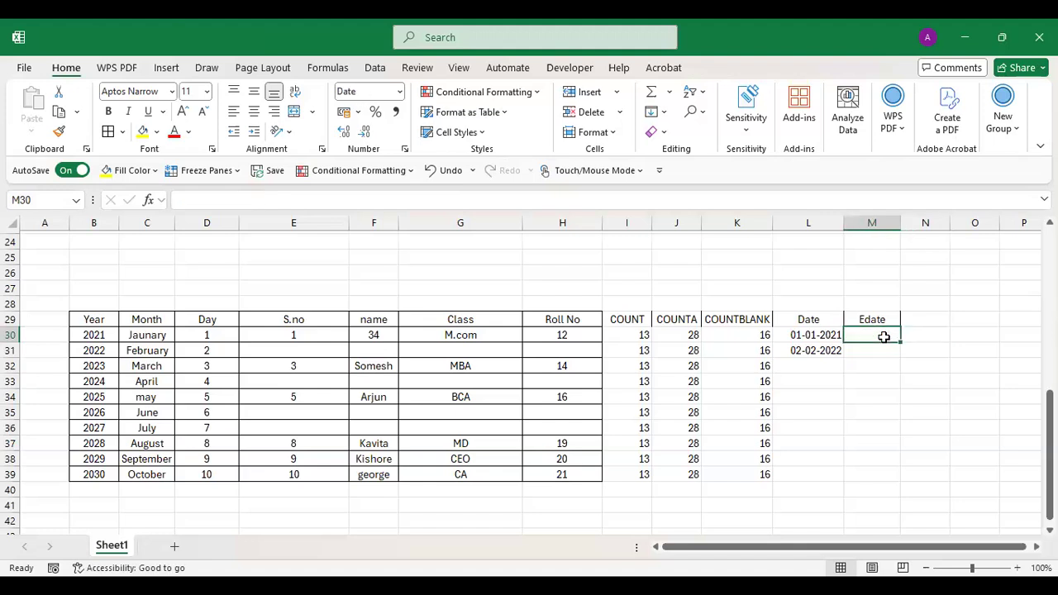
{"action": "double_click", "coordinate": [883, 336]}
{"action": "type", "text": "EDA"}
{"action": "key", "text": "BackSpace"}
{"action": "key", "text": "BackSpace"}
{"action": "key", "text": "BackSpace"}
{"action": "type", "text": "="}
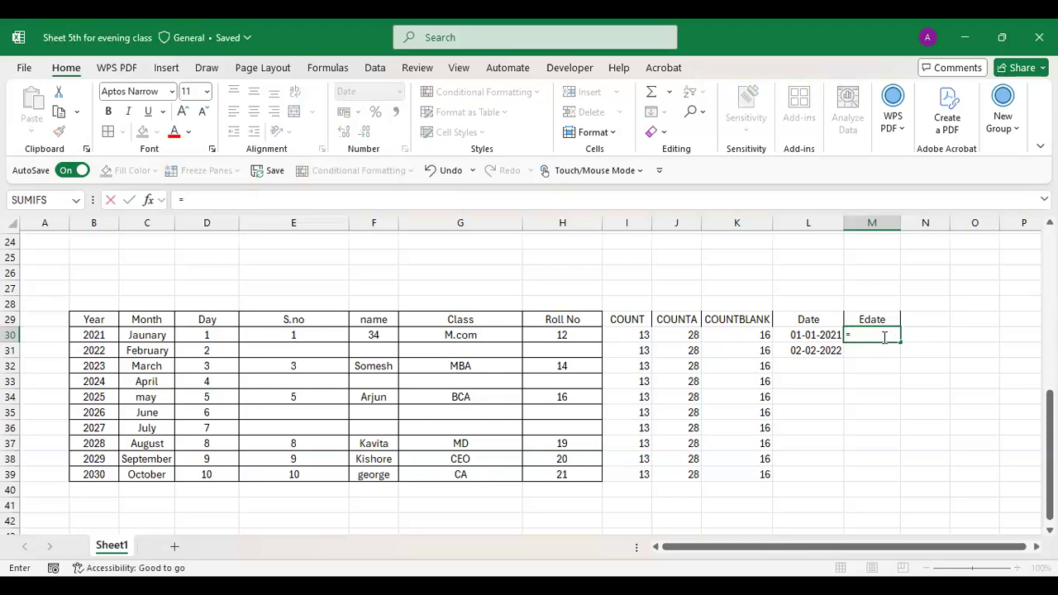
{"action": "type", "text": "EDATE"}
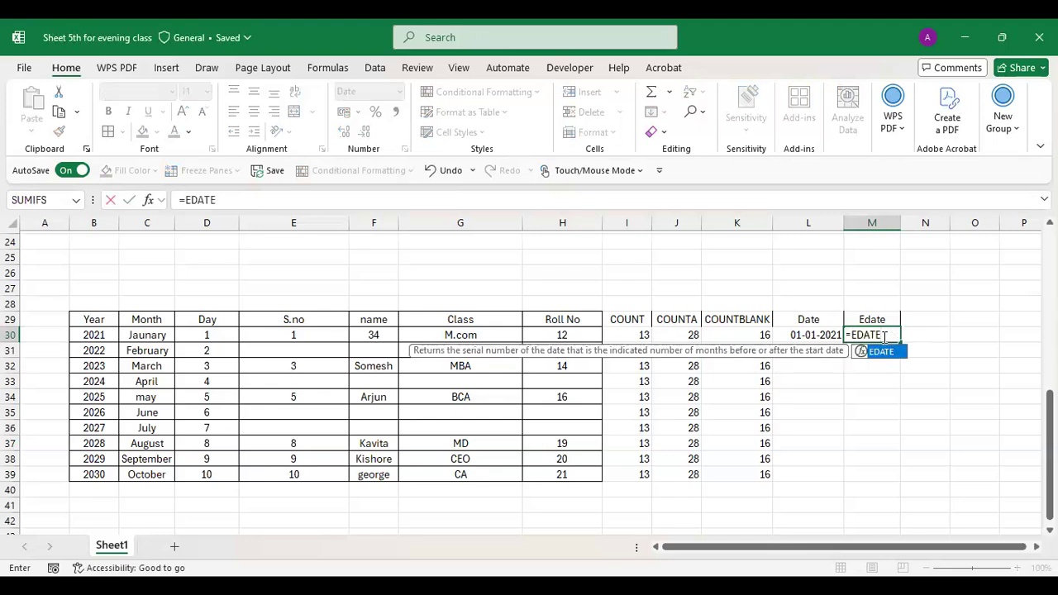
{"action": "type", "text": "("}
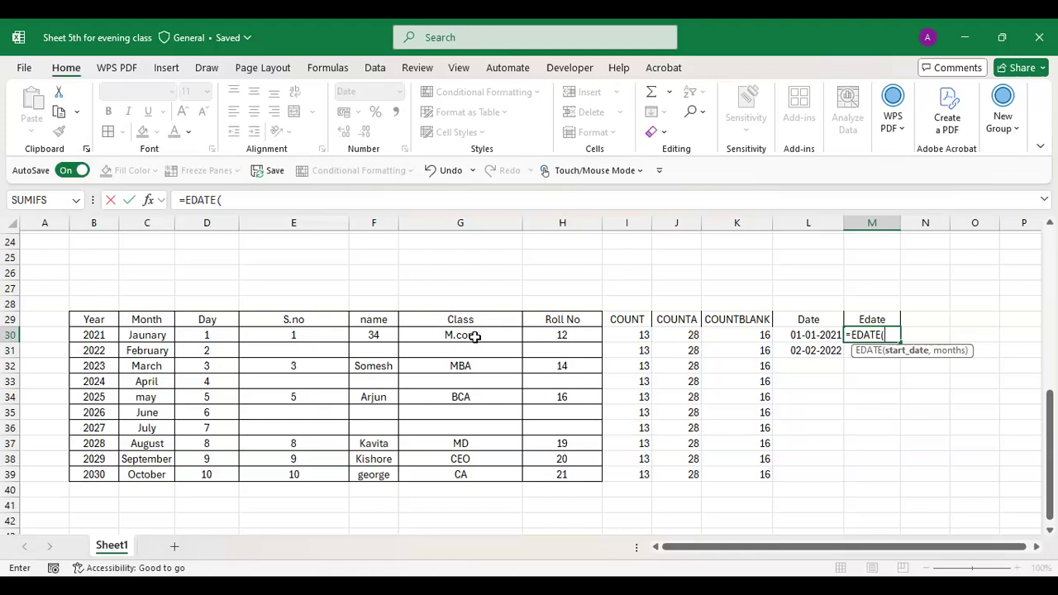
{"action": "left_click", "coordinate": [825, 333]}
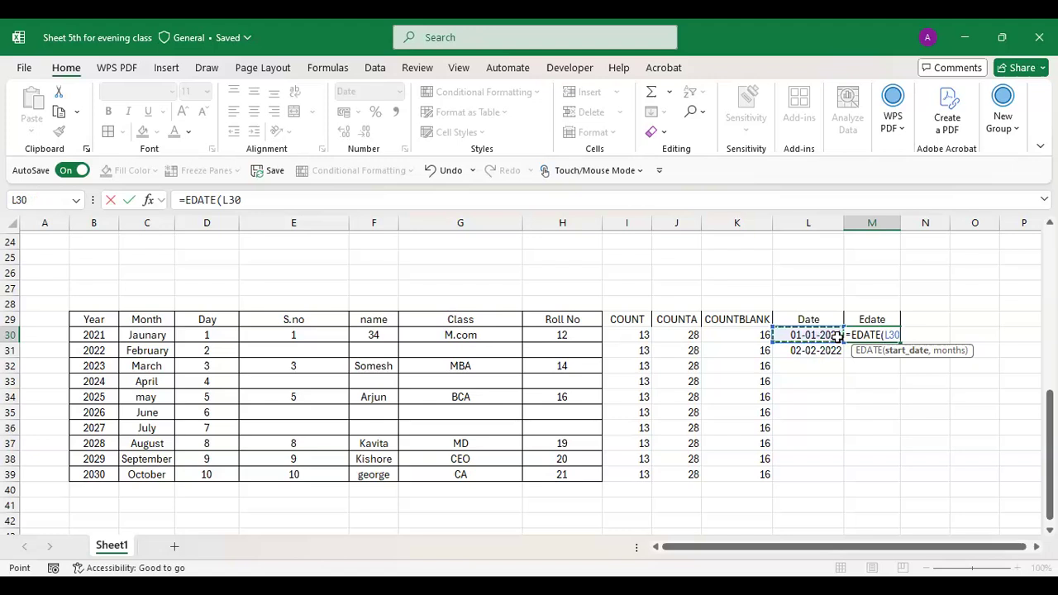
{"action": "type", "text": ",1"}
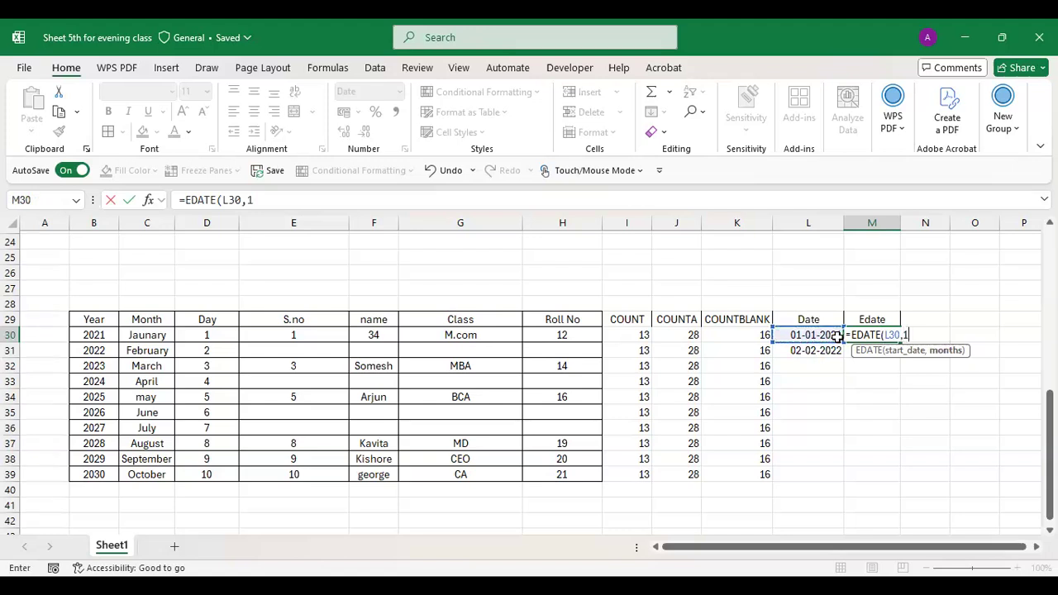
{"action": "key", "text": "Return"}
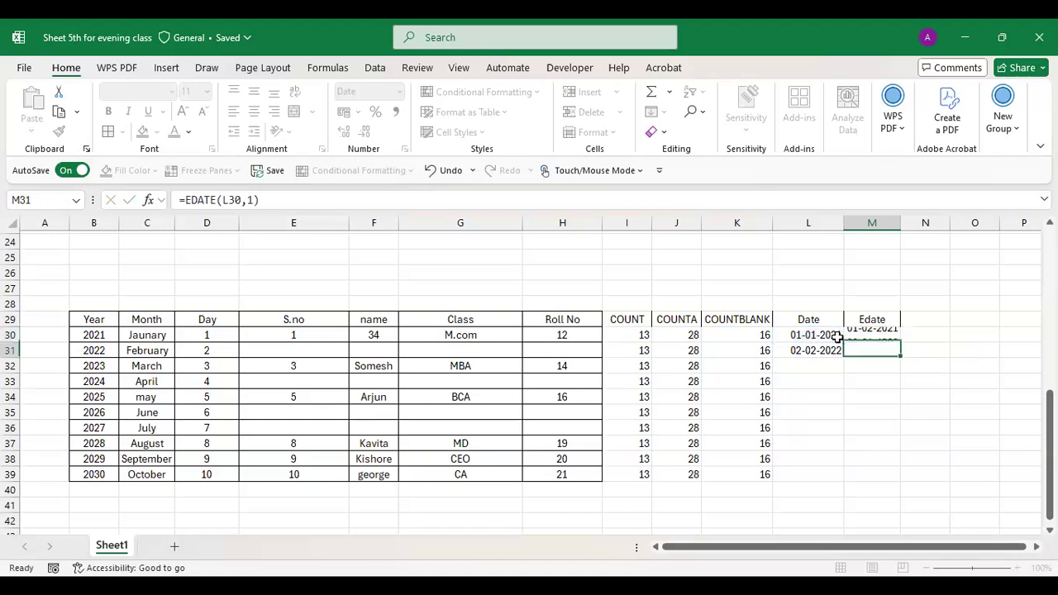
{"action": "left_click", "coordinate": [864, 334]}
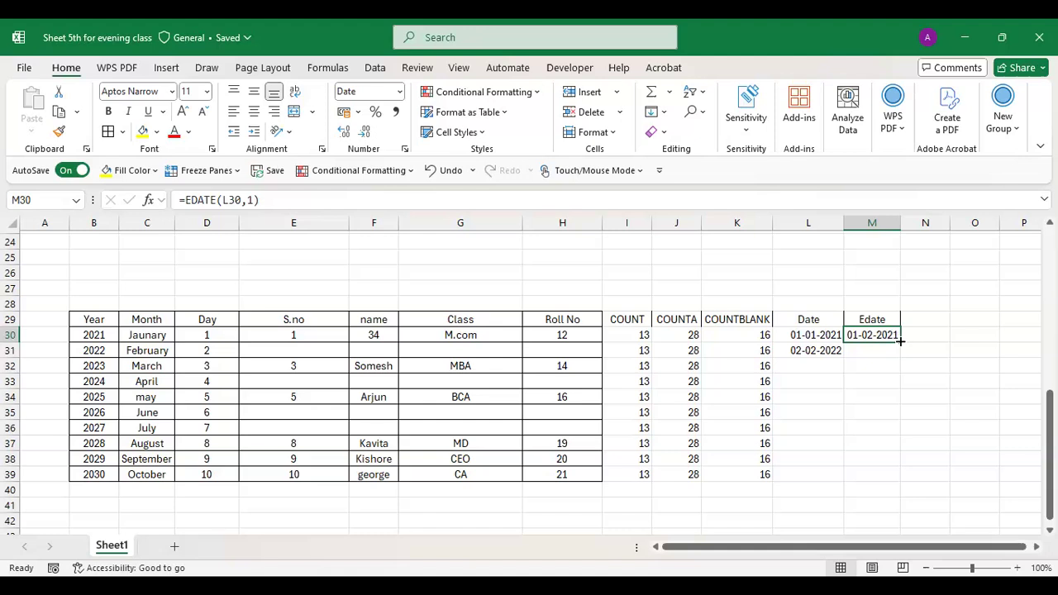
- Fill the EDATE formula down M30:M39 and review the results, e.g. 02-03-2022 in M31
{"action": "left_click_drag", "start_coordinate": [900, 341], "coordinate": [902, 479]}
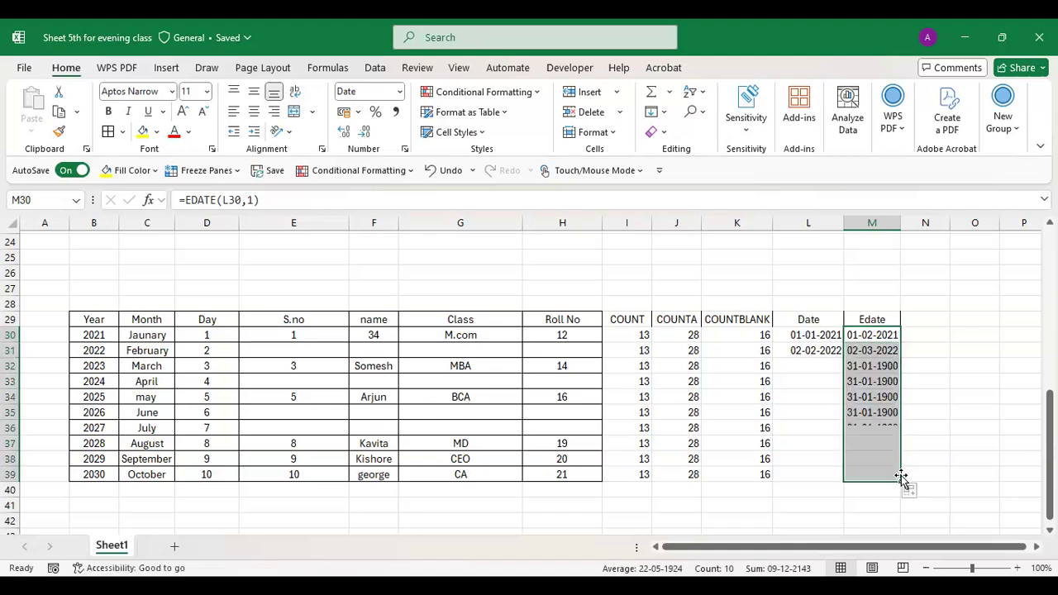
{"action": "left_click", "coordinate": [859, 385]}
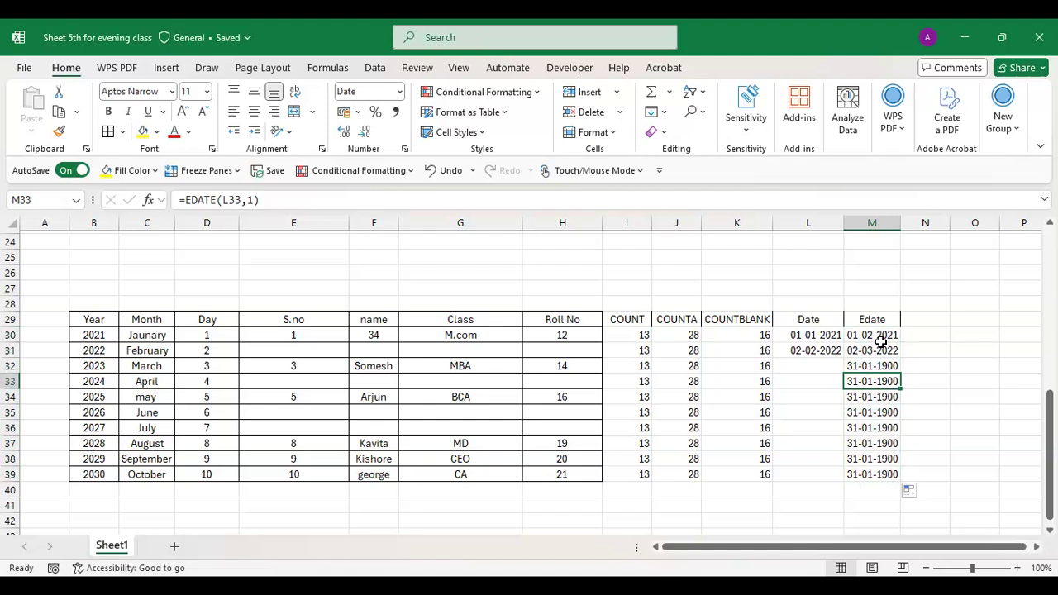
{"action": "left_click", "coordinate": [671, 372]}
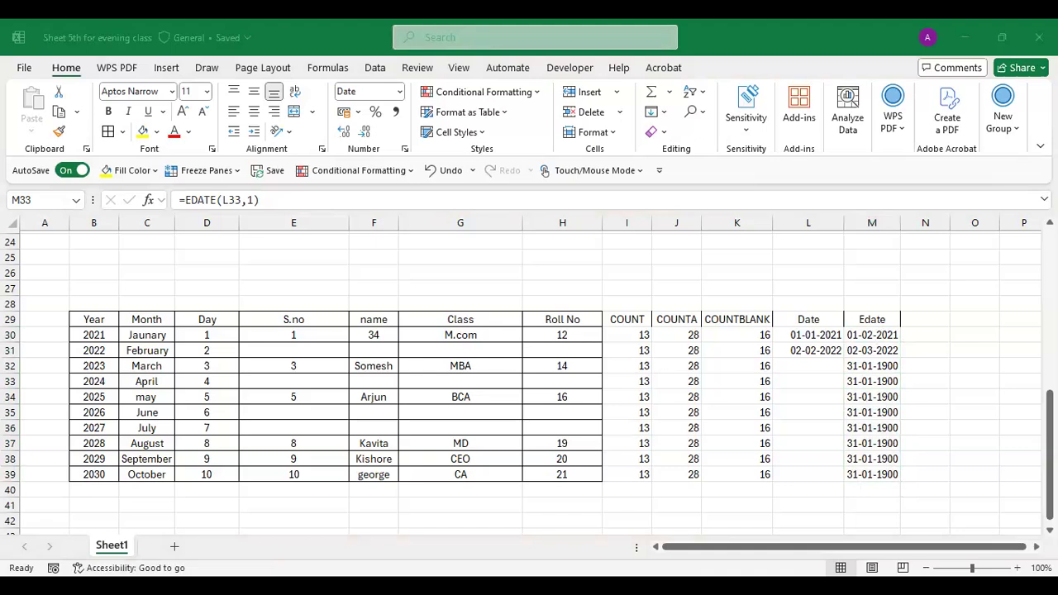
{"action": "left_click", "coordinate": [1049, 402]}
{"action": "left_click_drag", "start_coordinate": [1049, 402], "coordinate": [1050, 268]}
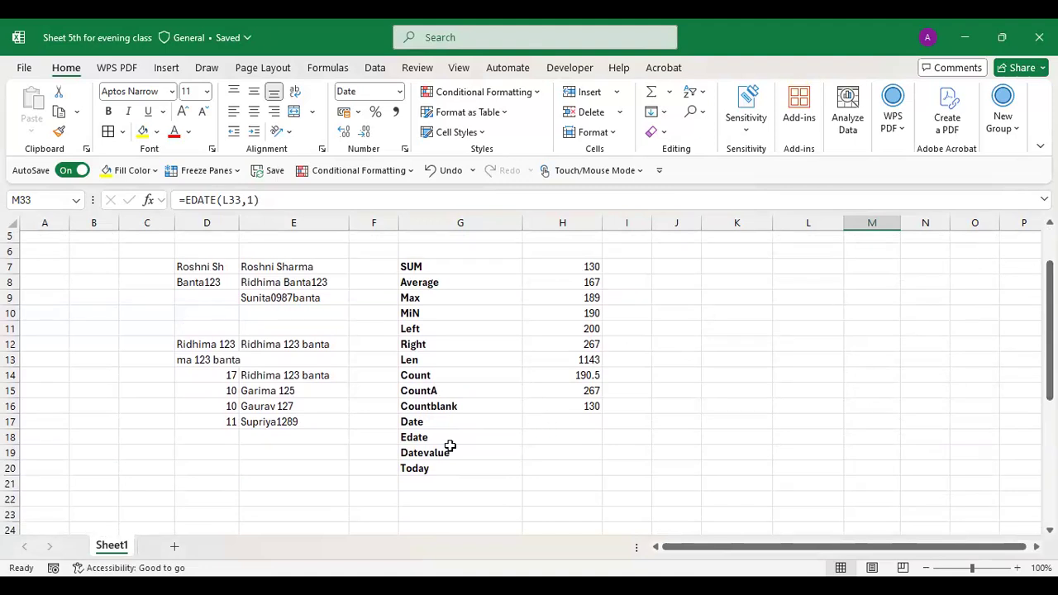
{"action": "left_click_drag", "start_coordinate": [1050, 262], "coordinate": [1050, 353]}
- Add a 'Date value' heading in N29 and autofit column N
{"action": "left_click", "coordinate": [918, 355]}
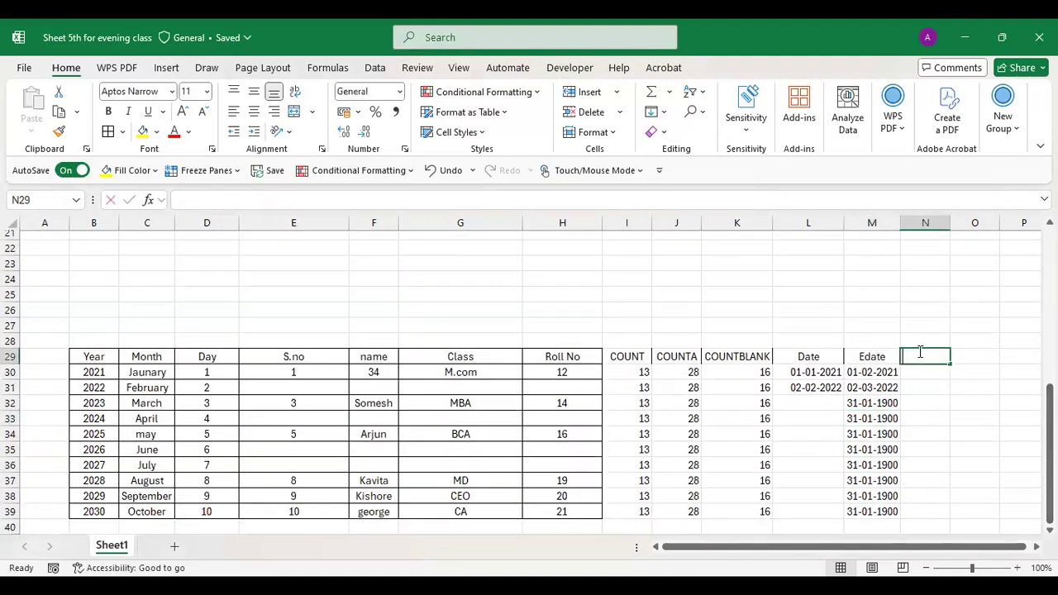
{"action": "type", "text": "Date value"}
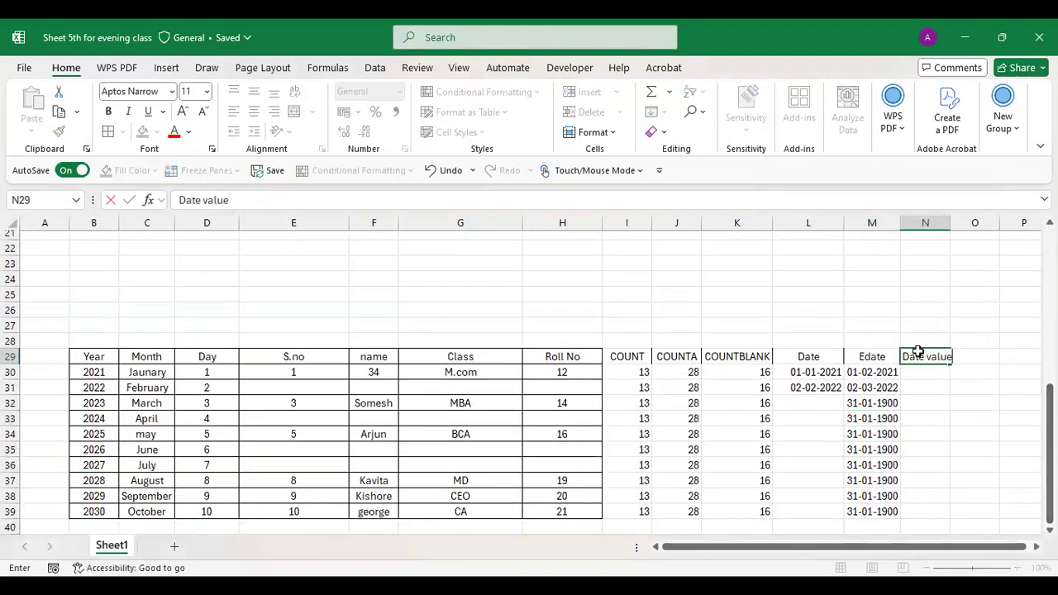
{"action": "key", "text": "Return"}
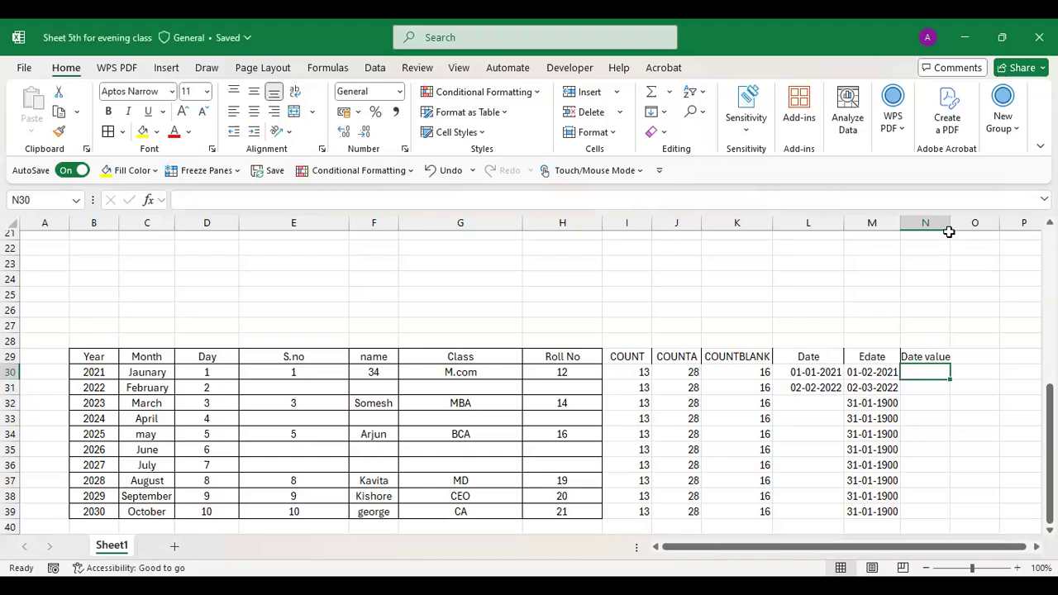
{"action": "double_click", "coordinate": [949, 233]}
- Enter =DATEVALUE(L30) in N30
{"action": "type", "text": "="}
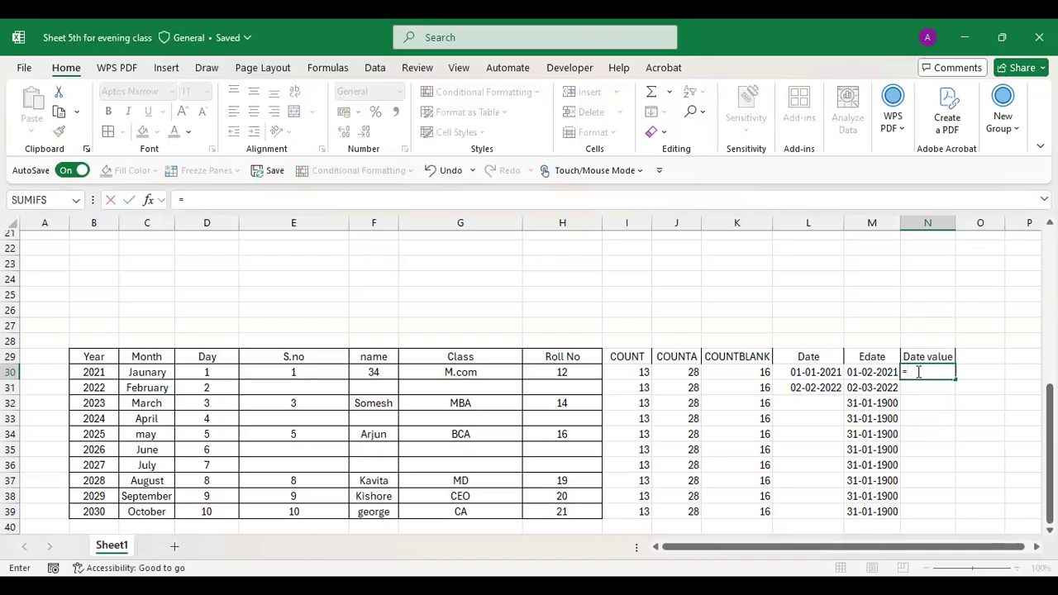
{"action": "type", "text": "dateva;u"}
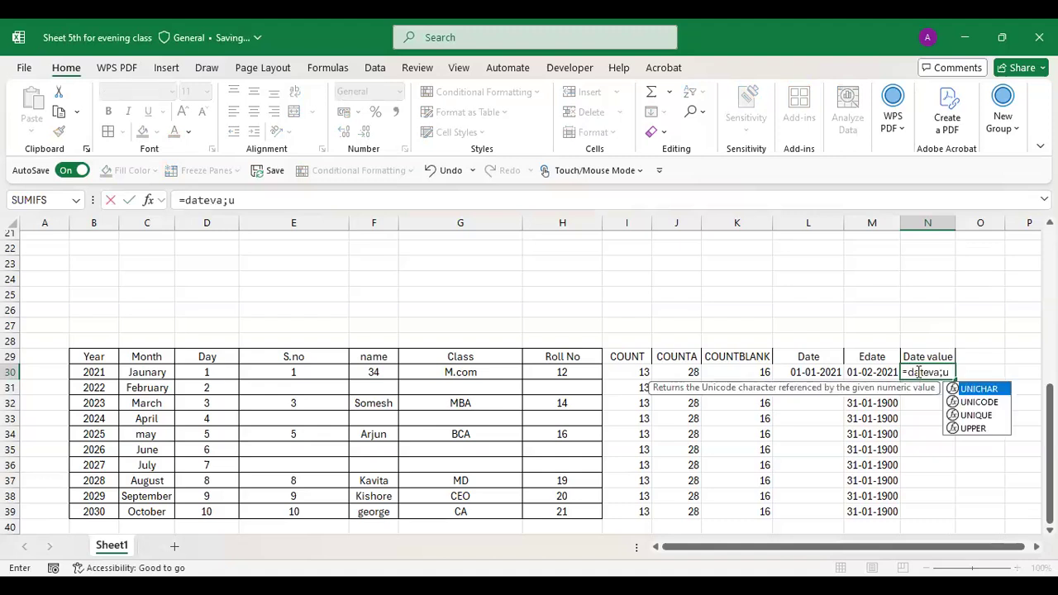
{"action": "key", "text": "BackSpace"}
{"action": "key", "text": "BackSpace"}
{"action": "type", "text": "lue"}
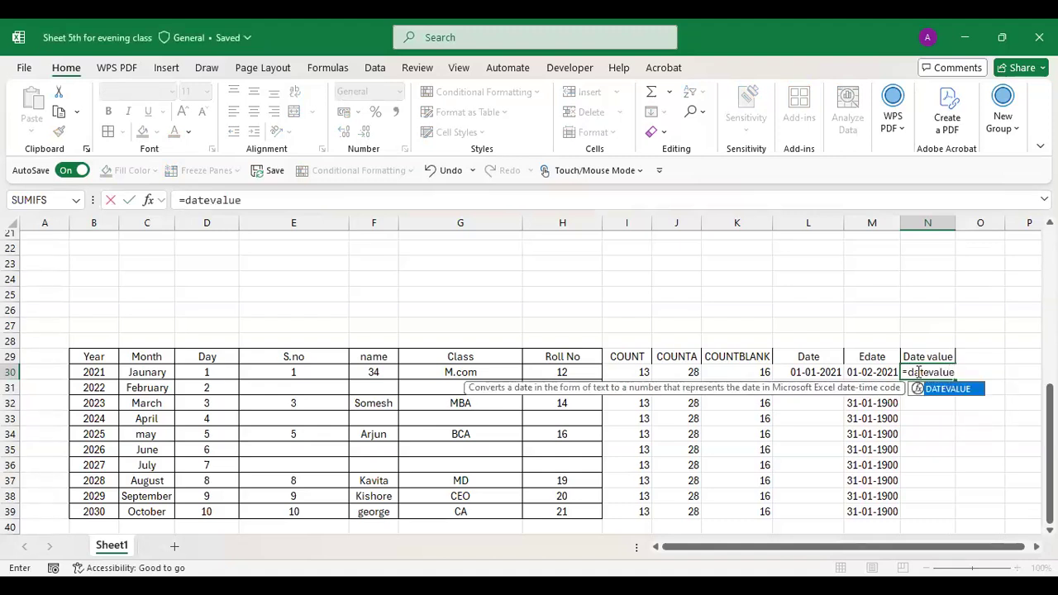
{"action": "type", "text": "("}
{"action": "left_click", "coordinate": [801, 371]}
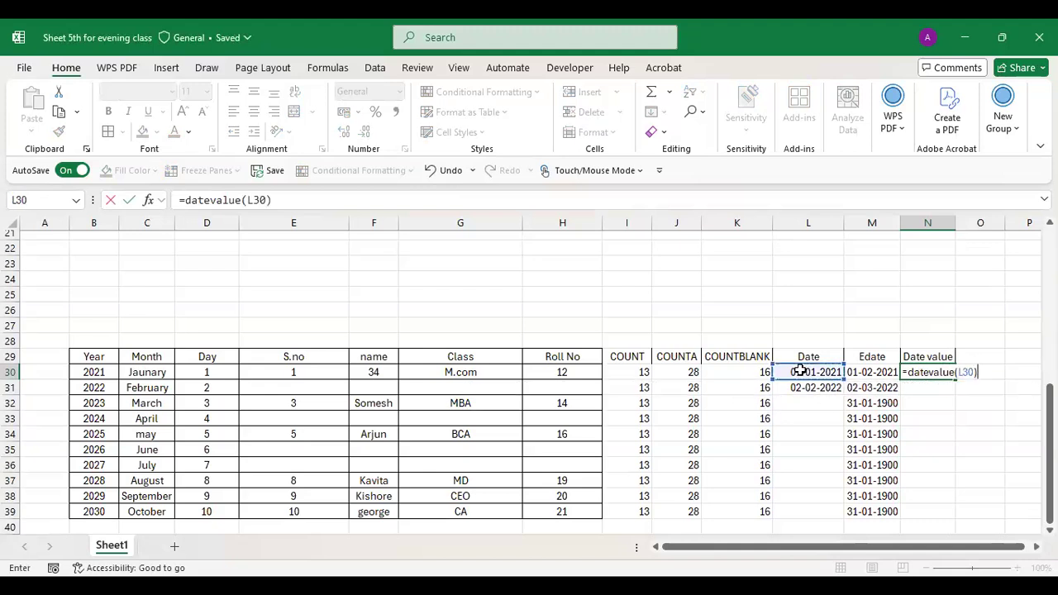
{"action": "key", "text": "Return"}
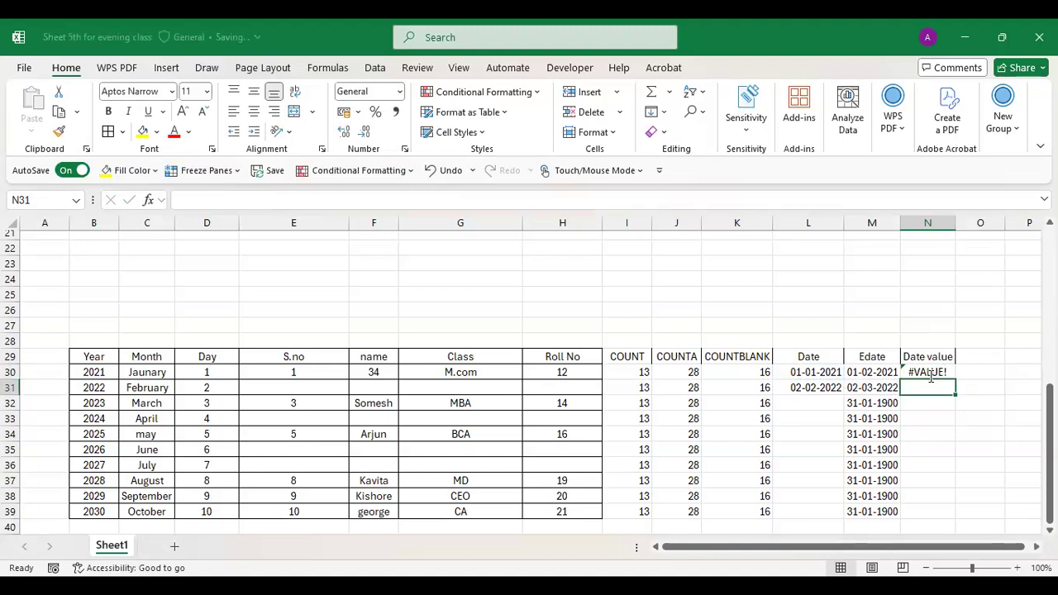
- Change N30 to DATEVALUE(01-02-2021), then delete the failing formula
{"action": "double_click", "coordinate": [931, 374]}
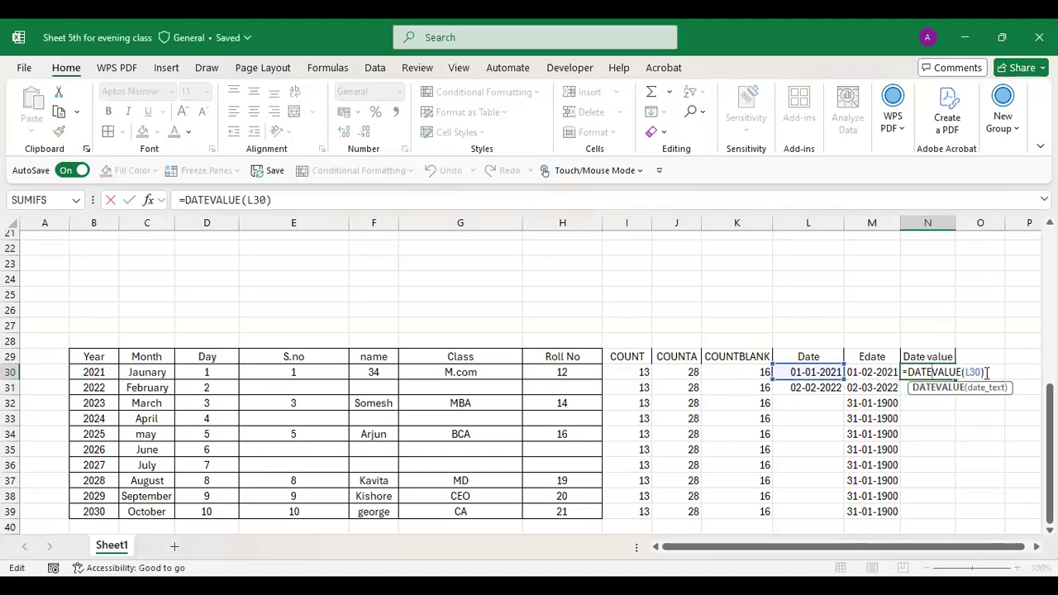
{"action": "key", "text": "BackSpace"}
{"action": "key", "text": "BackSpace"}
{"action": "key", "text": "BackSpace"}
{"action": "key", "text": "BackSpace"}
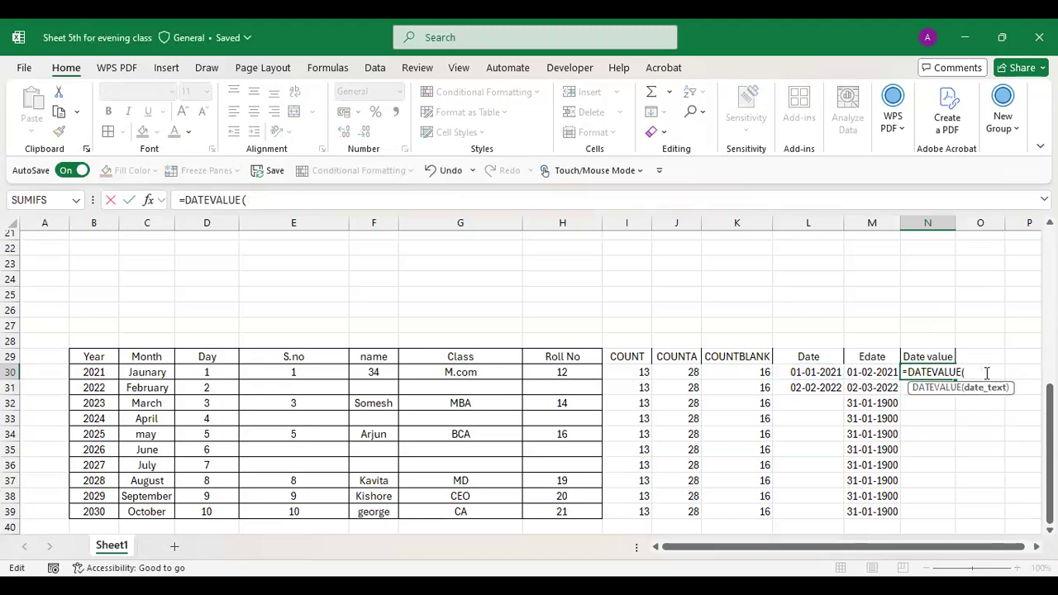
{"action": "type", "text": "01-02-2021"}
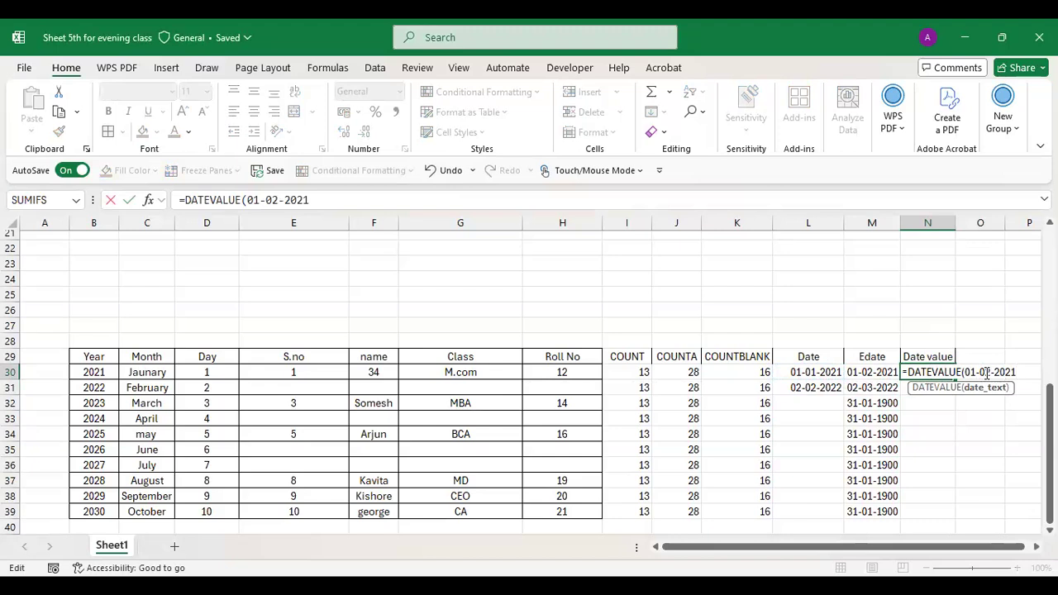
{"action": "type", "text": ")"}
{"action": "key", "text": "Return"}
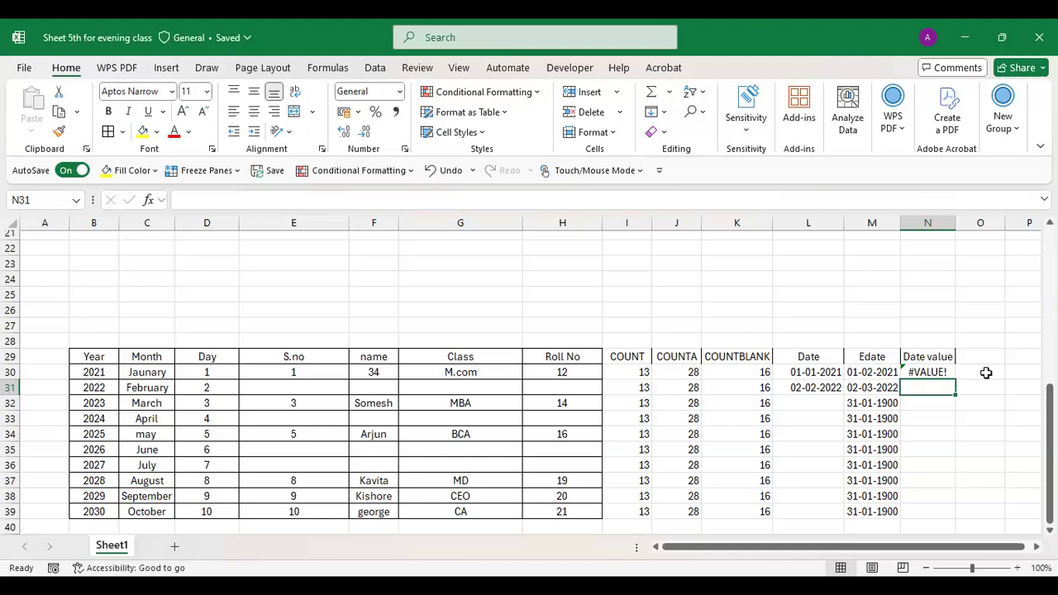
{"action": "left_click", "coordinate": [939, 370]}
{"action": "left_click", "coordinate": [940, 358]}
{"action": "left_click", "coordinate": [941, 367]}
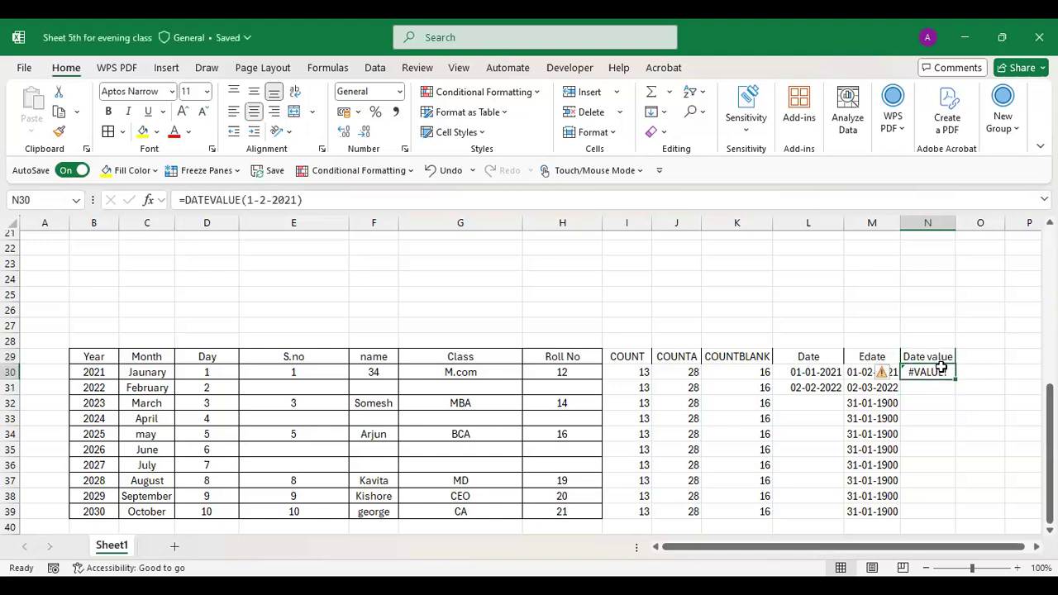
{"action": "key", "text": "Delete"}
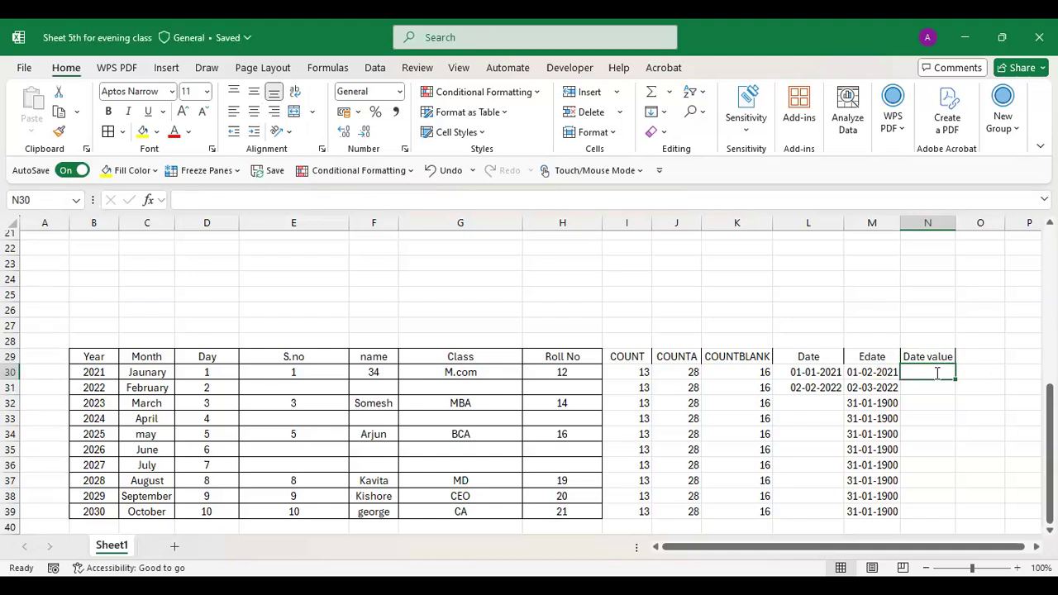
- Start a =DATEVALUE( formula in N30, correcting the misspelled function name
{"action": "double_click", "coordinate": [938, 374]}
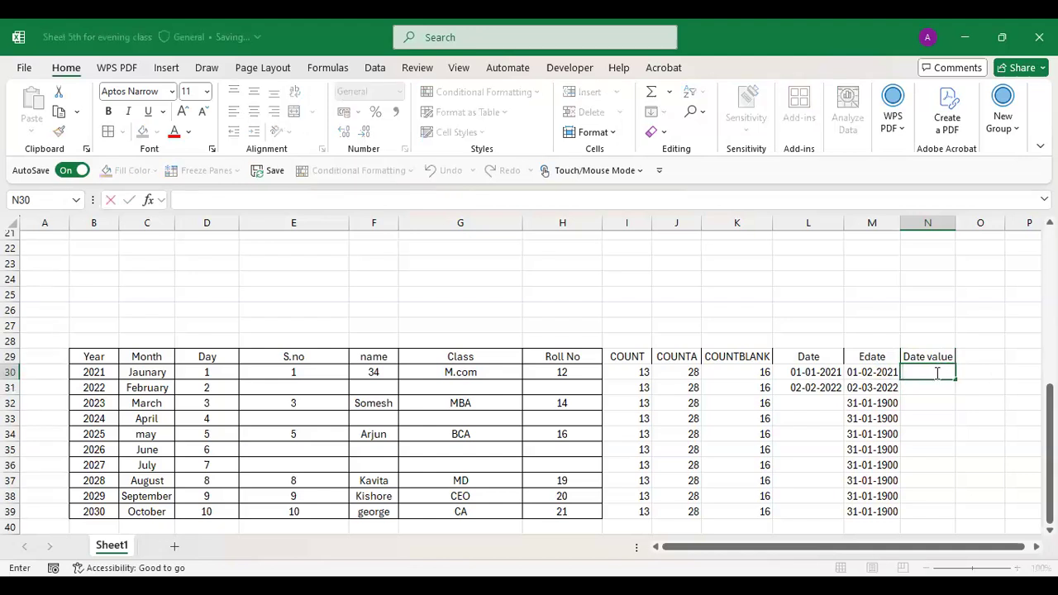
{"action": "type", "text": "="}
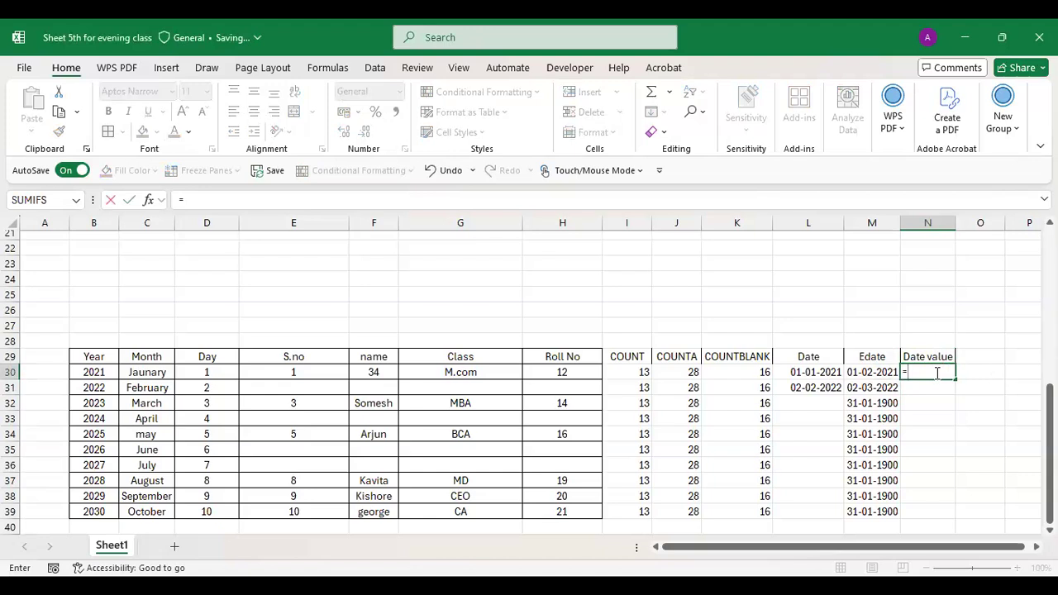
{"action": "type", "text": "date"}
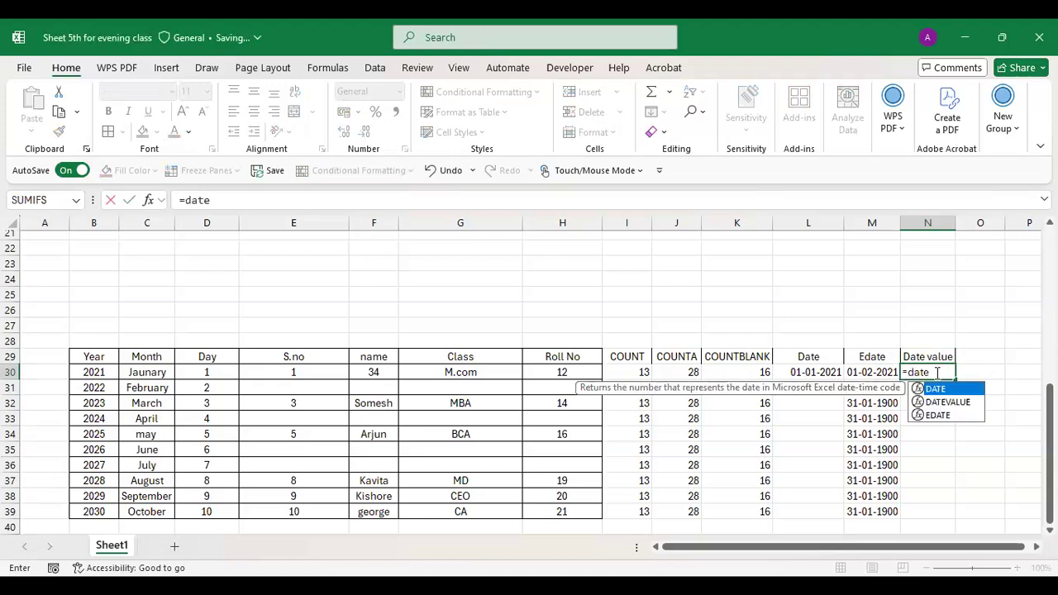
{"action": "type", "text": "va;ue("}
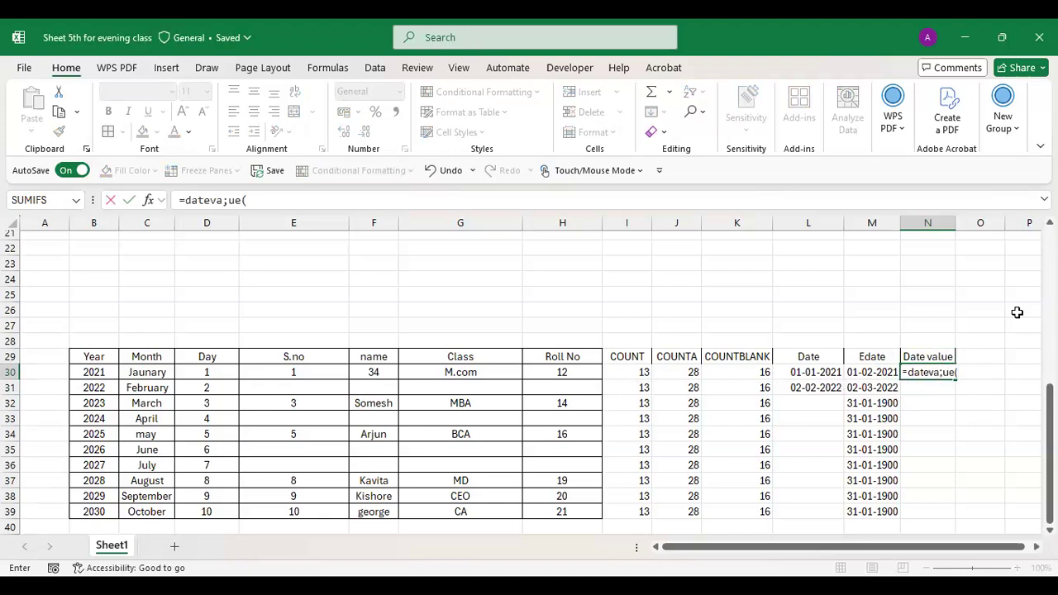
{"action": "left_click", "coordinate": [944, 372]}
{"action": "key", "text": "BackSpace"}
{"action": "type", "text": "l"}
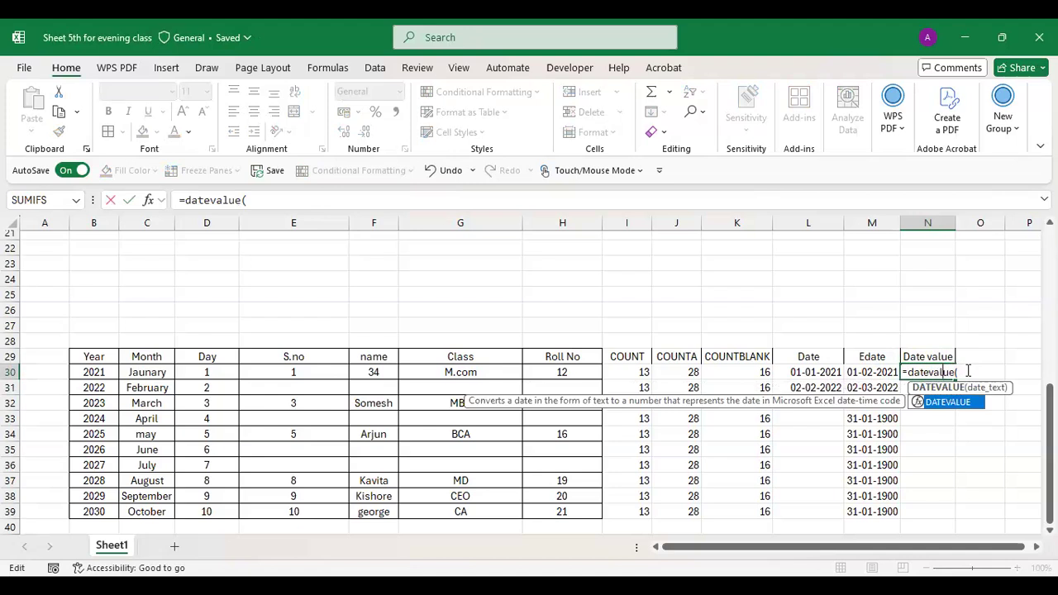
{"action": "left_click", "coordinate": [968, 371]}
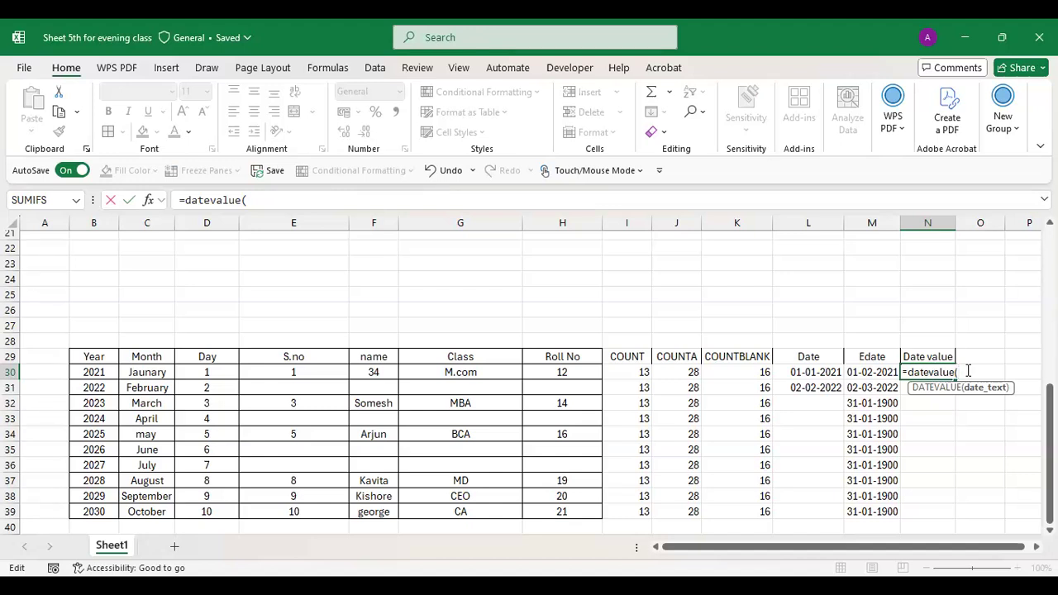
- Complete it as DATEVALUE(2021-01-01), which errors, then clear N30
{"action": "left_click", "coordinate": [830, 372]}
{"action": "key", "text": "BackSpace"}
{"action": "key", "text": "BackSpace"}
{"action": "key", "text": "BackSpace"}
{"action": "type", "text": "2021"}
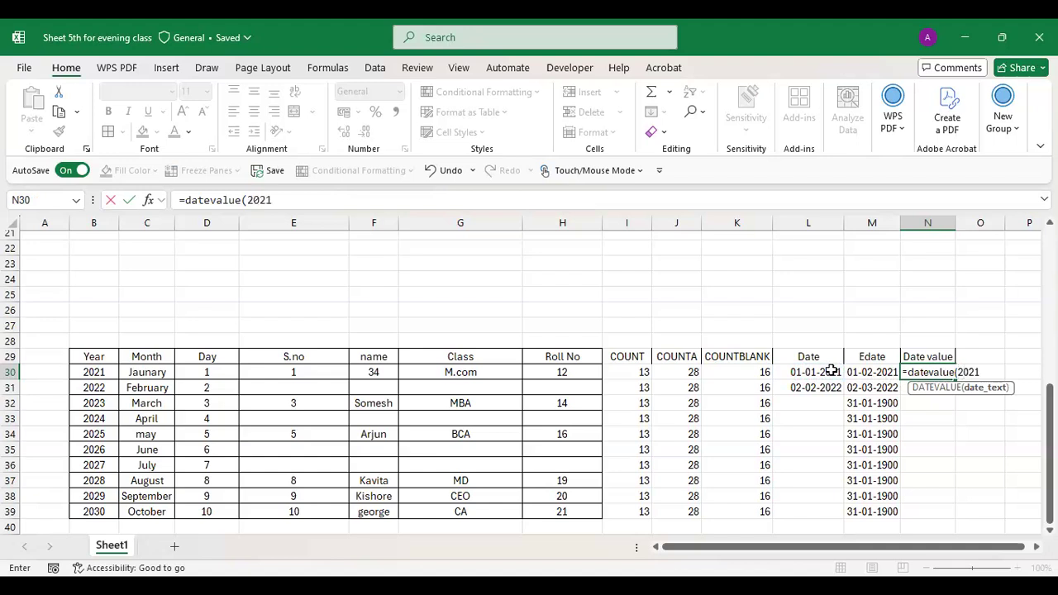
{"action": "type", "text": "-01-01)"}
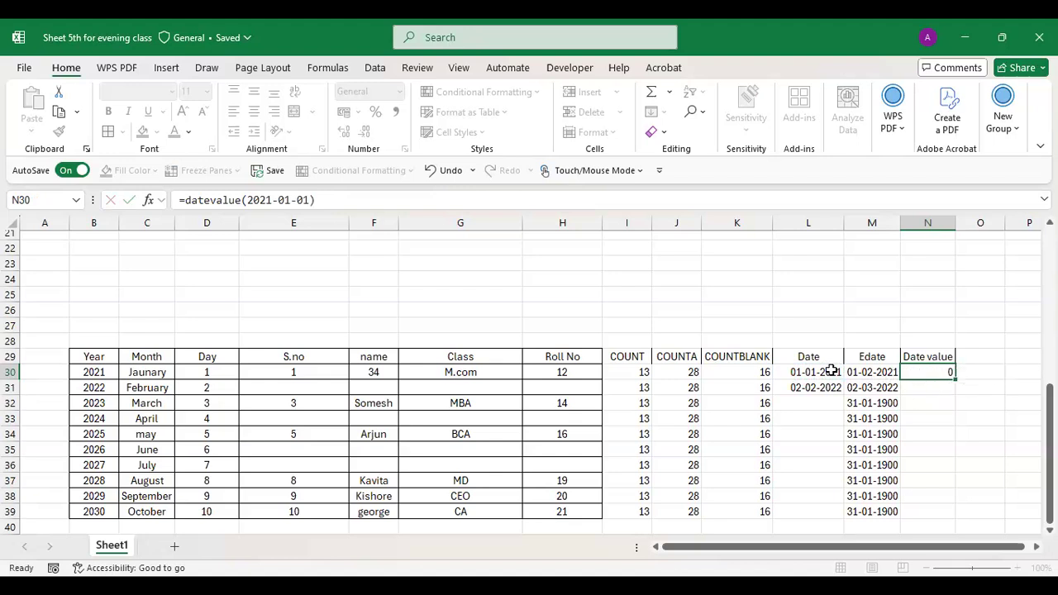
{"action": "key", "text": "Return"}
{"action": "left_click", "coordinate": [932, 371]}
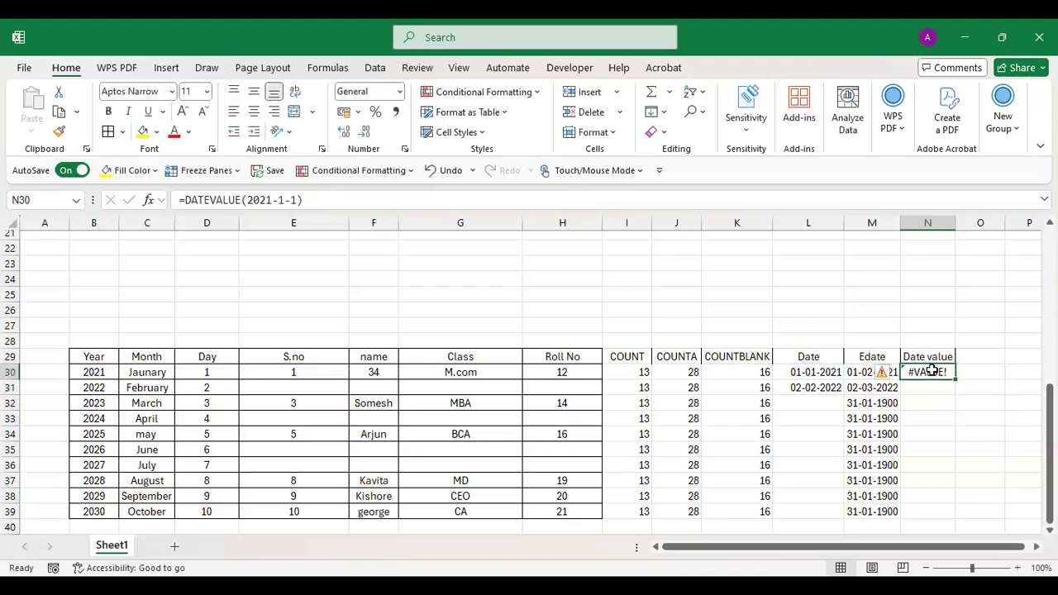
{"action": "key", "text": "Delete"}
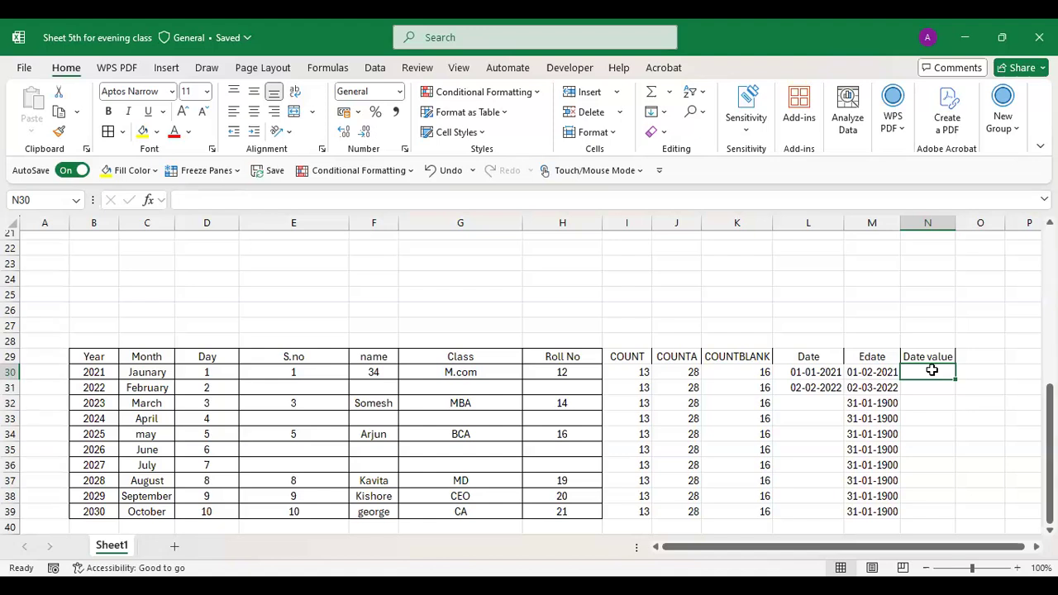
- Enter =DATEVALUE("01-January-2021") in N30 and fill it down to N39, showing 44197
{"action": "type", "text": "="}
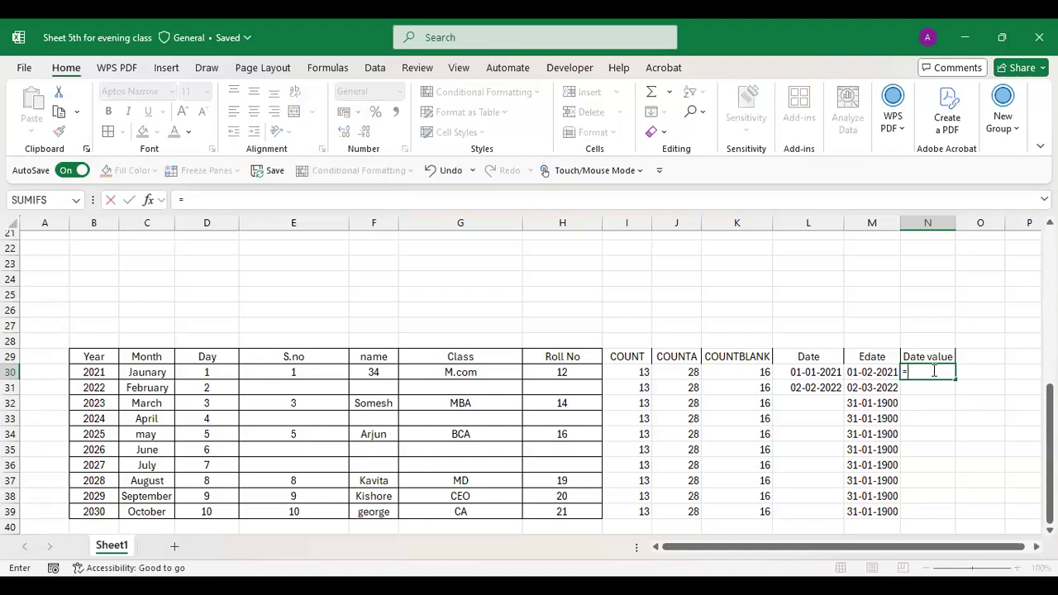
{"action": "type", "text": "Dateva;ue"}
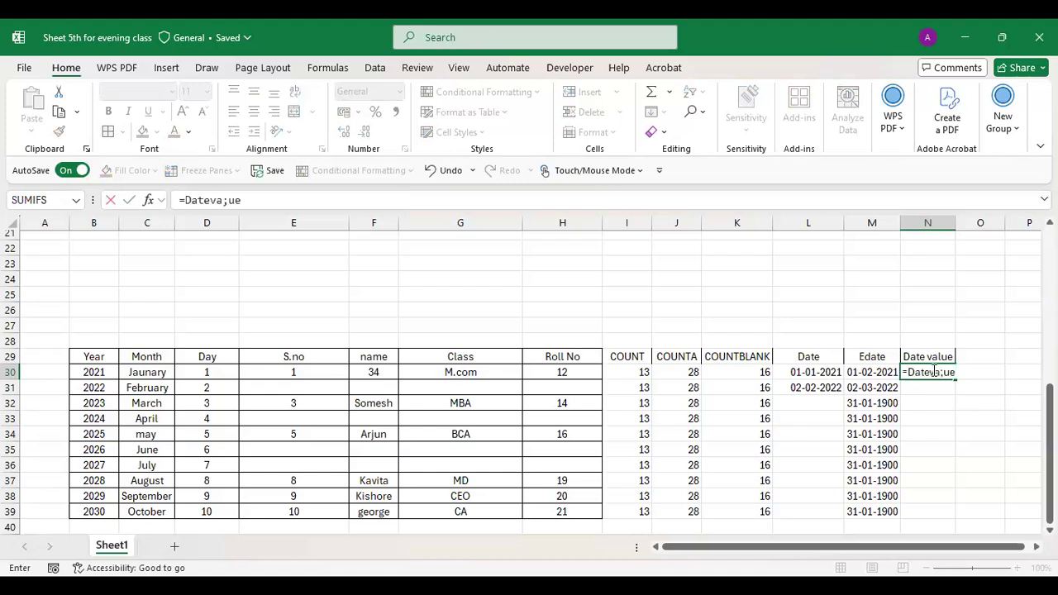
{"action": "key", "text": "BackSpace"}
{"action": "key", "text": "BackSpace"}
{"action": "key", "text": "BackSpace"}
{"action": "type", "text": "lue"}
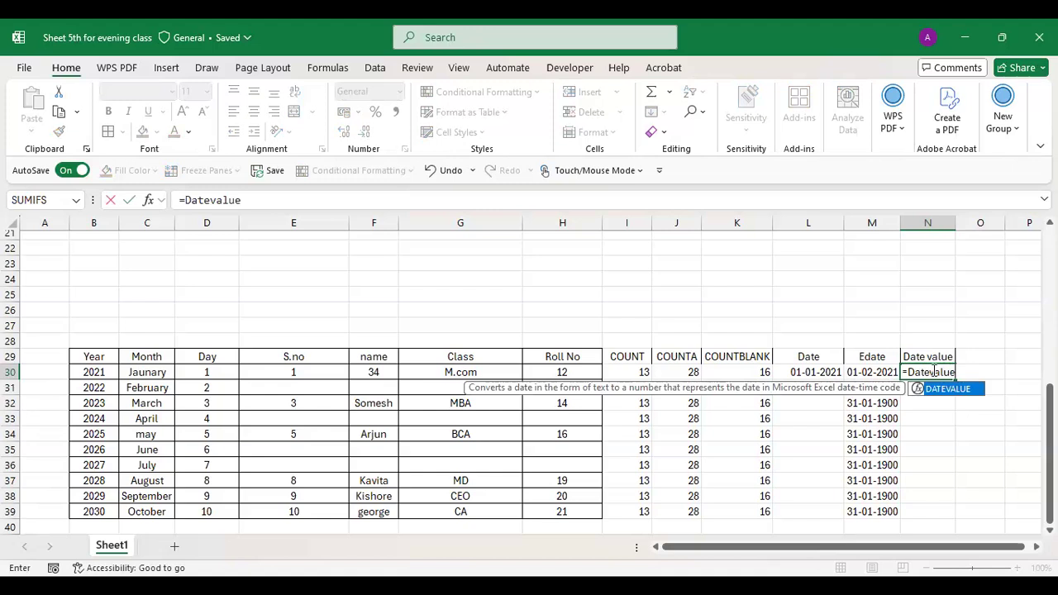
{"action": "type", "text": "("}
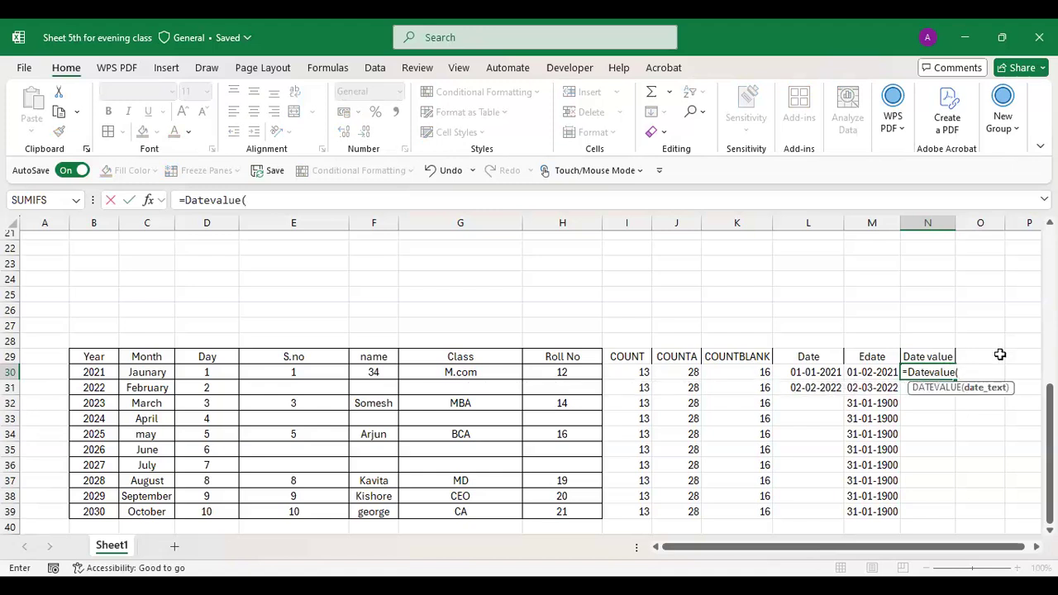
{"action": "type", "text": "\"01-January"}
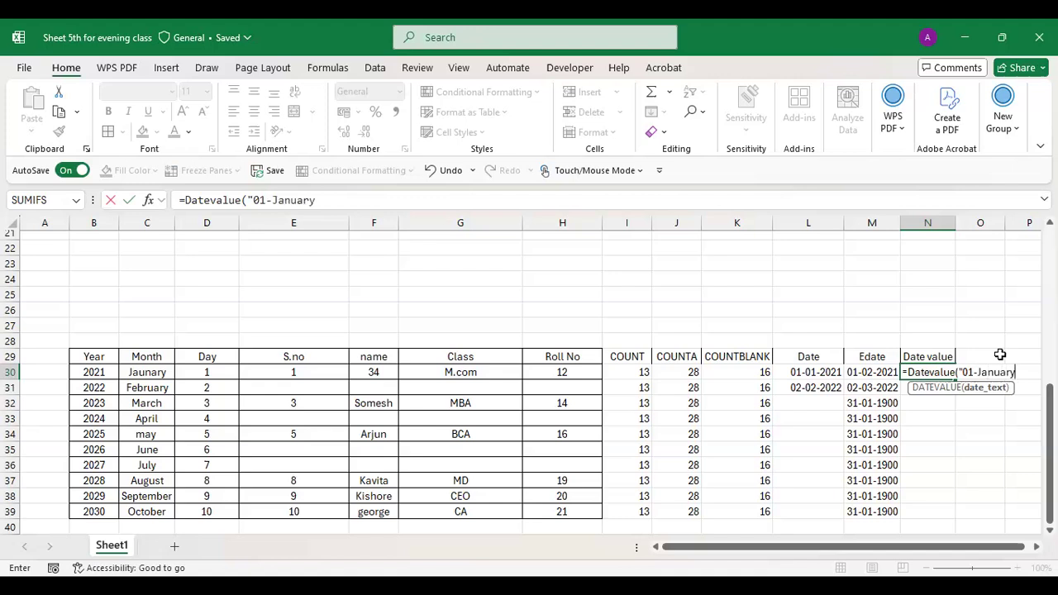
{"action": "type", "text": "-20"}
{"action": "type", "text": "21"}
{"action": "type", "text": "\")"}
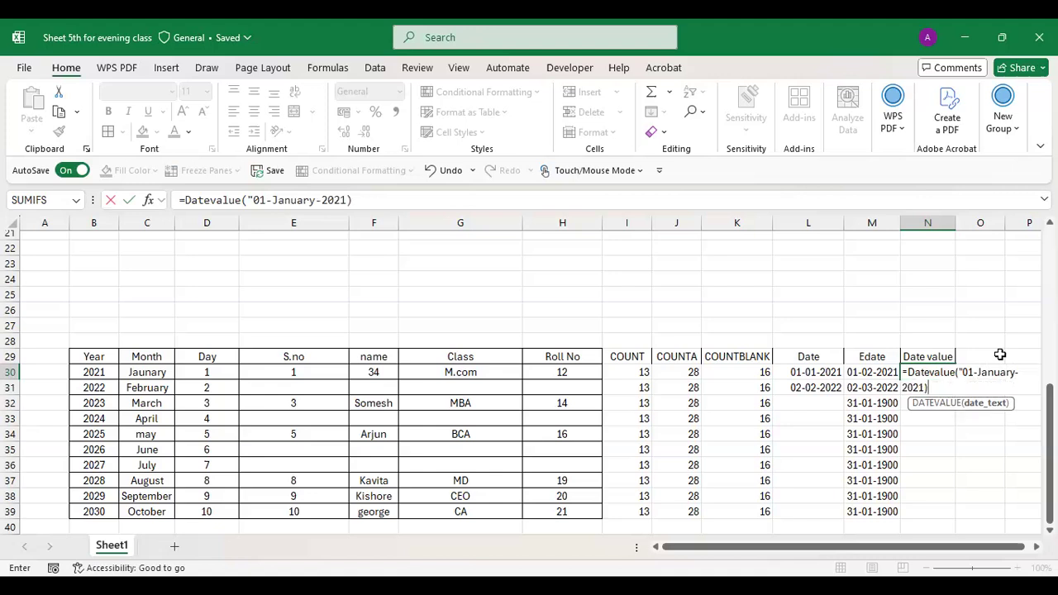
{"action": "key", "text": "BackSpace"}
{"action": "key", "text": "Return"}
{"action": "left_click", "coordinate": [942, 371]}
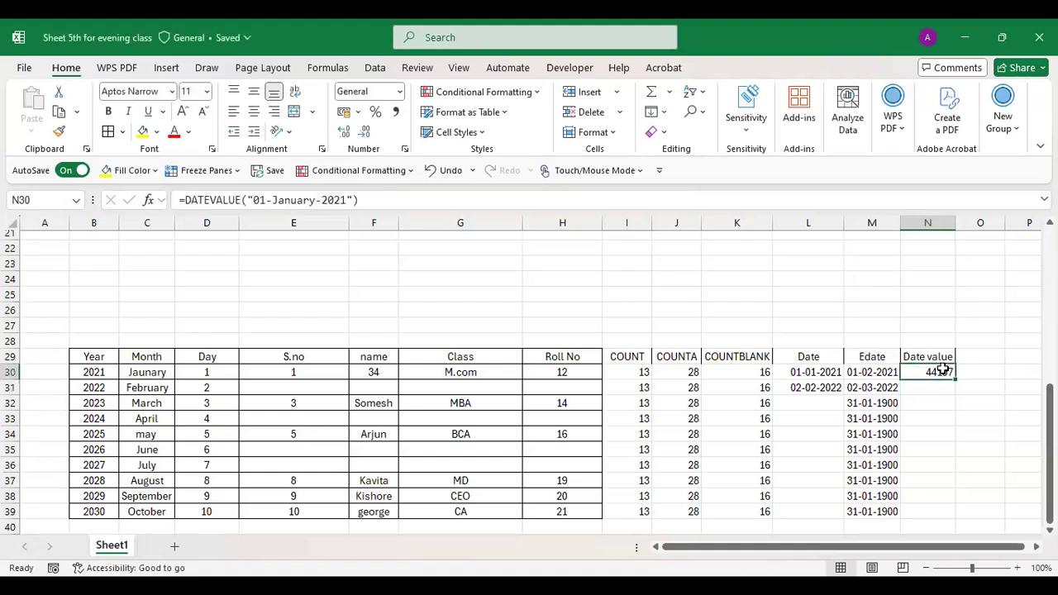
{"action": "left_click_drag", "start_coordinate": [955, 380], "coordinate": [935, 513]}
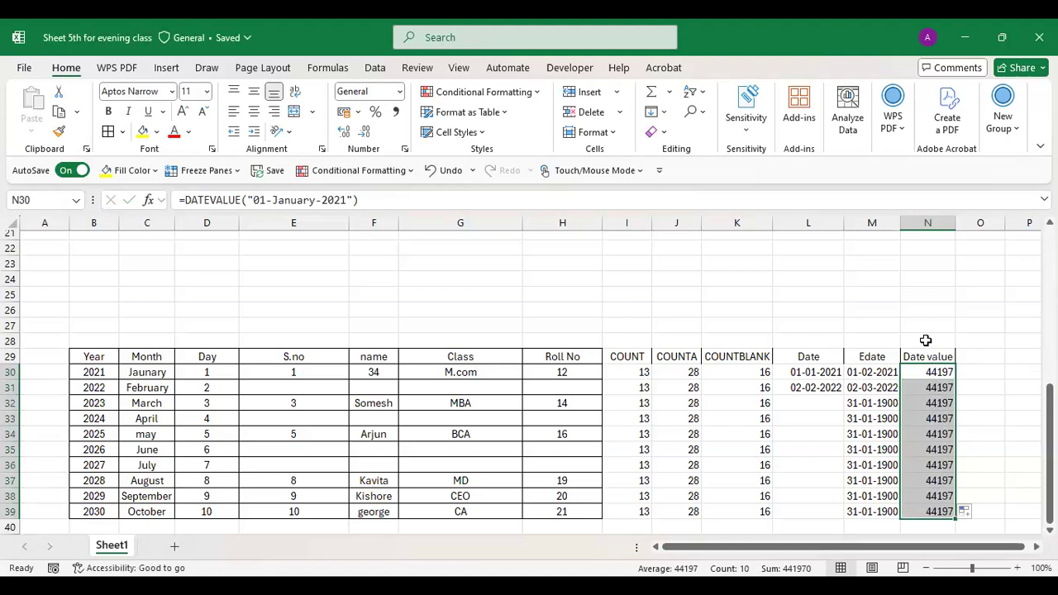
- Format N30:N39 in the Date category so they show 01-01-2021, and widen column N
{"action": "left_click", "coordinate": [359, 112]}
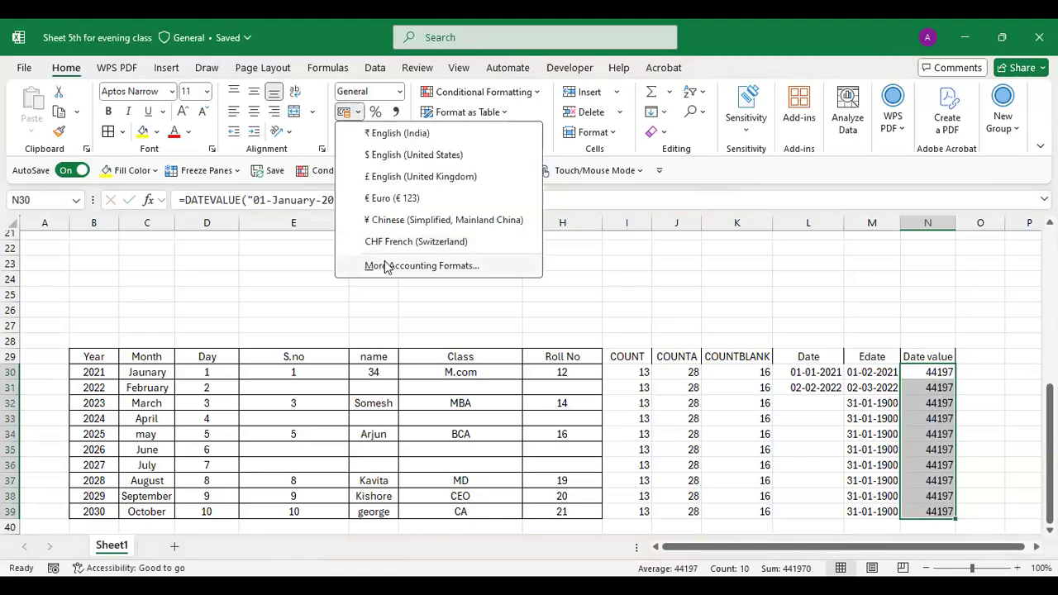
{"action": "left_click", "coordinate": [385, 266]}
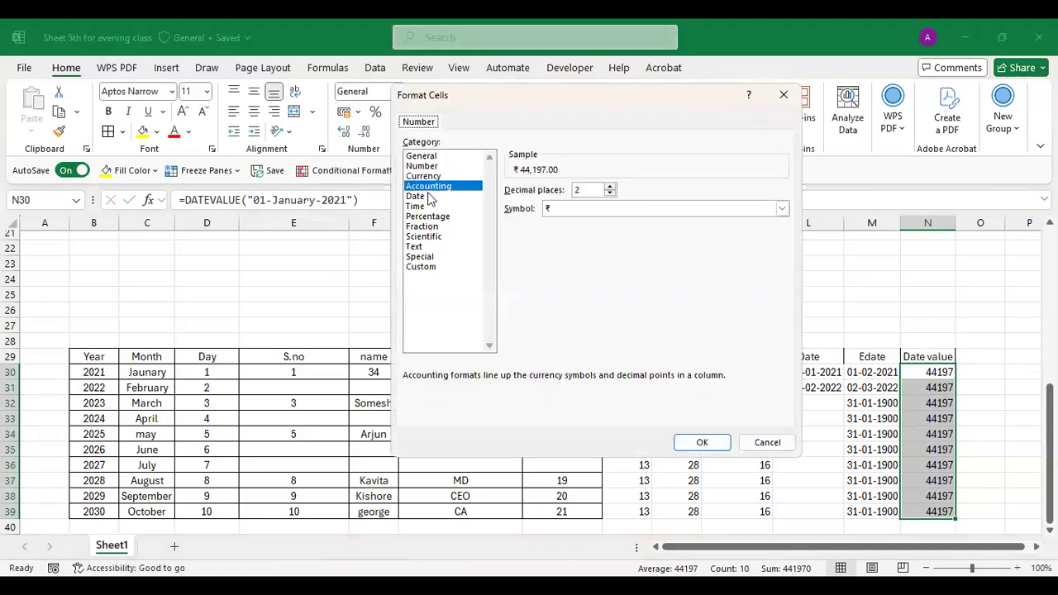
{"action": "left_click", "coordinate": [429, 196]}
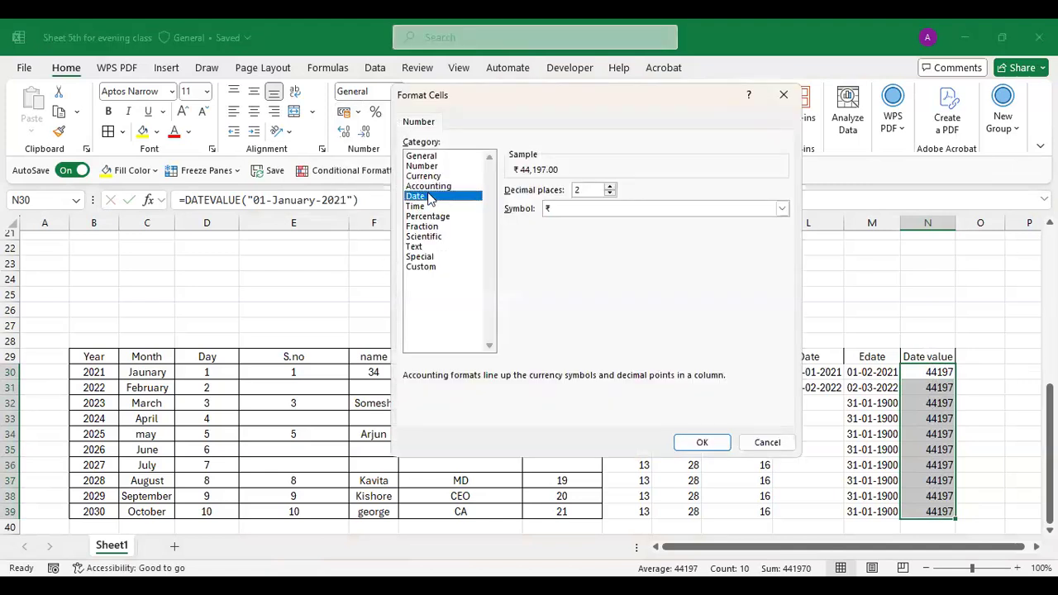
{"action": "left_click", "coordinate": [702, 443]}
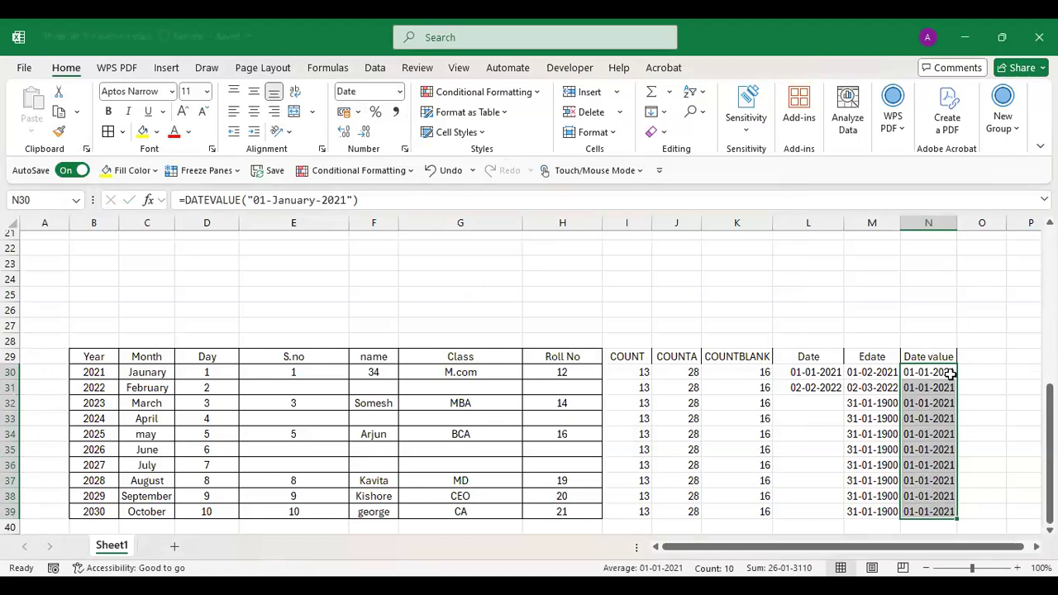
{"action": "left_click", "coordinate": [945, 371]}
{"action": "left_click_drag", "start_coordinate": [956, 228], "coordinate": [965, 228]}
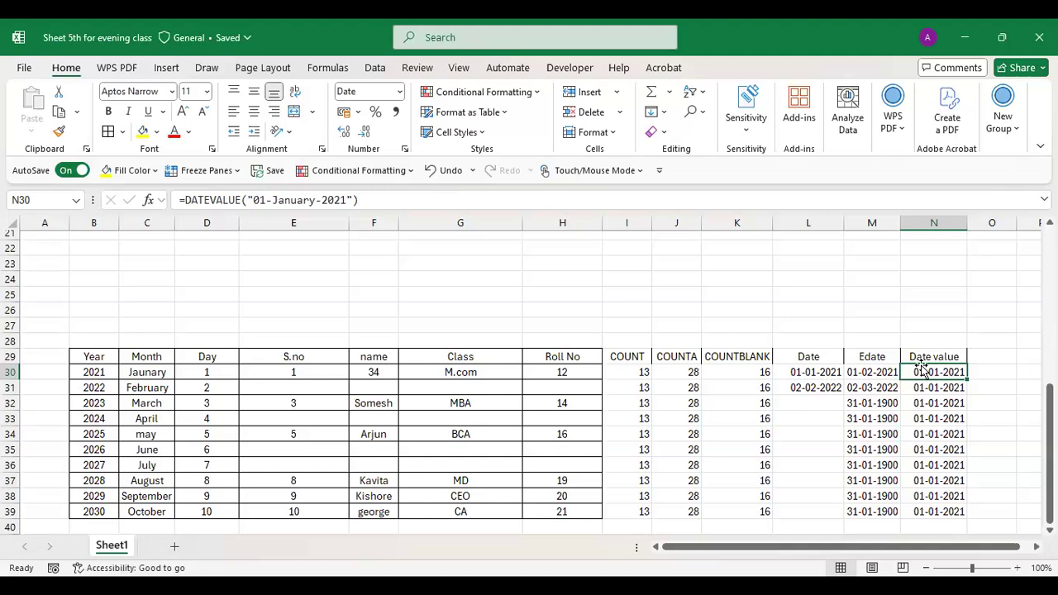
- Apply a Number format with 0 decimal places to the empty cells O29:O39
{"action": "left_click_drag", "start_coordinate": [935, 373], "coordinate": [957, 512]}
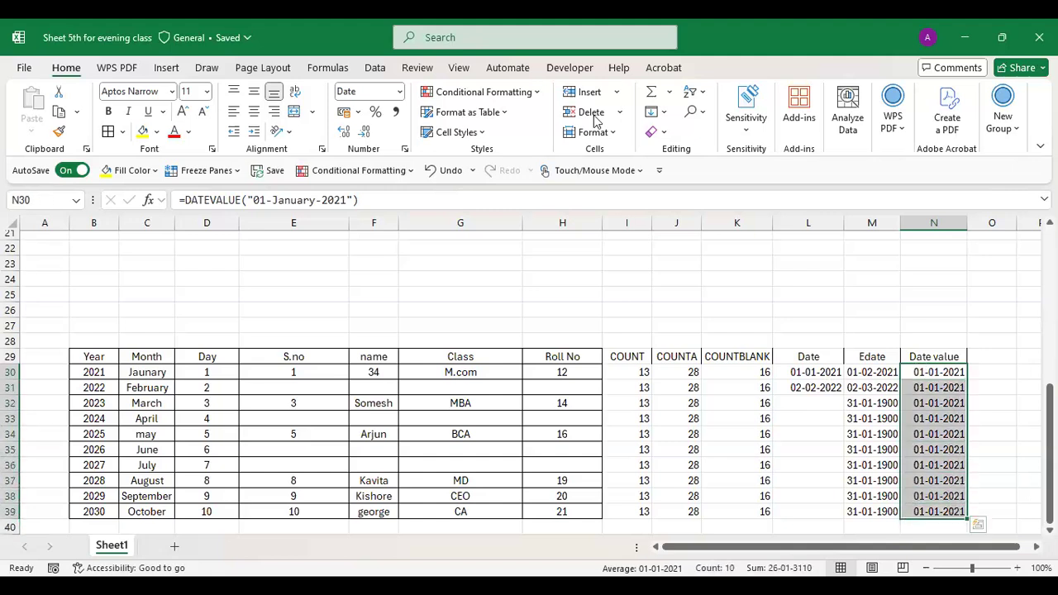
{"action": "scroll", "coordinate": [918, 547], "scroll_direction": "right", "scroll_amount": 1}
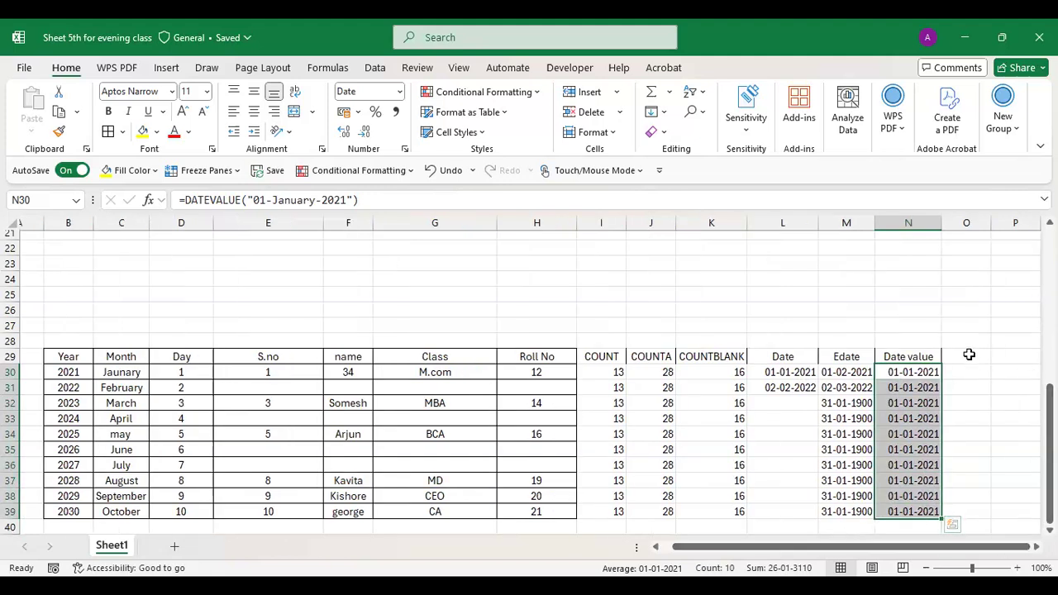
{"action": "left_click_drag", "start_coordinate": [969, 358], "coordinate": [992, 505]}
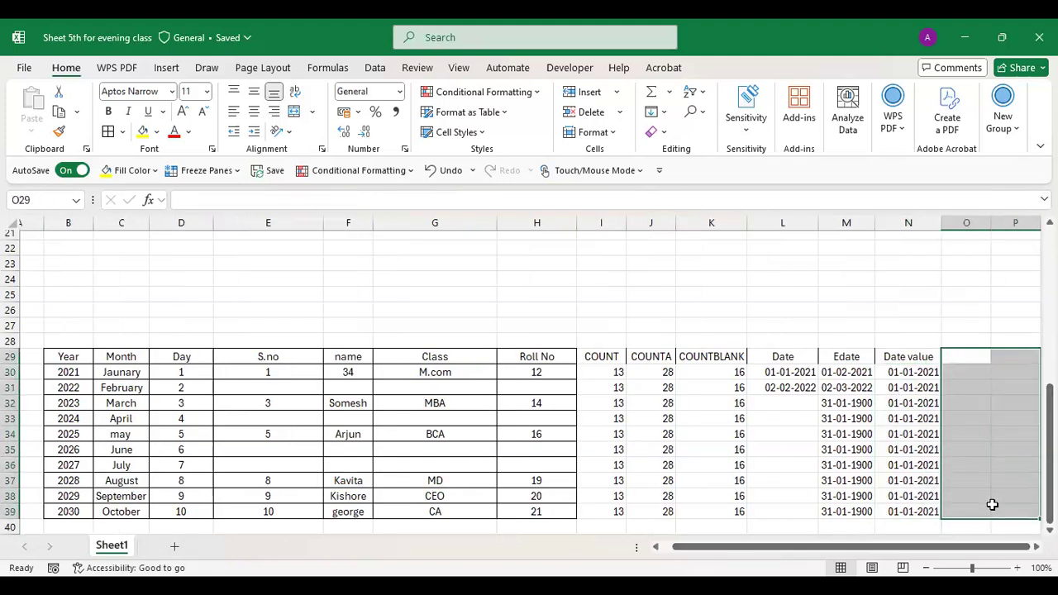
{"action": "left_click_drag", "start_coordinate": [974, 355], "coordinate": [985, 507]}
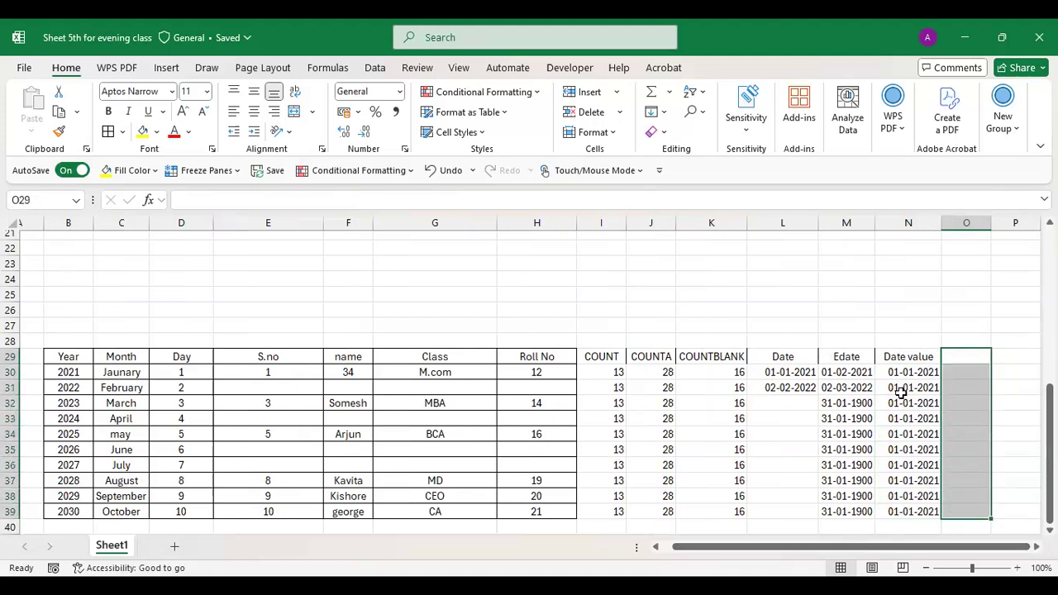
{"action": "left_click", "coordinate": [357, 112]}
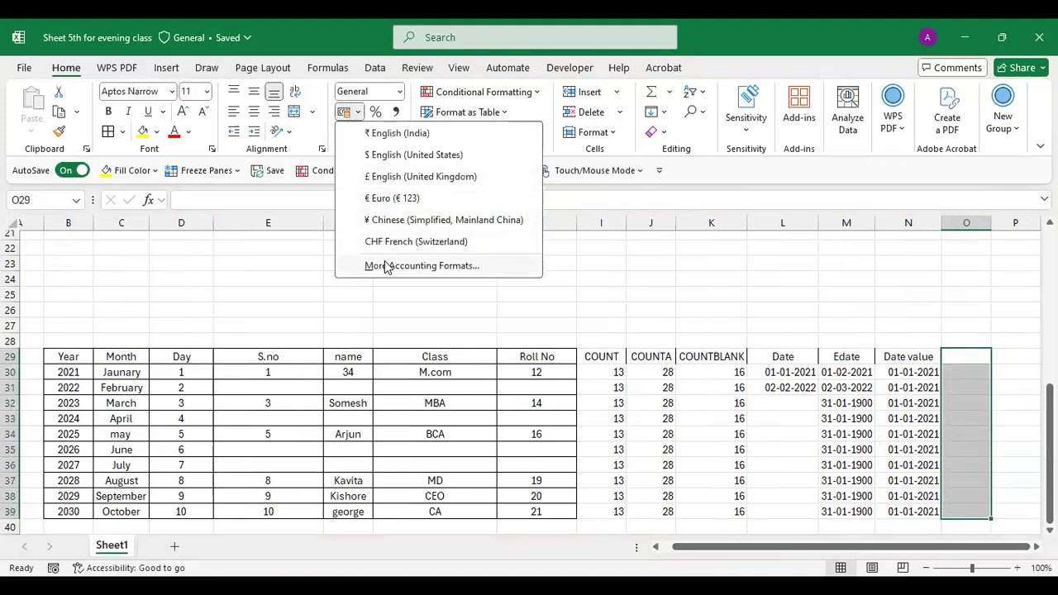
{"action": "left_click", "coordinate": [420, 265]}
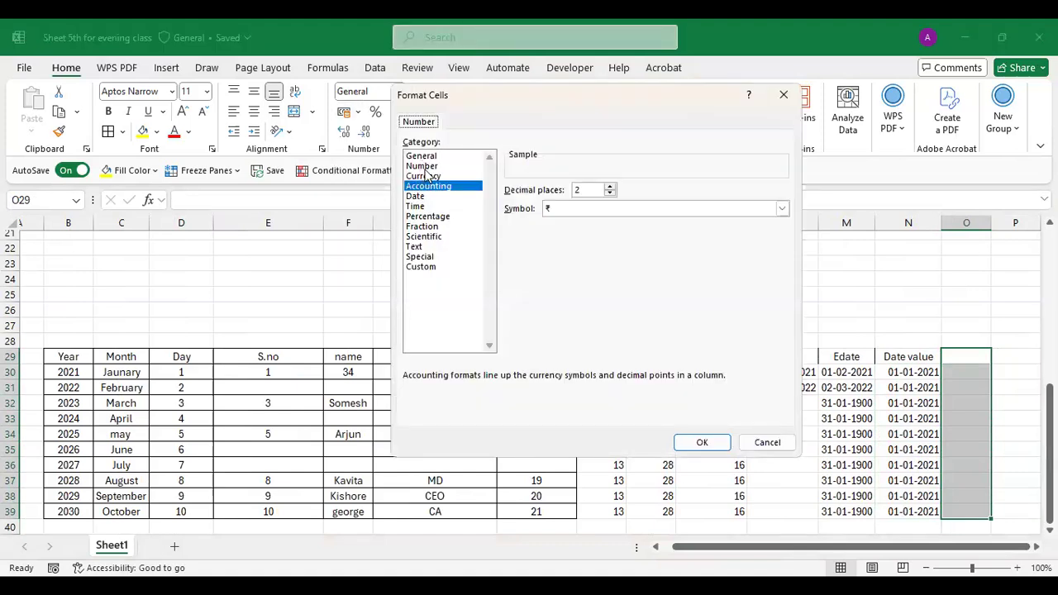
{"action": "left_click", "coordinate": [423, 167]}
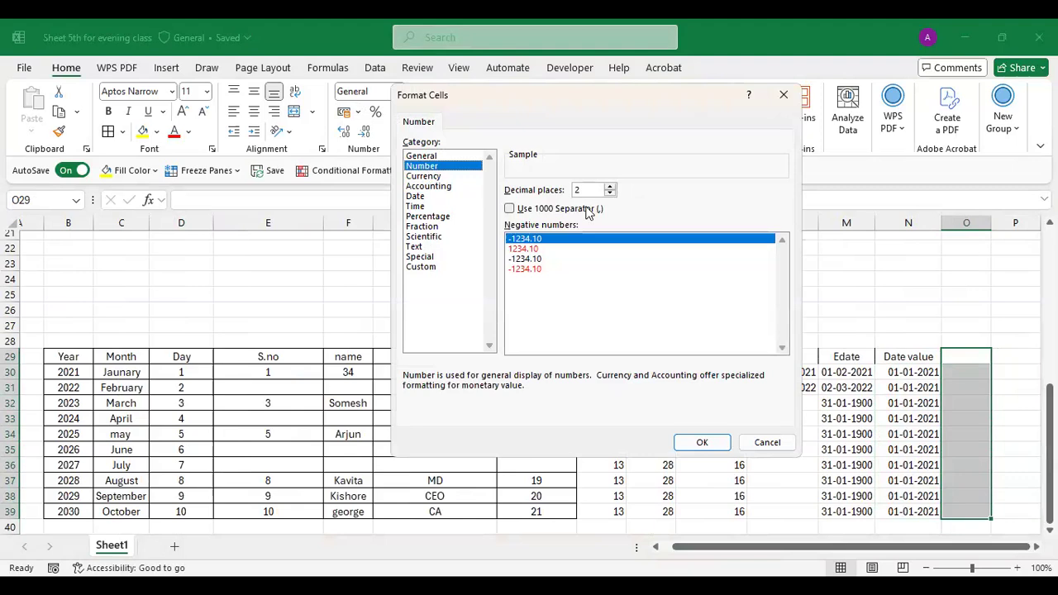
{"action": "type", "text": "0"}
{"action": "left_click", "coordinate": [705, 444]}
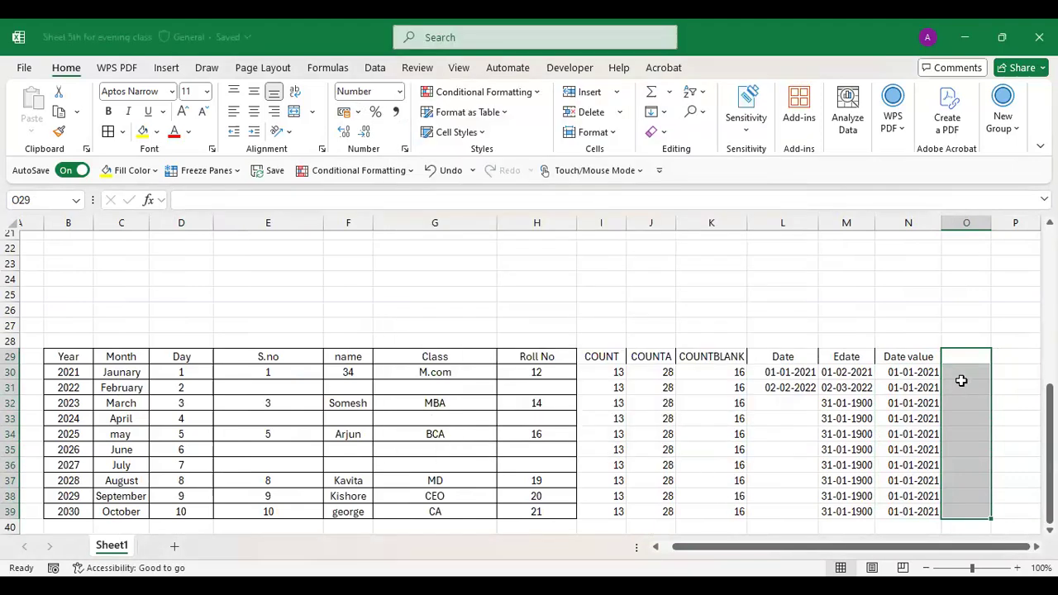
{"action": "left_click", "coordinate": [964, 373]}
{"action": "double_click", "coordinate": [964, 373]}
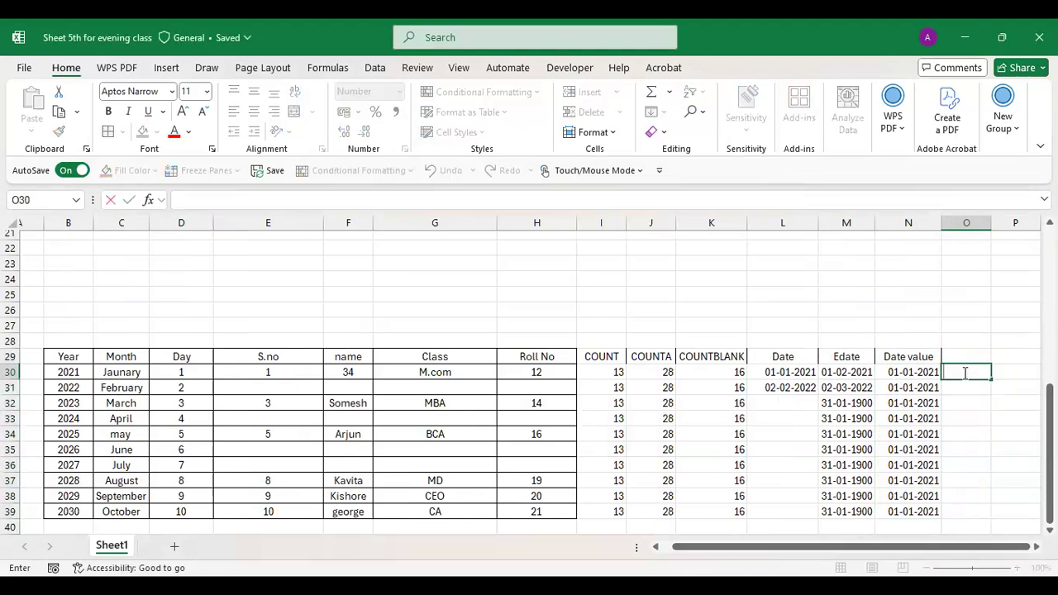
- Enter the date 01-02-2022 in O30 and fill it down to O39
{"action": "type", "text": "01-02-2"}
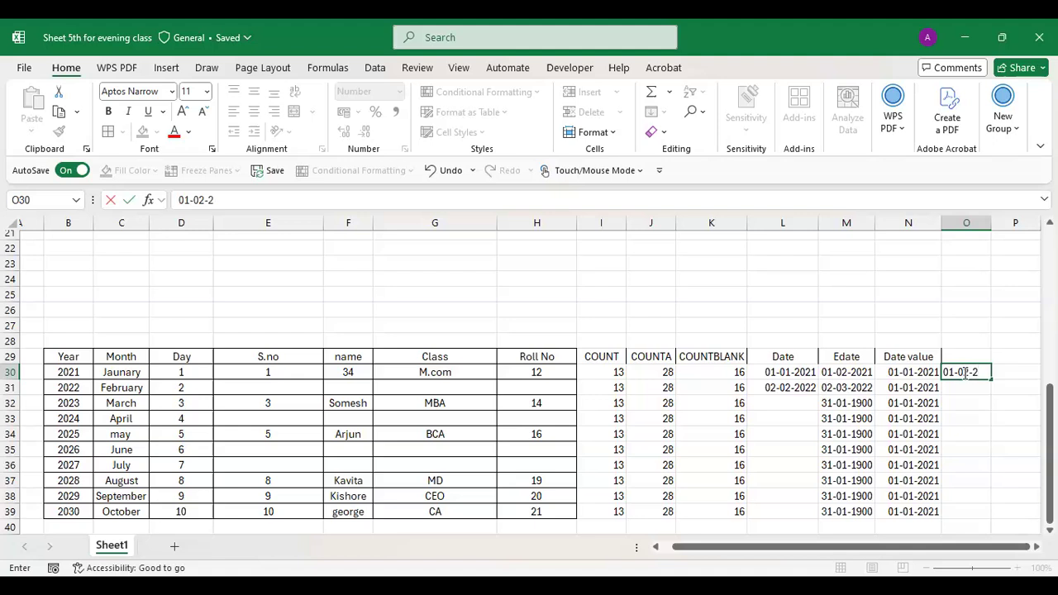
{"action": "type", "text": "022"}
{"action": "key", "text": "ctrl+Return"}
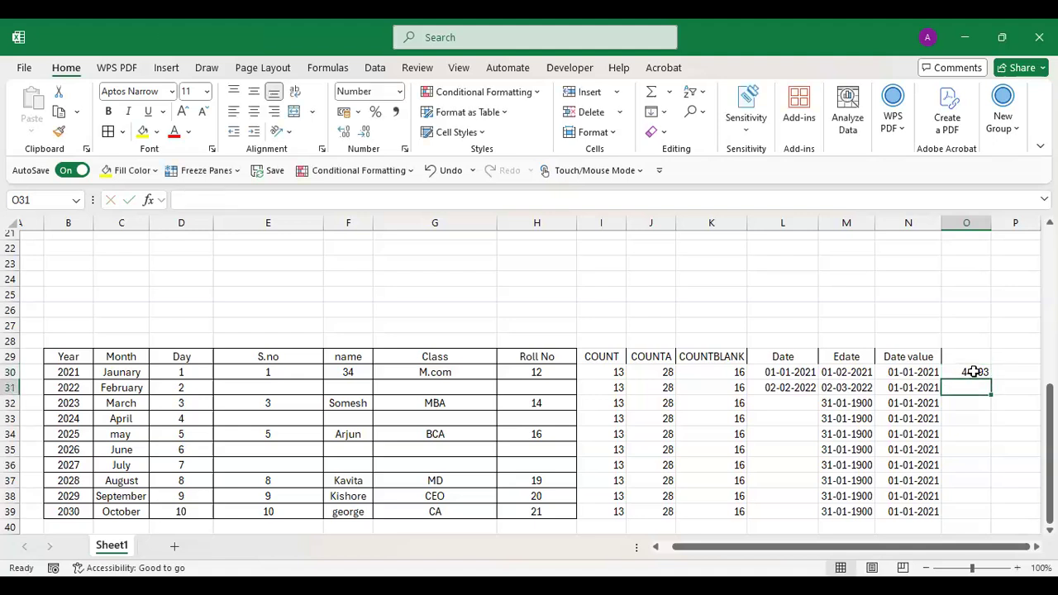
{"action": "left_click_drag", "start_coordinate": [991, 379], "coordinate": [976, 513]}
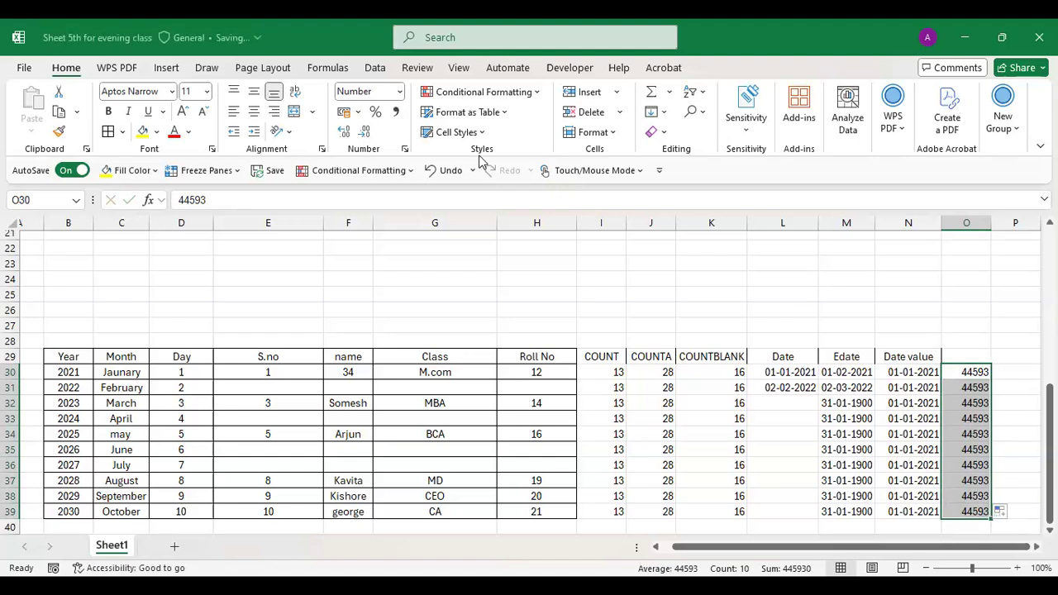
- Show O30:O39 in the '14 March 2012' long date style, reading 01 February 2022
{"action": "left_click", "coordinate": [360, 113]}
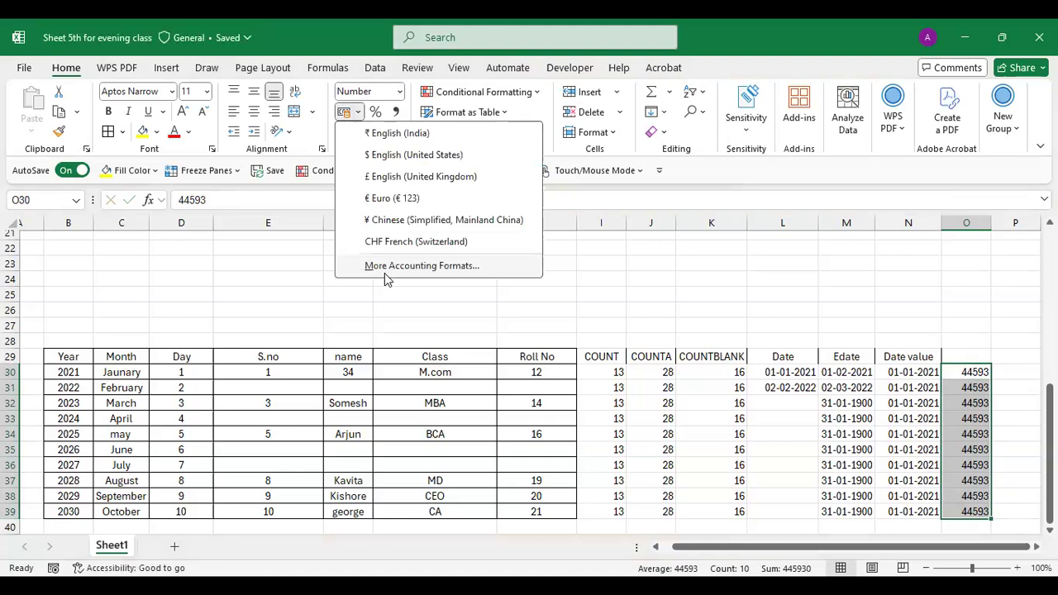
{"action": "left_click", "coordinate": [385, 270]}
{"action": "left_click", "coordinate": [421, 197]}
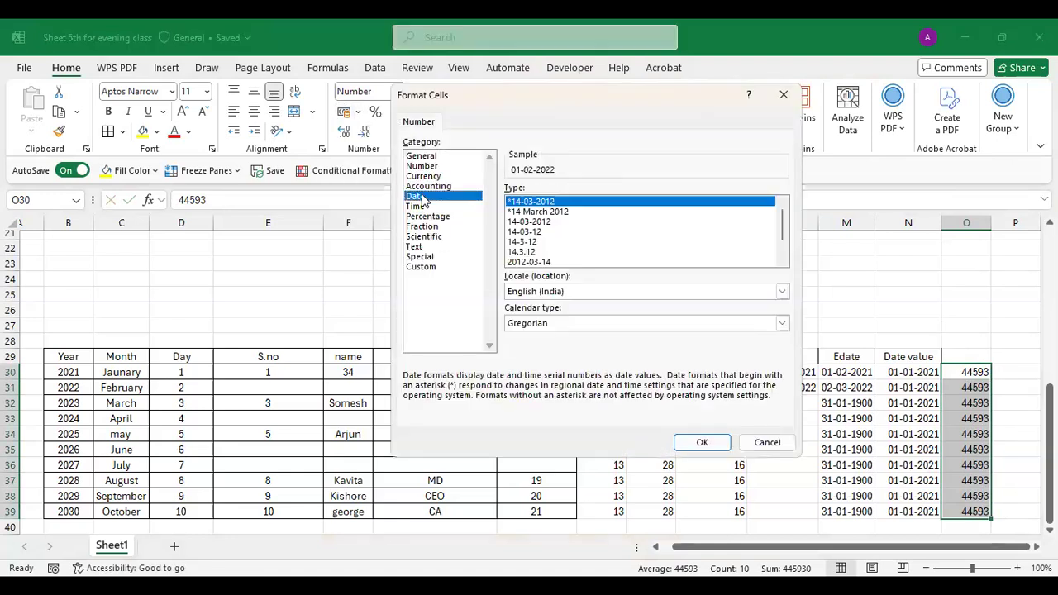
{"action": "left_click", "coordinate": [546, 214]}
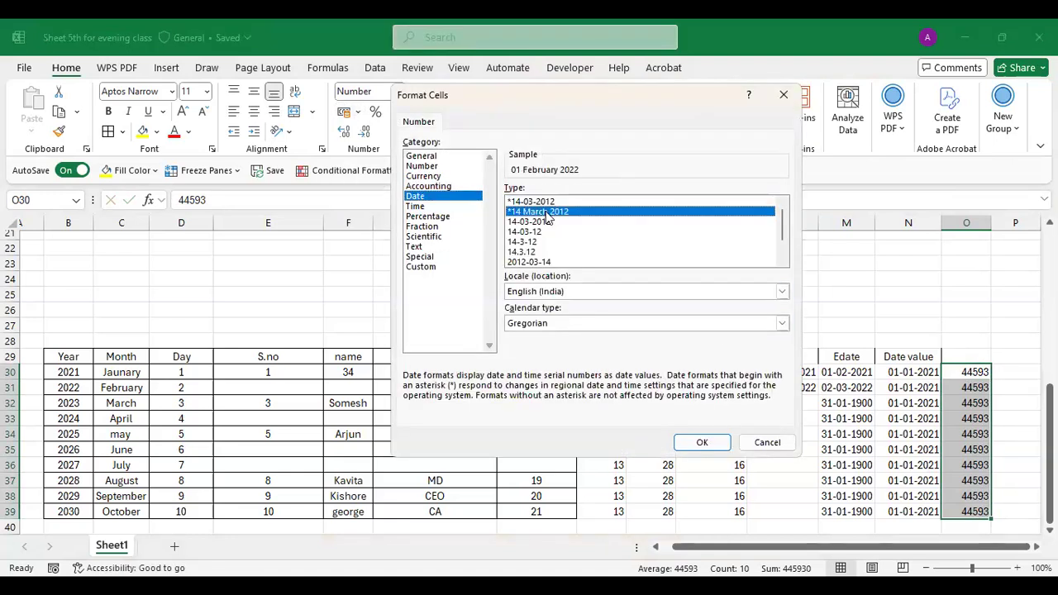
{"action": "left_click", "coordinate": [709, 447]}
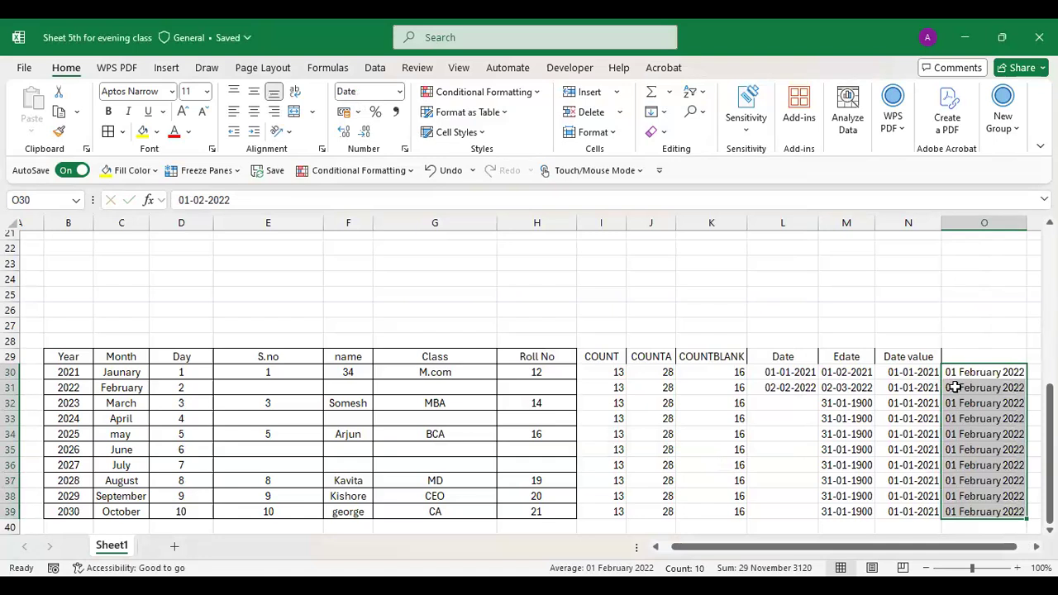
{"action": "key", "text": "ctrl+1"}
{"action": "scroll", "coordinate": [529, 385], "scroll_direction": "up", "scroll_amount": 2}
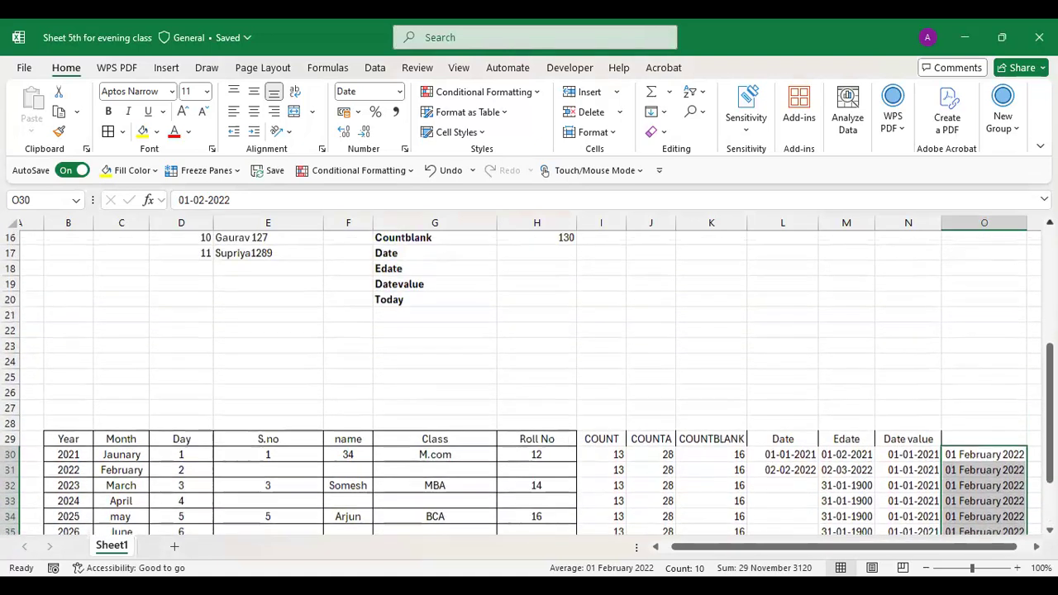
{"action": "scroll", "coordinate": [529, 385], "scroll_direction": "up", "scroll_amount": 1}
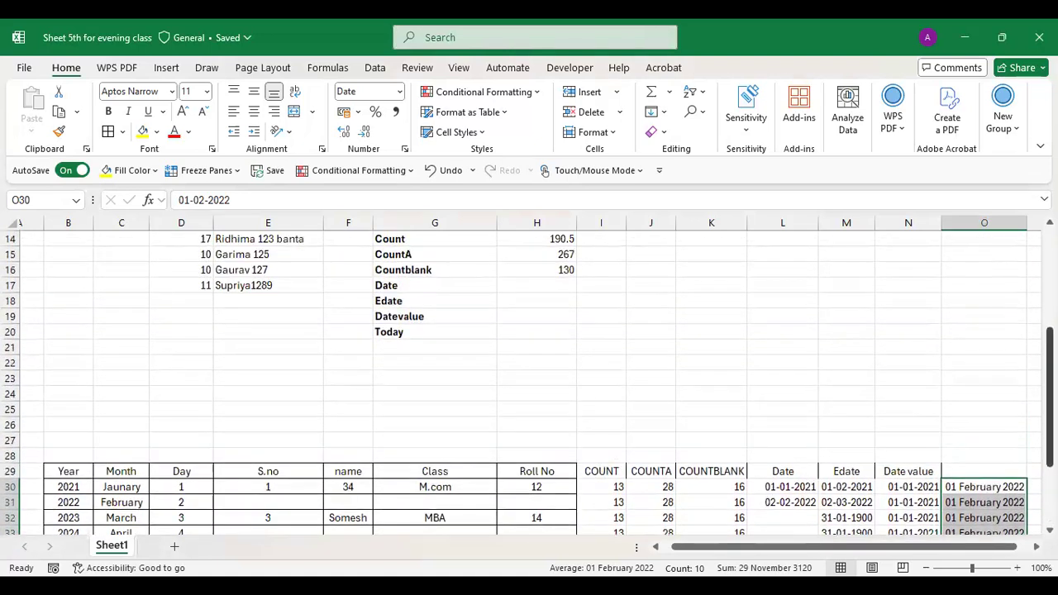
{"action": "scroll", "coordinate": [983, 371], "scroll_direction": "down", "scroll_amount": 3}
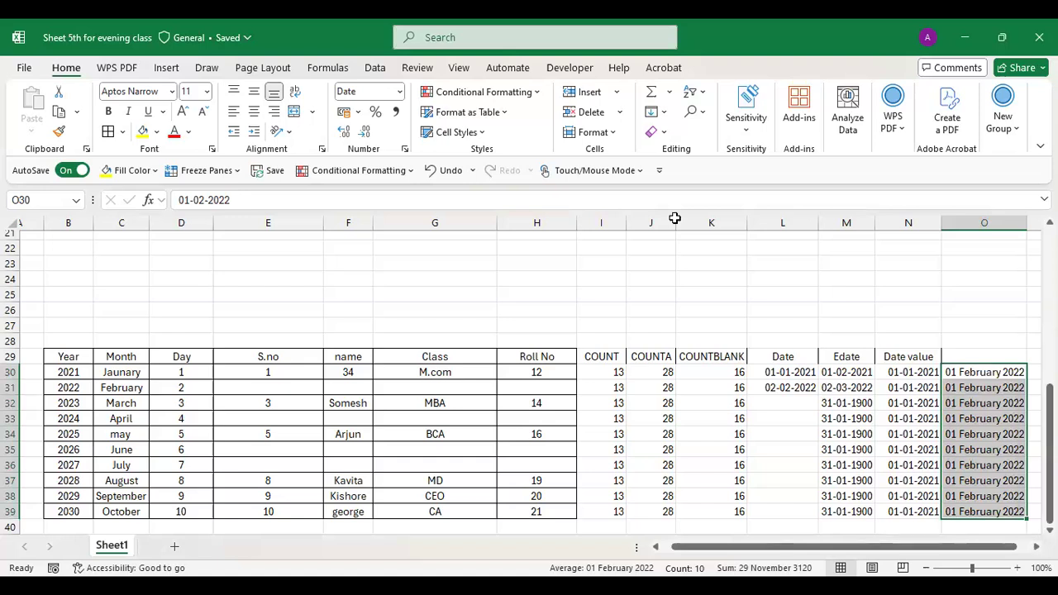
{"action": "key", "text": "alt+Tab"}
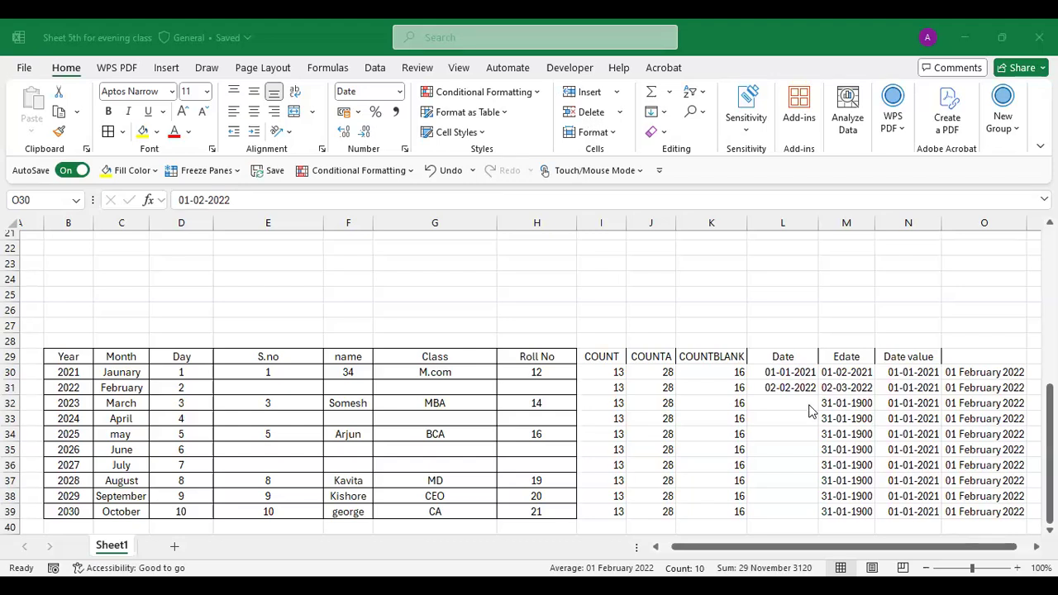
- Clear the 01 February 2022 dates from O30:O39
{"action": "key", "text": "Right"}
{"action": "key", "text": "Right"}
{"action": "key", "text": "Right"}
{"action": "key", "text": "Right"}
{"action": "key", "text": "Right"}
{"action": "key", "text": "Right"}
{"action": "key", "text": "Right"}
{"action": "key", "text": "Right"}
{"action": "key", "text": "Right"}
{"action": "key", "text": "Right"}
{"action": "key", "text": "Right"}
{"action": "key", "text": "Right"}
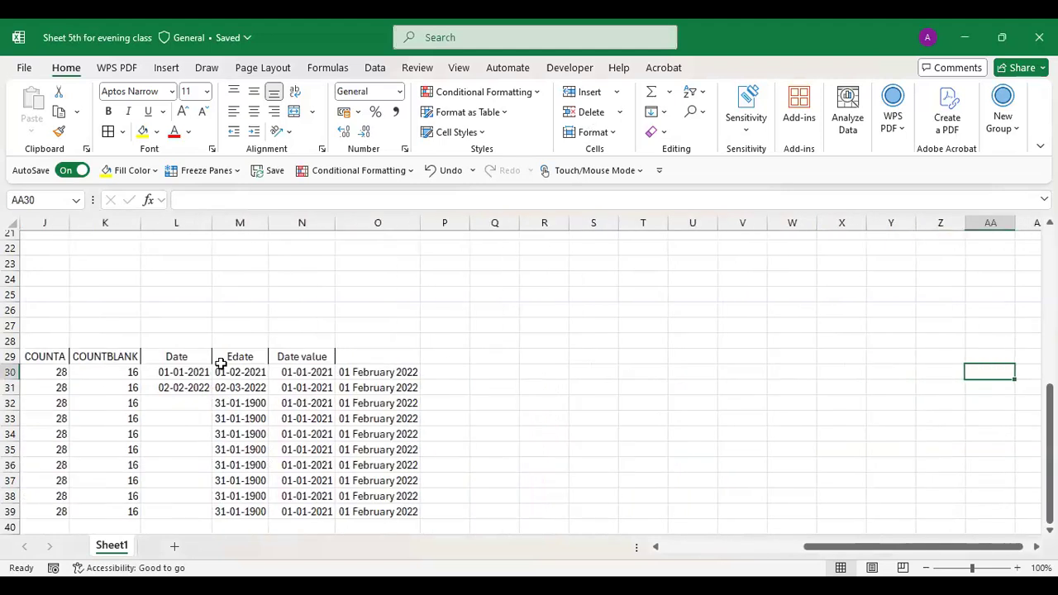
{"action": "left_click_drag", "start_coordinate": [361, 373], "coordinate": [378, 466]}
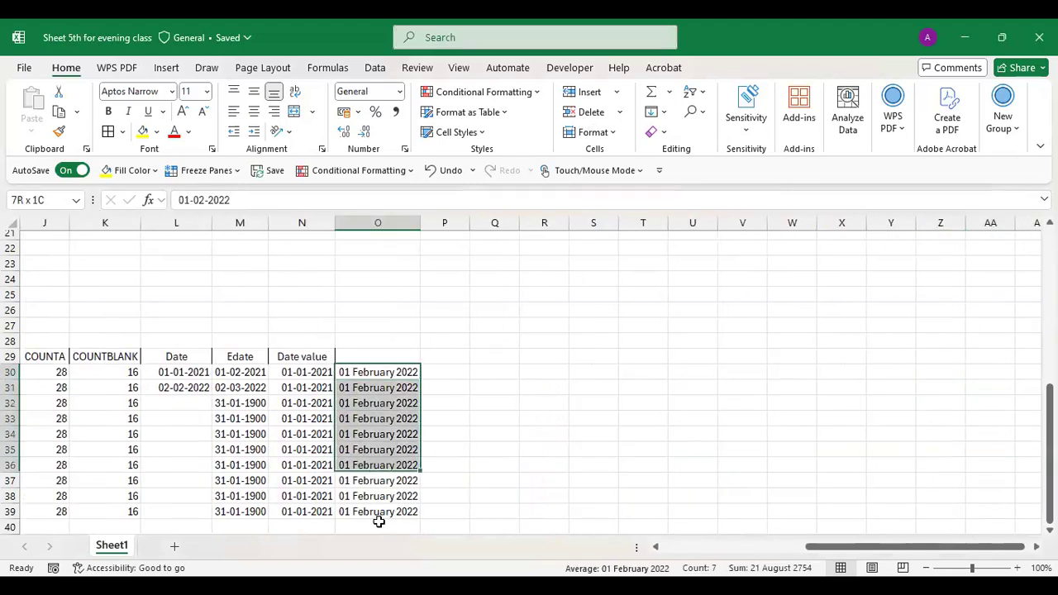
{"action": "left_click_drag", "start_coordinate": [379, 522], "coordinate": [378, 515]}
{"action": "key", "text": "Delete"}
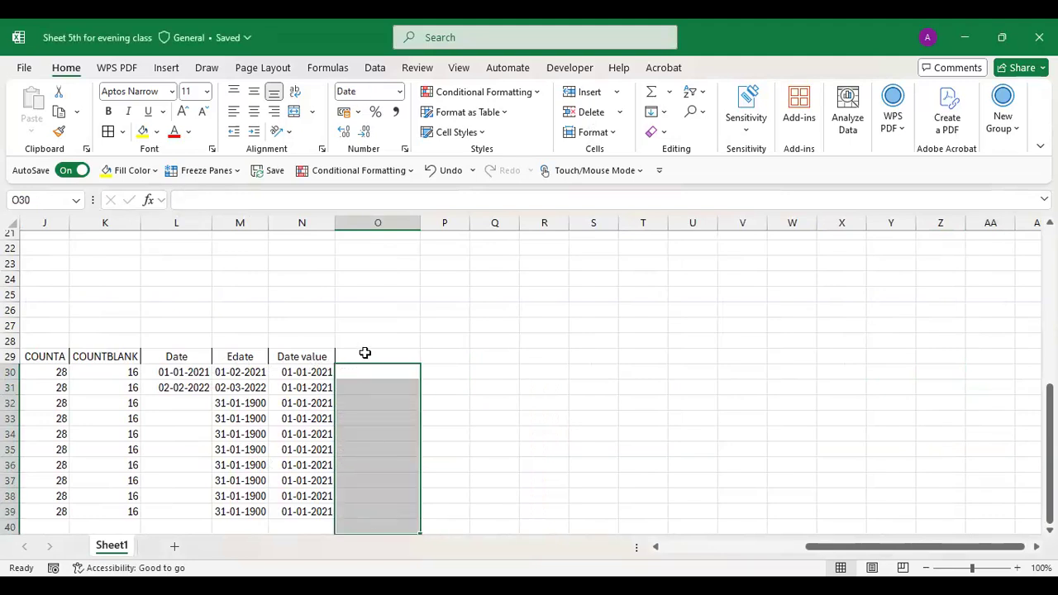
- Enter the formula =Today() in O30, showing 28 August 2025
{"action": "type", "text": "T"}
{"action": "key", "text": "BackSpace"}
{"action": "type", "text": "="}
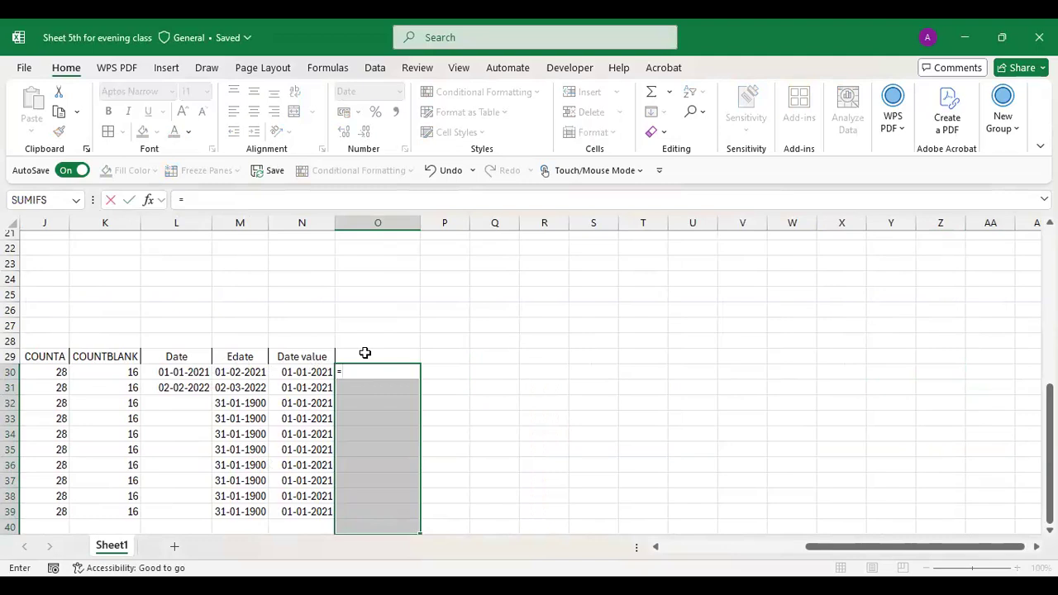
{"action": "type", "text": "Today"}
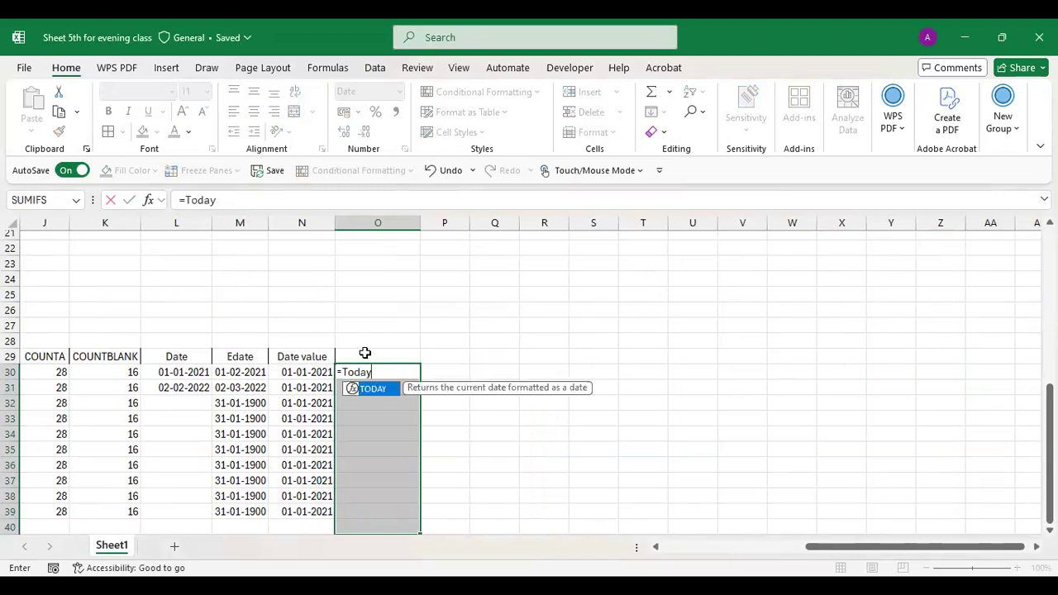
{"action": "type", "text": "()"}
{"action": "key", "text": "Return"}
- Add the heading 'Todayy' in cell O29
{"action": "left_click", "coordinate": [368, 353]}
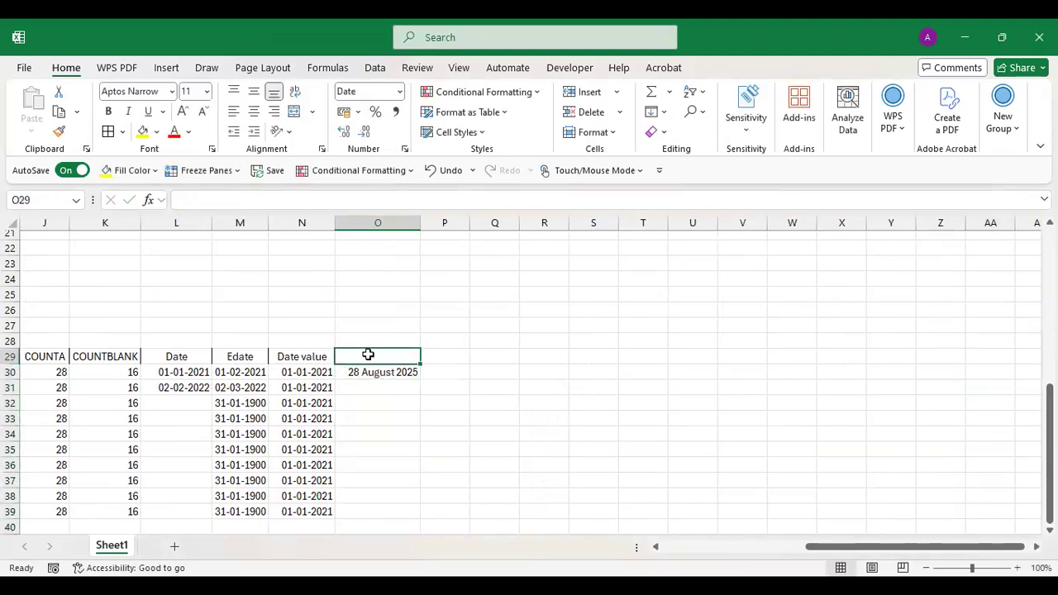
{"action": "type", "text": "Todayy"}
{"action": "key", "text": "Return"}
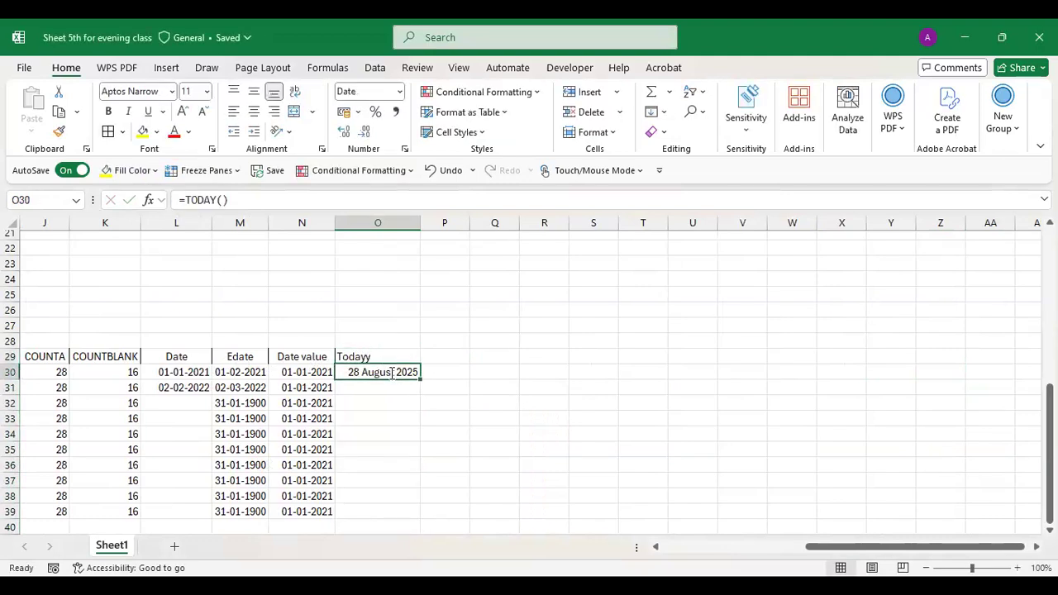
- Change O30 to =TODAY()-1, then to =TODAY()+9, showing 06 September 2025
{"action": "double_click", "coordinate": [392, 373]}
{"action": "type", "text": "-1"}
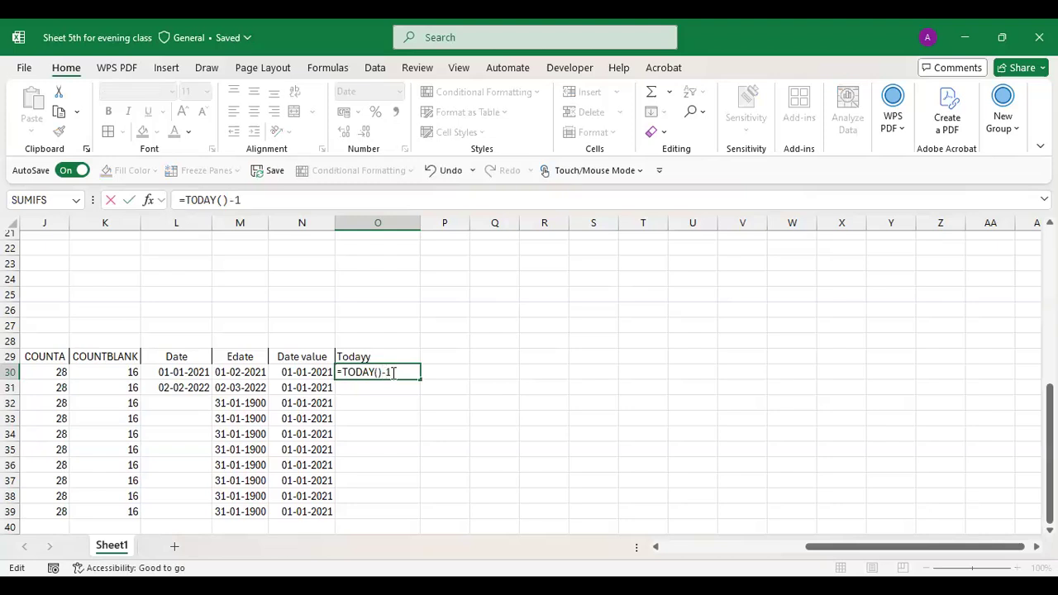
{"action": "key", "text": "Return"}
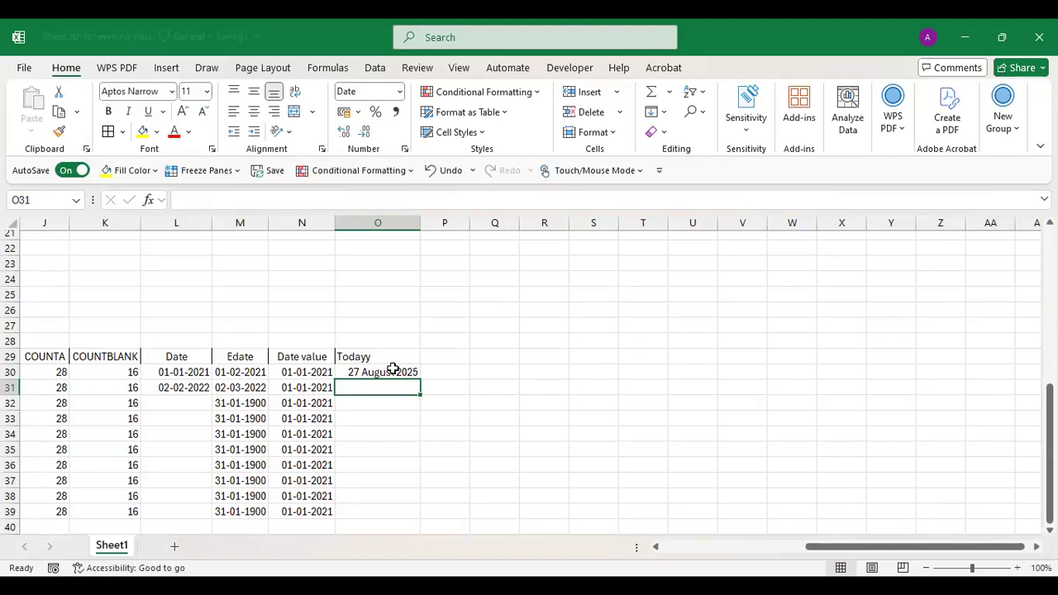
{"action": "left_click", "coordinate": [392, 369]}
{"action": "double_click", "coordinate": [393, 369]}
{"action": "key", "text": "BackSpace"}
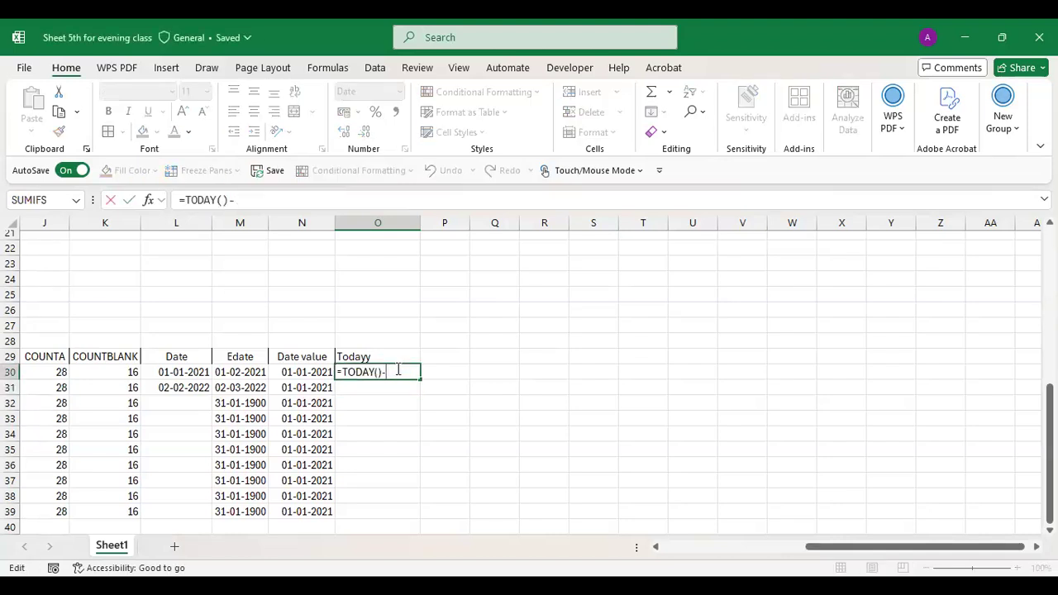
{"action": "key", "text": "BackSpace"}
{"action": "type", "text": "+9"}
{"action": "key", "text": "Return"}
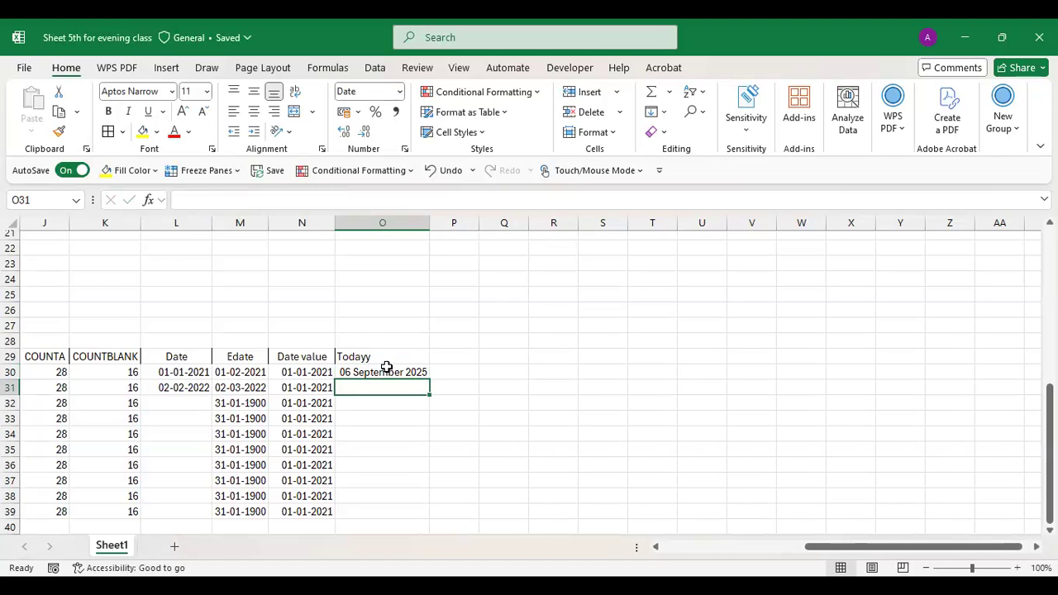
- Return to Excel and scroll the sheet back to its top-left corner
{"action": "key", "text": "alt+Tab"}
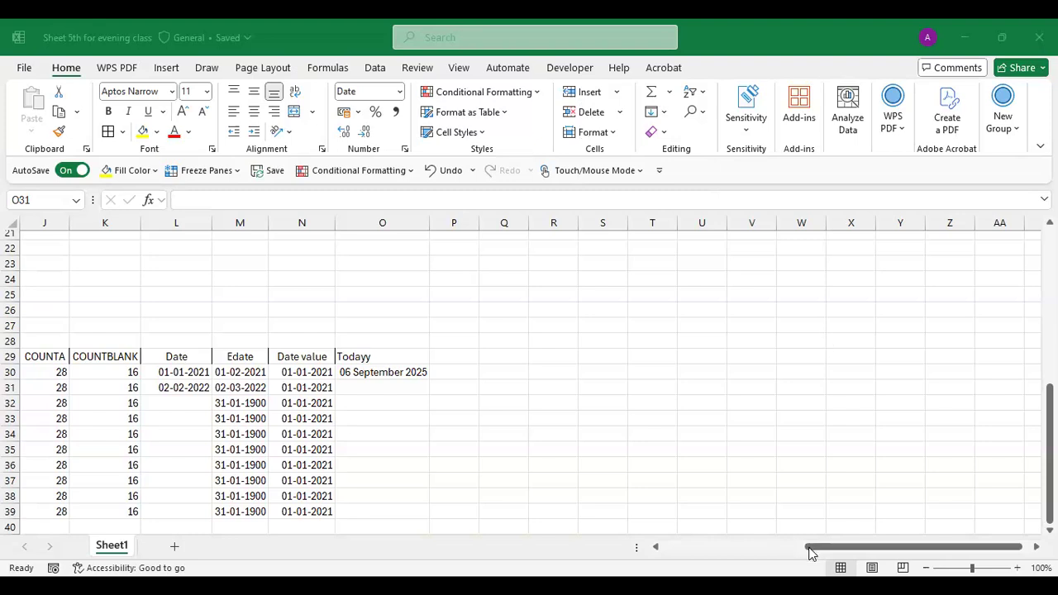
{"action": "left_click", "coordinate": [711, 539]}
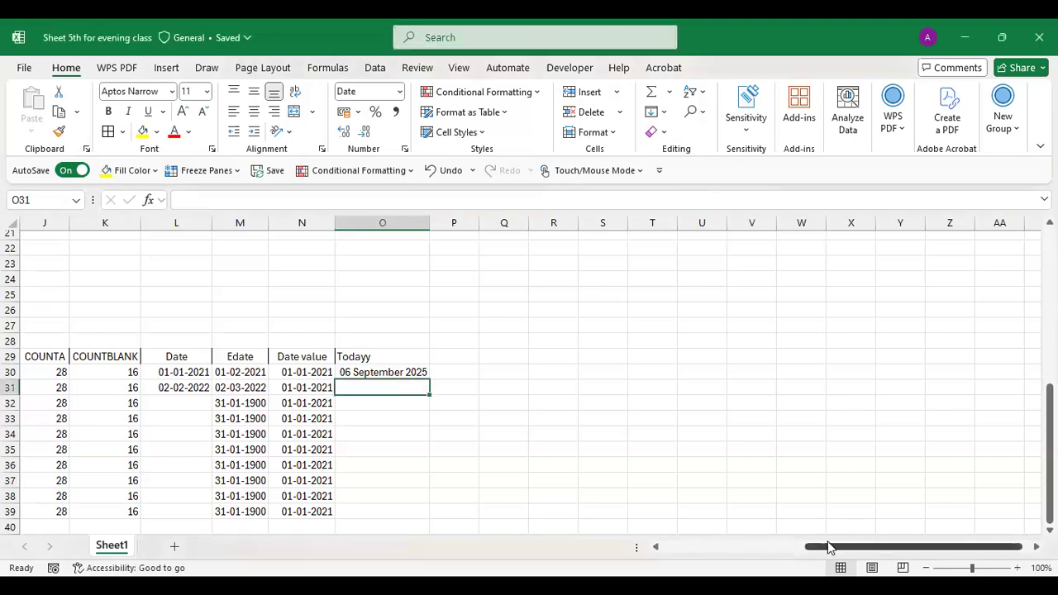
{"action": "left_click_drag", "start_coordinate": [829, 548], "coordinate": [810, 548]}
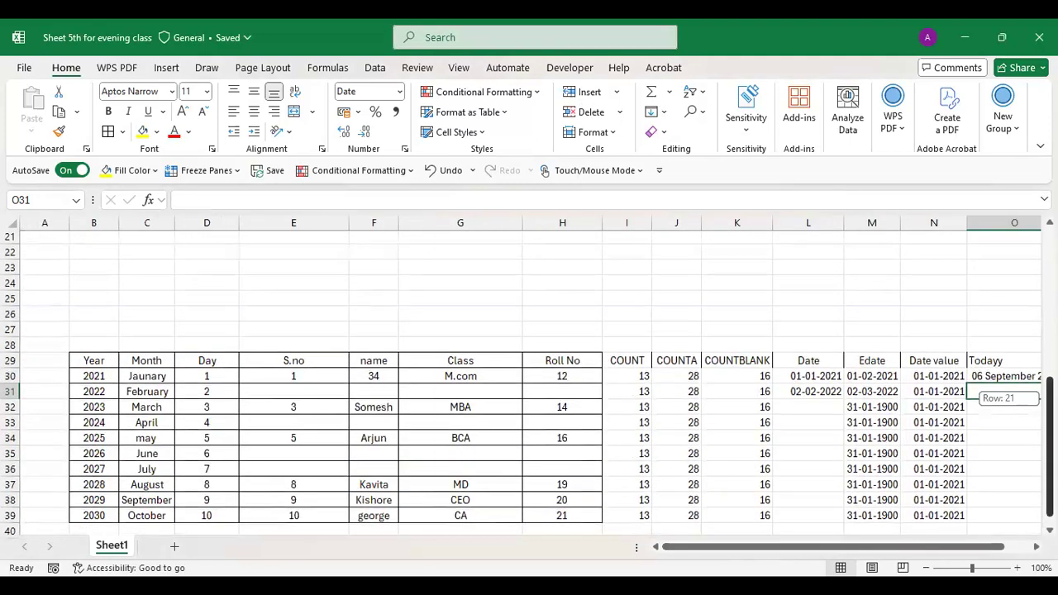
{"action": "scroll", "coordinate": [607, 238], "scroll_direction": "up", "scroll_amount": 7}
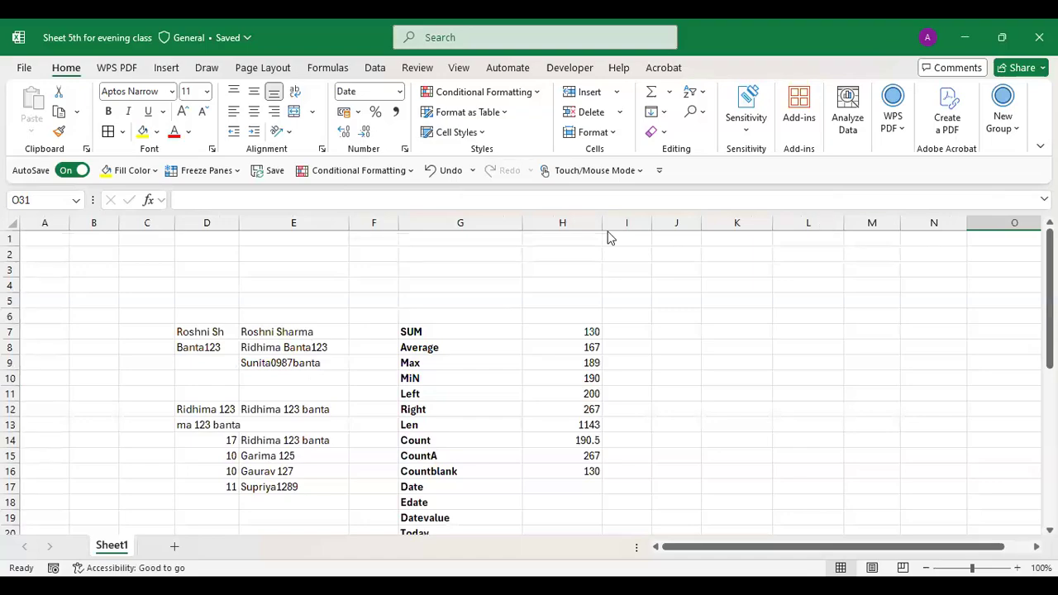
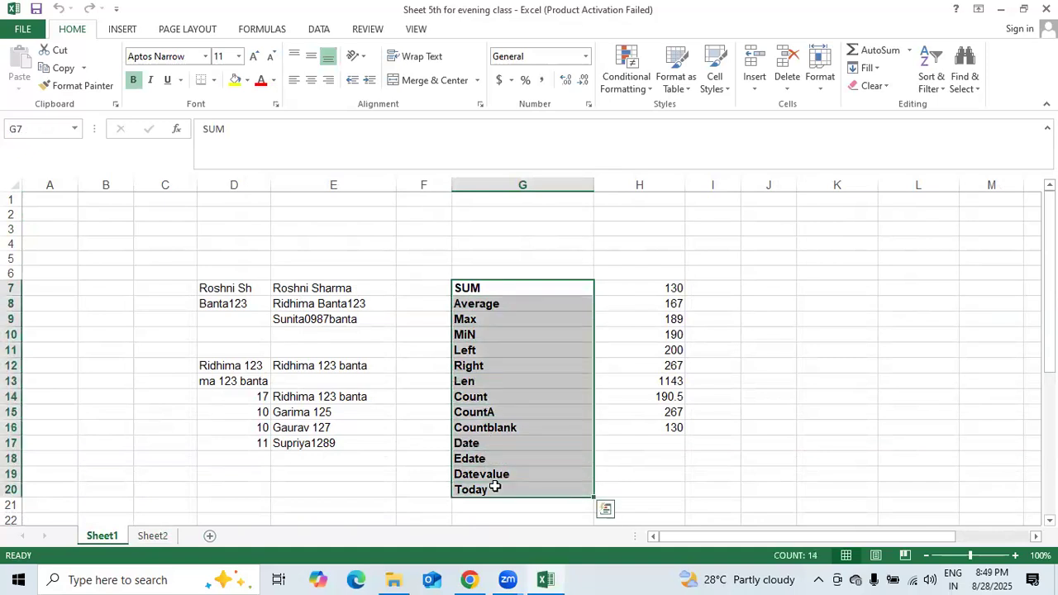
- Copy the function names in G7:G20 into Sheet2 starting at I3
{"action": "key", "text": "ctrl+c"}
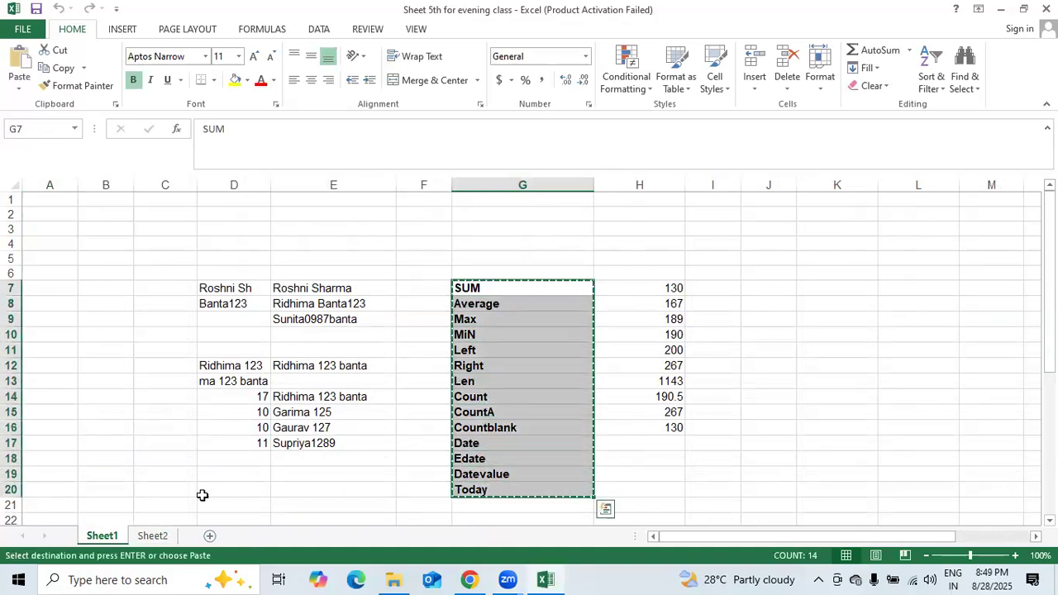
{"action": "left_click", "coordinate": [164, 536]}
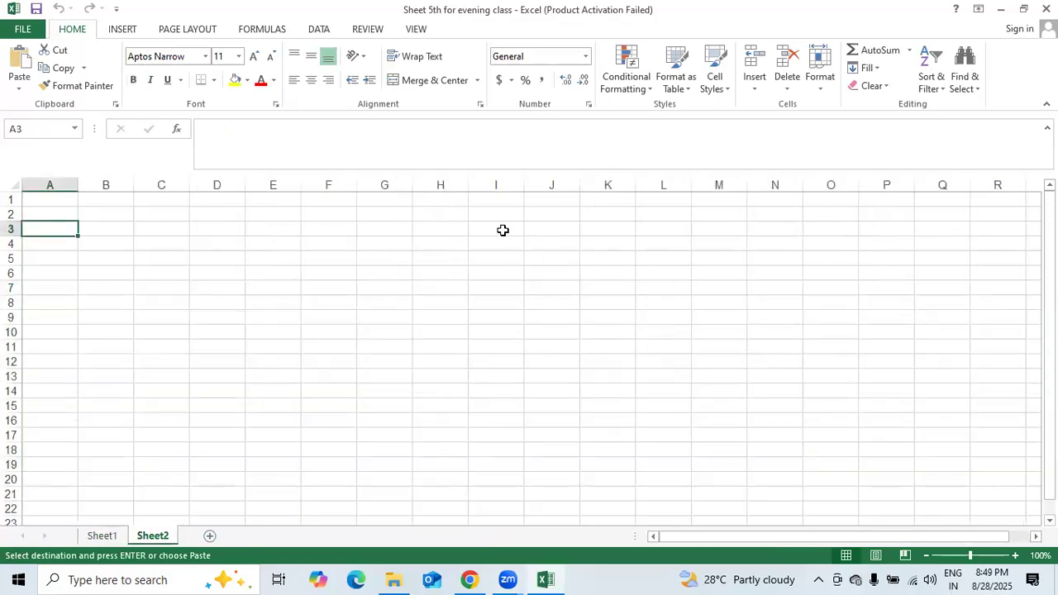
{"action": "left_click", "coordinate": [503, 229]}
{"action": "key", "text": "ctrl+v"}
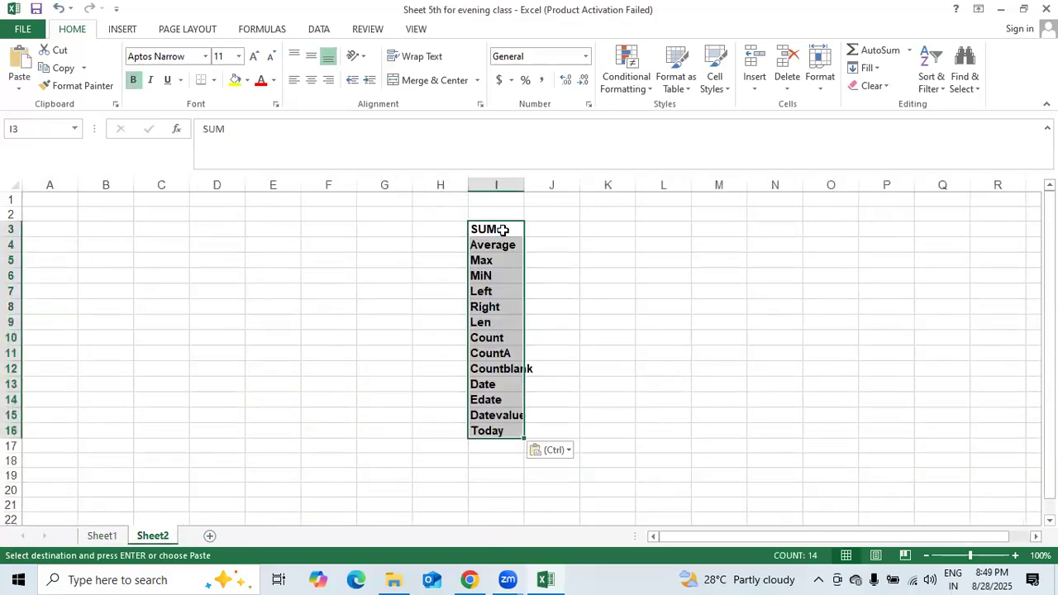
{"action": "key", "text": "alt"}
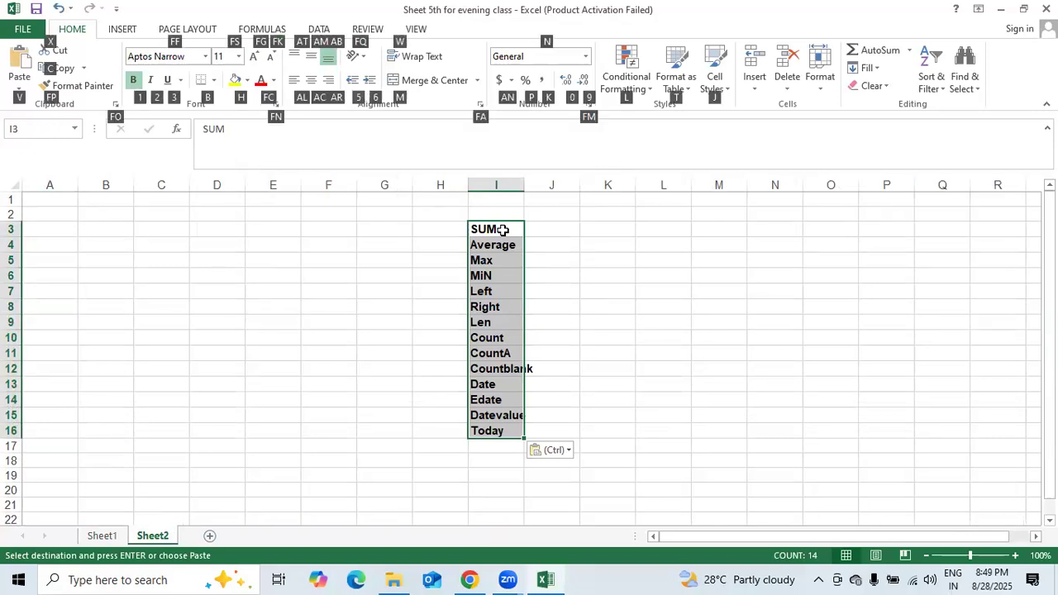
{"action": "key", "text": "i"}
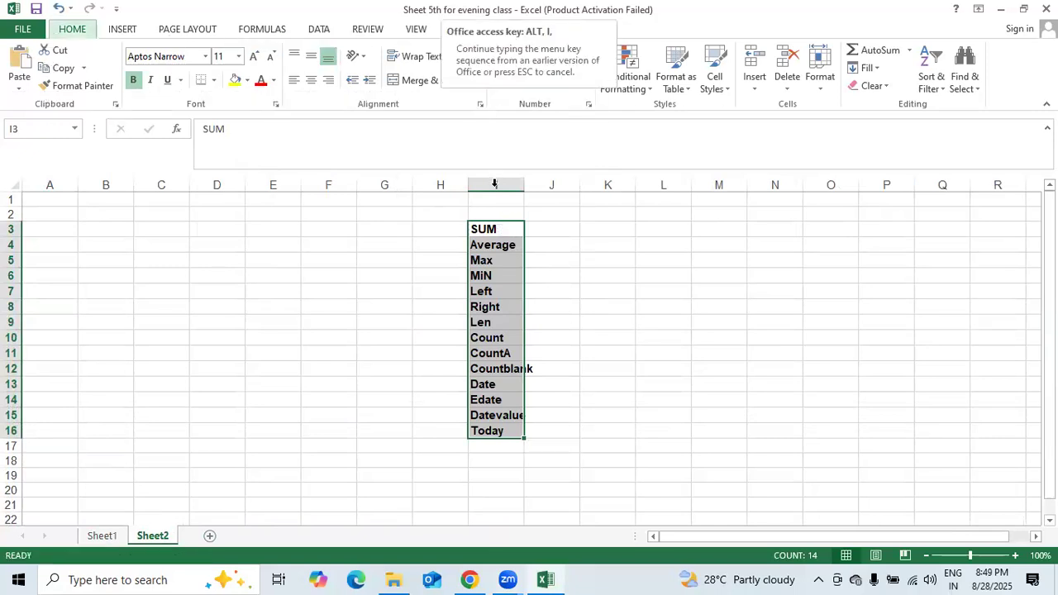
- Widen column I so the function names SUM through Today fit
{"action": "left_click", "coordinate": [494, 184]}
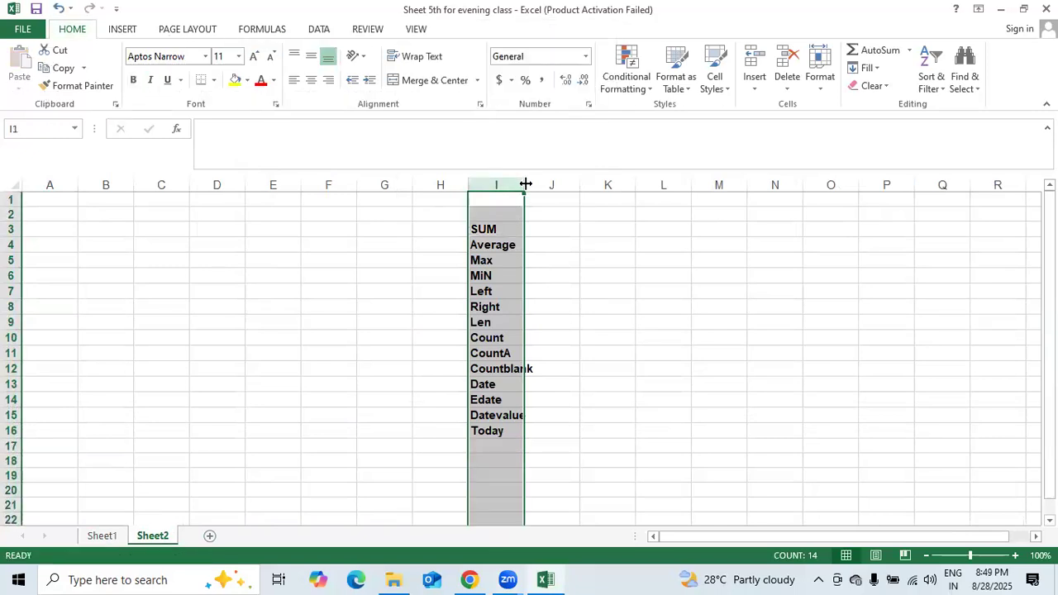
{"action": "left_click_drag", "start_coordinate": [522, 184], "coordinate": [545, 184]}
{"action": "left_click", "coordinate": [517, 274]}
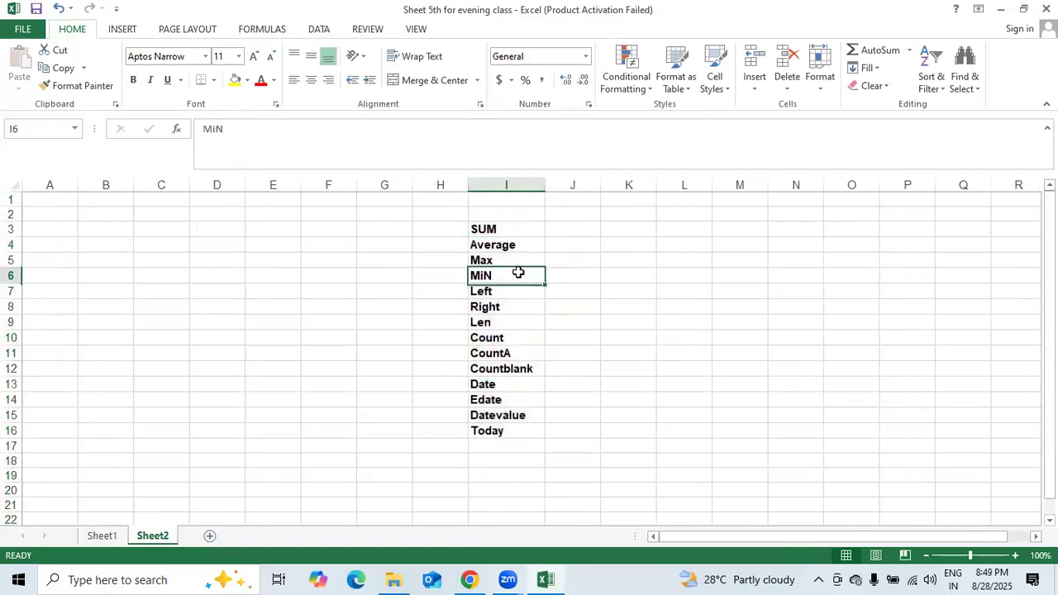
{"action": "left_click_drag", "start_coordinate": [87, 243], "coordinate": [57, 247]}
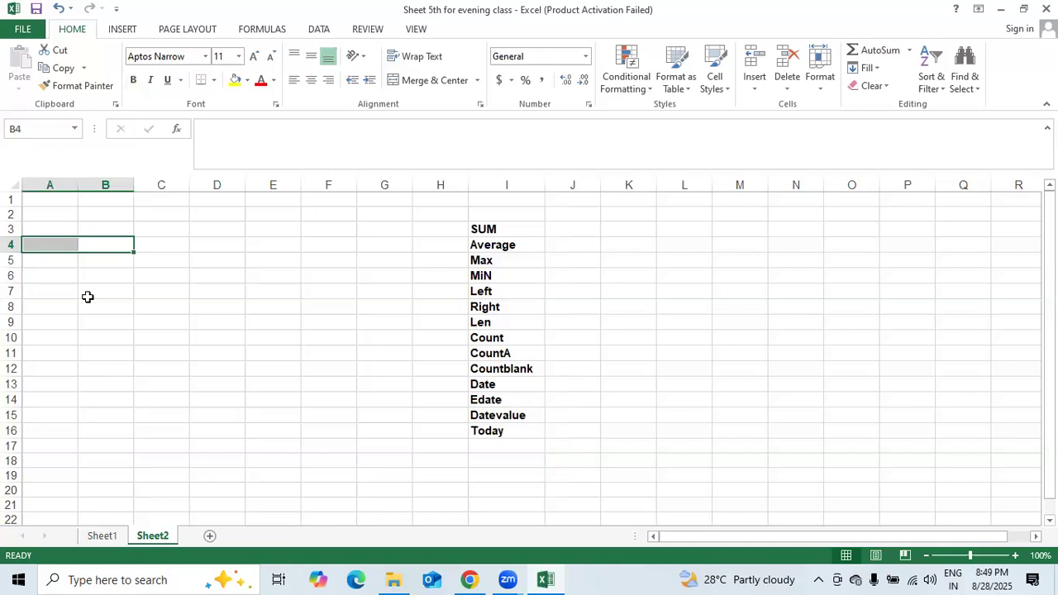
{"action": "left_click", "coordinate": [28, 286]}
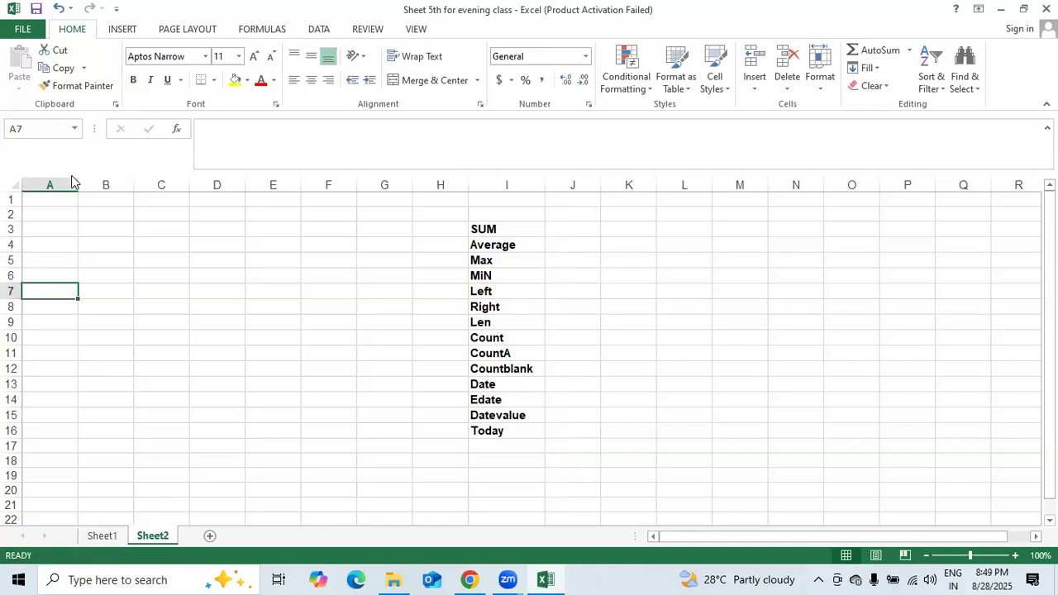
- Label cell A4 'sum'
{"action": "left_click", "coordinate": [59, 245]}
{"action": "type", "text": "sum"}
{"action": "key", "text": "Return"}
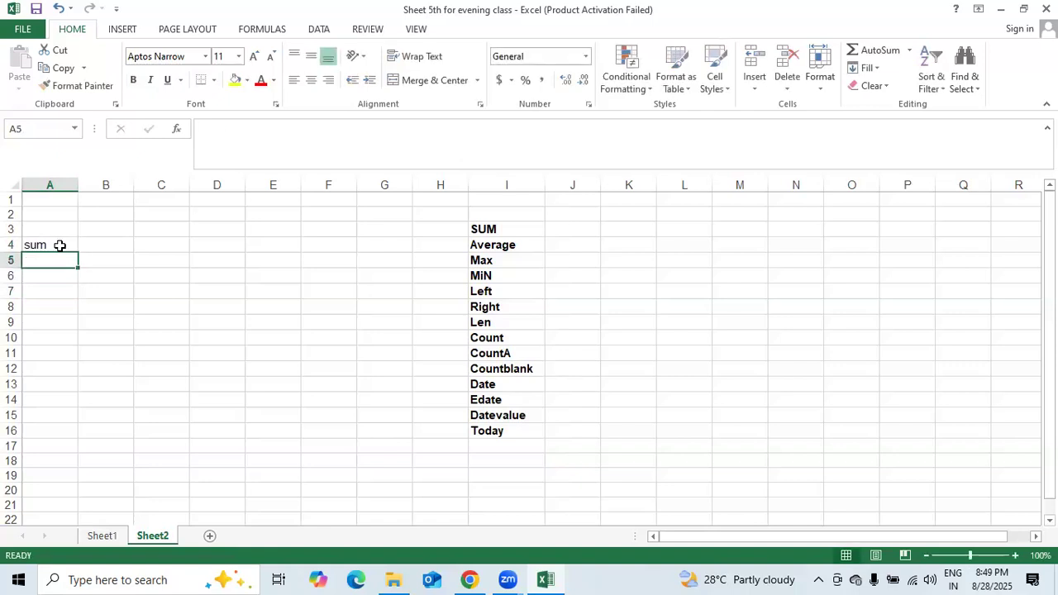
{"action": "key", "text": "Right"}
{"action": "key", "text": "Up"}
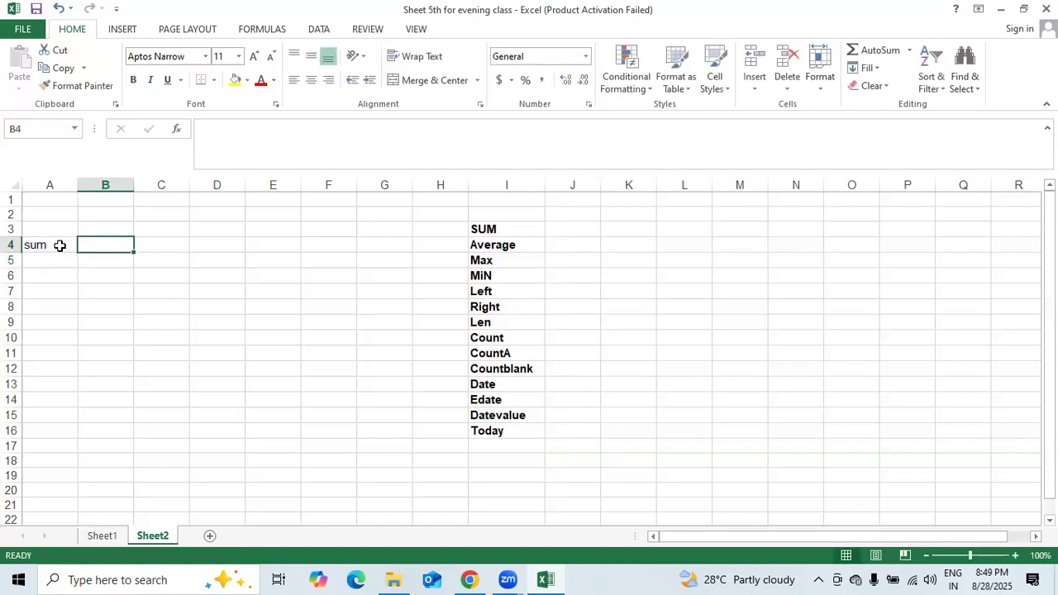
- Enter the numbers 1, 2, 3, 4 and 5 in B4:B8
{"action": "type", "text": "1"}
{"action": "key", "text": "Return"}
{"action": "type", "text": "2"}
{"action": "key", "text": "Return"}
{"action": "type", "text": "3"}
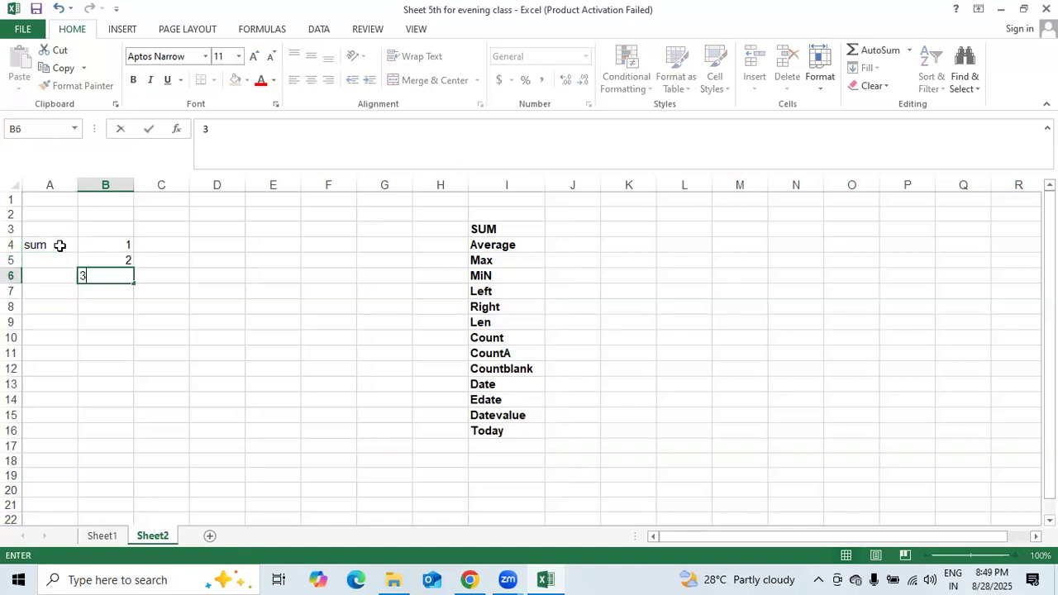
{"action": "key", "text": "Return"}
{"action": "type", "text": "4"}
{"action": "key", "text": "Return"}
{"action": "type", "text": "5"}
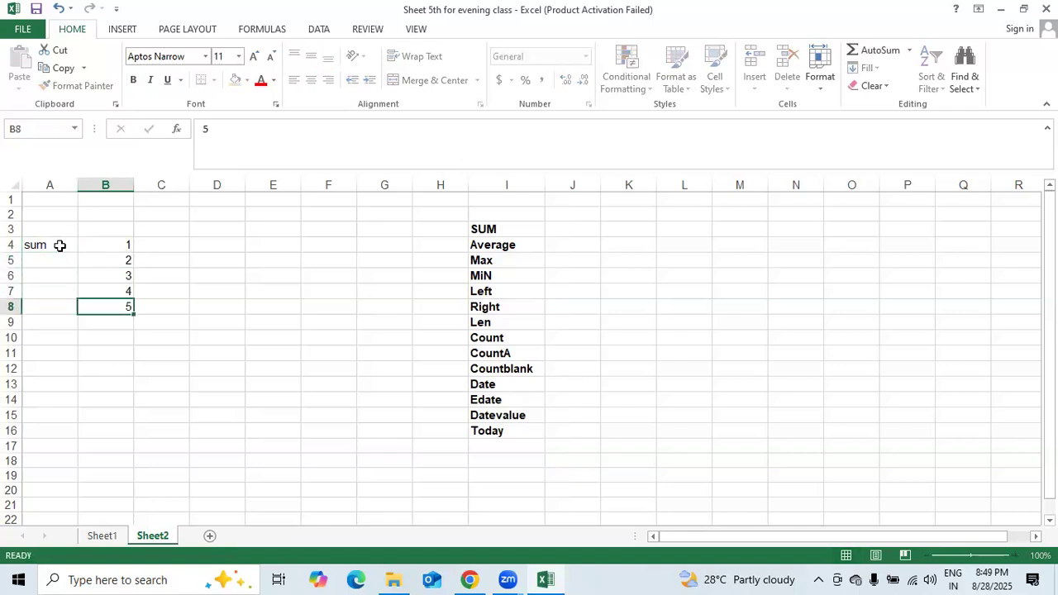
{"action": "key", "text": "Return"}
- Enter =sum(B4:B80) in B9, dismiss the circular-reference warning, and start retyping =sum
{"action": "type", "text": "=sum"}
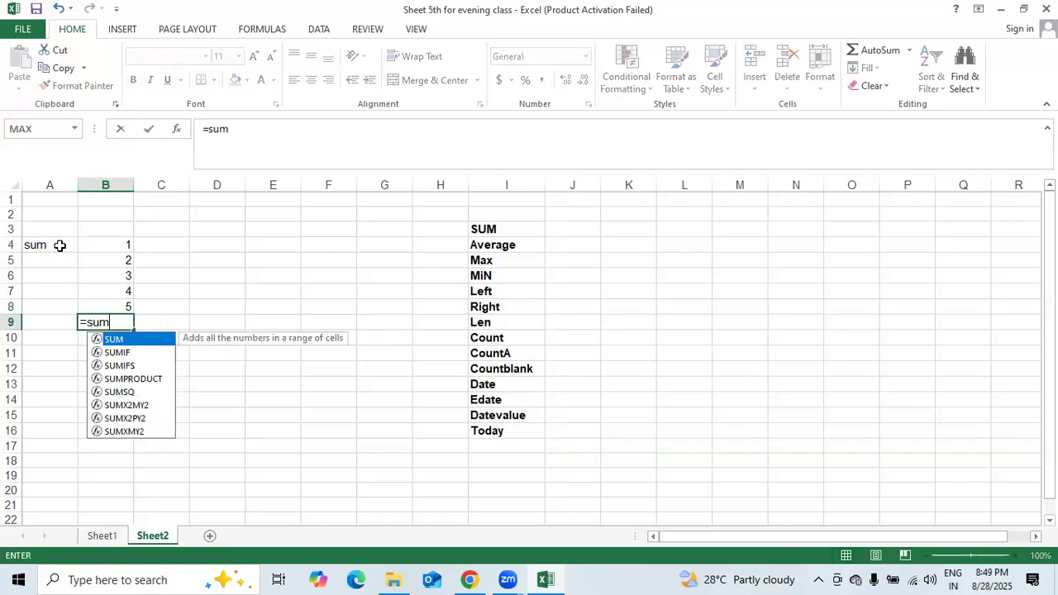
{"action": "type", "text": "("}
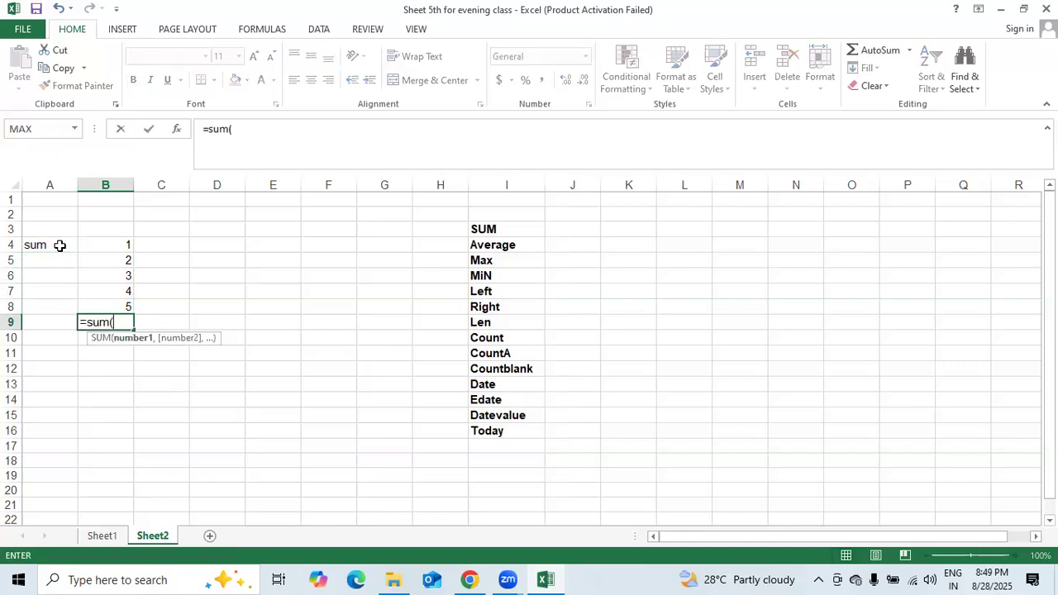
{"action": "left_click_drag", "start_coordinate": [128, 245], "coordinate": [124, 306]}
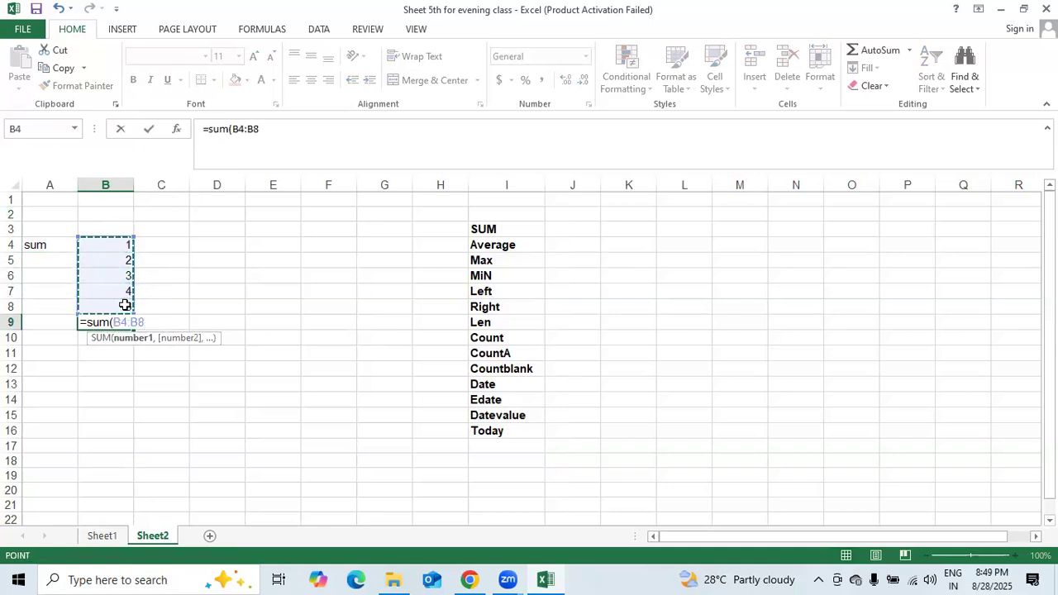
{"action": "type", "text": "0"}
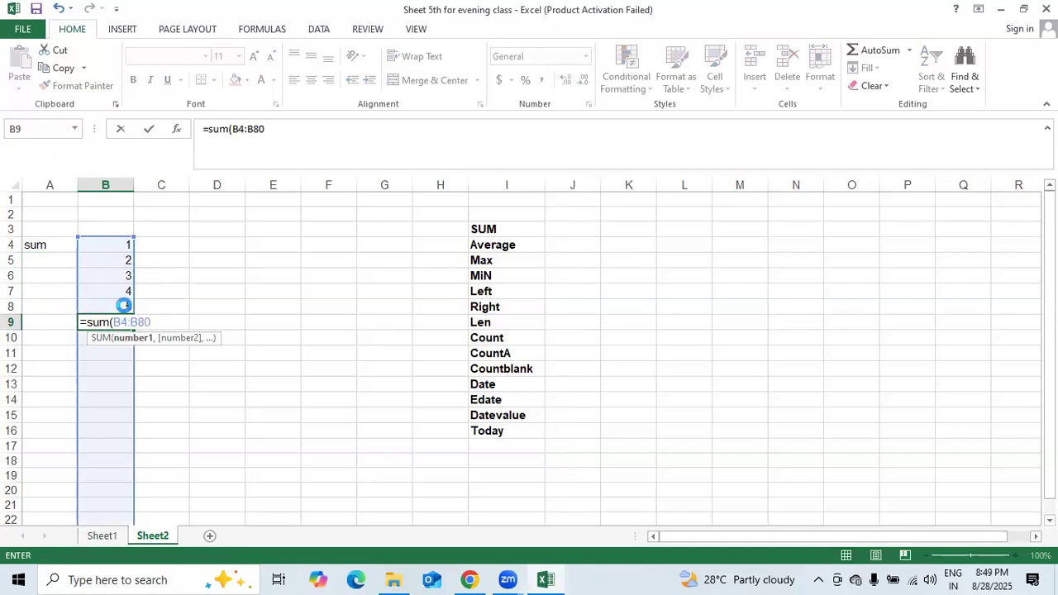
{"action": "key", "text": "Return"}
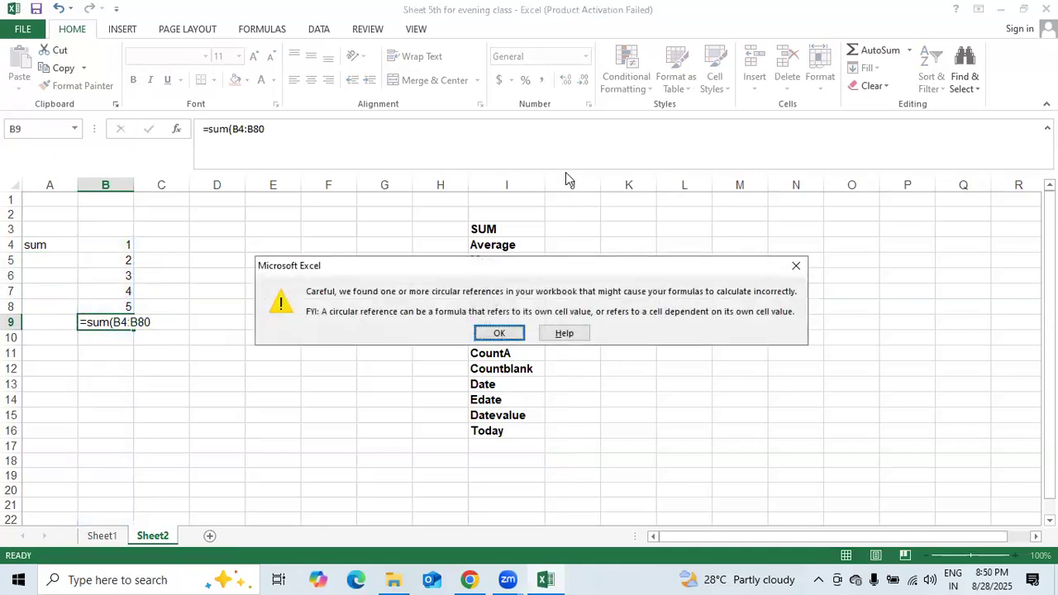
{"action": "left_click", "coordinate": [793, 269]}
{"action": "key", "text": "Up"}
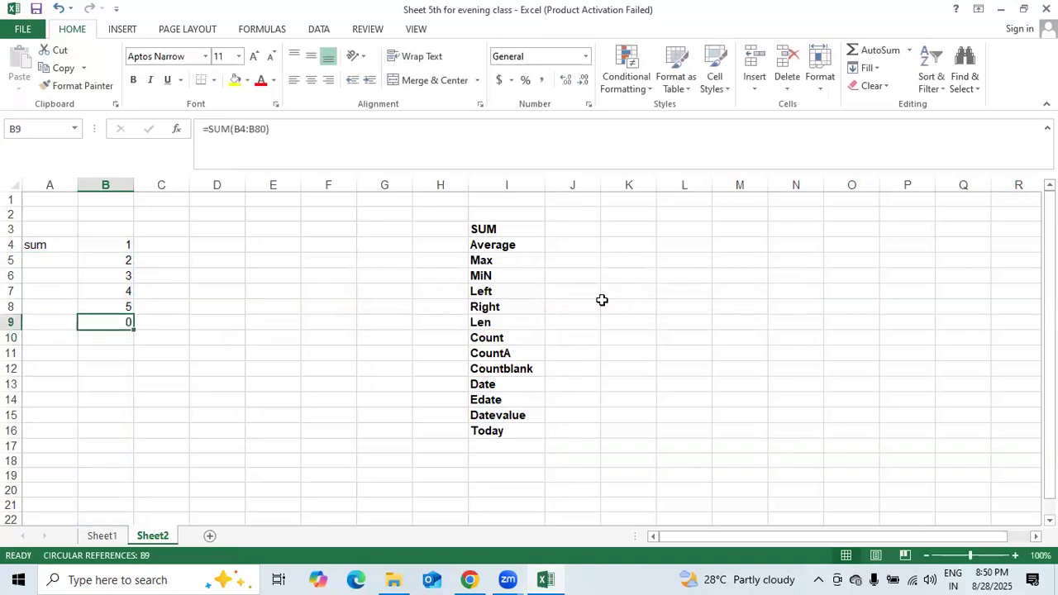
{"action": "type", "text": "=sum"}
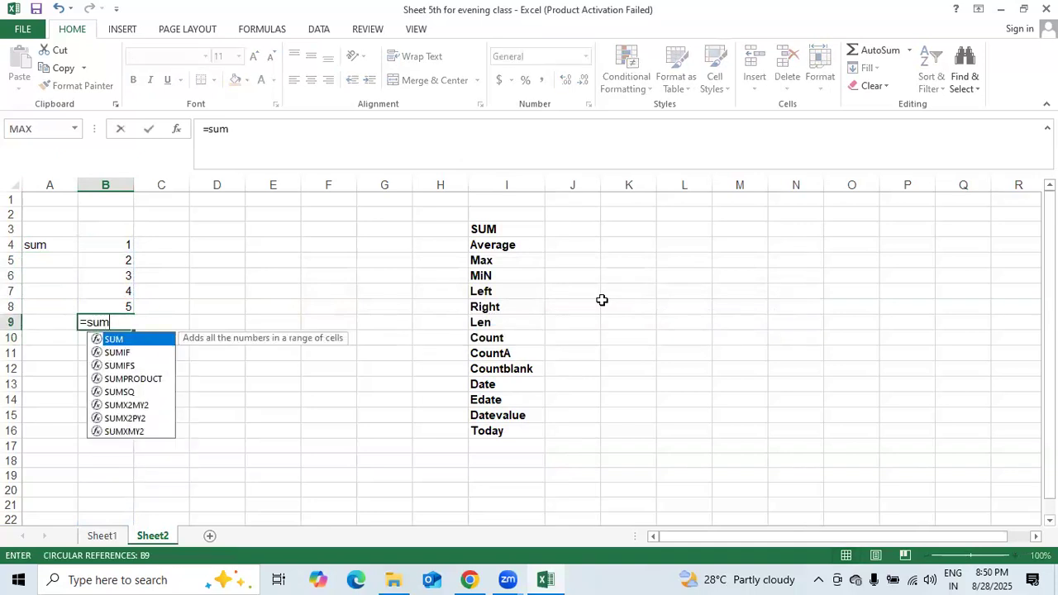
- Replace the #NAME? entry in B9 with =SUM(B4:B8), showing 15
{"action": "left_click", "coordinate": [105, 244]}
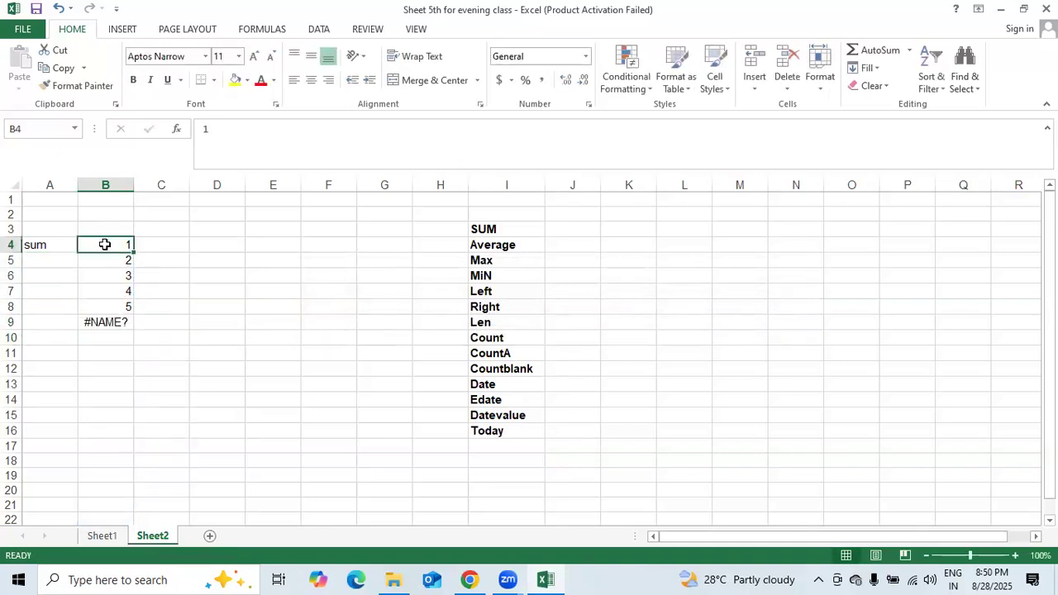
{"action": "left_click", "coordinate": [116, 321]}
{"action": "key", "text": "Delete"}
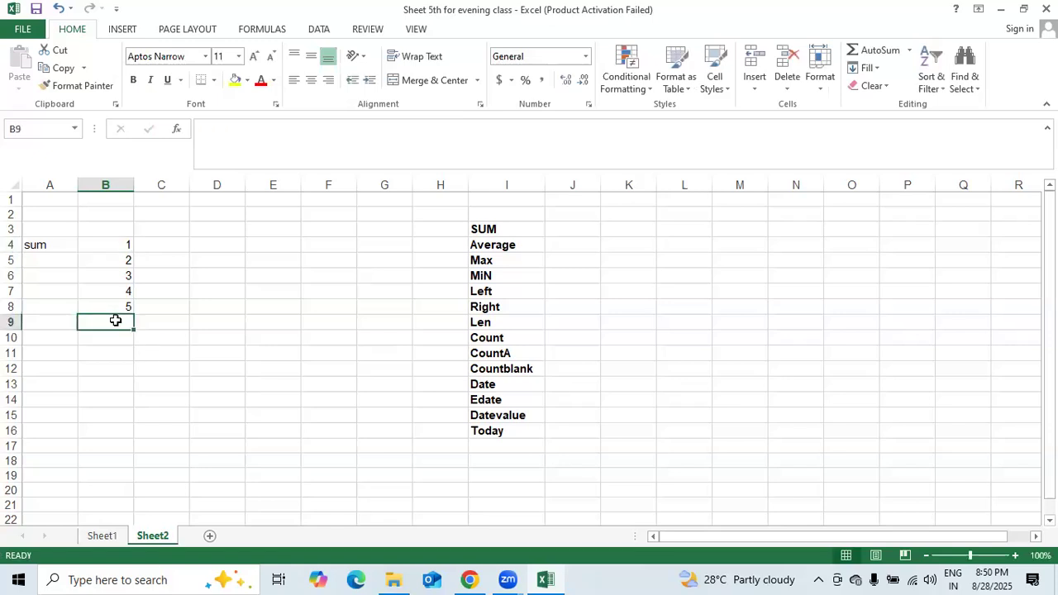
{"action": "type", "text": "=sum"}
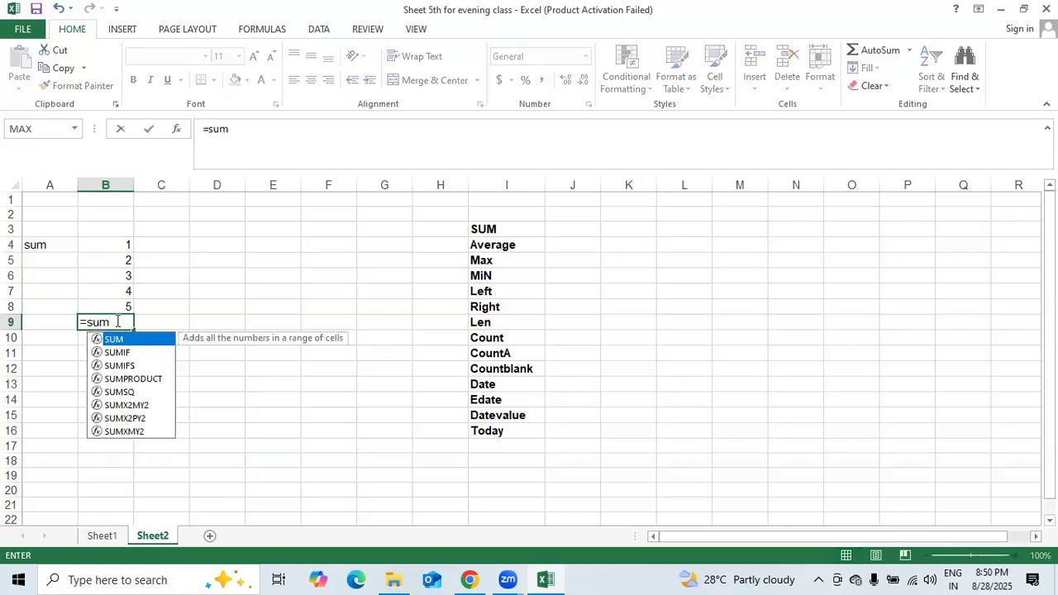
{"action": "type", "text": "9"}
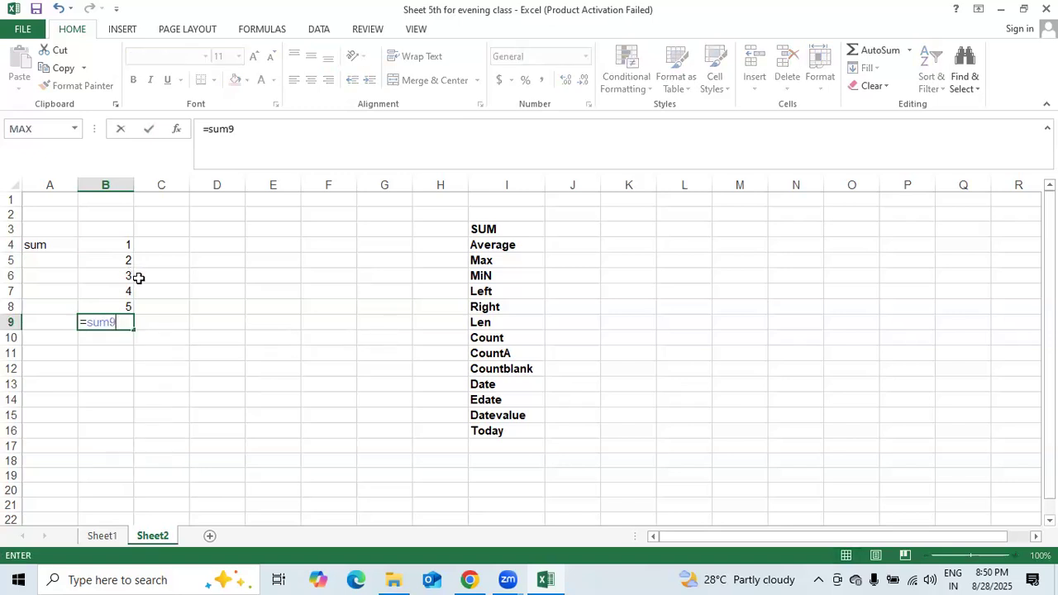
{"action": "key", "text": "BackSpace"}
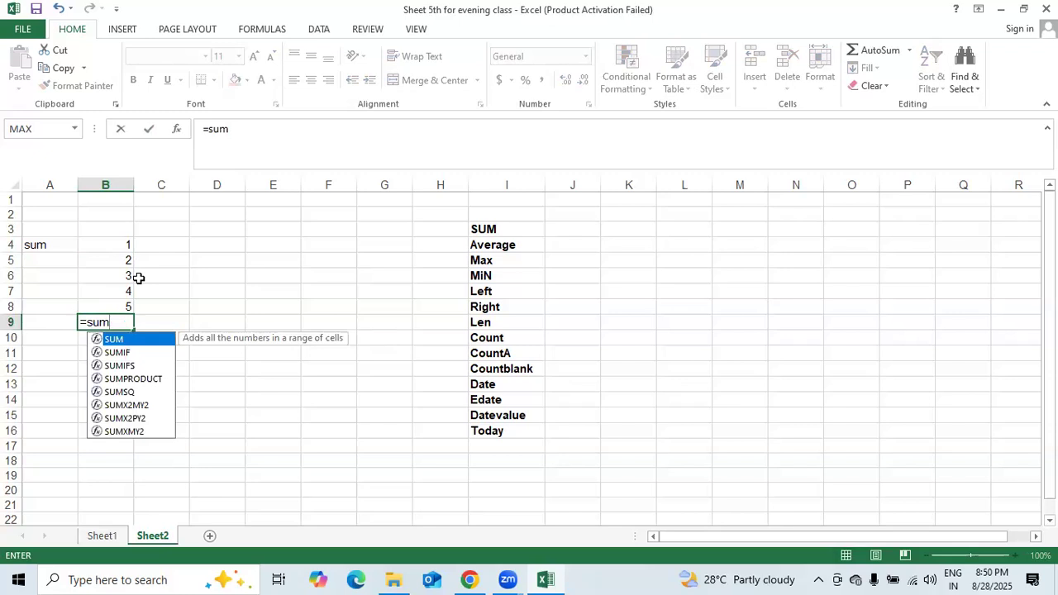
{"action": "type", "text": "("}
{"action": "left_click_drag", "start_coordinate": [123, 241], "coordinate": [128, 301]}
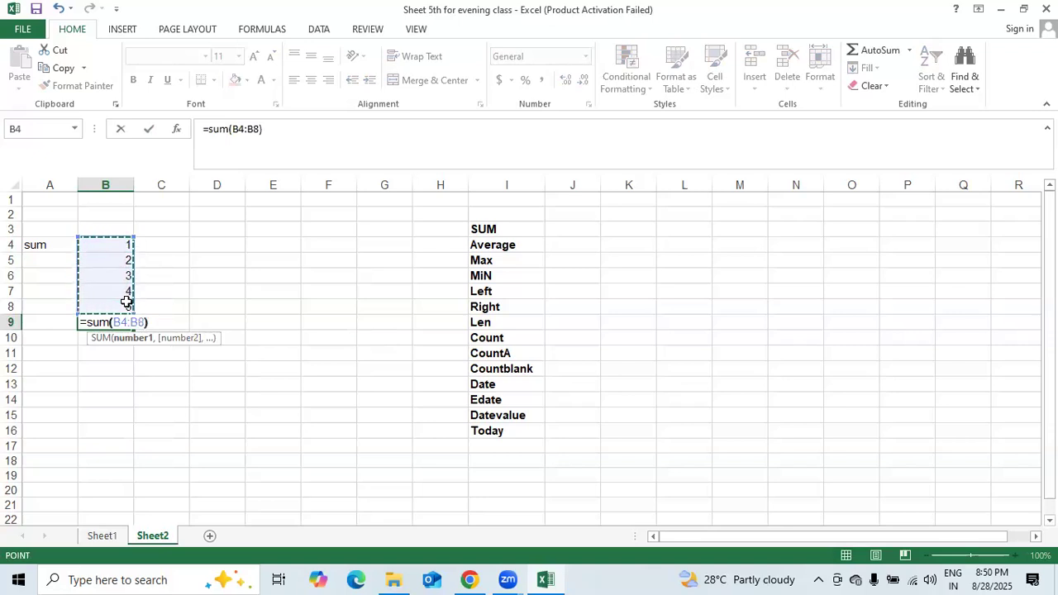
{"action": "key", "text": "Return"}
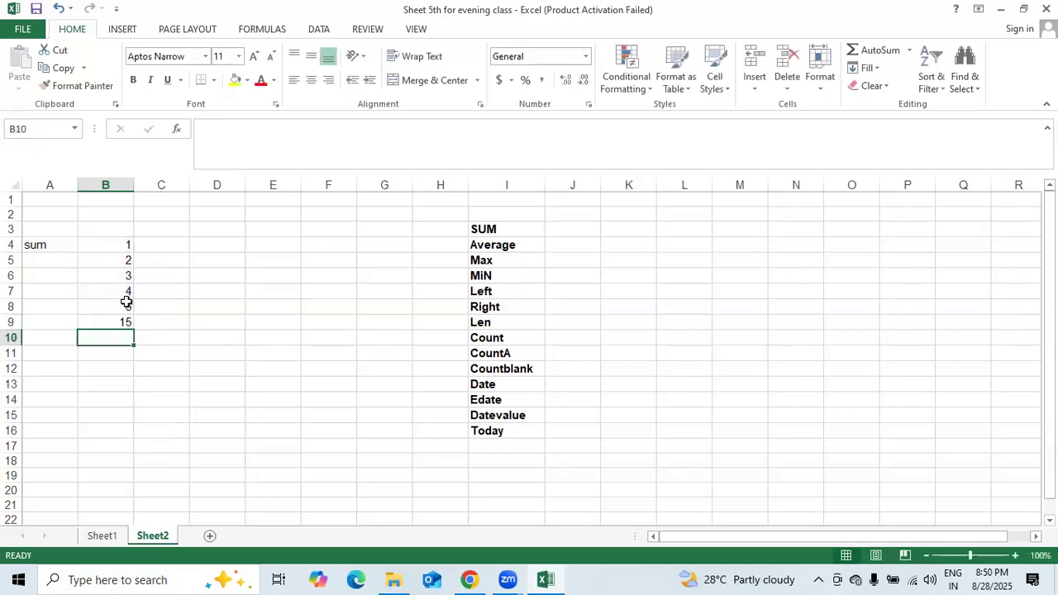
- Redo B9 as an AutoSum (Alt+=) of B4:B8, giving 15
{"action": "key", "text": "Up"}
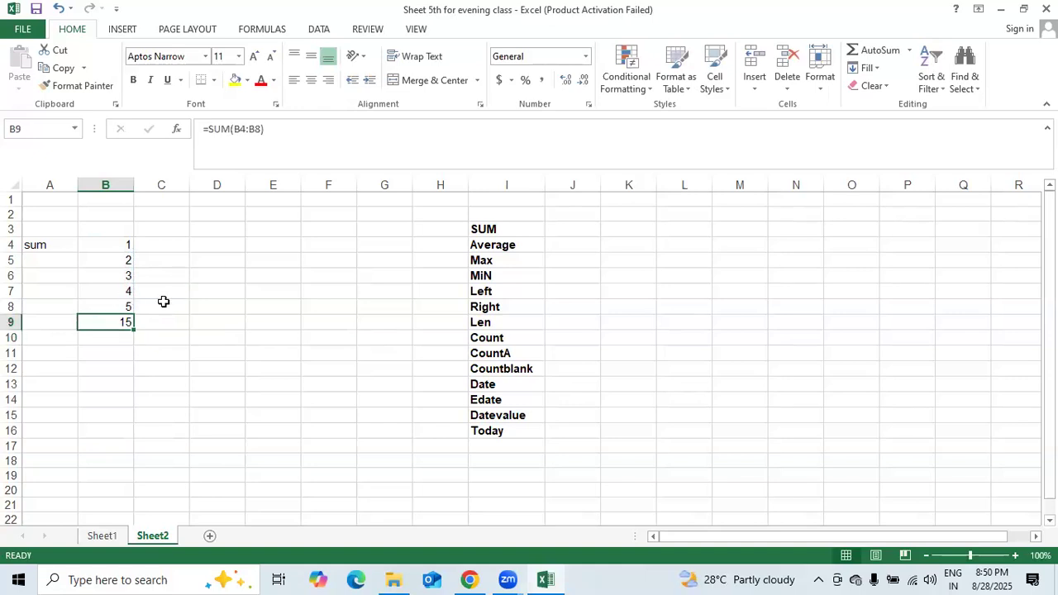
{"action": "key", "text": "Delete"}
{"action": "key", "text": "alt+equal"}
{"action": "key", "text": "Return"}
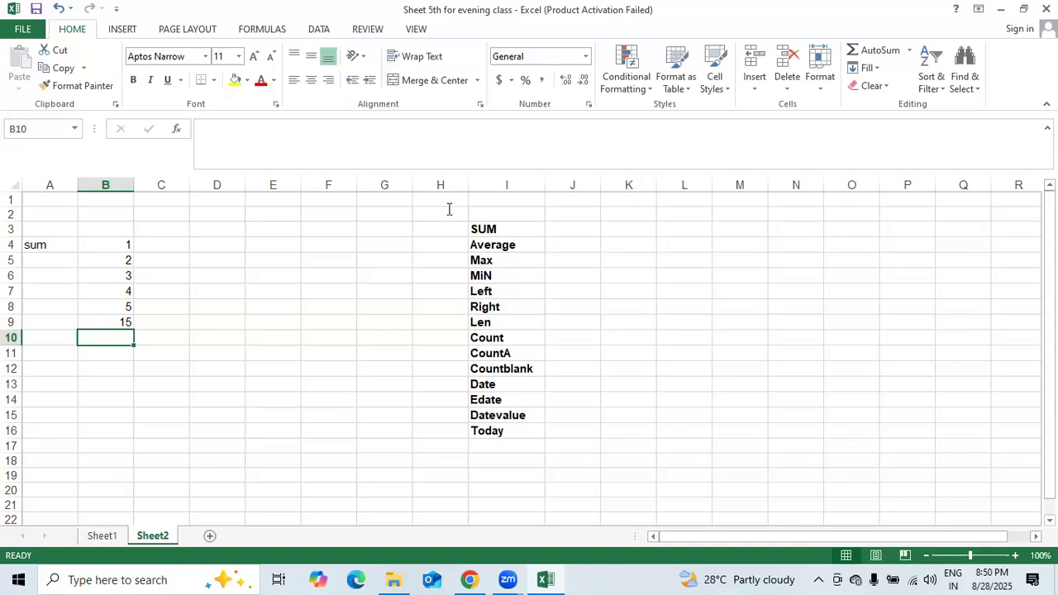
{"action": "left_click", "coordinate": [37, 337]}
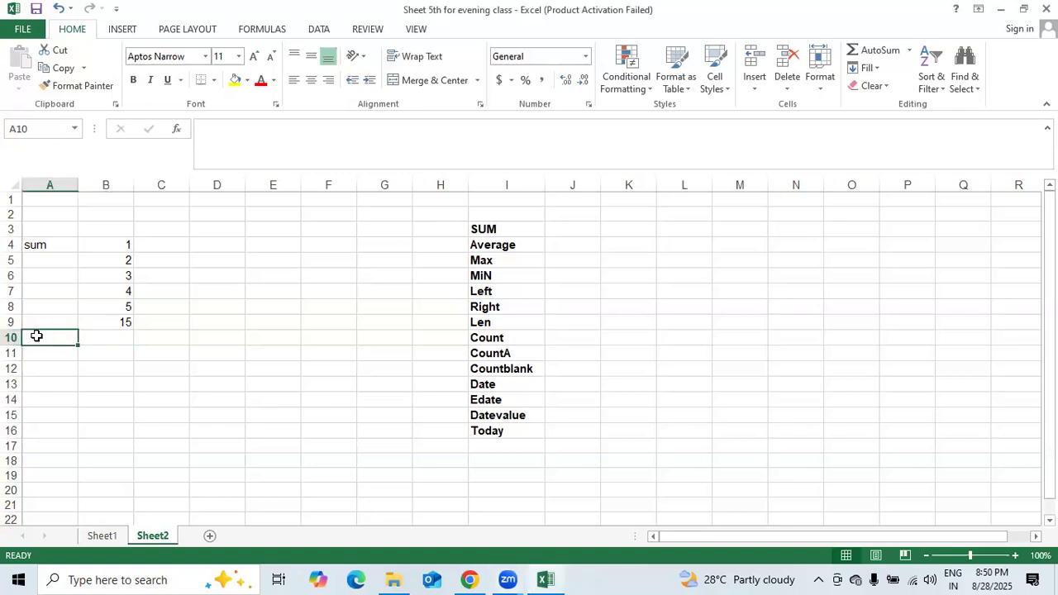
- Label A10 'average' and enter =AVERAGE(B4:B9) in B10, showing 5
{"action": "type", "text": "average"}
{"action": "key", "text": "Tab"}
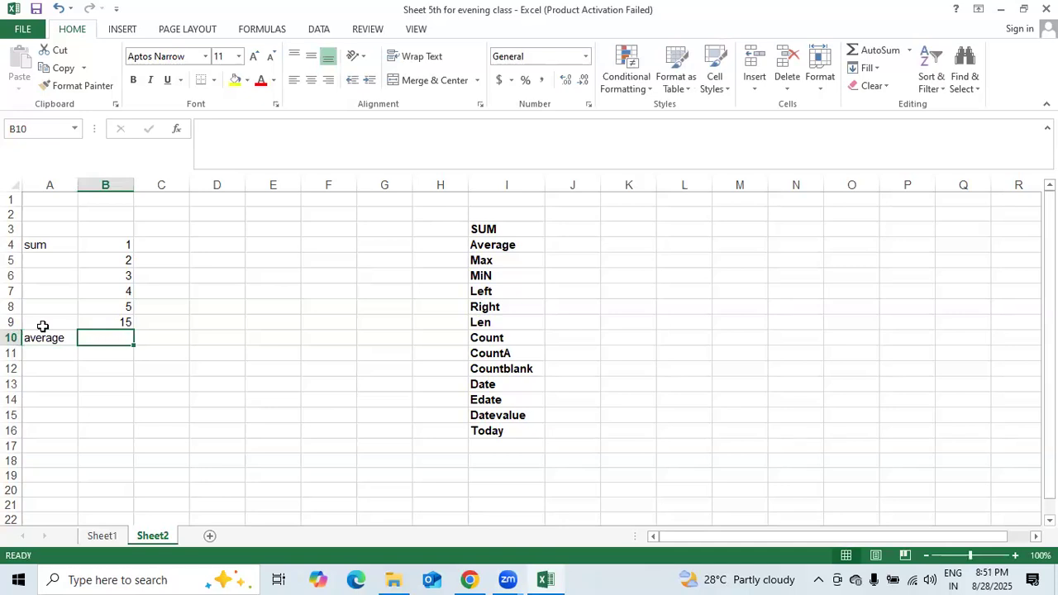
{"action": "type", "text": "=a"}
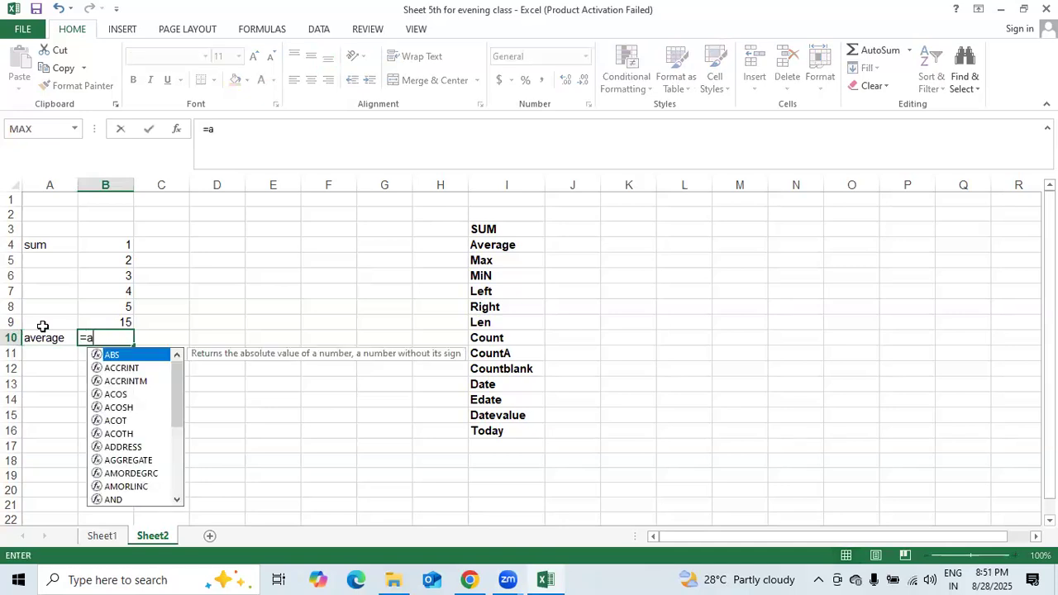
{"action": "type", "text": "ver"}
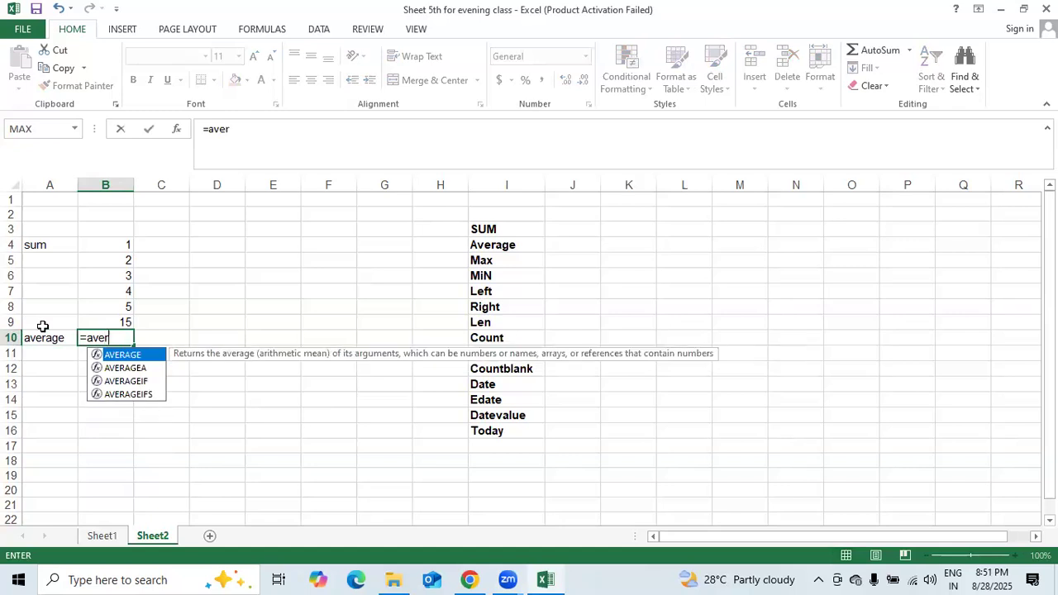
{"action": "type", "text": "age("}
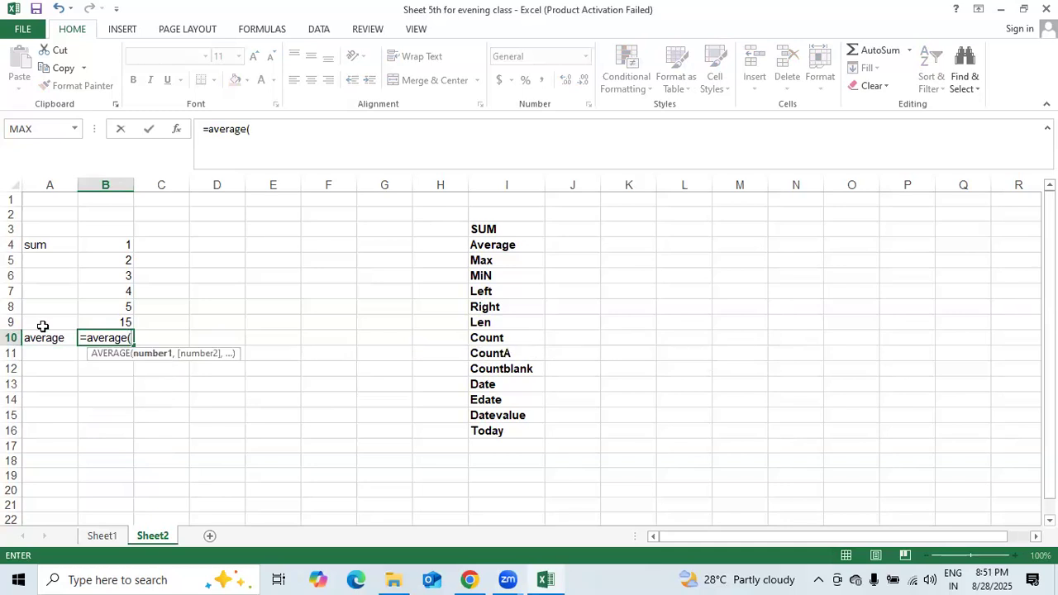
{"action": "left_click_drag", "start_coordinate": [109, 243], "coordinate": [114, 319]}
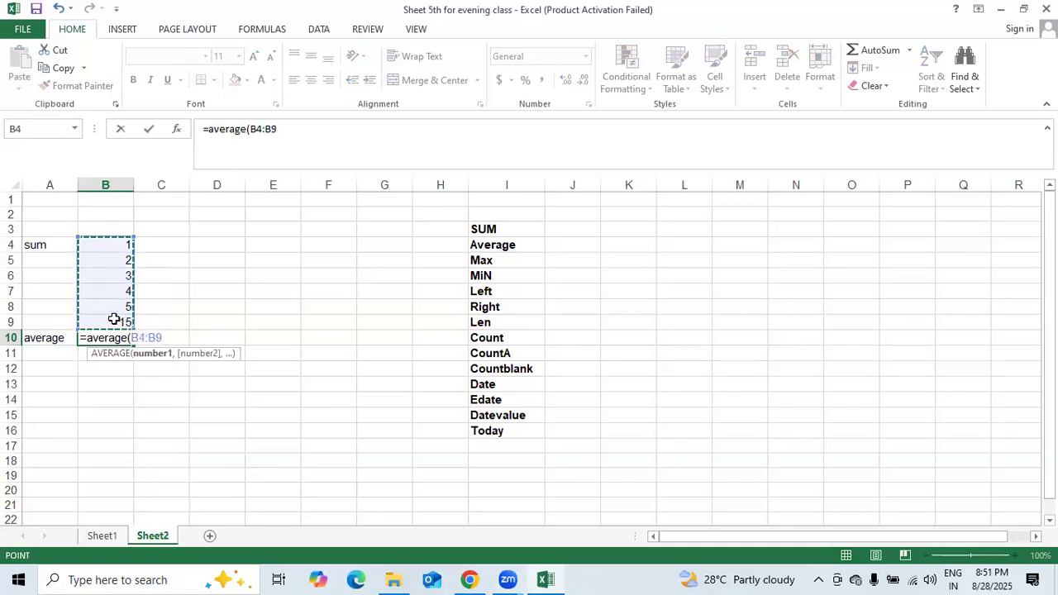
{"action": "type", "text": ")"}
{"action": "key", "text": "Return"}
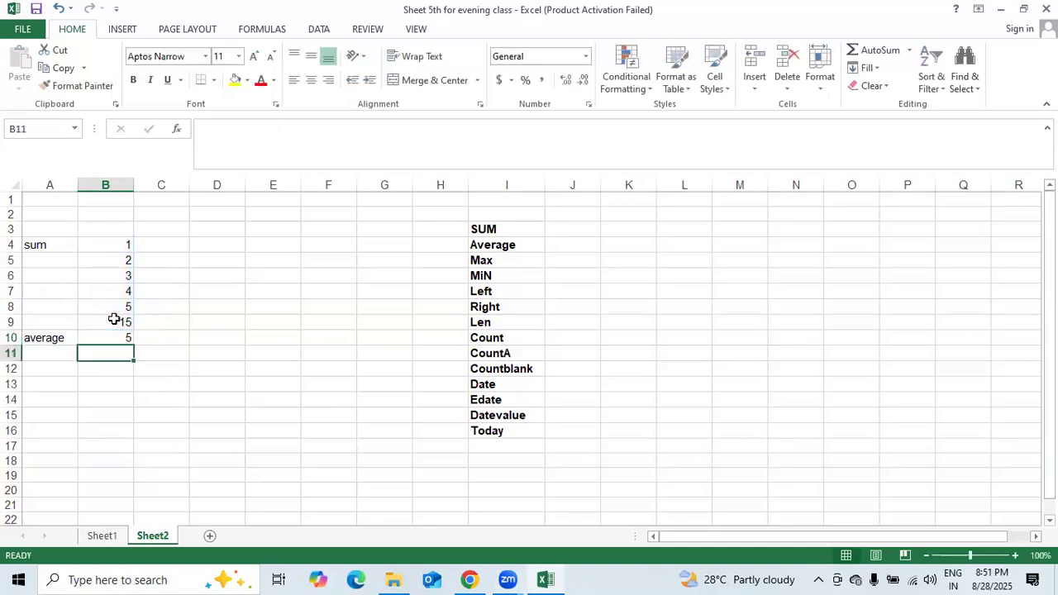
{"action": "left_click", "coordinate": [43, 358]}
- Label A11 'max' and try a MAX formula over B4:B10 in B11, then abandon it
{"action": "type", "text": "ma"}
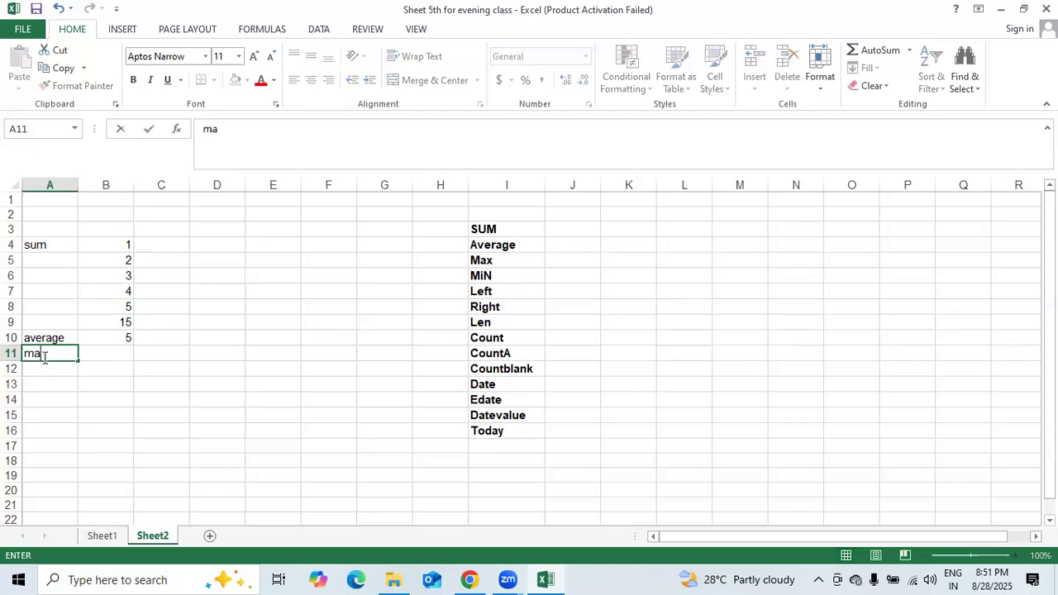
{"action": "type", "text": "x"}
{"action": "key", "text": "Tab"}
{"action": "type", "text": "=max"}
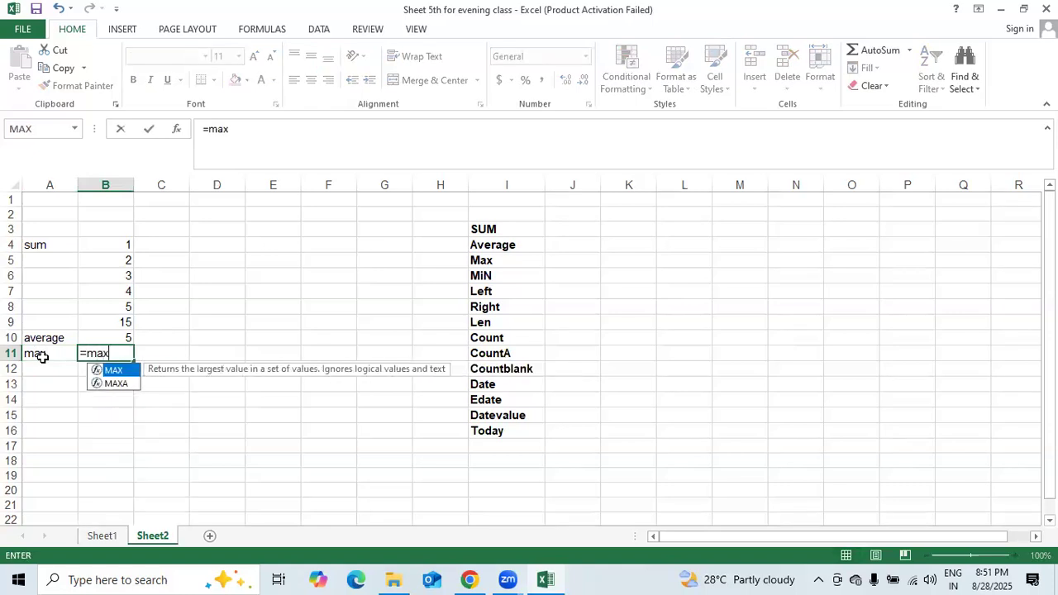
{"action": "type", "text": "("}
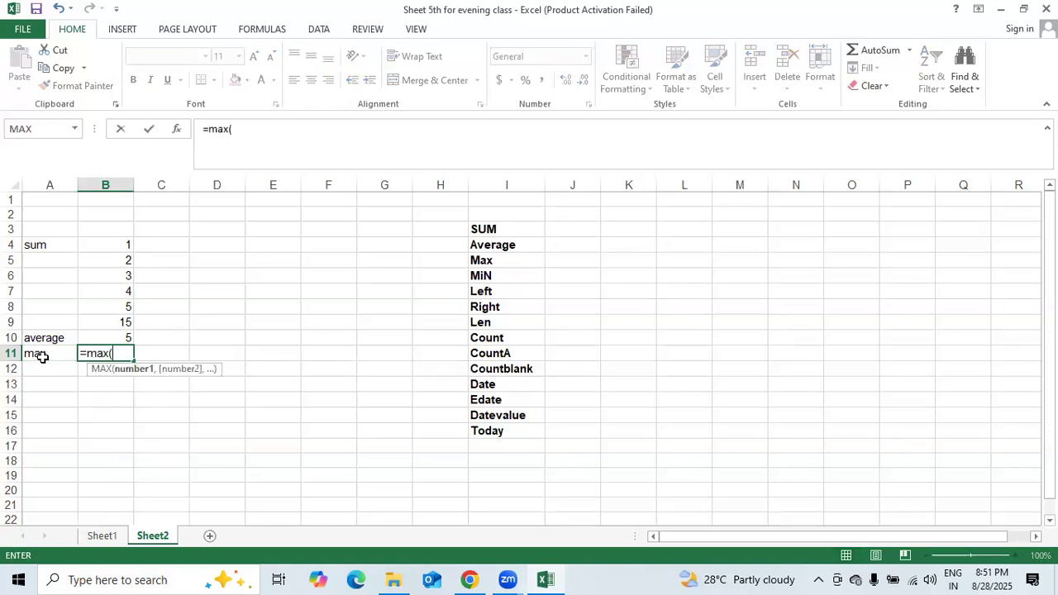
{"action": "left_click_drag", "start_coordinate": [111, 244], "coordinate": [120, 334]}
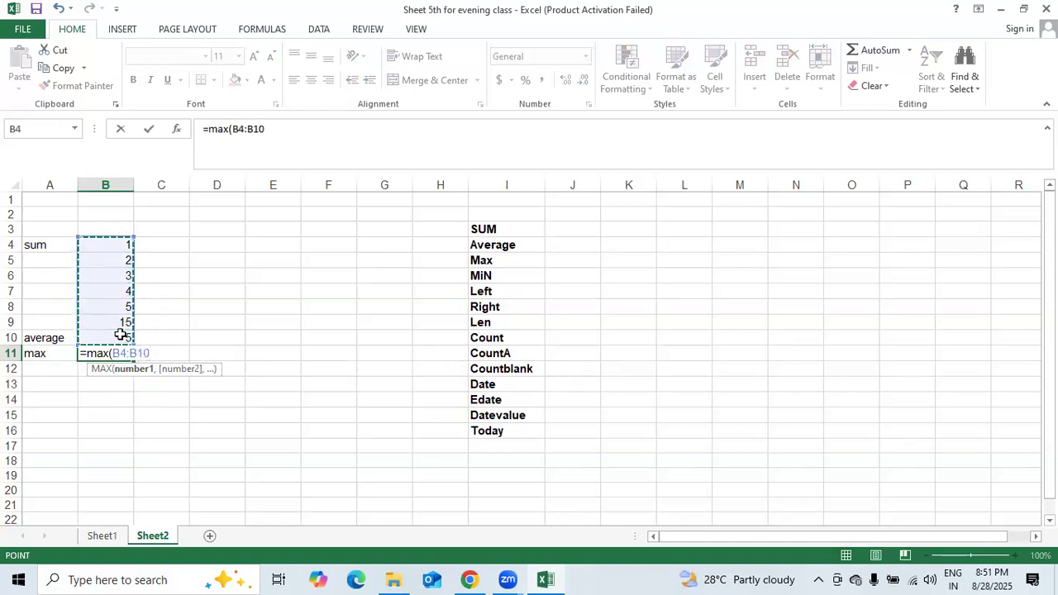
{"action": "type", "text": ")"}
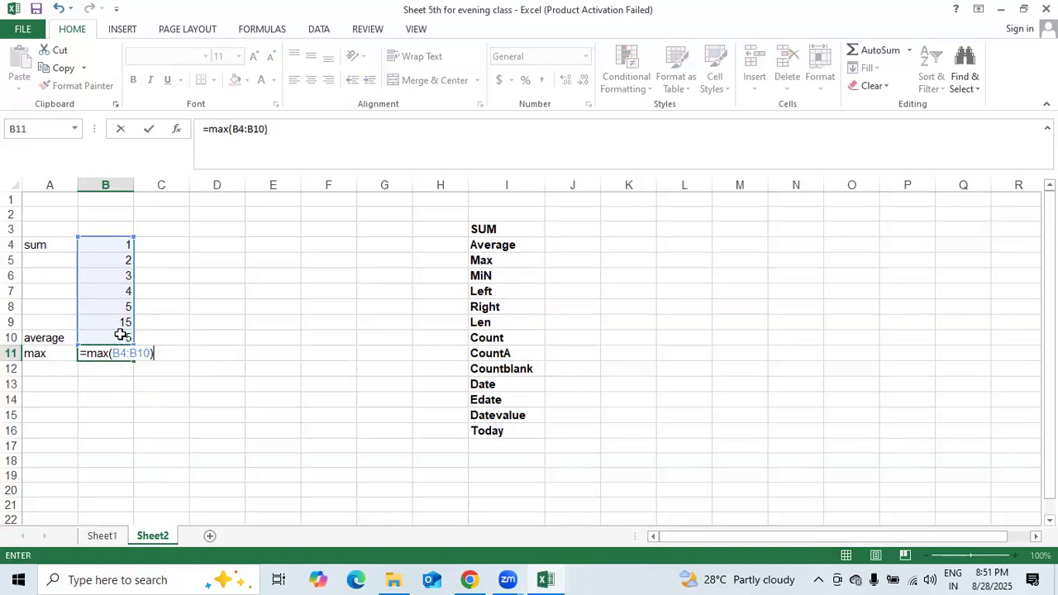
{"action": "key", "text": "BackSpace"}
{"action": "key", "text": "BackSpace"}
{"action": "key", "text": "BackSpace"}
{"action": "key", "text": "BackSpace"}
{"action": "key", "text": "BackSpace"}
{"action": "key", "text": "BackSpace"}
{"action": "key", "text": "BackSpace"}
{"action": "key", "text": "BackSpace"}
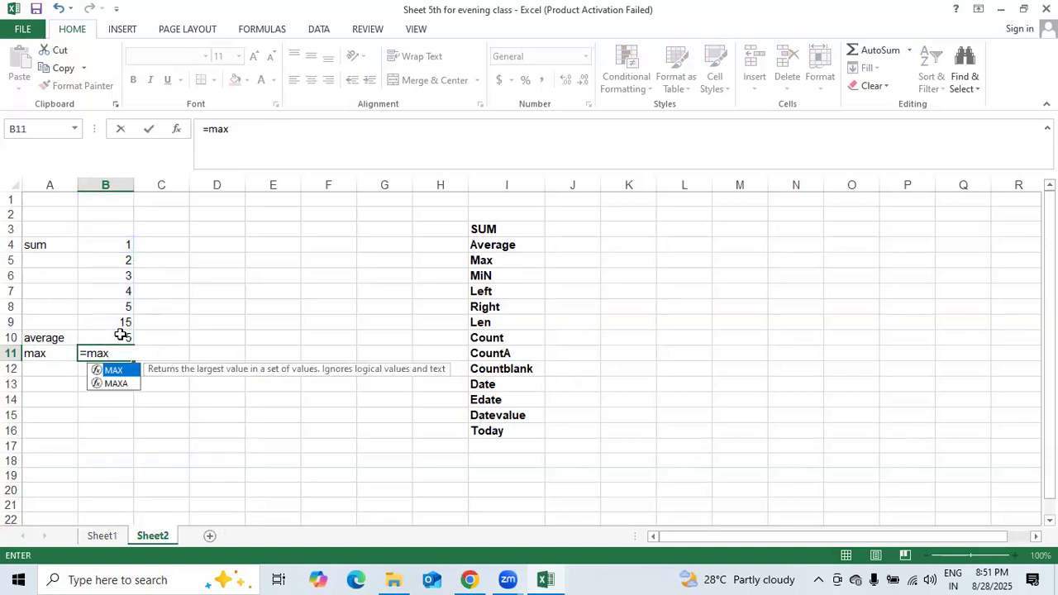
{"action": "key", "text": "F2"}
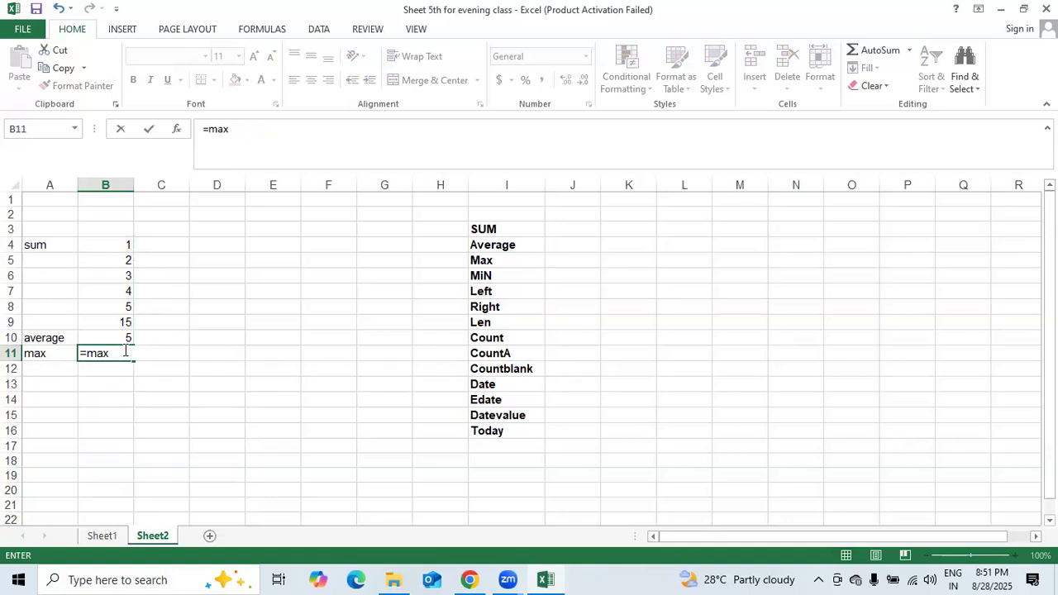
{"action": "left_click", "coordinate": [184, 334]}
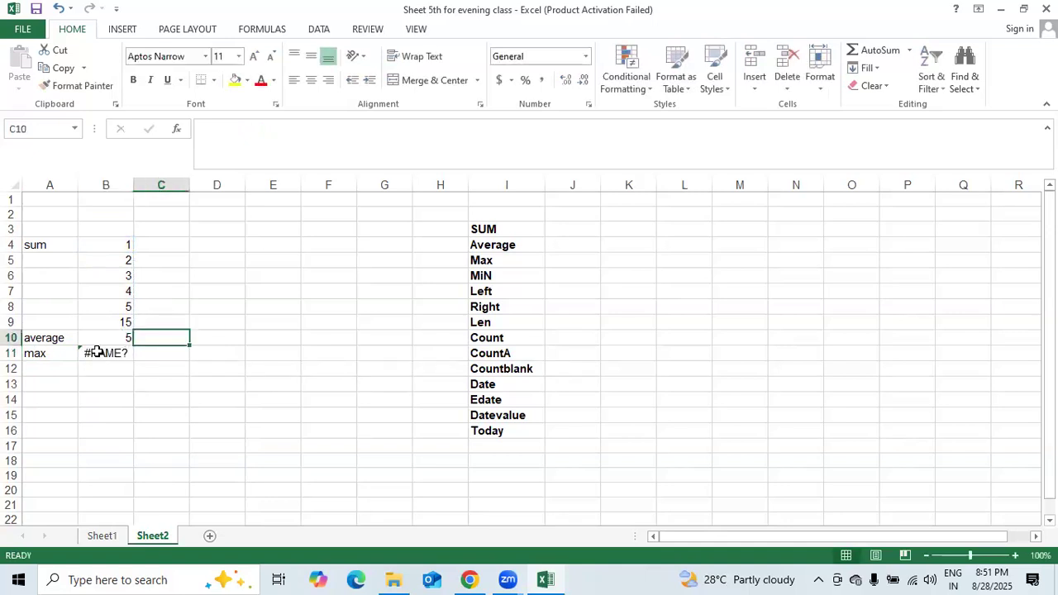
{"action": "left_click", "coordinate": [97, 352]}
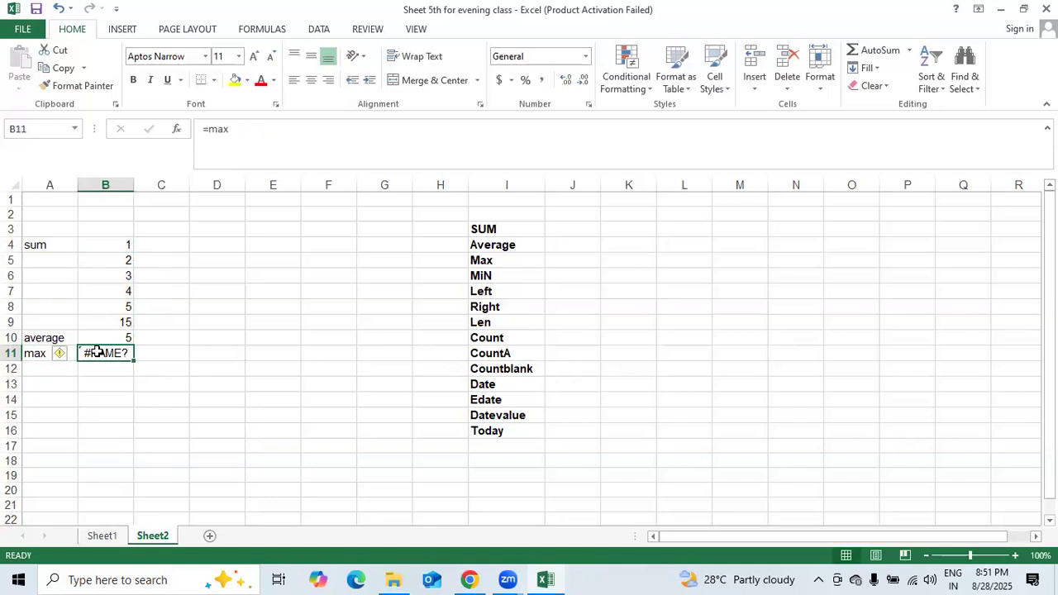
- Re-enter B11 as =MAX(B4:B8), showing 5
{"action": "type", "text": "="}
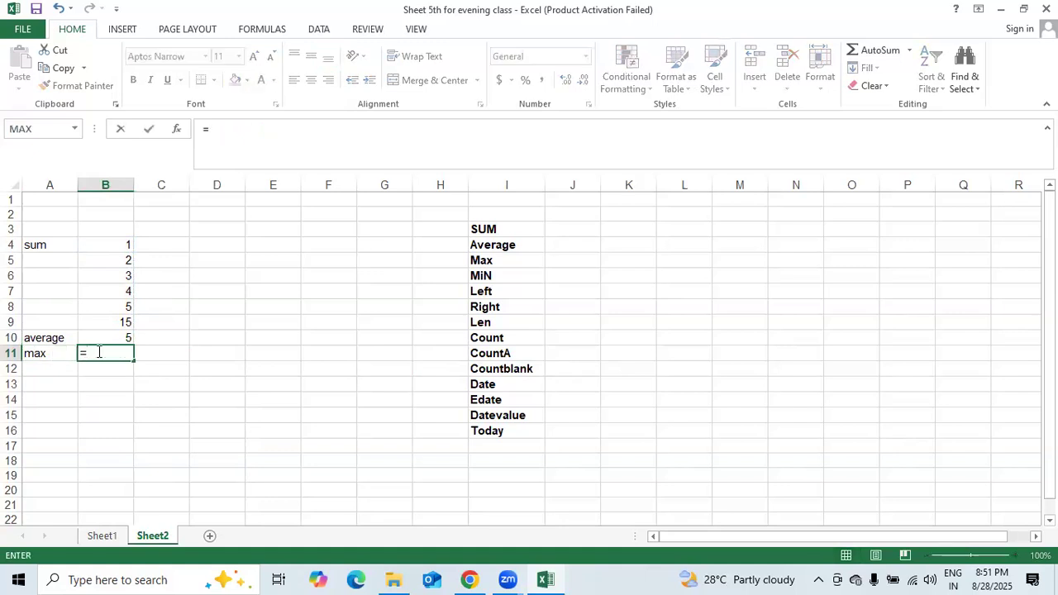
{"action": "type", "text": "m"}
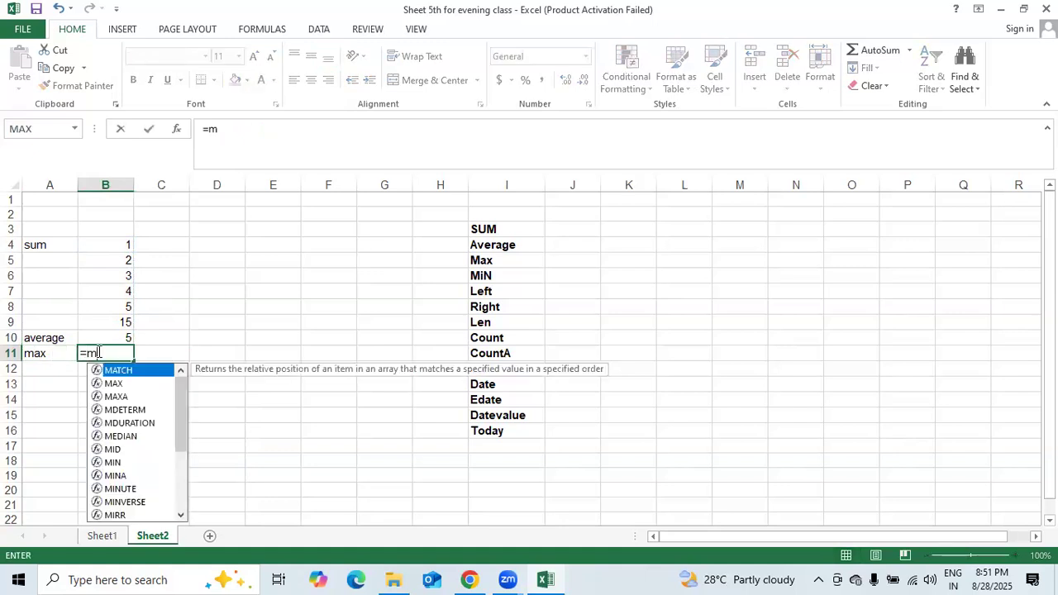
{"action": "type", "text": "ax("}
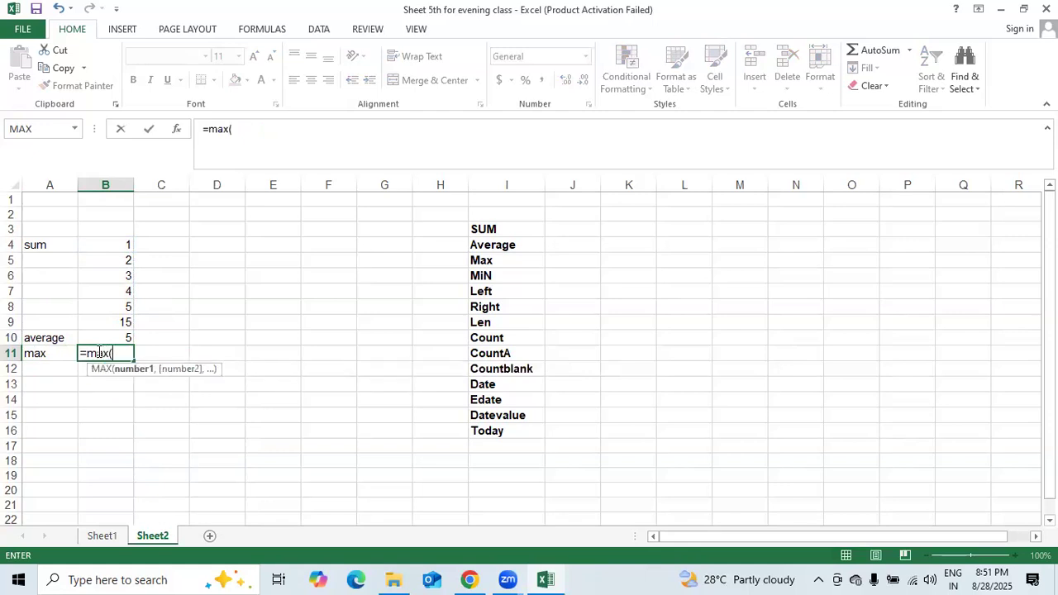
{"action": "left_click", "coordinate": [112, 246]}
{"action": "left_click_drag", "start_coordinate": [113, 247], "coordinate": [114, 294]}
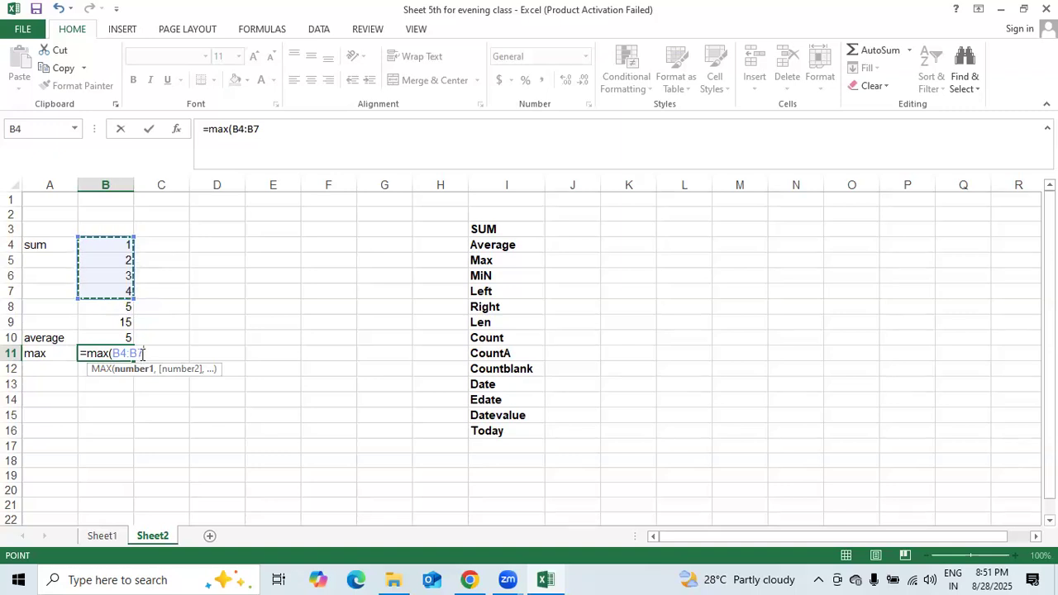
{"action": "left_click_drag", "start_coordinate": [142, 357], "coordinate": [112, 355]}
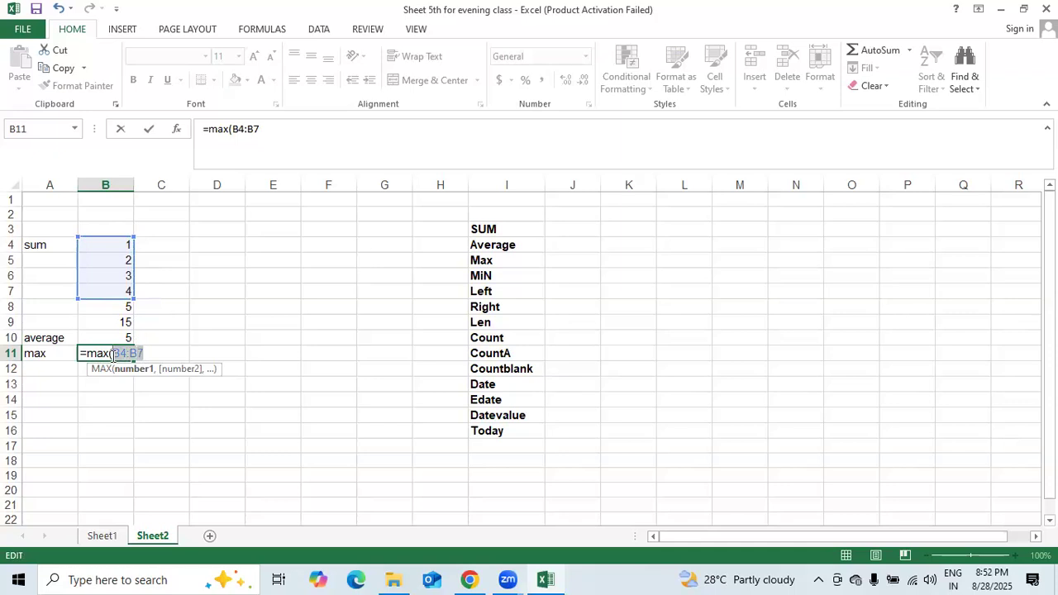
{"action": "key", "text": "F4"}
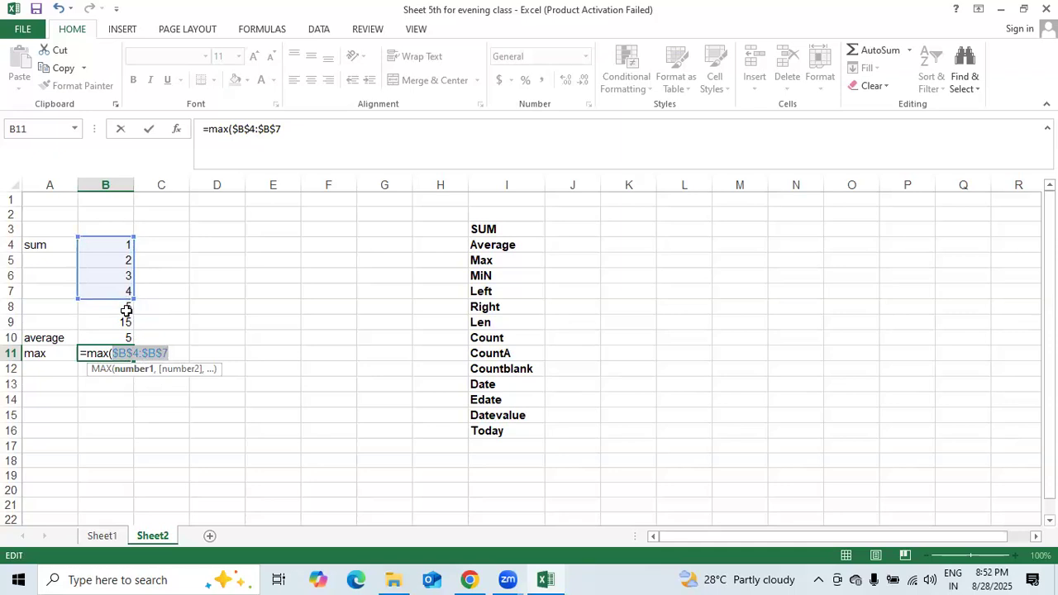
{"action": "key", "text": "BackSpace"}
{"action": "type", "text": ")"}
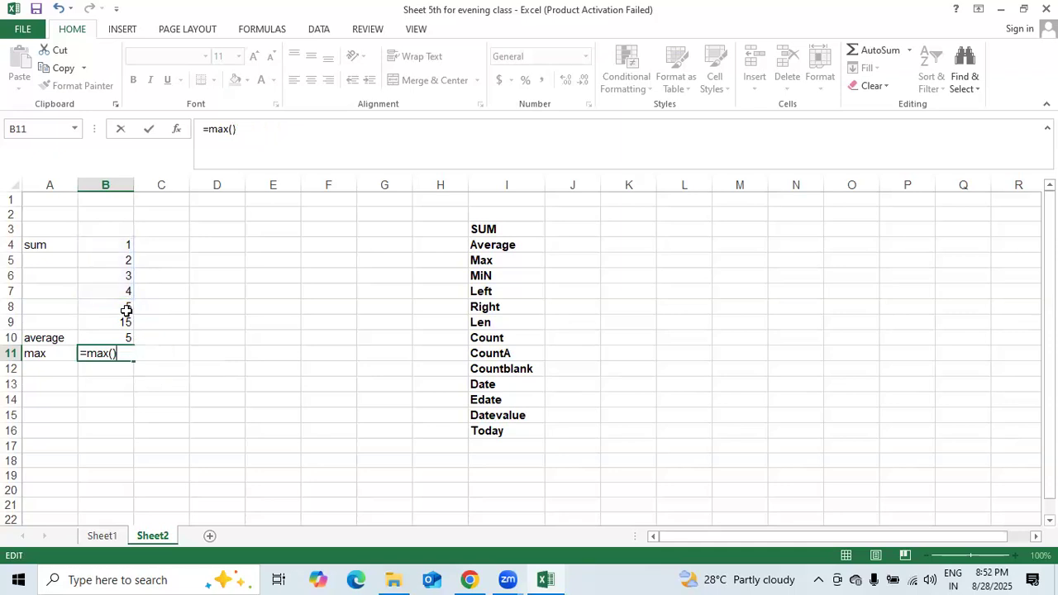
{"action": "key", "text": "BackSpace"}
{"action": "key", "text": "BackSpace"}
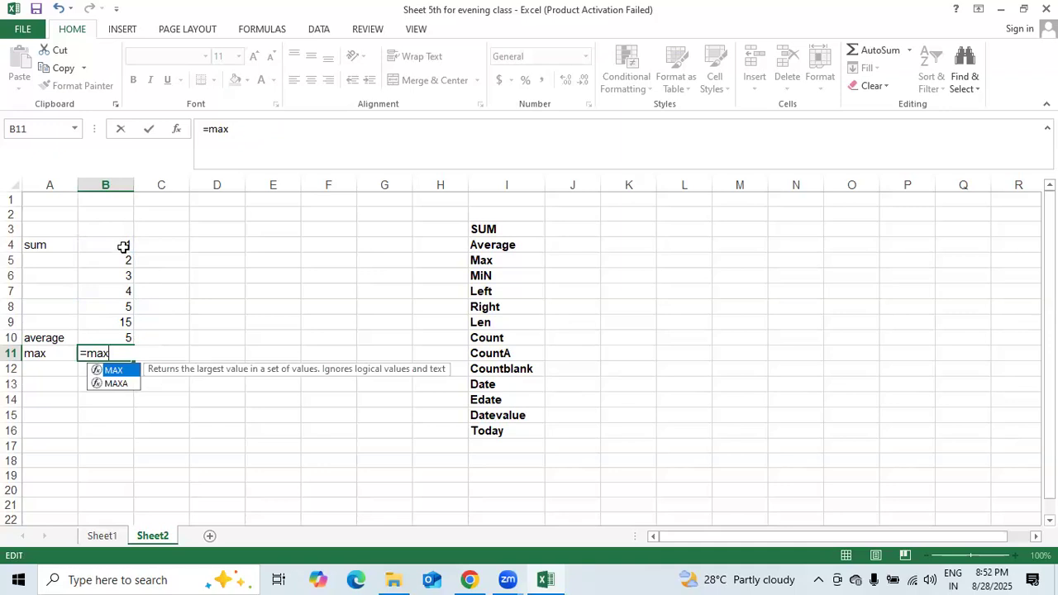
{"action": "type", "text": "("}
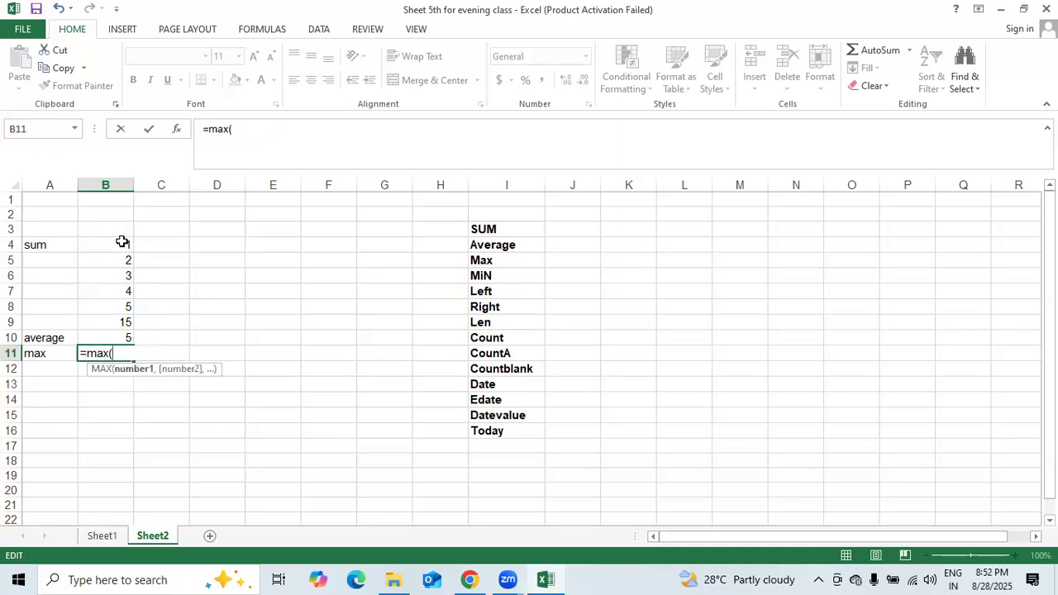
{"action": "left_click_drag", "start_coordinate": [122, 250], "coordinate": [121, 307]}
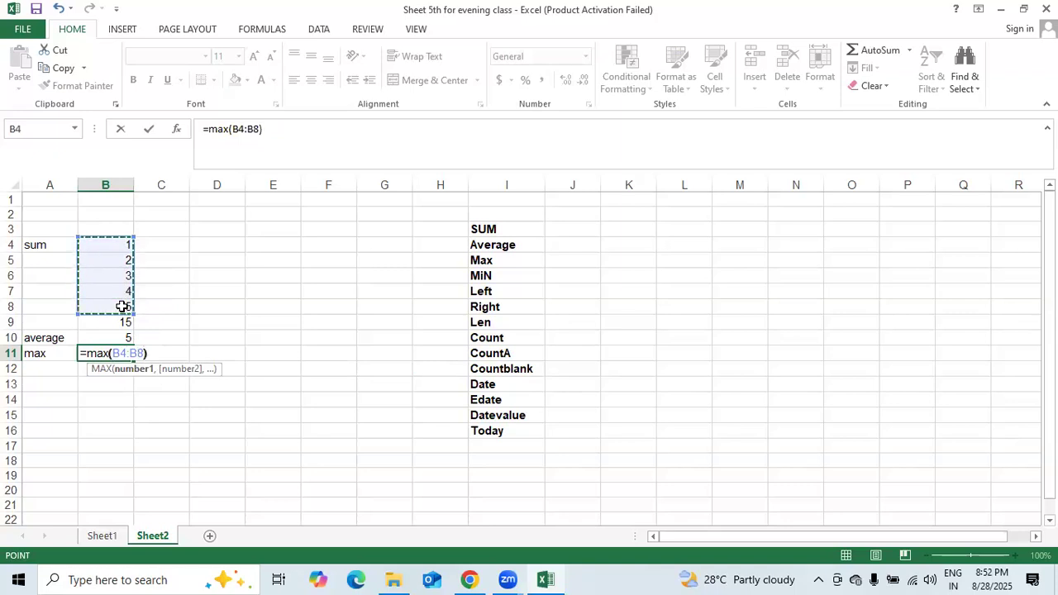
{"action": "key", "text": "Return"}
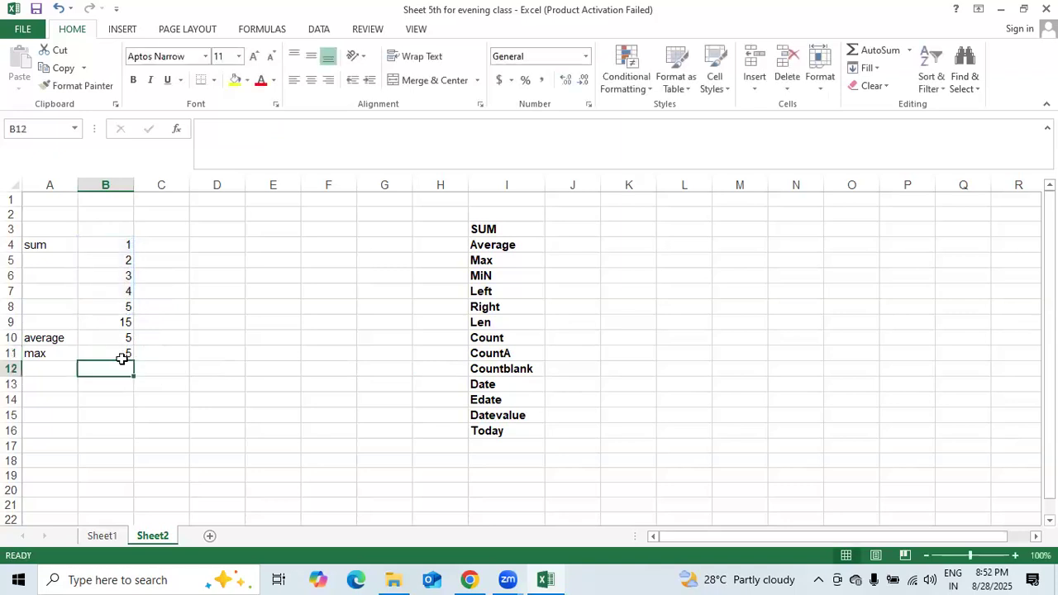
{"action": "left_click", "coordinate": [121, 359]}
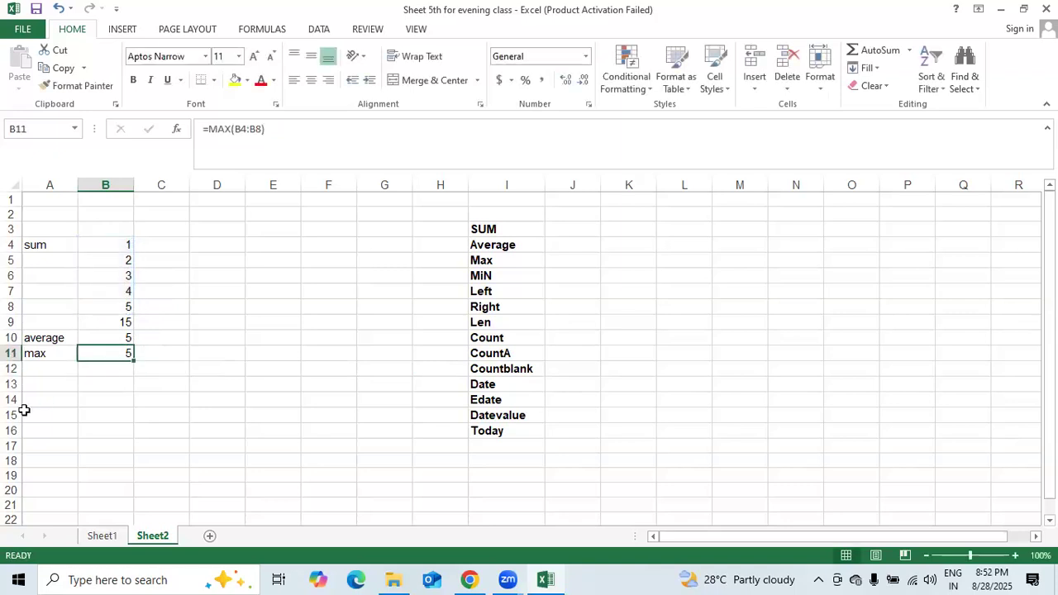
{"action": "left_click", "coordinate": [40, 370]}
{"action": "type", "text": "min"}
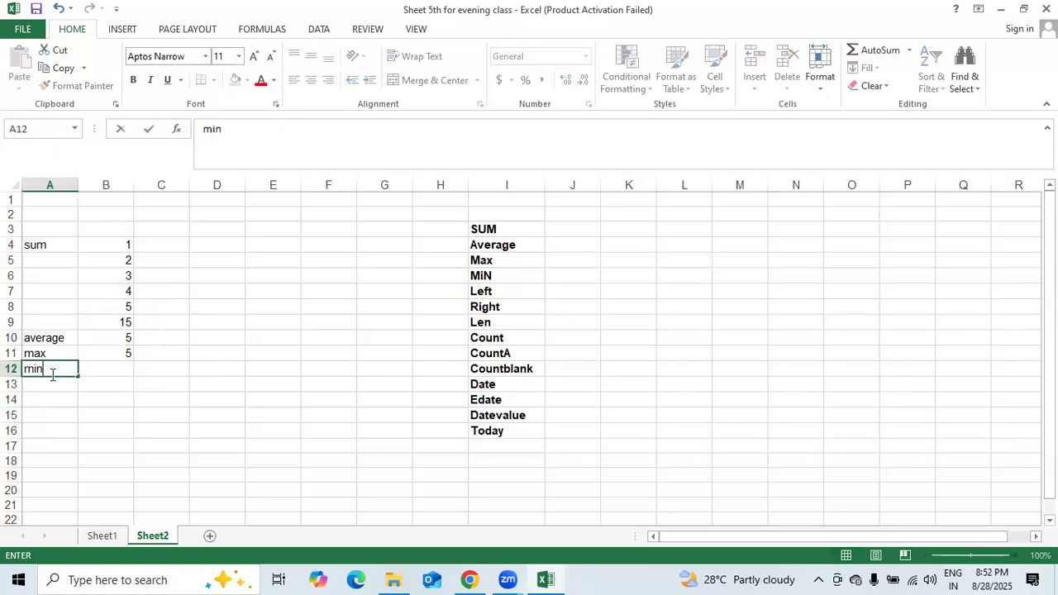
{"action": "key", "text": "Tab"}
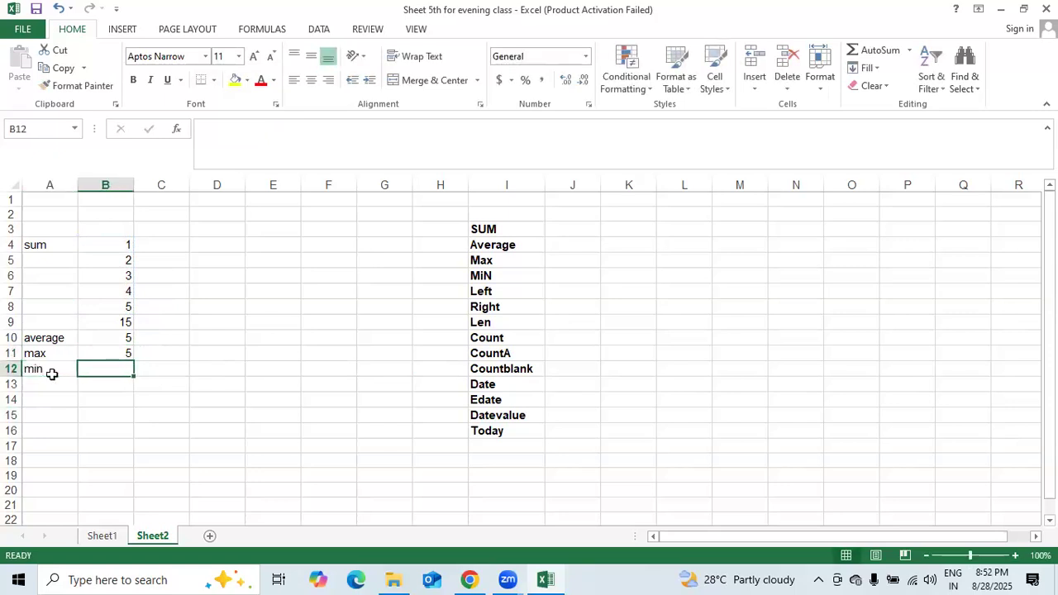
{"action": "double_click", "coordinate": [101, 368]}
{"action": "type", "text": "-"}
{"action": "key", "text": "BackSpace"}
{"action": "type", "text": "=m"}
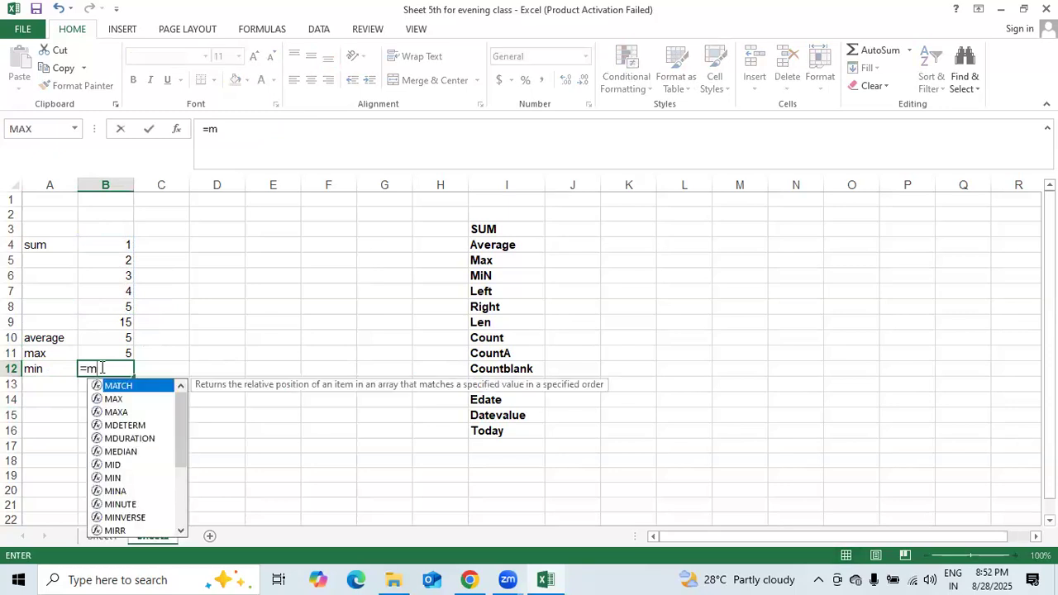
{"action": "type", "text": "in"}
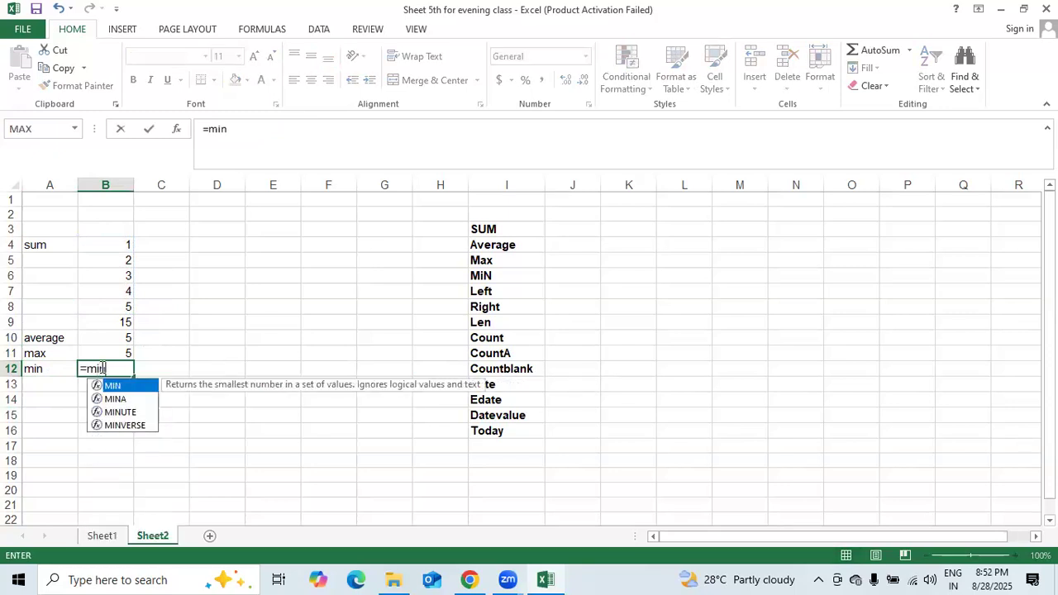
{"action": "type", "text": "("}
{"action": "left_click", "coordinate": [122, 246]}
{"action": "left_click_drag", "start_coordinate": [121, 246], "coordinate": [121, 305]}
{"action": "key", "text": "Return"}
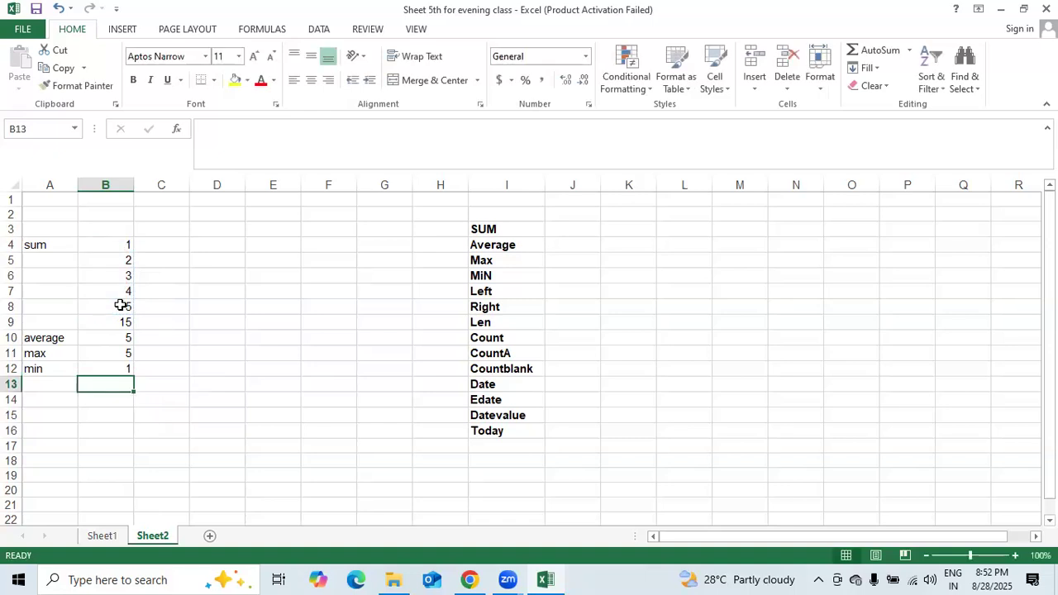
{"action": "left_click_drag", "start_coordinate": [52, 399], "coordinate": [50, 383]}
{"action": "left_click", "coordinate": [50, 383]}
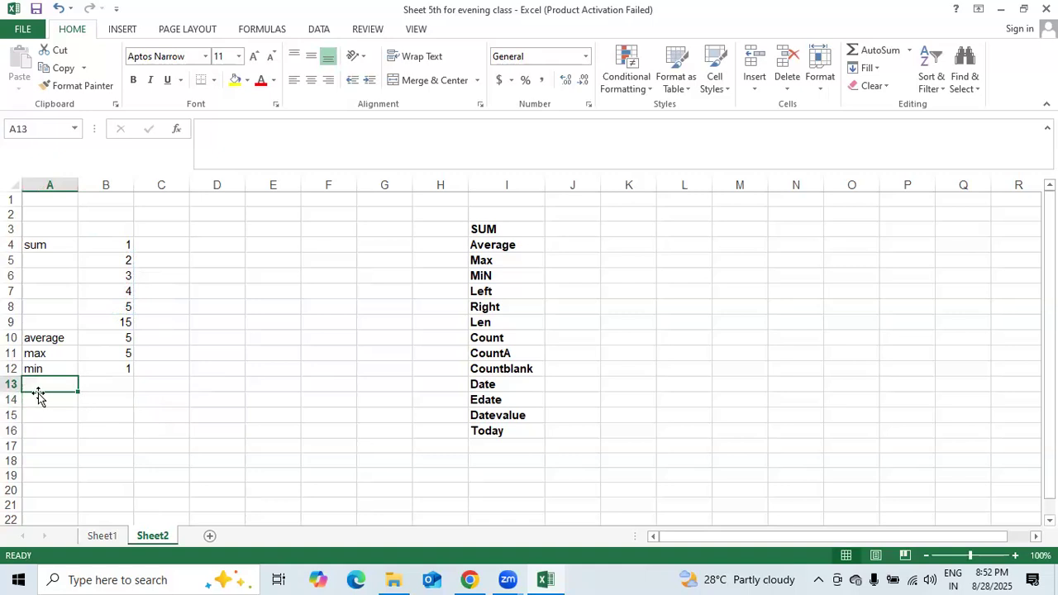
- Label A13 'left' and enter a sample name in B13
{"action": "type", "text": "left"}
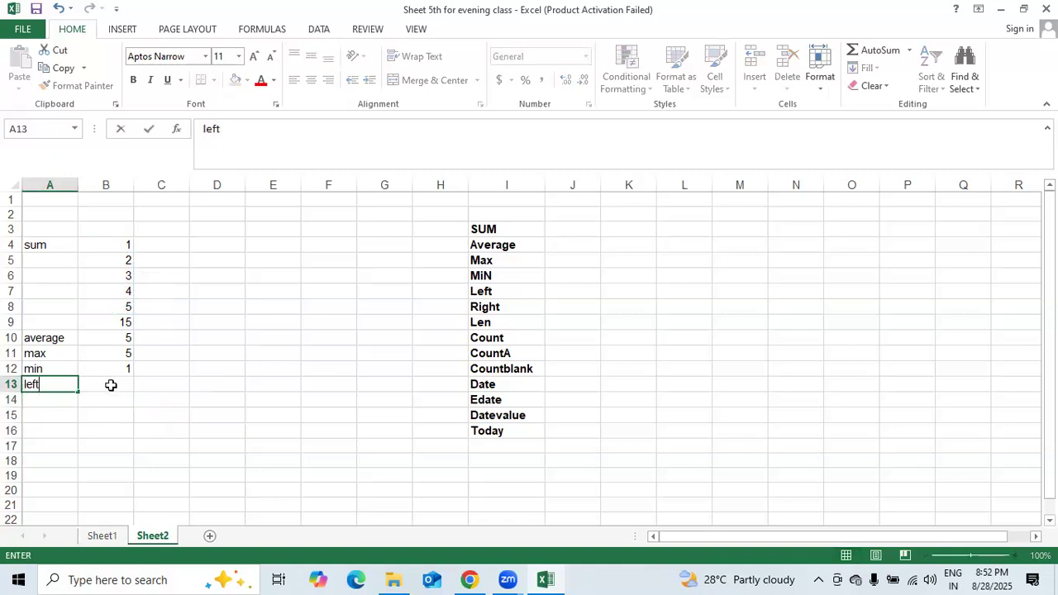
{"action": "left_click", "coordinate": [110, 385]}
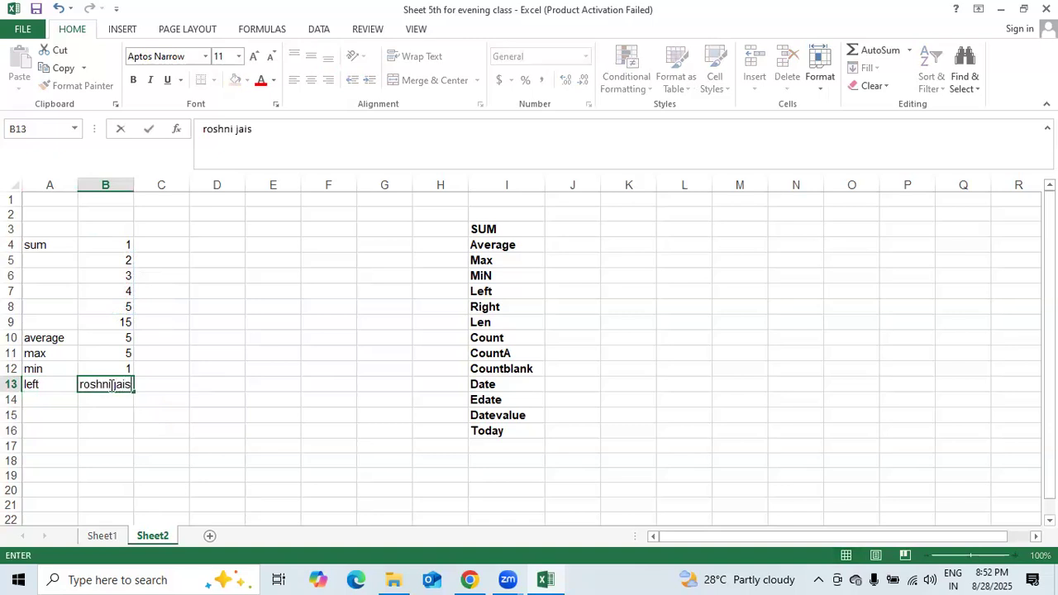
{"action": "key", "text": "Return"}
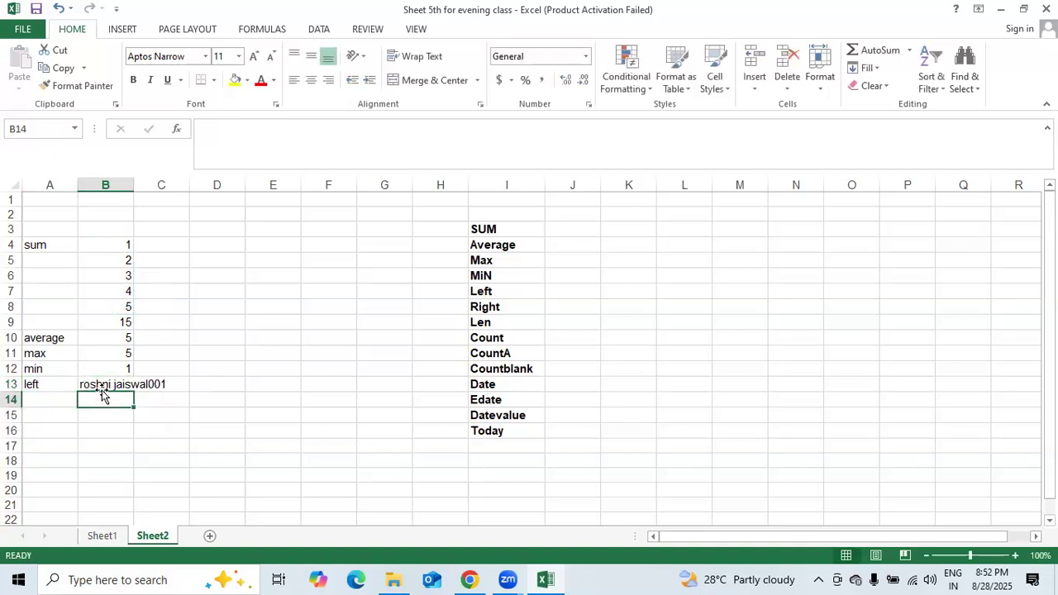
- Enter =LEFT(B13,8) in B14 to return the name's first 8 characters
{"action": "left_click", "coordinate": [56, 400]}
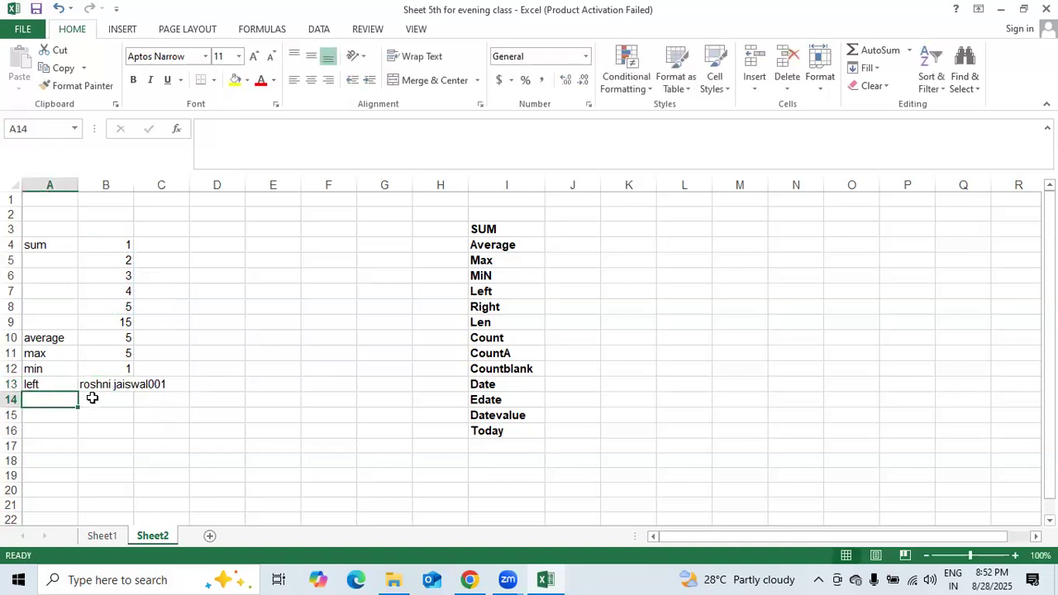
{"action": "left_click", "coordinate": [91, 398]}
{"action": "type", "text": "="}
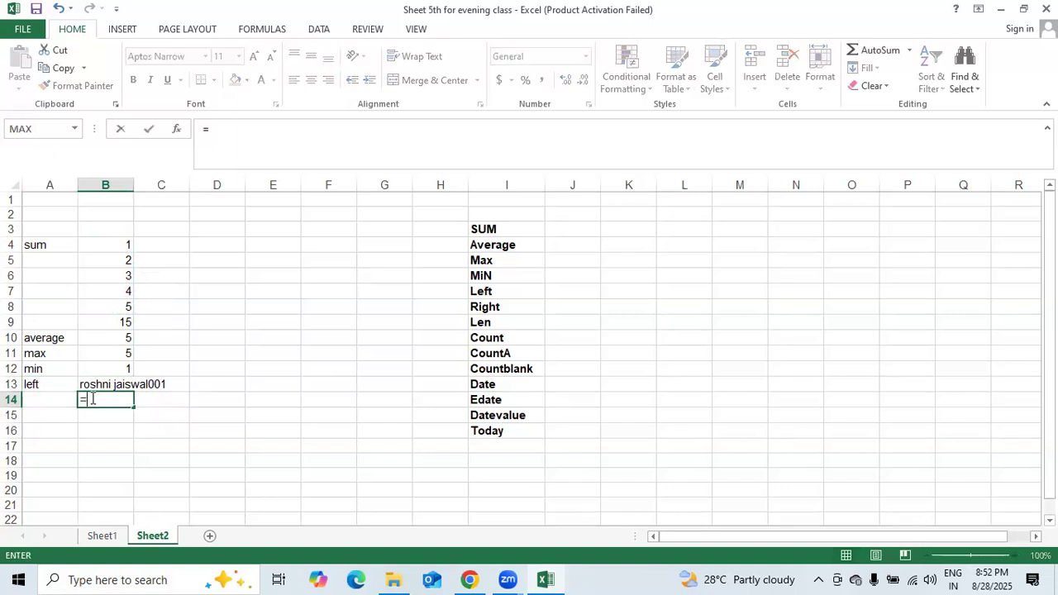
{"action": "type", "text": "left"}
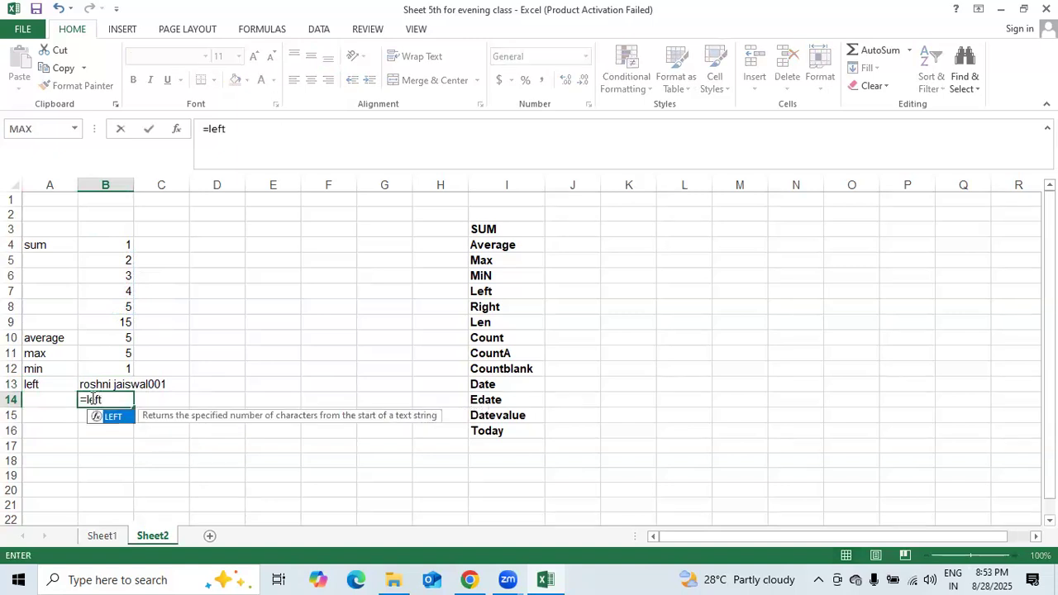
{"action": "type", "text": "("}
{"action": "left_click", "coordinate": [108, 383]}
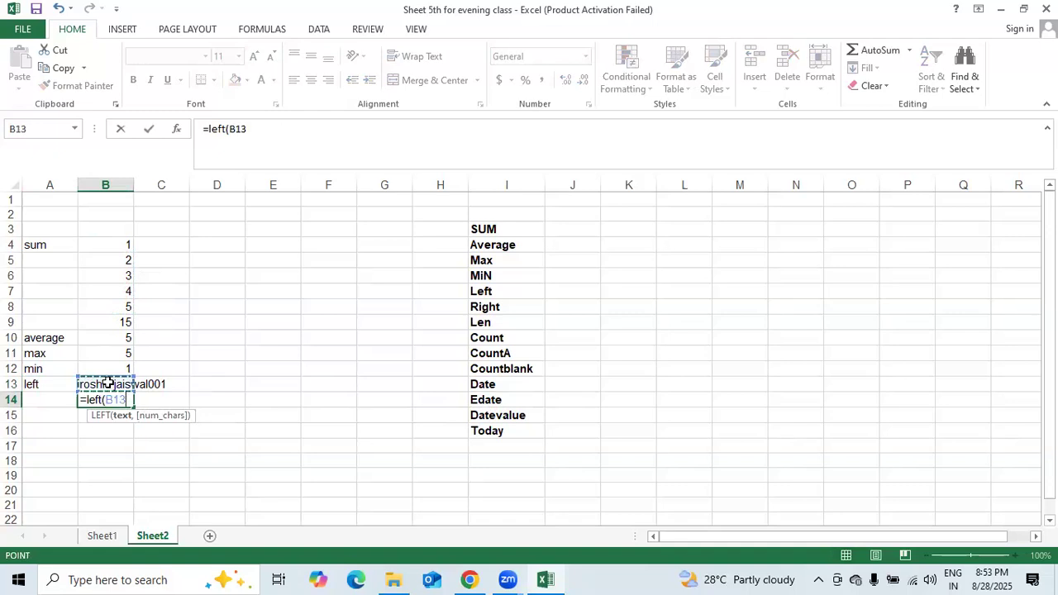
{"action": "type", "text": ","}
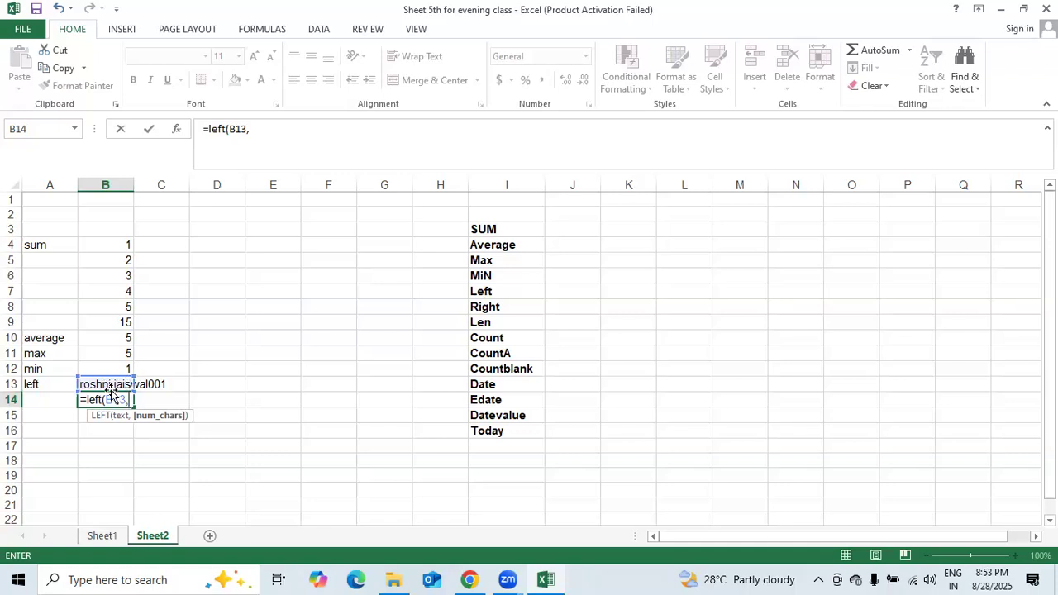
{"action": "type", "text": "8"}
{"action": "key", "text": "Return"}
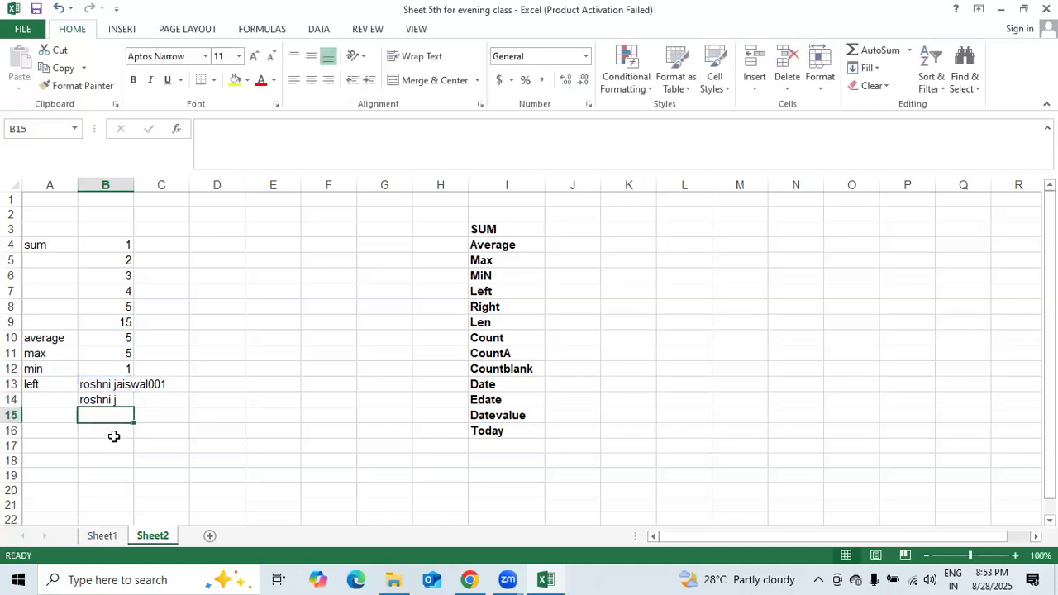
{"action": "left_click", "coordinate": [53, 416]}
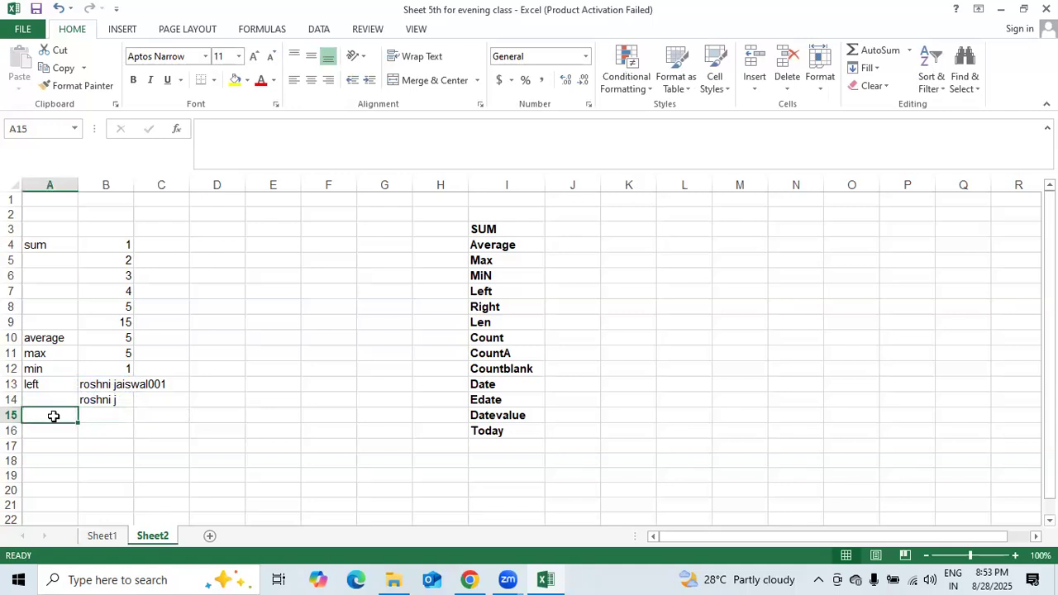
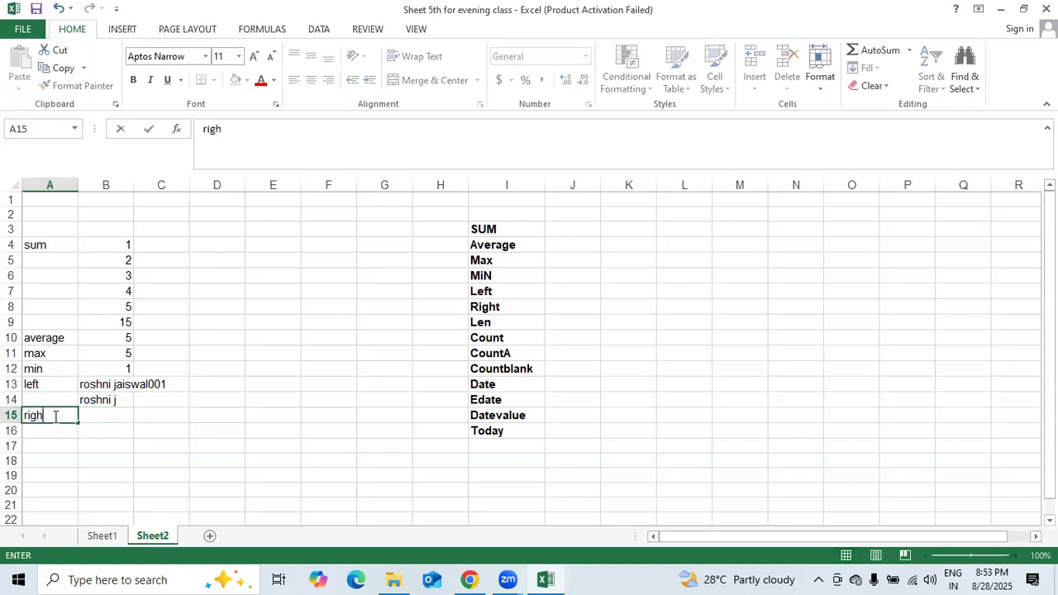
- Label A15 'right' and enter a second sample name in B15
{"action": "key", "text": "Return"}
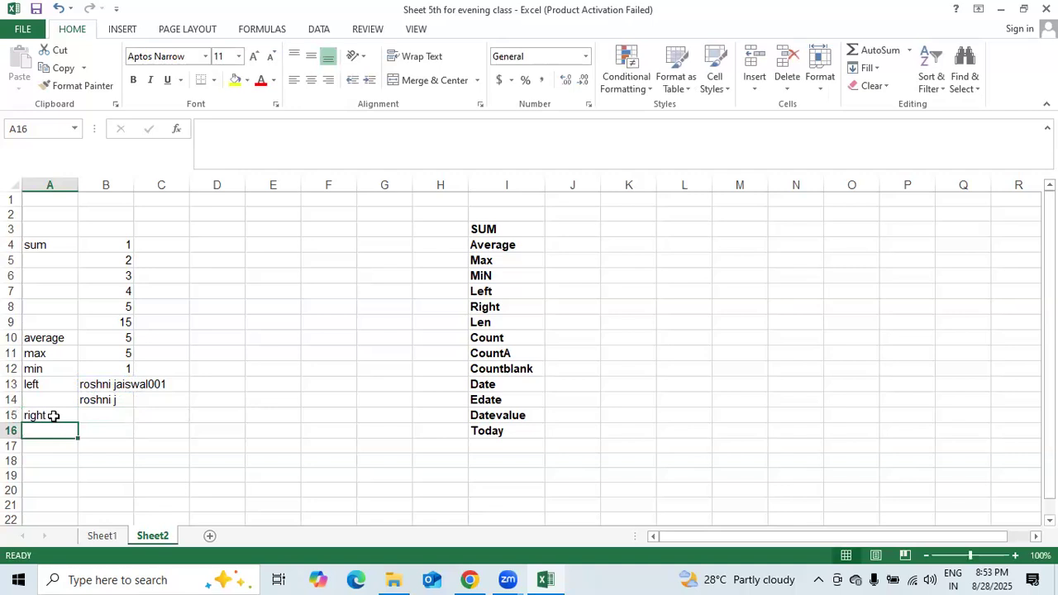
{"action": "key", "text": "Right"}
{"action": "key", "text": "Up"}
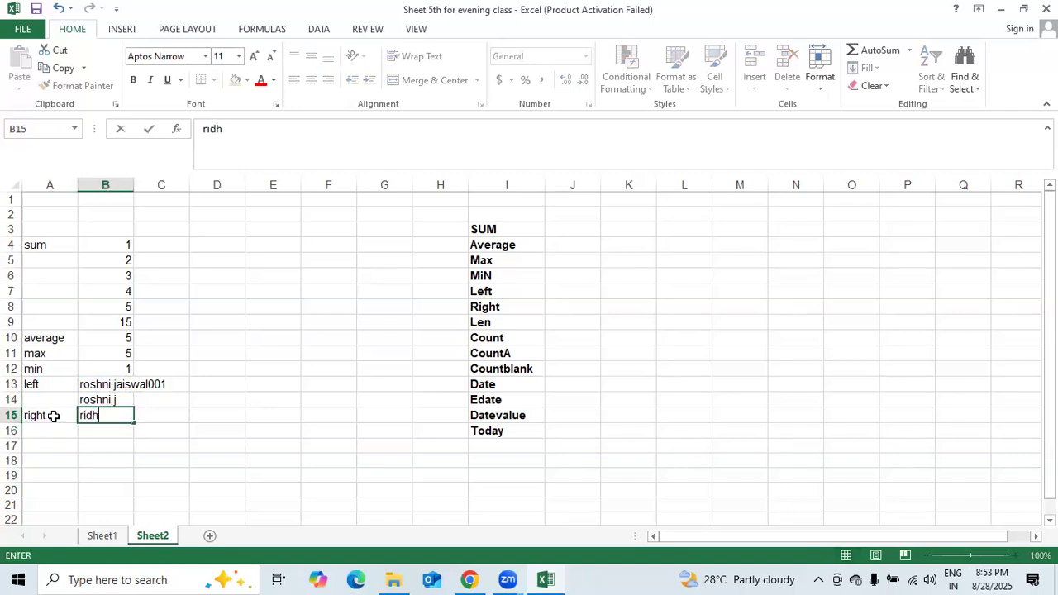
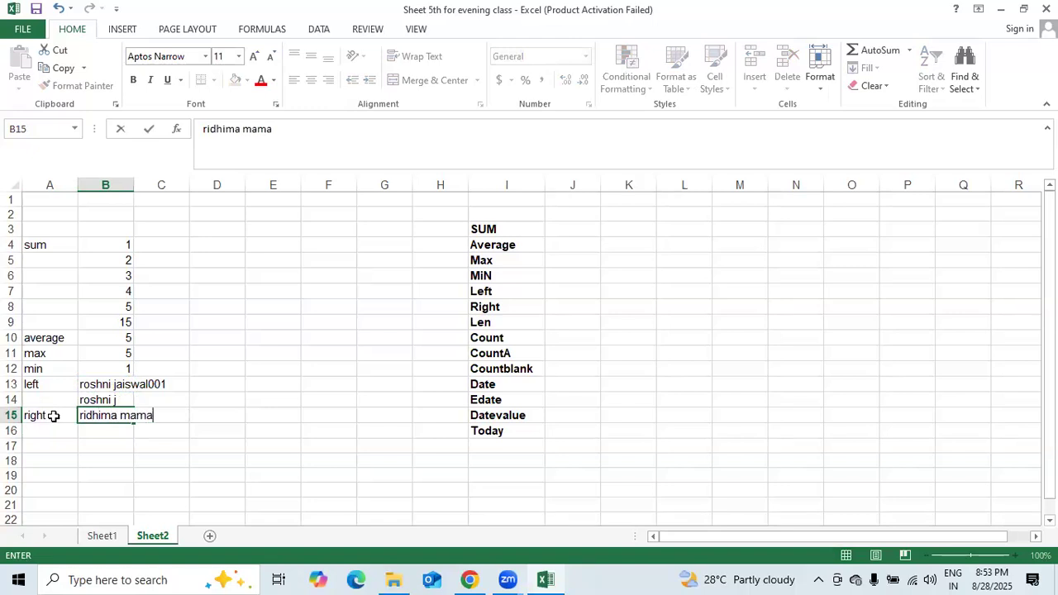
{"action": "key", "text": "Return"}
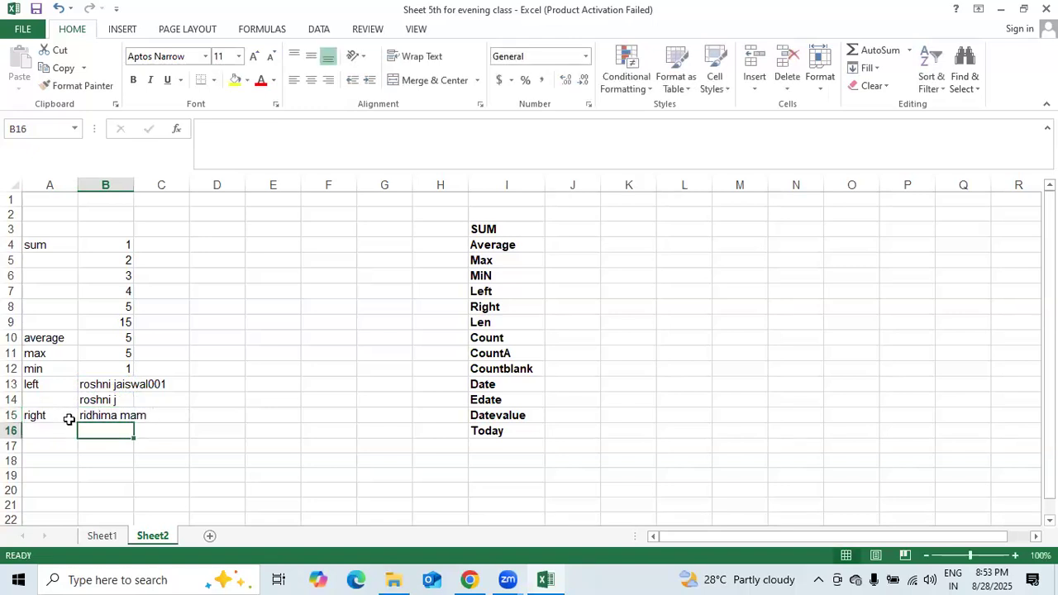
- Enter =RIGHT(B15,7) in B16
{"action": "type", "text": "="}
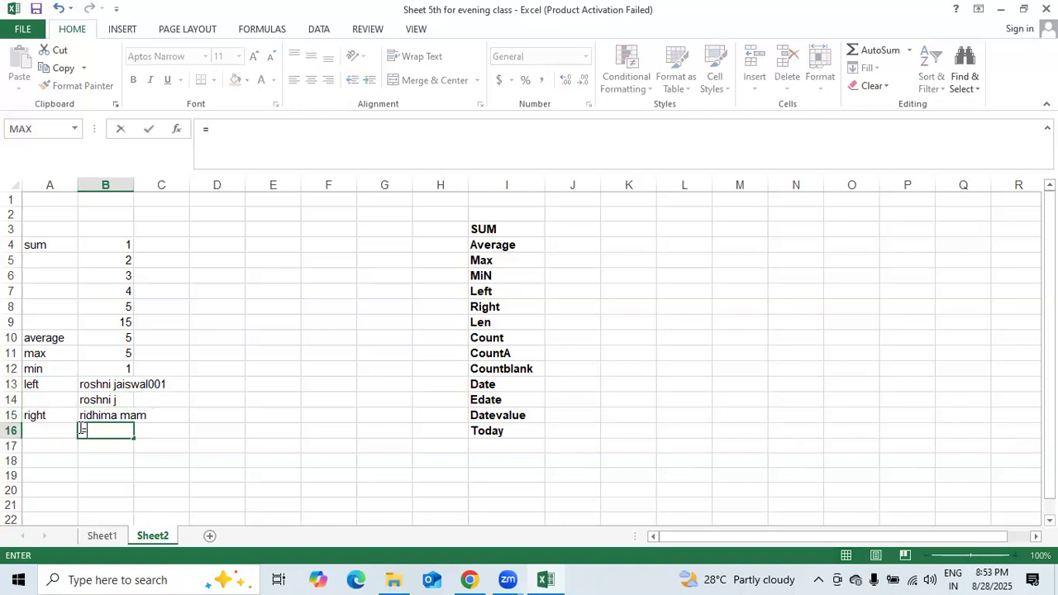
{"action": "type", "text": "ri"}
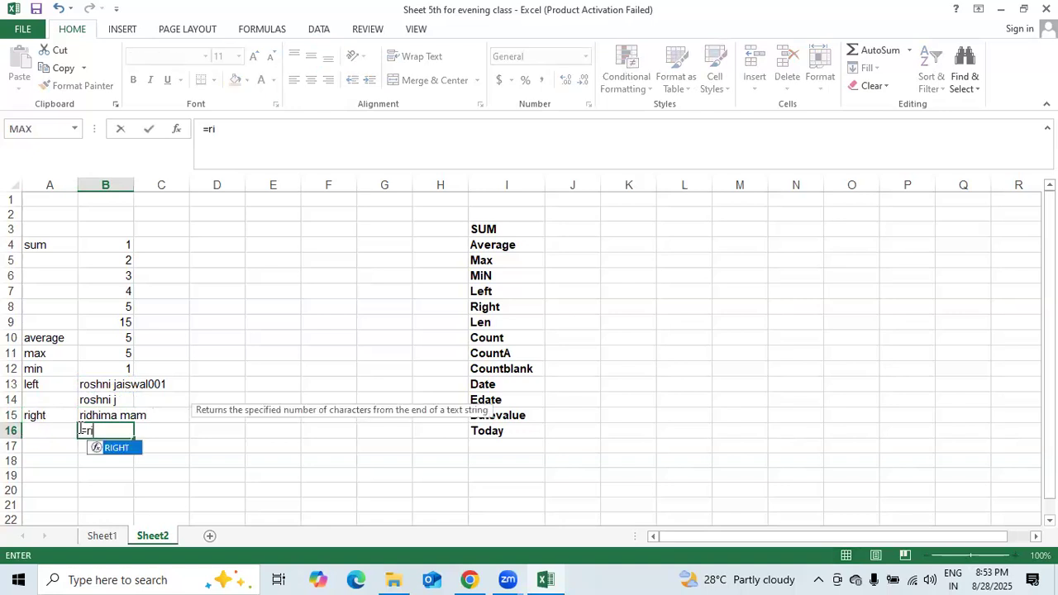
{"action": "type", "text": "ght("}
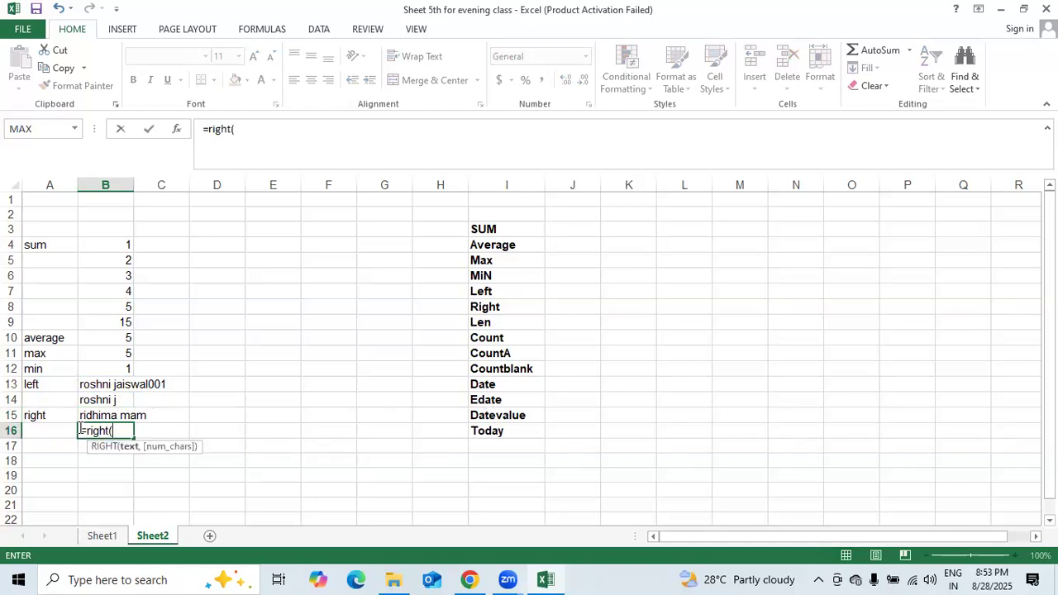
{"action": "left_click", "coordinate": [99, 411]}
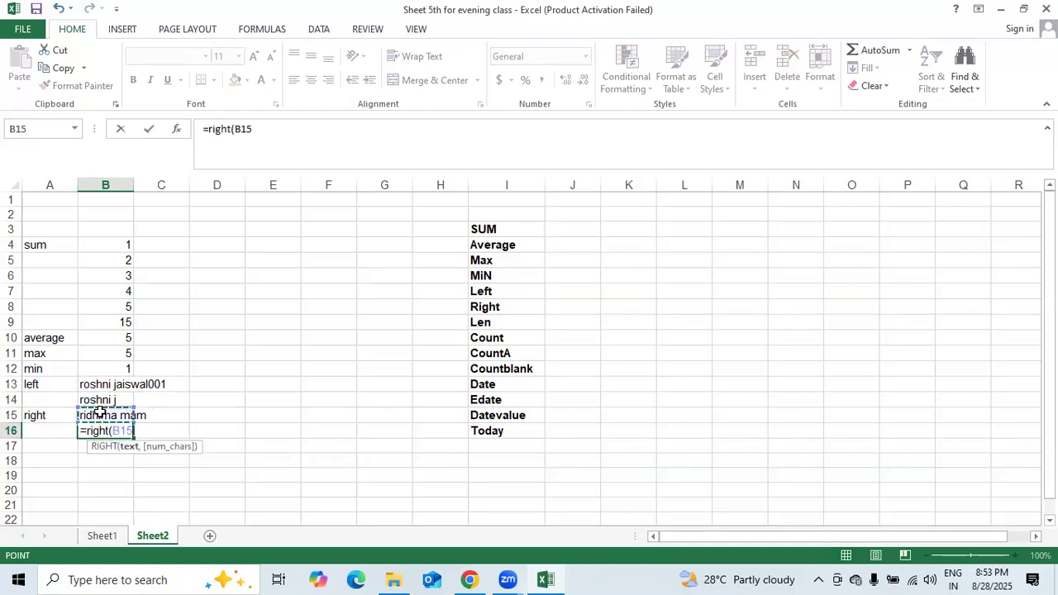
{"action": "type", "text": ","}
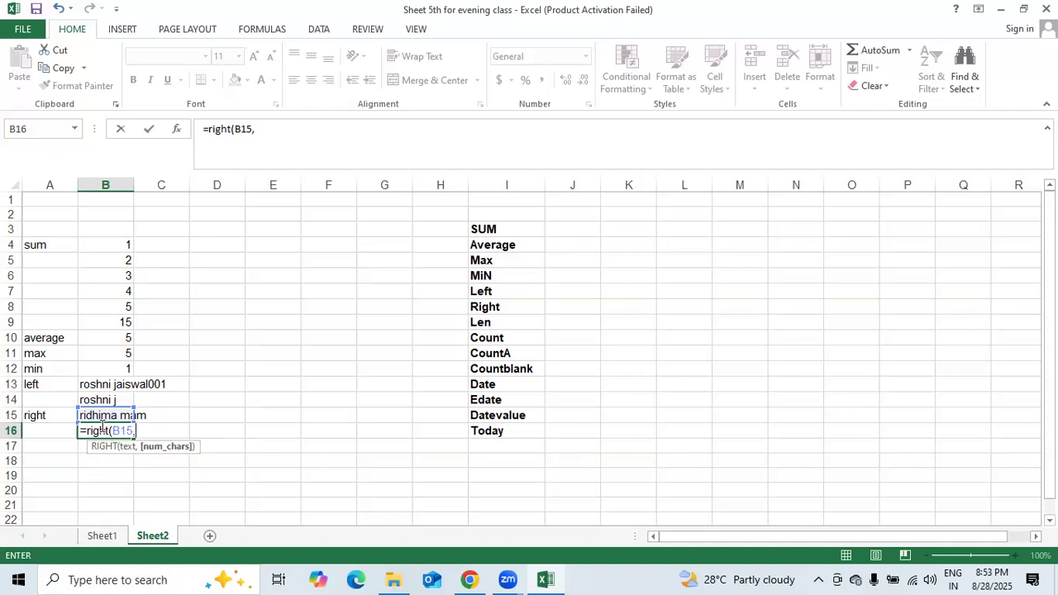
{"action": "type", "text": "7"}
{"action": "key", "text": "Return"}
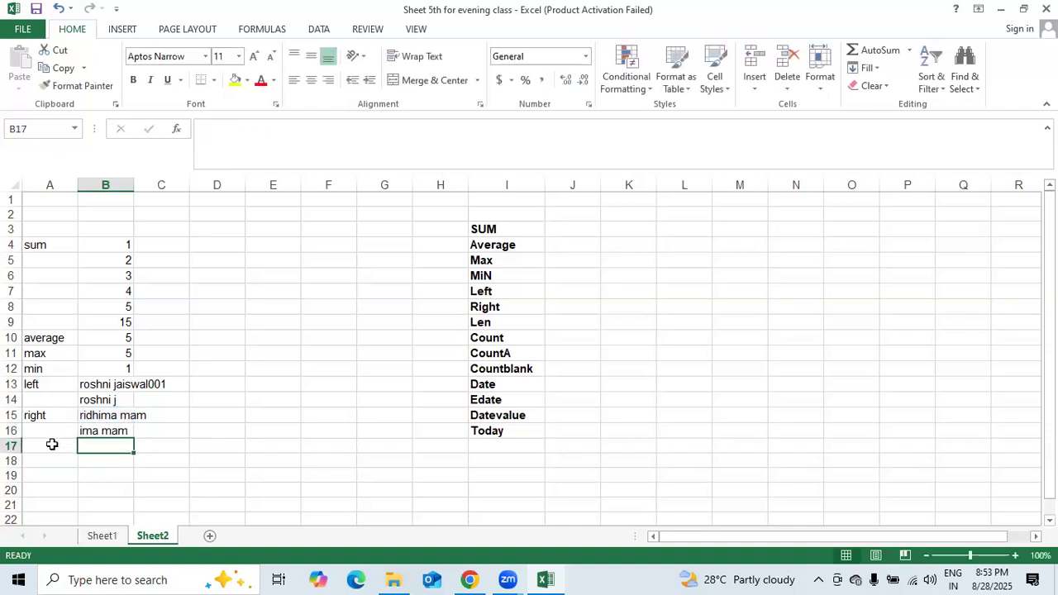
{"action": "double_click", "coordinate": [88, 431]}
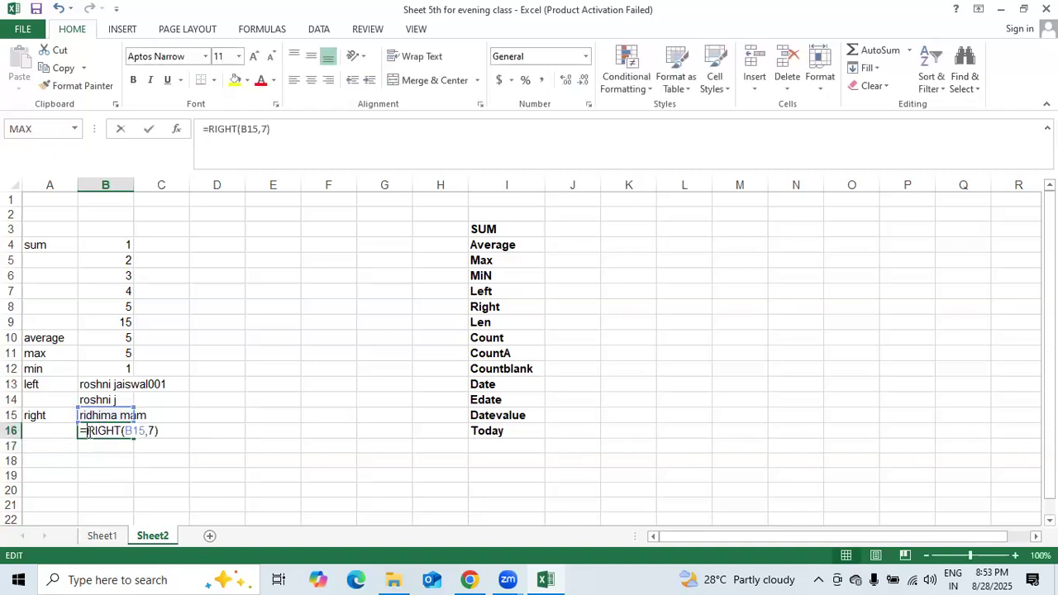
{"action": "key", "text": "Return"}
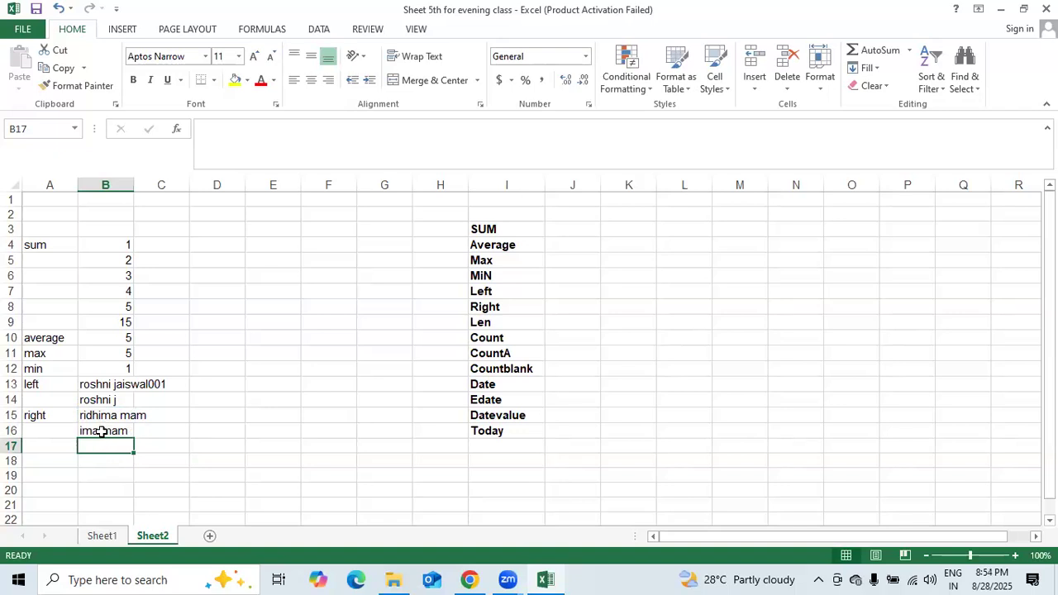
- Change B16 to =RIGHT(B15,9) to return the last 9 characters
{"action": "left_click", "coordinate": [102, 428]}
{"action": "type", "text": "="}
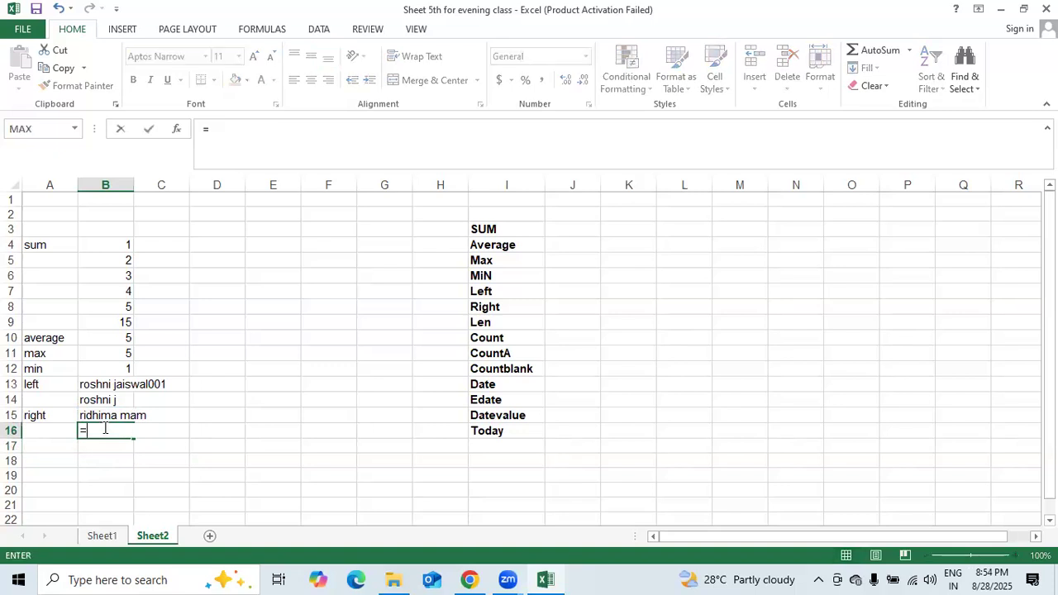
{"action": "type", "text": "rig"}
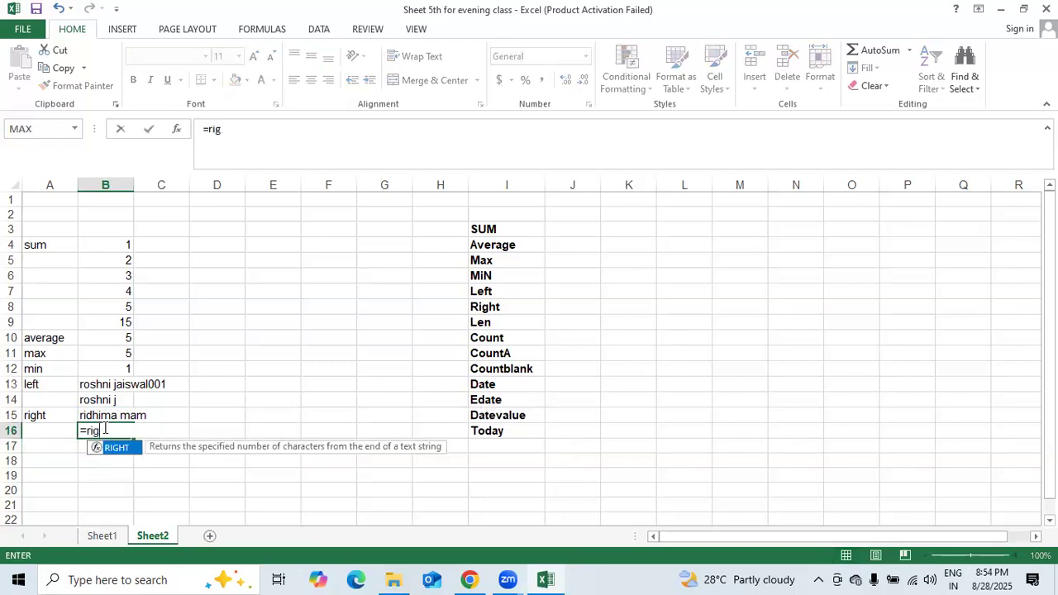
{"action": "type", "text": "ht("}
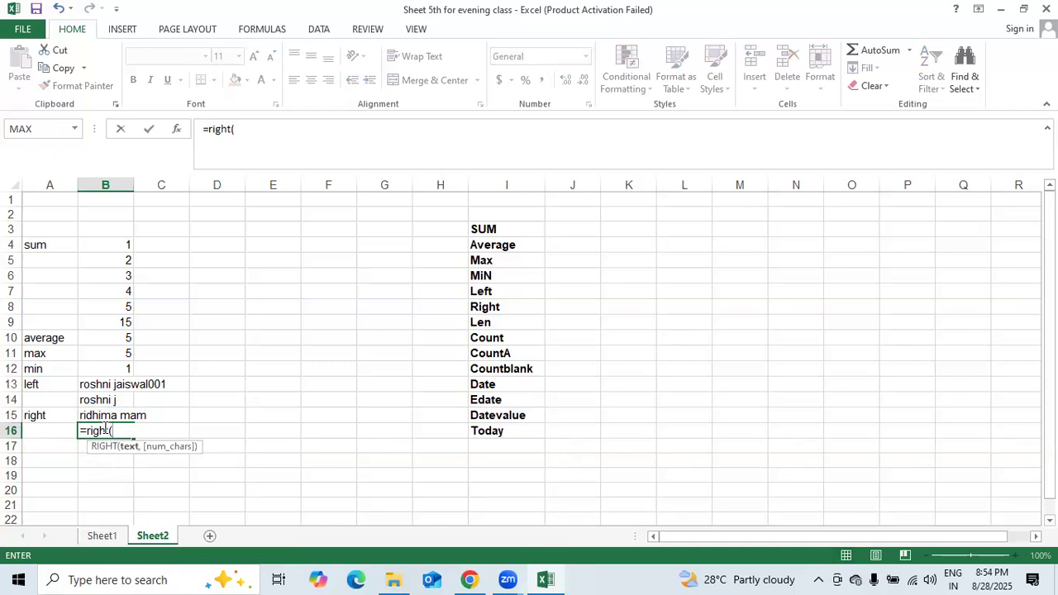
{"action": "left_click", "coordinate": [129, 415]}
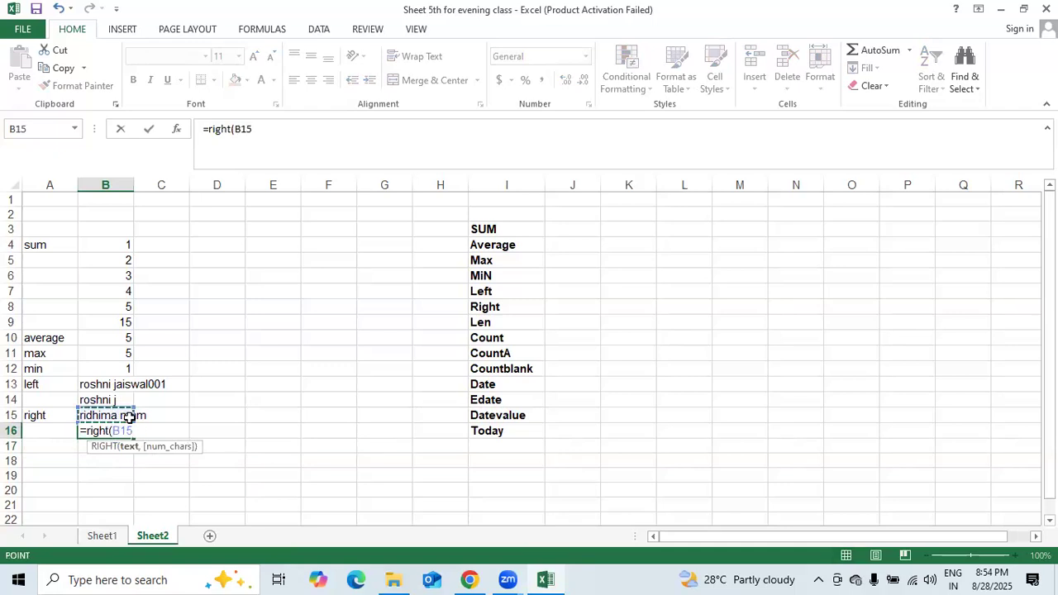
{"action": "type", "text": ","}
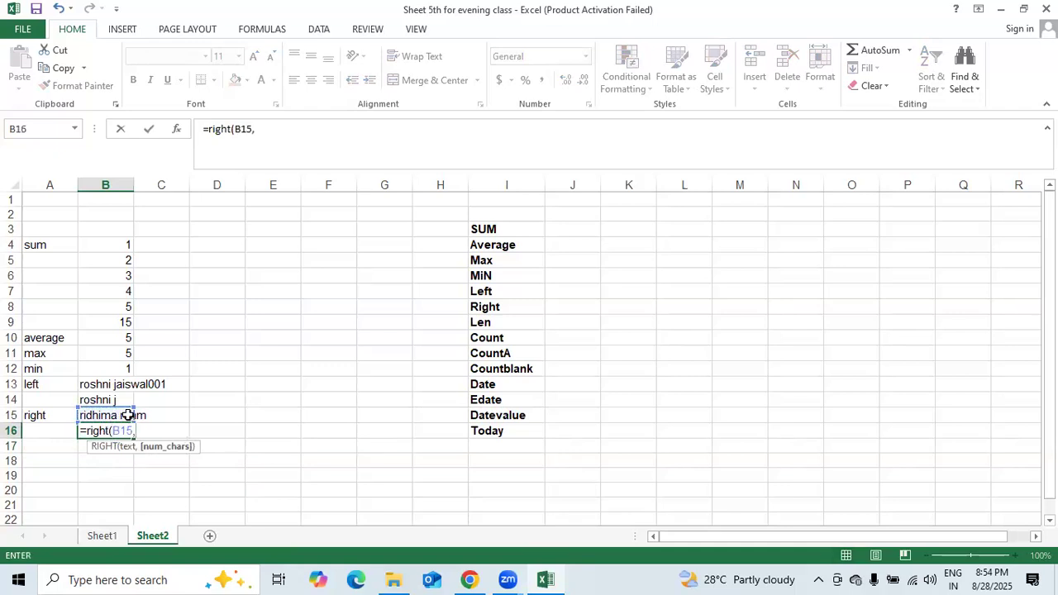
{"action": "type", "text": "9)"}
{"action": "key", "text": "Return"}
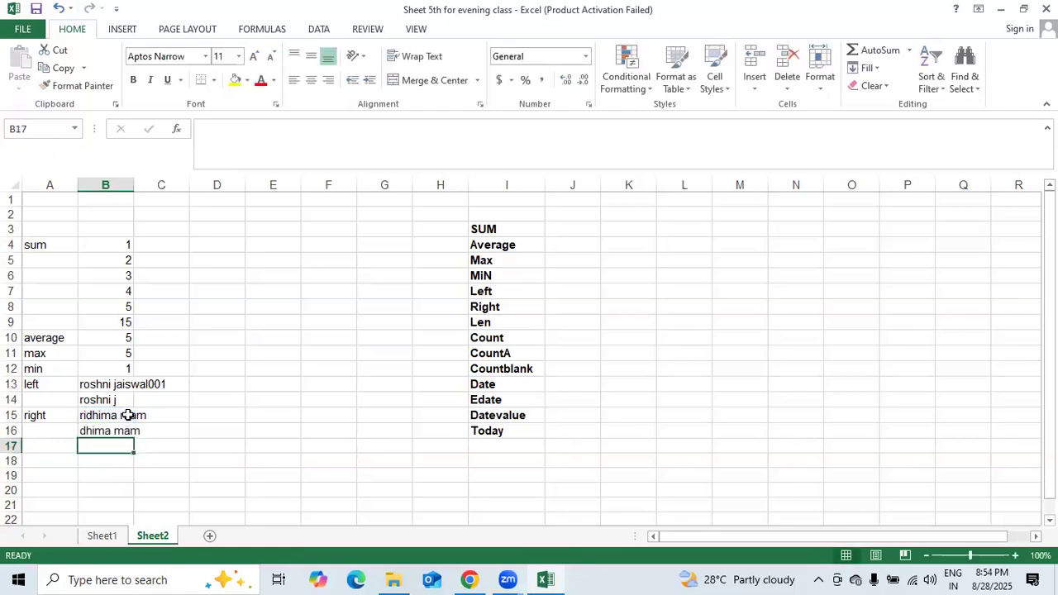
- Label A17 'len' and enter =LEN(B13) in B17, showing 17
{"action": "left_click", "coordinate": [61, 449]}
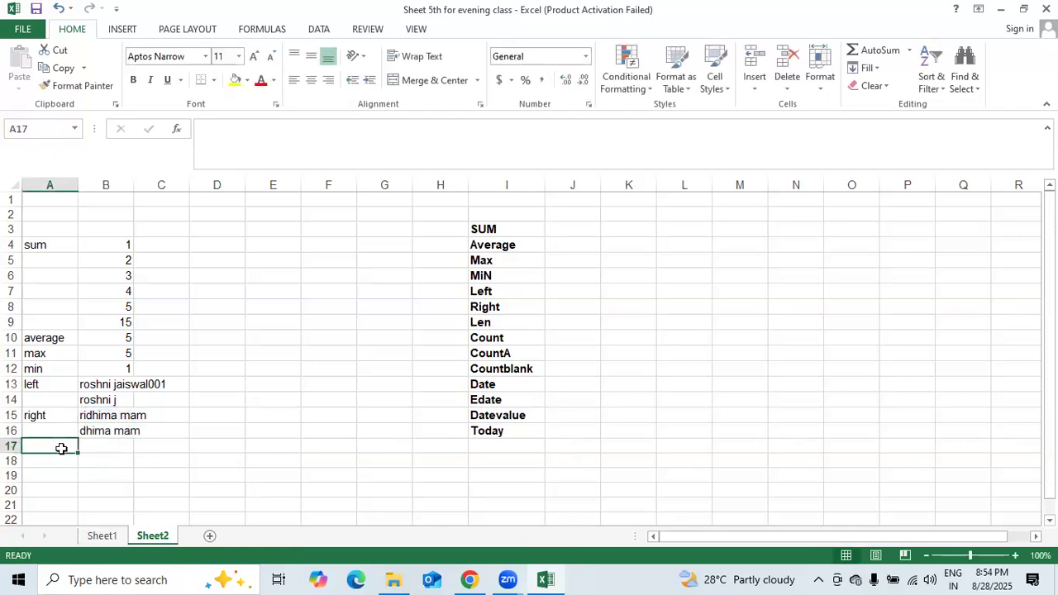
{"action": "type", "text": "len"}
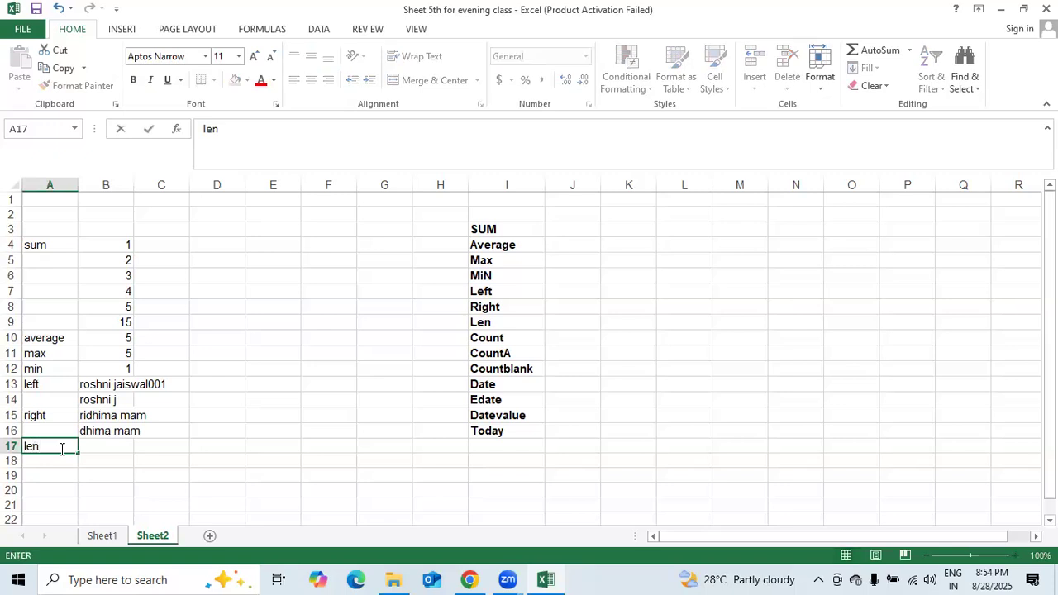
{"action": "key", "text": "Tab"}
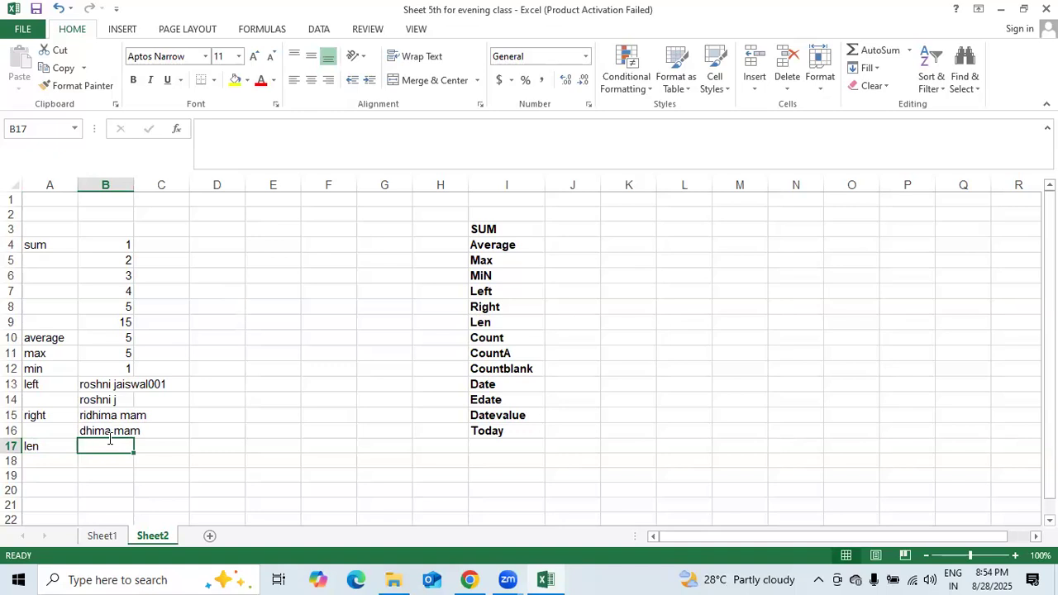
{"action": "type", "text": "=len"}
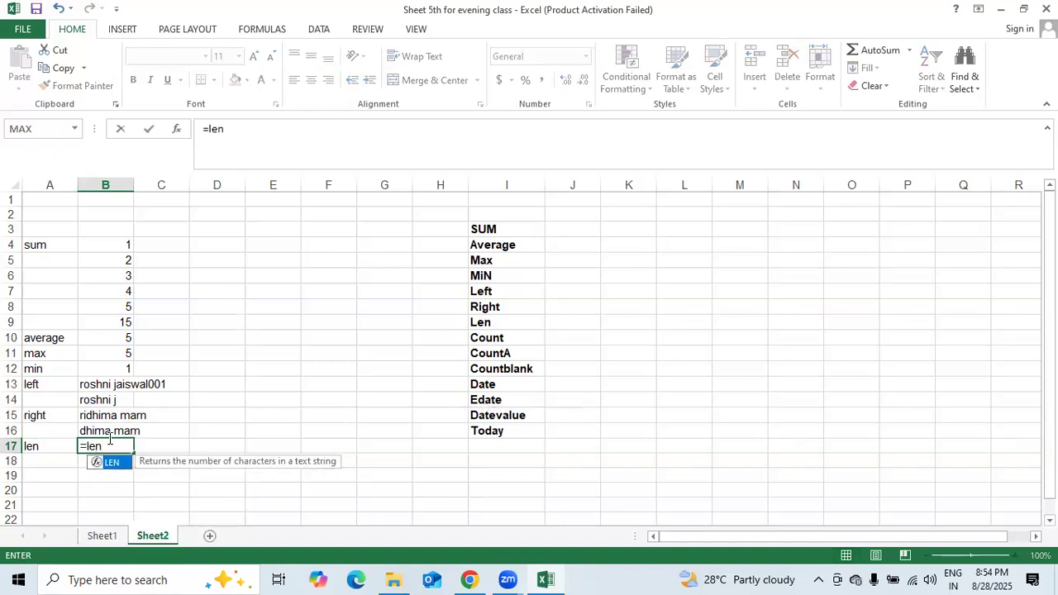
{"action": "type", "text": "("}
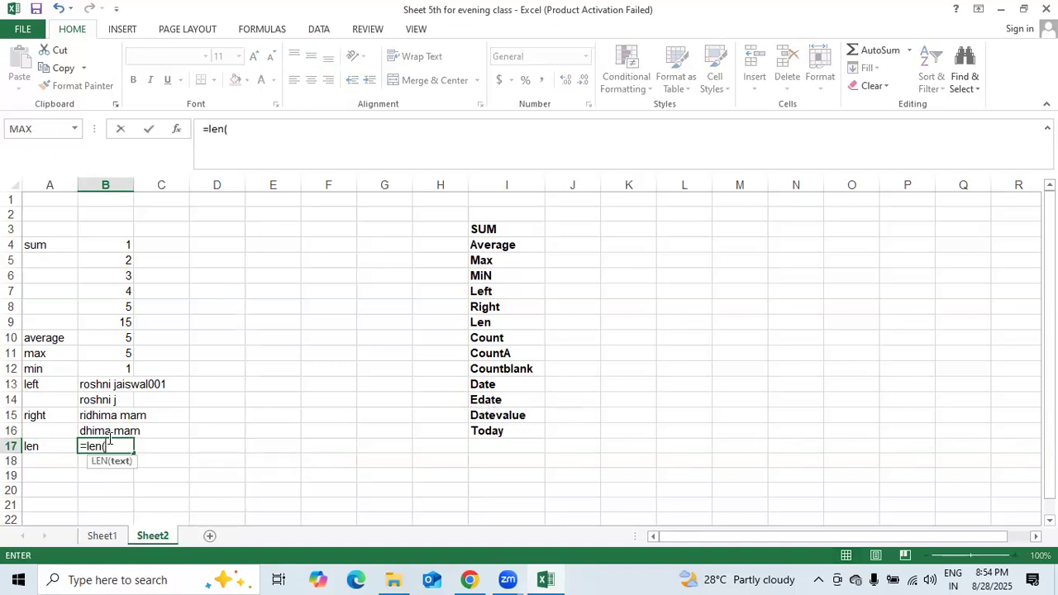
{"action": "left_click", "coordinate": [109, 383]}
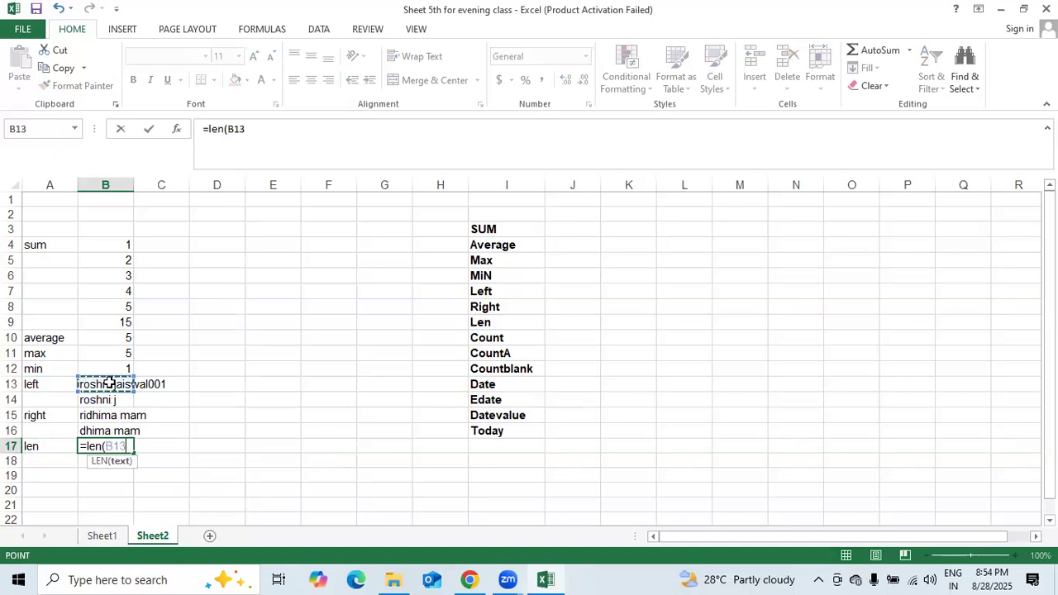
{"action": "type", "text": ")"}
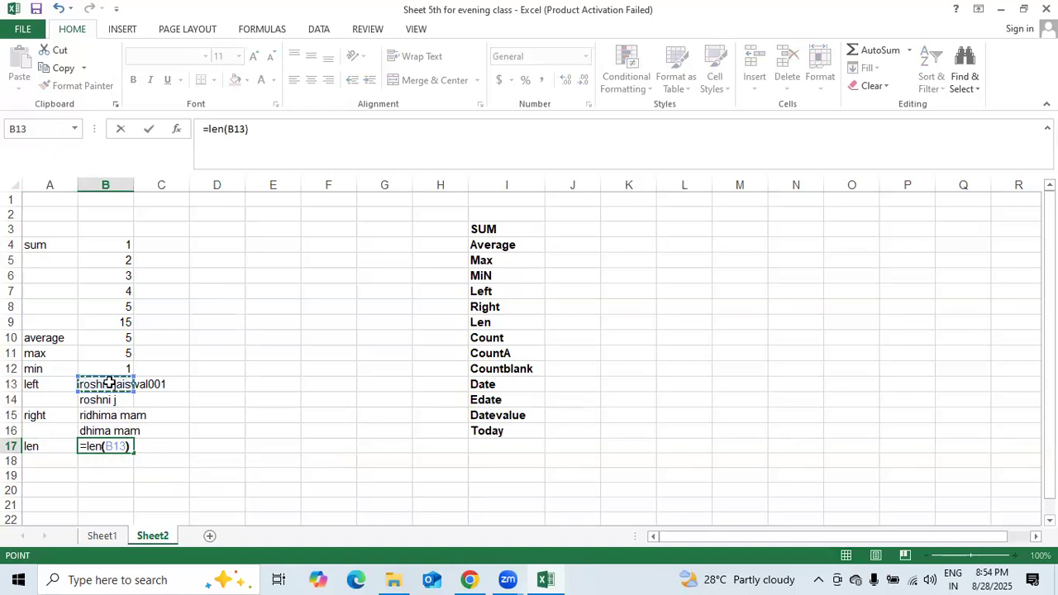
{"action": "key", "text": "Return"}
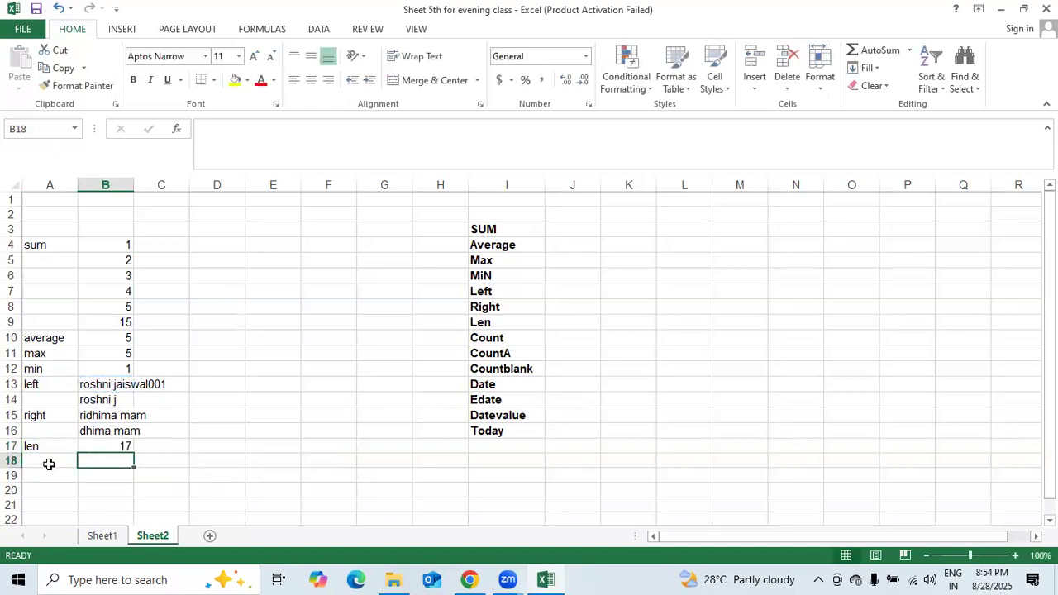
{"action": "left_click", "coordinate": [49, 466]}
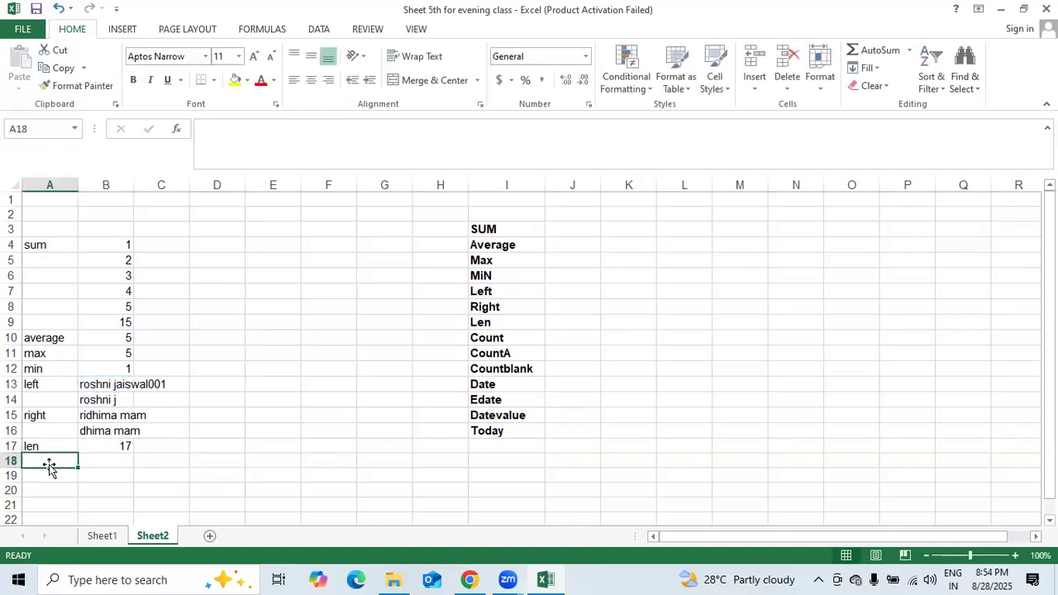
- Label A18 'count' and enter =COUNT(B4:B16) in B18, showing 9
{"action": "type", "text": "count"}
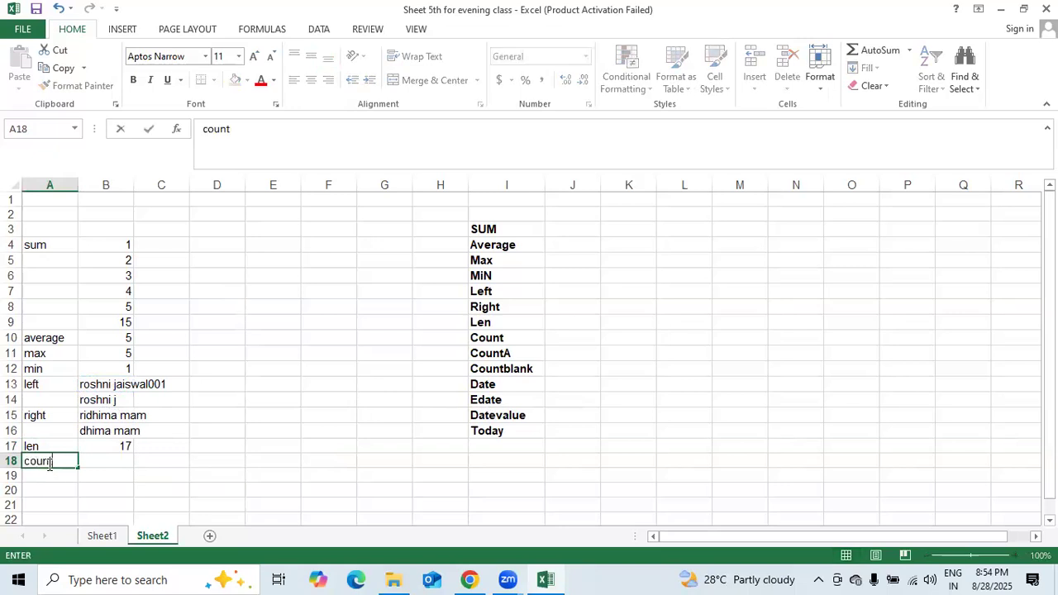
{"action": "key", "text": "Tab"}
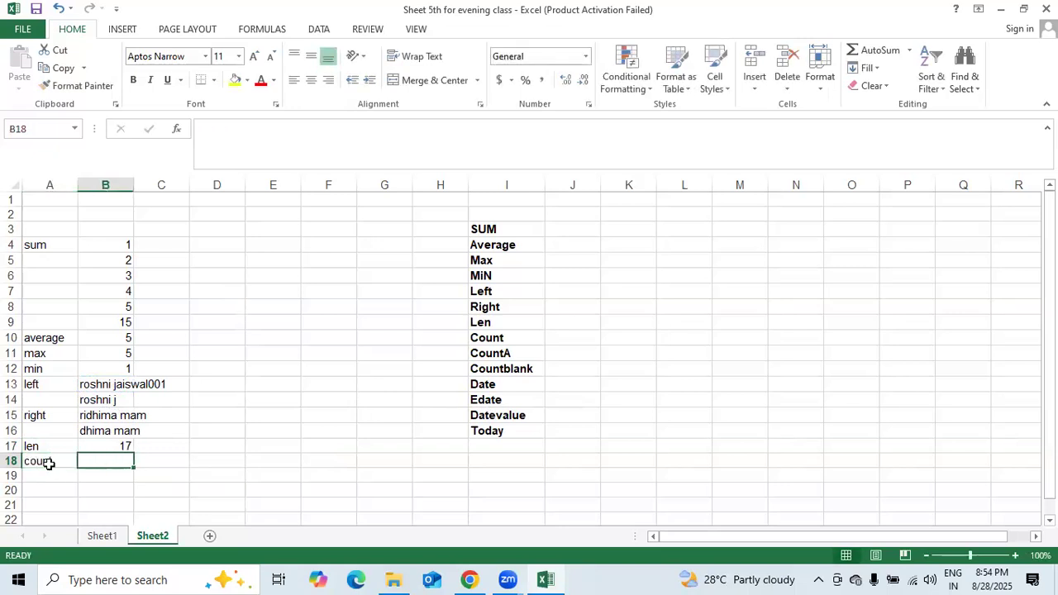
{"action": "type", "text": "+"}
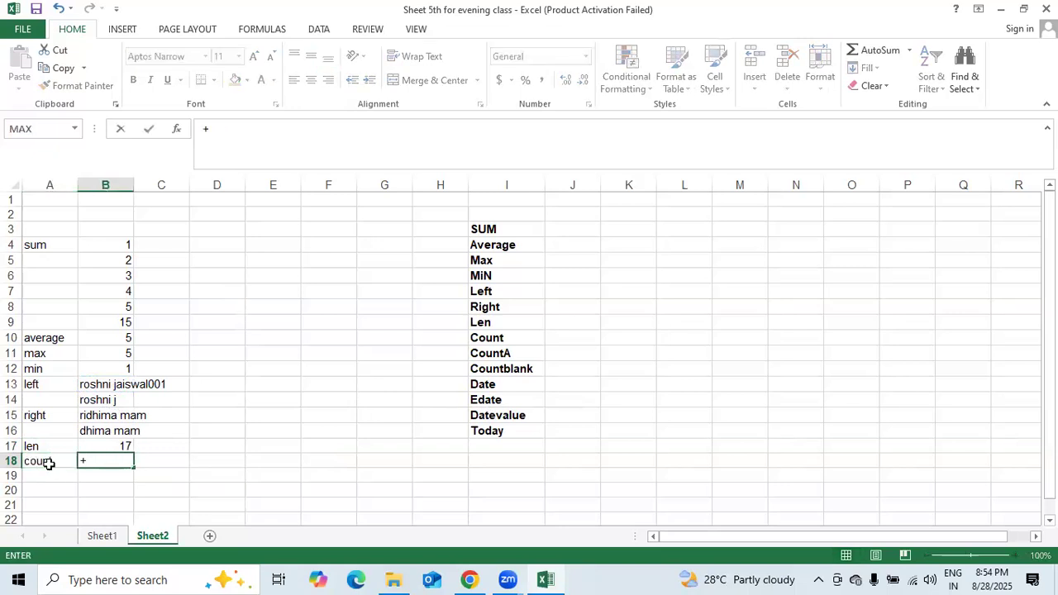
{"action": "key", "text": "BackSpace"}
{"action": "type", "text": "=count"}
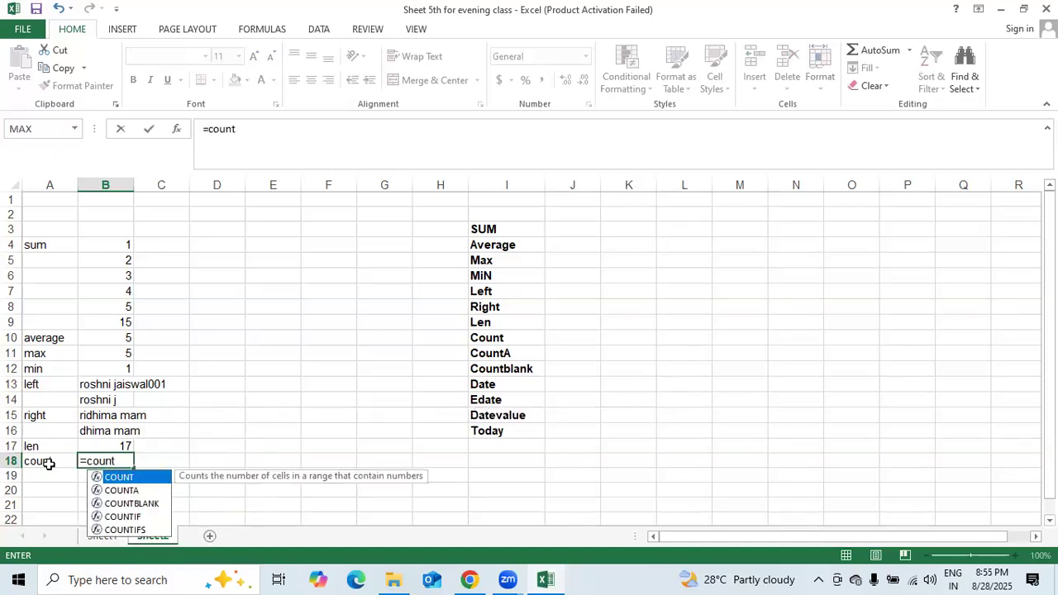
{"action": "type", "text": "("}
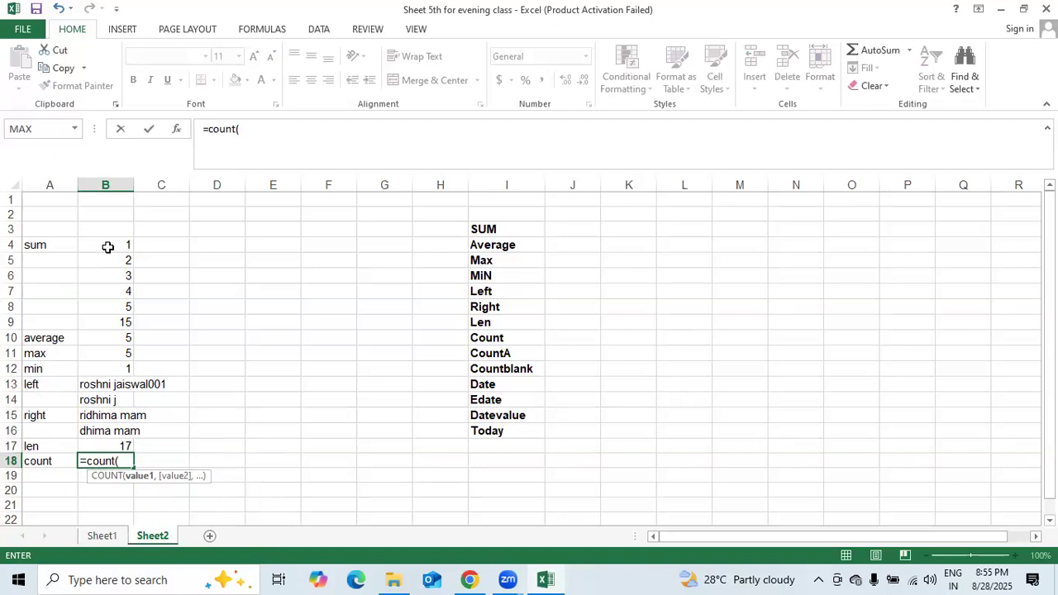
{"action": "left_click", "coordinate": [107, 245]}
{"action": "left_click_drag", "start_coordinate": [110, 373], "coordinate": [126, 427]}
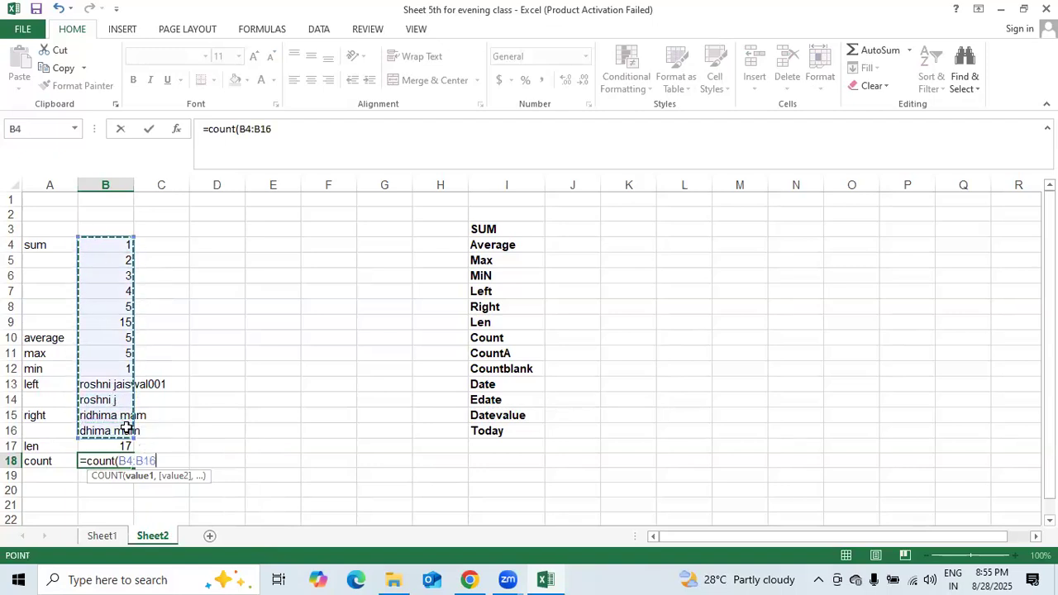
{"action": "key", "text": "Return"}
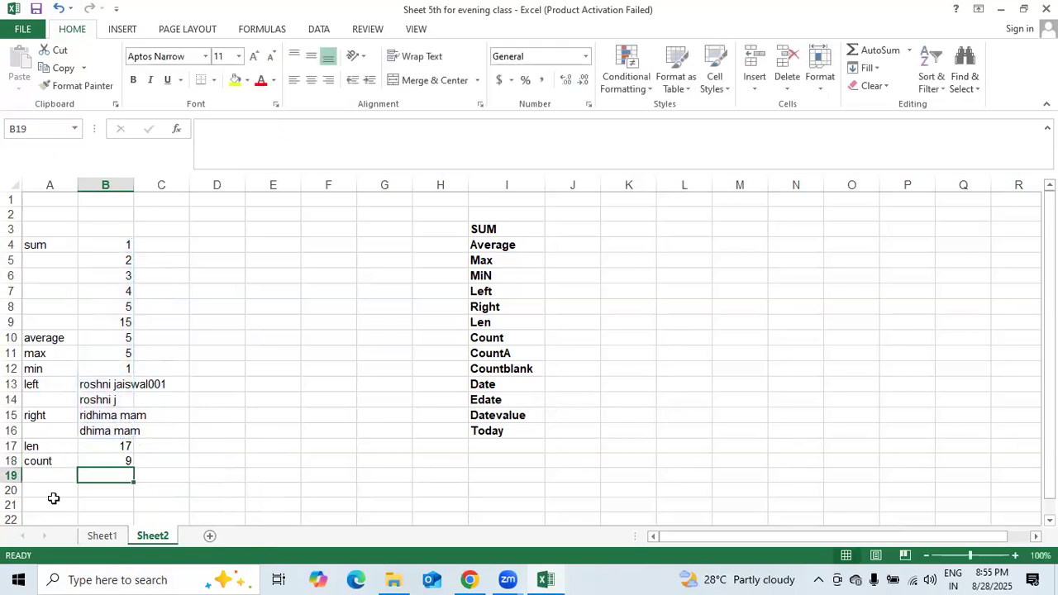
{"action": "left_click", "coordinate": [48, 477]}
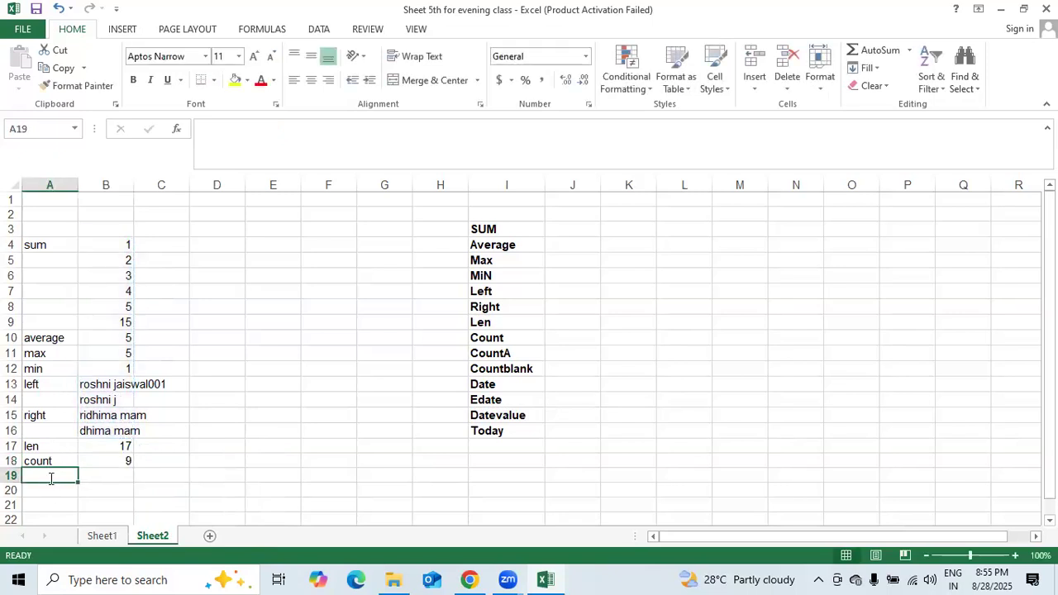
- Label A19 'counta' and enter =COUNTA(B4:B120) in B19, accepting the circular-reference warning
{"action": "type", "text": "counta"}
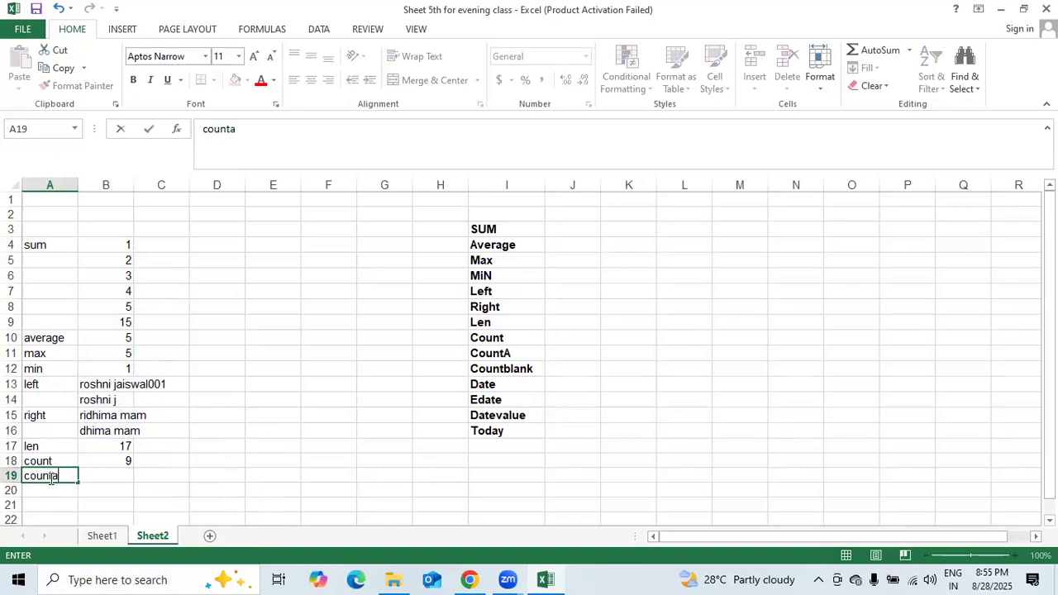
{"action": "key", "text": "Tab"}
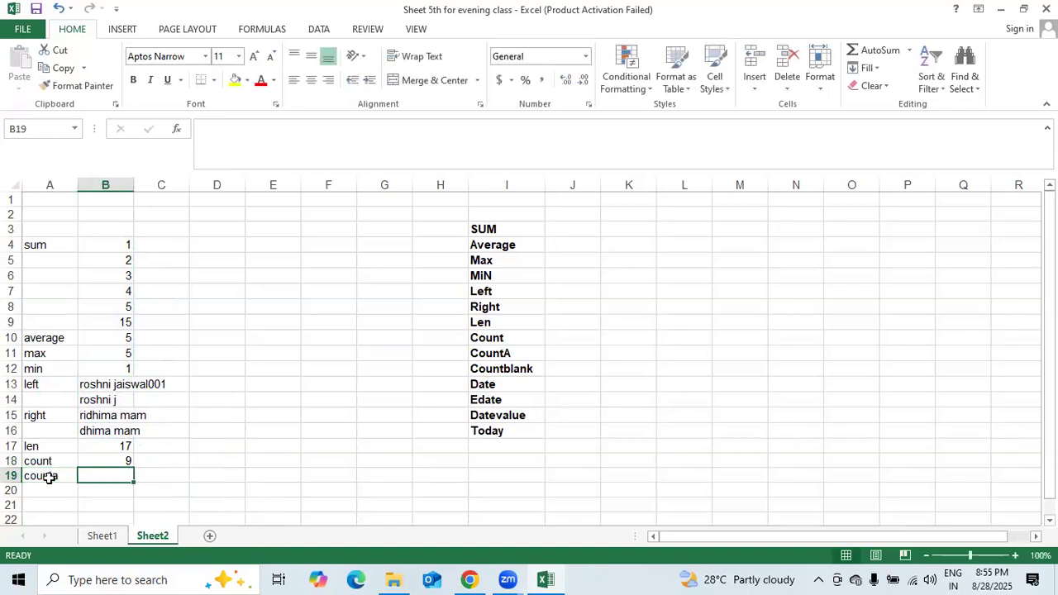
{"action": "type", "text": "="}
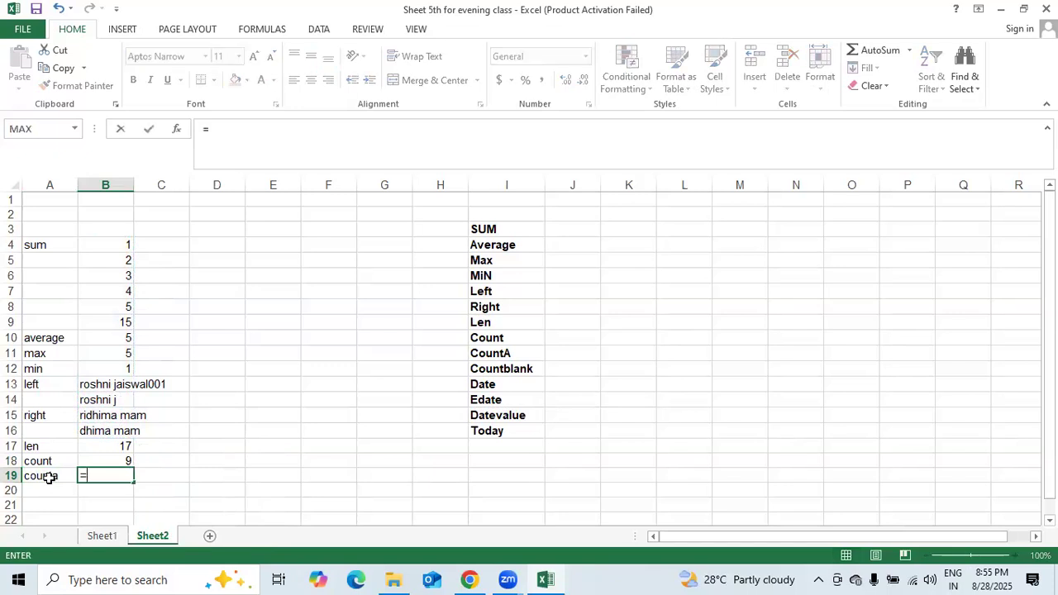
{"action": "type", "text": "coun"}
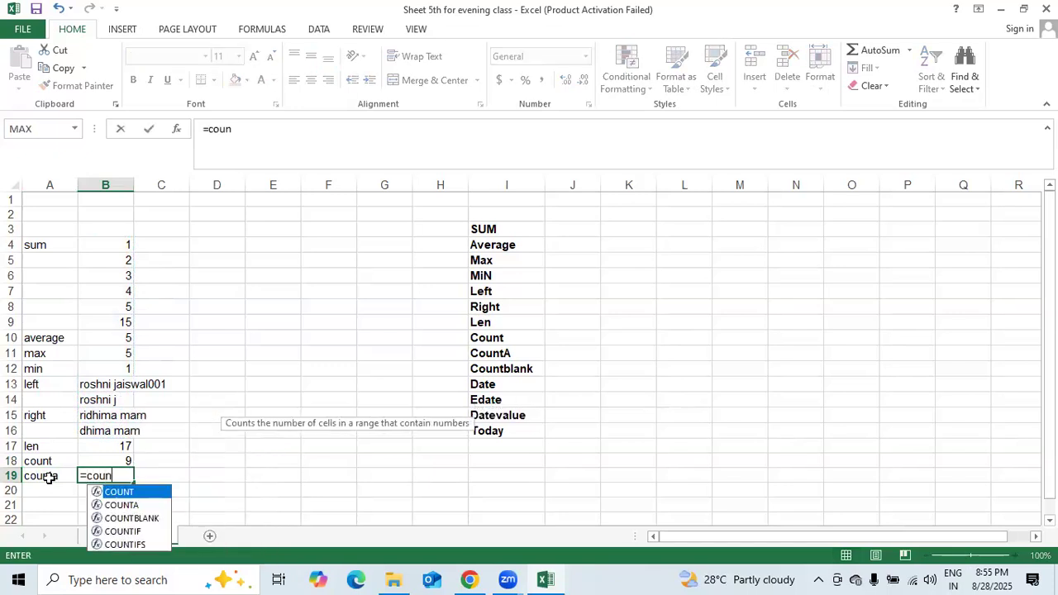
{"action": "type", "text": "ta"}
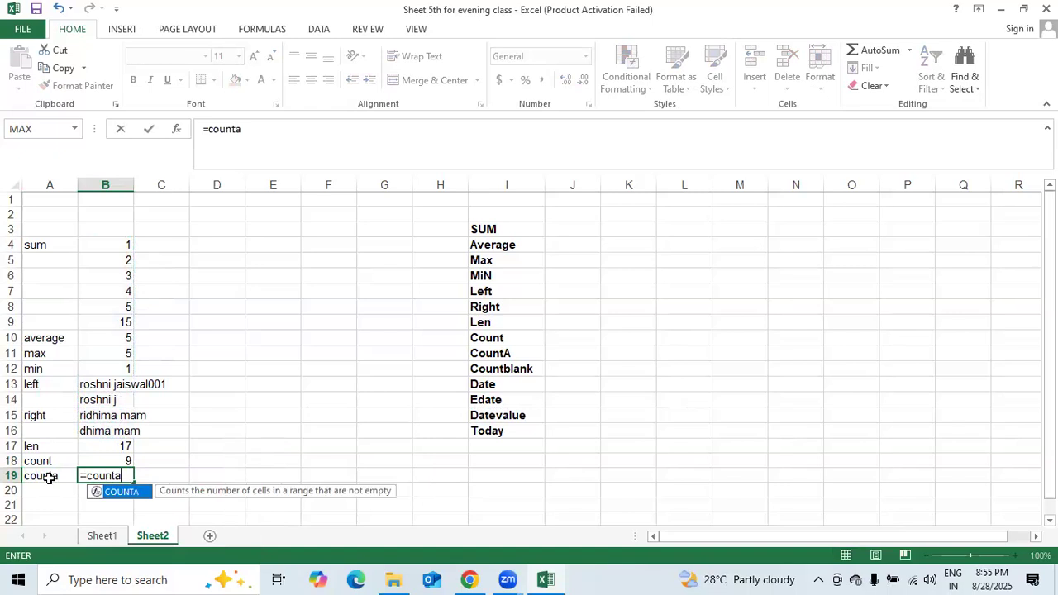
{"action": "type", "text": "("}
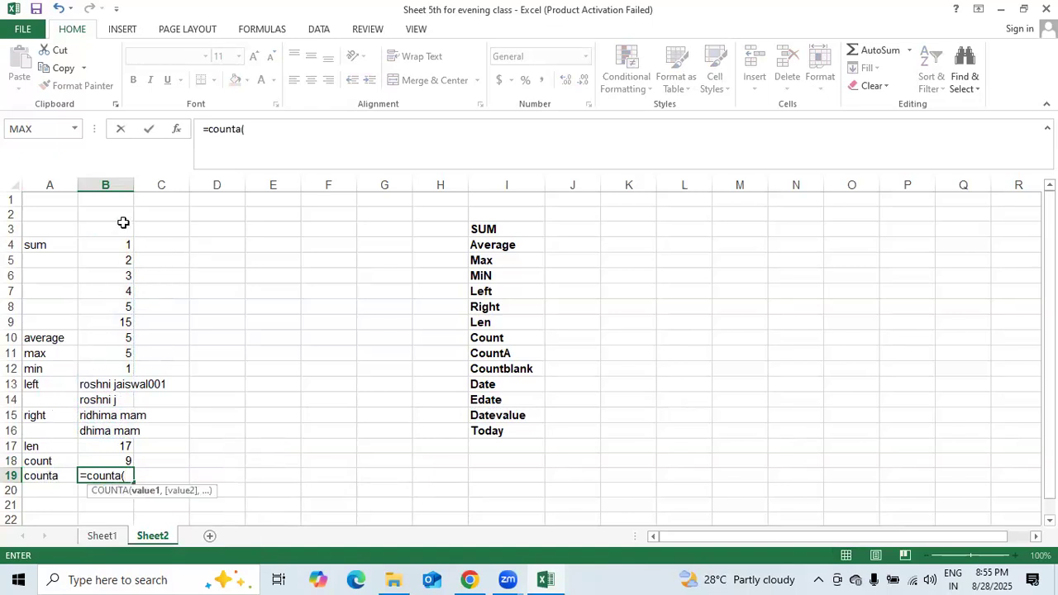
{"action": "left_click", "coordinate": [110, 242]}
{"action": "type", "text": ","}
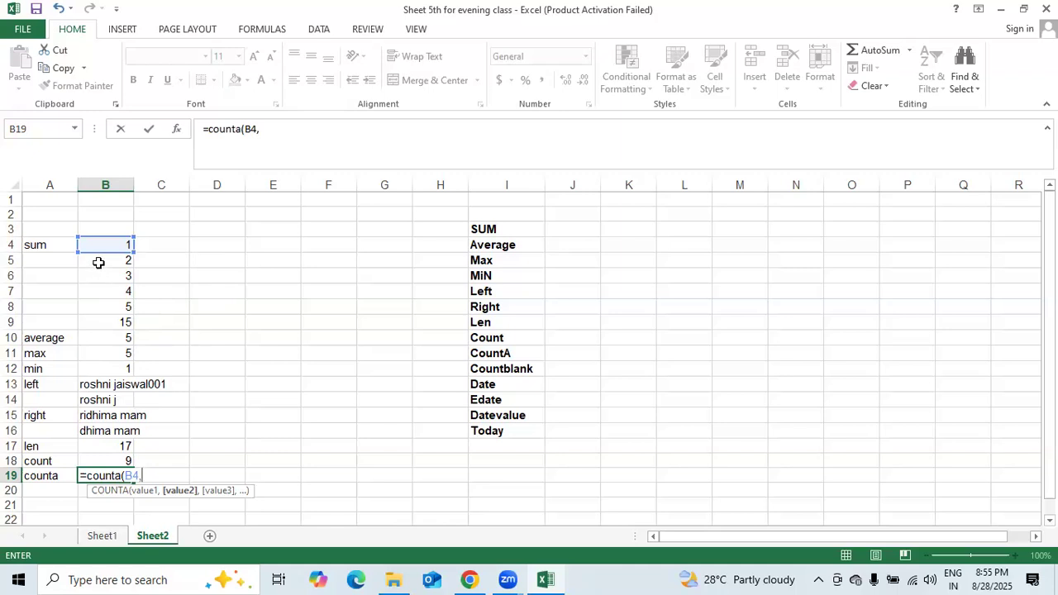
{"action": "key", "text": "BackSpace"}
{"action": "key", "text": "BackSpace"}
{"action": "key", "text": "BackSpace"}
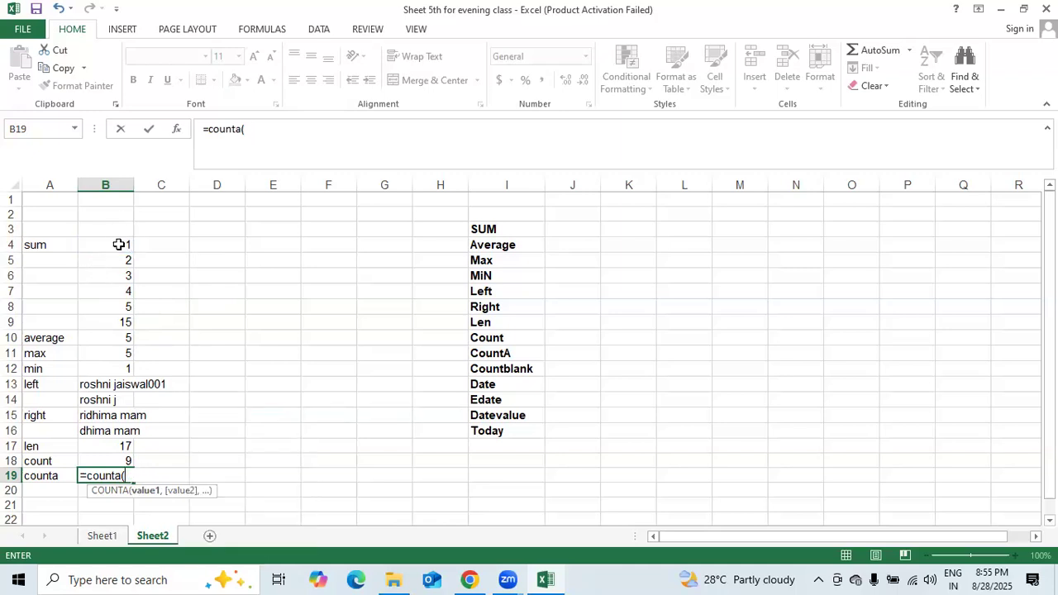
{"action": "left_click_drag", "start_coordinate": [119, 245], "coordinate": [128, 370]}
{"action": "type", "text": "0"}
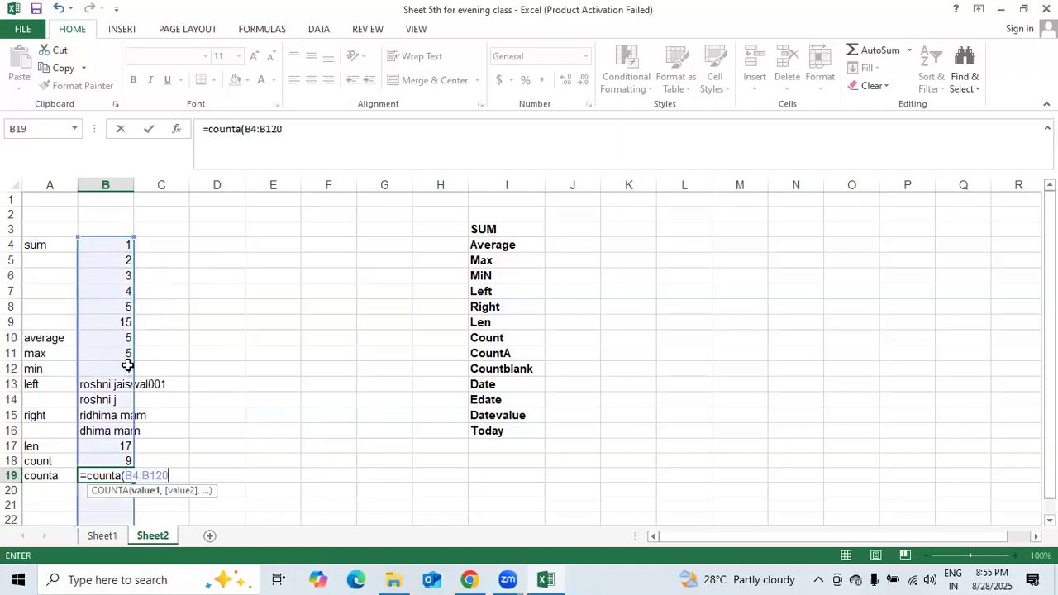
{"action": "key", "text": "Return"}
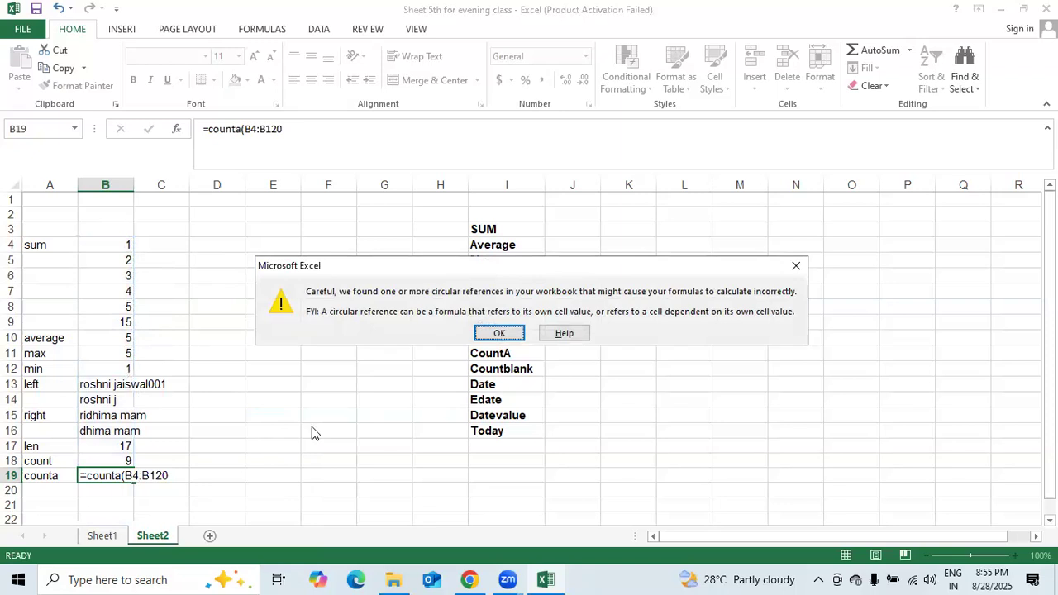
{"action": "left_click", "coordinate": [493, 330]}
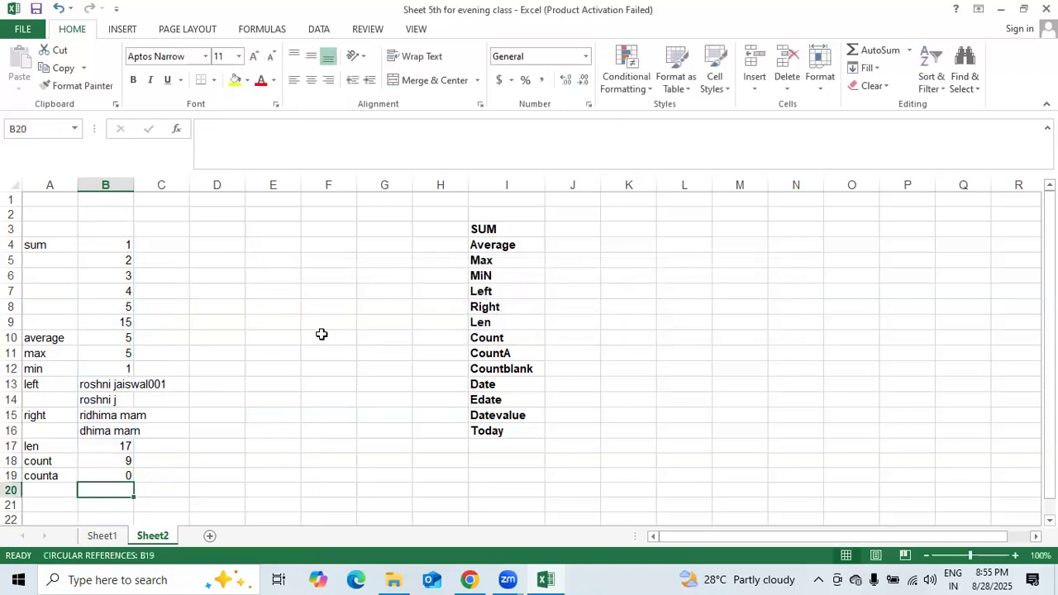
- Retype a partial =counta( formula in B19, then erase it so the cell is empty
{"action": "left_click", "coordinate": [117, 473]}
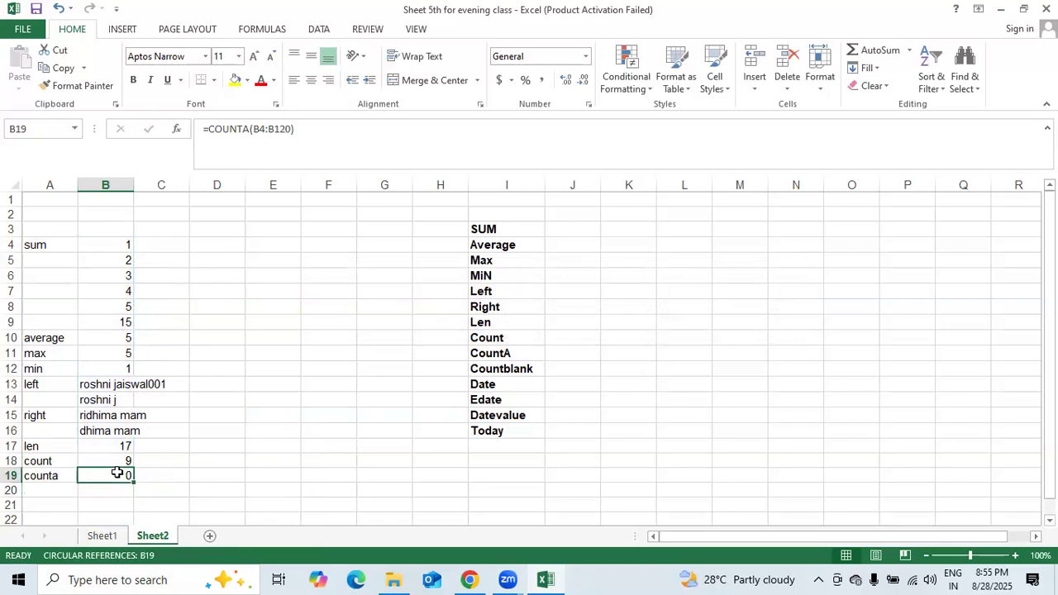
{"action": "type", "text": "=counts"}
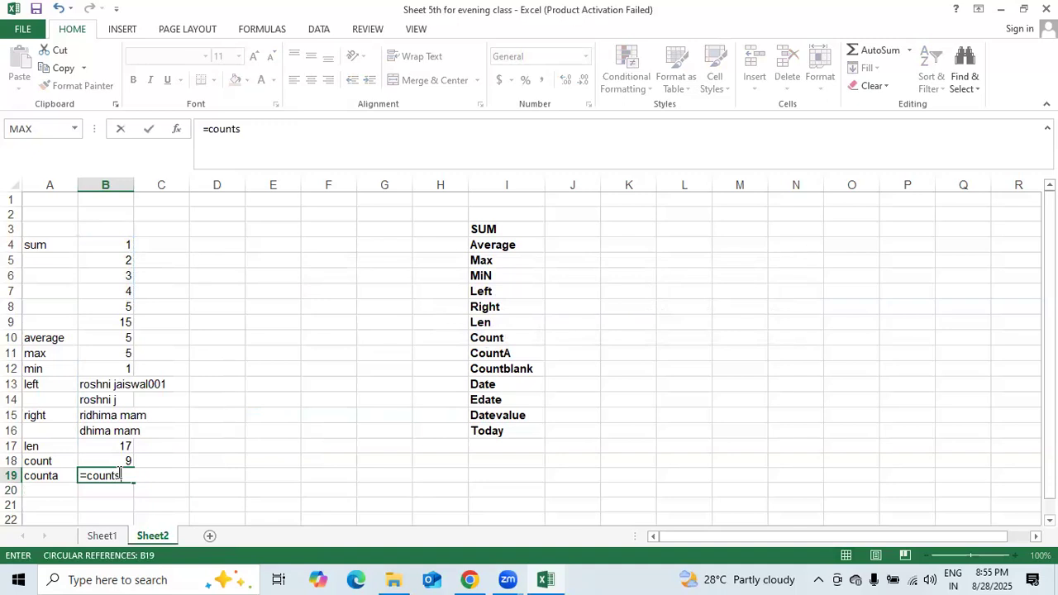
{"action": "key", "text": "BackSpace"}
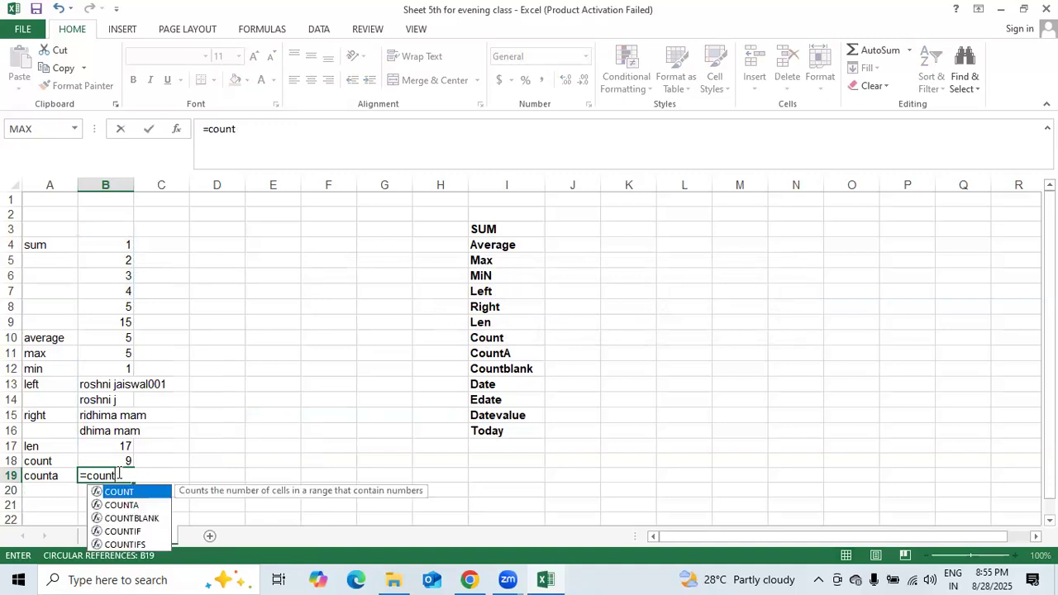
{"action": "type", "text": "a"}
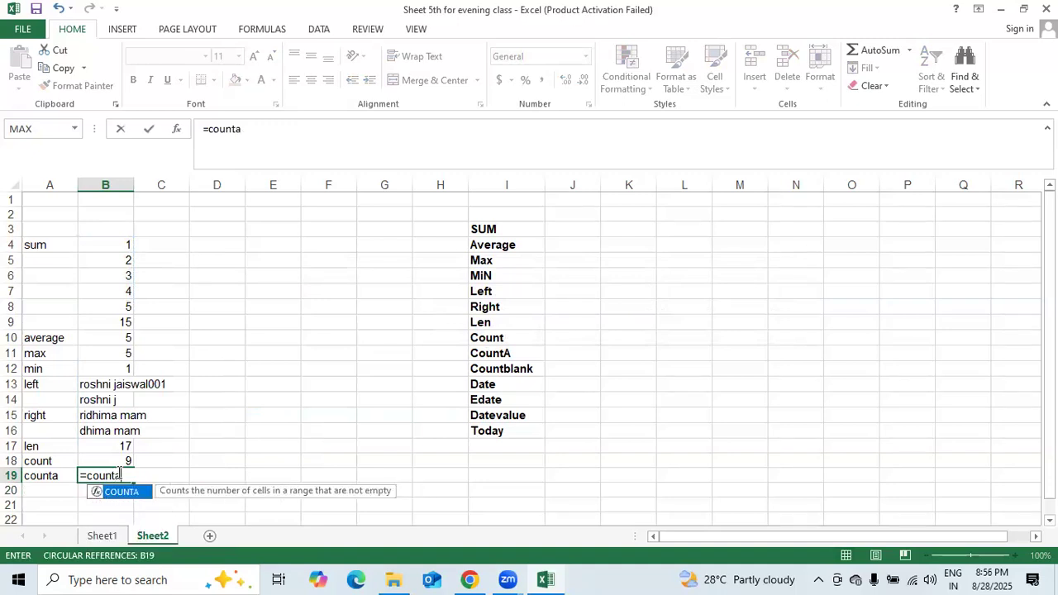
{"action": "type", "text": "("}
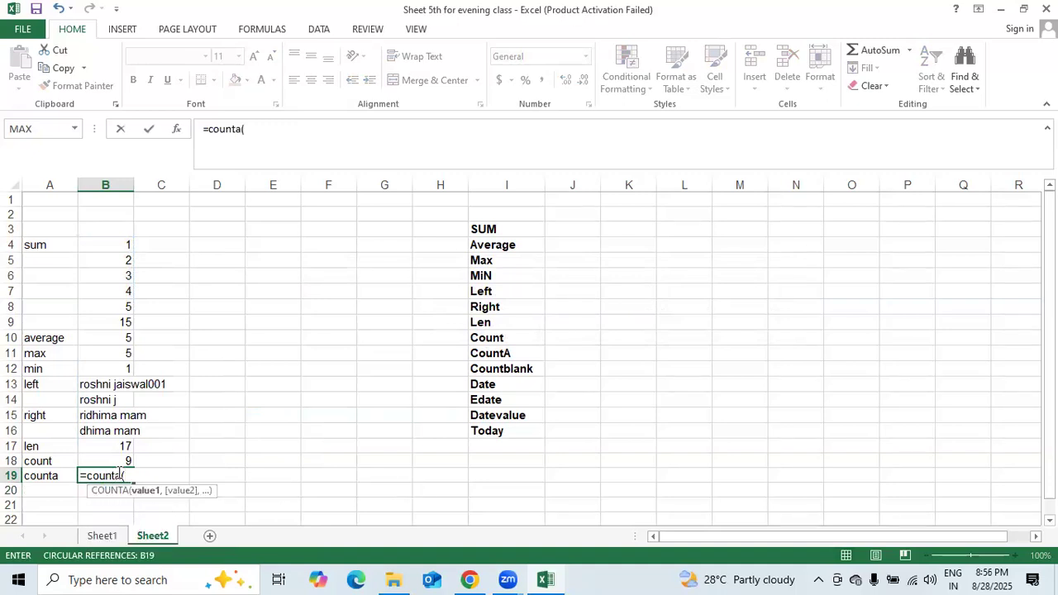
{"action": "key", "text": "BackSpace"}
{"action": "key", "text": "BackSpace"}
{"action": "key", "text": "BackSpace"}
{"action": "key", "text": "BackSpace"}
{"action": "key", "text": "BackSpace"}
{"action": "key", "text": "BackSpace"}
{"action": "key", "text": "BackSpace"}
{"action": "key", "text": "BackSpace"}
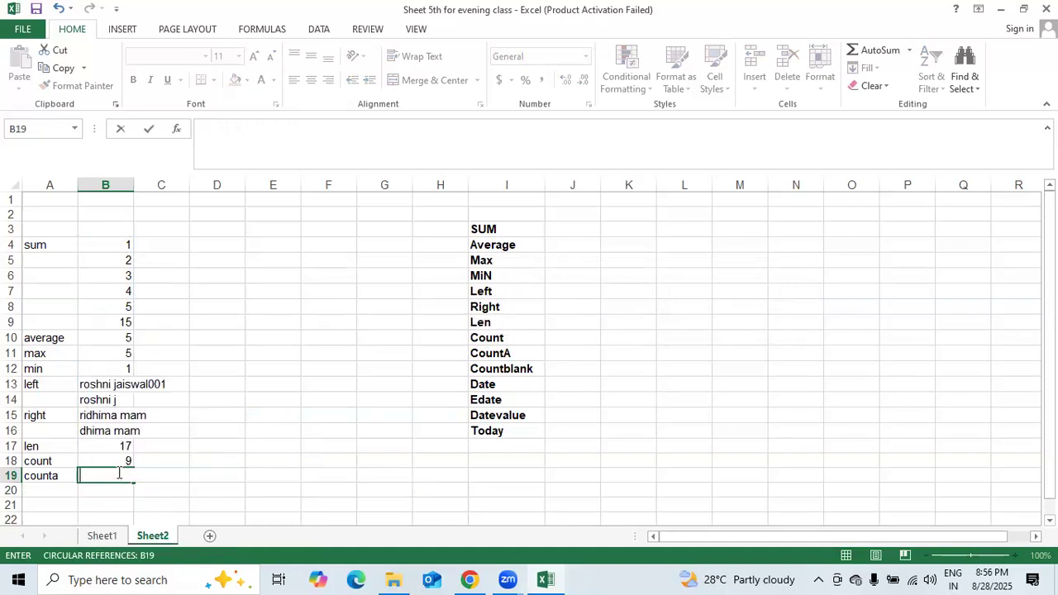
- Enter the headers name, class and marks in D4:F4
{"action": "left_click", "coordinate": [201, 245]}
{"action": "type", "text": "name"}
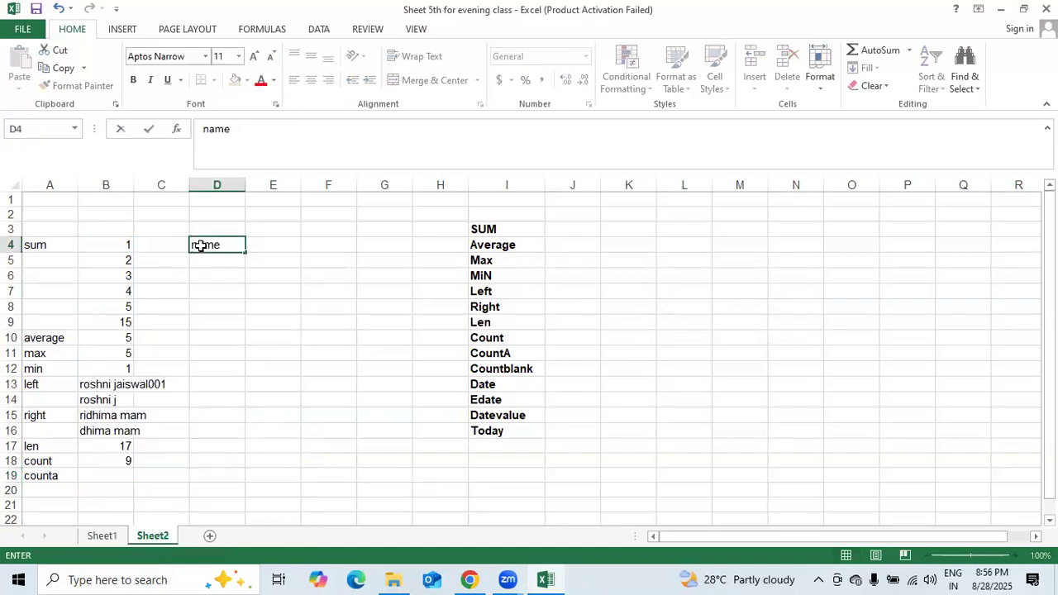
{"action": "key", "text": "Tab"}
{"action": "type", "text": "class"}
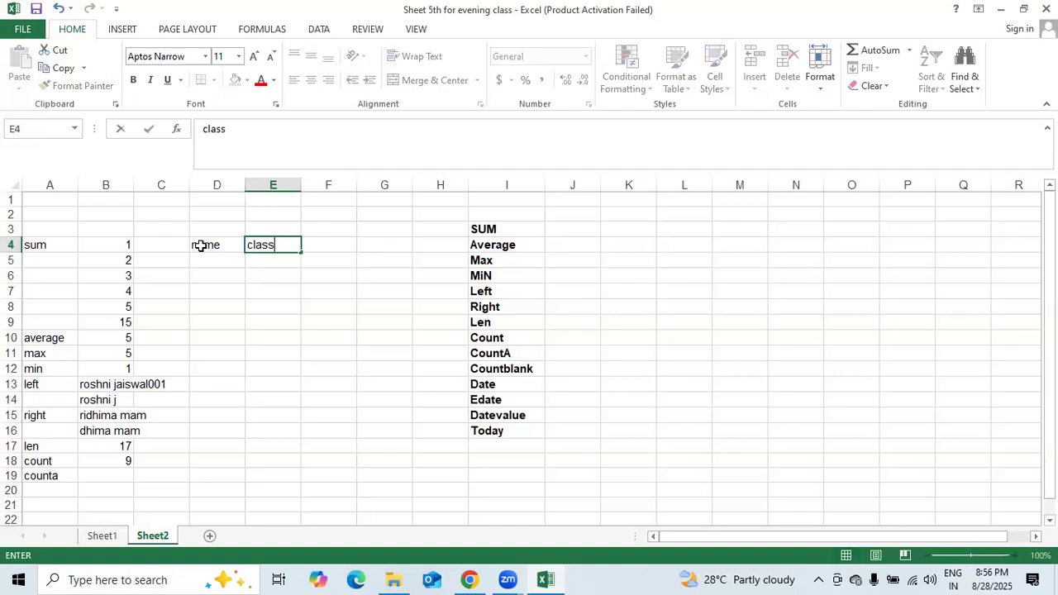
{"action": "key", "text": "Tab"}
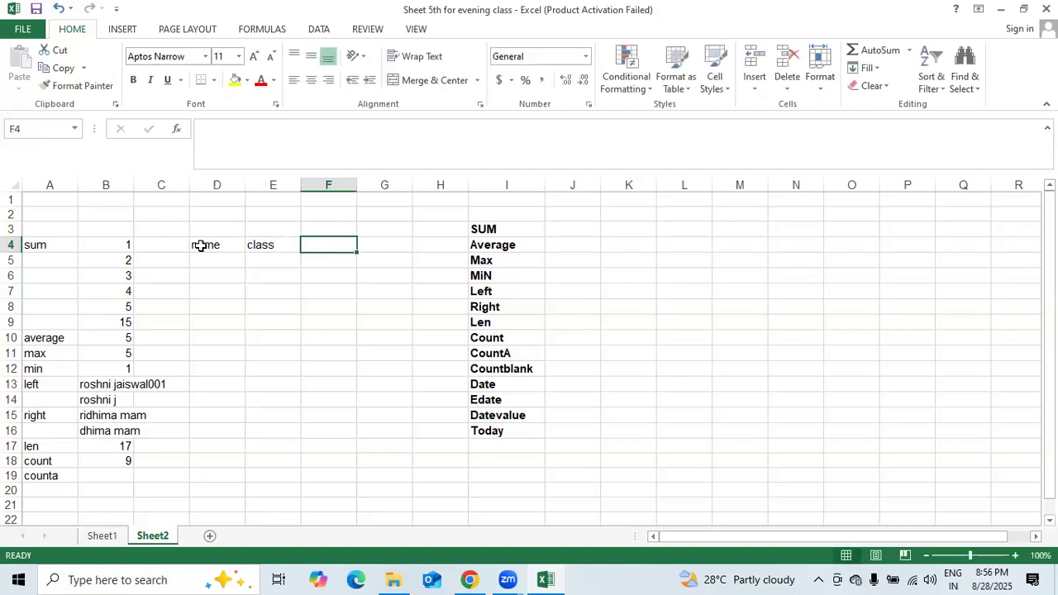
{"action": "type", "text": "marks"}
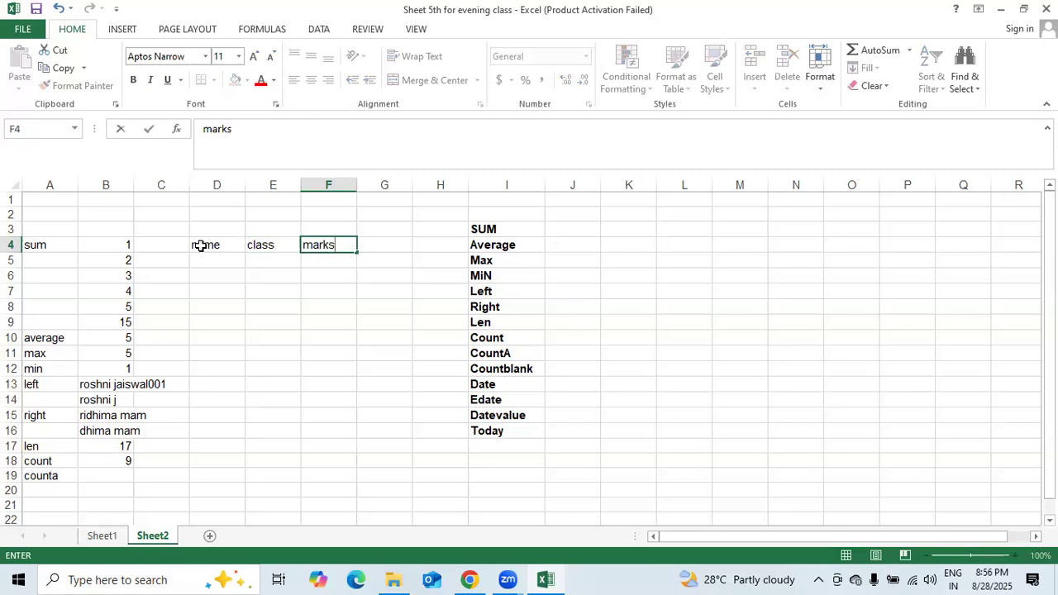
{"action": "key", "text": "Left"}
{"action": "key", "text": "Left"}
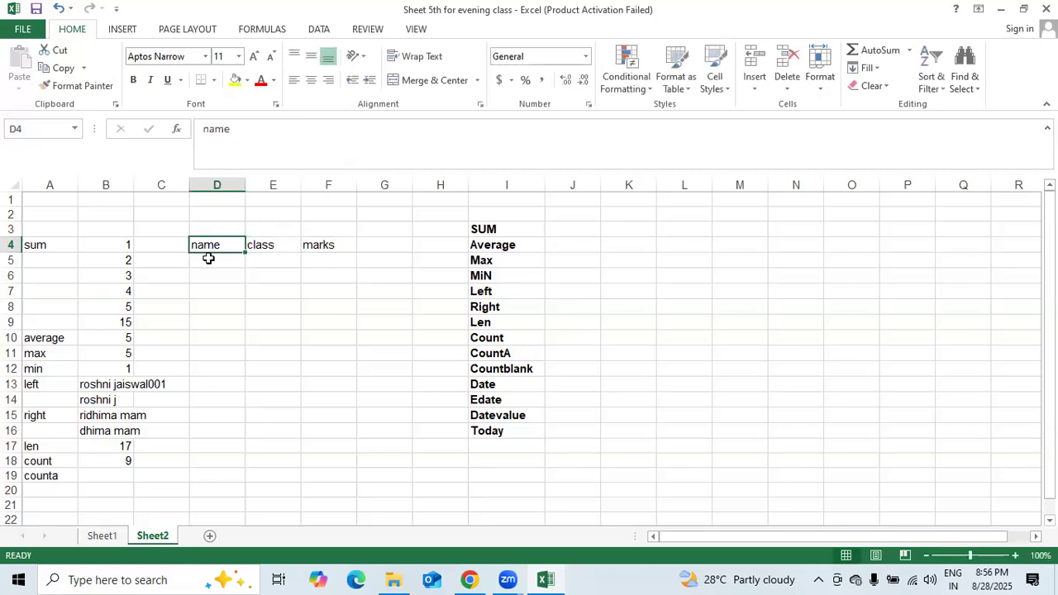
- List five student names down D5:D9
{"action": "left_click", "coordinate": [209, 259]}
{"action": "type", "text": "roshni"}
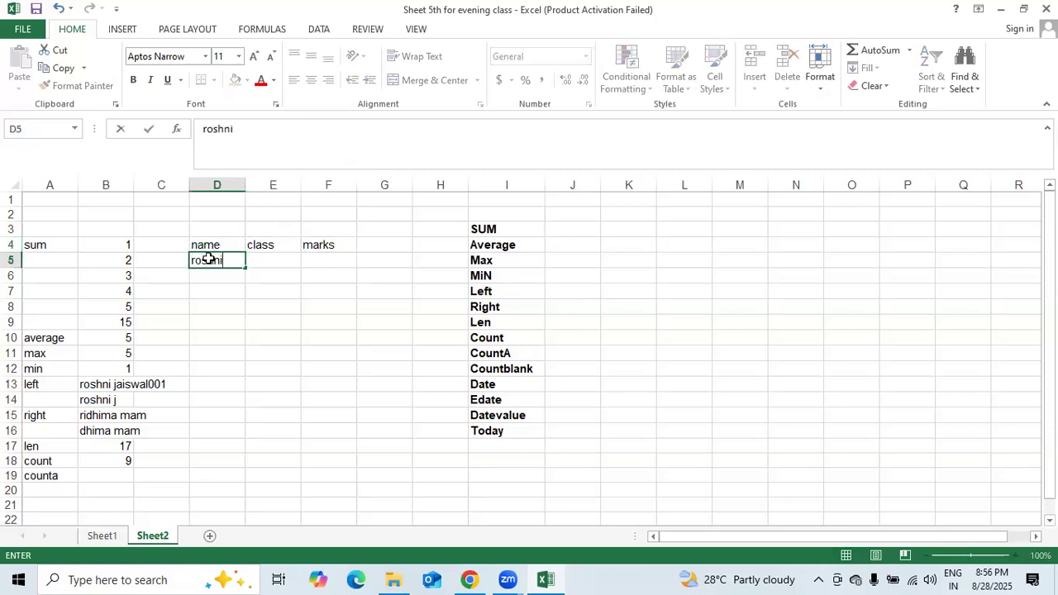
{"action": "key", "text": "Return"}
{"action": "type", "text": "manisha"}
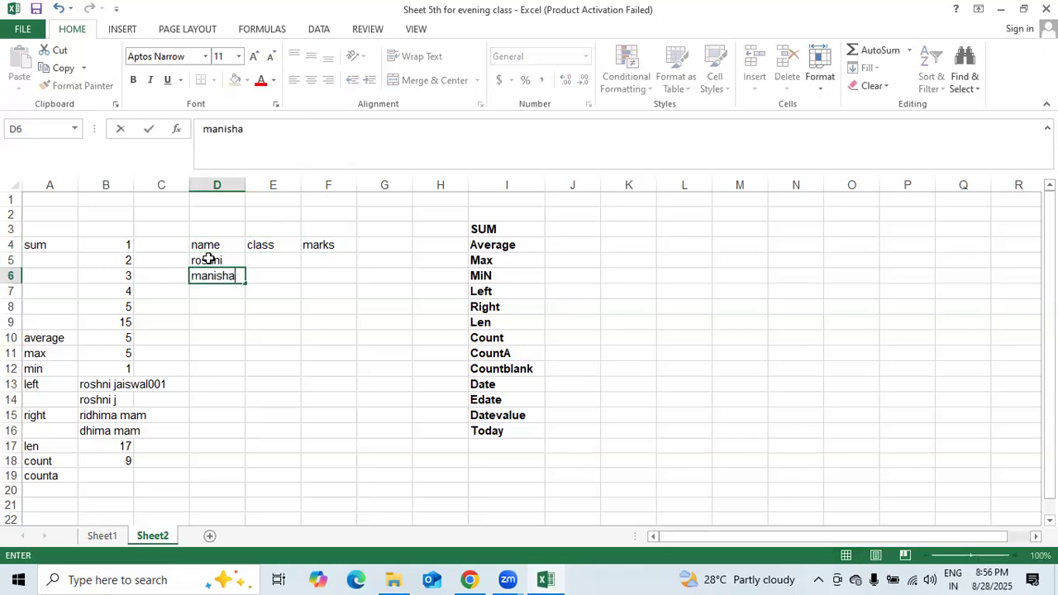
{"action": "key", "text": "Return"}
{"action": "type", "text": "karan"}
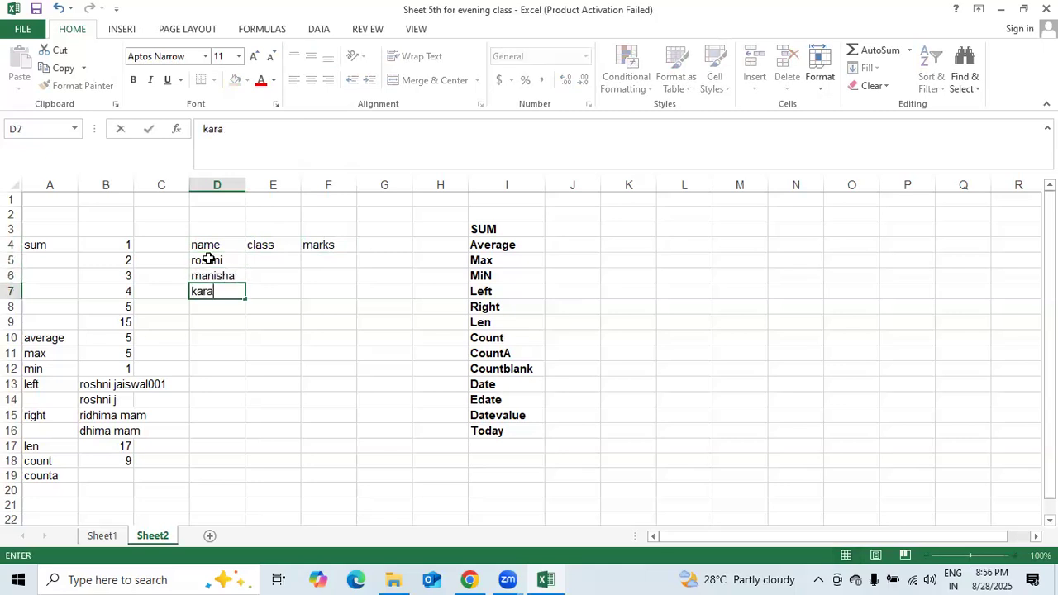
{"action": "key", "text": "Return"}
{"action": "type", "text": "manju"}
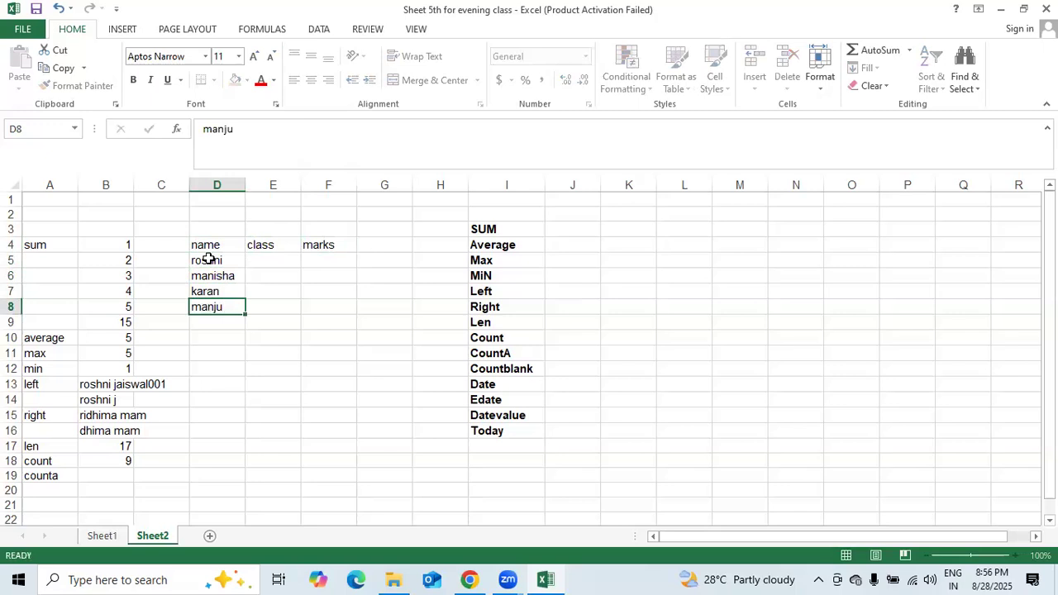
{"action": "key", "text": "Return"}
{"action": "type", "text": "karanila"}
{"action": "type", "text": "sh"}
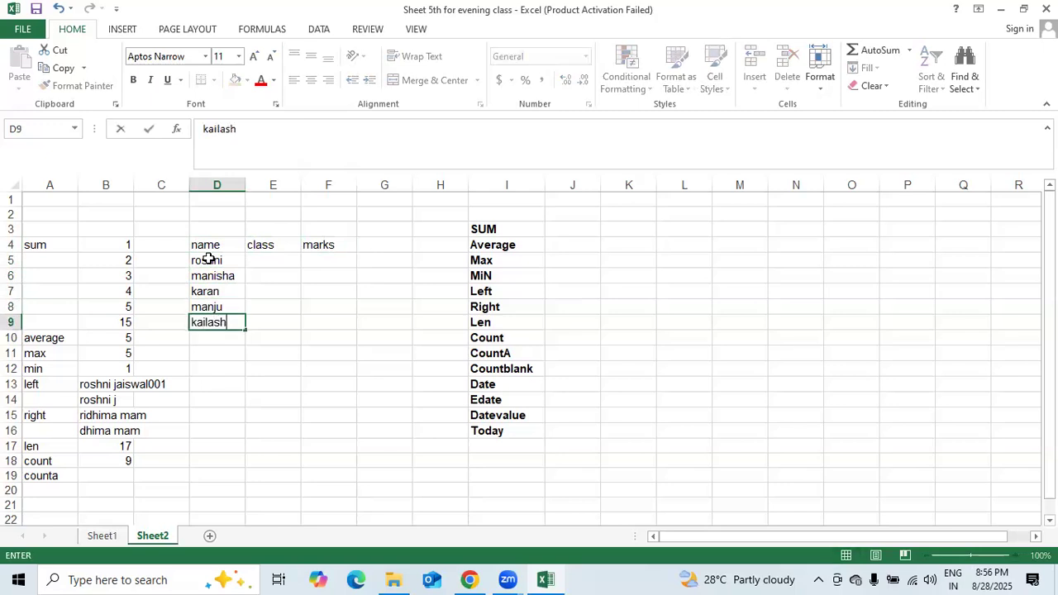
{"action": "key", "text": "Tab"}
- Enter the classes 2th, 6th, 9th, 3th and 4th in E5:E9
{"action": "key", "text": "Up"}
{"action": "key", "text": "Up"}
{"action": "key", "text": "Up"}
{"action": "key", "text": "Up"}
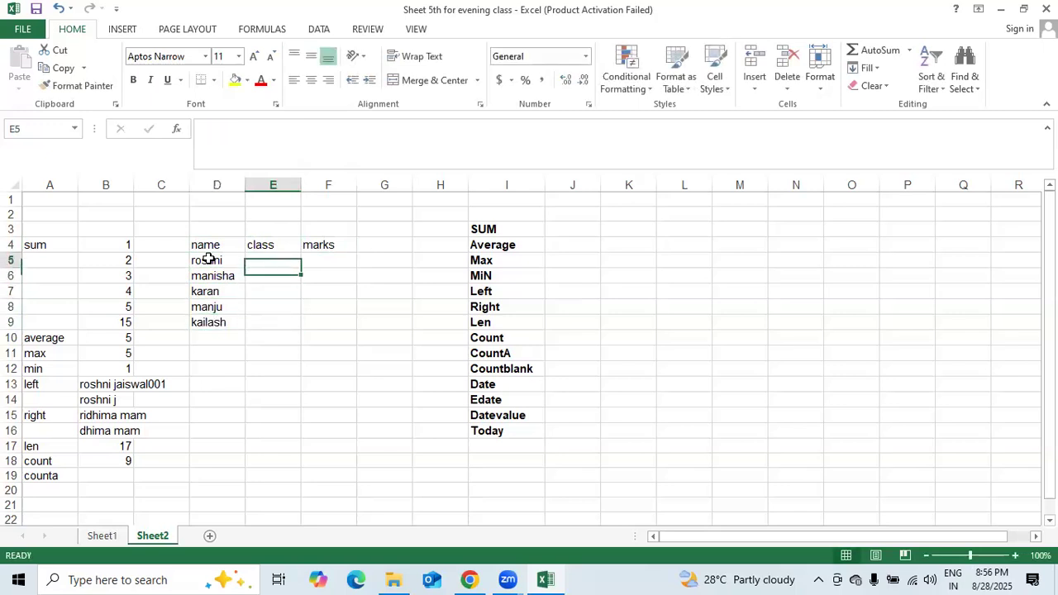
{"action": "type", "text": "2th"}
{"action": "key", "text": "Return"}
{"action": "type", "text": "6th"}
{"action": "key", "text": "Return"}
{"action": "type", "text": "9th"}
{"action": "key", "text": "Return"}
{"action": "type", "text": "3th"}
{"action": "key", "text": "Return"}
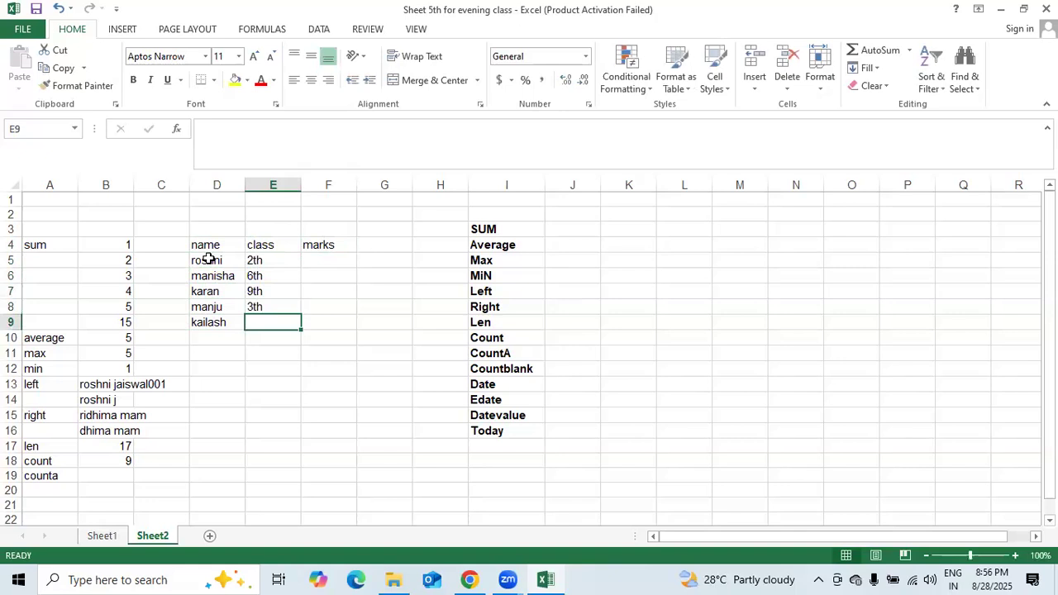
{"action": "type", "text": "4th"}
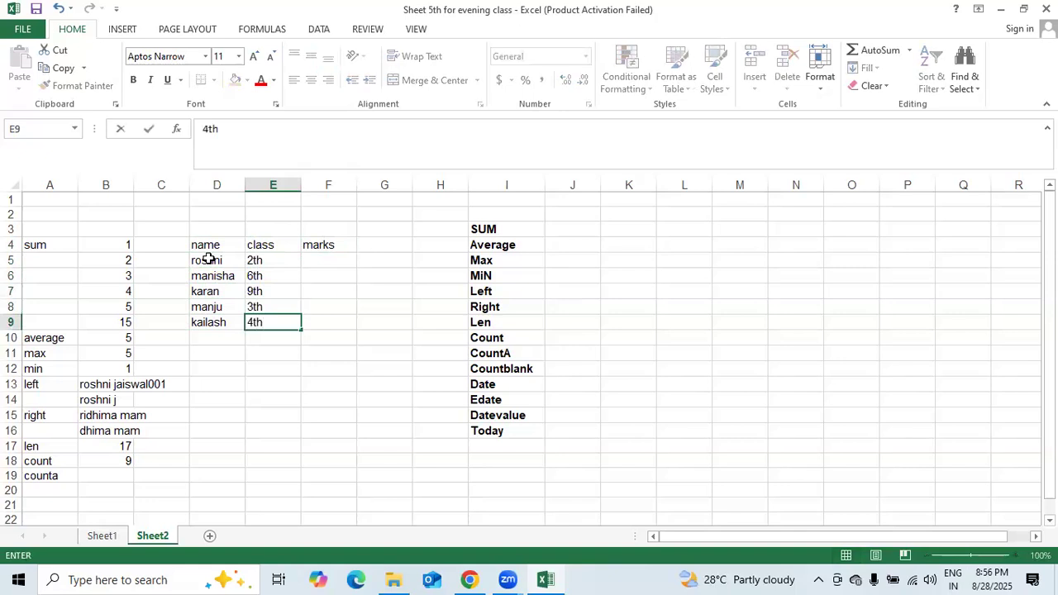
{"action": "key", "text": "Return"}
- Enter the marks 75, 63, 28, 95 and 12 in F5:F9
{"action": "key", "text": "Right"}
{"action": "key", "text": "Up"}
{"action": "key", "text": "Up"}
{"action": "key", "text": "Up"}
{"action": "key", "text": "Up"}
{"action": "key", "text": "Up"}
{"action": "key", "text": "Up"}
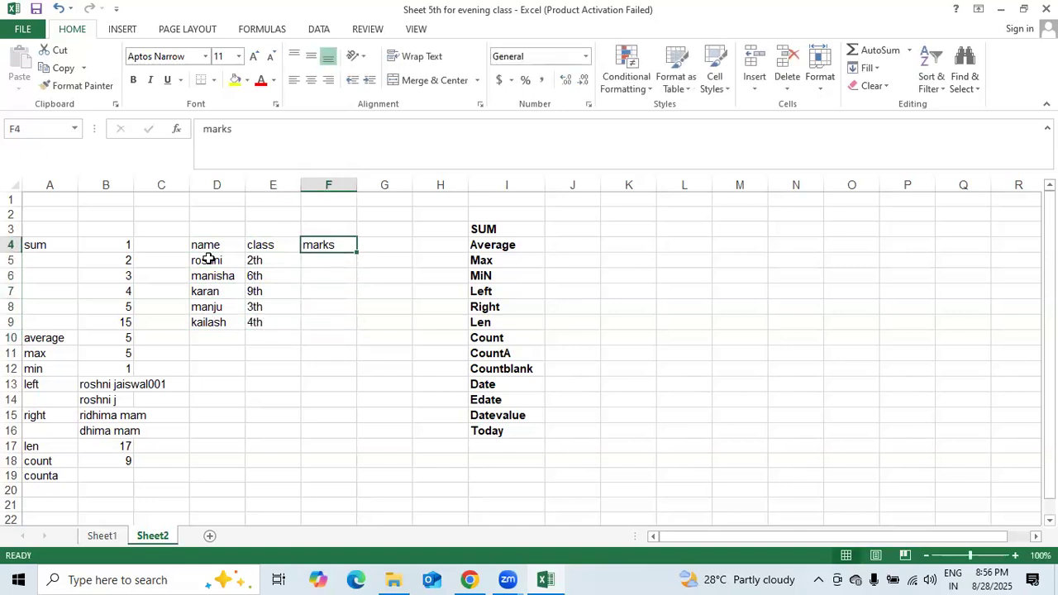
{"action": "left_click", "coordinate": [322, 265]}
{"action": "type", "text": "75"}
{"action": "key", "text": "Return"}
{"action": "type", "text": "63"}
{"action": "key", "text": "Return"}
{"action": "type", "text": "28"}
{"action": "key", "text": "Return"}
{"action": "type", "text": "95"}
{"action": "key", "text": "Return"}
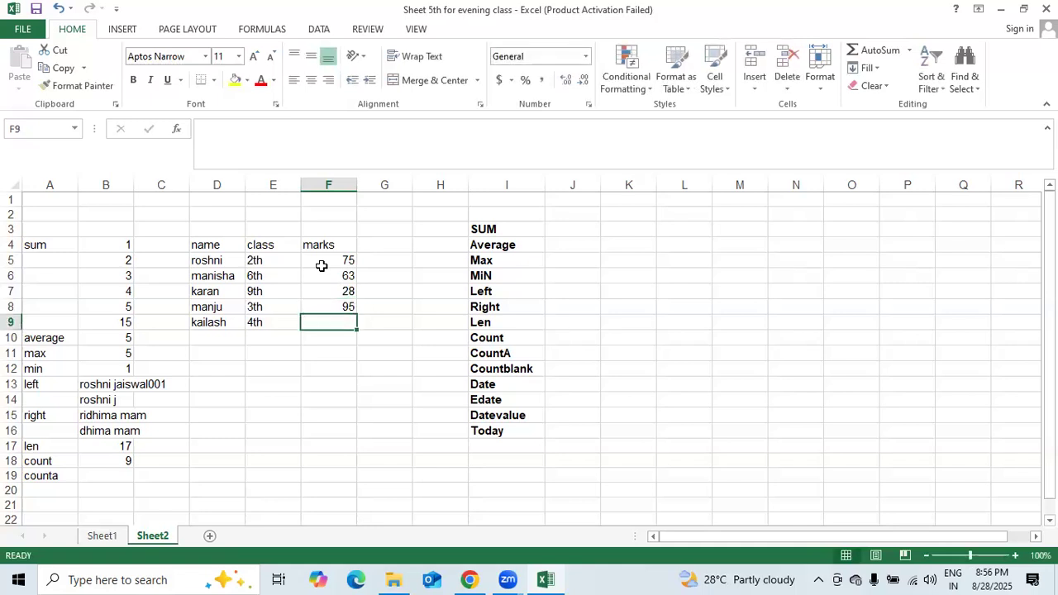
{"action": "type", "text": "12"}
{"action": "key", "text": "Return"}
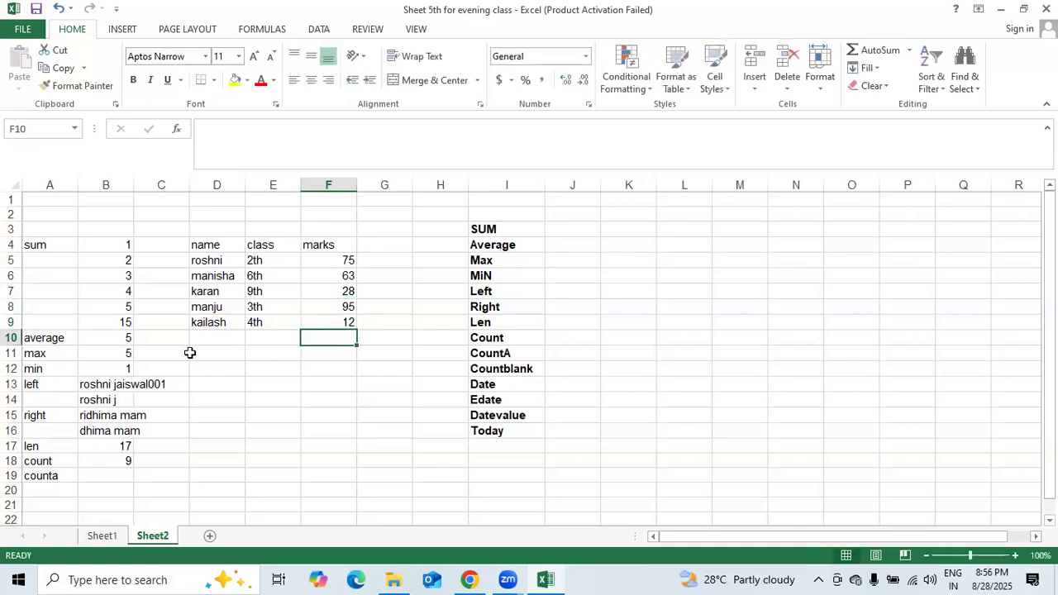
- Label cell D11 counta
{"action": "left_click", "coordinate": [213, 353]}
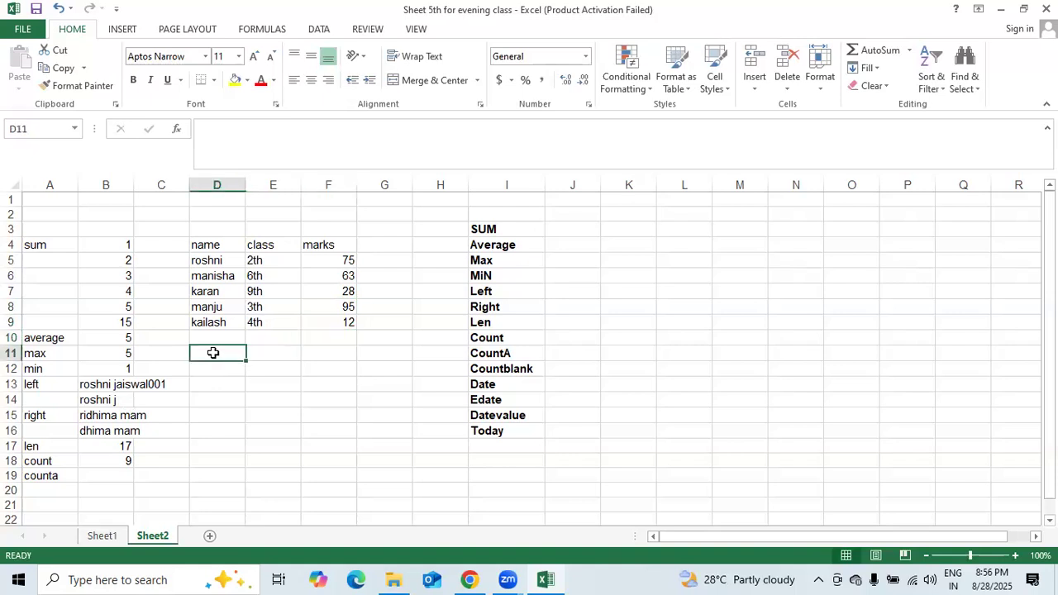
{"action": "type", "text": "counta"}
{"action": "key", "text": "Tab"}
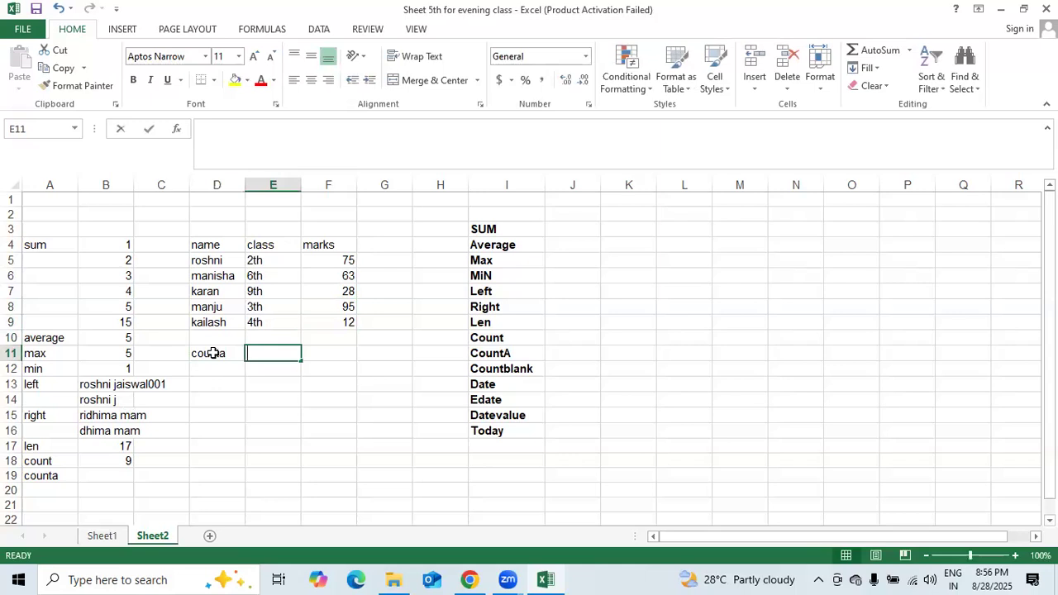
- Enter =COUNTA(D4:F4,D5:D9) in E11, which returns 8, then clear it
{"action": "type", "text": "="}
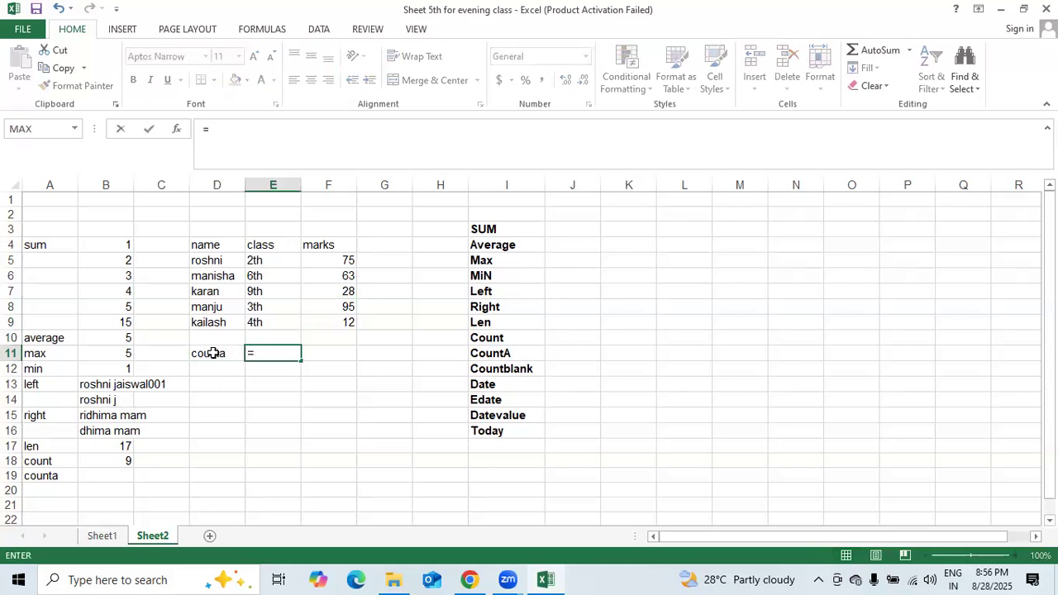
{"action": "type", "text": "counta"}
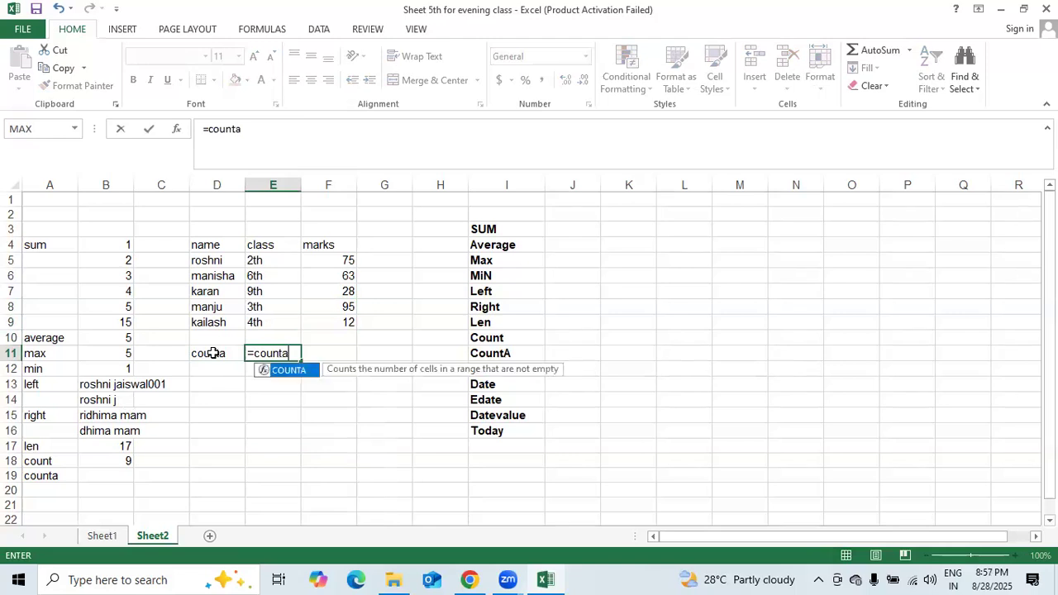
{"action": "type", "text": "("}
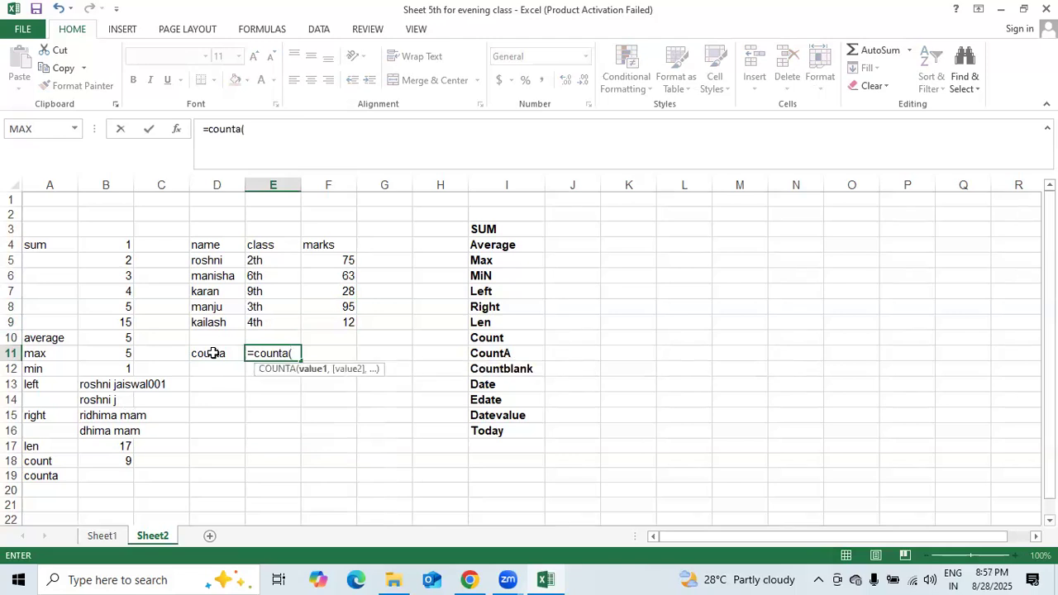
{"action": "left_click", "coordinate": [220, 242]}
{"action": "left_click_drag", "start_coordinate": [262, 237], "coordinate": [314, 243]}
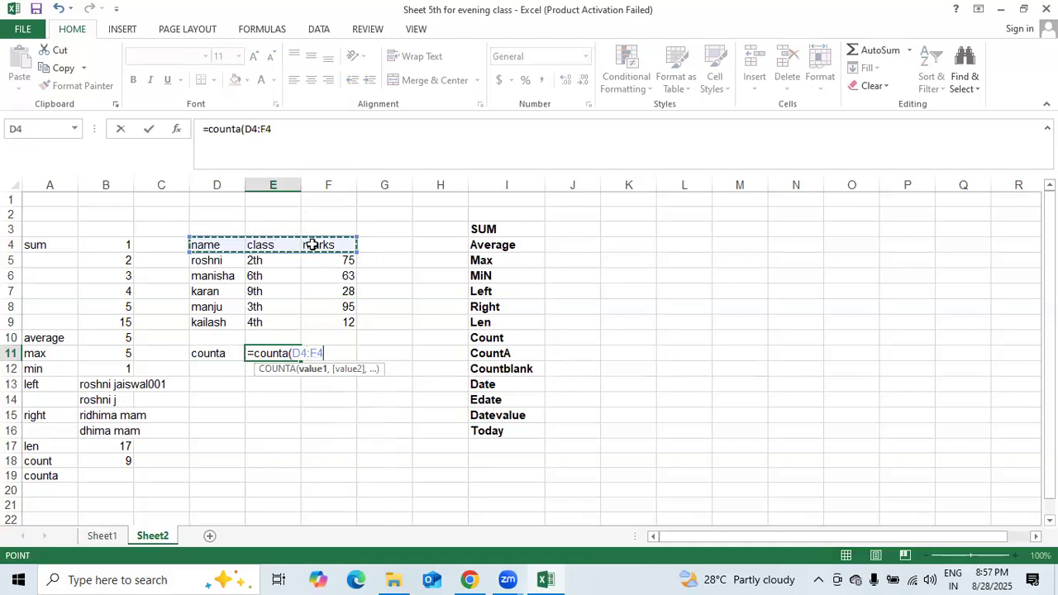
{"action": "type", "text": ","}
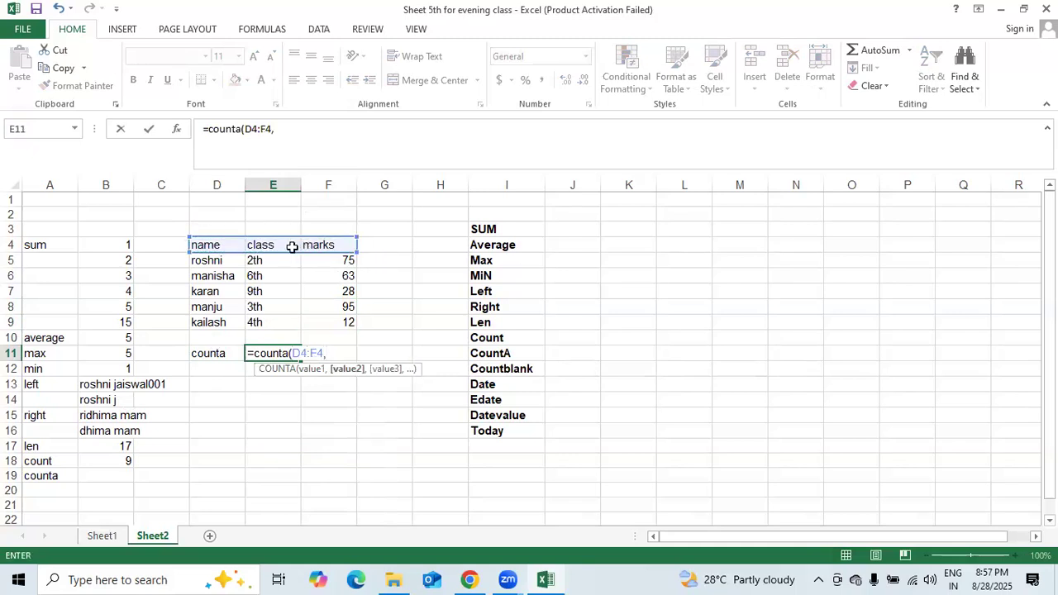
{"action": "left_click_drag", "start_coordinate": [215, 262], "coordinate": [218, 318]}
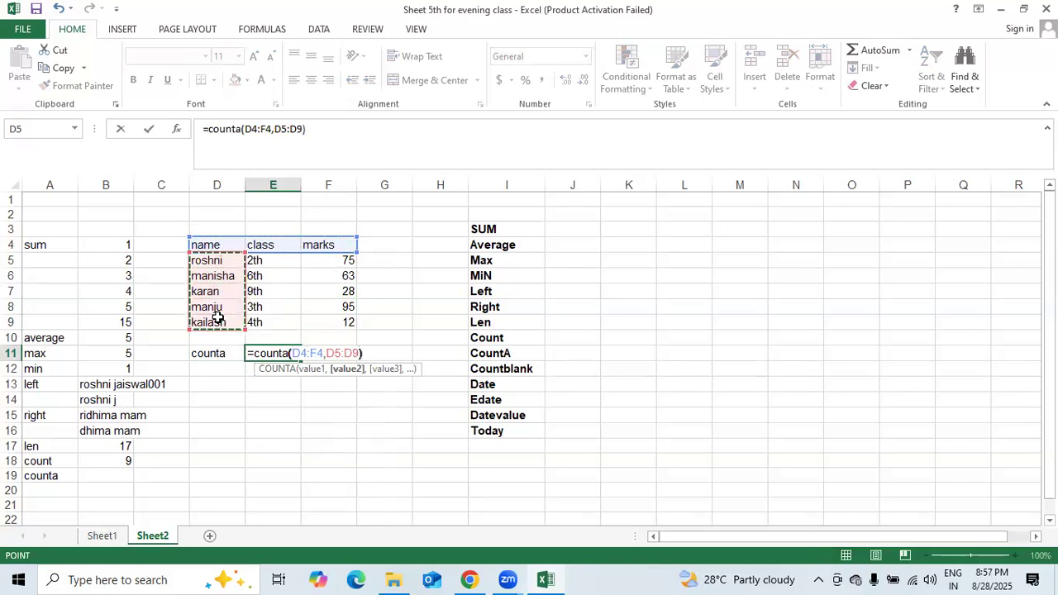
{"action": "key", "text": "Return"}
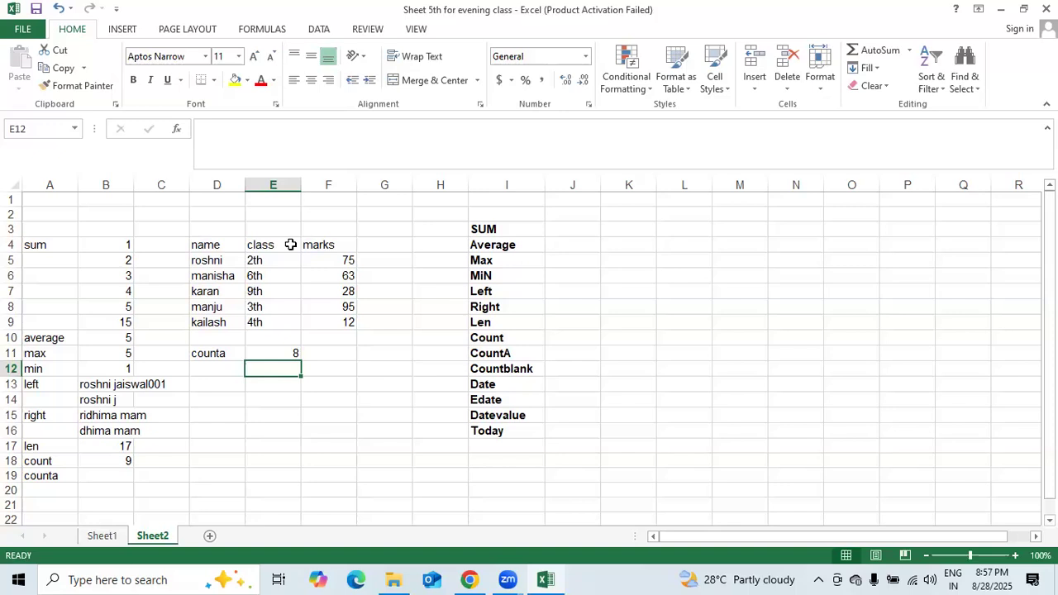
{"action": "key", "text": "Up"}
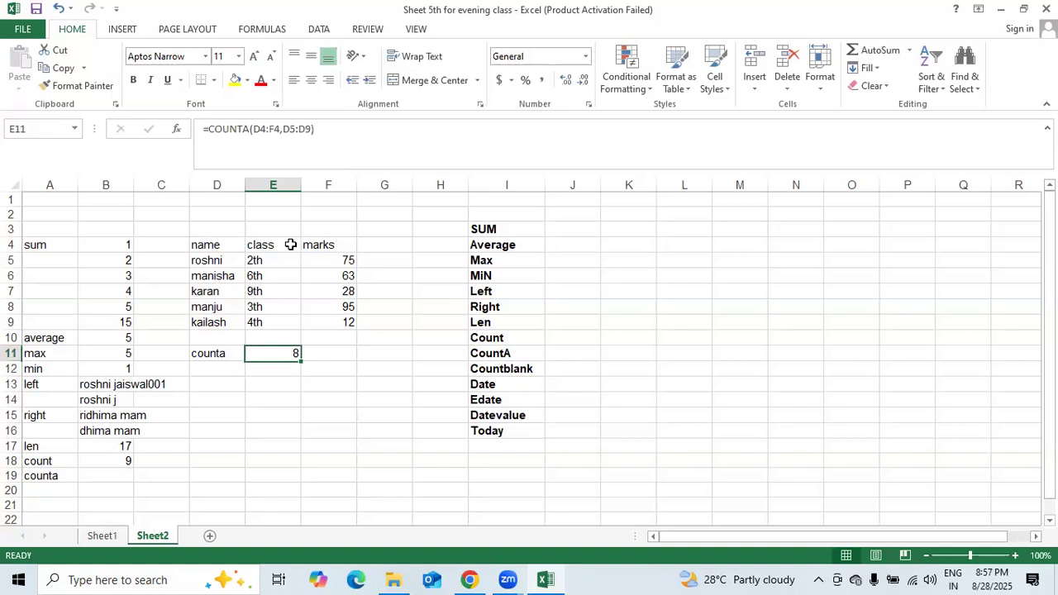
{"action": "key", "text": "Delete"}
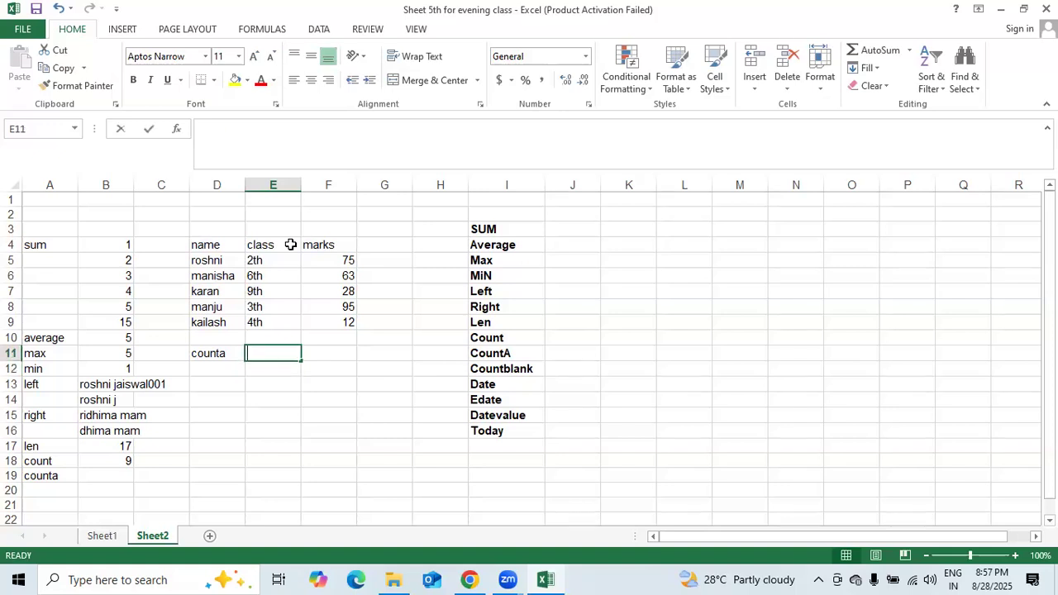
- Enter =COUNTA(D4:F9) in E11 to count the whole table, returning 18
{"action": "type", "text": "counta("}
{"action": "left_click_drag", "start_coordinate": [213, 245], "coordinate": [349, 321]}
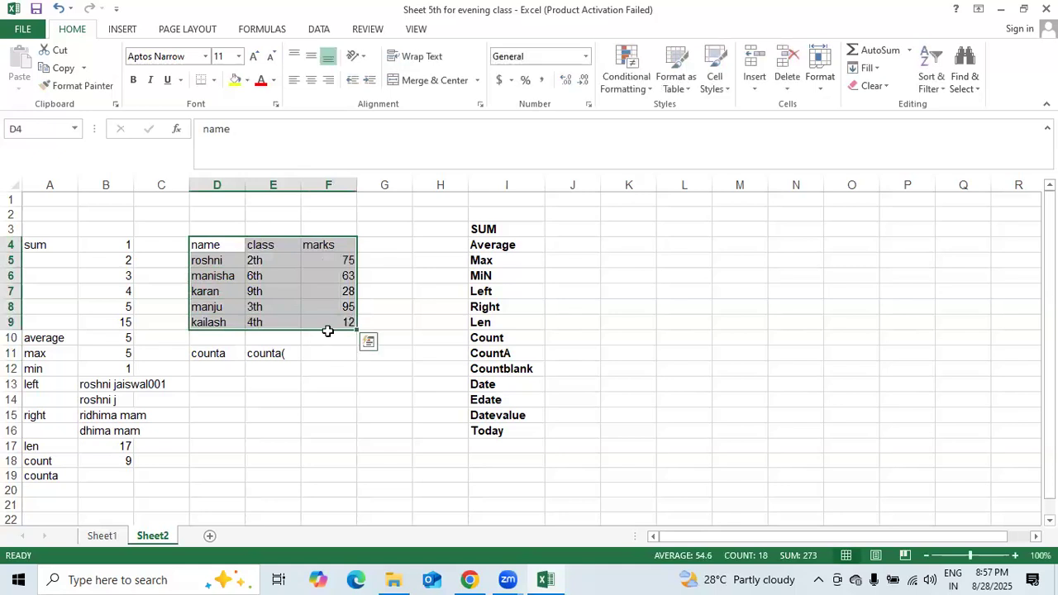
{"action": "left_click", "coordinate": [284, 352]}
{"action": "type", "text": "="}
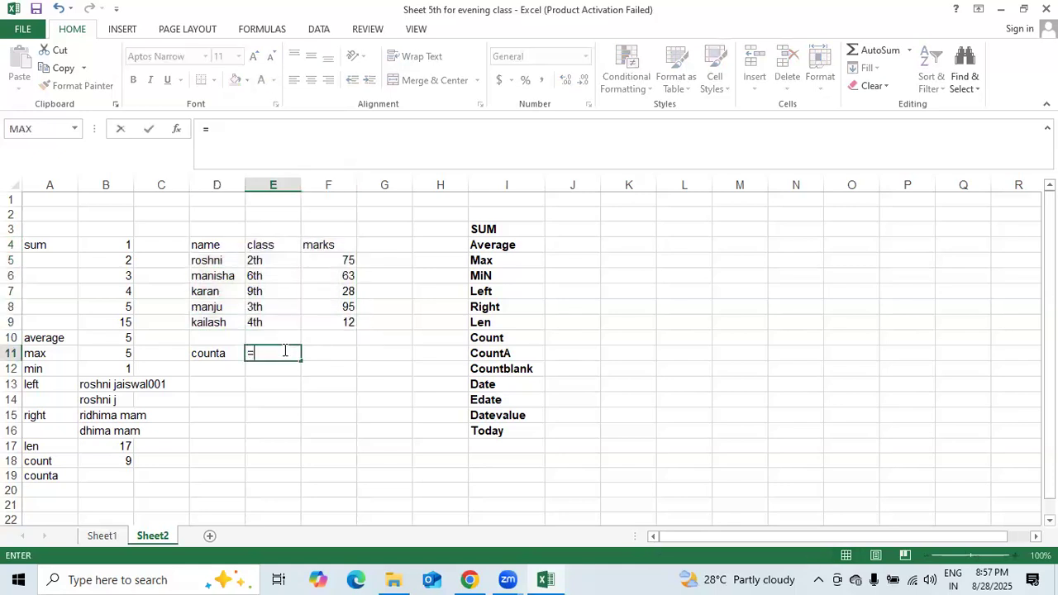
{"action": "type", "text": "count"}
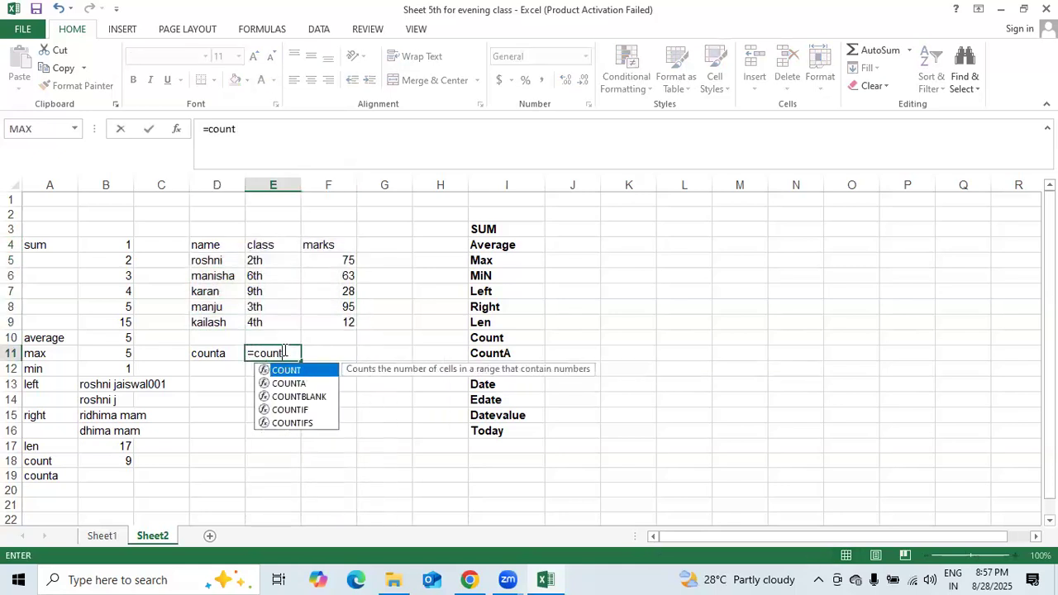
{"action": "type", "text": "a("}
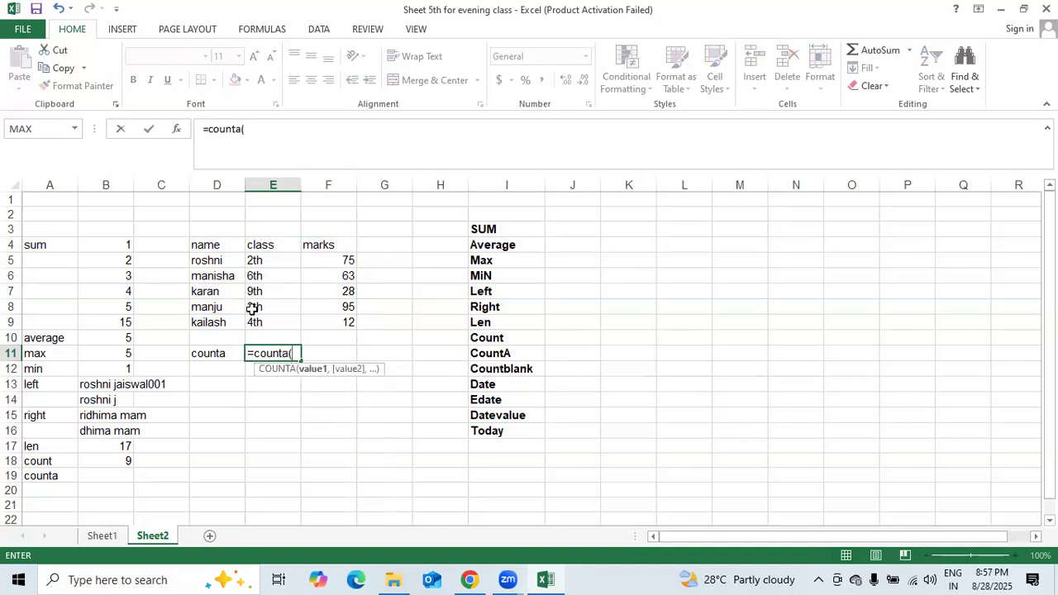
{"action": "left_click_drag", "start_coordinate": [205, 238], "coordinate": [336, 319]}
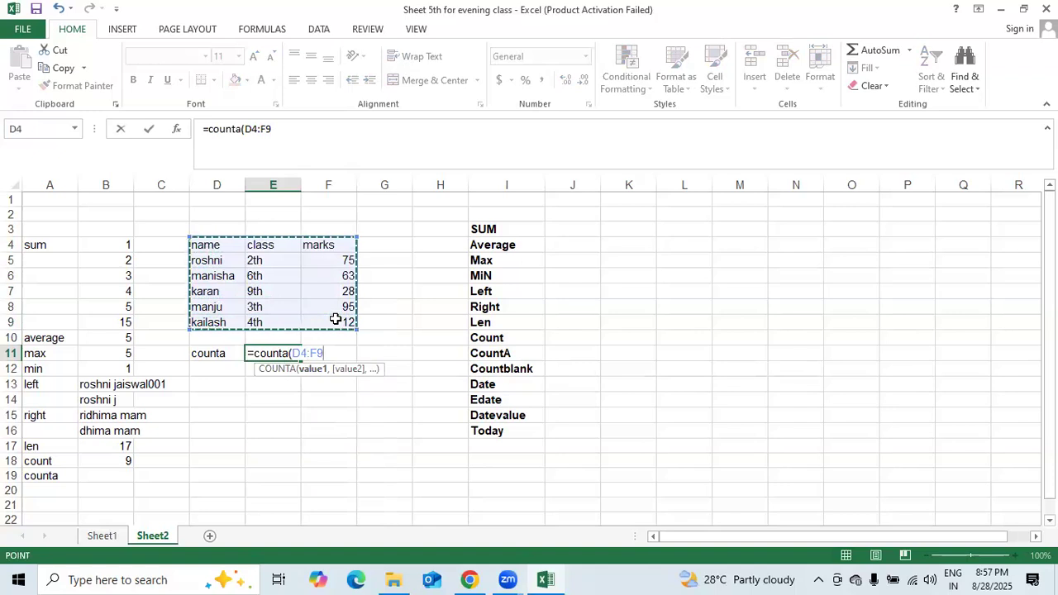
{"action": "type", "text": ")"}
{"action": "key", "text": "Return"}
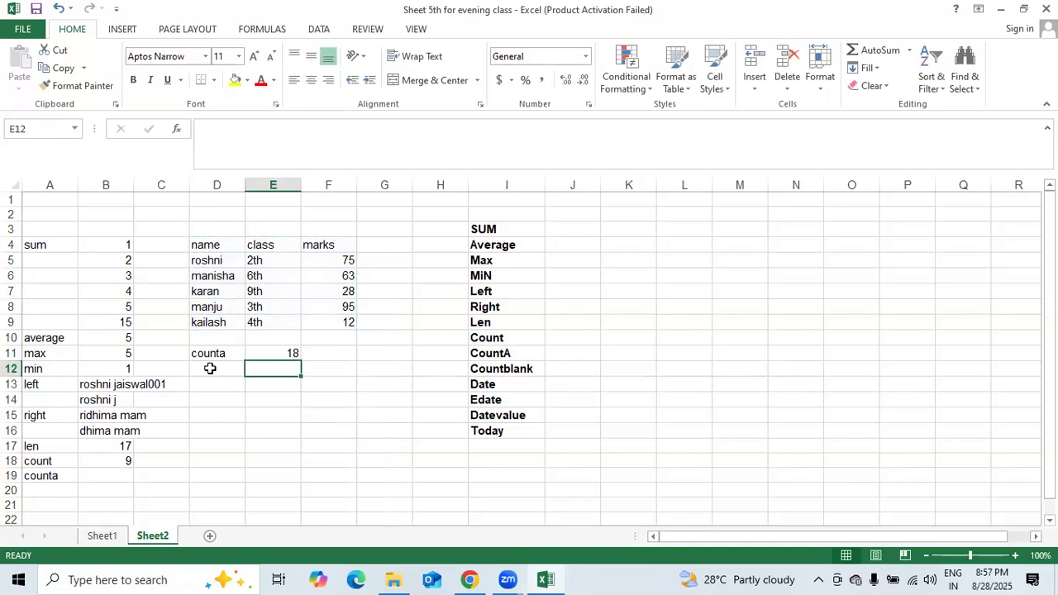
{"action": "left_click", "coordinate": [39, 491]}
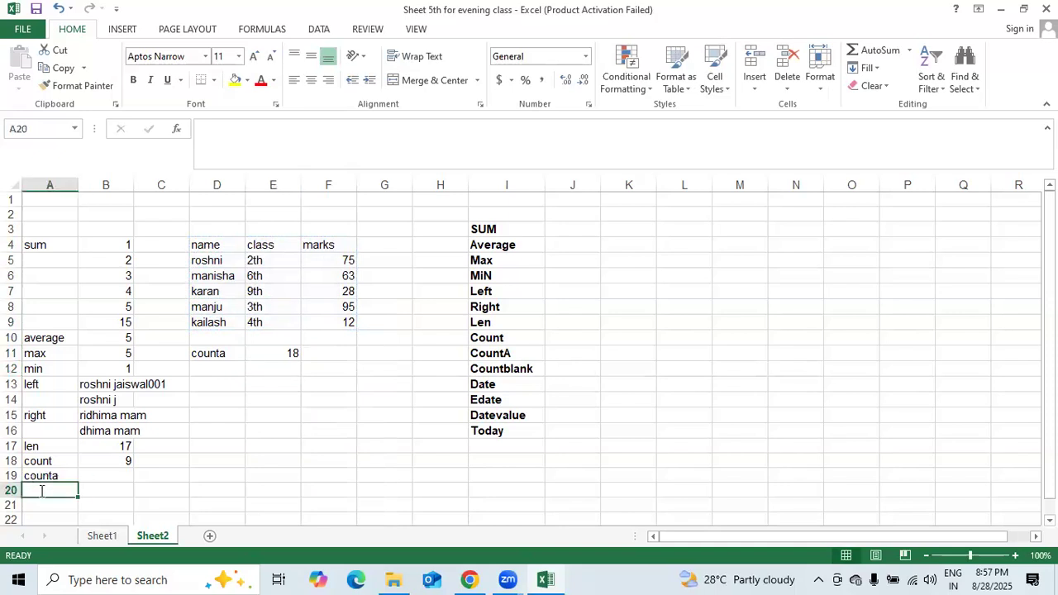
- Label A20 countblank, and clear row 7 before undoing that deletion
{"action": "type", "text": "countblank"}
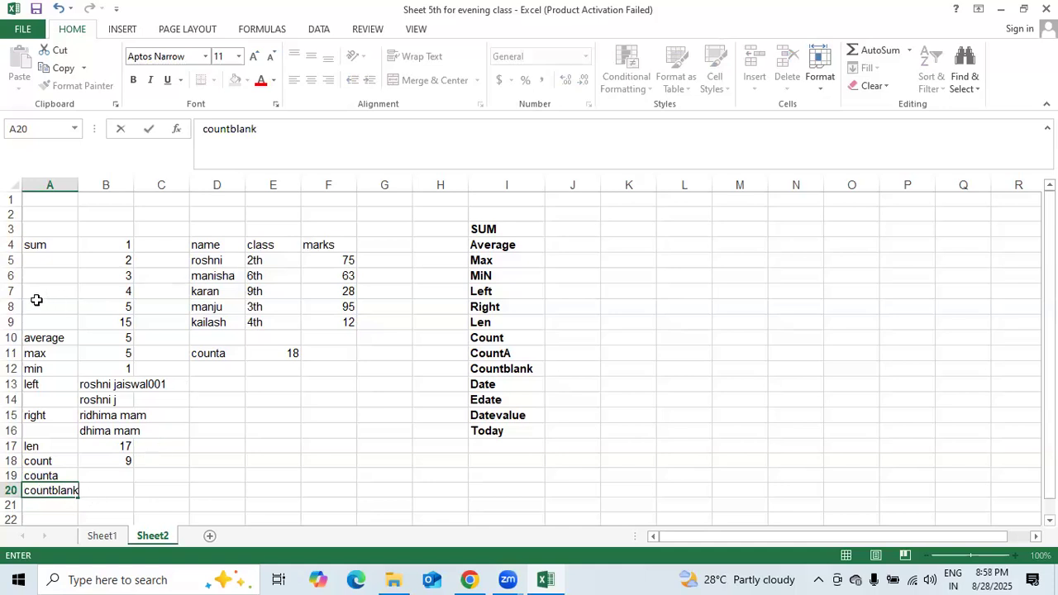
{"action": "left_click", "coordinate": [12, 291]}
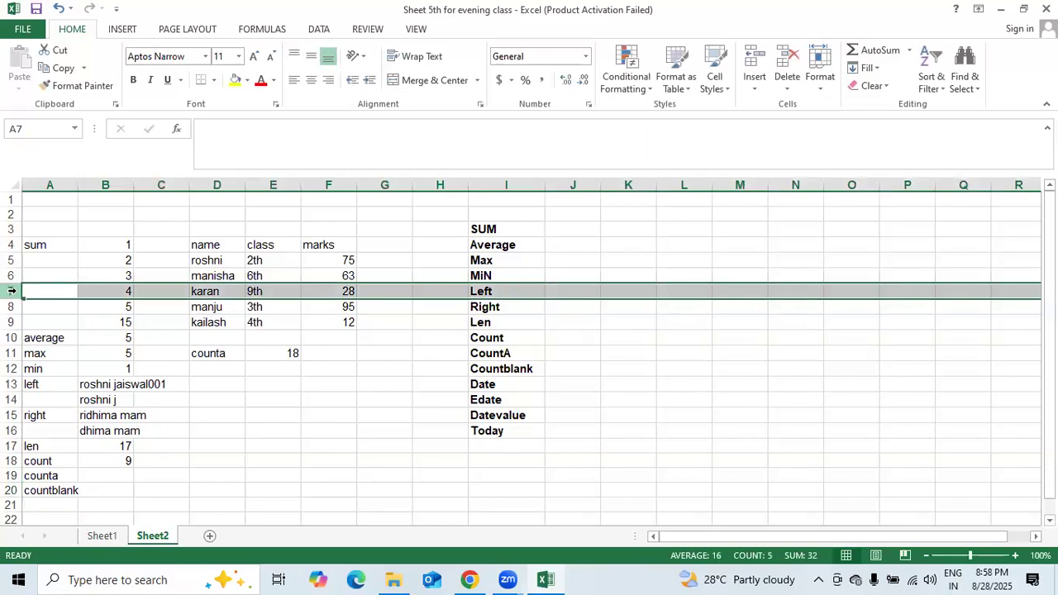
{"action": "key", "text": "Delete"}
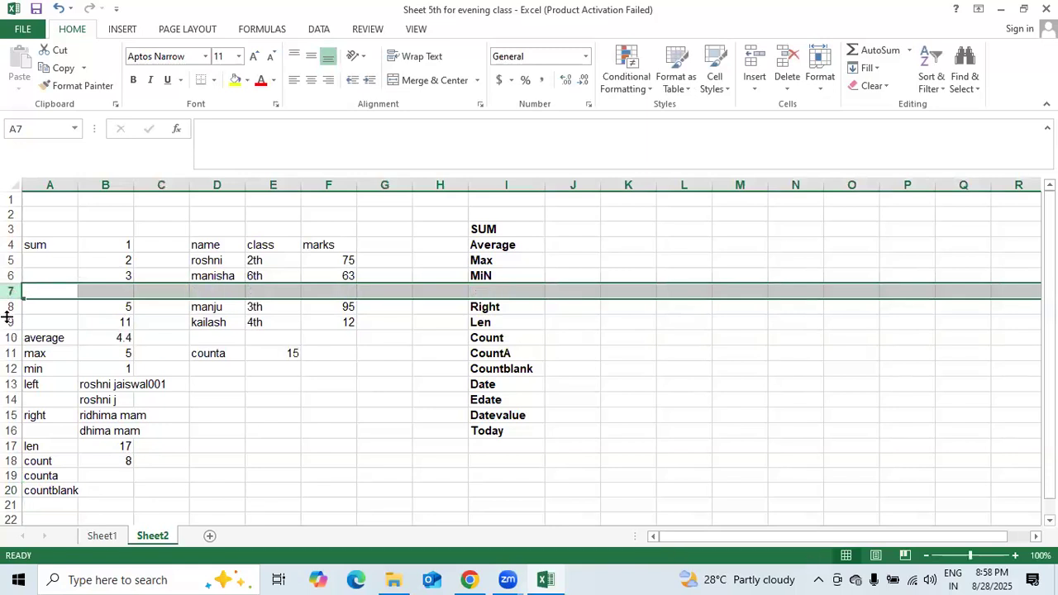
{"action": "left_click", "coordinate": [11, 322]}
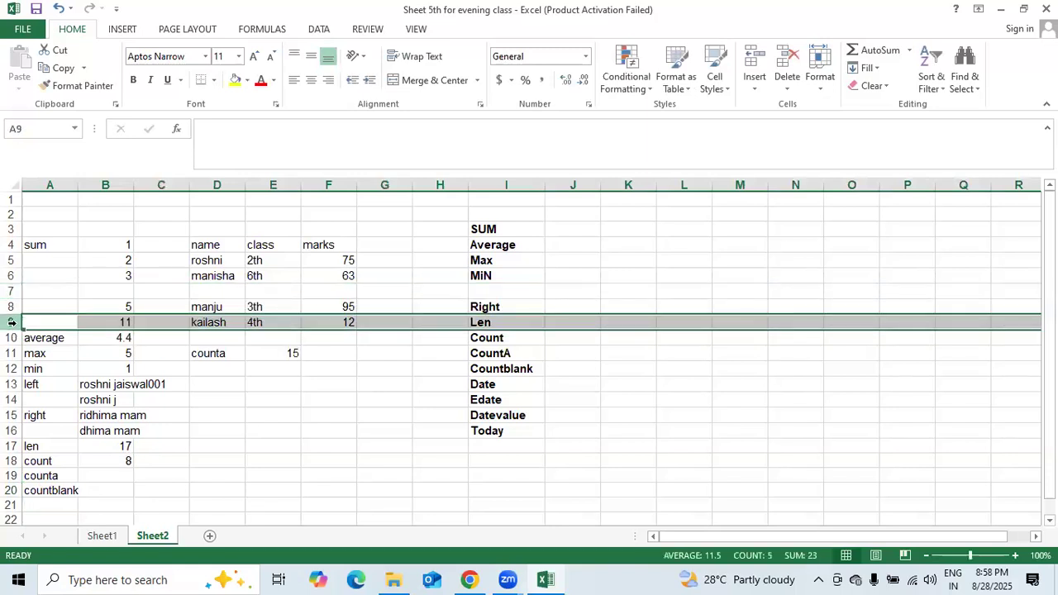
{"action": "key", "text": "ctrl+z"}
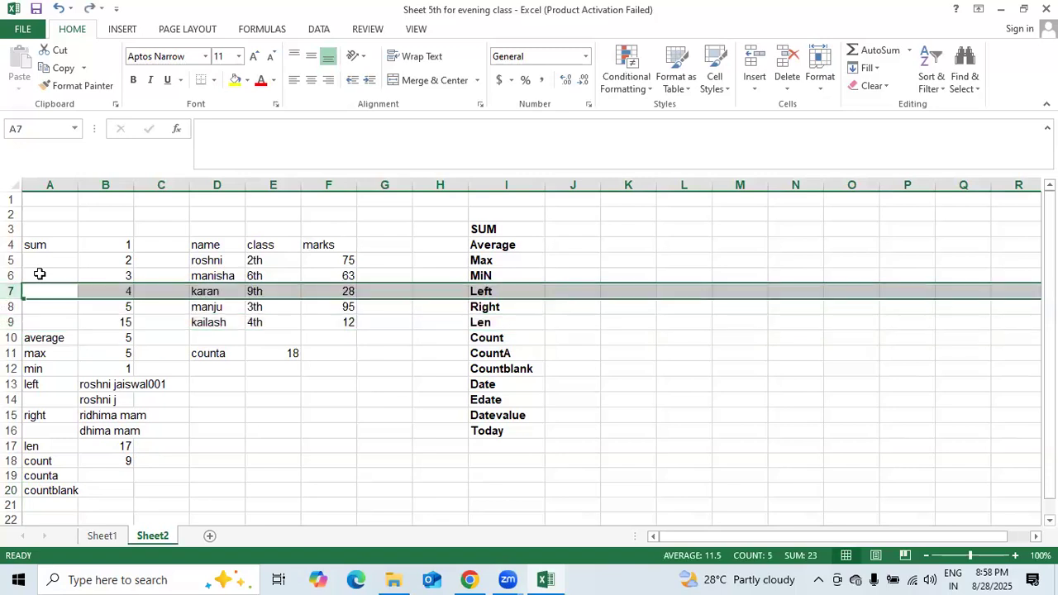
- Clear the seventh and eighth table rows, B7:F7 and B8:F8
{"action": "left_click_drag", "start_coordinate": [121, 292], "coordinate": [304, 299]}
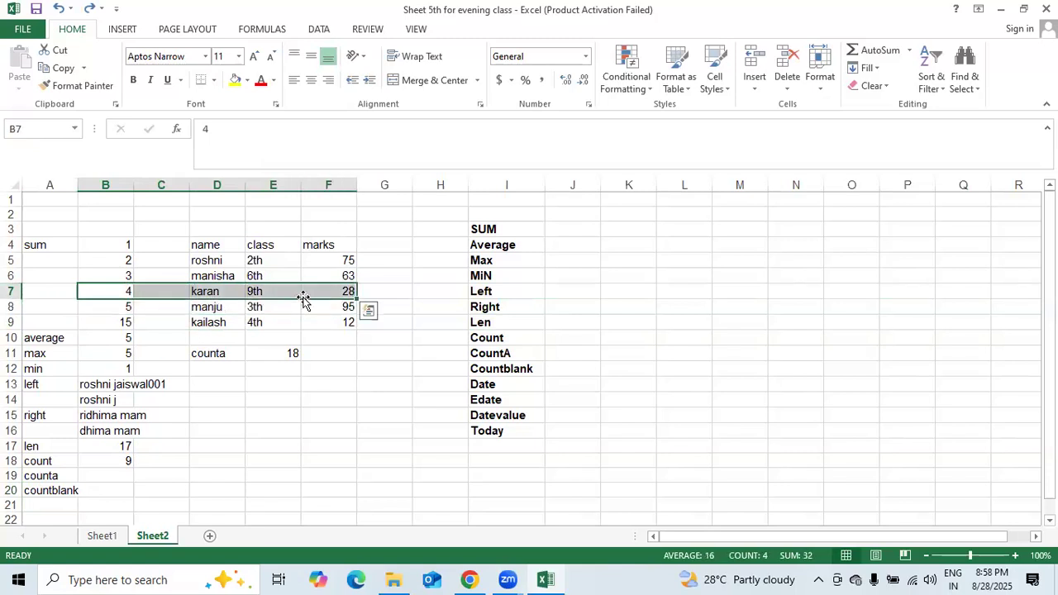
{"action": "key", "text": "Delete"}
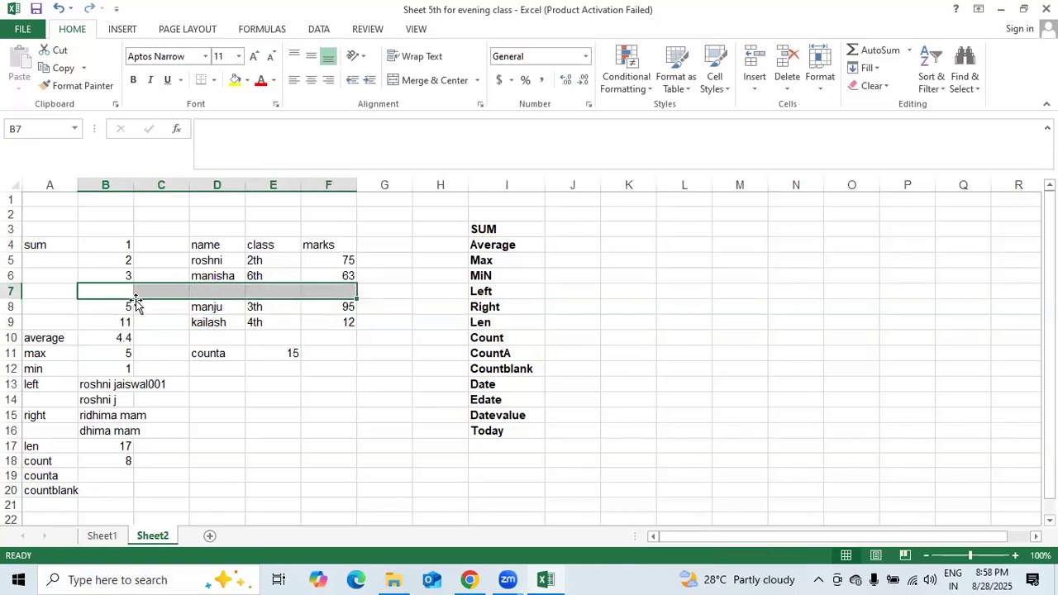
{"action": "left_click", "coordinate": [123, 305]}
{"action": "left_click_drag", "start_coordinate": [204, 302], "coordinate": [341, 305]}
{"action": "key", "text": "Delete"}
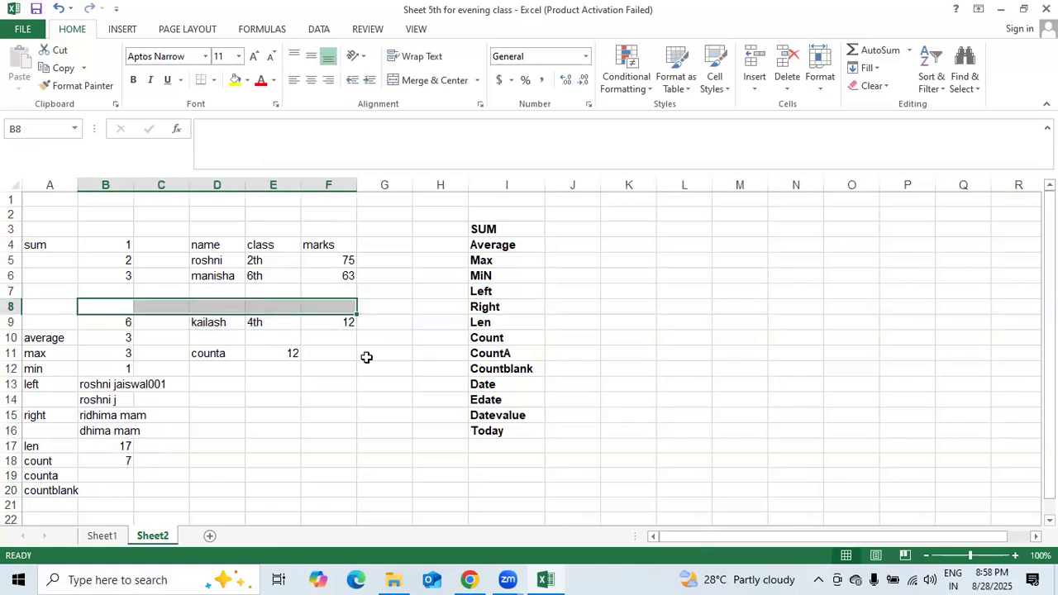
- Enter =COUNTBLANK(B4:F10) in E12, returning 18 empty cells
{"action": "left_click", "coordinate": [256, 376]}
{"action": "type", "text": "=c"}
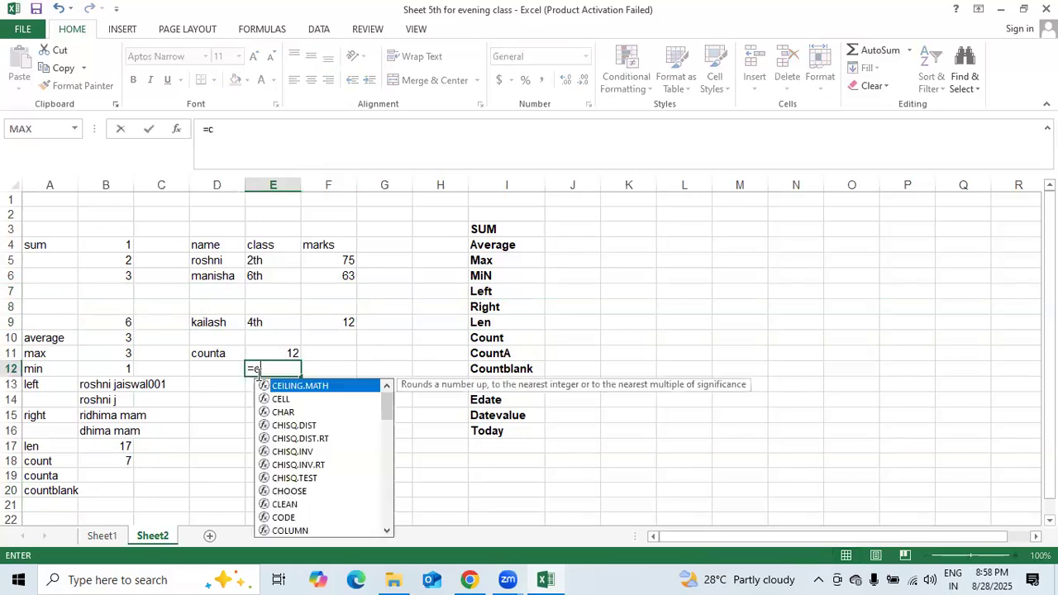
{"action": "type", "text": "ountba"}
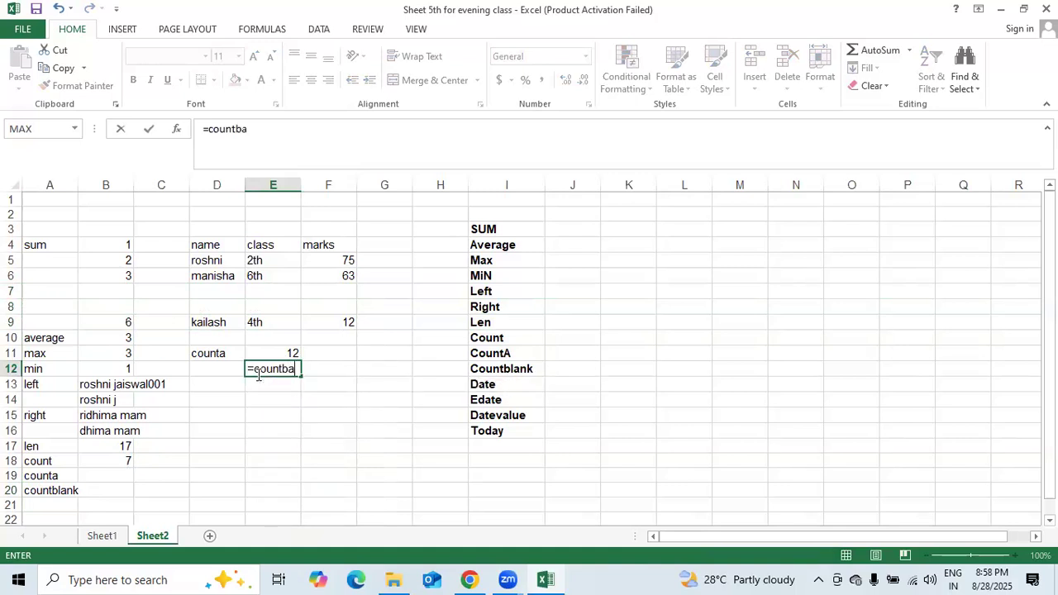
{"action": "type", "text": "nk"}
{"action": "key", "text": "BackSpace"}
{"action": "key", "text": "BackSpace"}
{"action": "key", "text": "BackSpace"}
{"action": "type", "text": "lank("}
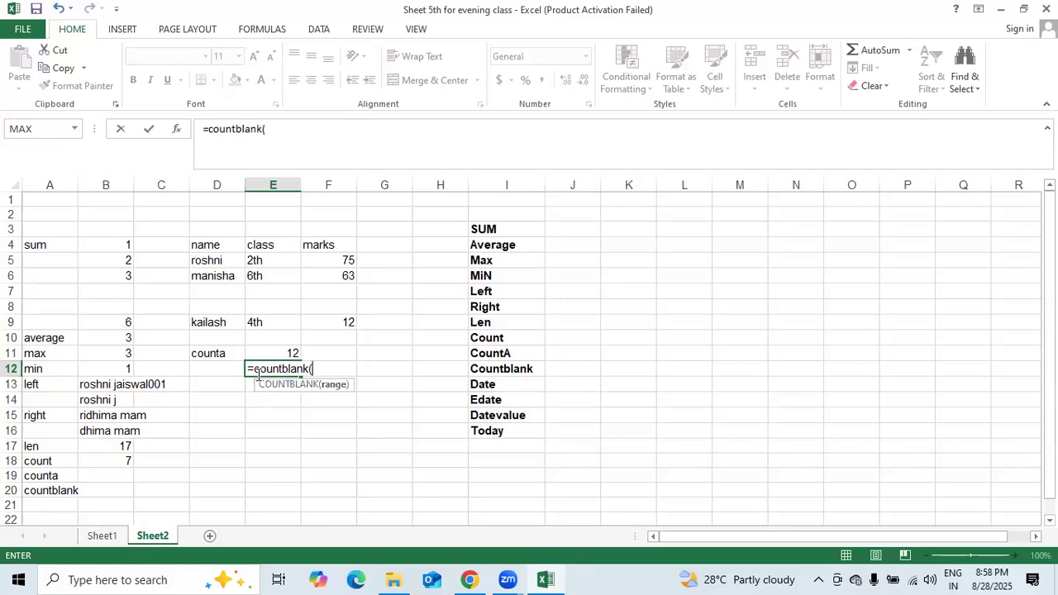
{"action": "left_click_drag", "start_coordinate": [107, 246], "coordinate": [206, 326]}
{"action": "left_click_drag", "start_coordinate": [268, 362], "coordinate": [314, 345]}
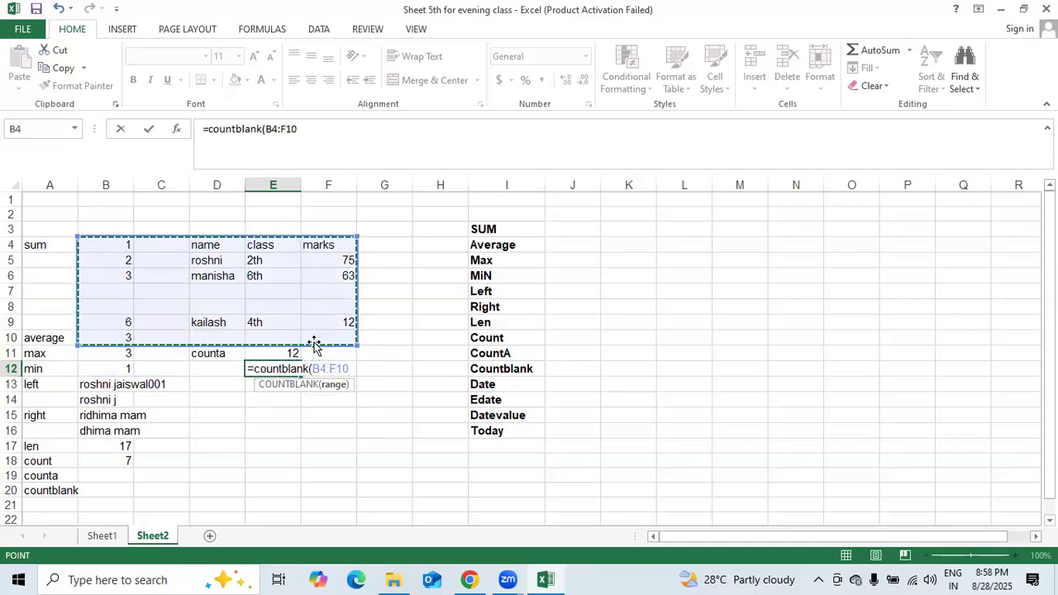
{"action": "type", "text": ")"}
{"action": "key", "text": "Return"}
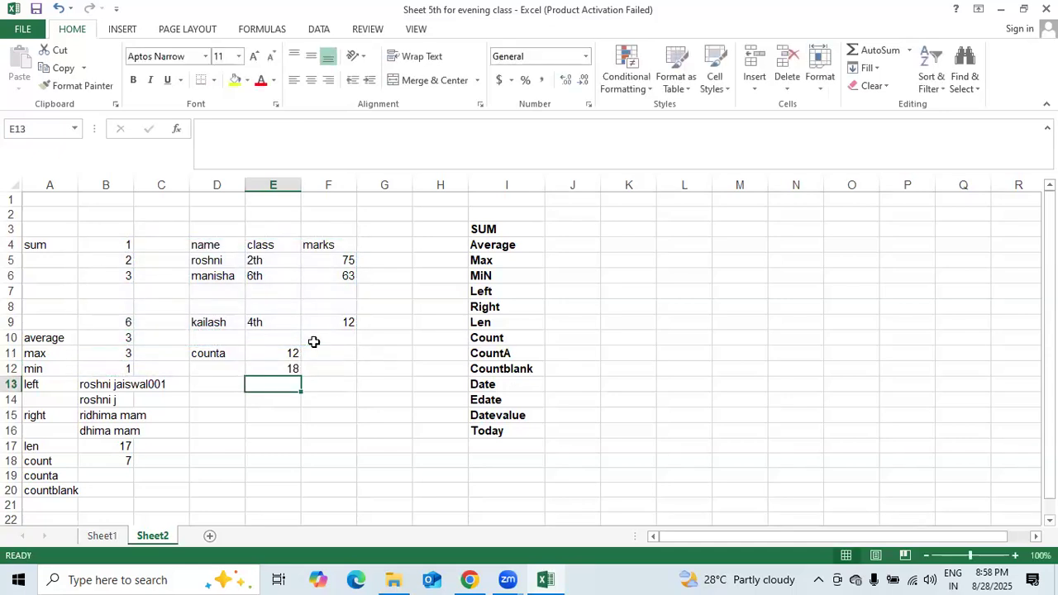
{"action": "left_click", "coordinate": [68, 502]}
- Label A21 date and enter the headers year, month and day in D15:F15
{"action": "type", "text": "da"}
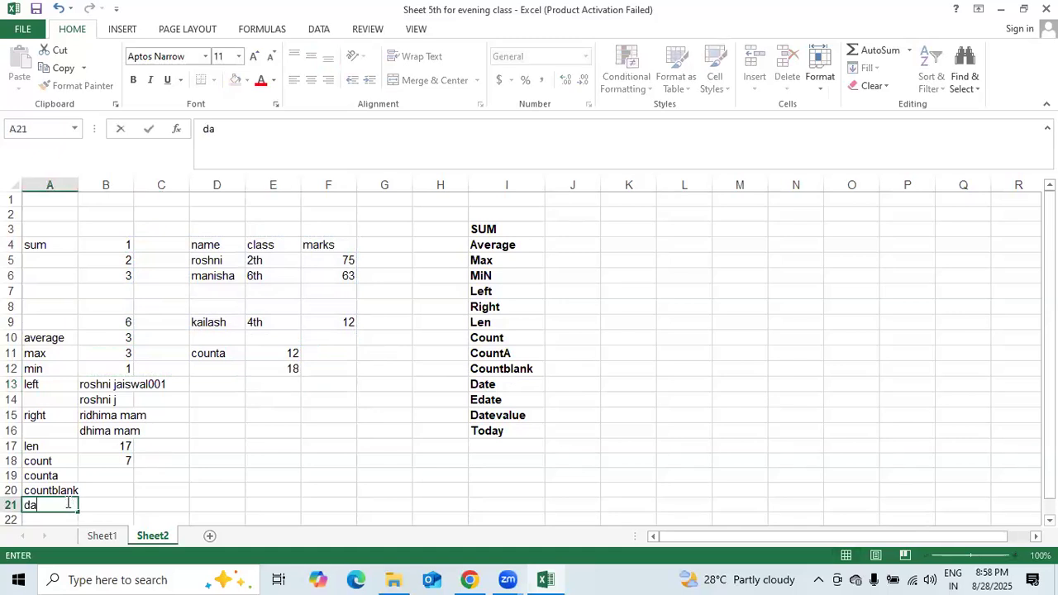
{"action": "type", "text": "te"}
{"action": "left_click", "coordinate": [201, 416]}
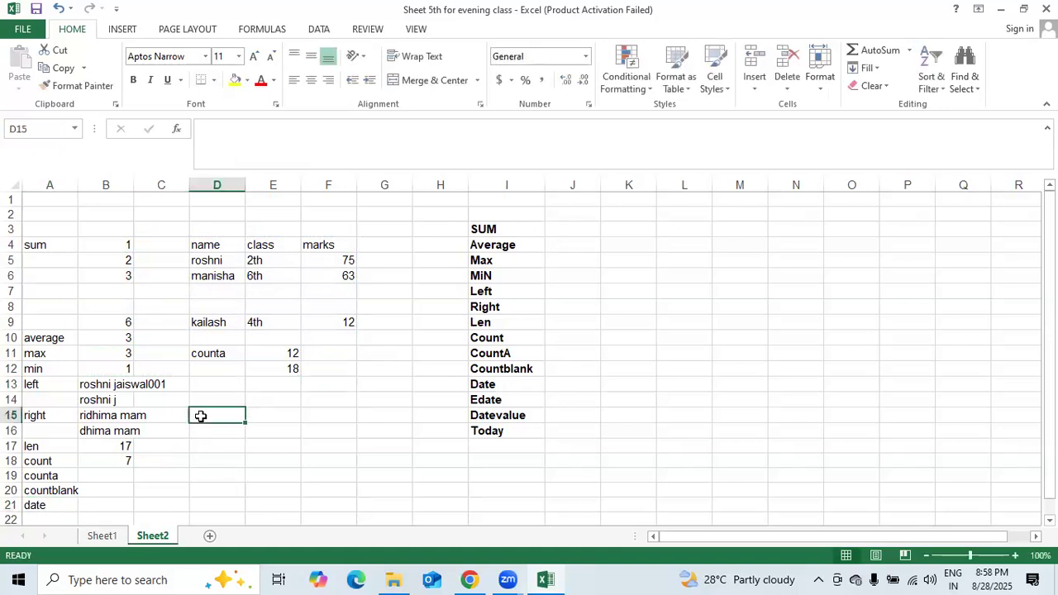
{"action": "type", "text": "year"}
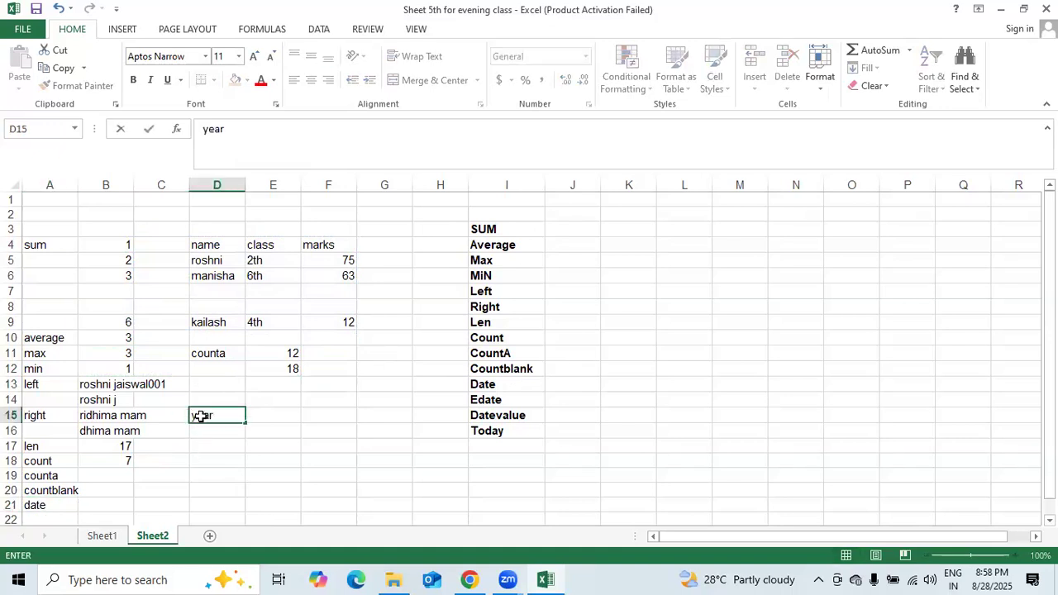
{"action": "key", "text": "Tab"}
{"action": "type", "text": "month"}
{"action": "key", "text": "Tab"}
{"action": "type", "text": "day"}
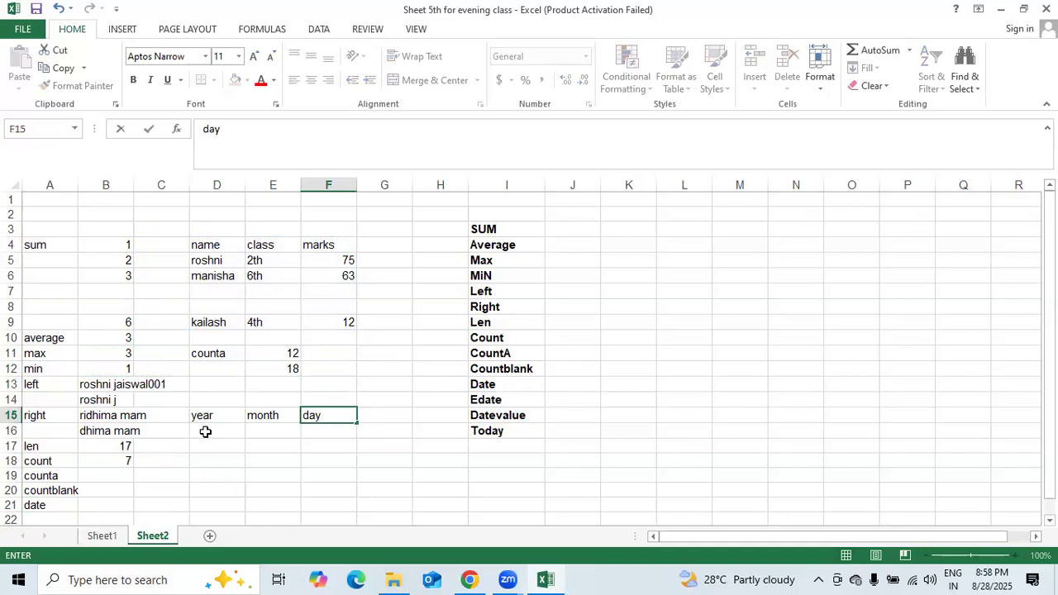
- Enter 2001 and 2002 in D16:D17 and fill the years down to 2018 in D33
{"action": "left_click", "coordinate": [205, 432]}
{"action": "type", "text": "2001"}
{"action": "key", "text": "Return"}
{"action": "type", "text": "2200"}
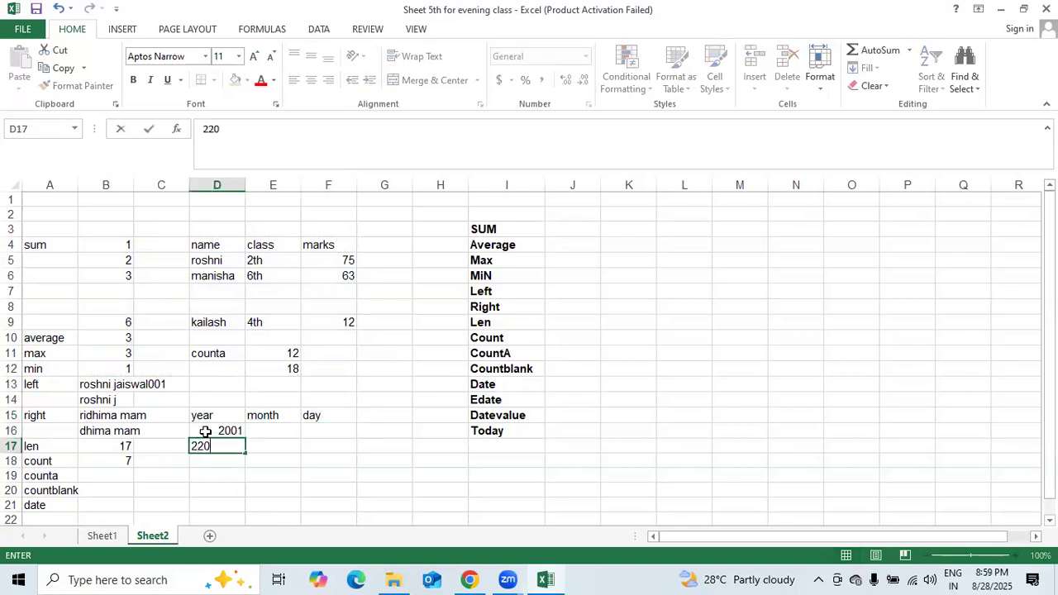
{"action": "key", "text": "BackSpace"}
{"action": "key", "text": "BackSpace"}
{"action": "type", "text": "002"}
{"action": "key", "text": "Return"}
{"action": "left_click_drag", "start_coordinate": [223, 433], "coordinate": [245, 539]}
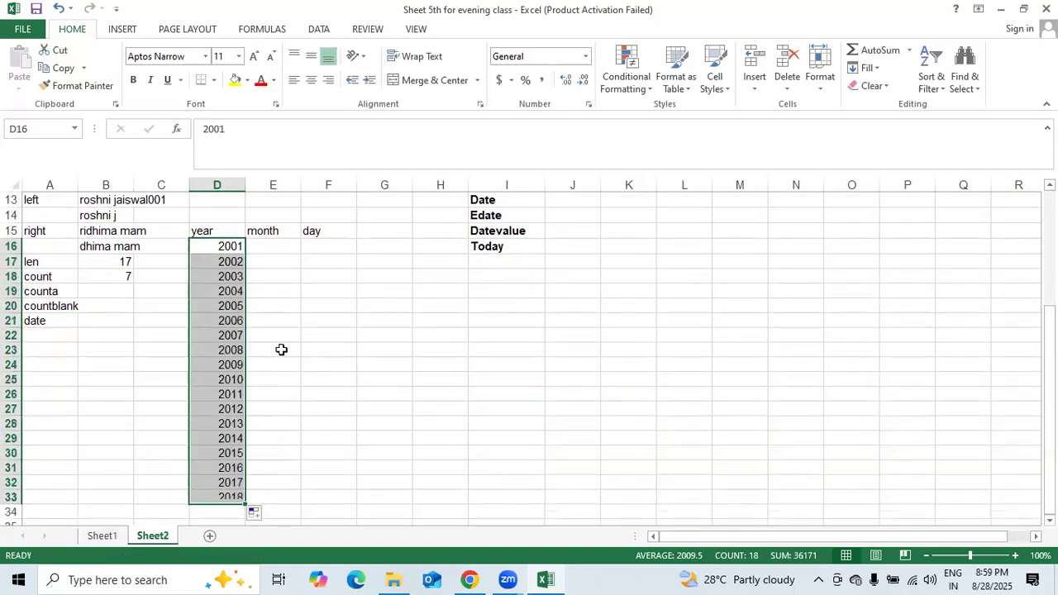
- Enter january and february in E16:E17 and fill the month names down column E
{"action": "left_click", "coordinate": [280, 247]}
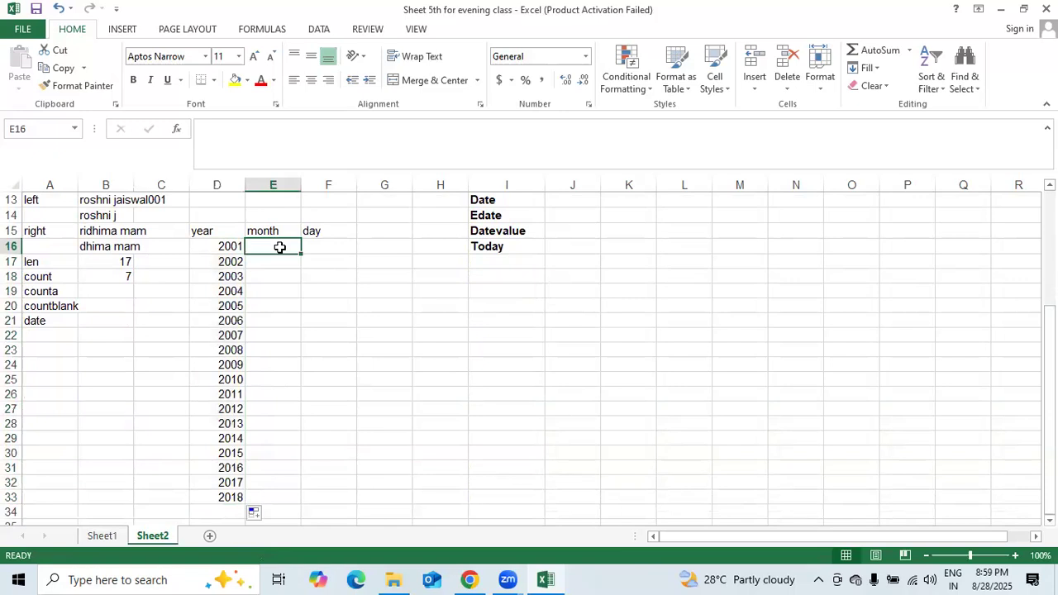
{"action": "type", "text": "ja"}
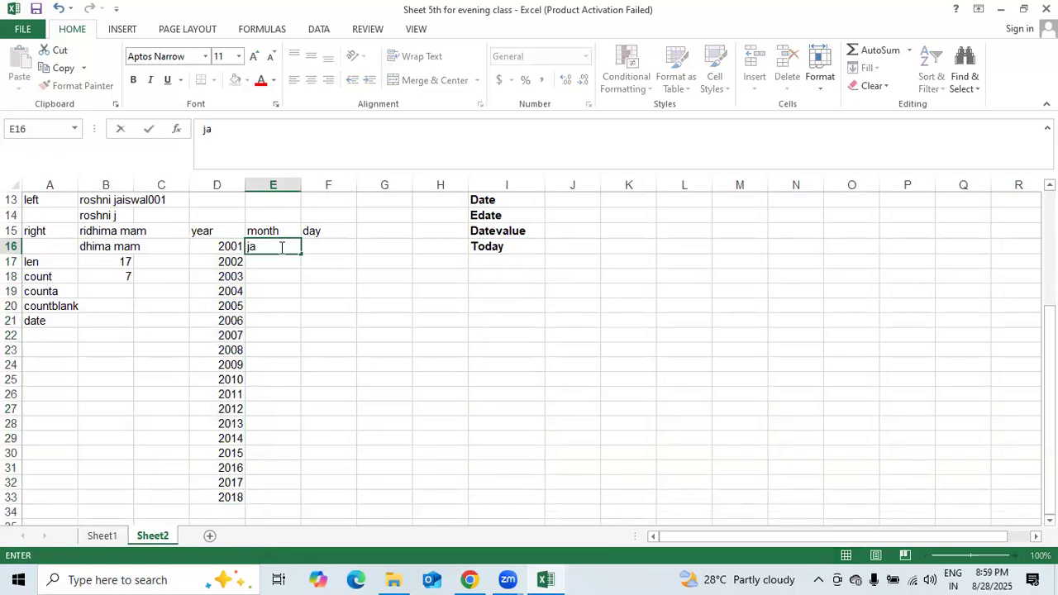
{"action": "type", "text": "nuary"}
{"action": "key", "text": "Return"}
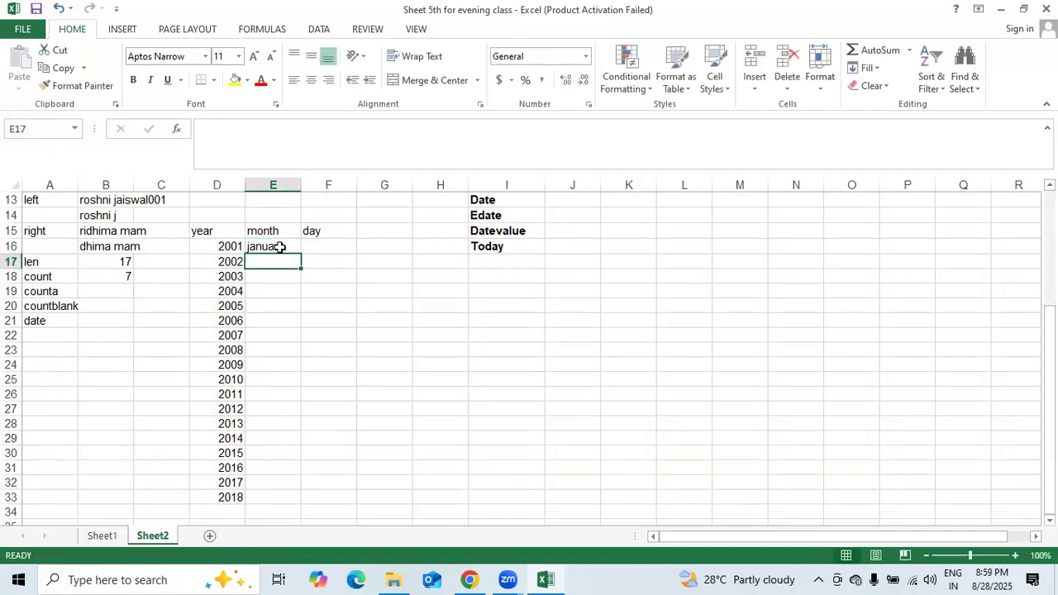
{"action": "type", "text": "february"}
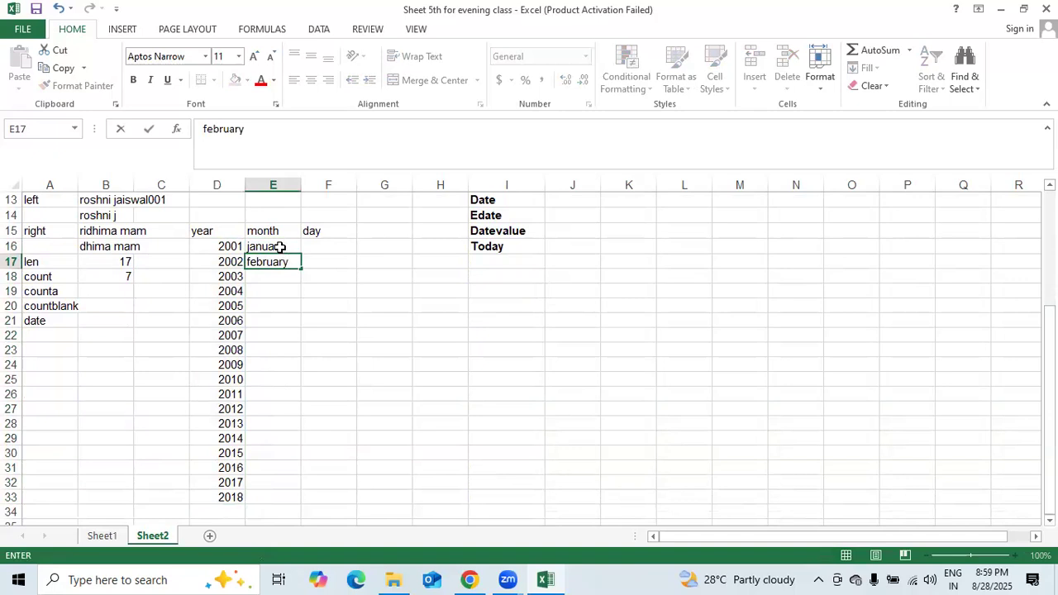
{"action": "key", "text": "Return"}
{"action": "mouse_move", "coordinate": [282, 247]}
{"action": "left_mouse_down"}
{"action": "mouse_move", "coordinate": [278, 260]}
{"action": "mouse_move", "coordinate": [300, 267]}
{"action": "mouse_move", "coordinate": [309, 422]}
{"action": "mouse_move", "coordinate": [300, 464]}
{"action": "left_mouse_up"}
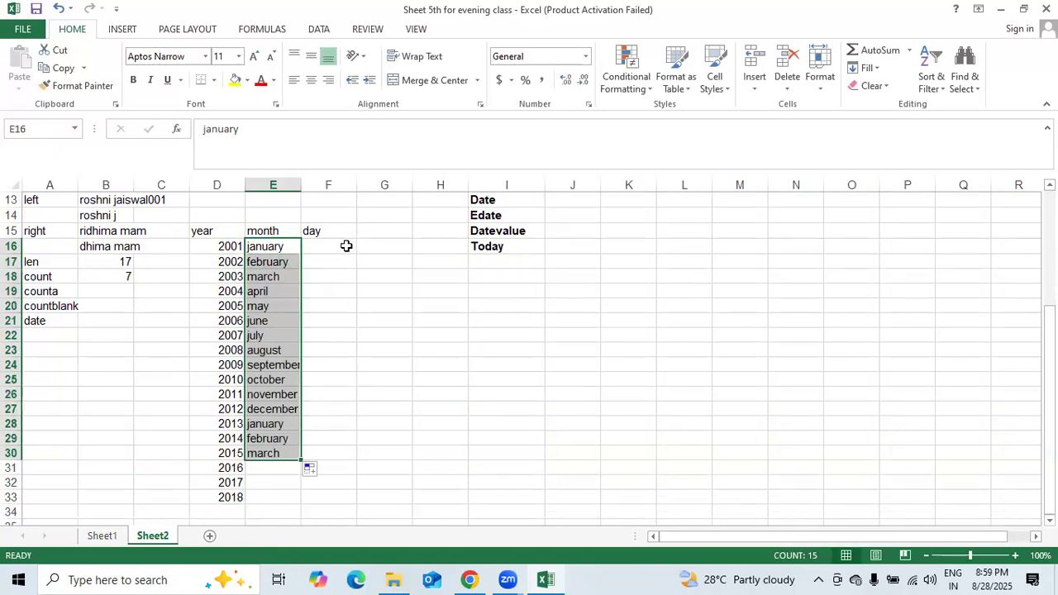
- Fill days 1–15 down F16:F30 and delete the extra years 2016–2018 from D31:D33
{"action": "left_click", "coordinate": [346, 245]}
{"action": "type", "text": "010"}
{"action": "key", "text": "Return"}
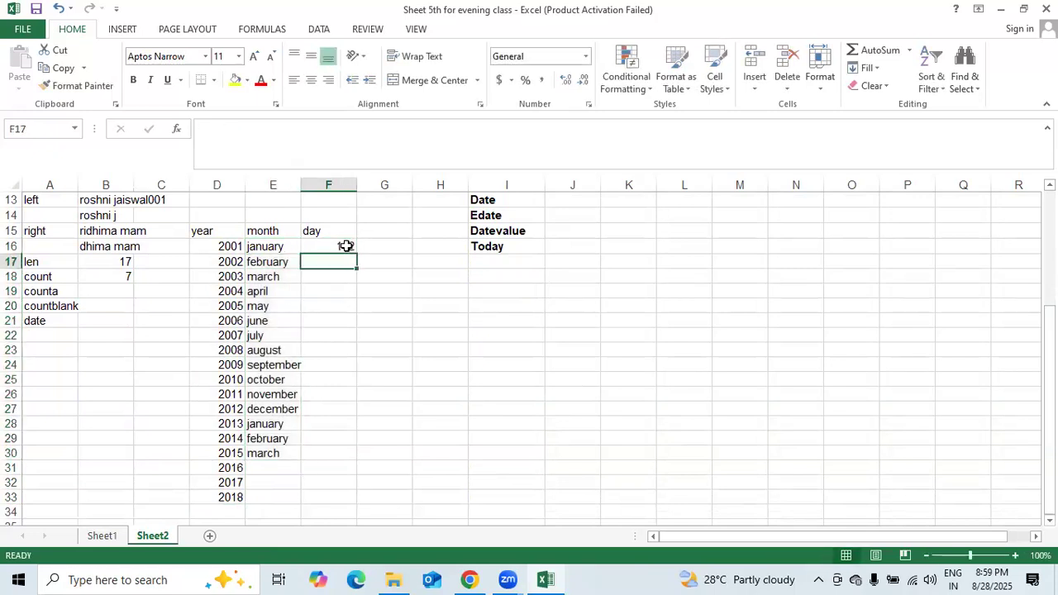
{"action": "left_click", "coordinate": [346, 246]}
{"action": "type", "text": "01"}
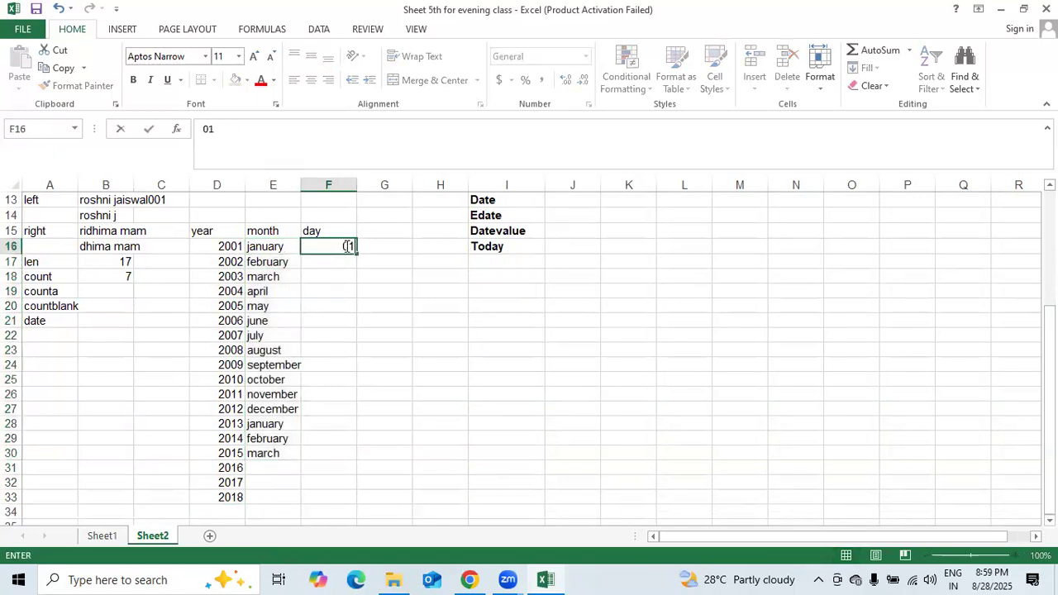
{"action": "key", "text": "Return"}
{"action": "type", "text": "2"}
{"action": "key", "text": "Return"}
{"action": "left_click", "coordinate": [346, 246]}
{"action": "left_click_drag", "start_coordinate": [346, 246], "coordinate": [333, 459]}
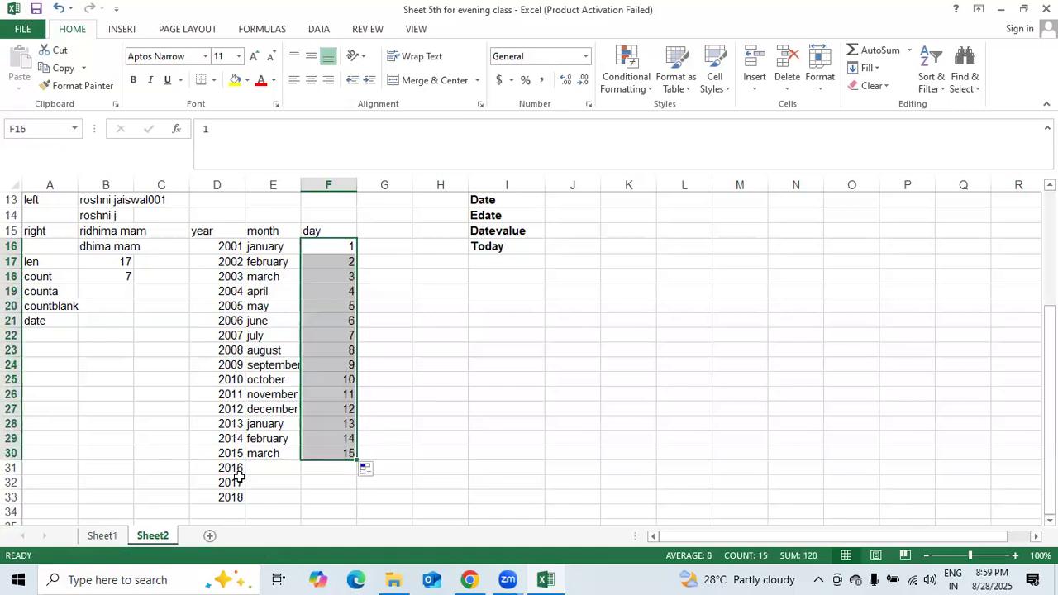
{"action": "left_click_drag", "start_coordinate": [231, 468], "coordinate": [230, 495]}
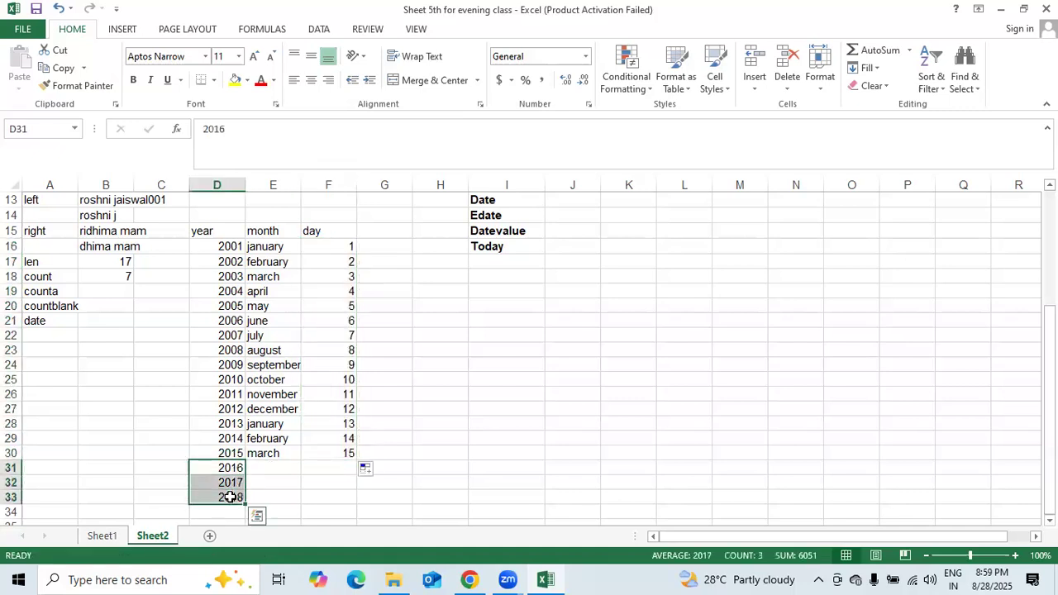
{"action": "key", "text": "Delete"}
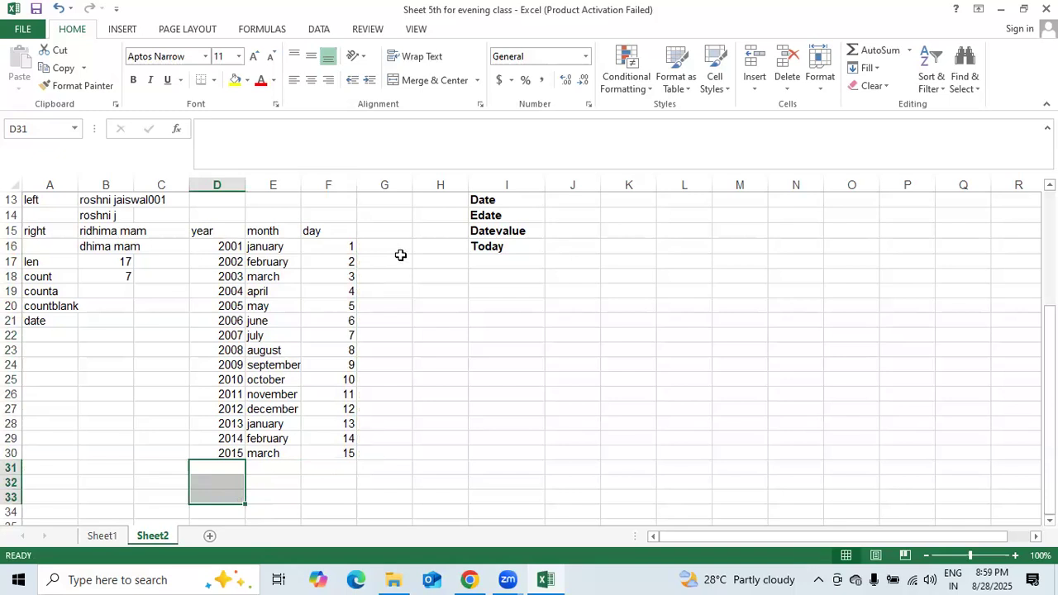
- Enter =date(2001,january,01) in G16, which returns a #NAME? error
{"action": "left_click", "coordinate": [387, 247]}
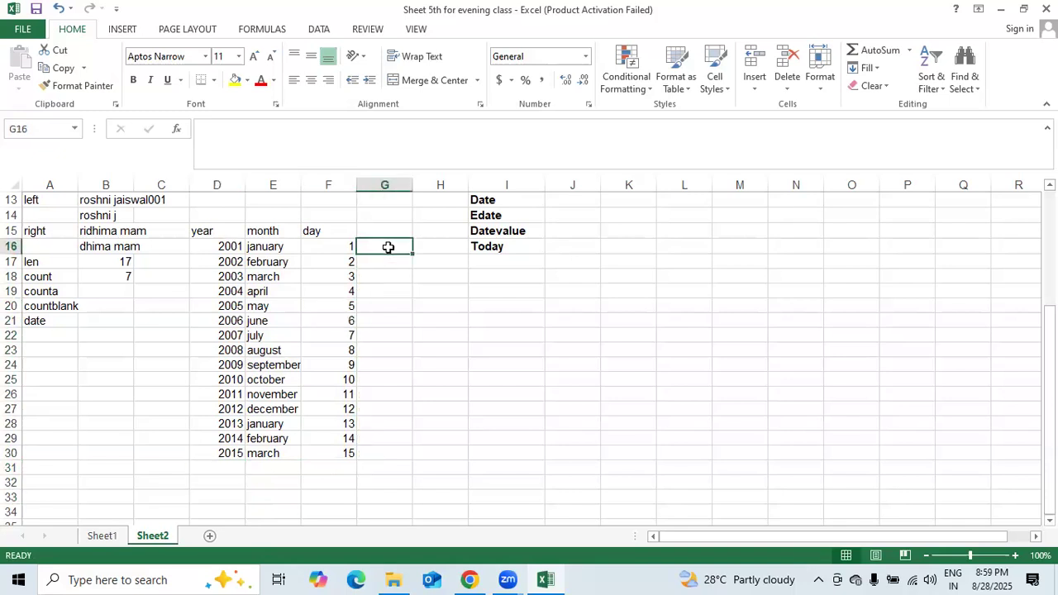
{"action": "type", "text": "="}
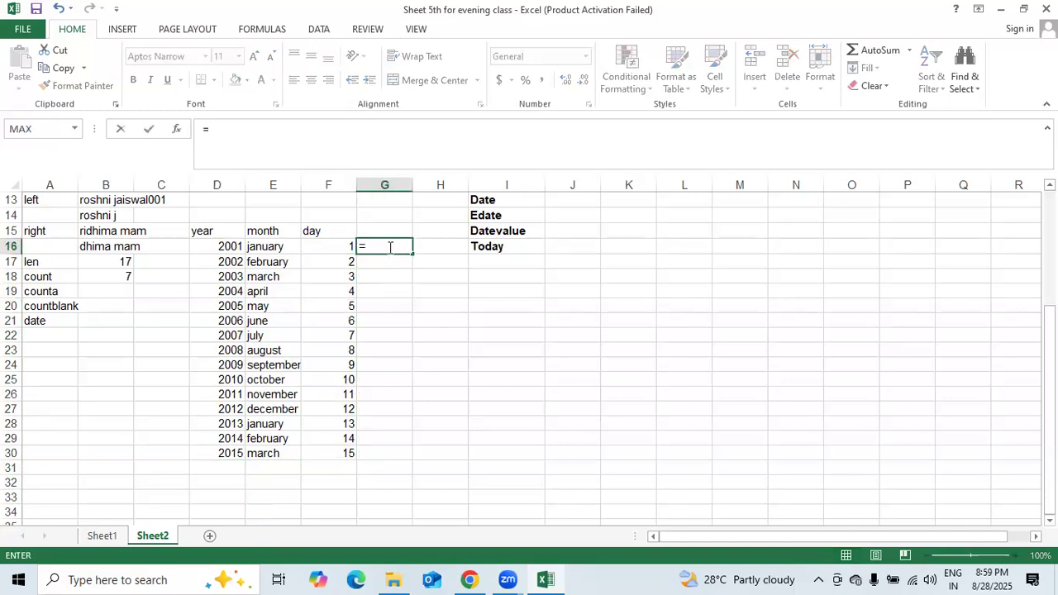
{"action": "type", "text": "date"}
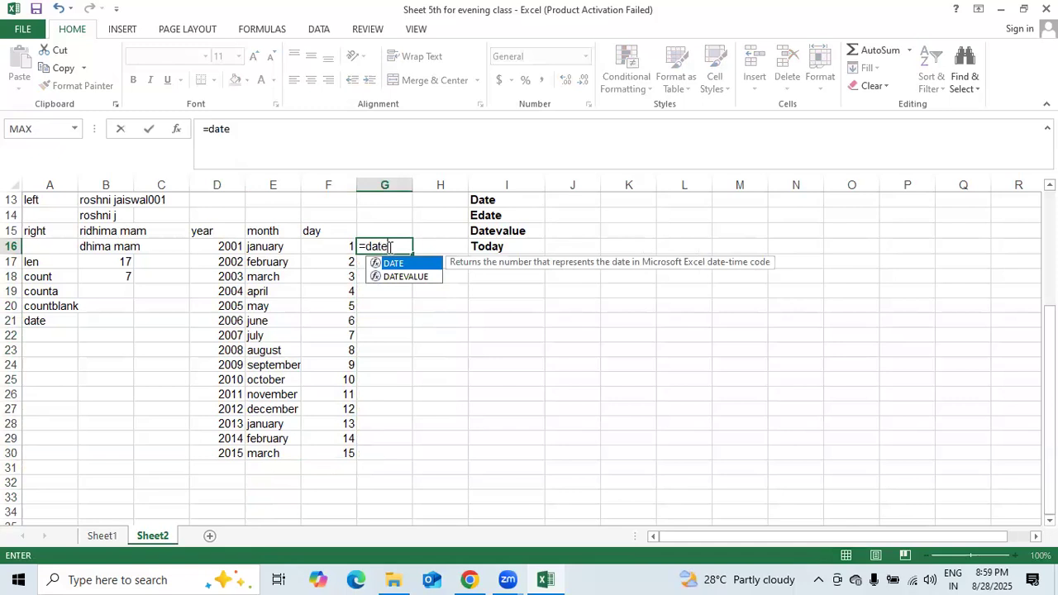
{"action": "type", "text": "(2001"}
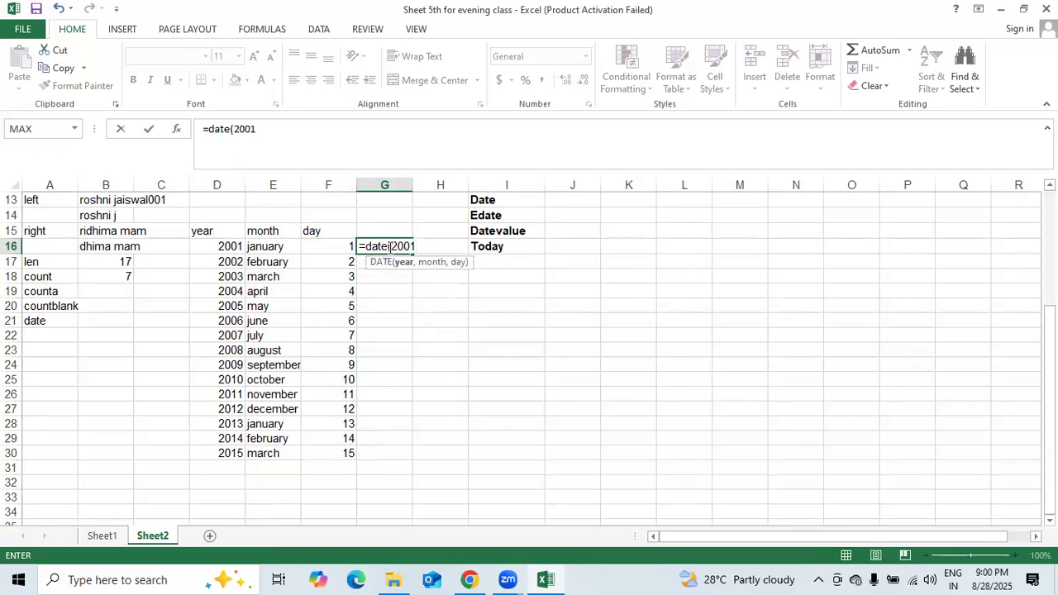
{"action": "type", "text": ",janu"}
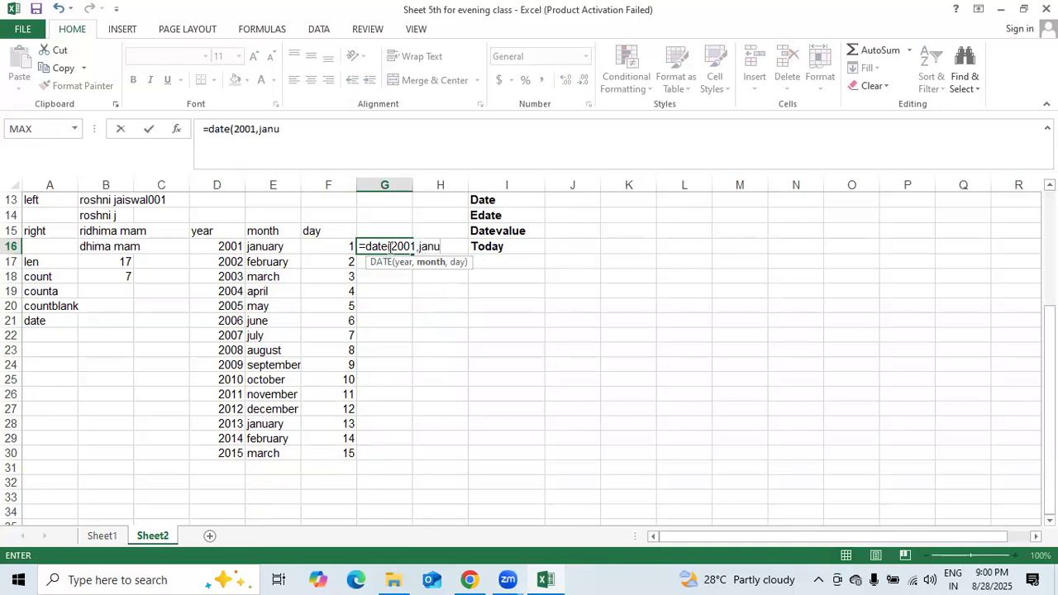
{"action": "type", "text": "ary,01)"}
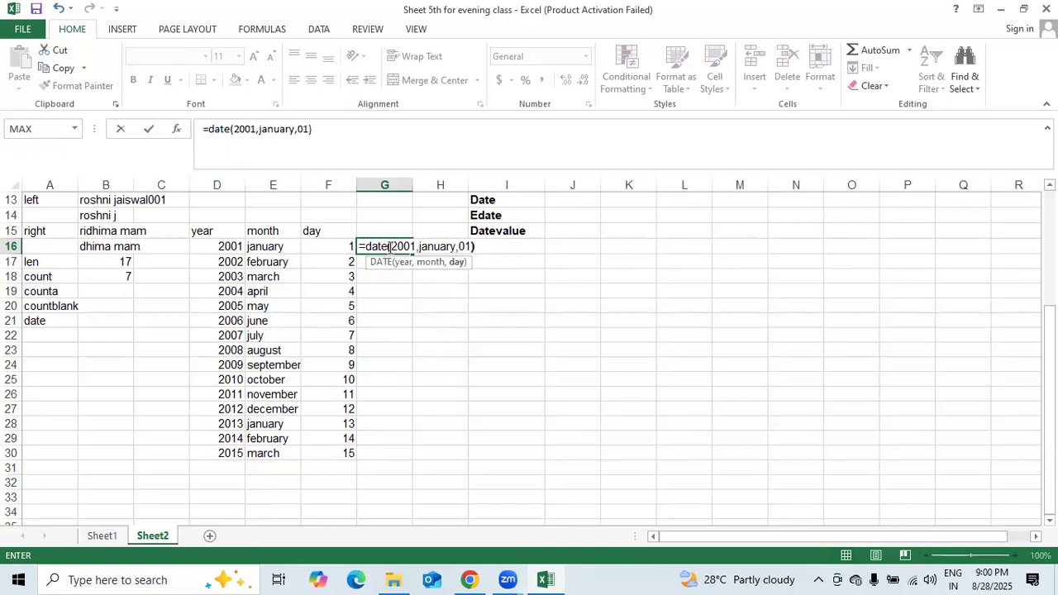
{"action": "key", "text": "Return"}
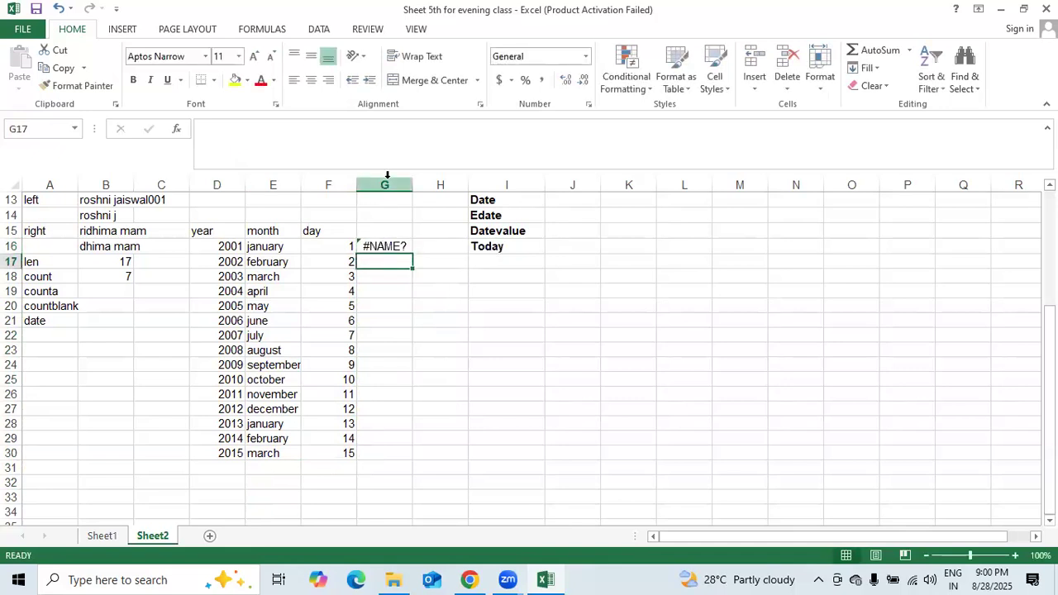
- Widen column G and reopen G16's formula to select its arguments
{"action": "left_click", "coordinate": [387, 177]}
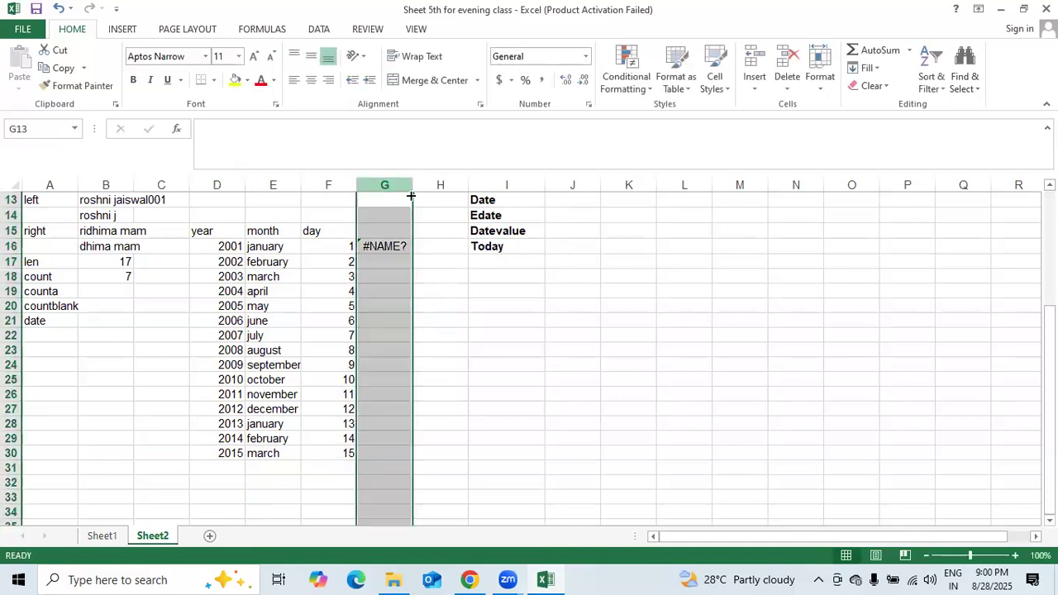
{"action": "left_click_drag", "start_coordinate": [414, 195], "coordinate": [437, 193]}
{"action": "double_click", "coordinate": [406, 246]}
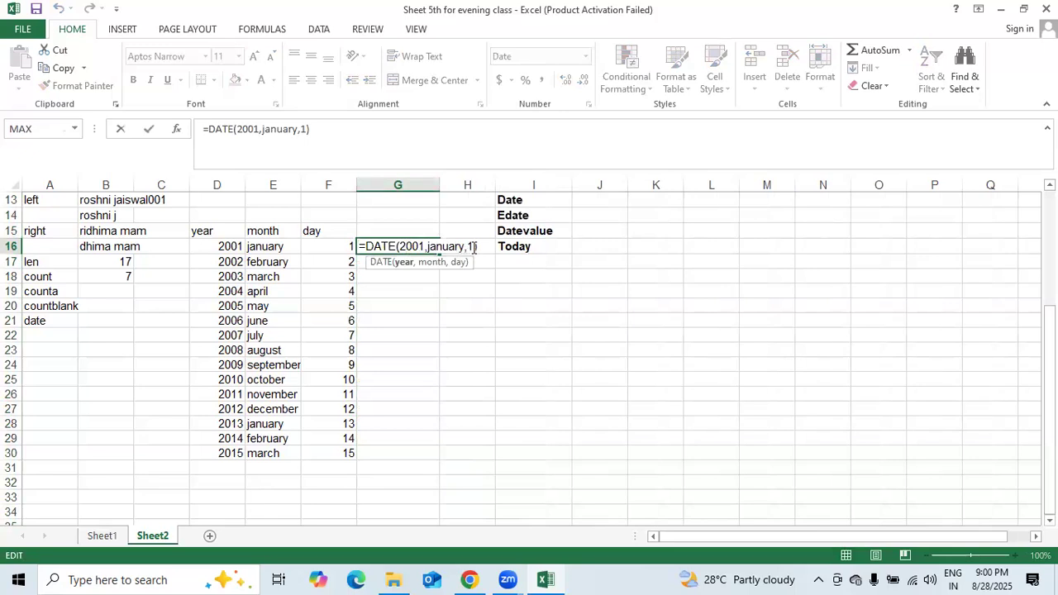
{"action": "left_click_drag", "start_coordinate": [471, 246], "coordinate": [398, 252]}
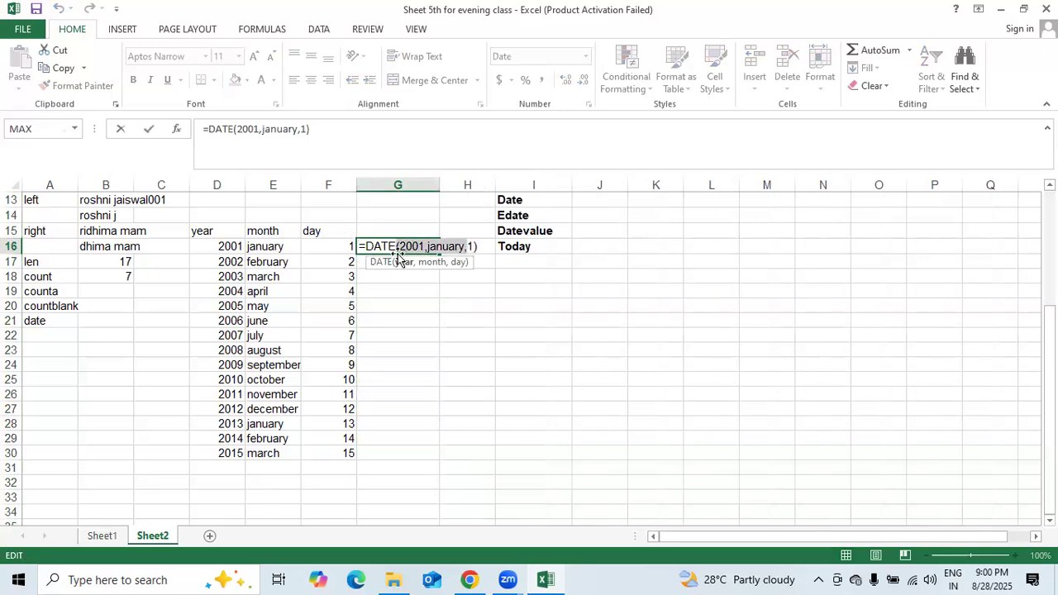
{"action": "left_click", "coordinate": [472, 246]}
{"action": "left_click_drag", "start_coordinate": [472, 246], "coordinate": [401, 251]}
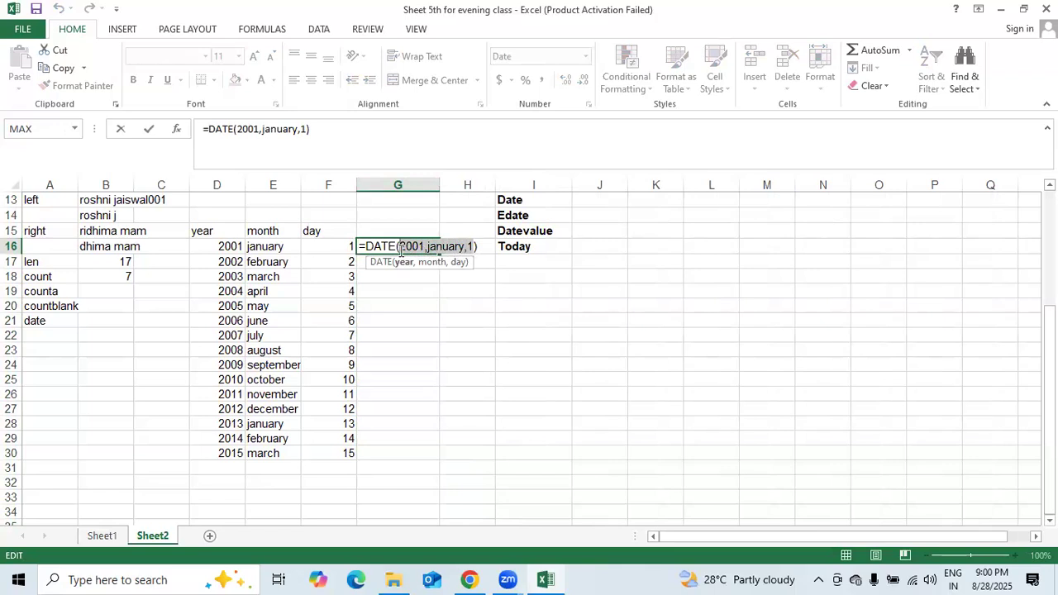
{"action": "left_click", "coordinate": [489, 247]}
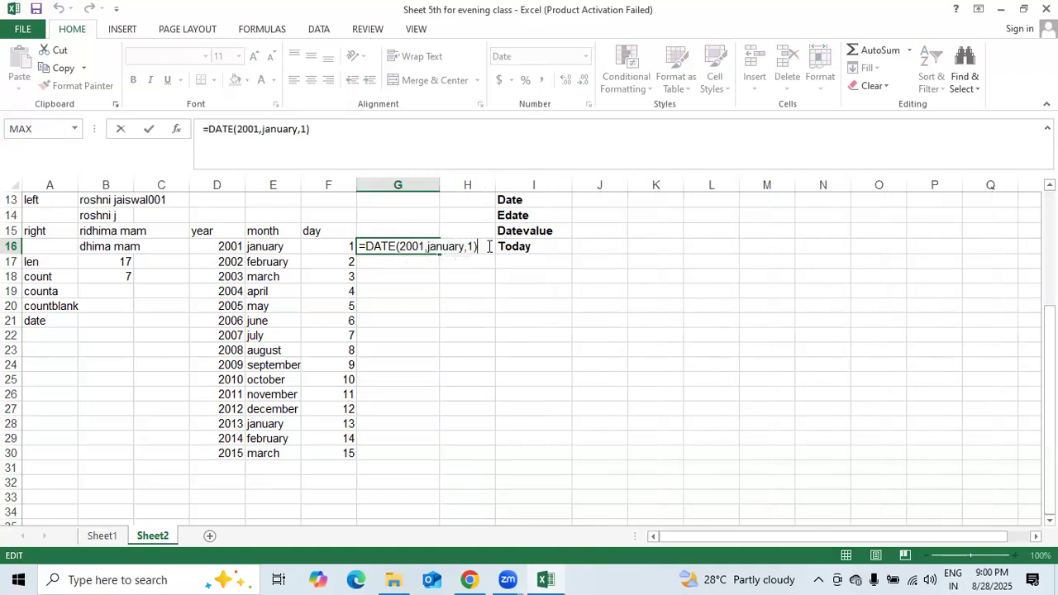
- Replace G16's formula with =DATE(D16,E16,F16, referencing the year, month and day cells
{"action": "key", "text": "BackSpace"}
{"action": "key", "text": "BackSpace"}
{"action": "key", "text": "BackSpace"}
{"action": "key", "text": "BackSpace"}
{"action": "key", "text": "BackSpace"}
{"action": "key", "text": "BackSpace"}
{"action": "key", "text": "BackSpace"}
{"action": "key", "text": "BackSpace"}
{"action": "key", "text": "BackSpace"}
{"action": "key", "text": "BackSpace"}
{"action": "key", "text": "BackSpace"}
{"action": "key", "text": "BackSpace"}
{"action": "key", "text": "BackSpace"}
{"action": "key", "text": "BackSpace"}
{"action": "key", "text": "BackSpace"}
{"action": "key", "text": "BackSpace"}
{"action": "key", "text": "BackSpace"}
{"action": "key", "text": "BackSpace"}
{"action": "key", "text": "BackSpace"}
{"action": "key", "text": "BackSpace"}
{"action": "key", "text": "BackSpace"}
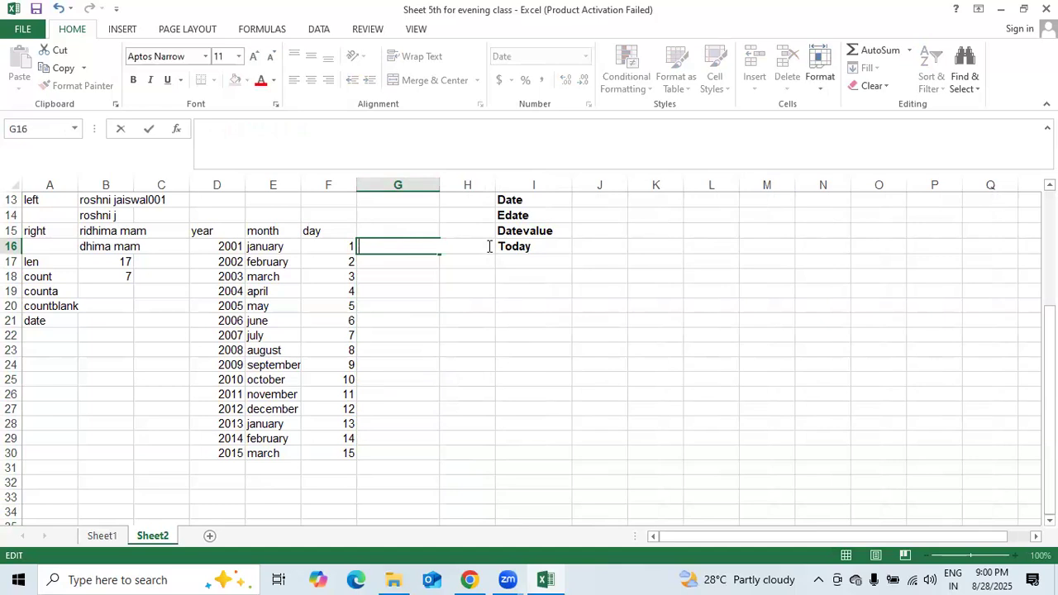
{"action": "type", "text": "=DATE"}
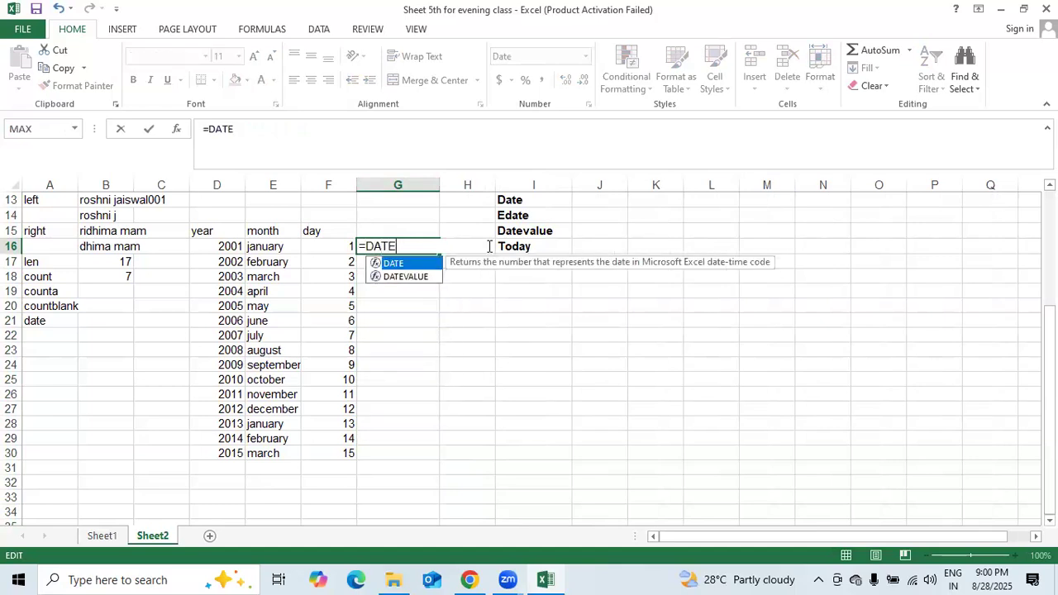
{"action": "type", "text": "("}
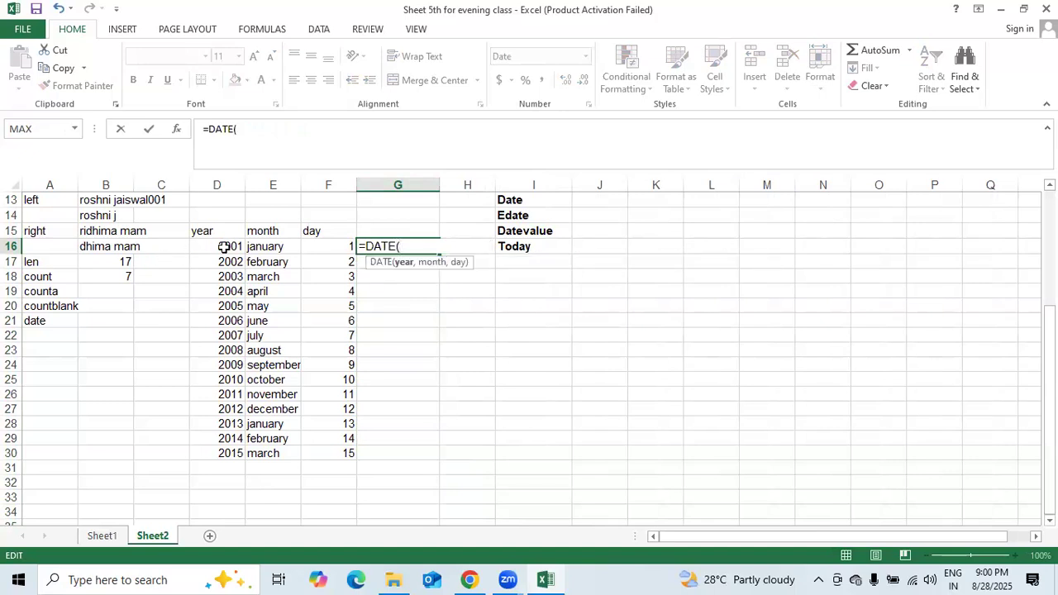
{"action": "left_click", "coordinate": [223, 246]}
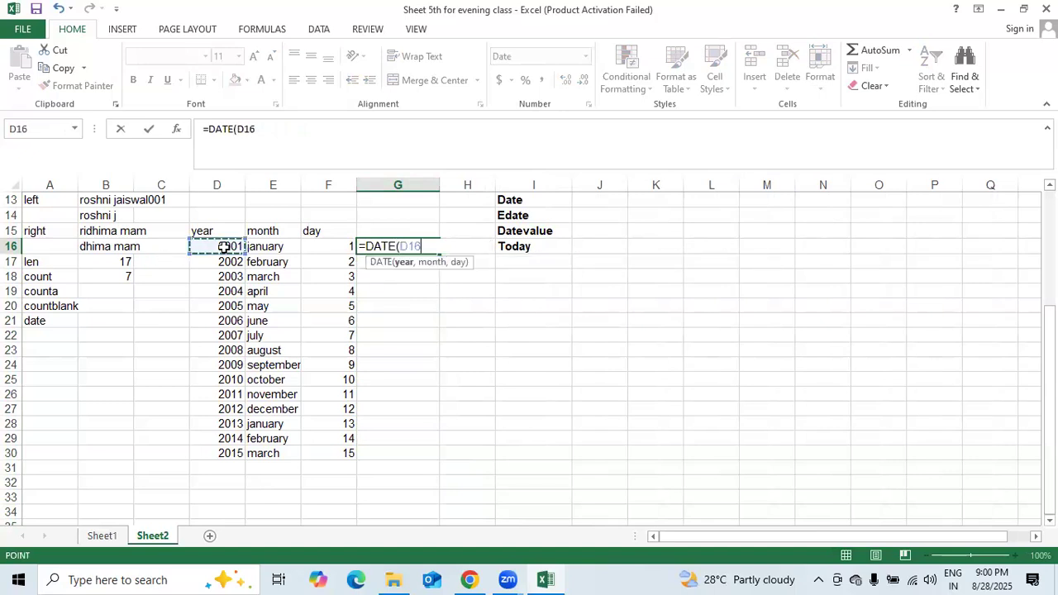
{"action": "type", "text": ","}
{"action": "left_click", "coordinate": [266, 243]}
{"action": "type", "text": ","}
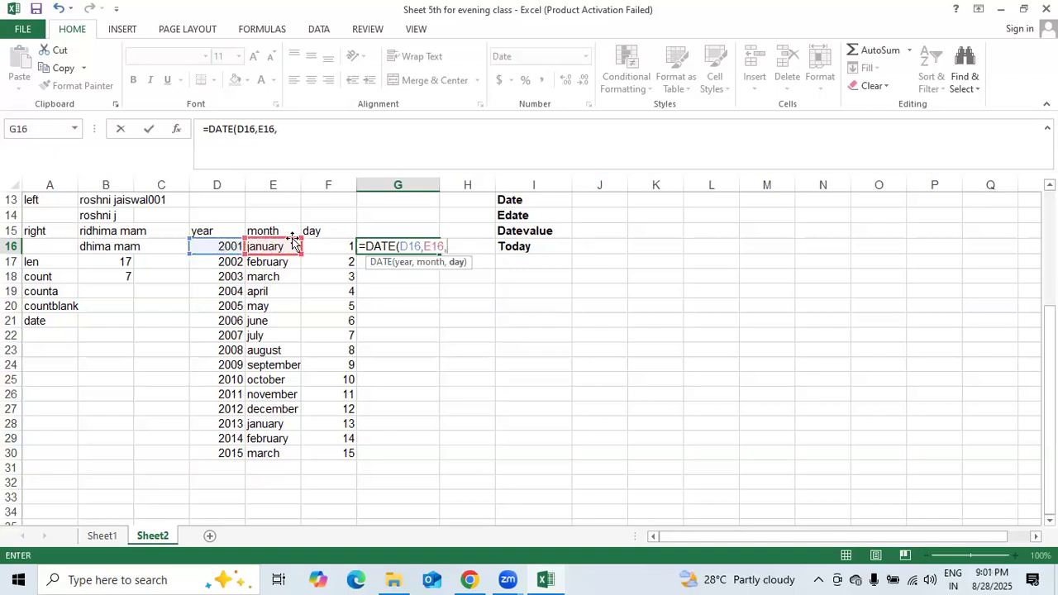
{"action": "left_click", "coordinate": [323, 245]}
{"action": "type", "text": ","}
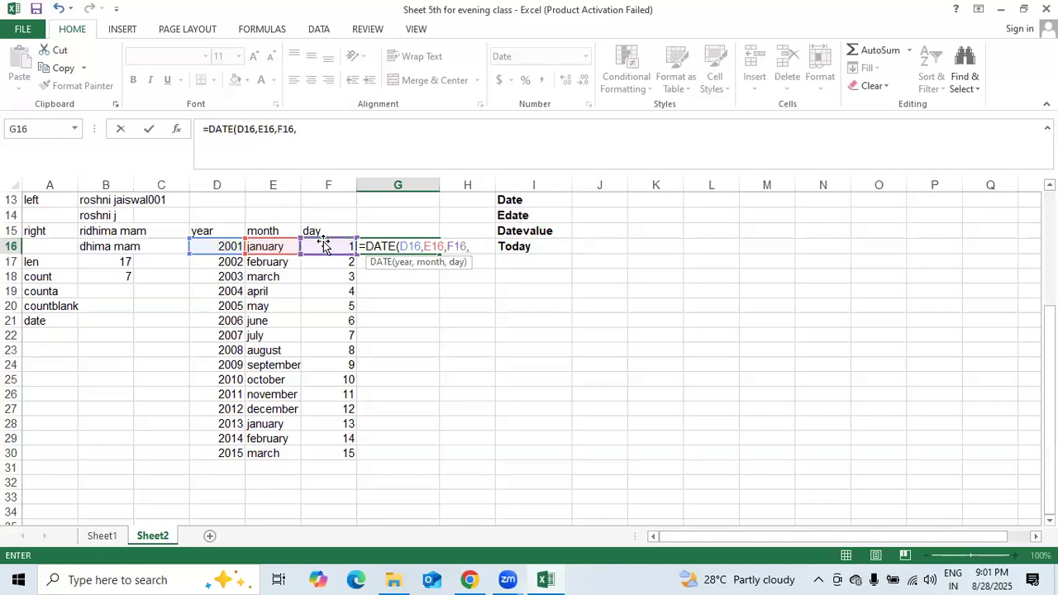
{"action": "key", "text": "shift+Left"}
{"action": "key", "text": "shift+Left"}
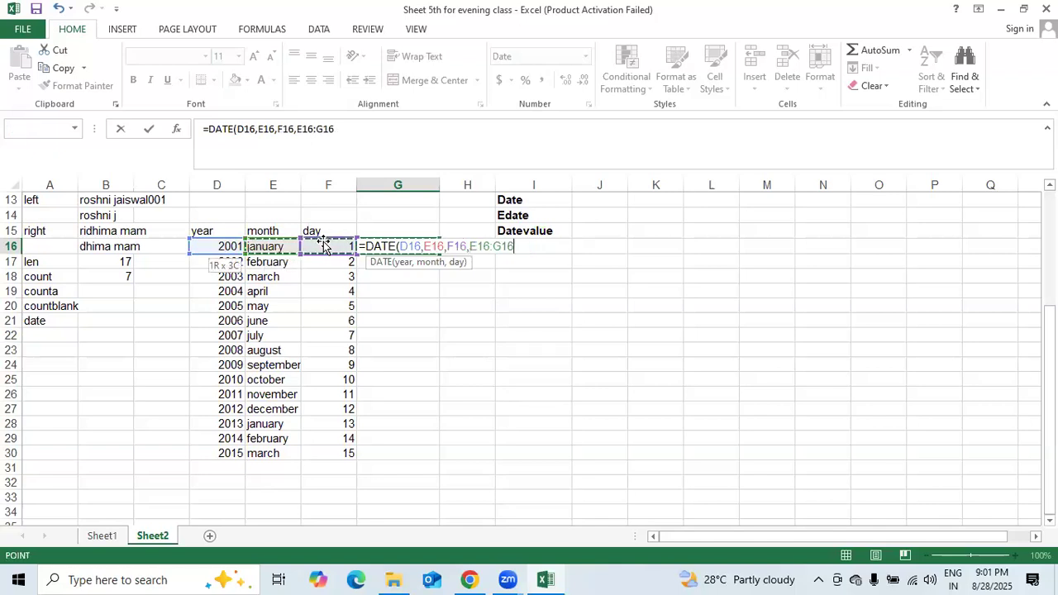
{"action": "key", "text": "shift+Right"}
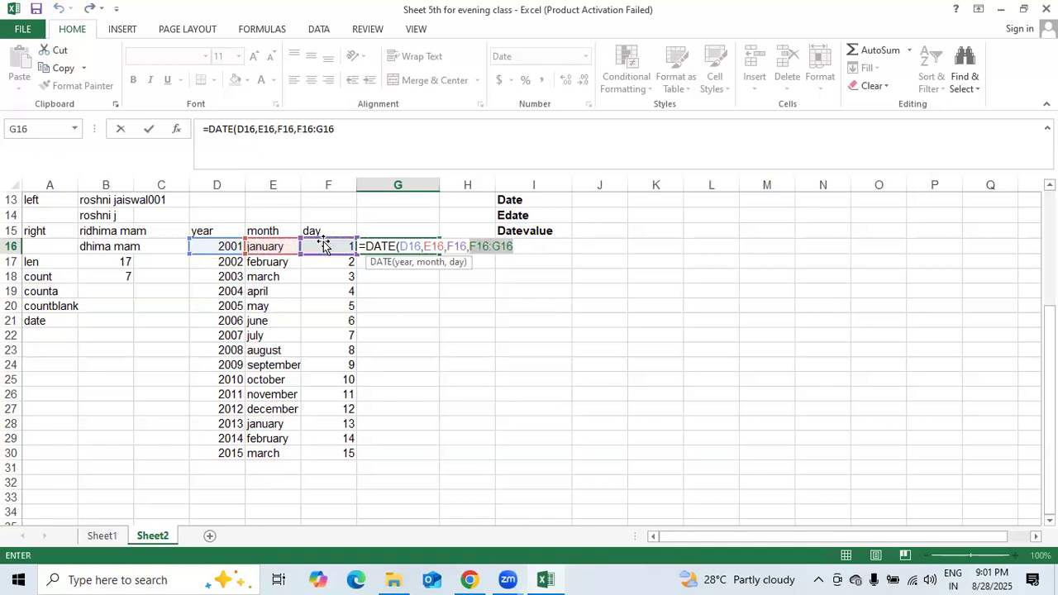
- Commit the cell-reference DATE formula and dismiss the too-many-arguments warning
{"action": "type", "text": ")"}
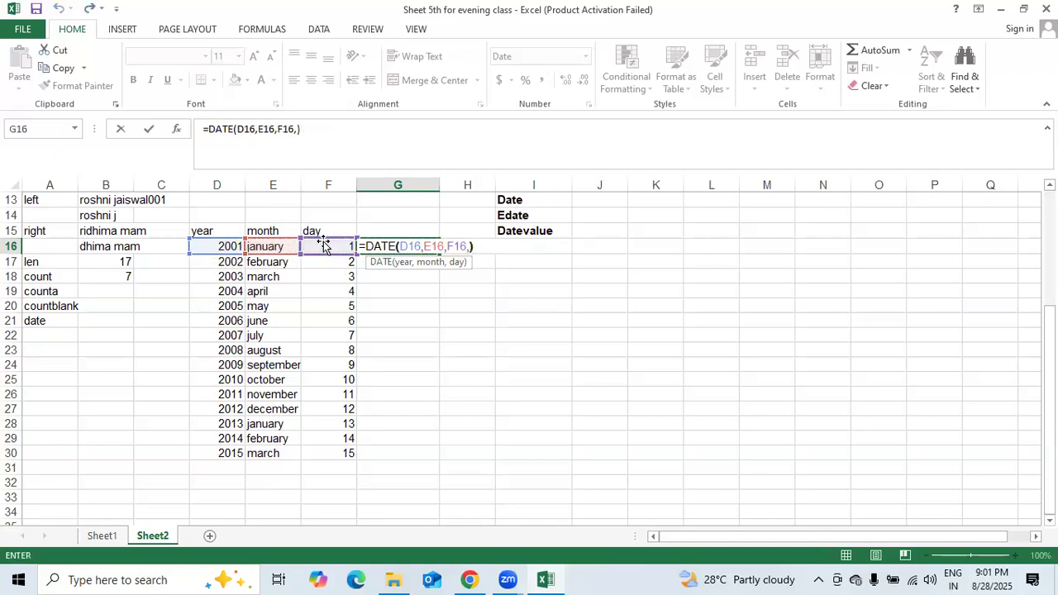
{"action": "key", "text": "Return"}
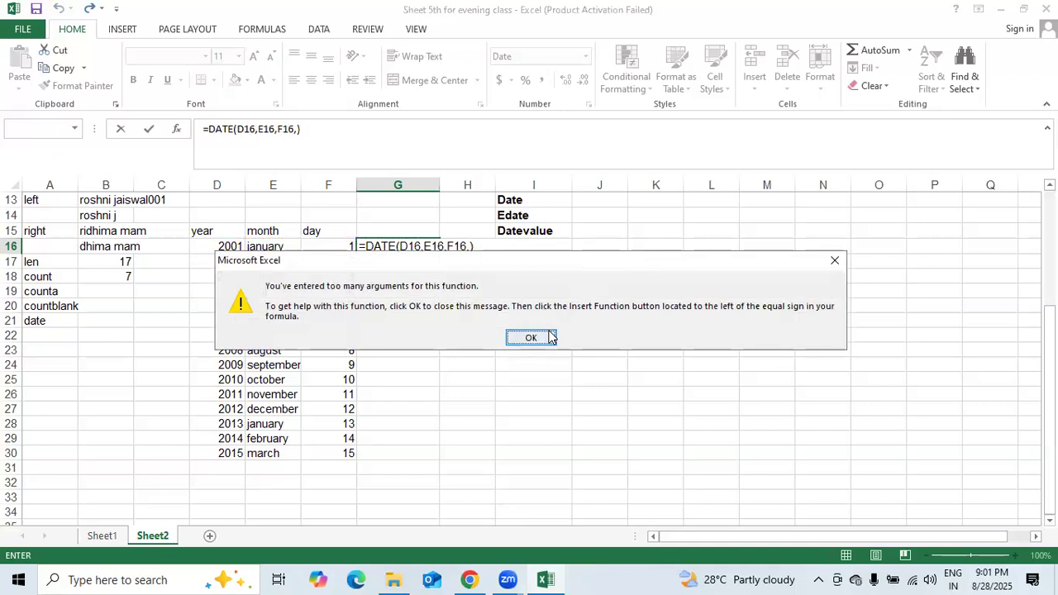
{"action": "left_click", "coordinate": [550, 336]}
- Rewrite G16's formula as =DATE(2001,JANUARY,1) and commit it
{"action": "key", "text": "BackSpace"}
{"action": "key", "text": "BackSpace"}
{"action": "key", "text": "BackSpace"}
{"action": "key", "text": "BackSpace"}
{"action": "key", "text": "BackSpace"}
{"action": "key", "text": "BackSpace"}
{"action": "key", "text": "BackSpace"}
{"action": "key", "text": "BackSpace"}
{"action": "key", "text": "BackSpace"}
{"action": "key", "text": "BackSpace"}
{"action": "key", "text": "BackSpace"}
{"action": "key", "text": "BackSpace"}
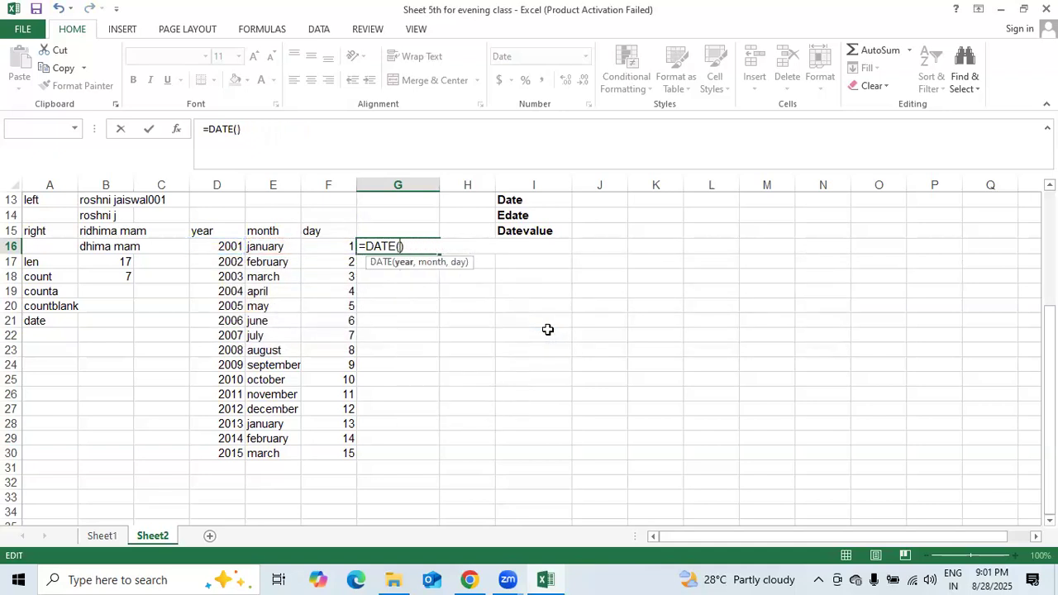
{"action": "type", "text": "00"}
{"action": "key", "text": "BackSpace"}
{"action": "key", "text": "BackSpace"}
{"action": "type", "text": "2001,JANUARY"}
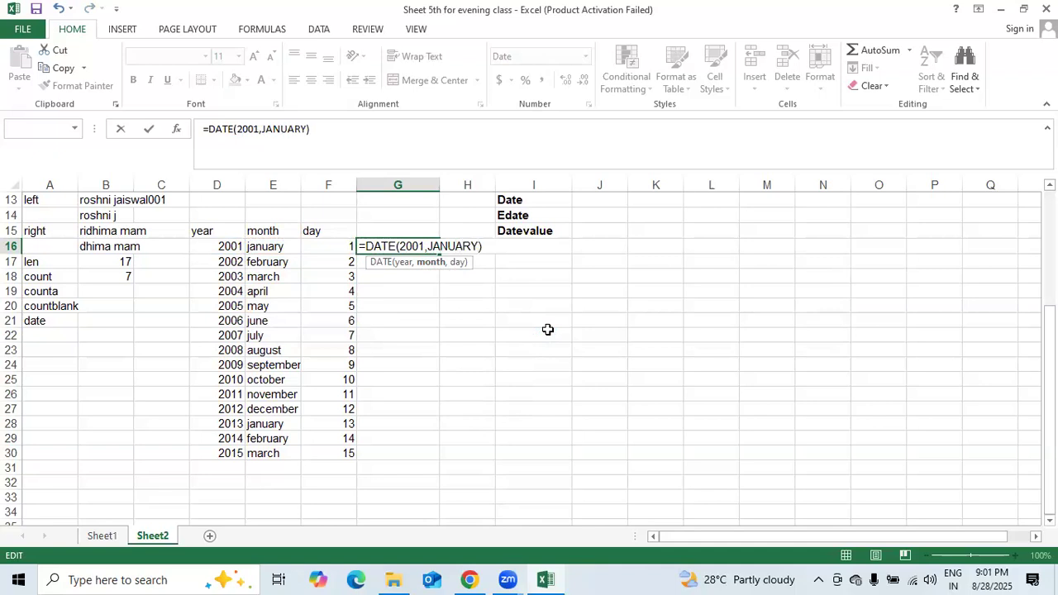
{"action": "type", "text": ",1"}
{"action": "key", "text": "Return"}
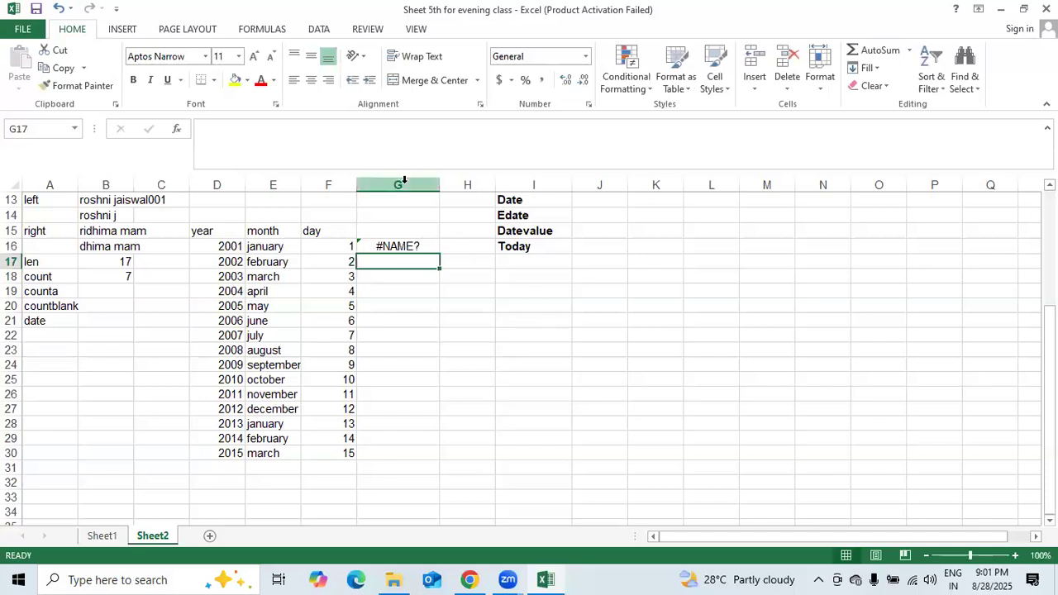
- Return to G16 and clear its #NAME? formula
{"action": "key", "text": "Up"}
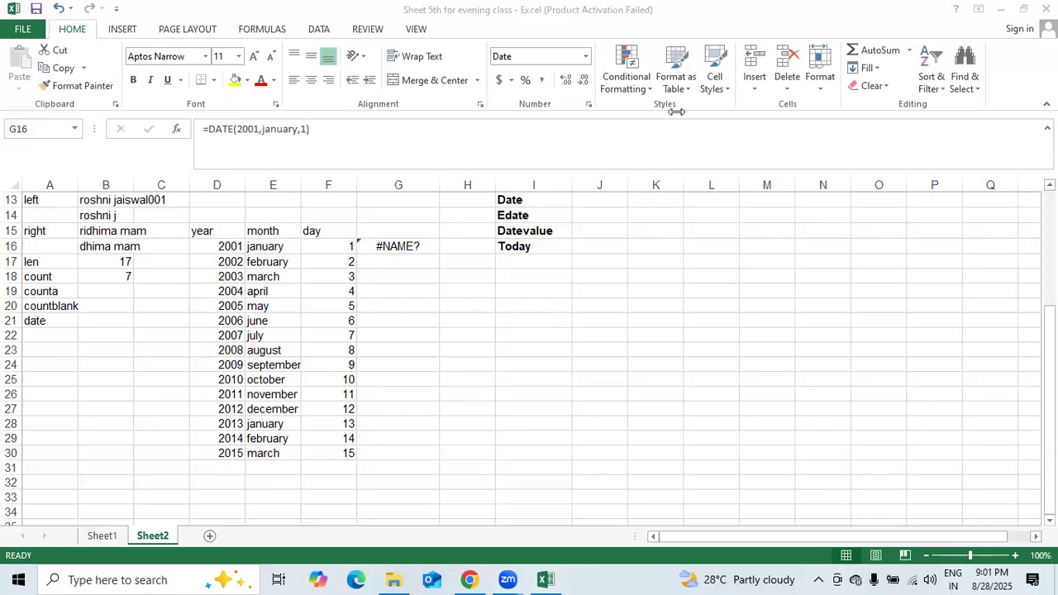
{"action": "left_click", "coordinate": [418, 241]}
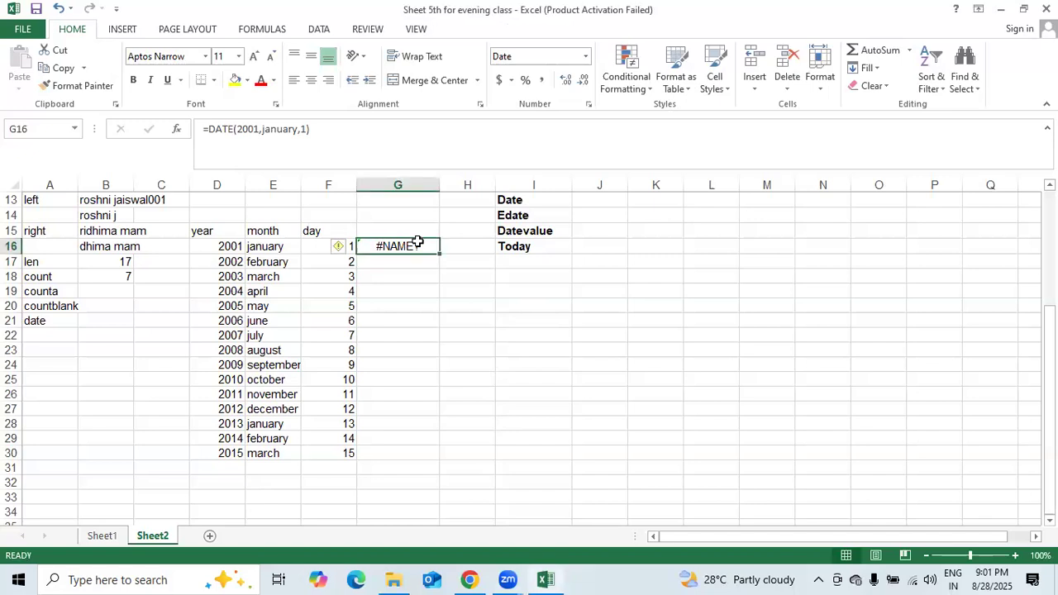
{"action": "key", "text": "Delete"}
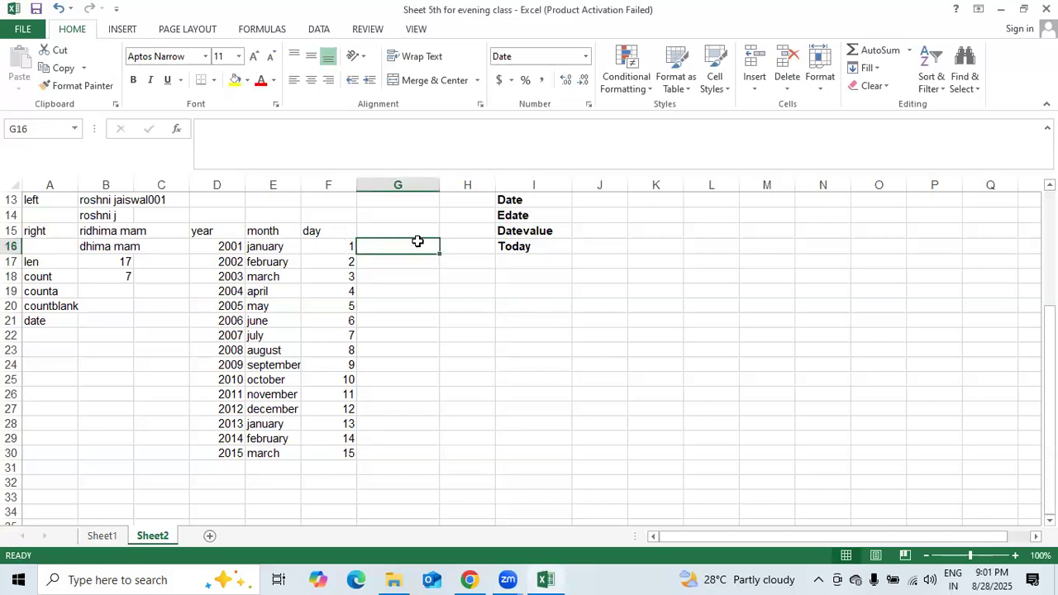
{"action": "type", "text": "=DATE"}
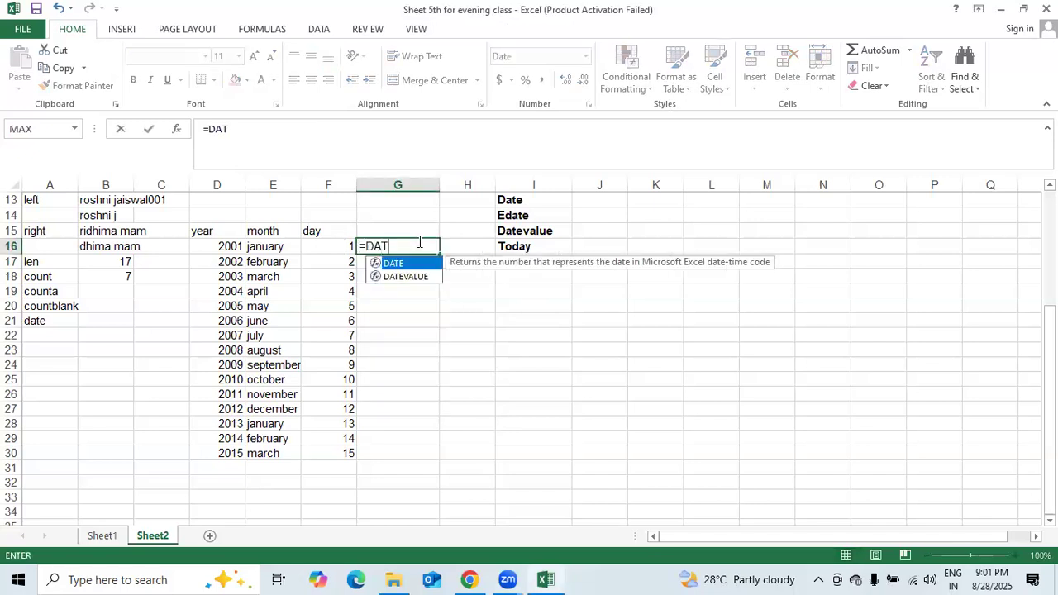
{"action": "key", "text": "BackSpace"}
{"action": "key", "text": "BackSpace"}
{"action": "key", "text": "BackSpace"}
{"action": "key", "text": "BackSpace"}
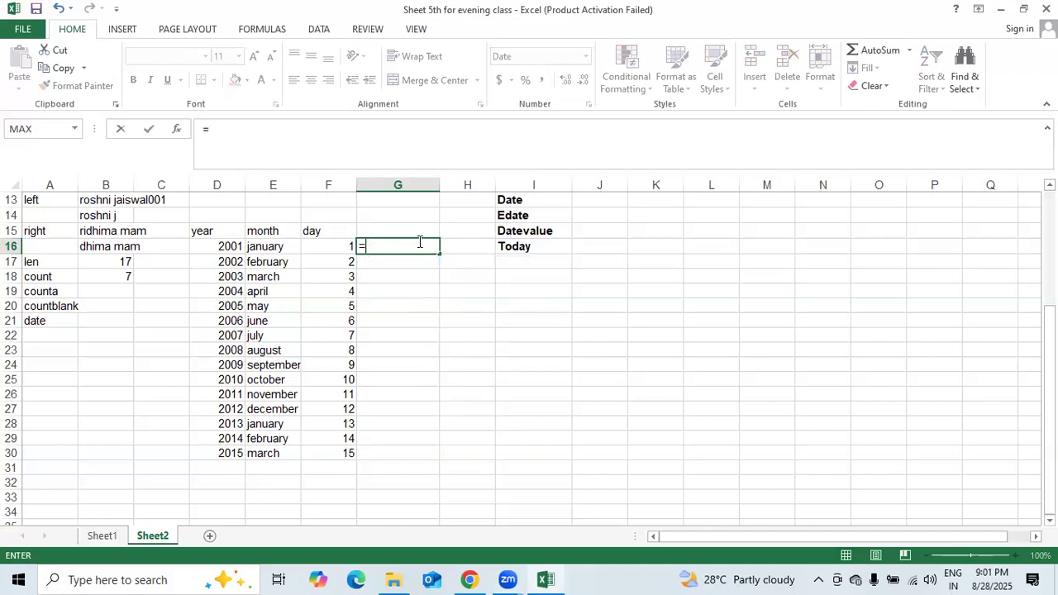
{"action": "key", "text": "BackSpace"}
{"action": "type", "text": "=DATE("}
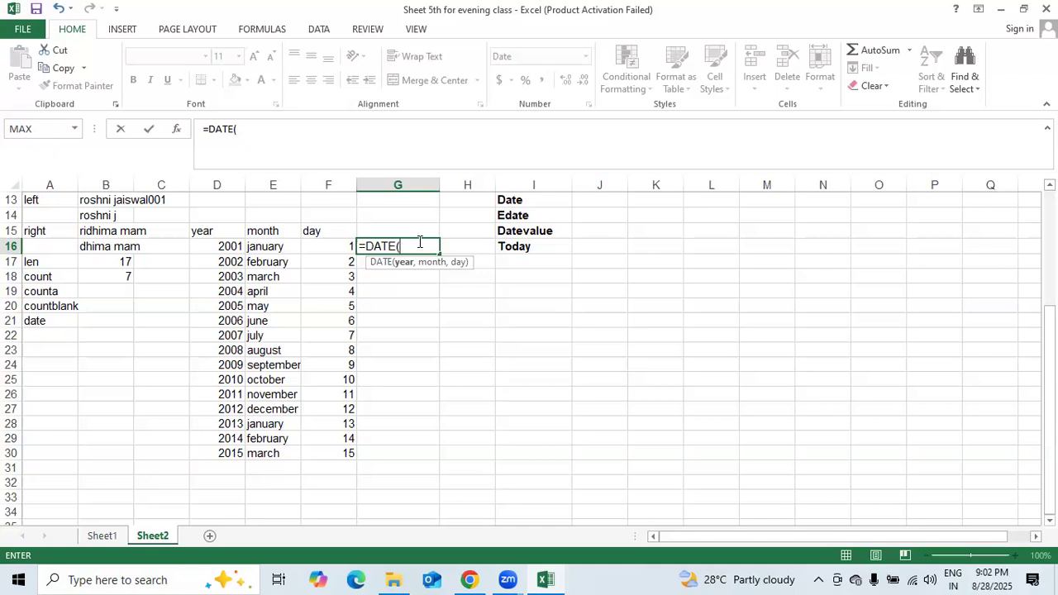
{"action": "type", "text": "2001,JANUARY"}
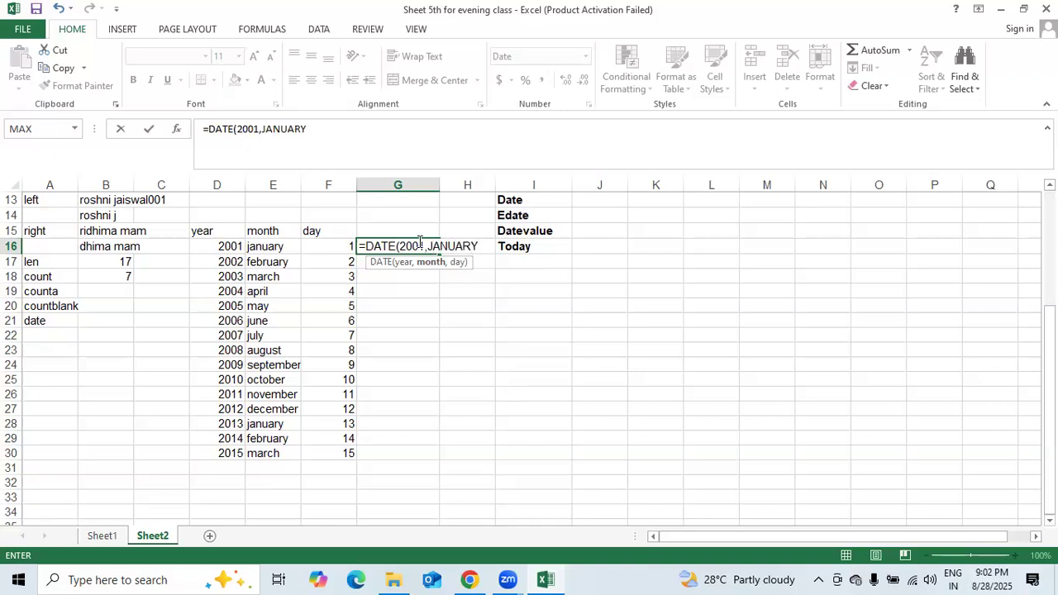
{"action": "type", "text": ",01)"}
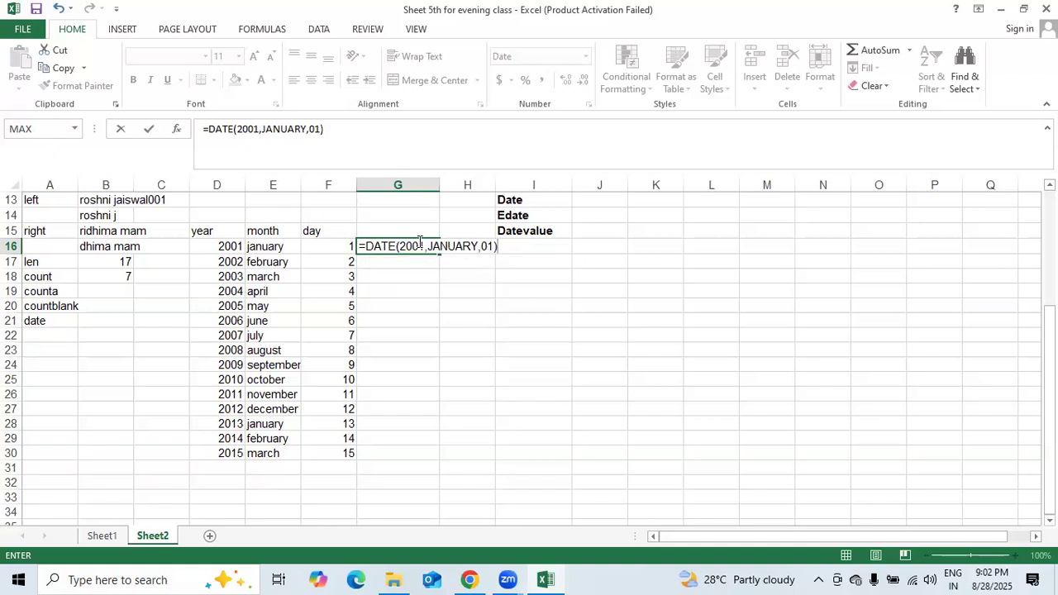
{"action": "key", "text": "ctrl+Return"}
{"action": "key", "text": "Return"}
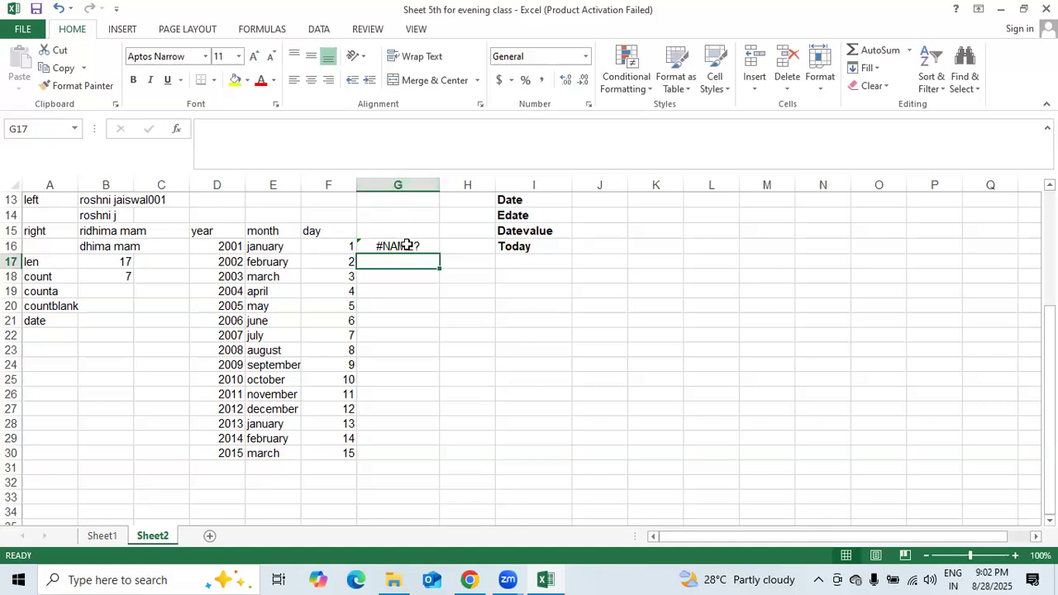
{"action": "left_click", "coordinate": [407, 245]}
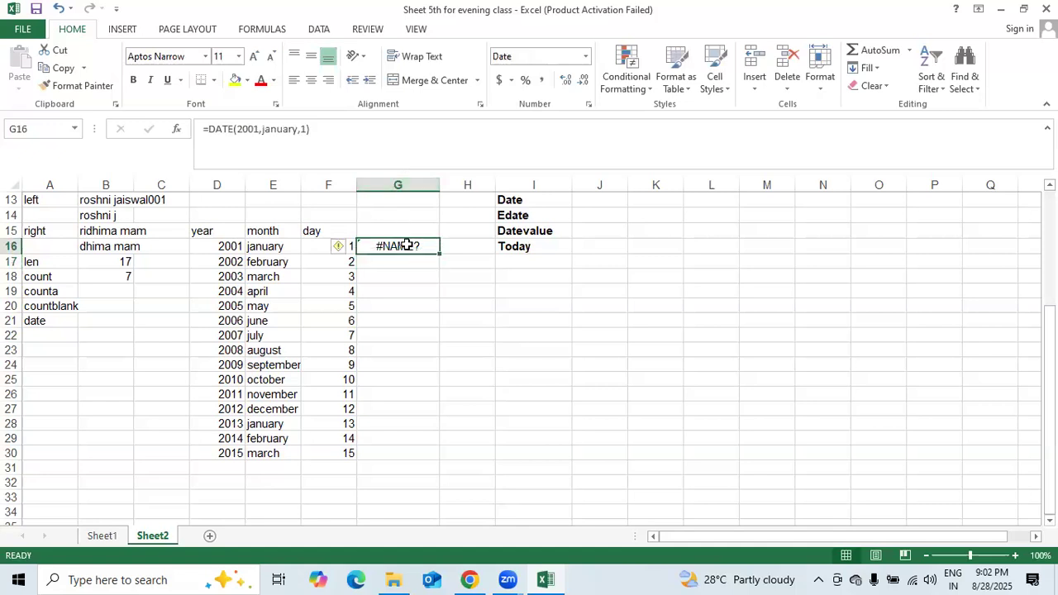
{"action": "key", "text": "Delete"}
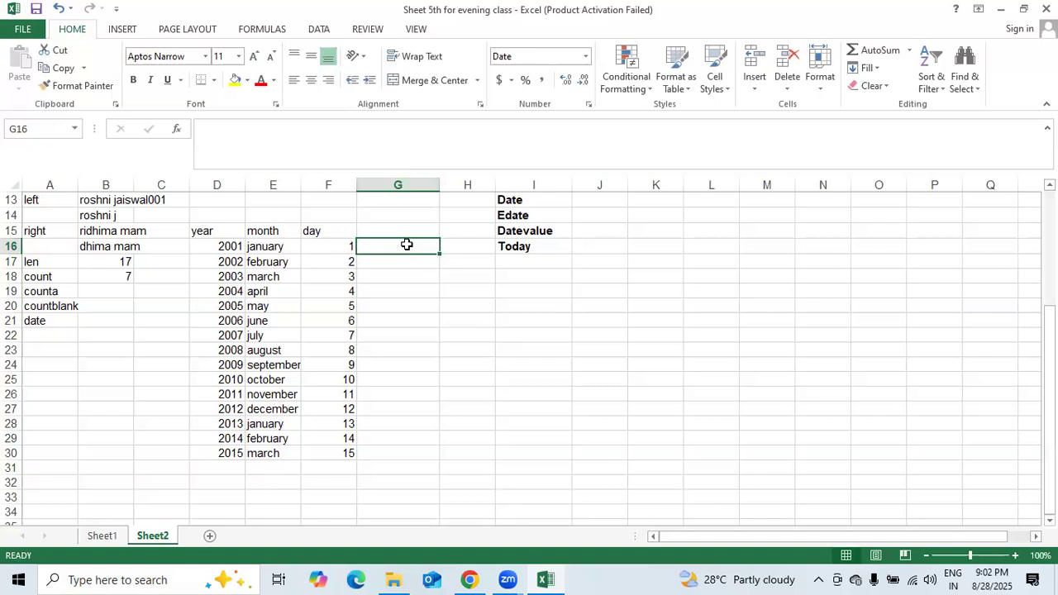
- Begin a new G16 formula =DATE(2001, after erasing stray characters
{"action": "type", "text": "-"}
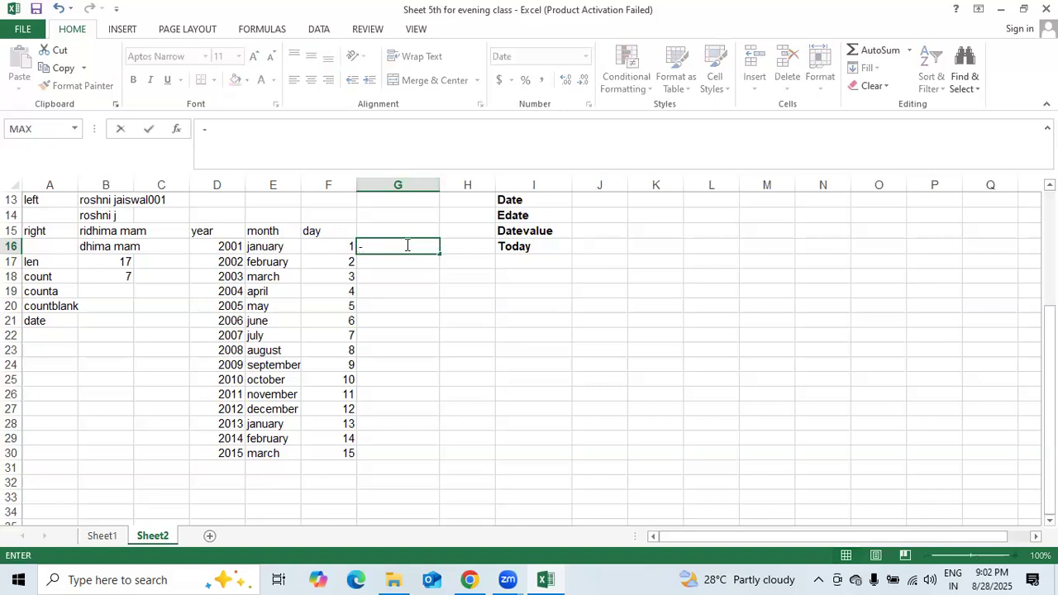
{"action": "type", "text": "="}
{"action": "key", "text": "BackSpace"}
{"action": "key", "text": "BackSpace"}
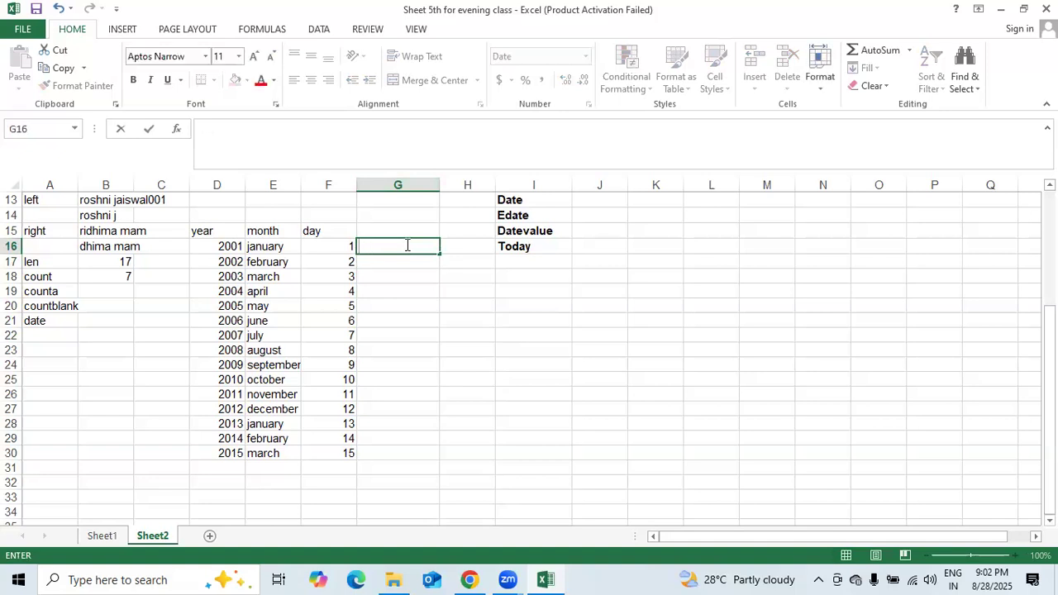
{"action": "type", "text": "=DA"}
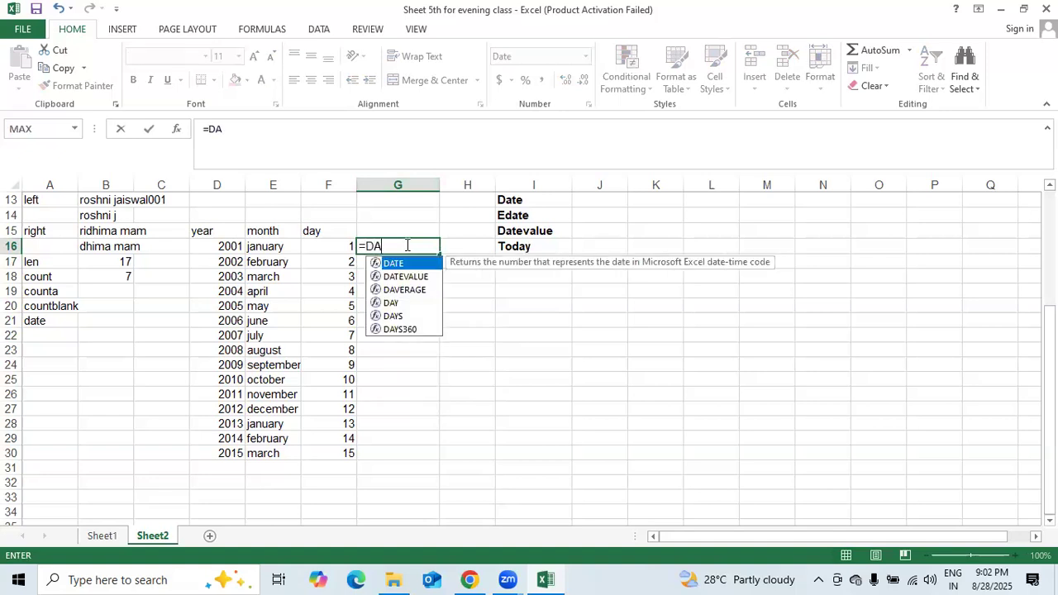
{"action": "type", "text": "TE(2001"}
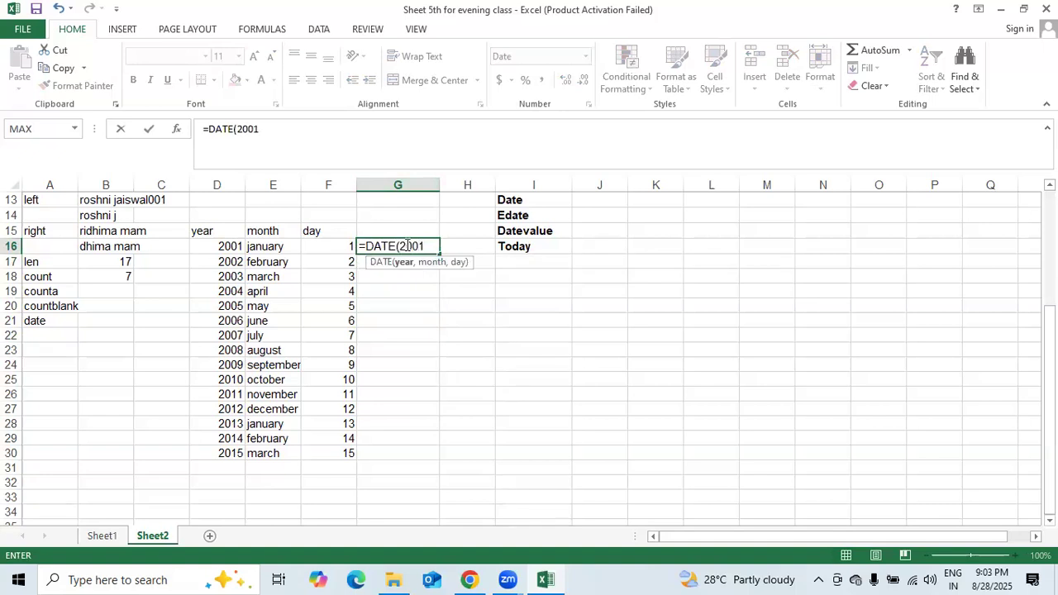
{"action": "type", "text": ","}
{"action": "key", "text": "Left"}
{"action": "key", "text": "Left"}
{"action": "key", "text": "Right"}
{"action": "key", "text": "Right"}
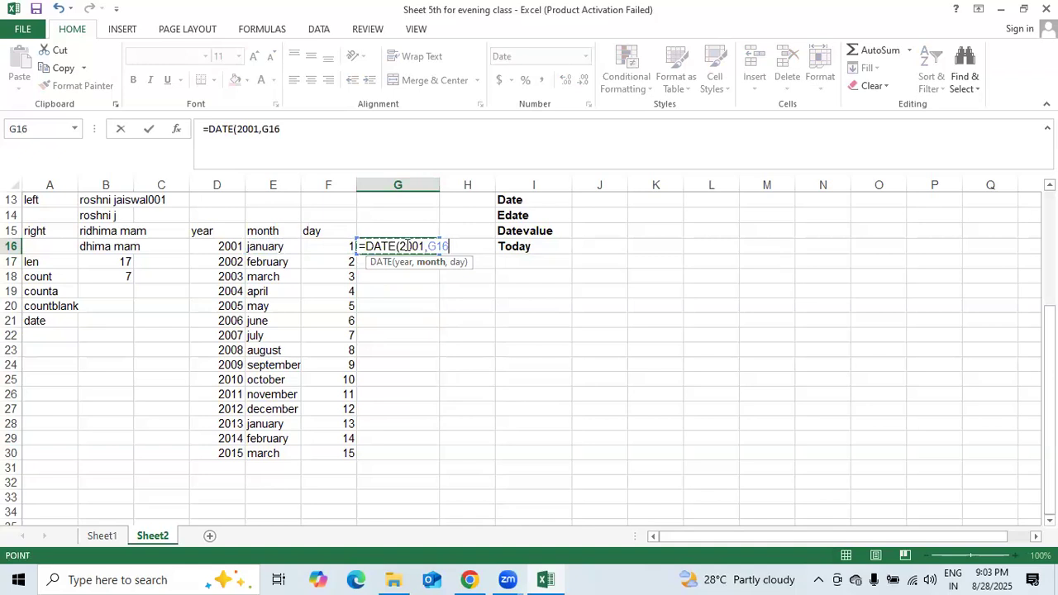
{"action": "key", "text": "BackSpace"}
{"action": "key", "text": "BackSpace"}
{"action": "key", "text": "BackSpace"}
{"action": "key", "text": "BackSpace"}
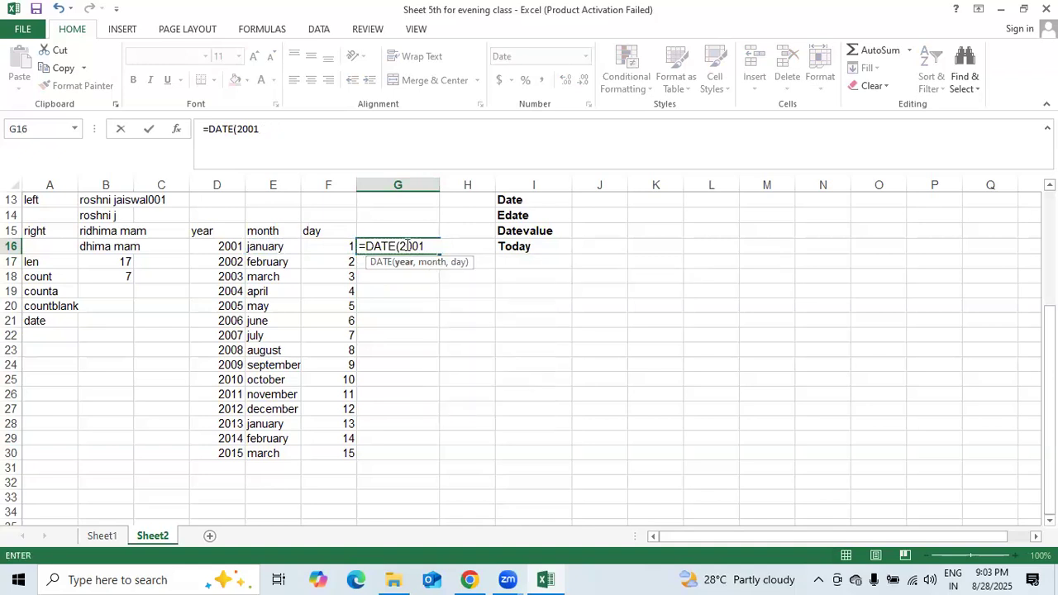
{"action": "type", "text": ","}
{"action": "left_click", "coordinate": [402, 243]}
{"action": "left_click", "coordinate": [401, 247]}
{"action": "left_click", "coordinate": [428, 246]}
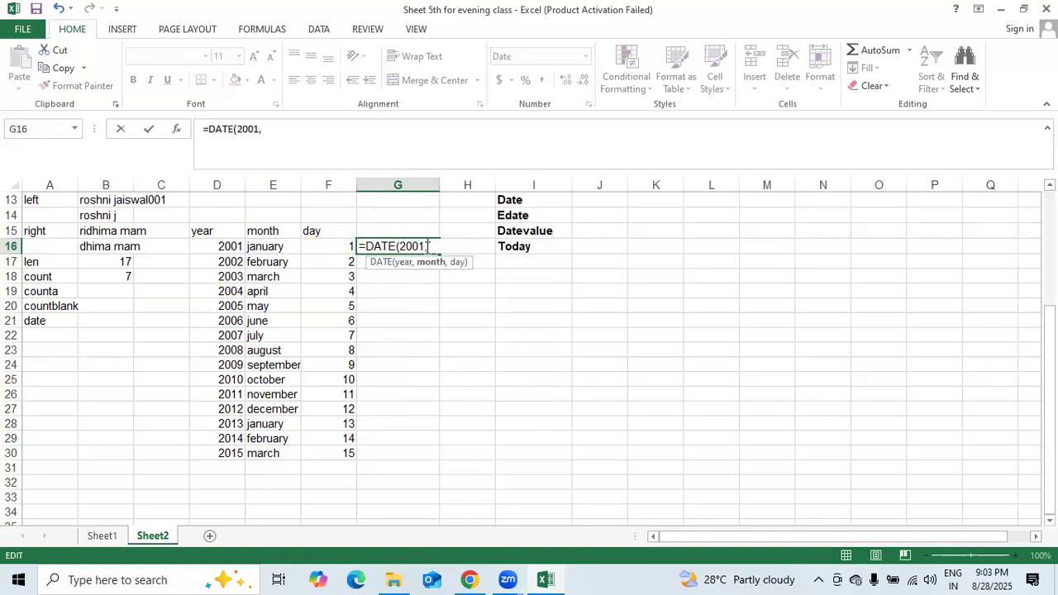
- Complete it as =DATE("2001,JANUARY,01") and commit, triggering the too-few-arguments warning
{"action": "type", "text": "01"}
{"action": "type", "text": ","}
{"action": "left_click", "coordinate": [397, 246]}
{"action": "key", "text": "Right"}
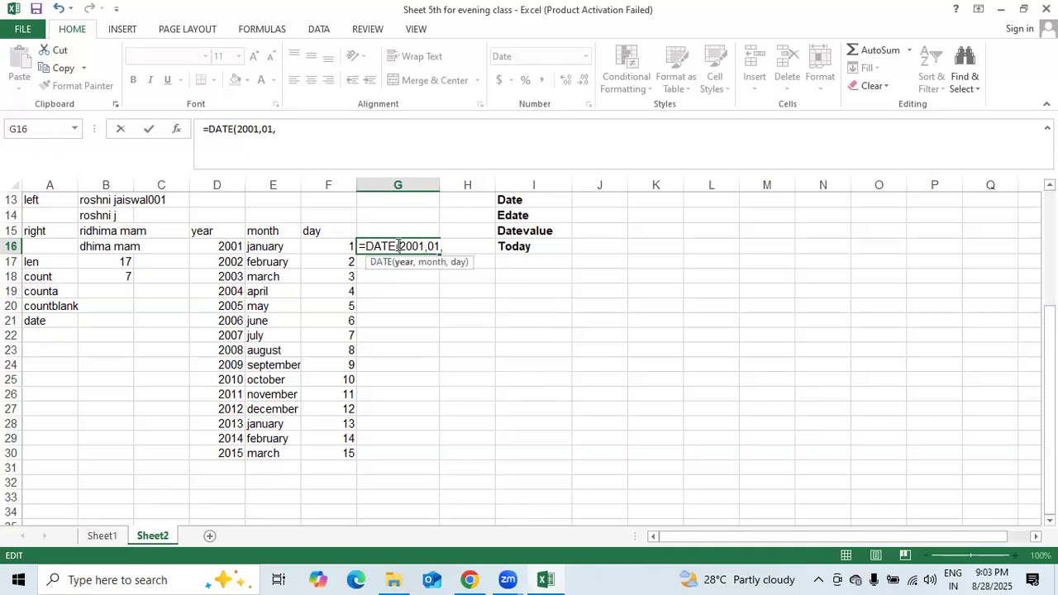
{"action": "key", "text": "Right"}
{"action": "key", "text": "Right"}
{"action": "key", "text": "Right"}
{"action": "key", "text": "Right"}
{"action": "key", "text": "Right"}
{"action": "key", "text": "Right"}
{"action": "key", "text": "Right"}
{"action": "key", "text": "Right"}
{"action": "type", "text": "01"}
{"action": "key", "text": "BackSpace"}
{"action": "key", "text": "BackSpace"}
{"action": "key", "text": "BackSpace"}
{"action": "key", "text": "BackSpace"}
{"action": "key", "text": "BackSpace"}
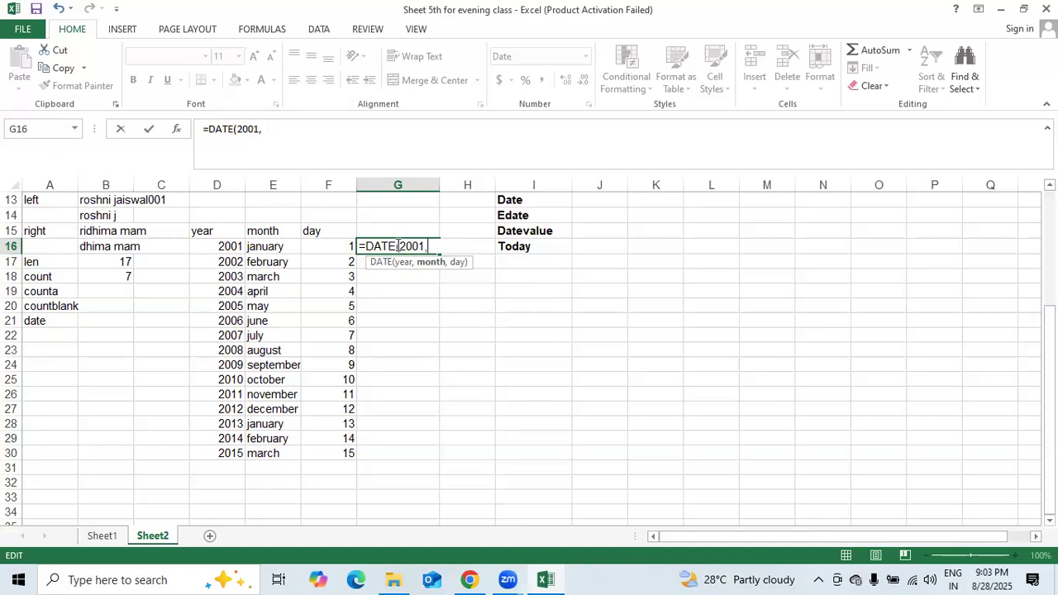
{"action": "type", "text": "JANUARY,01"}
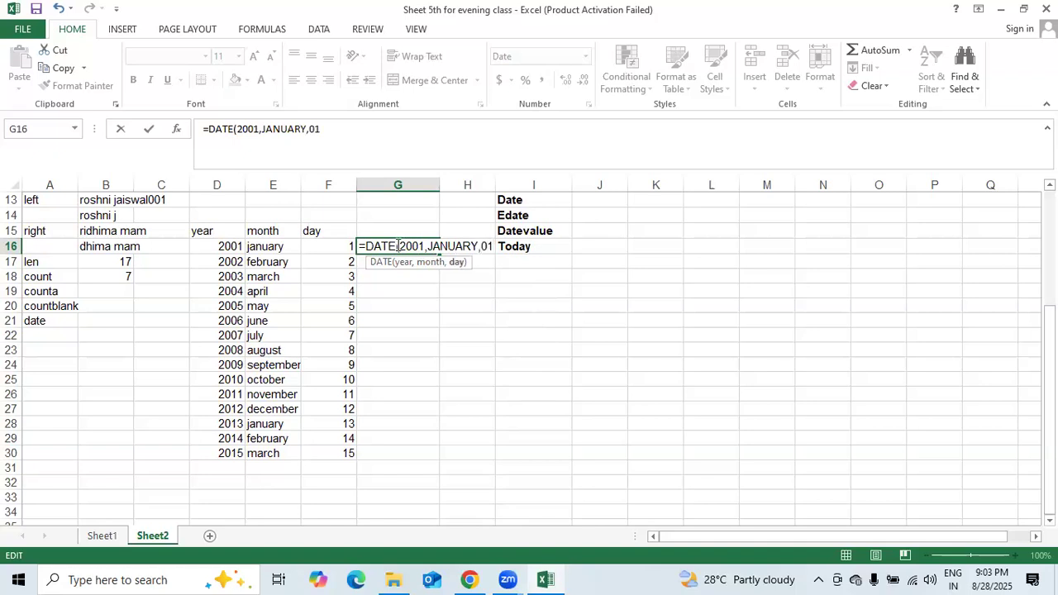
{"action": "type", "text": "\""}
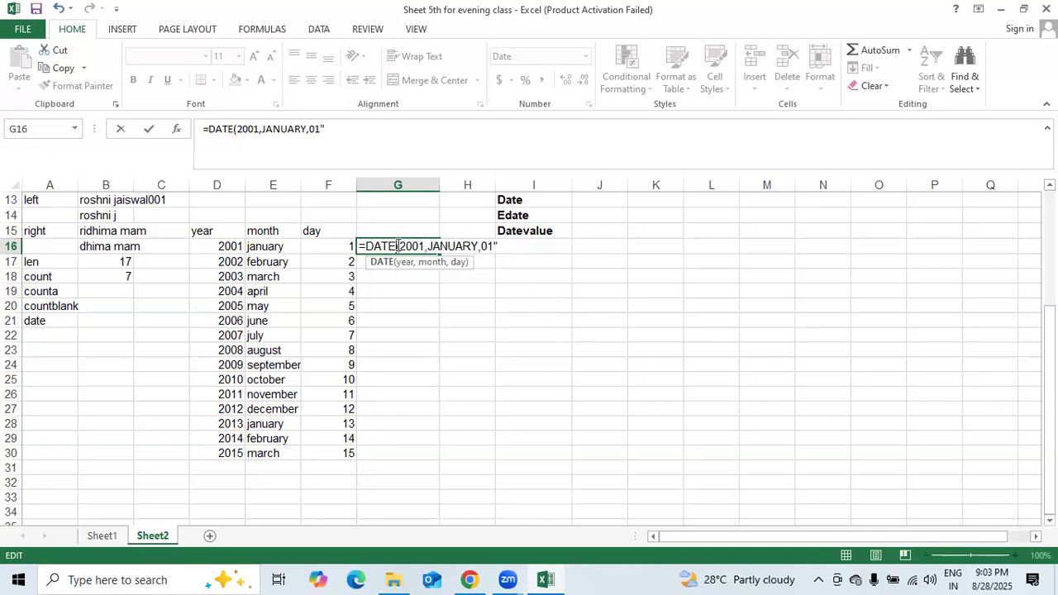
{"action": "left_click", "coordinate": [399, 245]}
{"action": "type", "text": "\""}
{"action": "key", "text": "Right"}
{"action": "key", "text": "Right"}
{"action": "key", "text": "Right"}
{"action": "key", "text": "Right"}
{"action": "key", "text": "Right"}
{"action": "key", "text": "Right"}
{"action": "key", "text": "Right"}
{"action": "key", "text": "Right"}
{"action": "key", "text": "Right"}
{"action": "key", "text": "Right"}
{"action": "key", "text": "Right"}
{"action": "key", "text": "Right"}
{"action": "key", "text": "Right"}
{"action": "key", "text": "Right"}
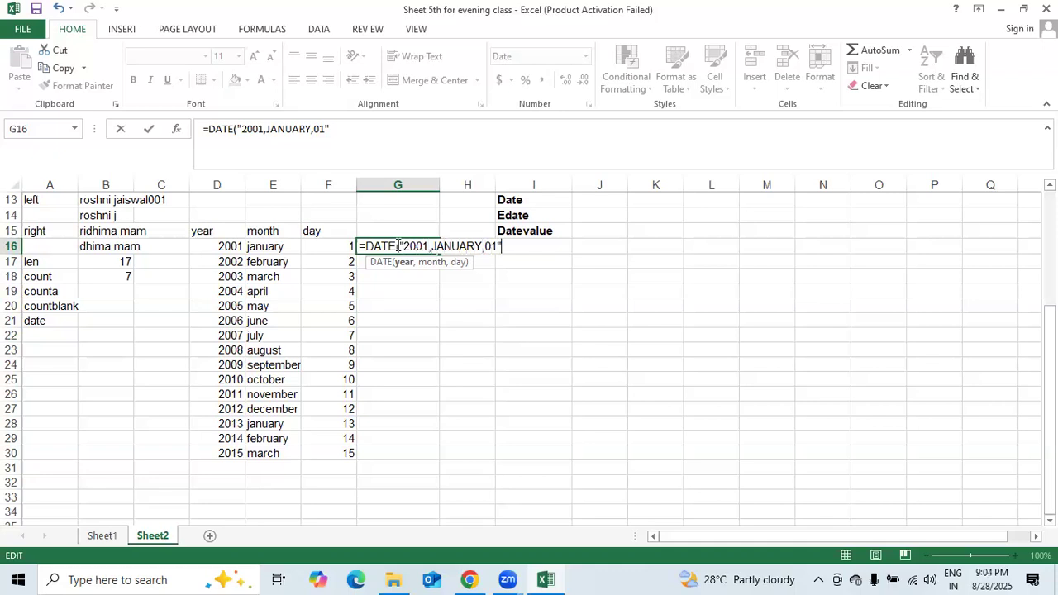
{"action": "key", "text": "Return"}
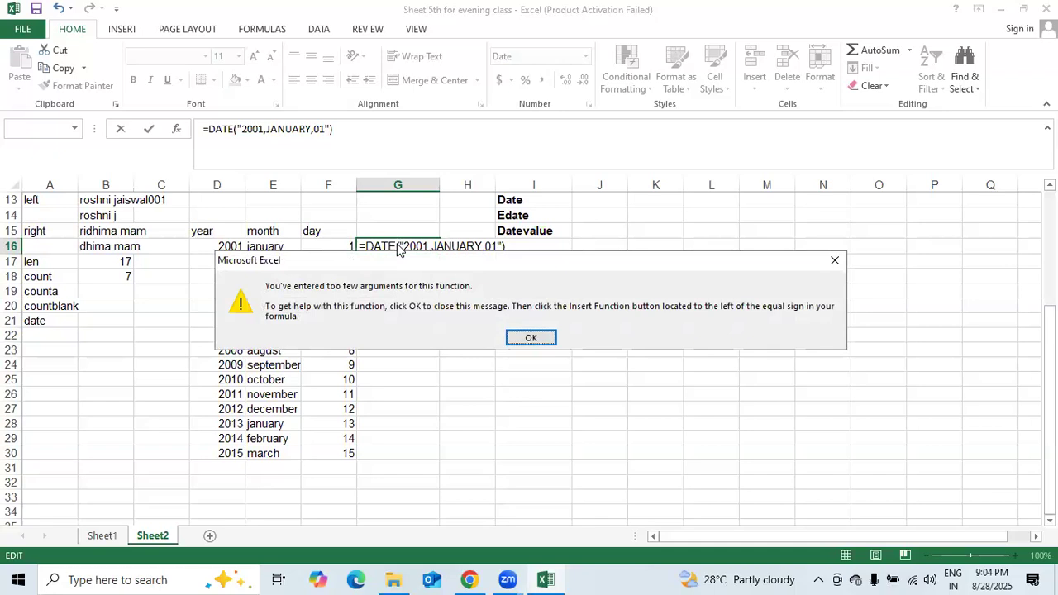
- Dismiss the warning and re-enter G16 as =DATE(2001,january,01), which displays #NAME?
{"action": "left_click", "coordinate": [537, 337]}
{"action": "key", "text": "BackSpace"}
{"action": "key", "text": "BackSpace"}
{"action": "key", "text": "BackSpace"}
{"action": "key", "text": "BackSpace"}
{"action": "key", "text": "BackSpace"}
{"action": "key", "text": "BackSpace"}
{"action": "key", "text": "BackSpace"}
{"action": "key", "text": "BackSpace"}
{"action": "key", "text": "BackSpace"}
{"action": "key", "text": "BackSpace"}
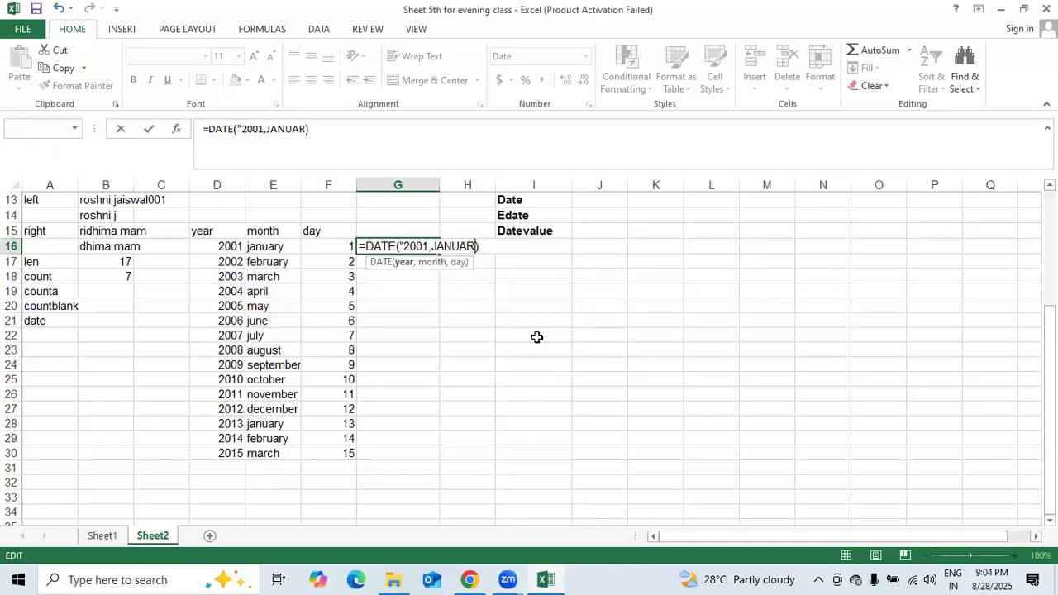
{"action": "key", "text": "BackSpace"}
{"action": "key", "text": "BackSpace"}
{"action": "key", "text": "BackSpace"}
{"action": "key", "text": "BackSpace"}
{"action": "key", "text": "BackSpace"}
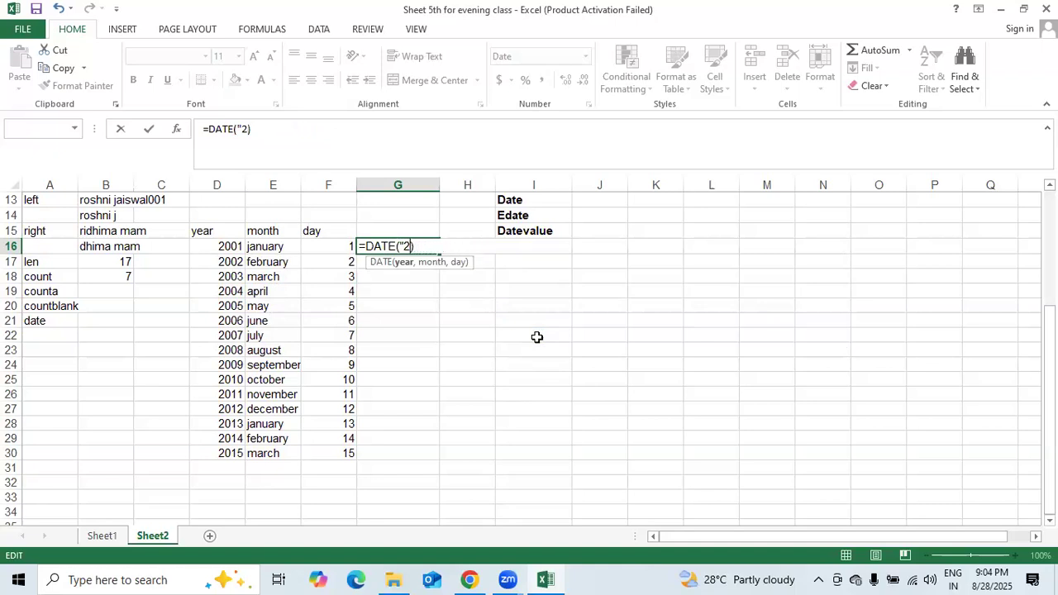
{"action": "type", "text": "2001,JANU"}
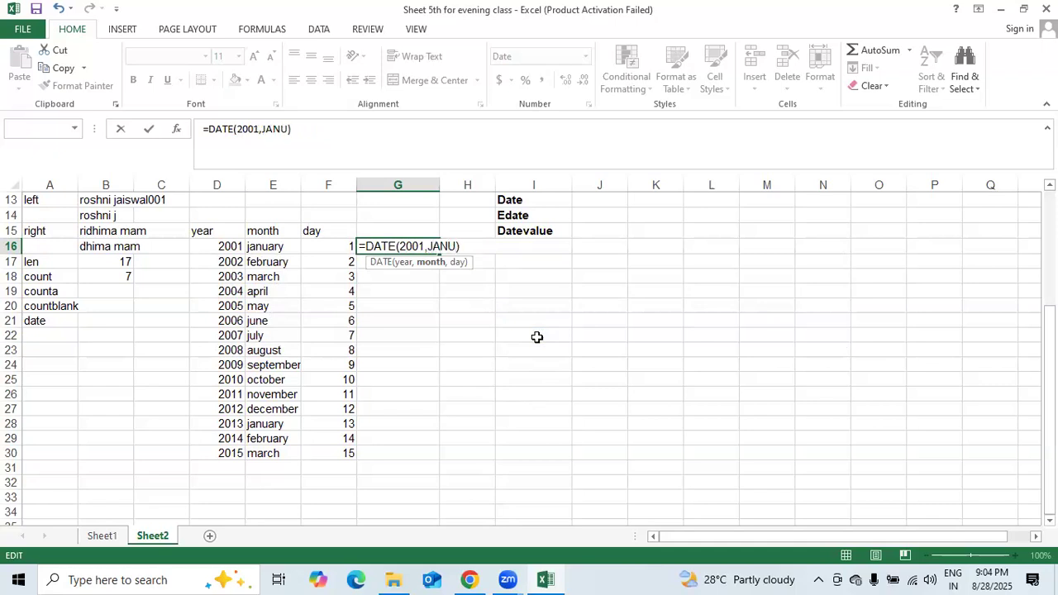
{"action": "key", "text": "BackSpace"}
{"action": "key", "text": "BackSpace"}
{"action": "key", "text": "BackSpace"}
{"action": "key", "text": "BackSpace"}
{"action": "type", "text": "january,"}
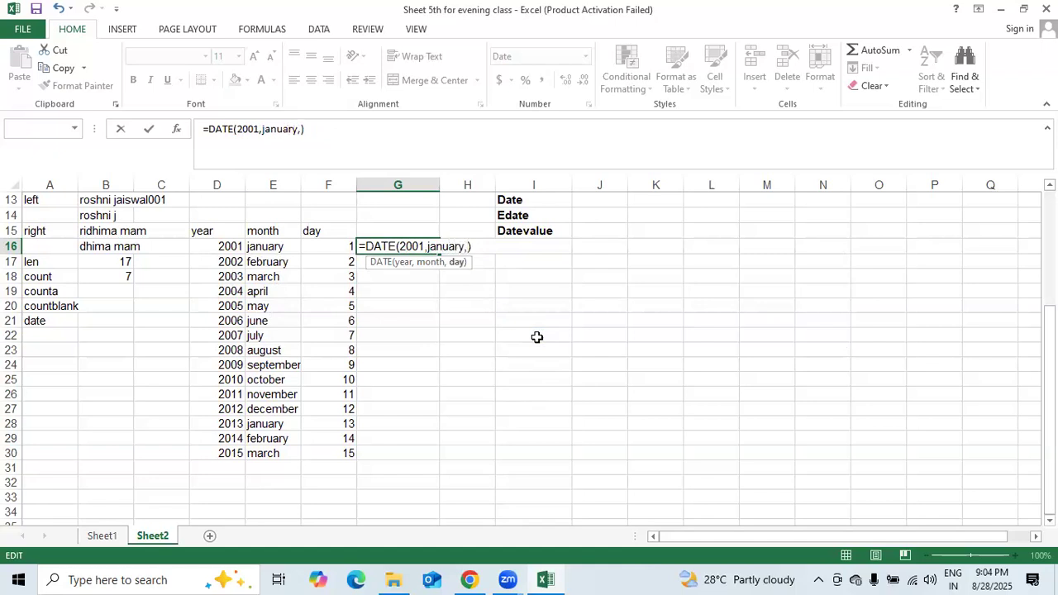
{"action": "type", "text": "01)"}
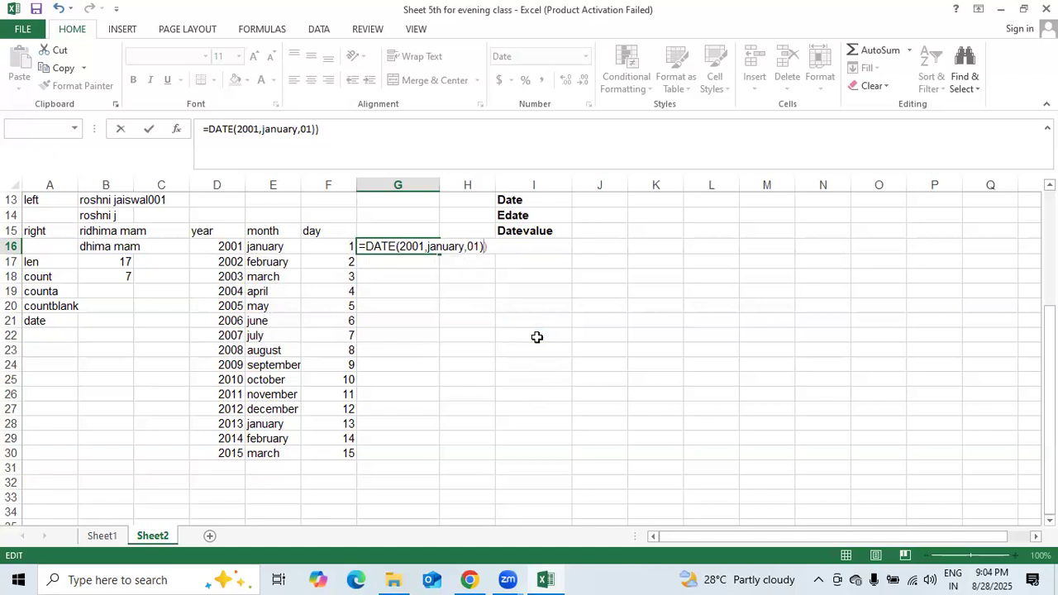
{"action": "key", "text": "BackSpace"}
{"action": "key", "text": "Return"}
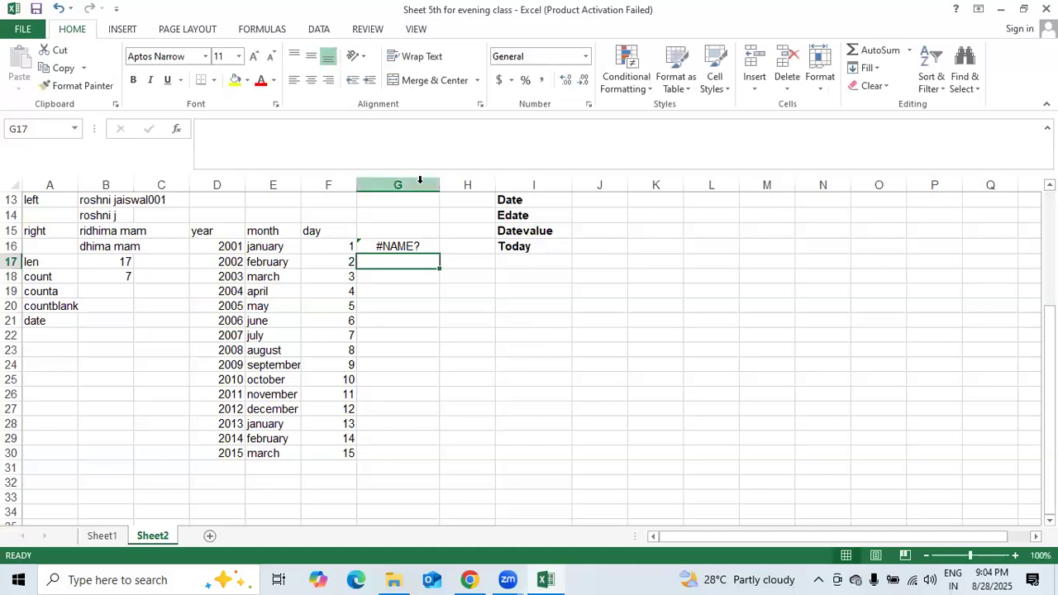
{"action": "left_click", "coordinate": [414, 246]}
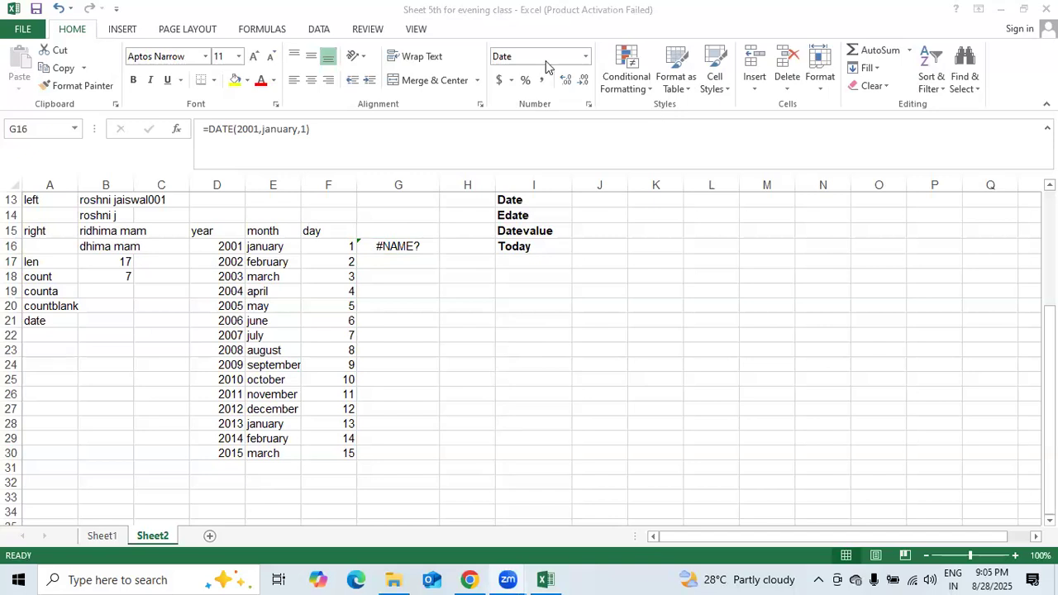
{"action": "left_click", "coordinate": [489, 29]}
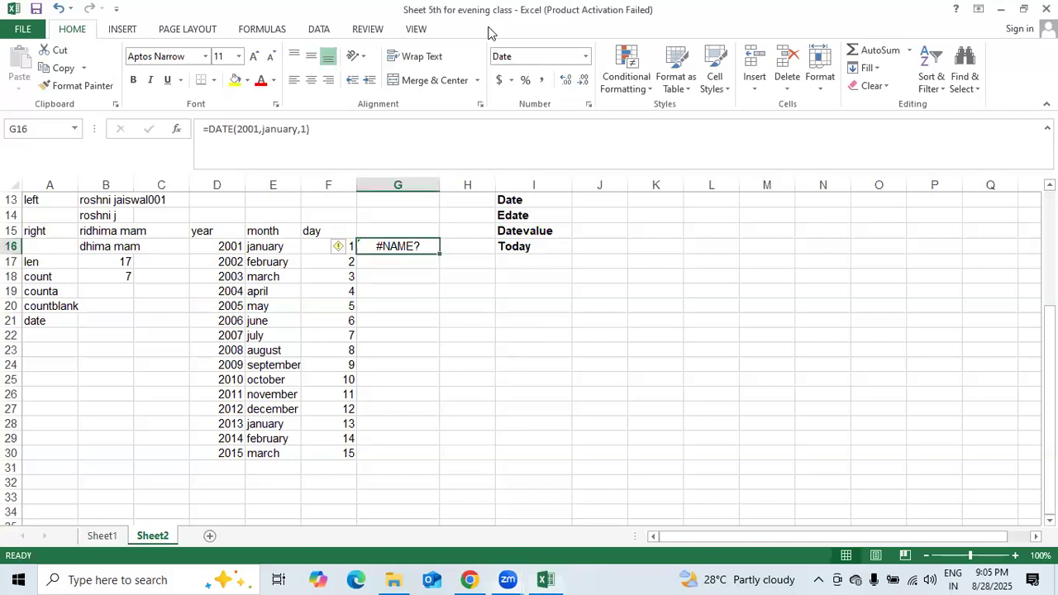